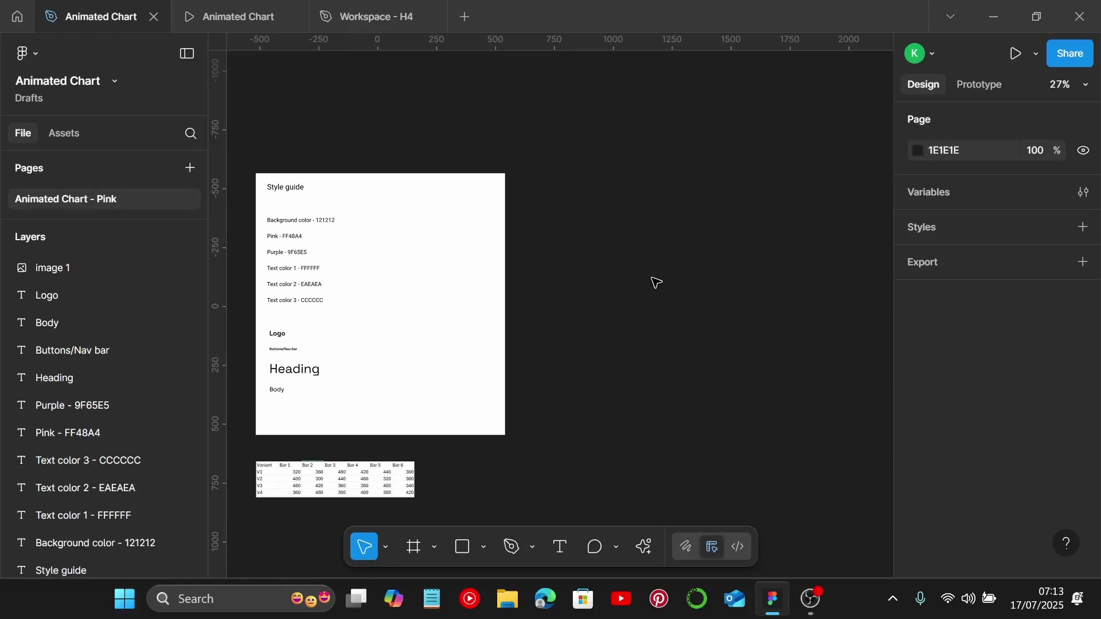
Create a Desktop preset frame beside the style guide and set its height to 810
key("f")
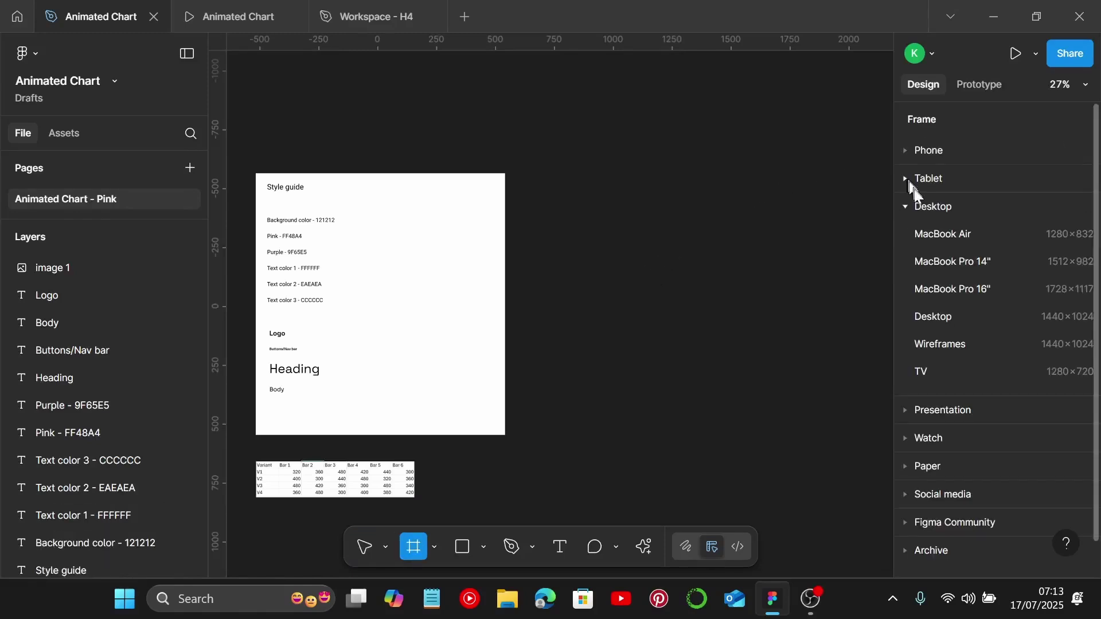
left_click(933, 318)
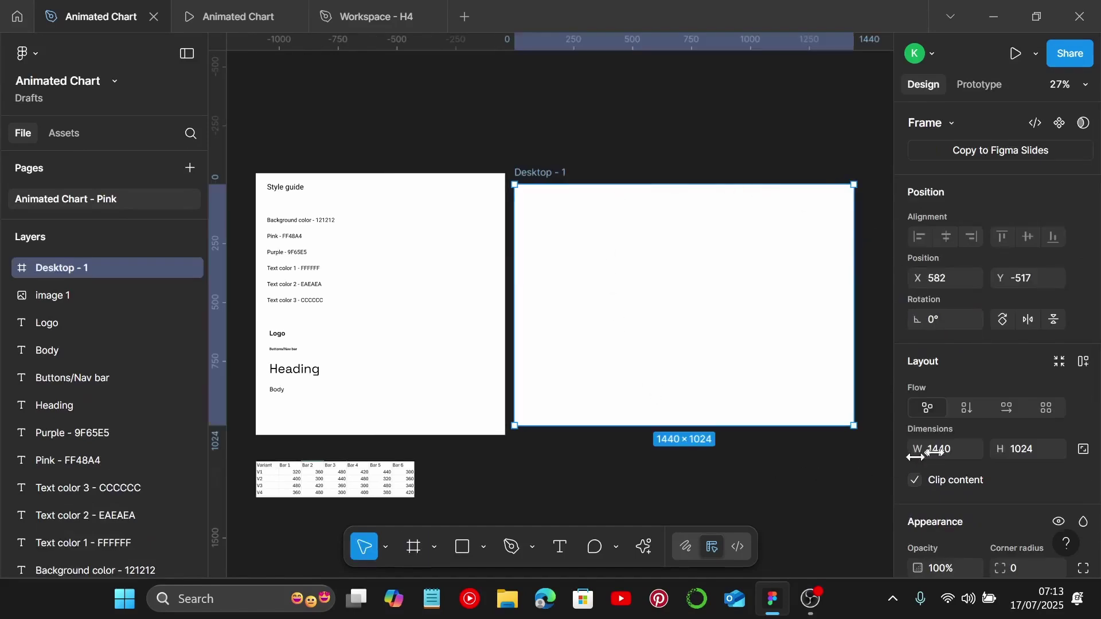
left_click(1039, 450)
type("8")
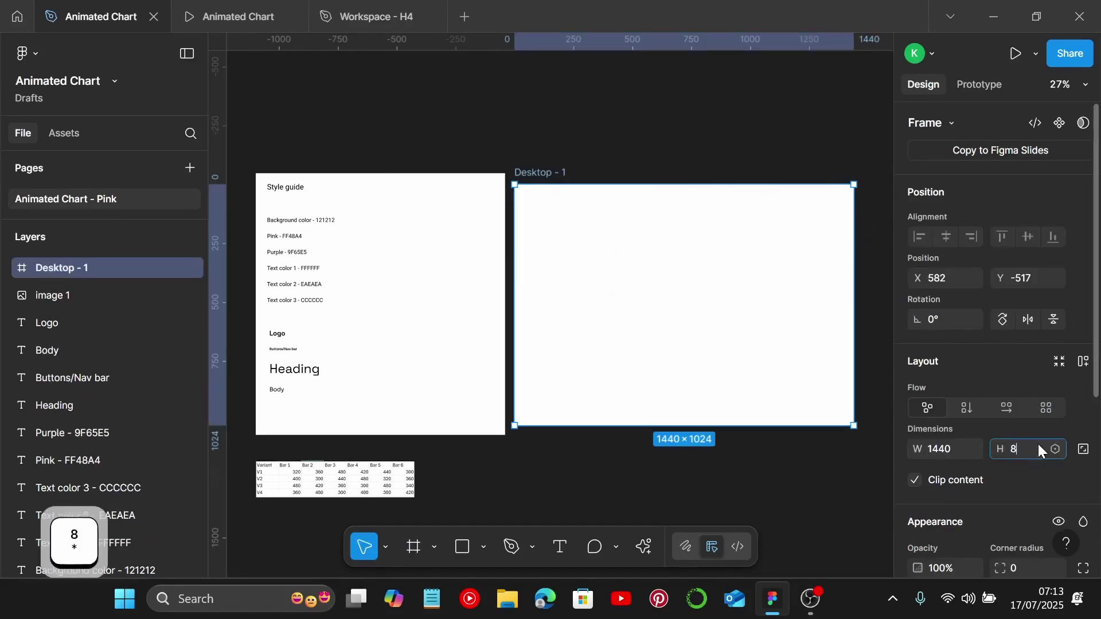
type("10\\")
key("Return")
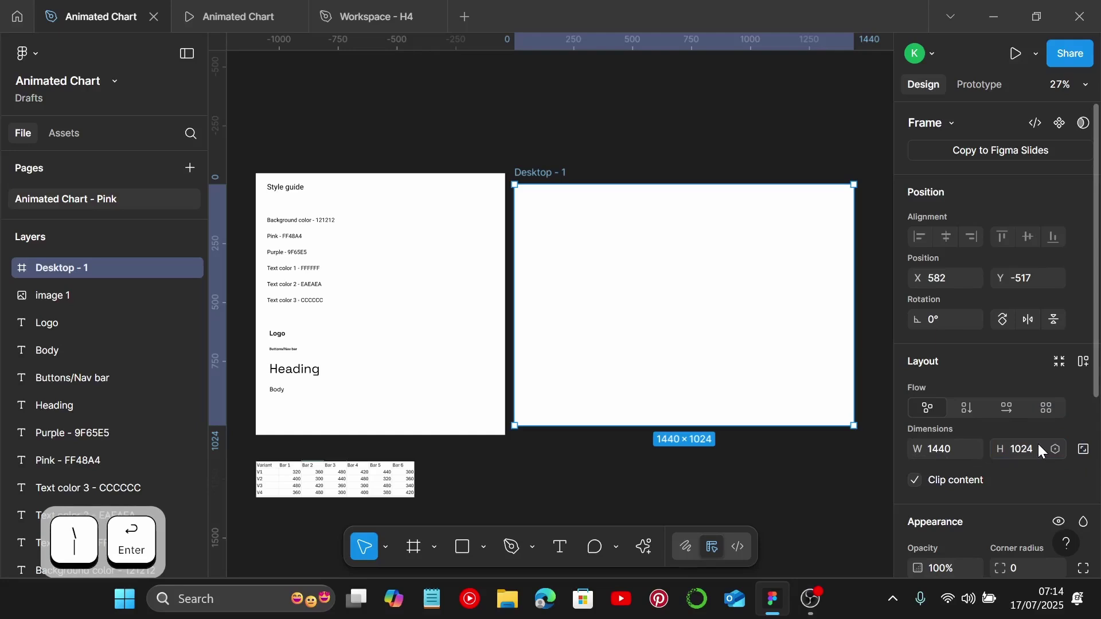
left_click(1038, 444)
type("8")
key("Return")
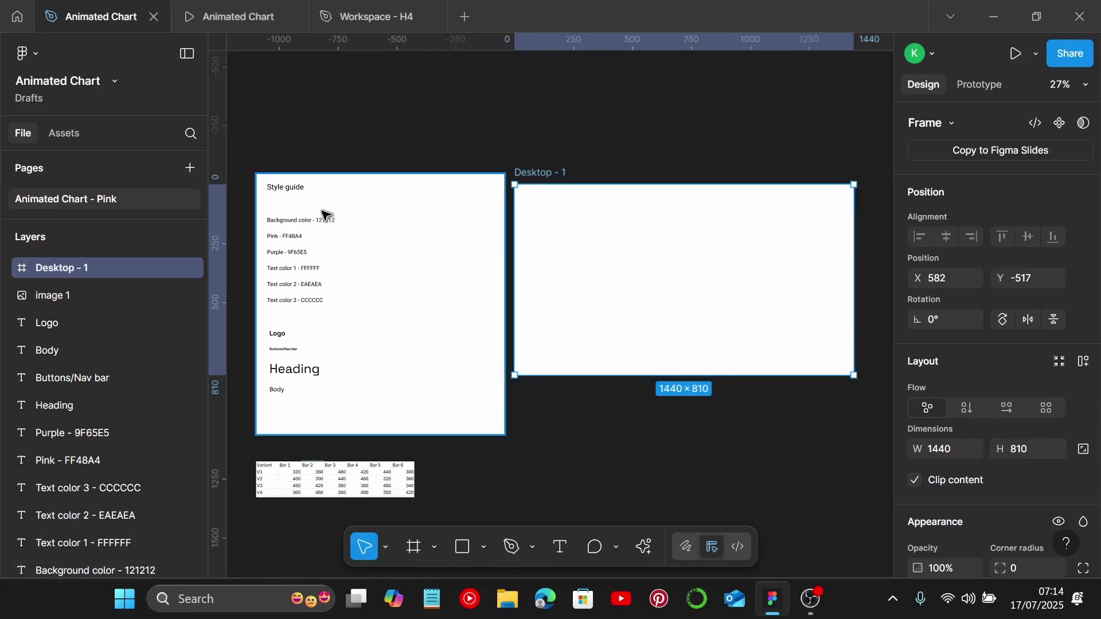
Copy the background color value 121212 from the style guide
scroll(321, 217, "up", 3, "ctrl")
scroll(359, 246, "left", 5, "shift")
scroll(475, 240, "down", 1)
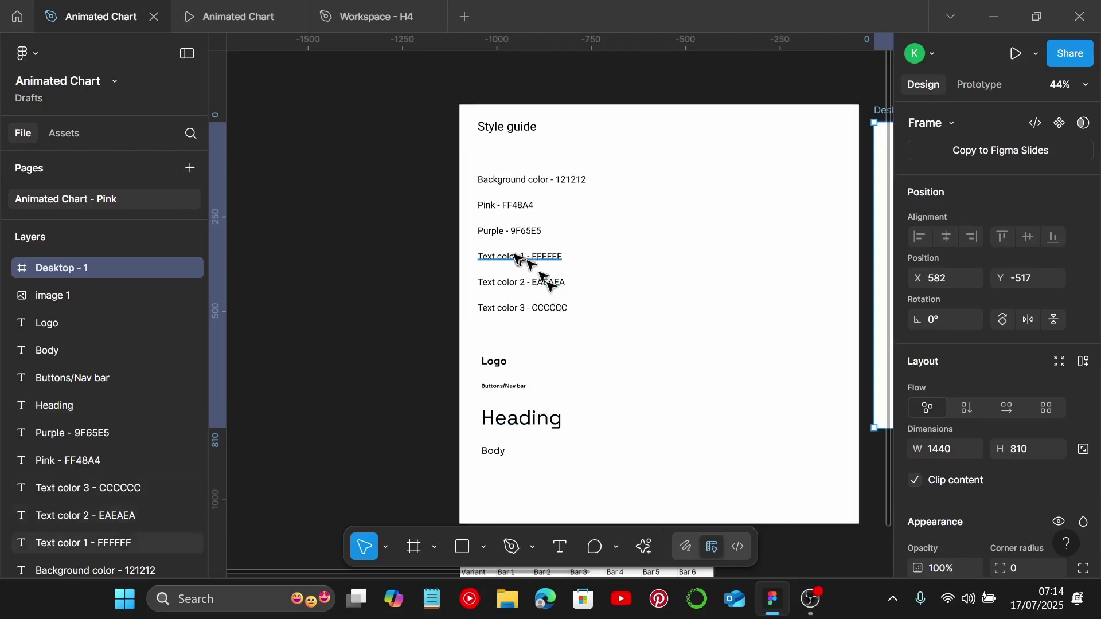
double_click(523, 180)
scroll(541, 175, "up", 3)
left_click_drag(561, 178, 617, 176)
key("ctrl+c")
Fill the Desktop - 1 frame with the copied color 121212
scroll(617, 192, "down", 5)
scroll(619, 191, "right", 3)
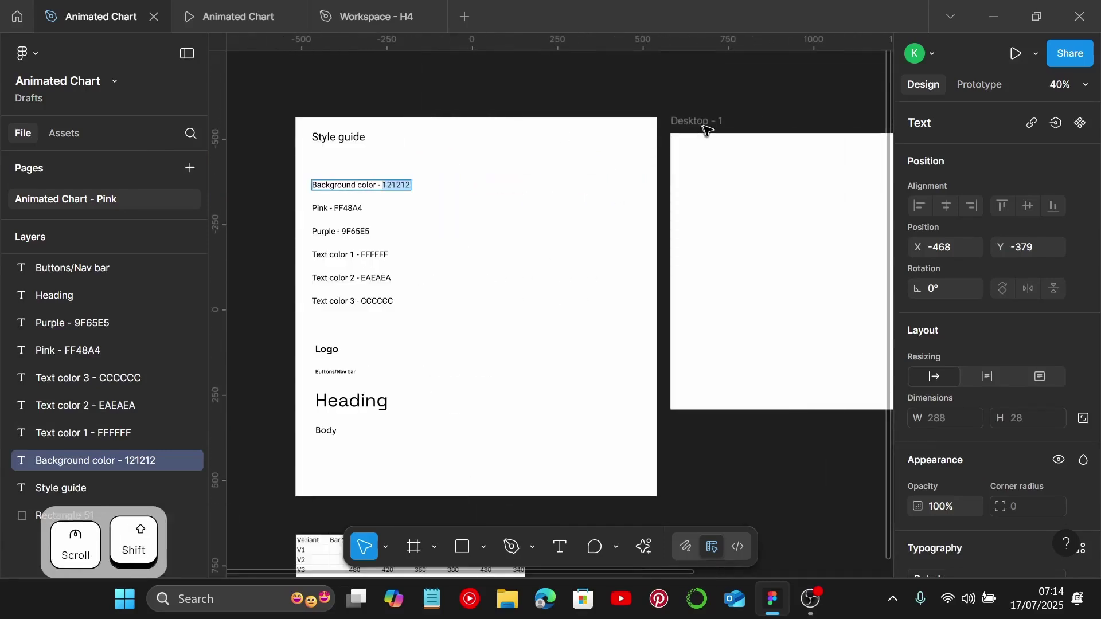
left_click(711, 144)
scroll(1002, 352, "down", 6)
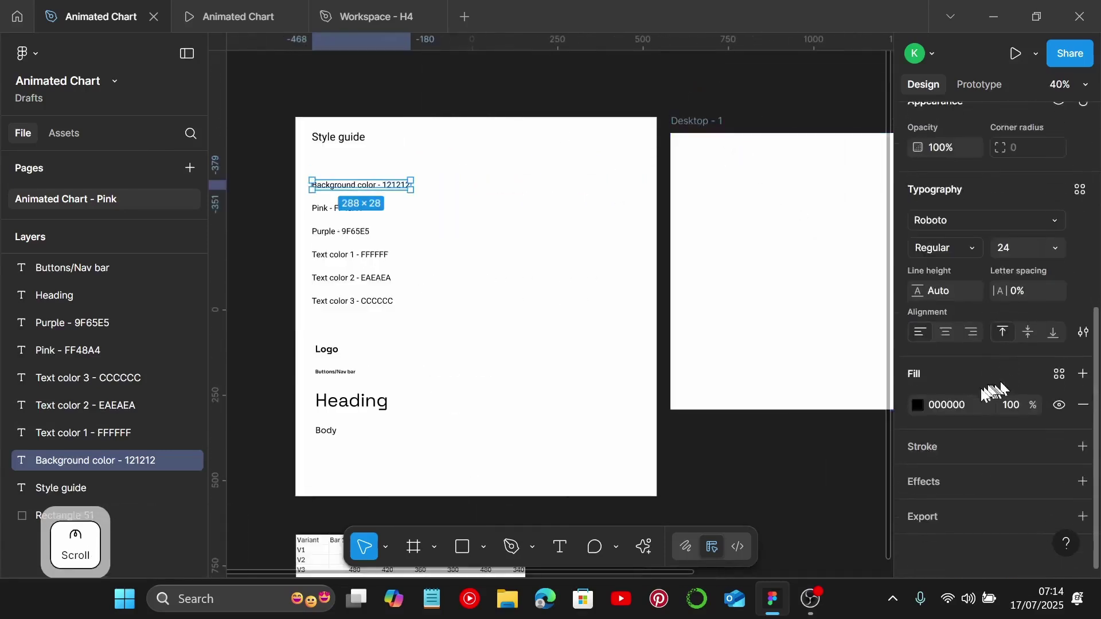
left_click(969, 402)
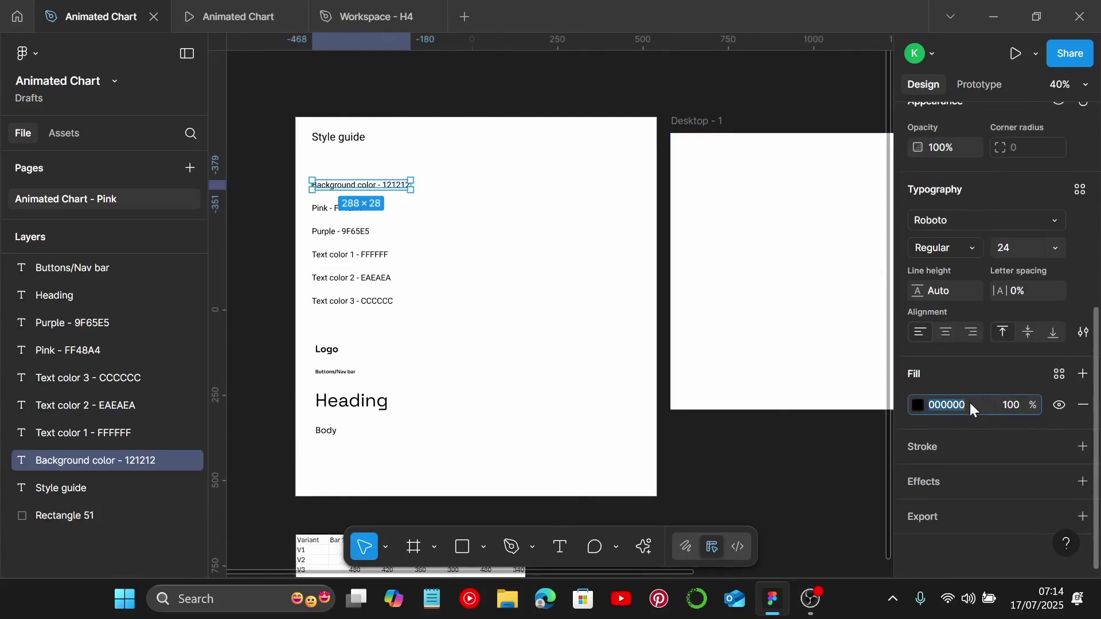
left_click(762, 310)
scroll(980, 312, "up", 2)
left_click(969, 372)
key("ctrl+v")
key("Return")
Add a layout guide to the Desktop - 1 frame as columns with a count of 12
scroll(768, 315, "right", 4)
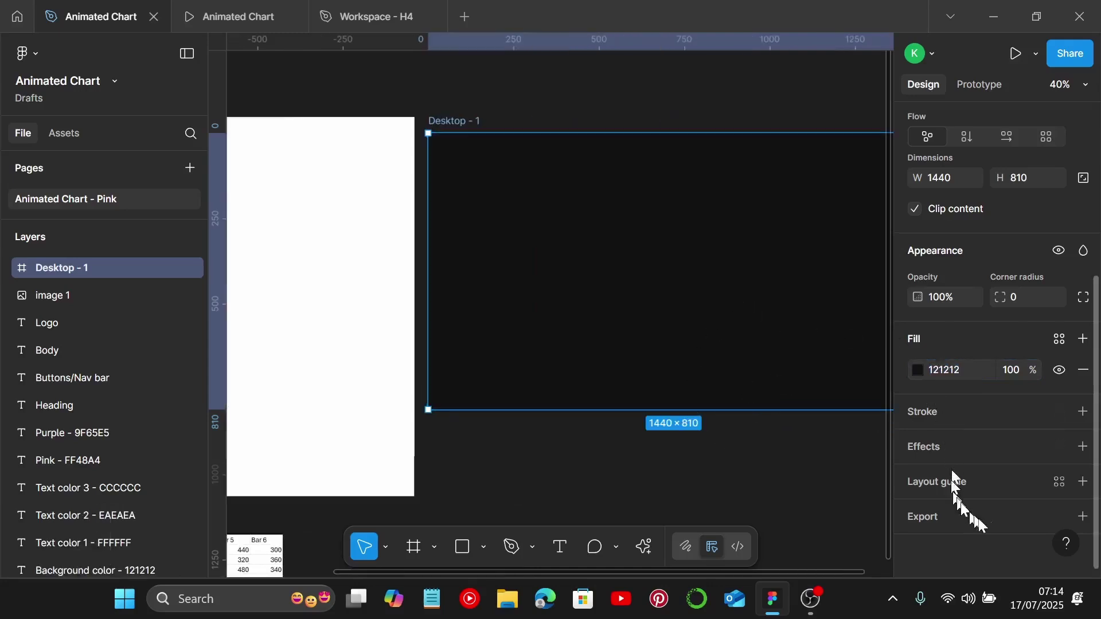
left_click(1082, 485)
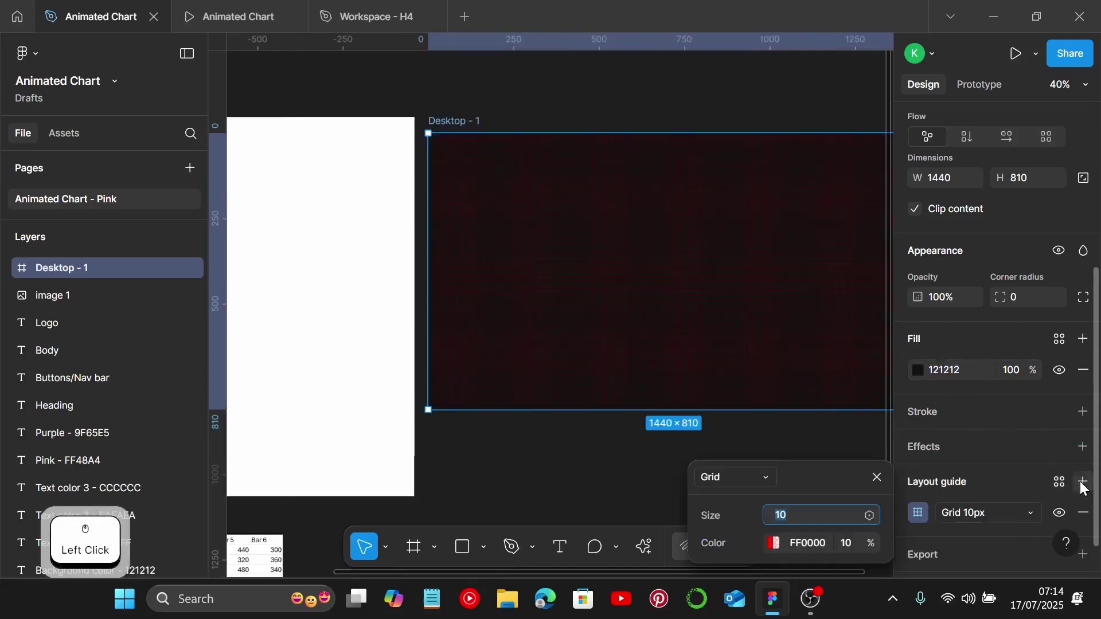
scroll(974, 479, "down", 1)
left_click(990, 479)
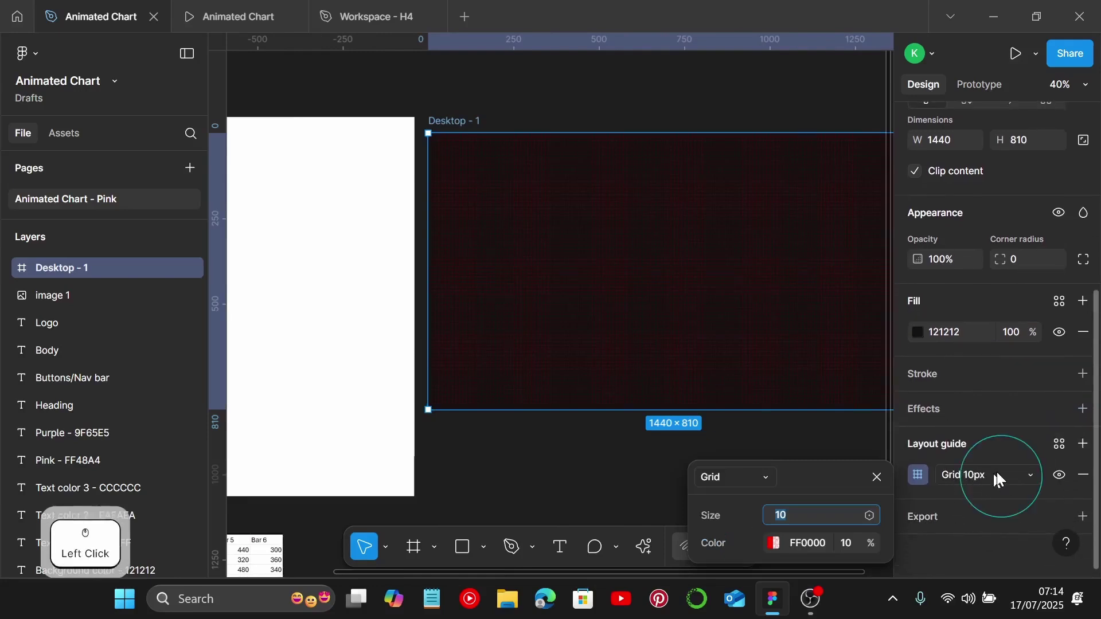
left_click(996, 498)
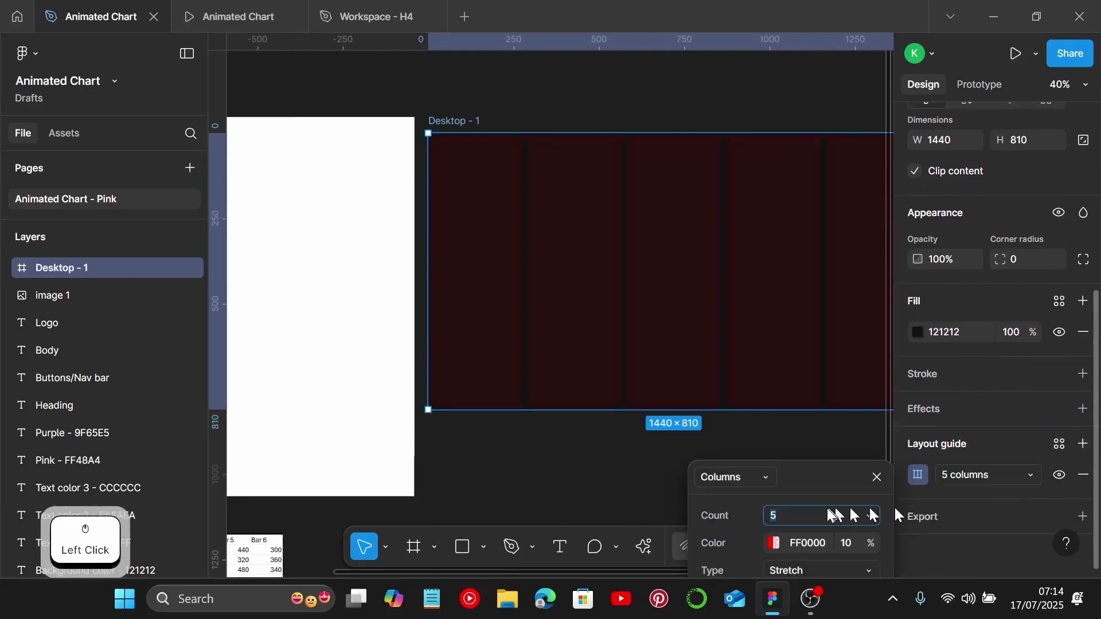
left_click(827, 507)
type("12")
key("Return")
Set the column layout guide's margin to 120
scroll(797, 462, "down", 1)
left_click_drag(841, 473, 814, 332)
left_click(806, 481)
type("120")
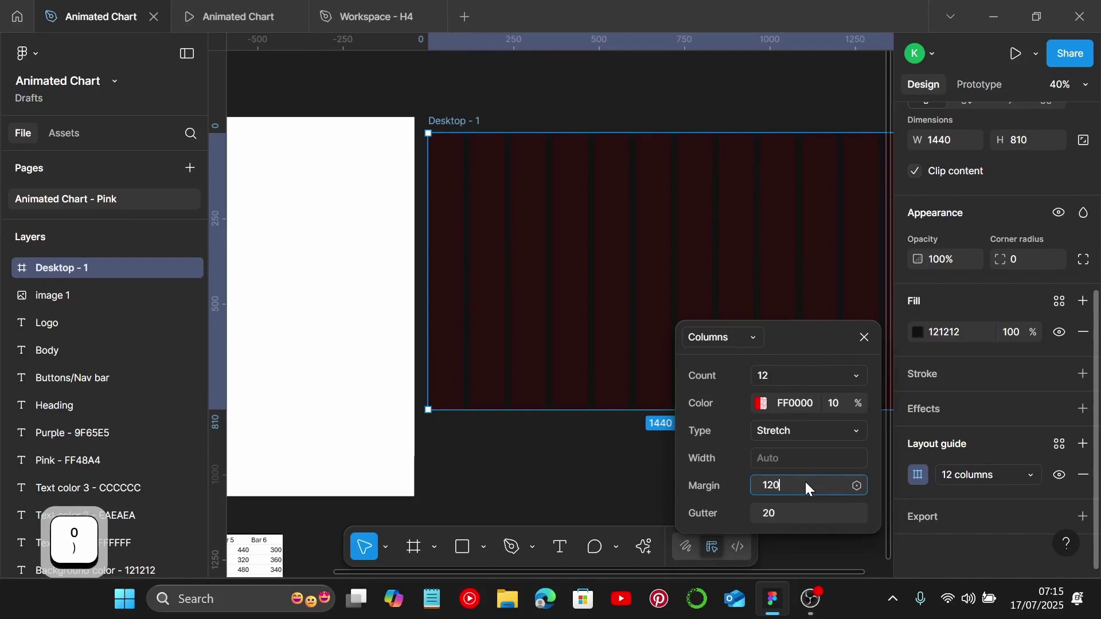
key("Return")
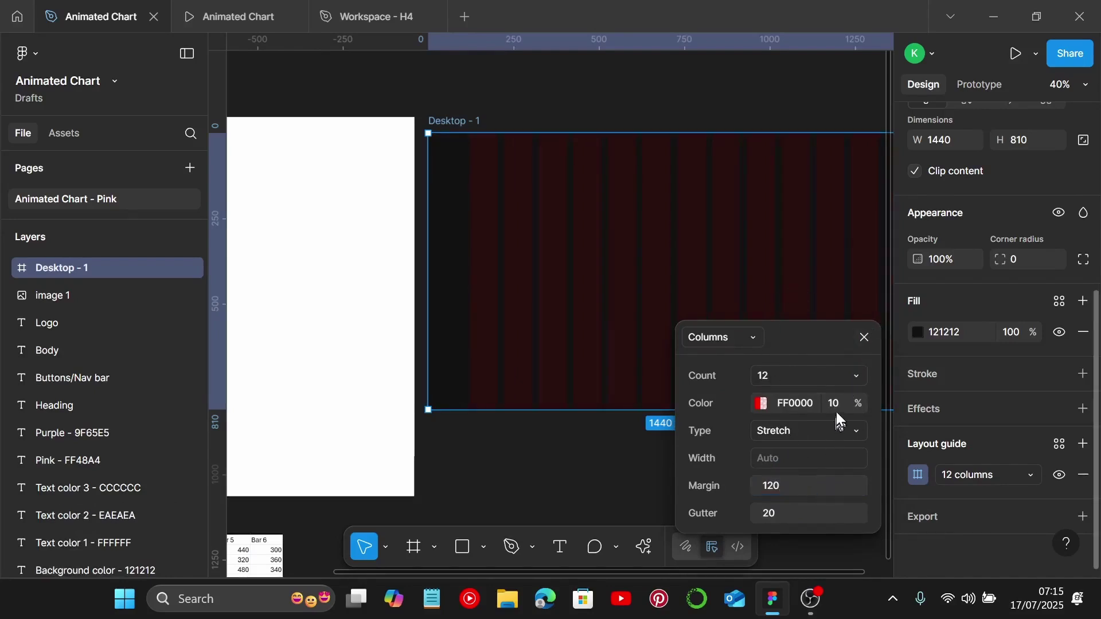
Change the column guide's color to the muted pink E97E7E and close the guide settings
left_click(761, 404)
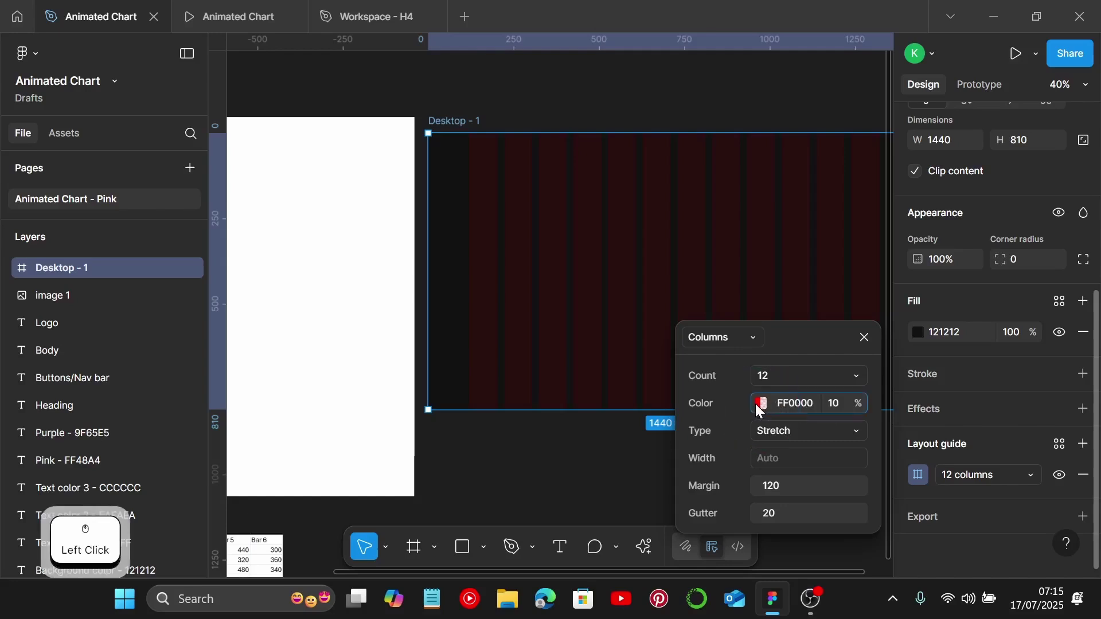
left_click_drag(597, 229, 567, 246)
left_click(811, 278)
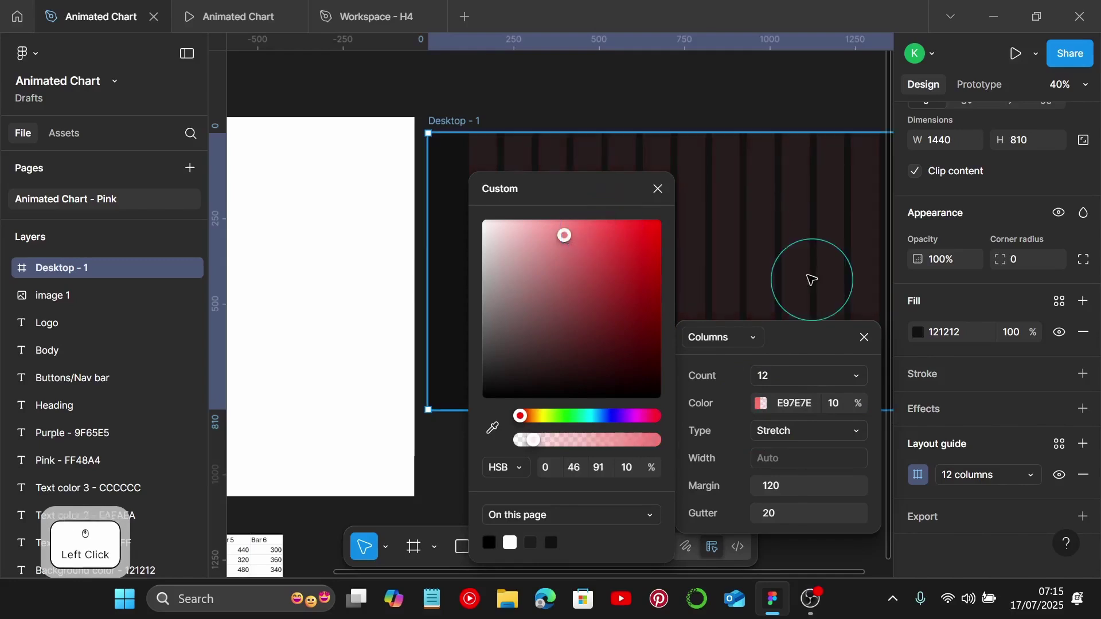
left_click(655, 186)
left_click(863, 337)
scroll(709, 296, "right", 2)
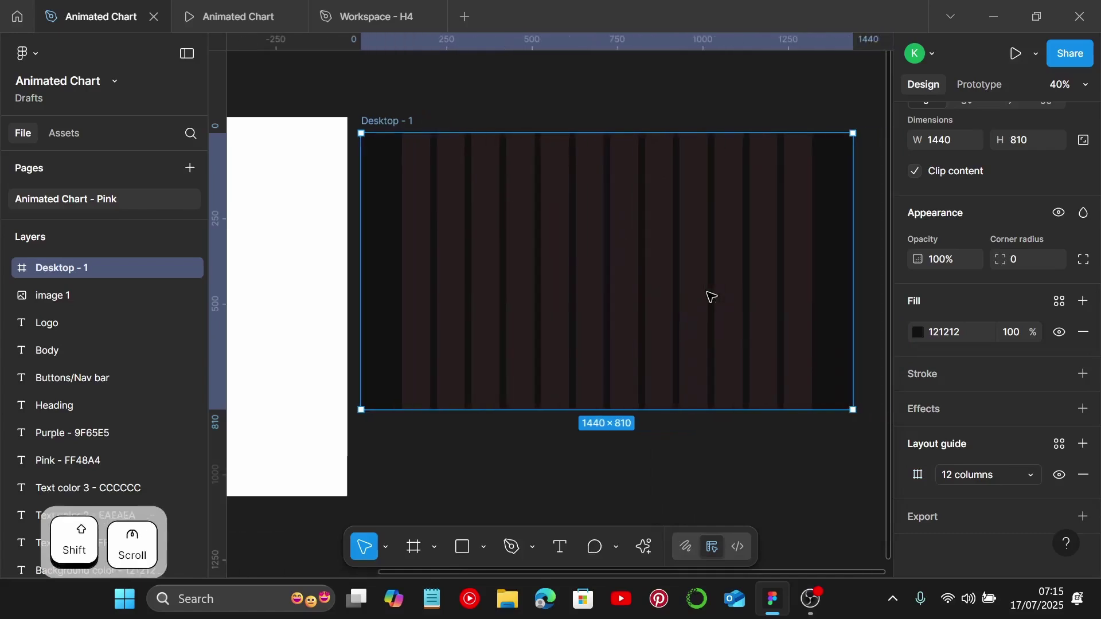
Place a 100 × 100 rectangle in the Desktop - 1 frame and align it with the first column's outer edge
scroll(709, 296, "down", 3)
left_click(625, 283)
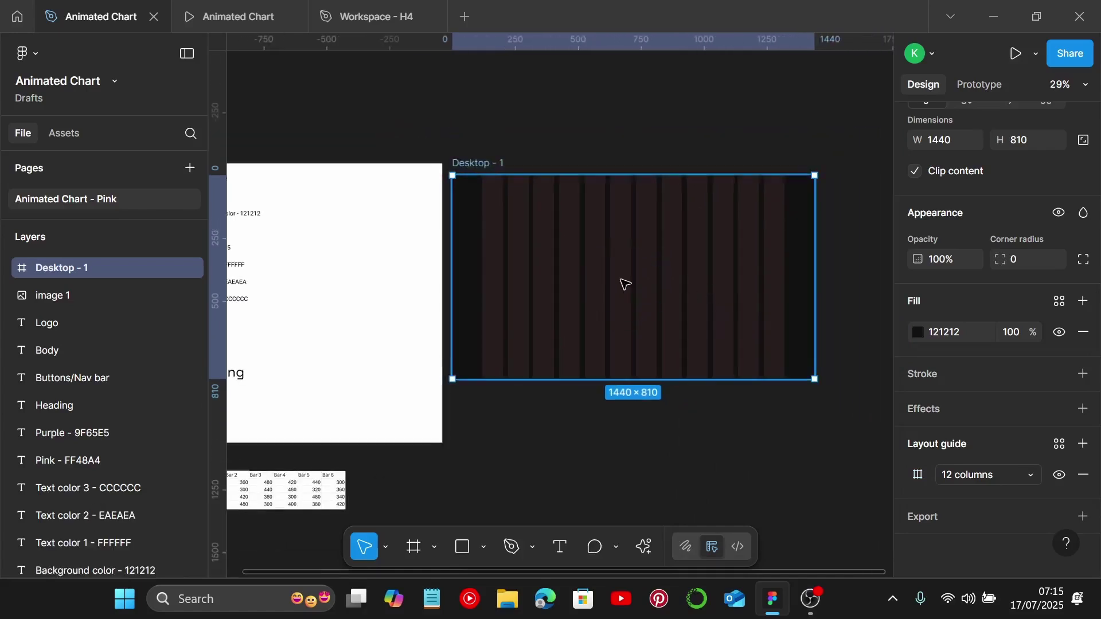
key("r")
left_click(562, 243)
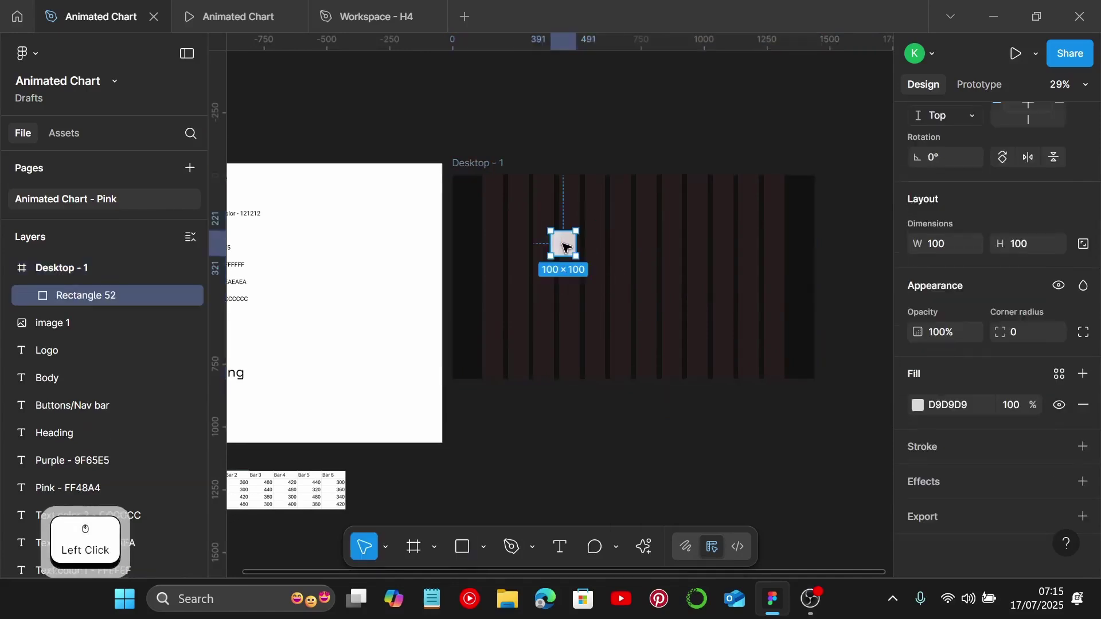
left_click_drag(566, 247, 497, 221)
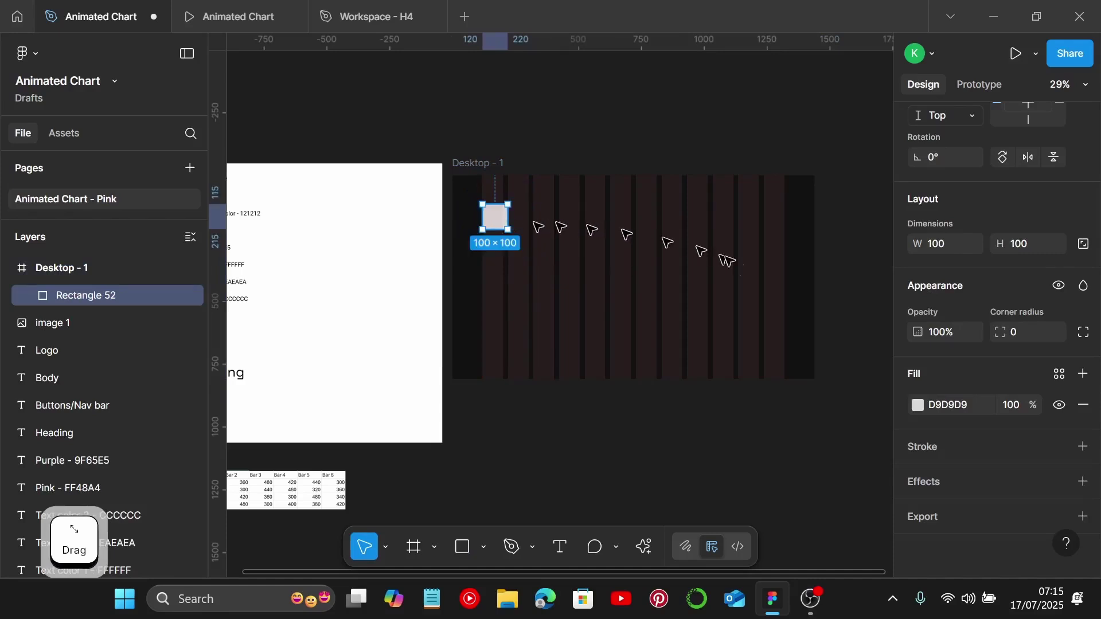
Set the rectangle's width to 1370 and its height to 680
left_click(954, 247)
type("13")
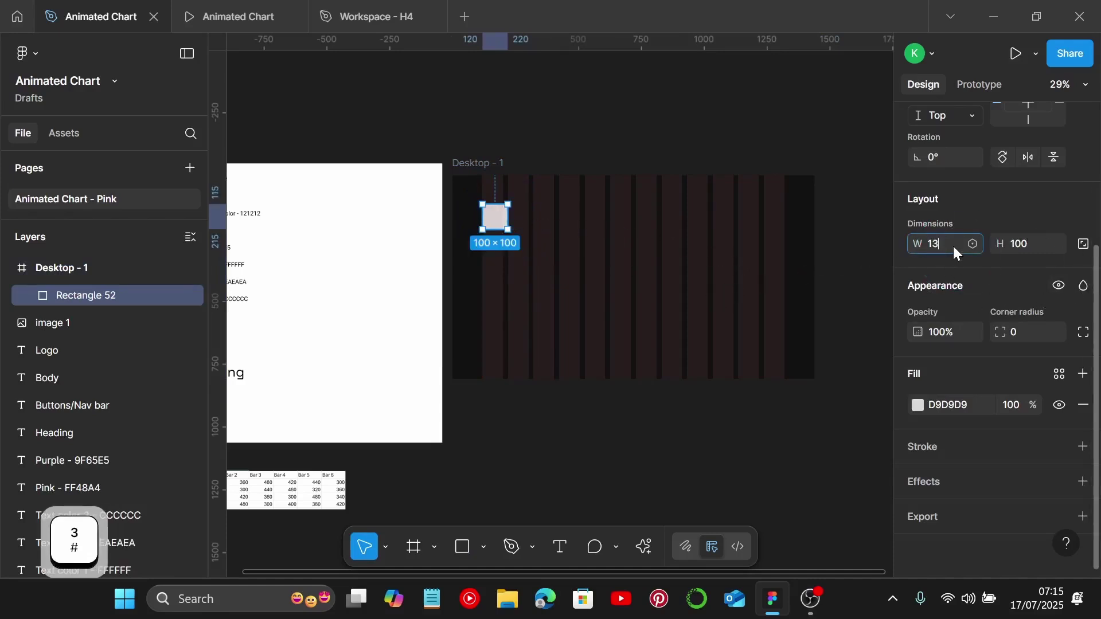
type("70")
key("Return")
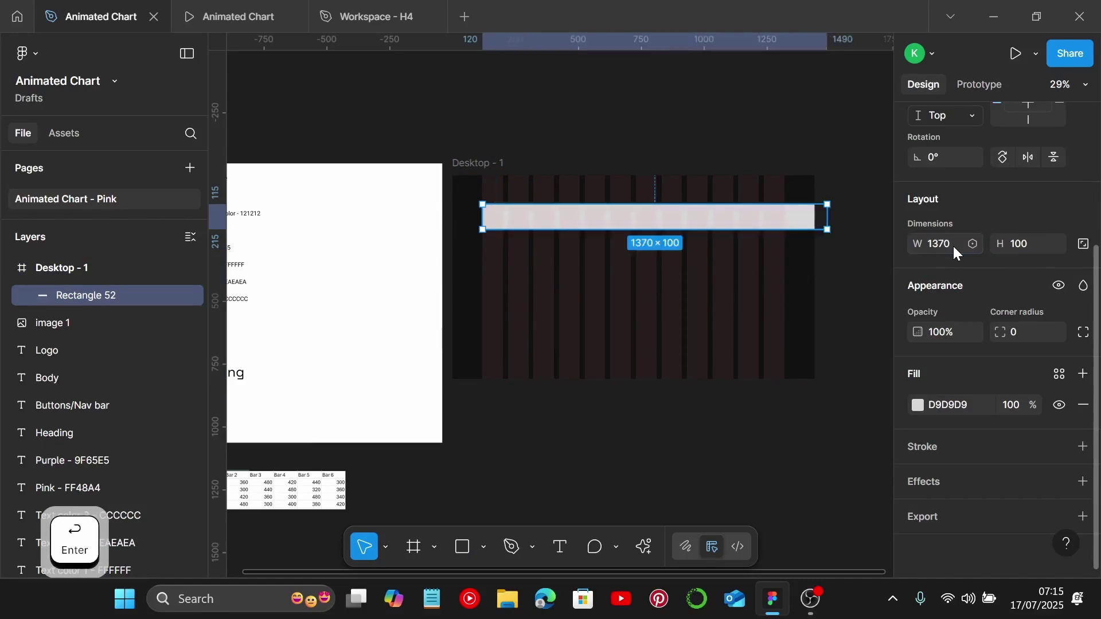
left_click(1024, 239)
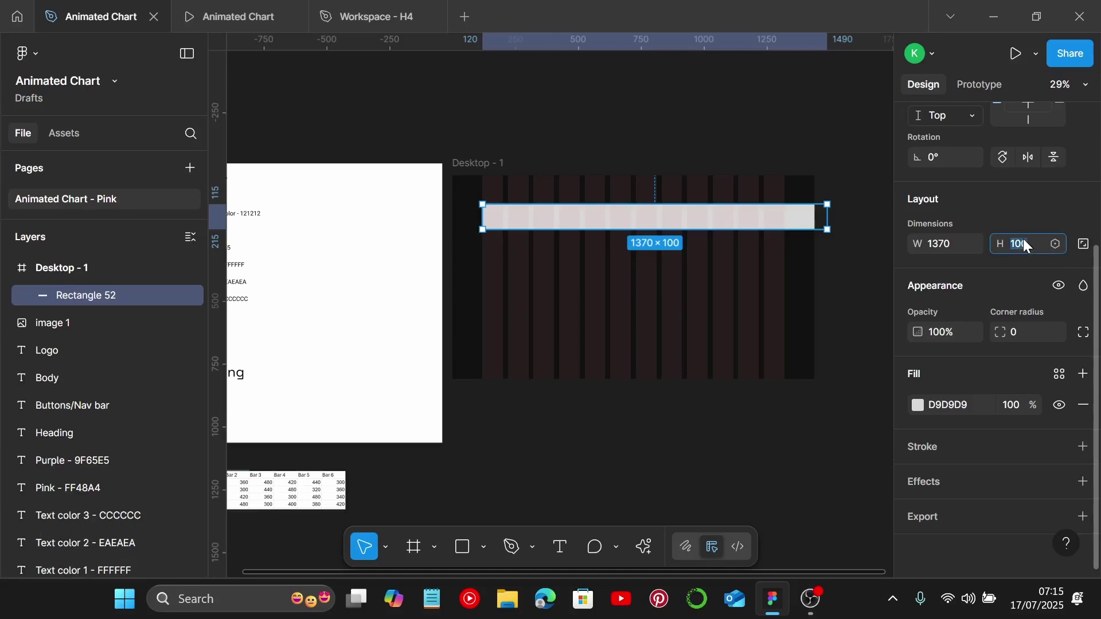
type("680")
key("Return")
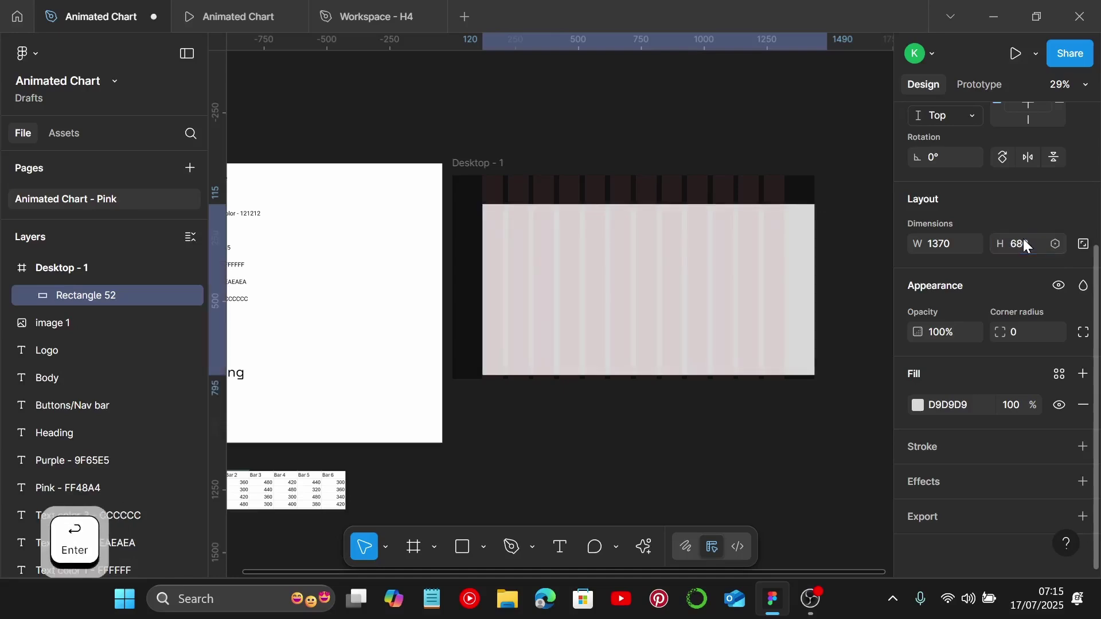
Center the rectangle within the Desktop - 1 frame and set its corner radius to 40
left_click_drag(584, 247, 559, 260)
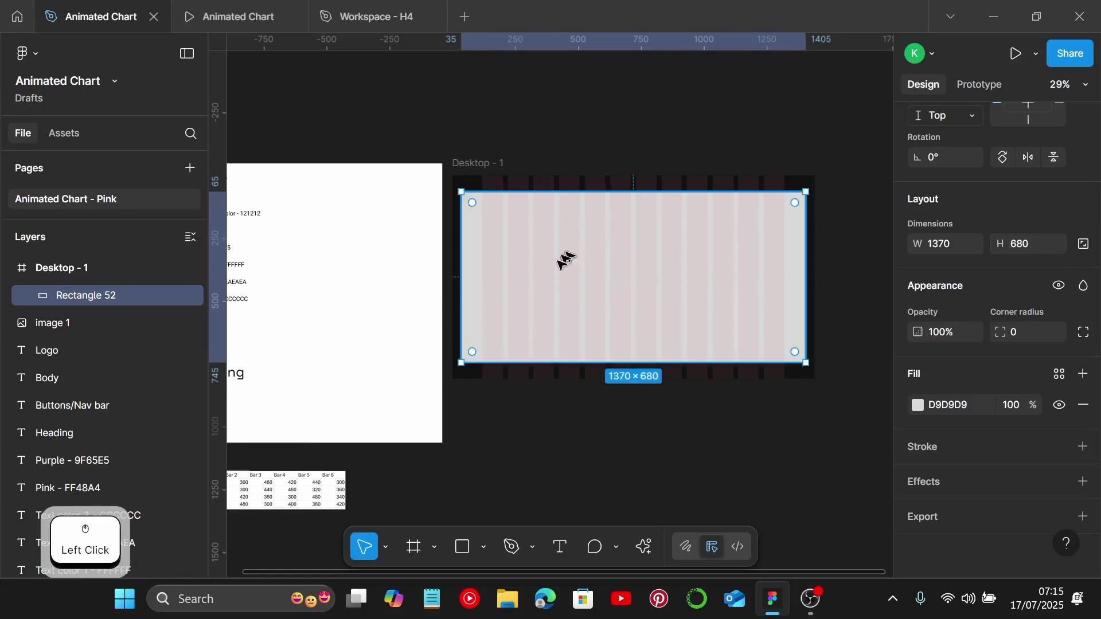
left_click(1031, 334)
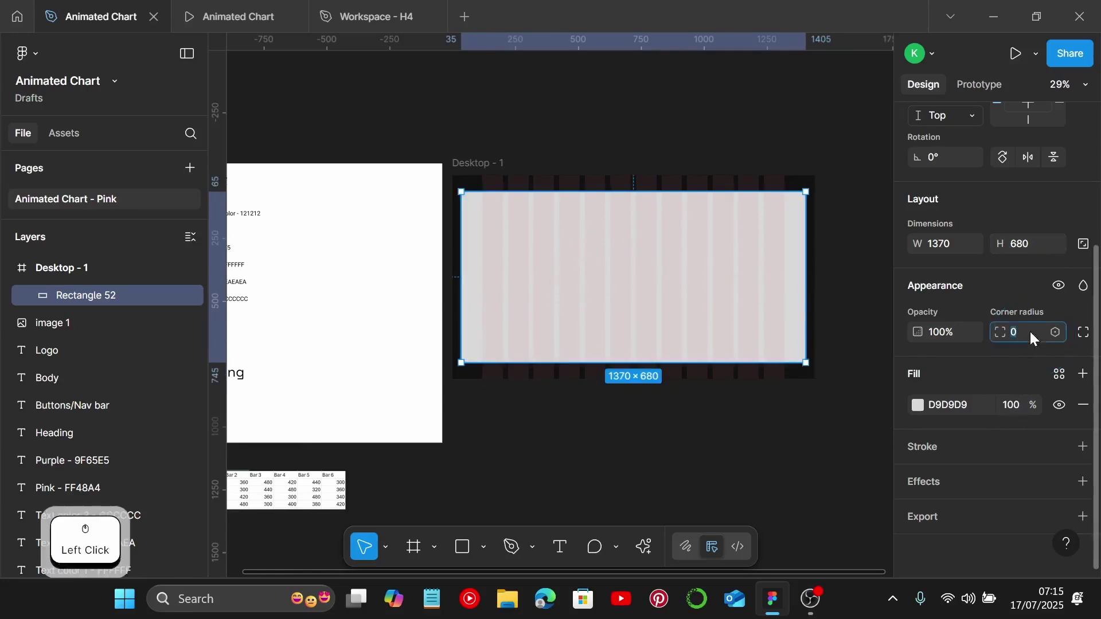
type("40")
key("Return")
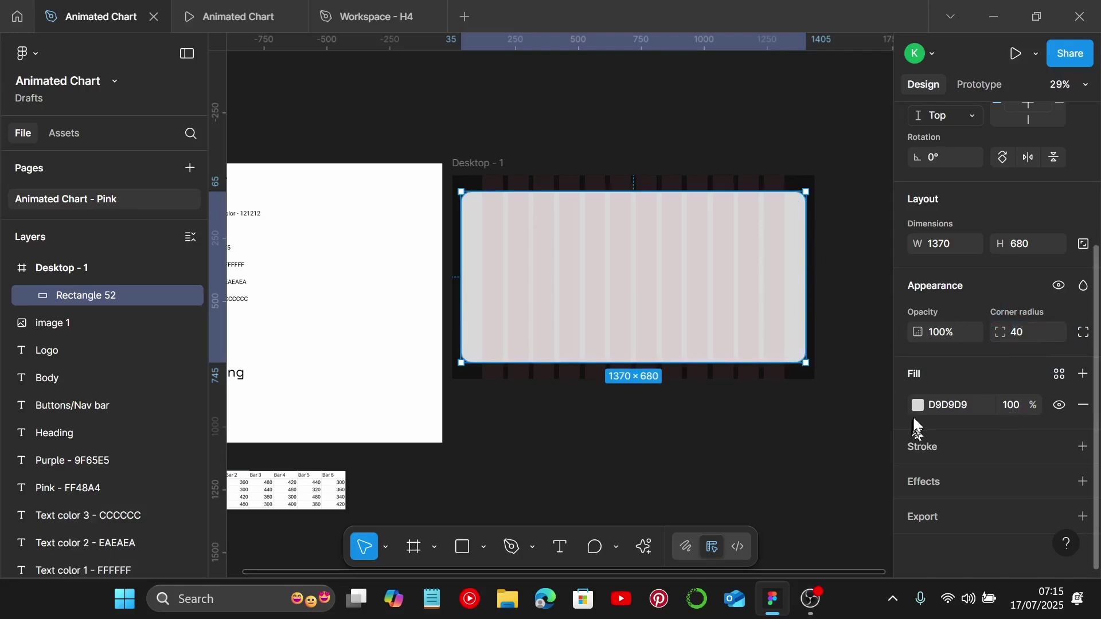
Copy the pink color value FF48A4 from the style guide
scroll(762, 383, "left", 10, "shift")
scroll(544, 226, "up", 5, "ctrl")
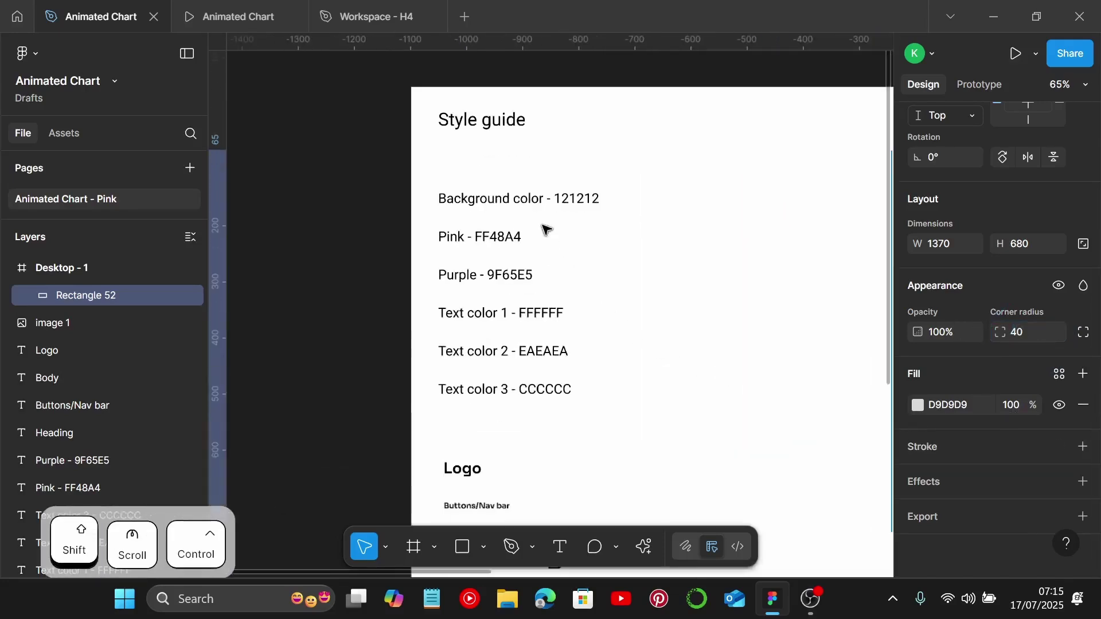
double_click(506, 238)
double_click(502, 237)
key("ctrl+c")
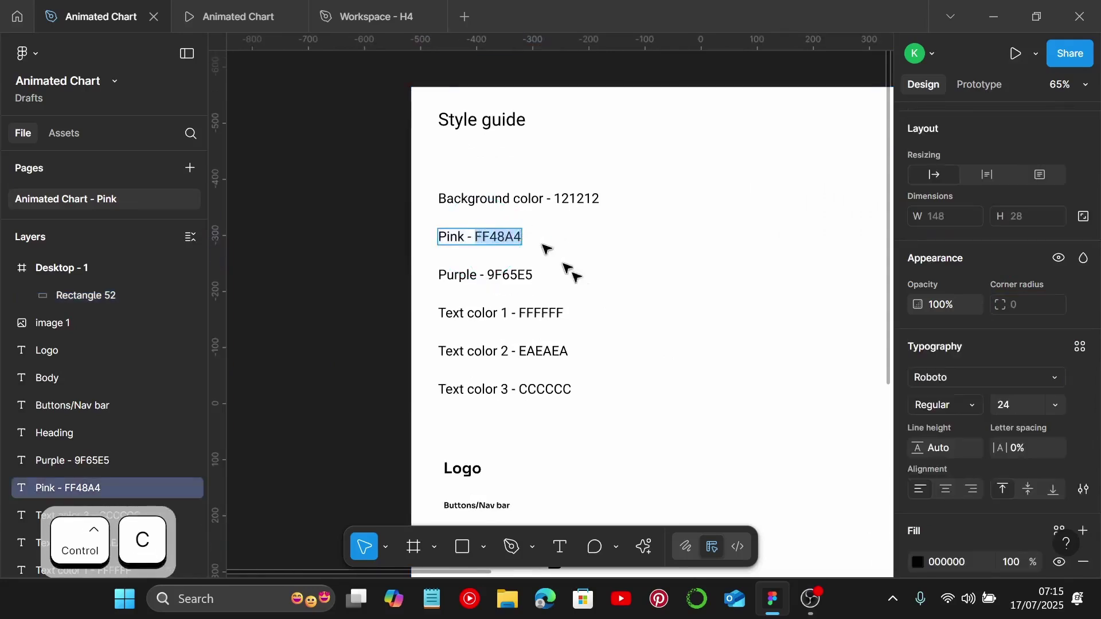
Change the fill of the rounded rectangle in Desktop - 1 to a linear gradient
scroll(615, 308, "right", 5)
scroll(612, 307, "right", 5, "shift")
scroll(613, 307, "down", 5, "ctrl")
left_click(646, 310)
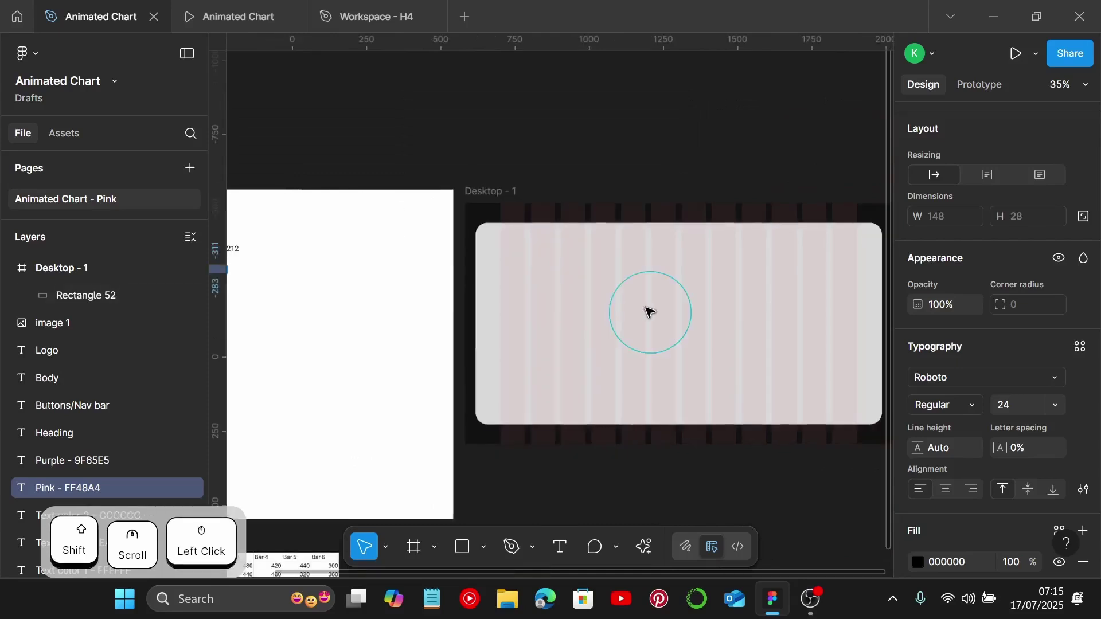
scroll(972, 443, "down", 4)
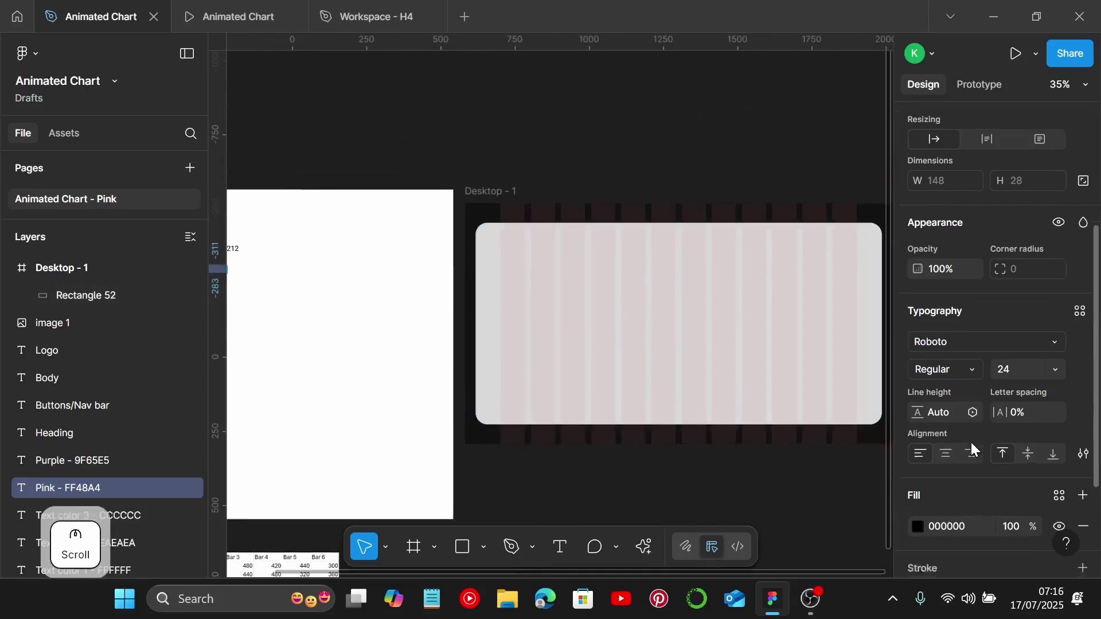
left_click(724, 339)
left_click(919, 409)
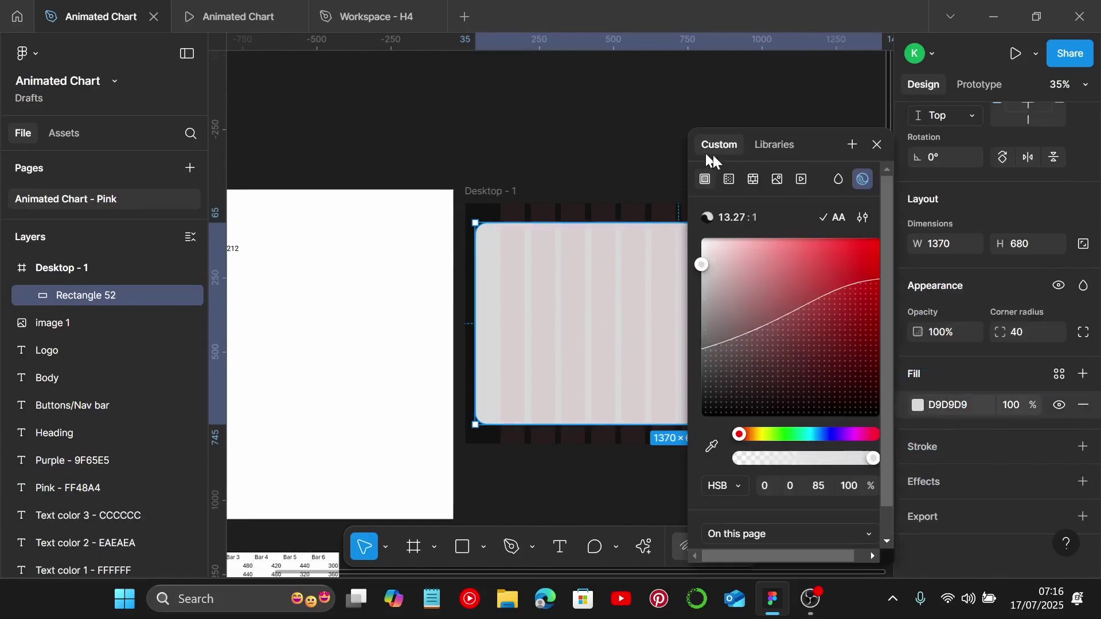
left_click(727, 181)
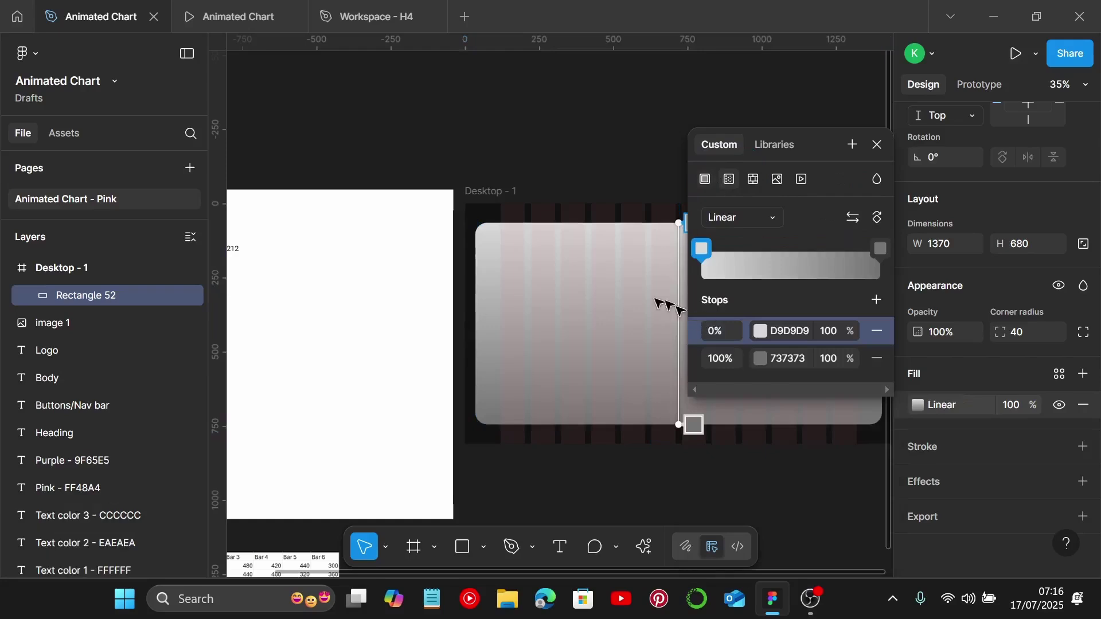
scroll(590, 285, "right", 3)
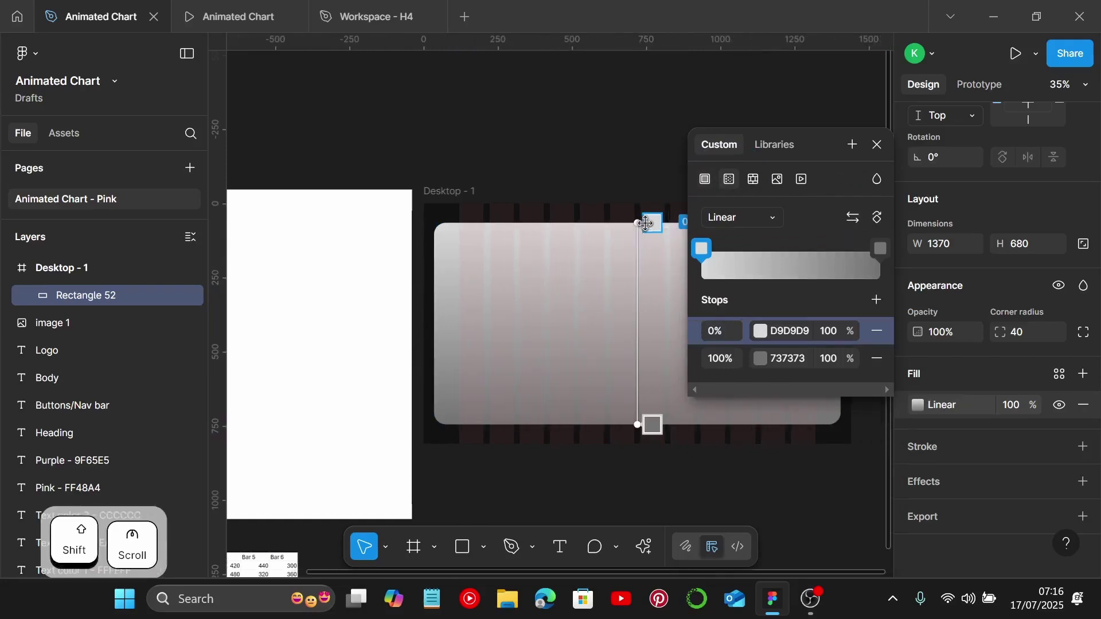
Rotate the rectangle's linear gradient so it runs horizontally, with the 0% stop at its left edge
scroll(644, 226, "right", 1)
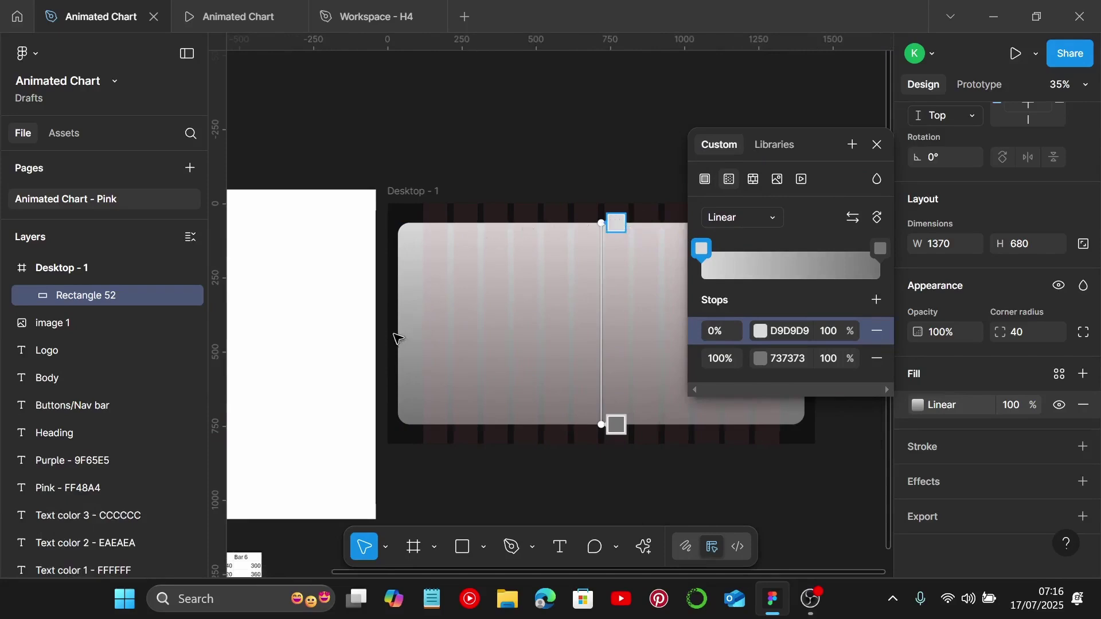
left_click(876, 220)
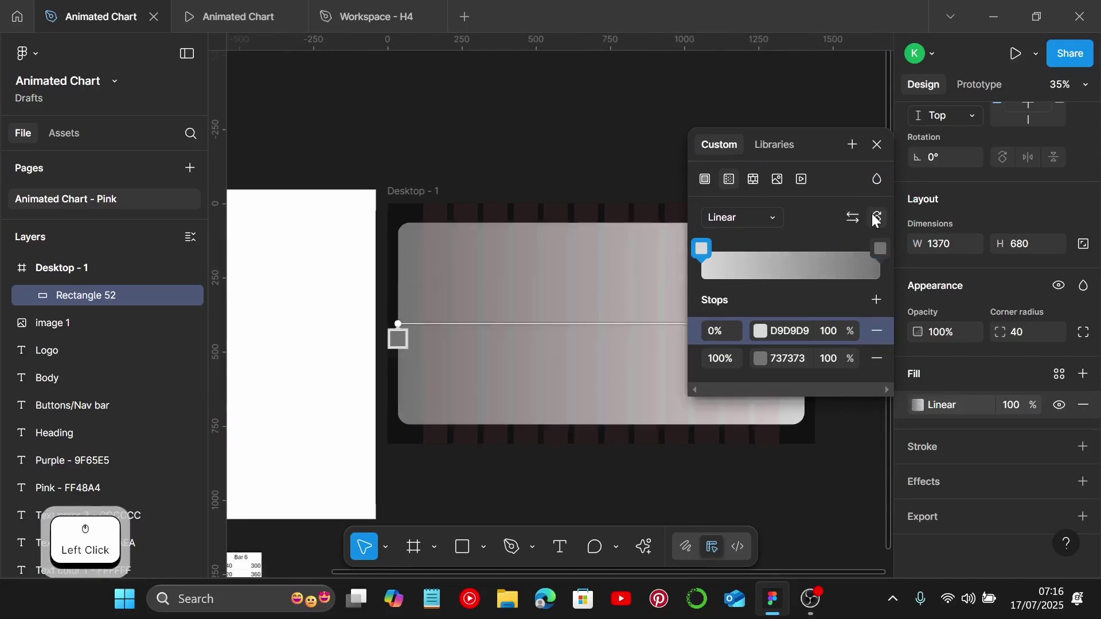
left_click(876, 220)
left_click(876, 220)
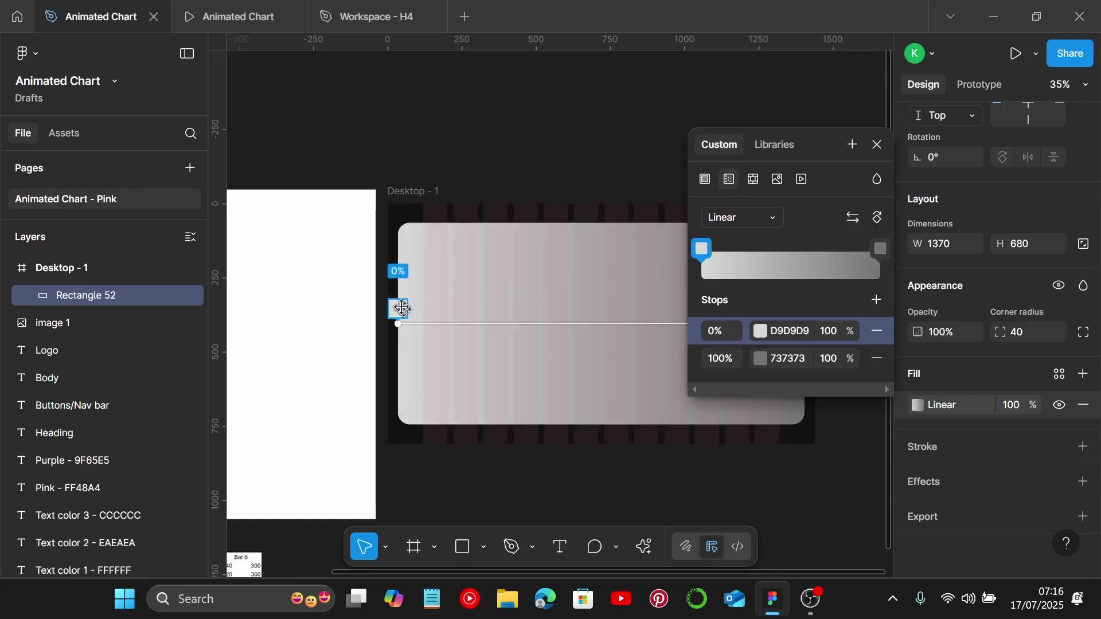
Set the gradient's 0% stop to the copied pink color FF48A4
scroll(403, 308, "right", 5)
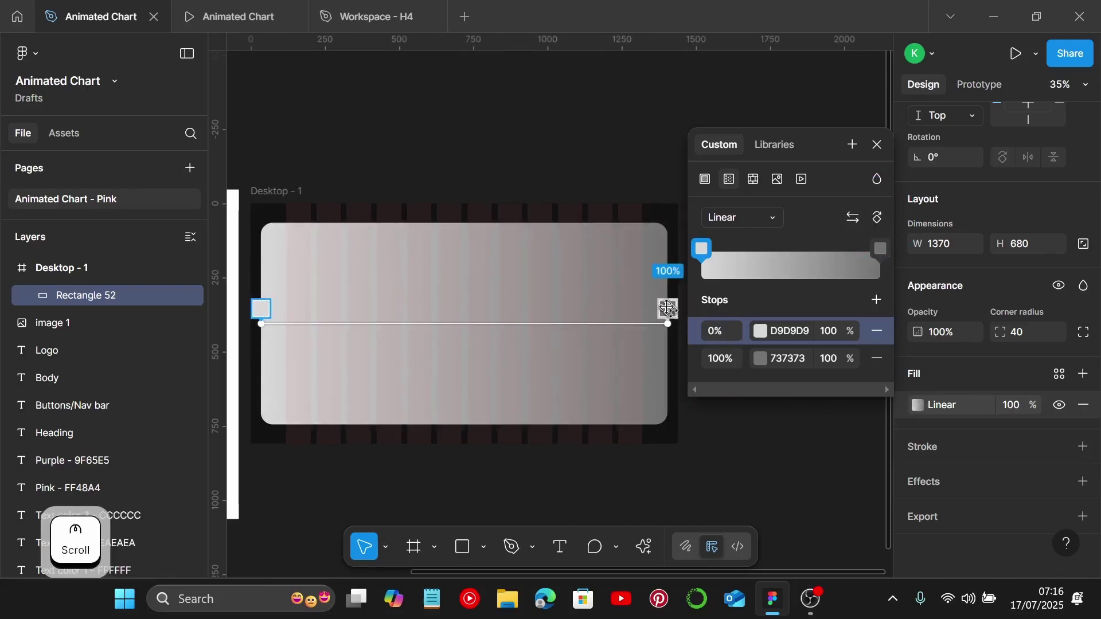
left_click(260, 307)
left_click(781, 331)
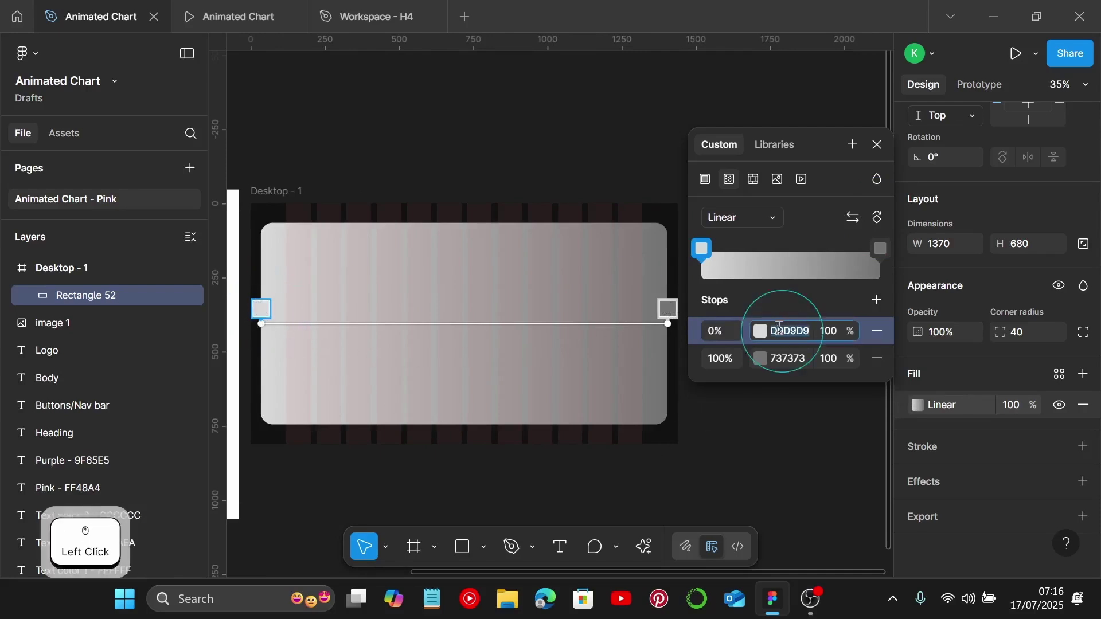
key("ctrl+v")
key("Return")
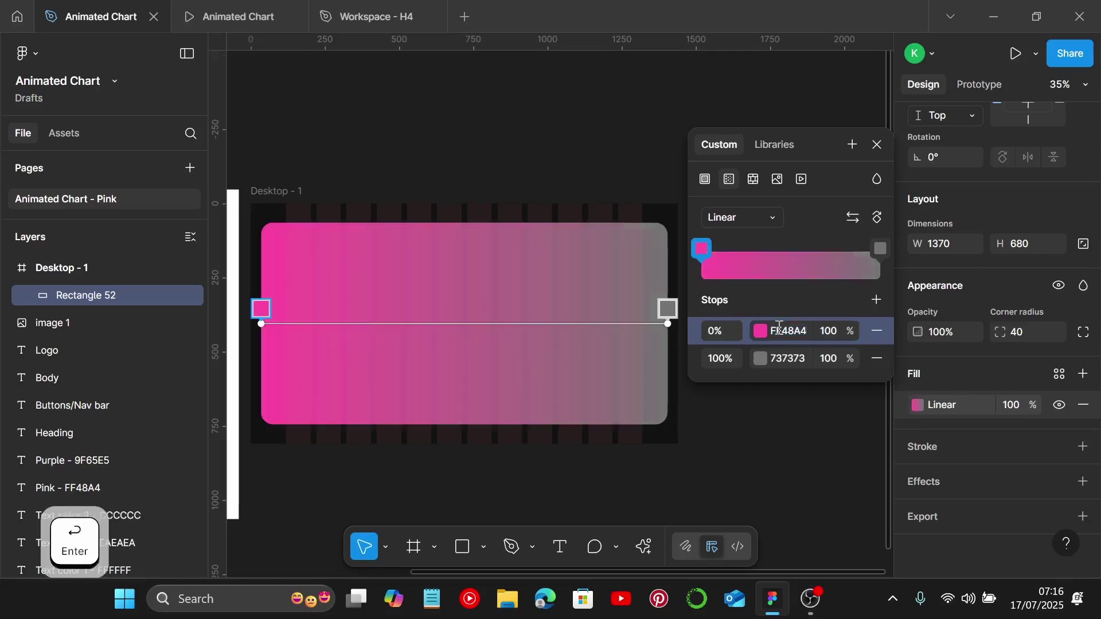
Copy the purple color value 9F65E5 from the style guide
scroll(605, 369, "down", 3)
scroll(591, 372, "left", 5)
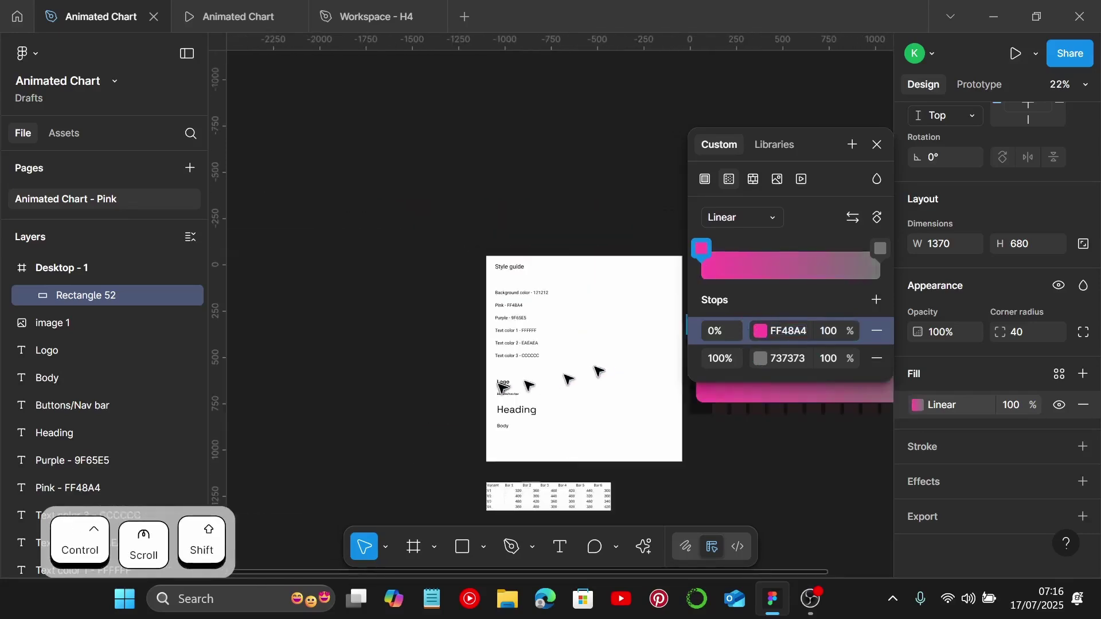
scroll(539, 360, "up", 3)
scroll(568, 269, "up", 3)
left_click(551, 231)
left_click(523, 208)
double_click(515, 213)
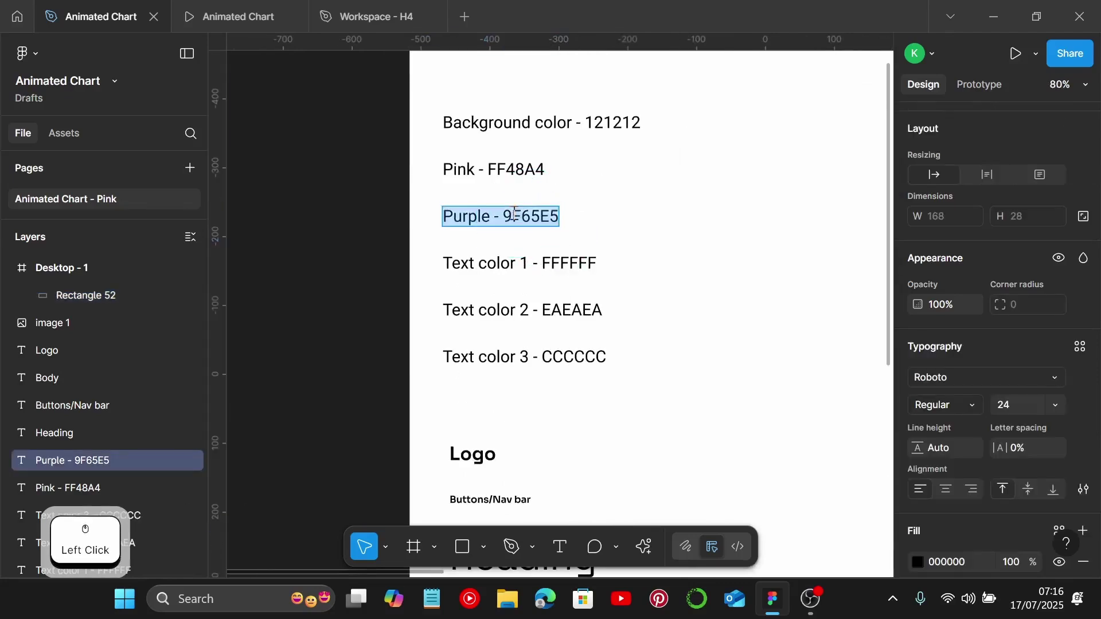
left_click_drag(508, 213, 561, 217)
key("ctrl+c")
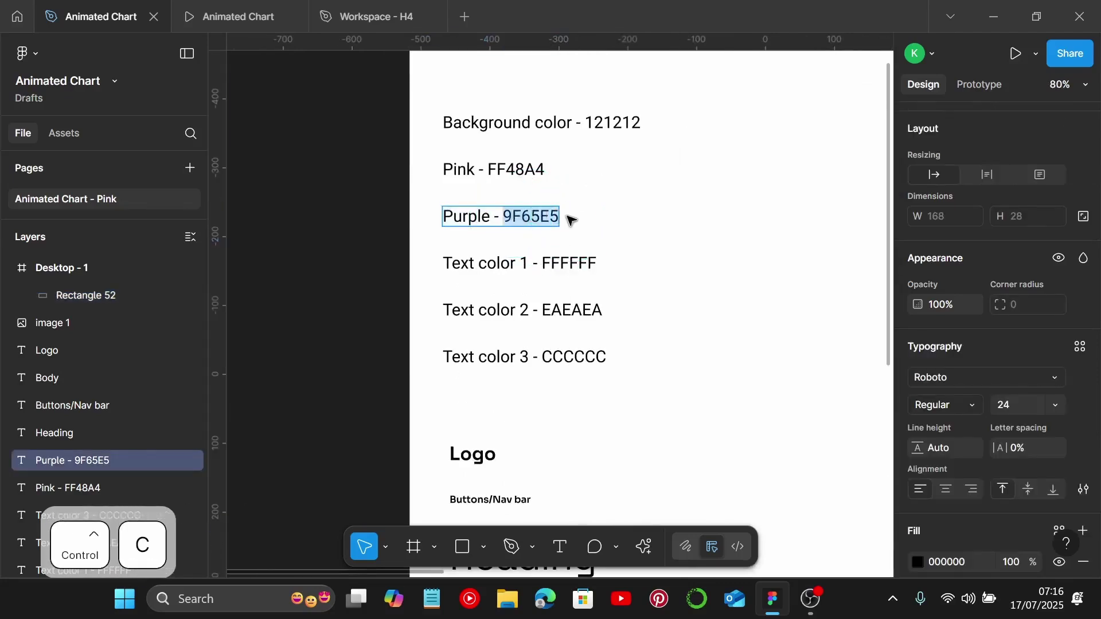
Set the 100% gradient stop of the rounded rectangle in Desktop - 1 to the copied purple color 9F65E5
scroll(570, 221, "down", 3)
left_click(602, 234)
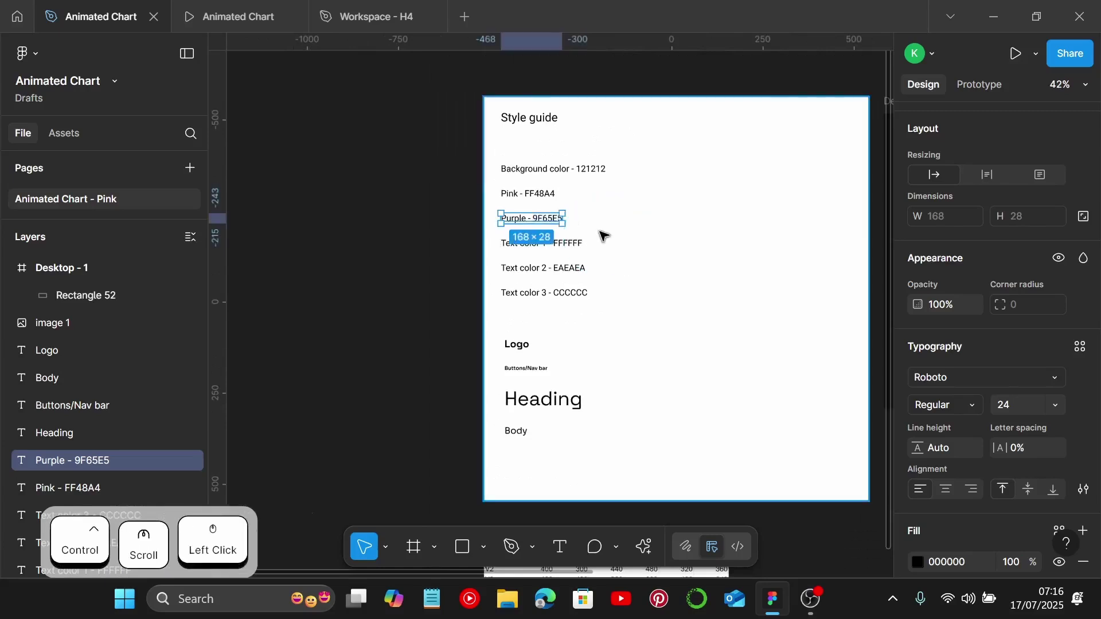
scroll(602, 235, "right", 5)
left_click(607, 231)
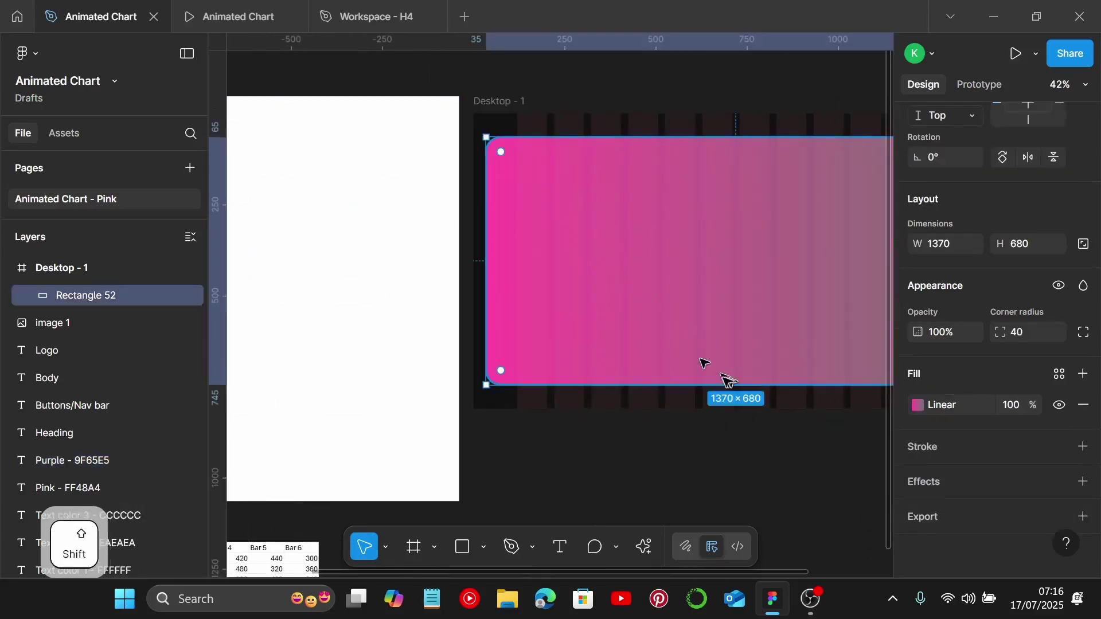
scroll(731, 384, "right", 2)
left_click(918, 405)
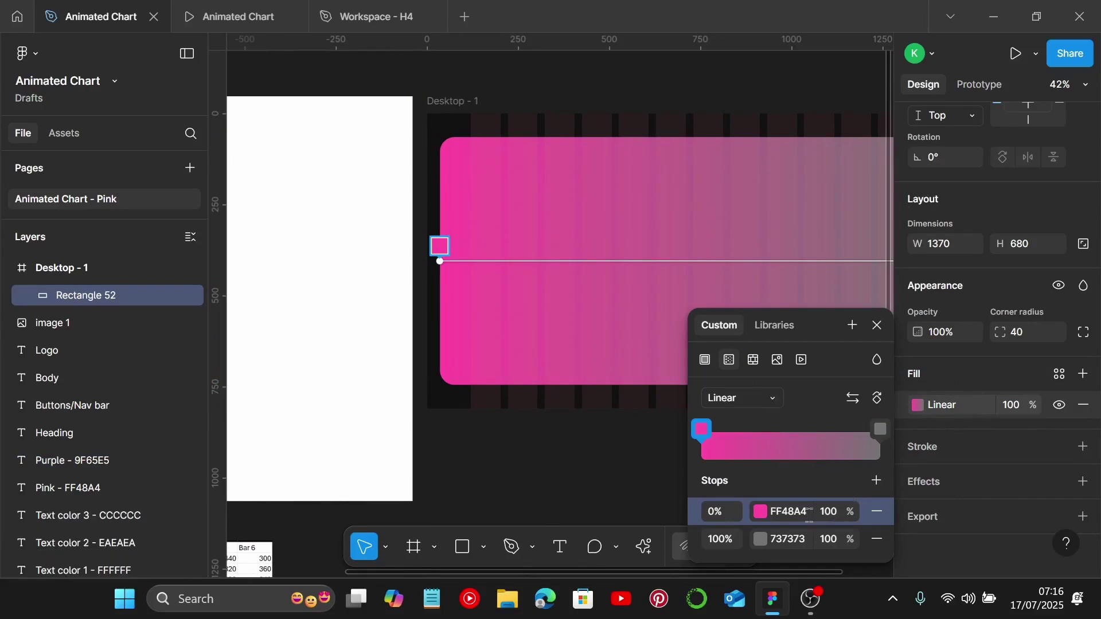
left_click(781, 541)
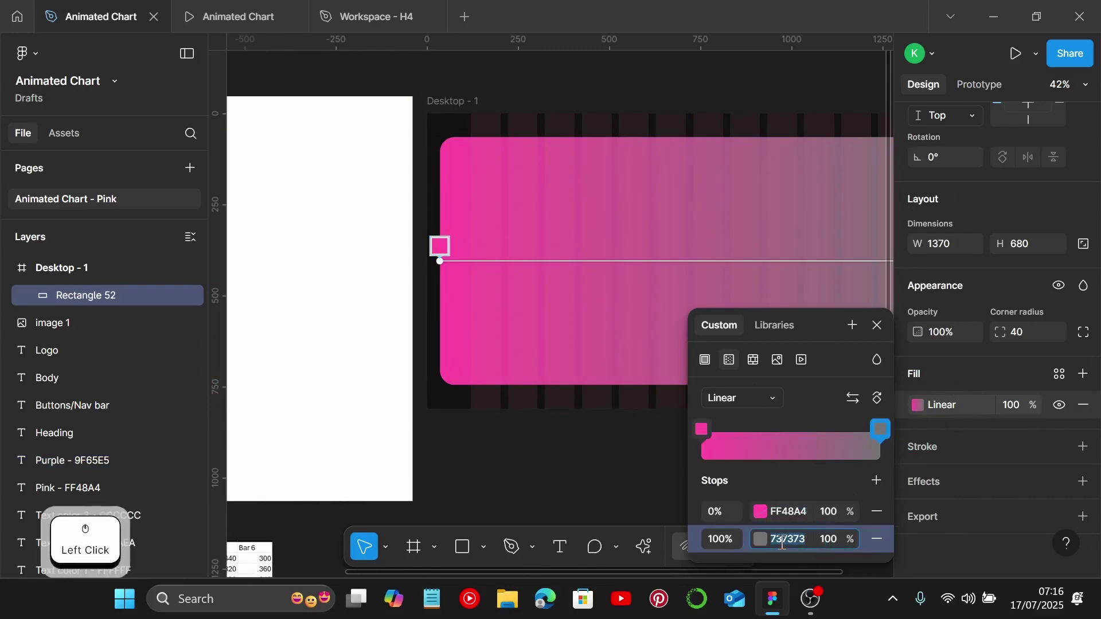
key("ctrl+v")
key("Return")
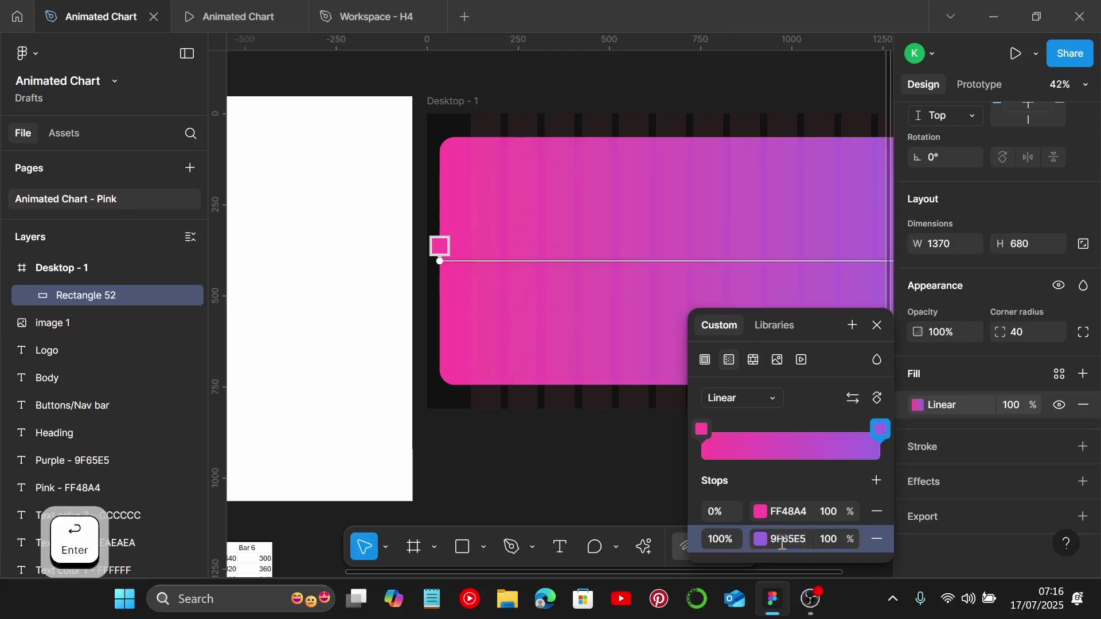
left_click(876, 325)
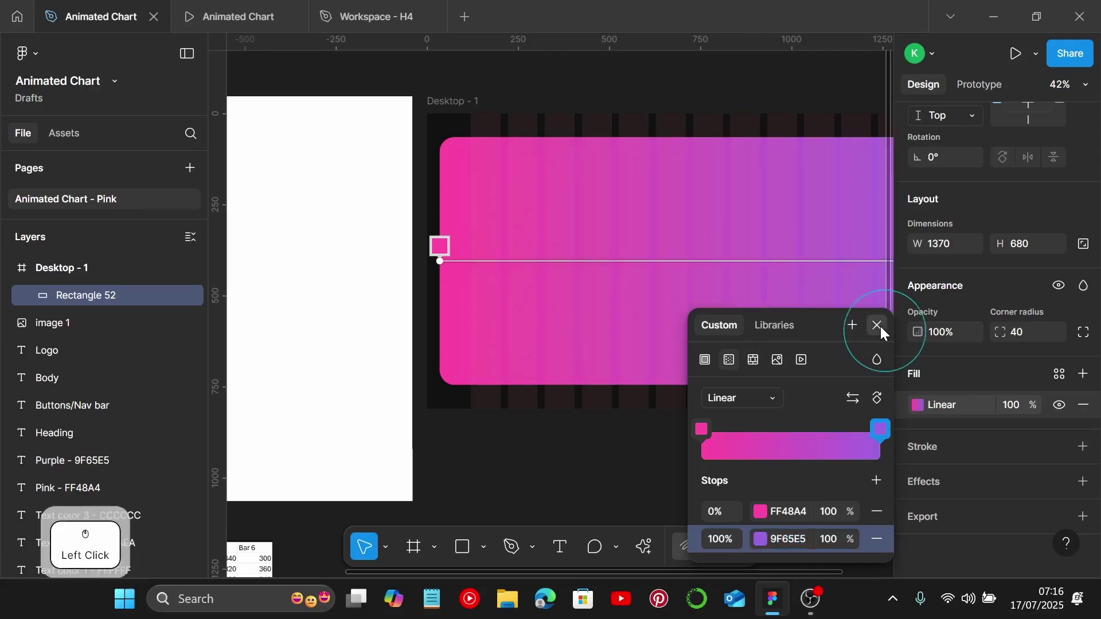
Place a new 100 × 100 rectangle on top of the gradient container in Desktop - 1
scroll(659, 309, "right", 2)
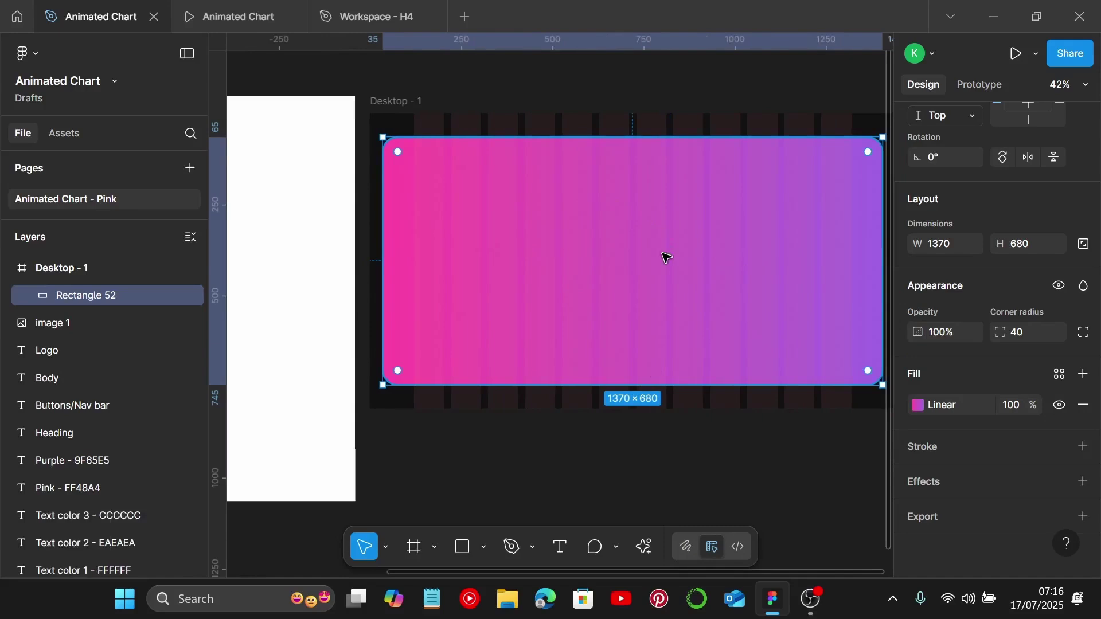
scroll(729, 424, "down", 1)
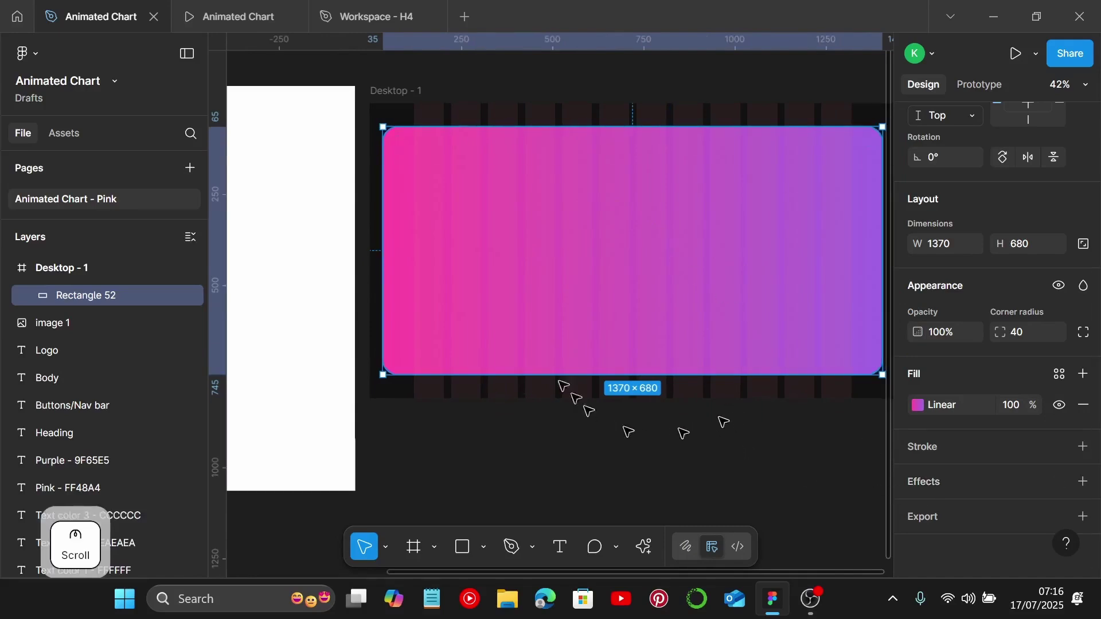
left_click(702, 110)
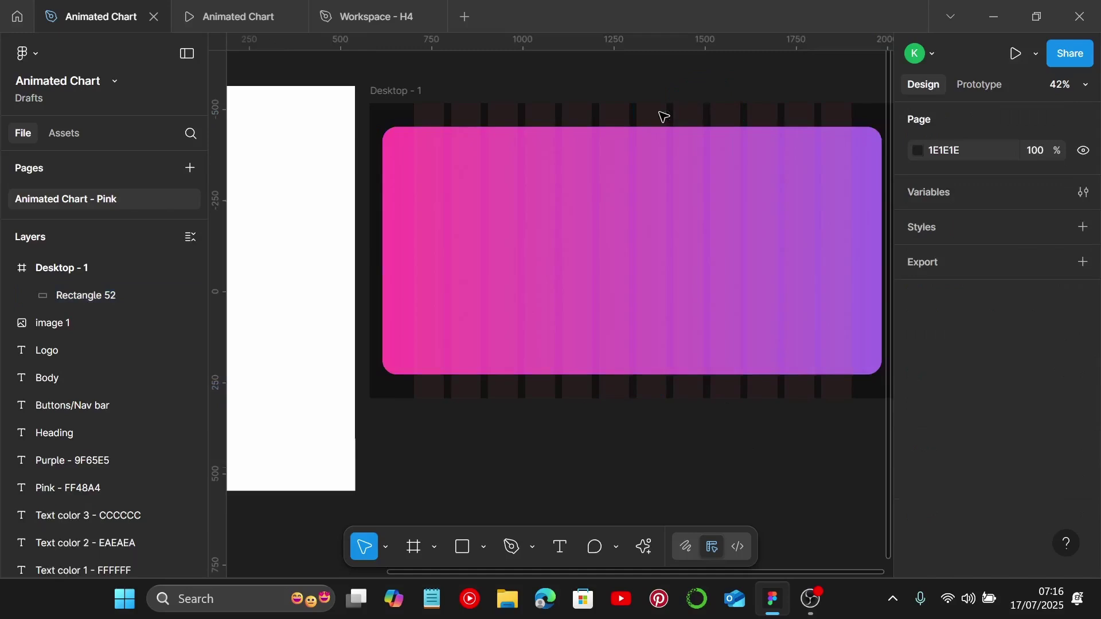
key("r")
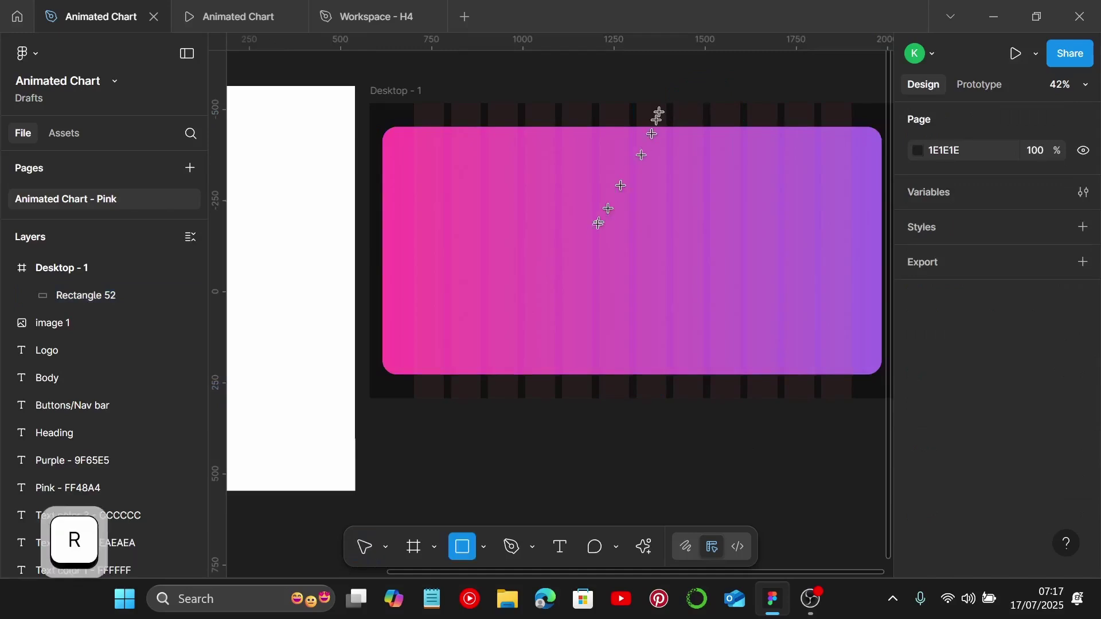
left_click(595, 229)
left_click_drag(595, 231, 556, 229)
Set the new rectangle's width to 1350 and its height to 660
left_click(955, 453)
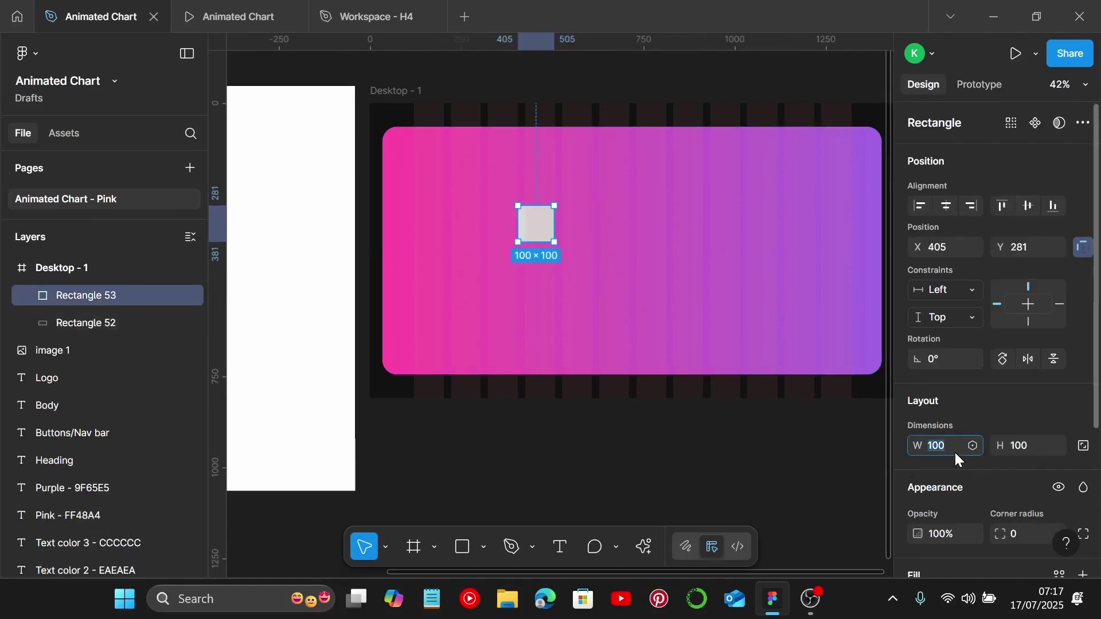
type("135")
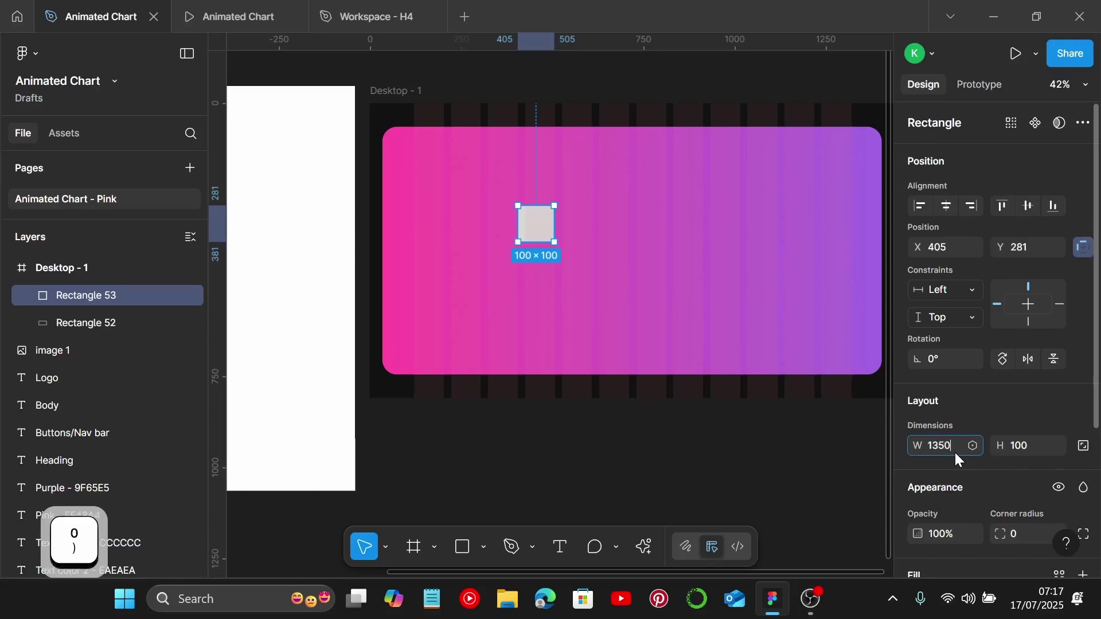
key("Return")
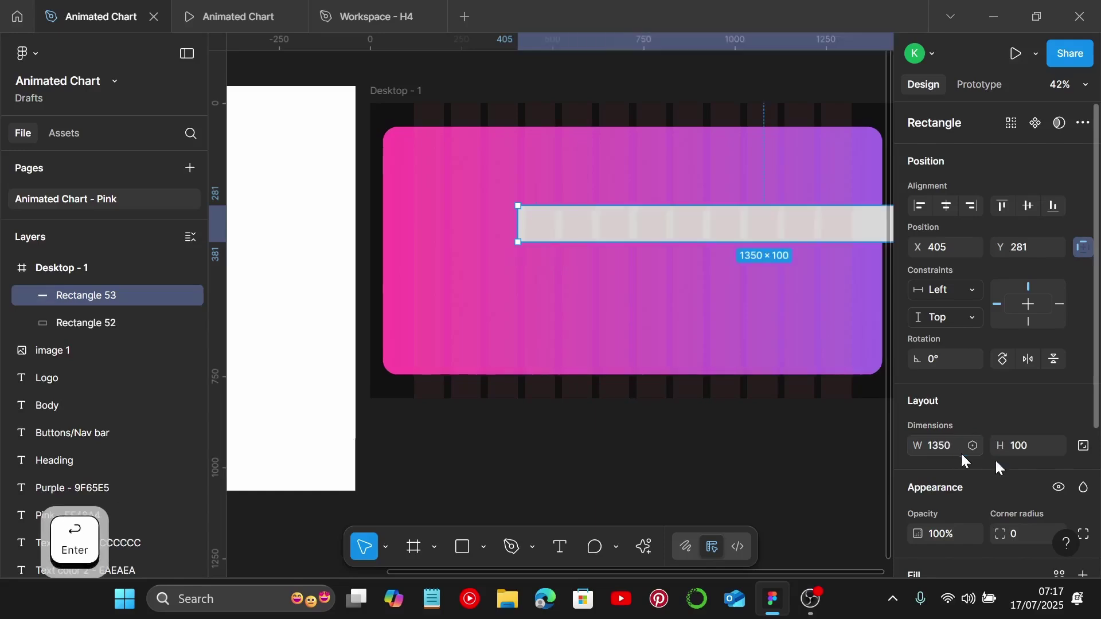
left_click(1029, 445)
type("66")
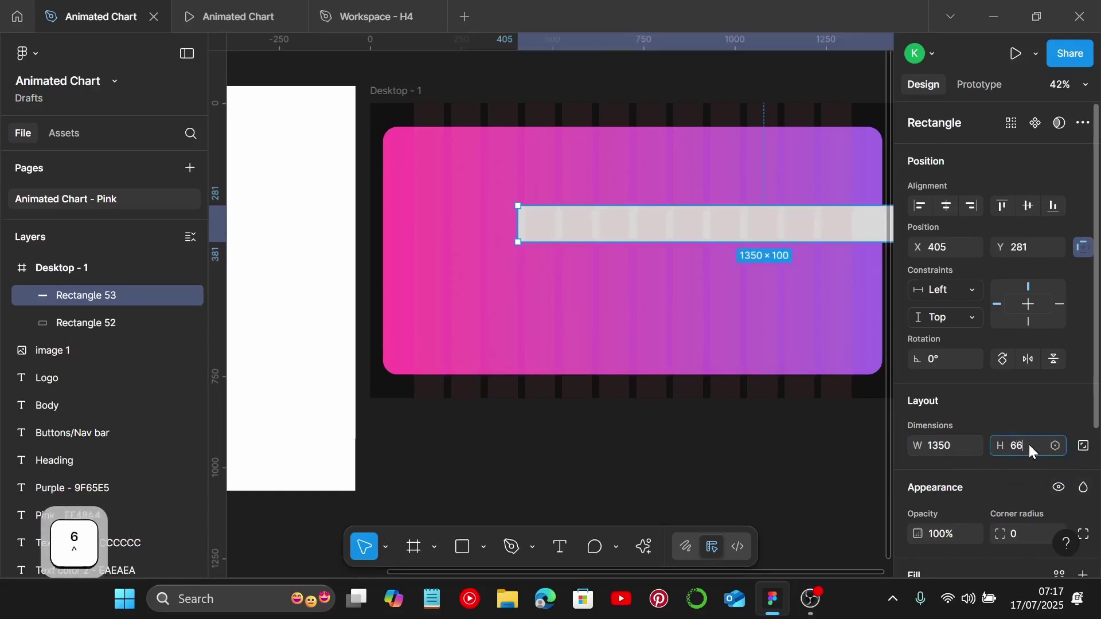
type("0")
key("Return")
Center the 1350 × 660 rectangle over the gradient container and set its corner radius to 35
left_click_drag(768, 281, 639, 200)
scroll(1019, 432, "down", 3)
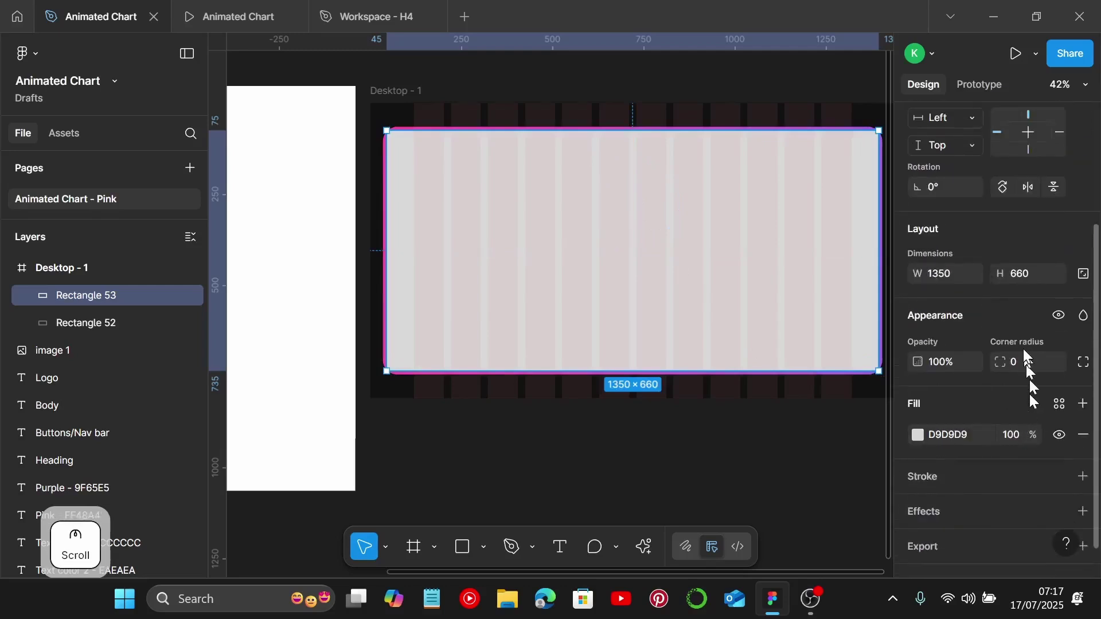
left_click(1027, 365)
left_click(1026, 367)
type("35")
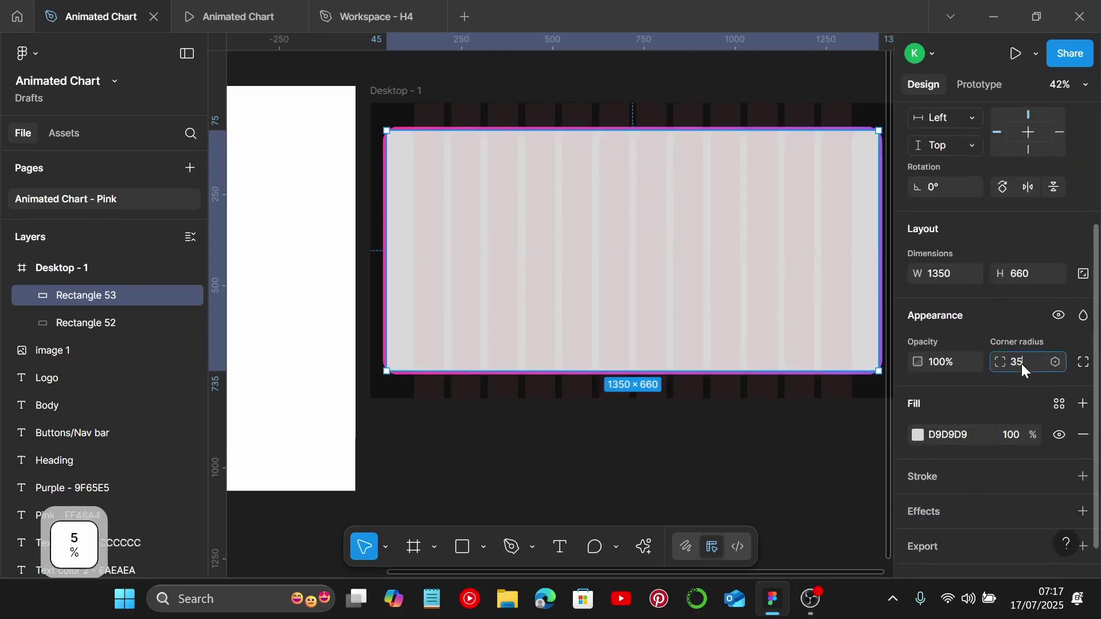
key("Return")
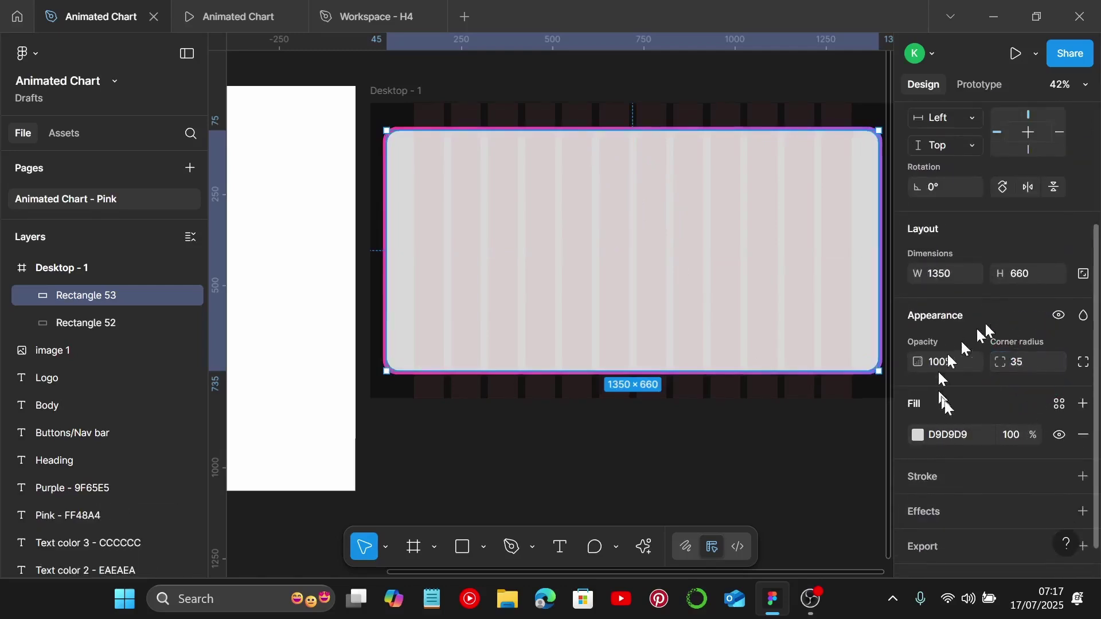
left_click(918, 435)
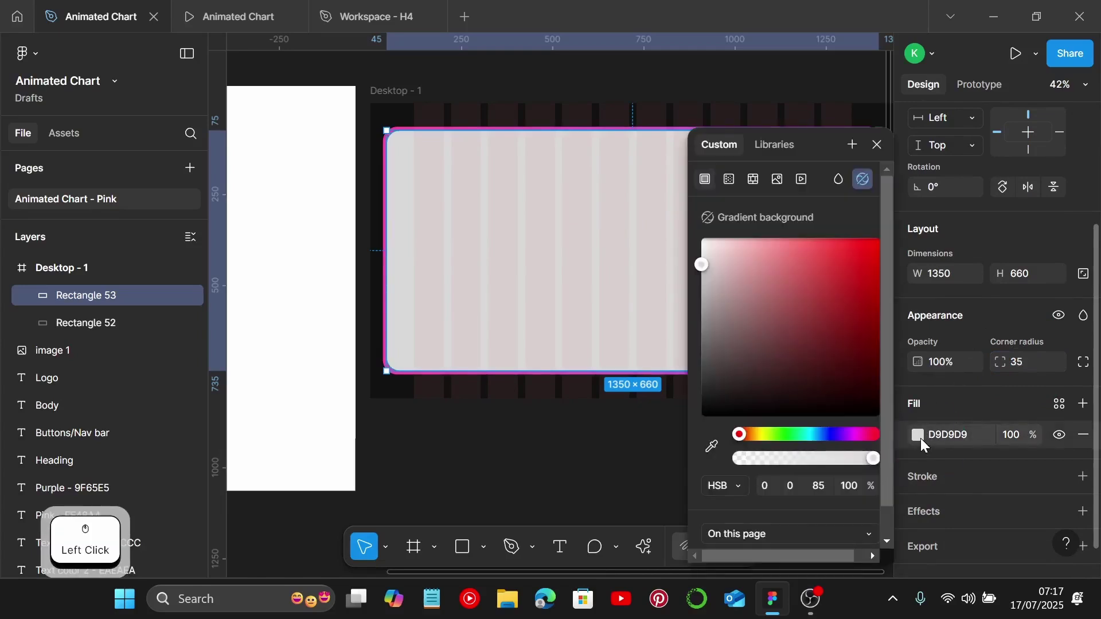
scroll(724, 492, "down", 1)
scroll(724, 492, "down", 1)
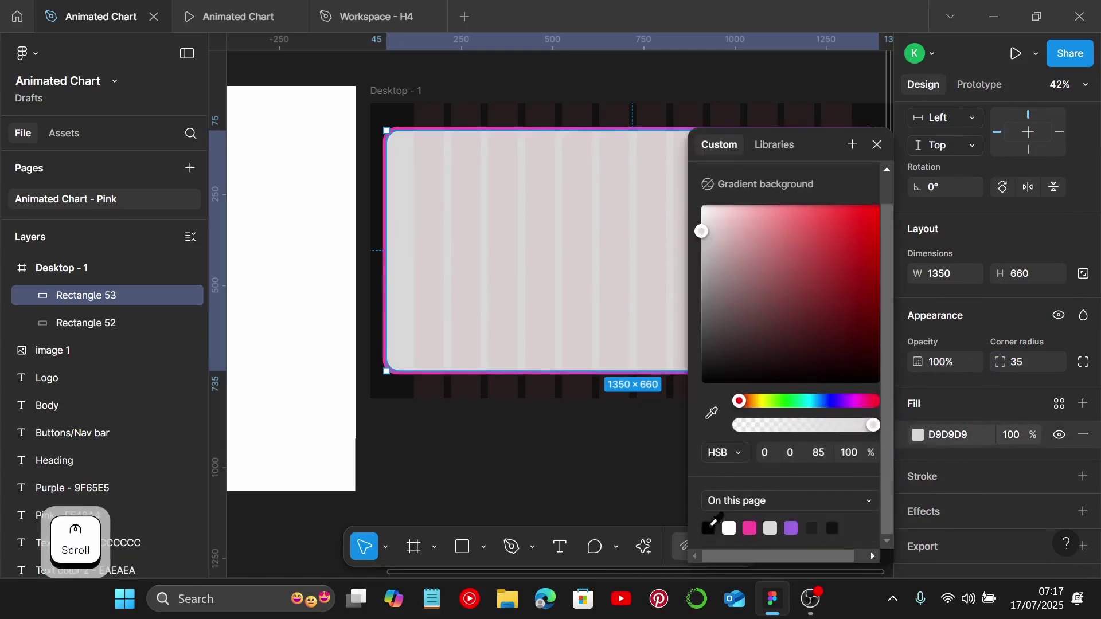
Copy the fill color value 121212 of the Desktop - 1 frame
scroll(501, 301, "down", 1, "ctrl")
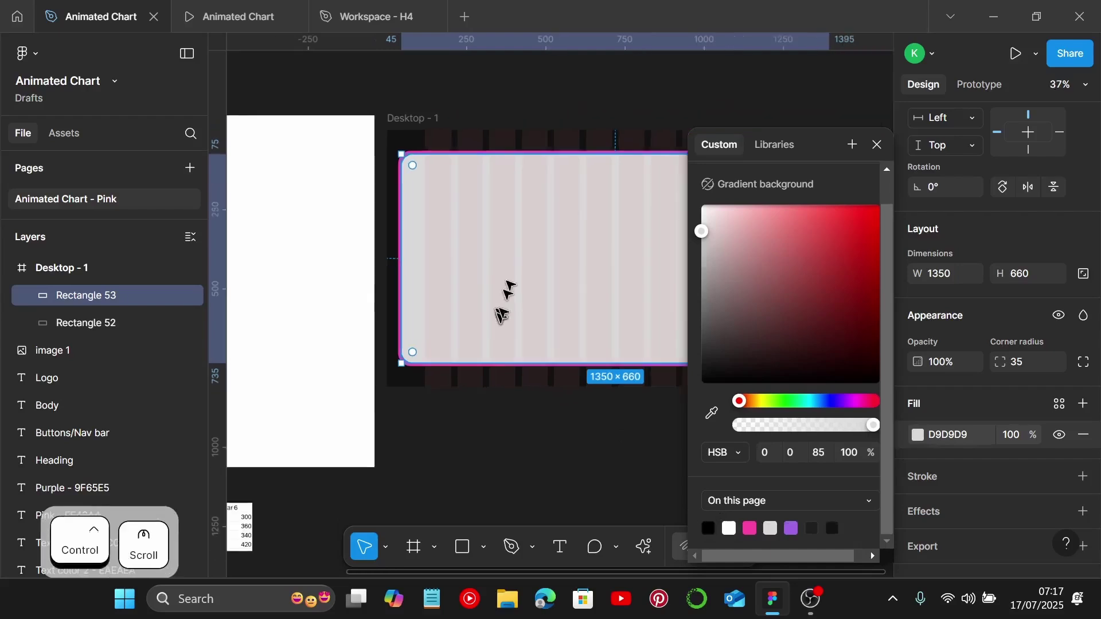
left_click(405, 121)
scroll(1061, 484, "up", 1)
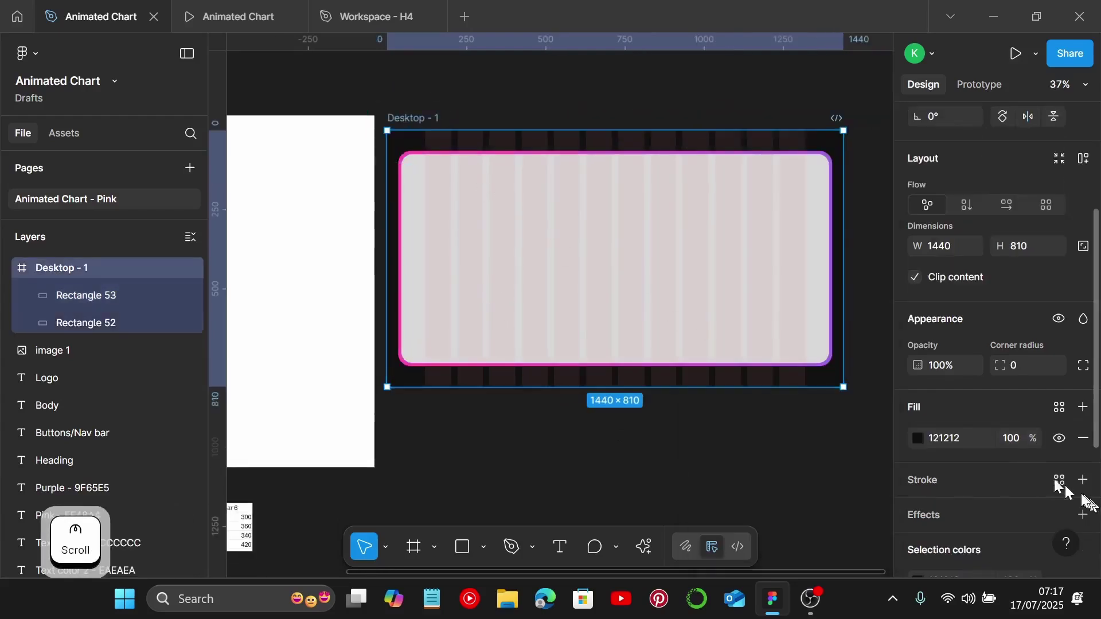
left_click(973, 439)
key("ctrl+c")
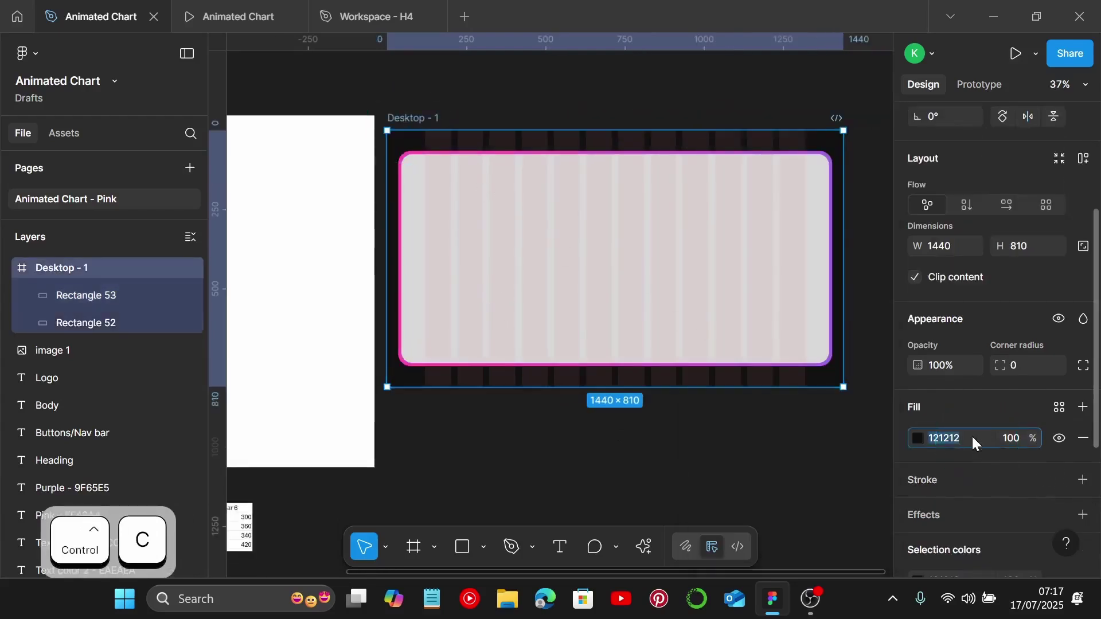
left_click(600, 276)
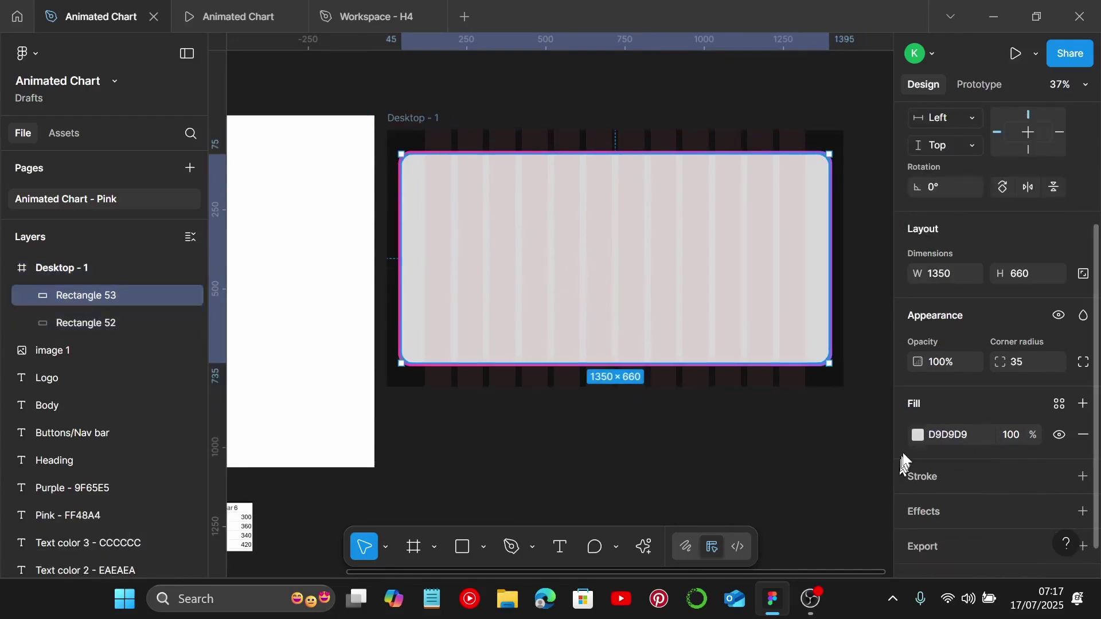
left_click(917, 436)
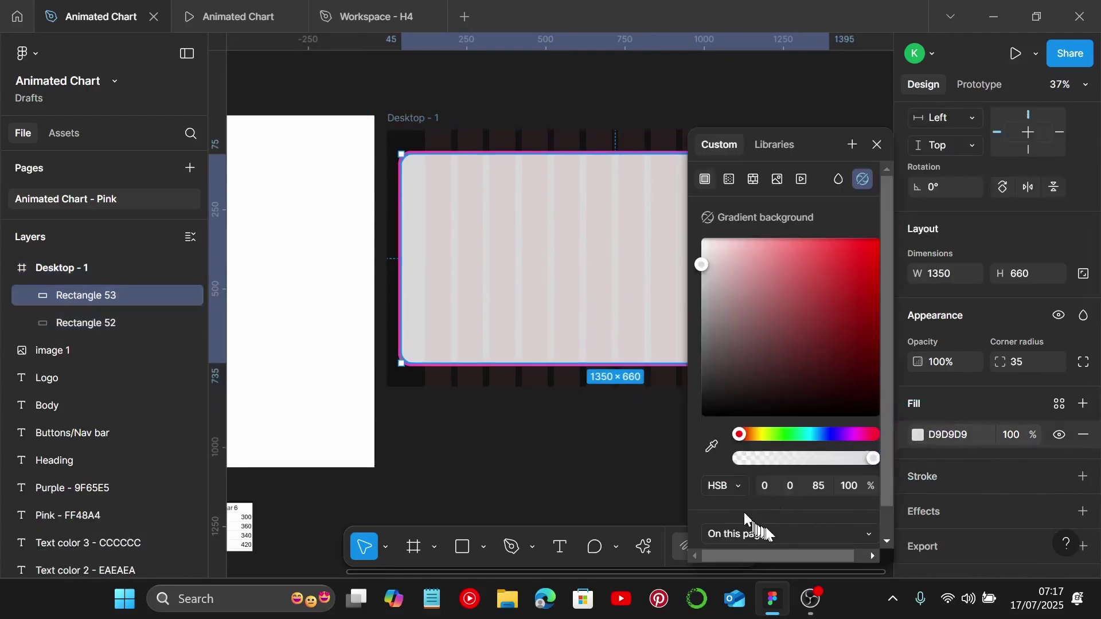
left_click(960, 434)
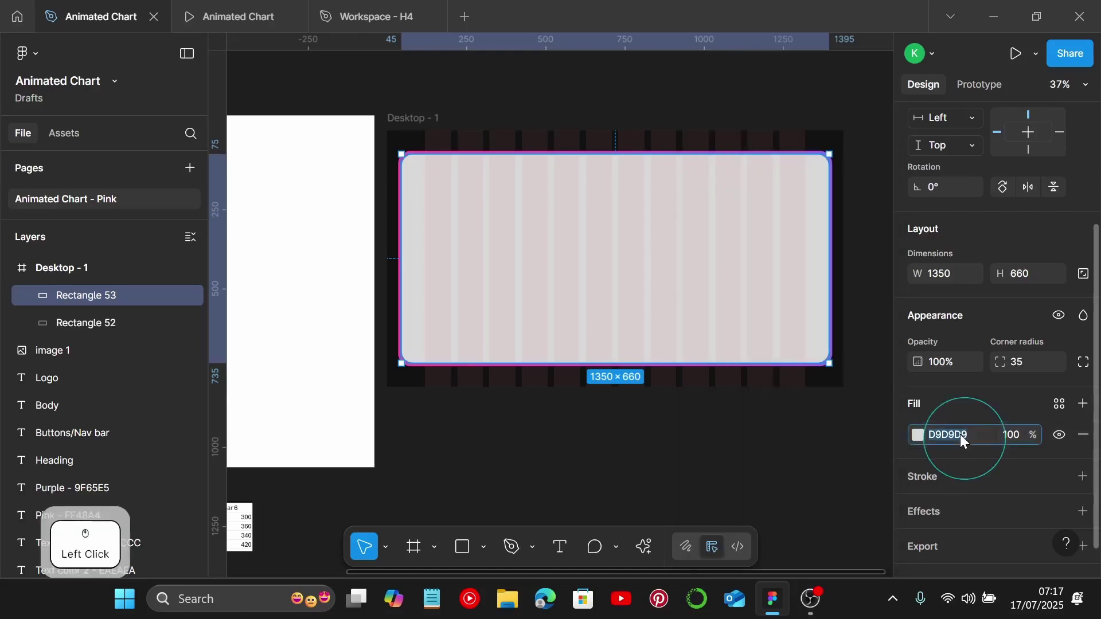
key("ctrl+c")
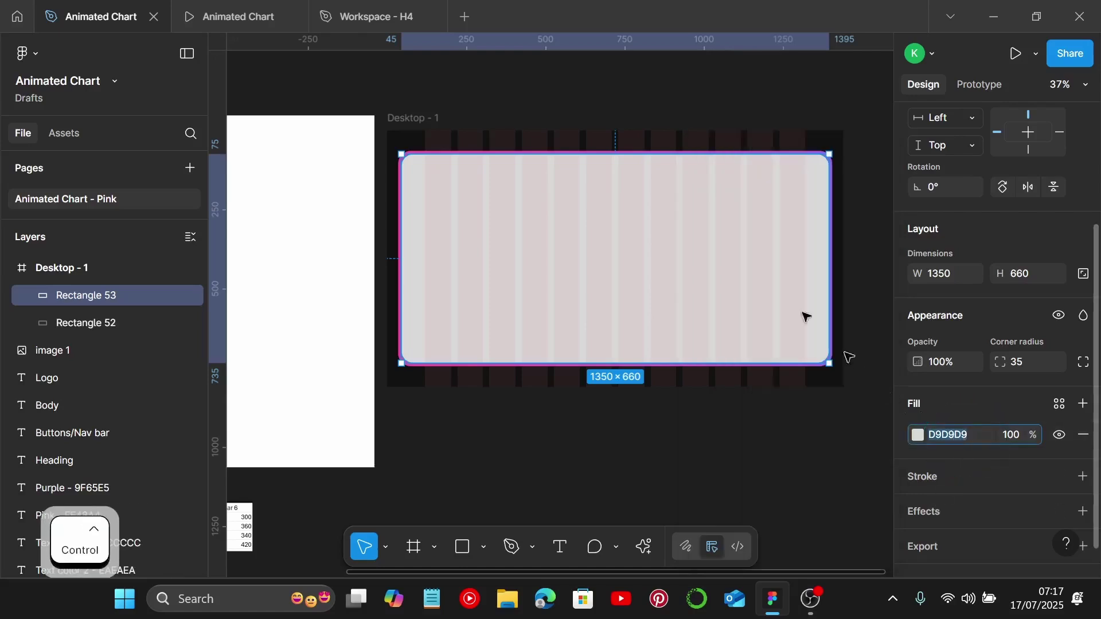
Copy the Desktop - 1 frame's fill color 121212 and apply it to the inner 1350 × 660 rectangle
left_click(412, 118)
left_click(414, 119)
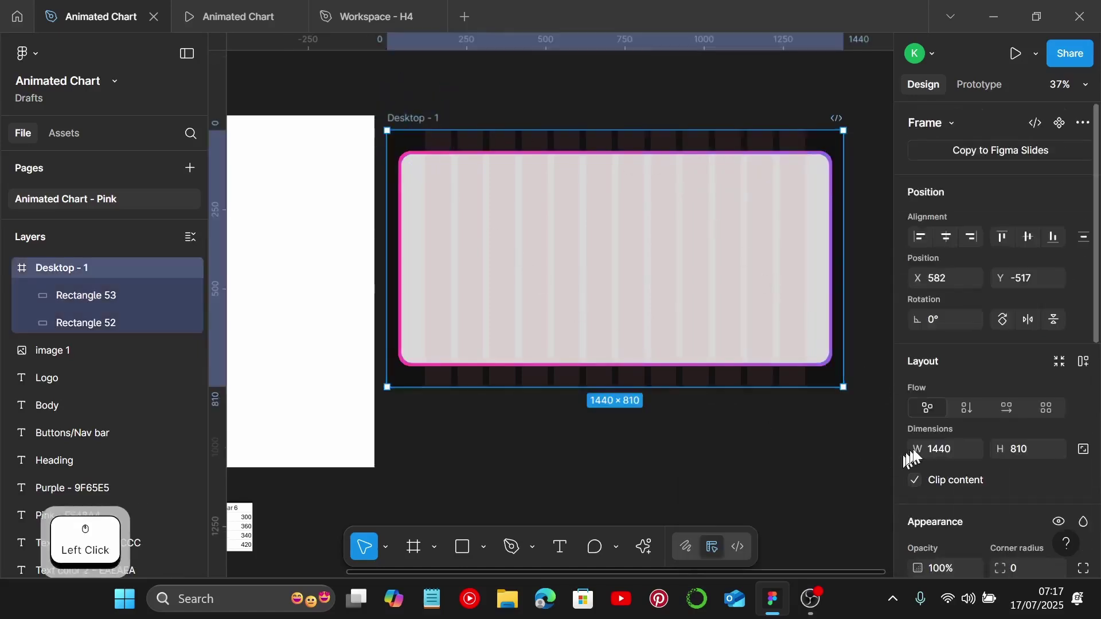
scroll(969, 459, "down", 3)
left_click(961, 469)
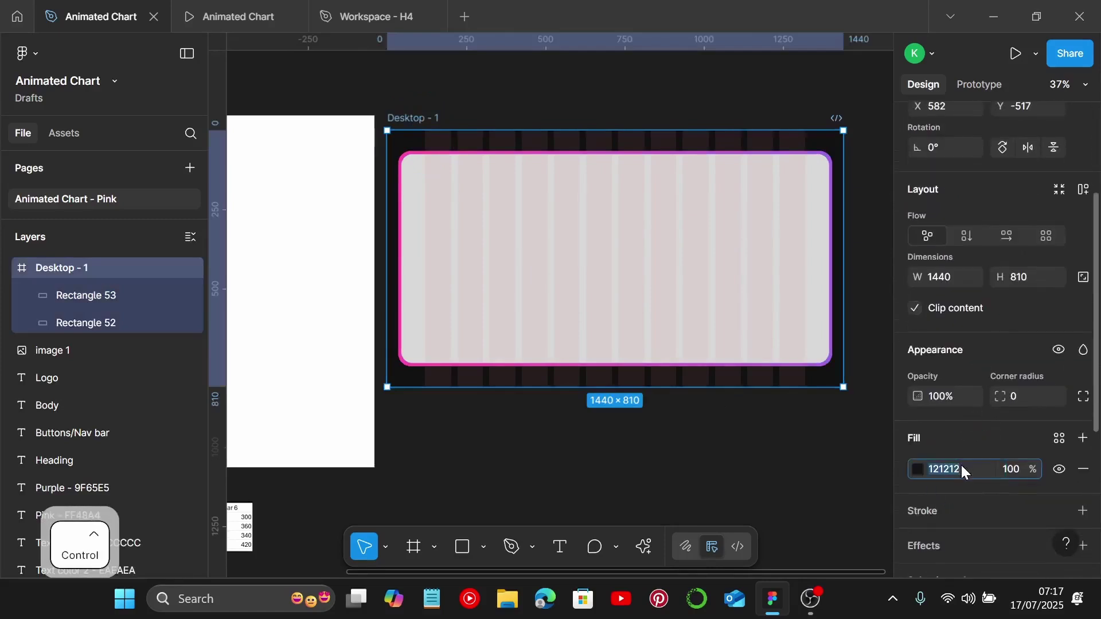
key("ctrl+c")
left_click(491, 200)
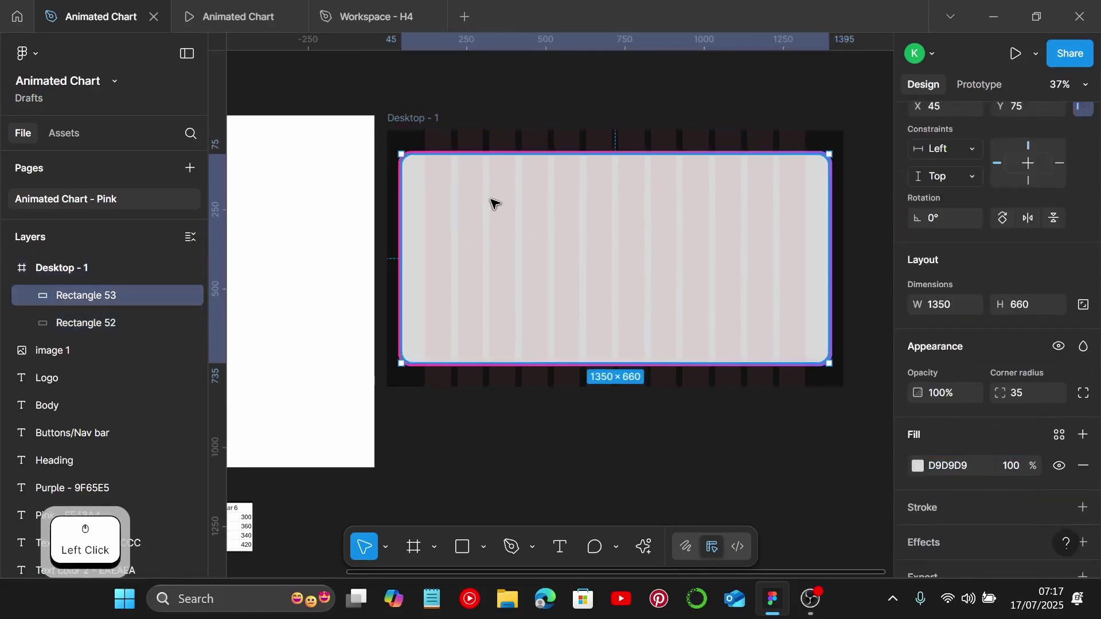
left_click(974, 470)
key("ctrl+v")
key("Return")
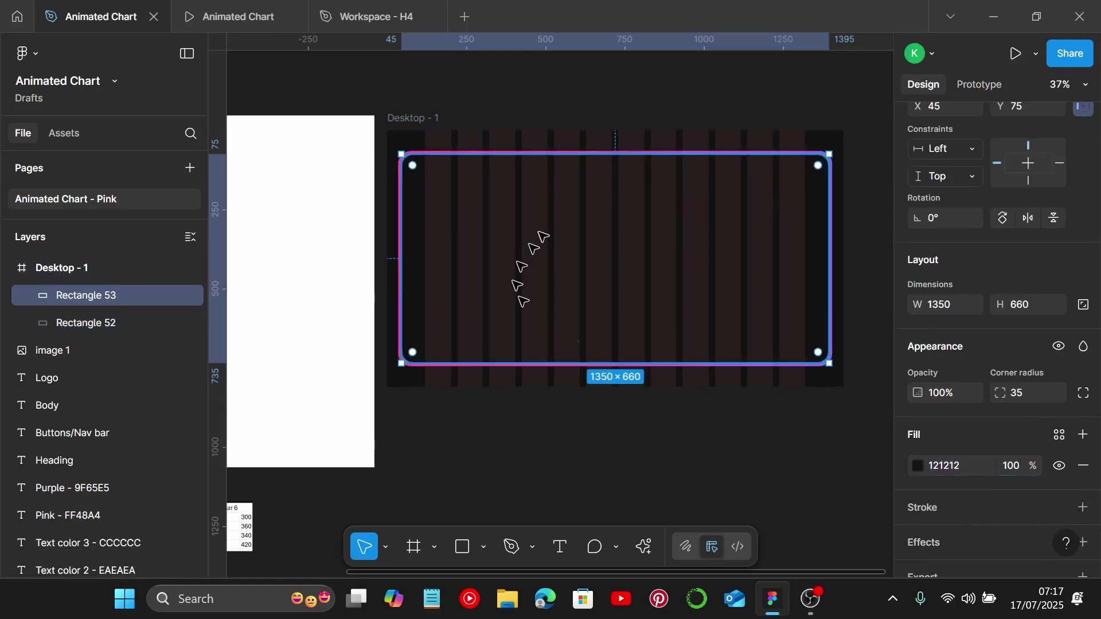
Align the inner rectangle and the gradient rectangle on their horizontal and vertical centers, and group them
scroll(522, 198, "up", 3)
left_click(446, 109)
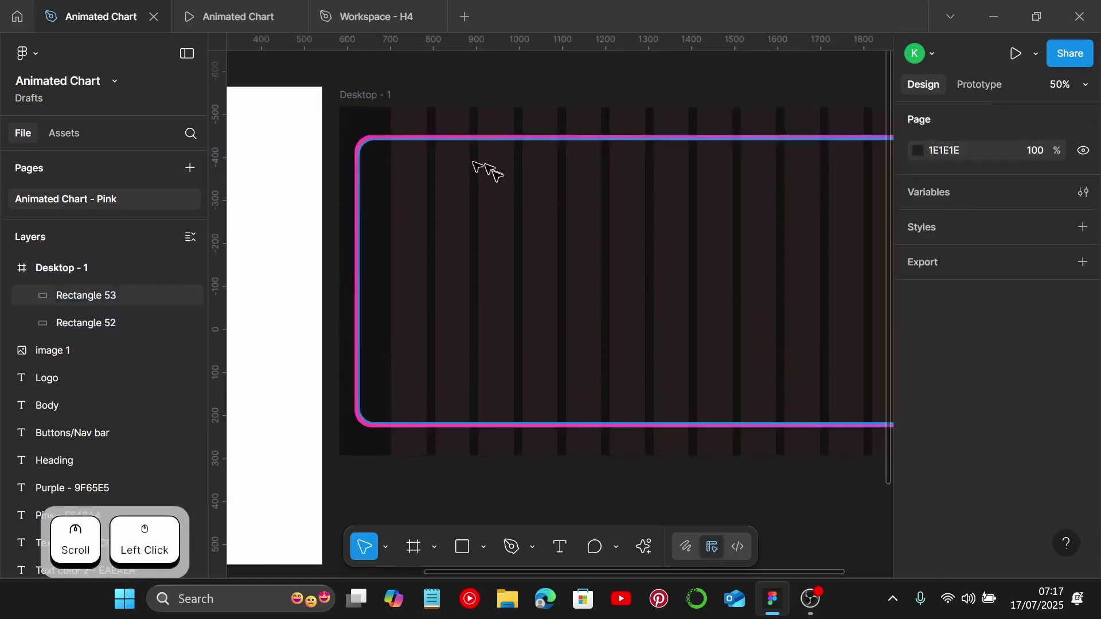
scroll(497, 176, "down", 1)
left_click(352, 116)
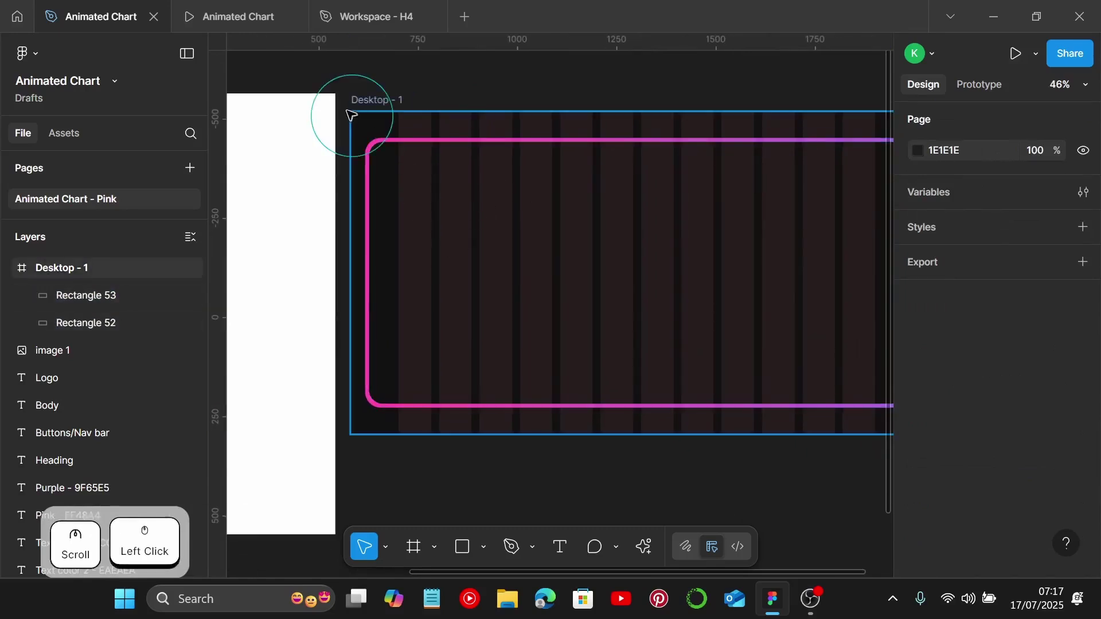
left_click(373, 147)
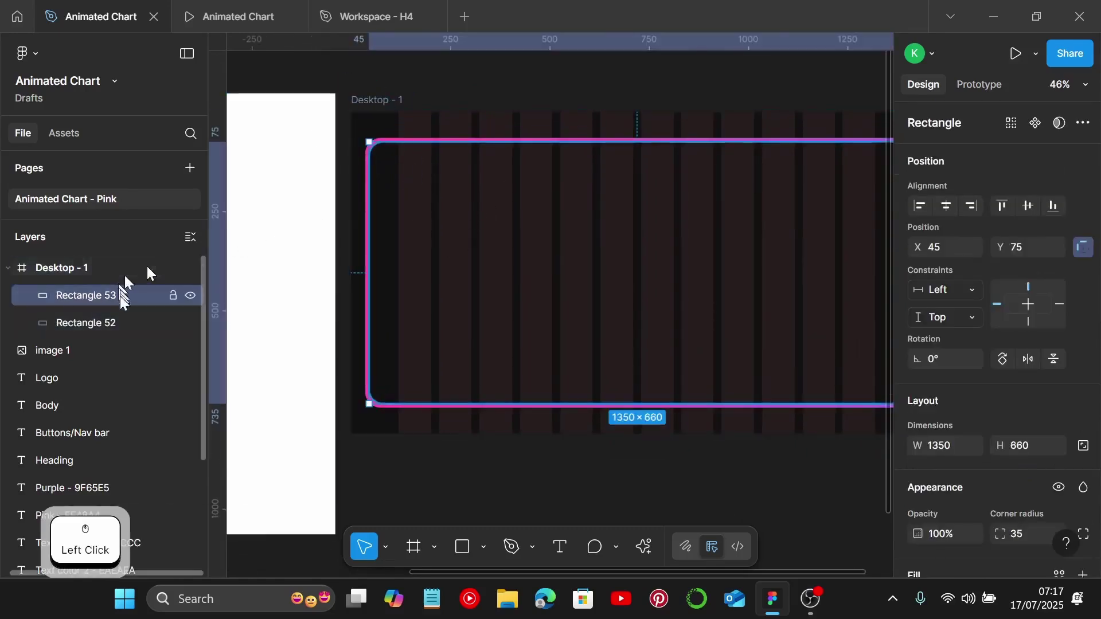
left_click(114, 322, "shift")
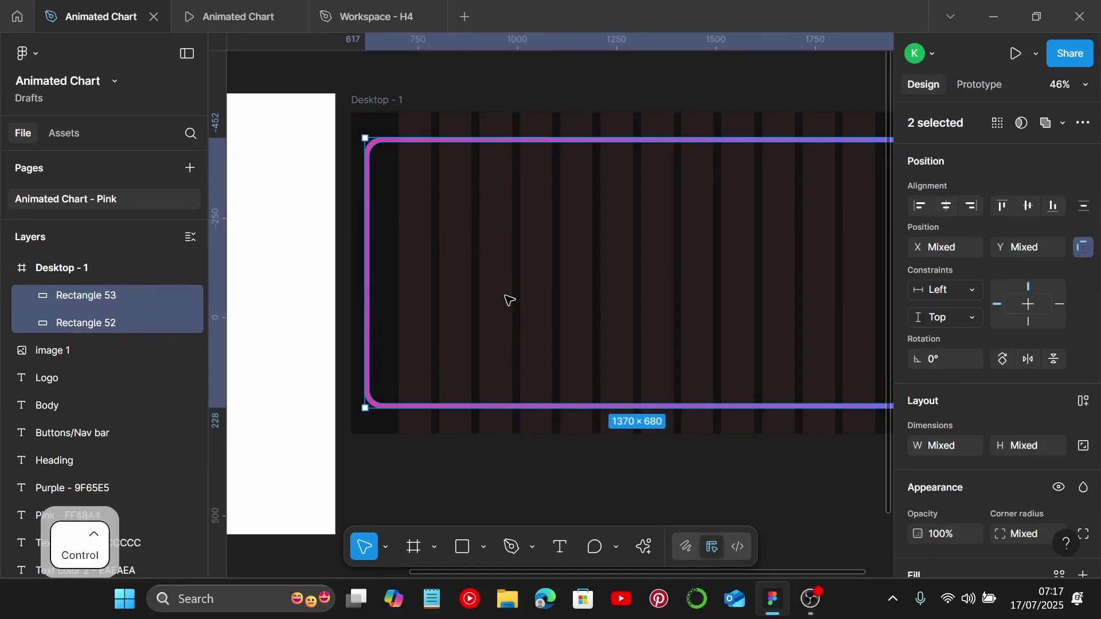
key("alt+h")
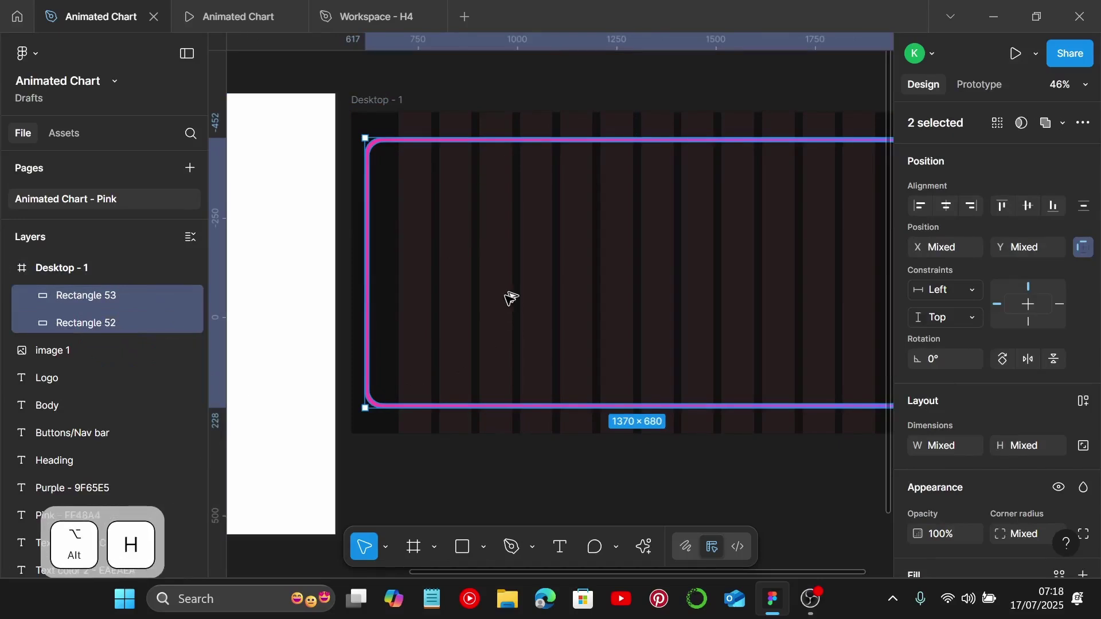
key("alt+v")
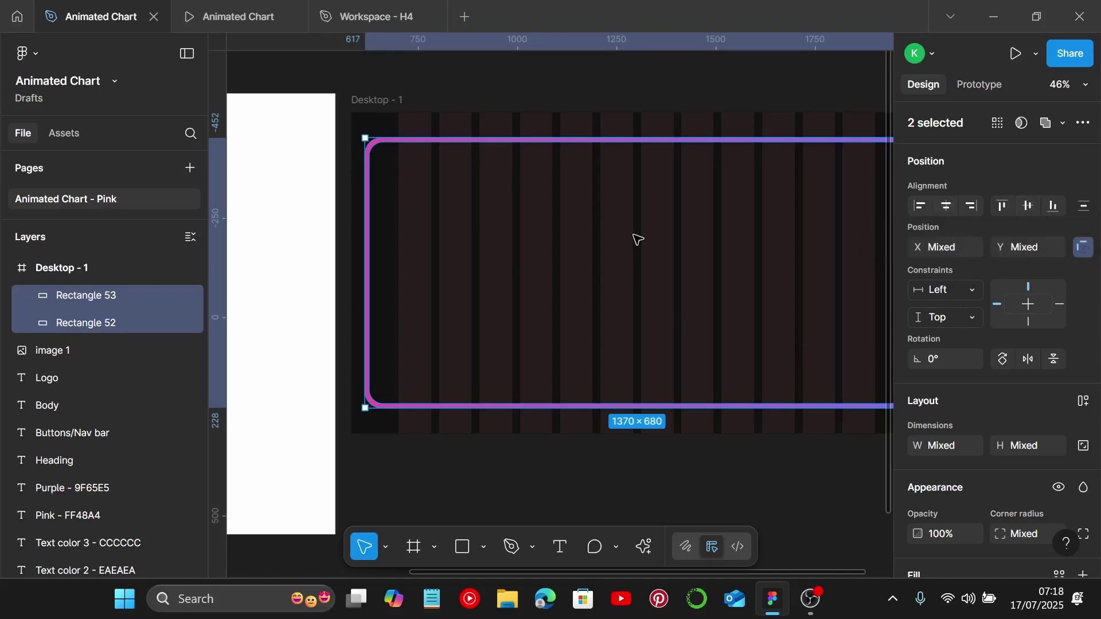
key("ctrl+g")
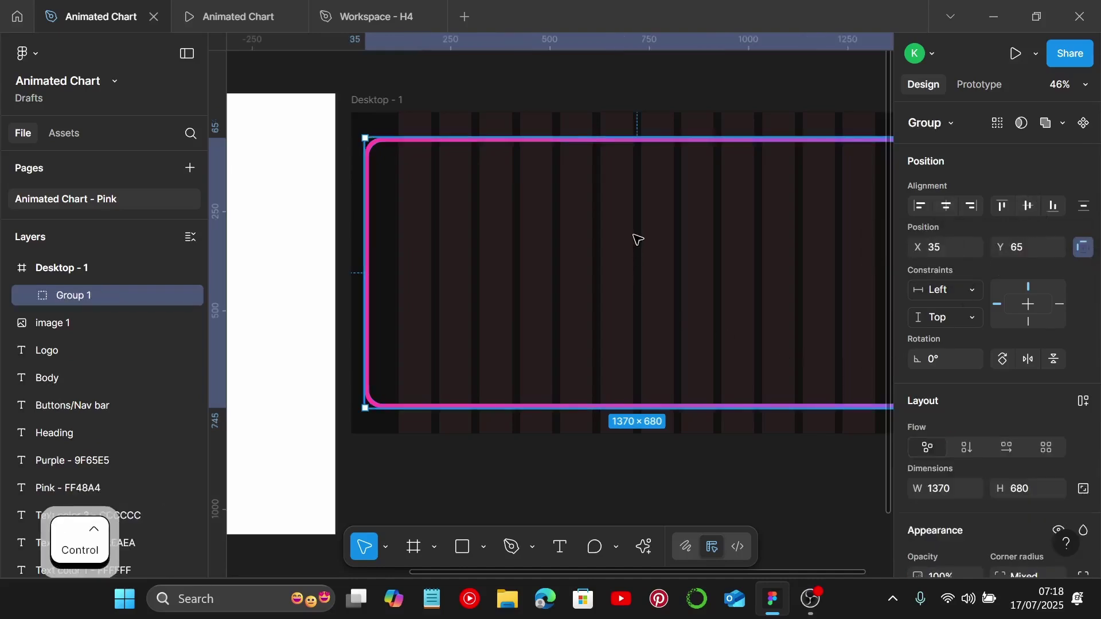
Check the gradient-bordered container in the restarted prototype preview and return to the Animated Chart design file
scroll(635, 239, "right", 1)
left_click(630, 132)
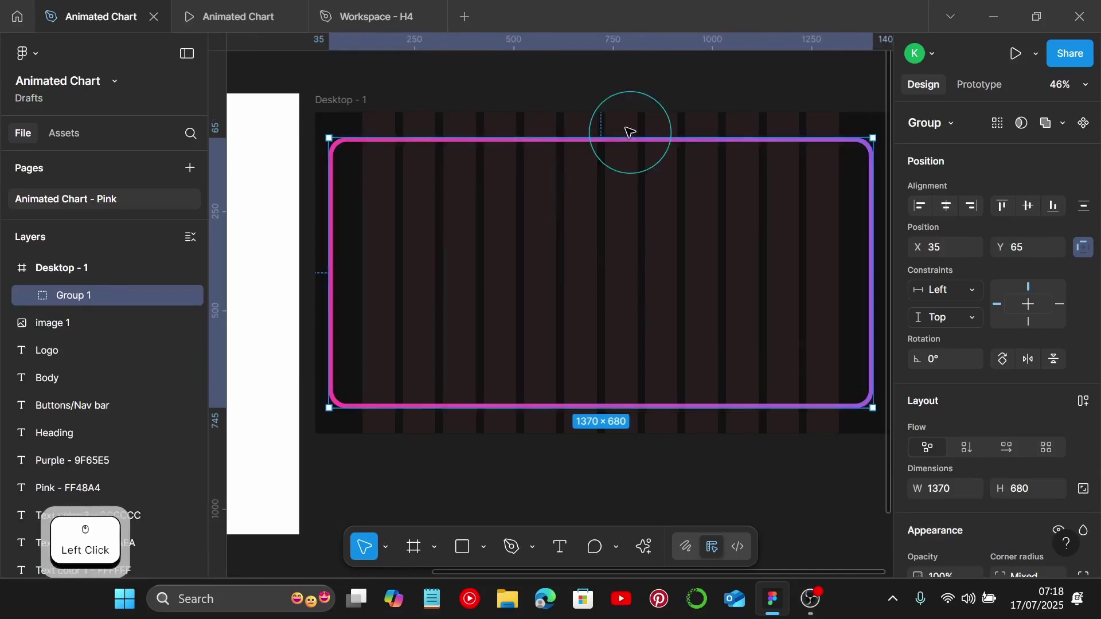
left_click(456, 259)
left_click(218, 21)
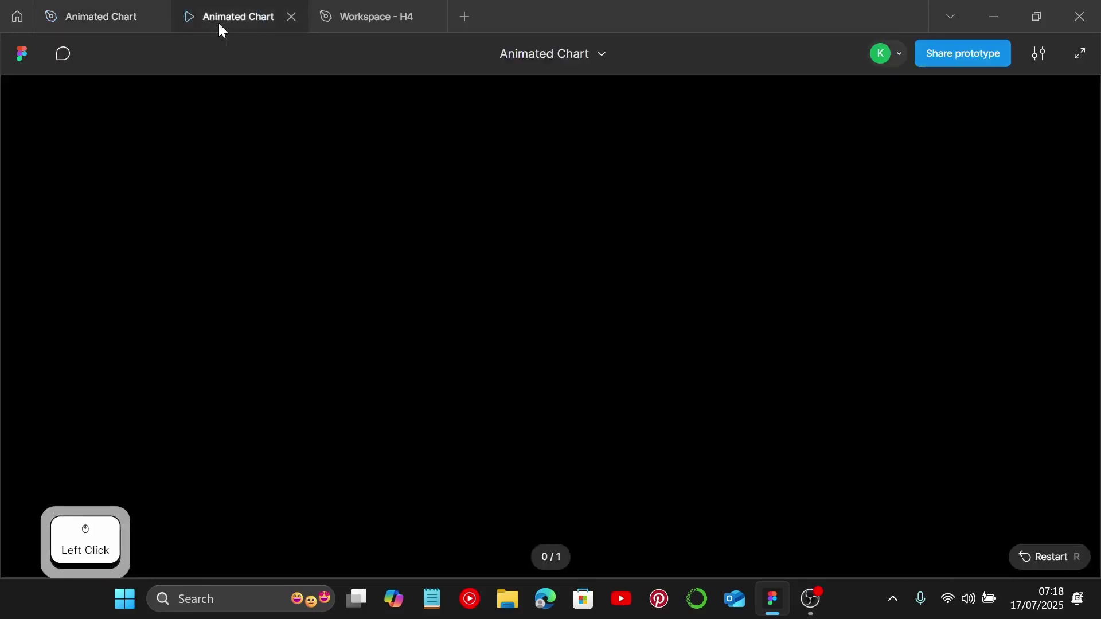
key("r")
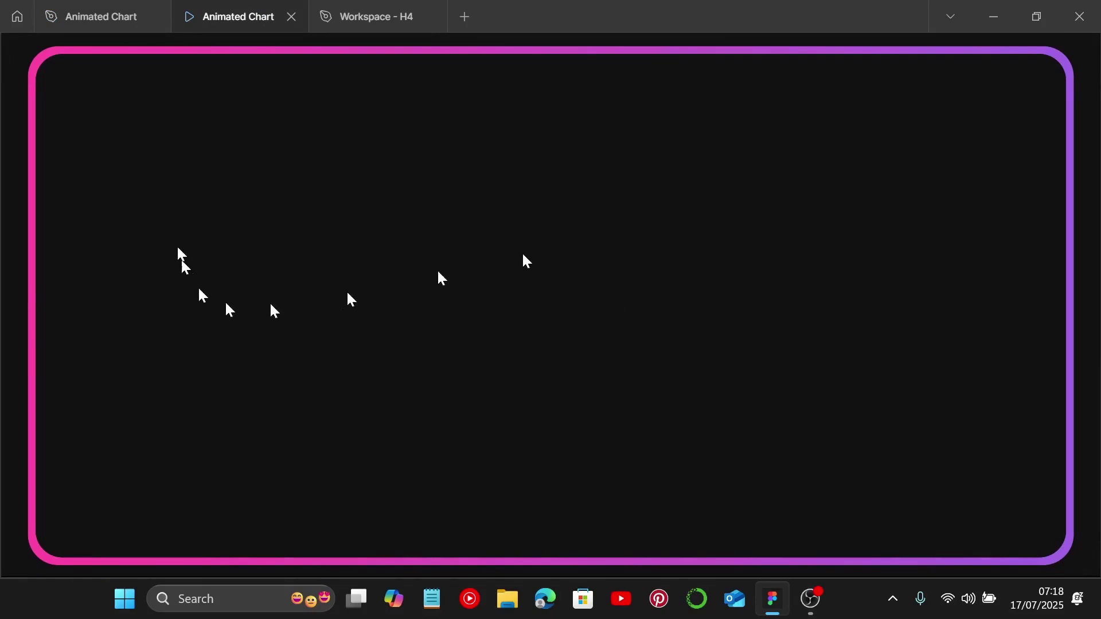
left_click(87, 23)
Examine the typography settings of the Logo text in the style guide
scroll(549, 246, "left", 2)
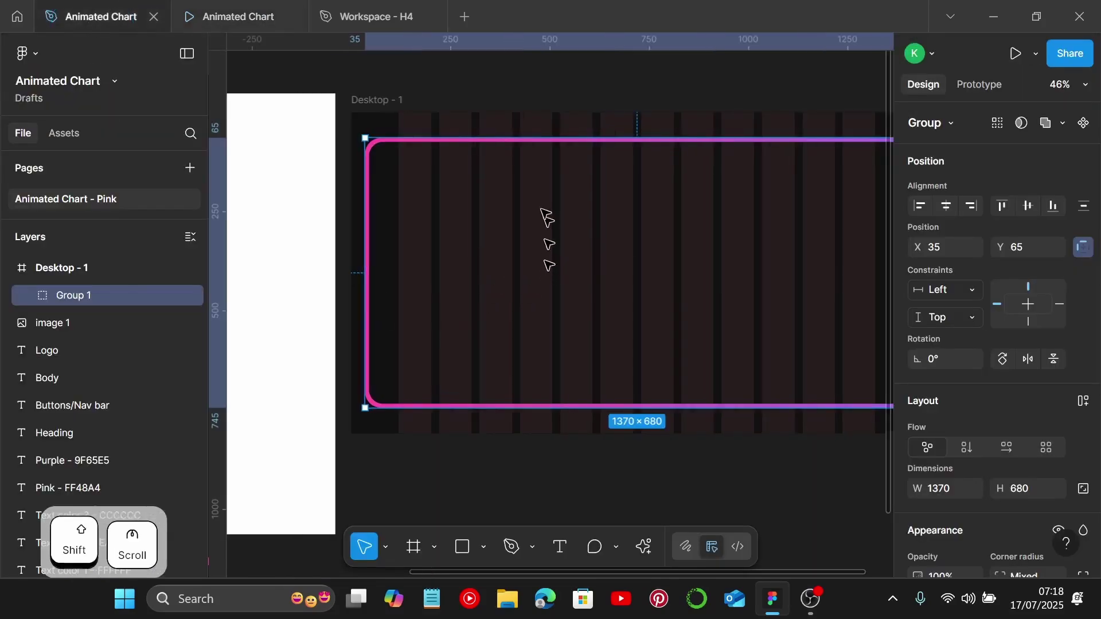
left_click(487, 130)
scroll(490, 138, "down", 1, "ctrl")
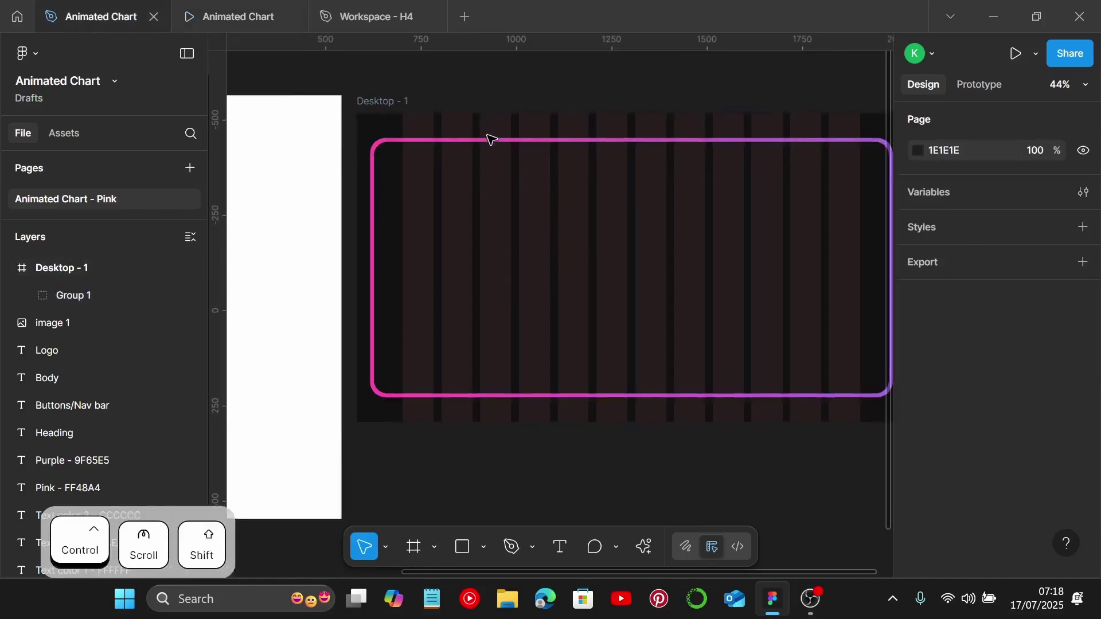
scroll(491, 139, "left", 1, "shift")
scroll(499, 149, "left", 6, "shift")
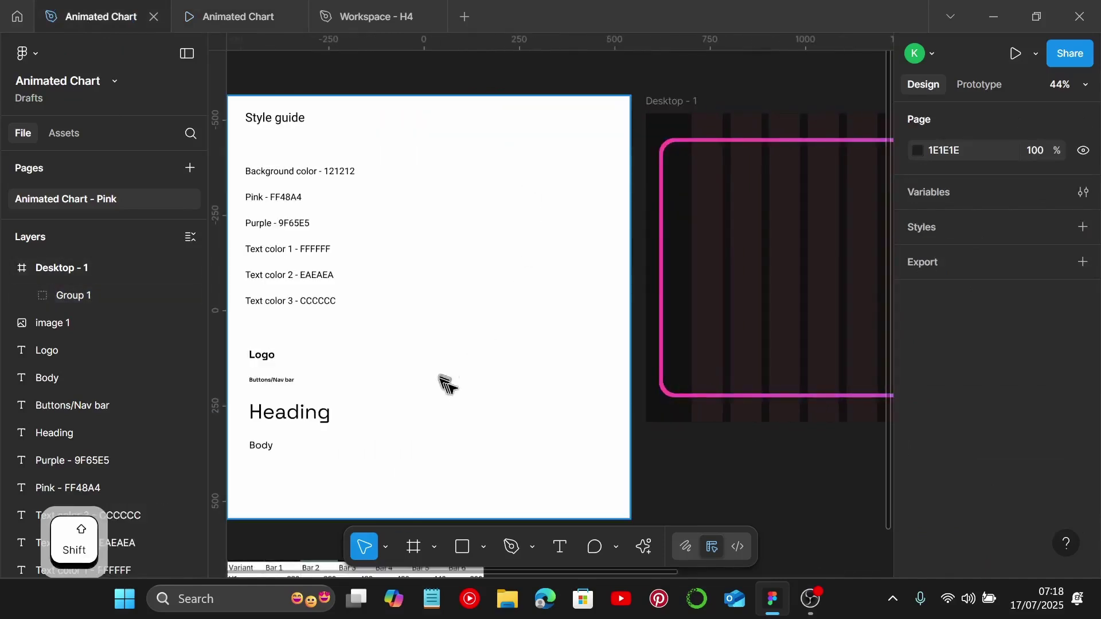
scroll(447, 381, "left", 2, "shift")
scroll(380, 371, "up", 3, "ctrl")
left_click(348, 348)
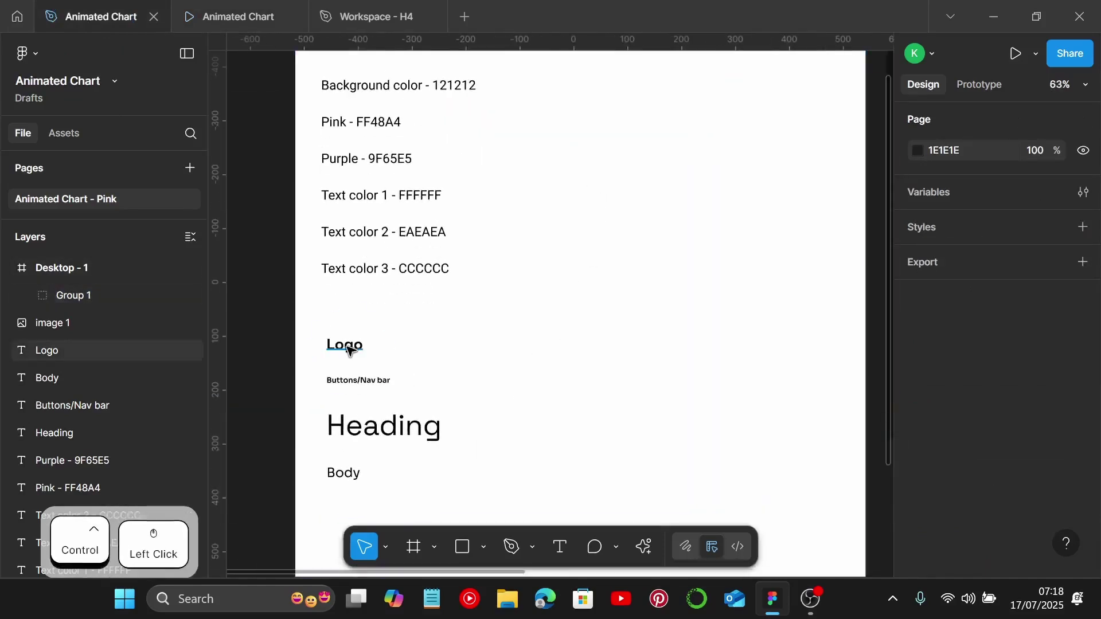
scroll(1021, 468, "down", 5)
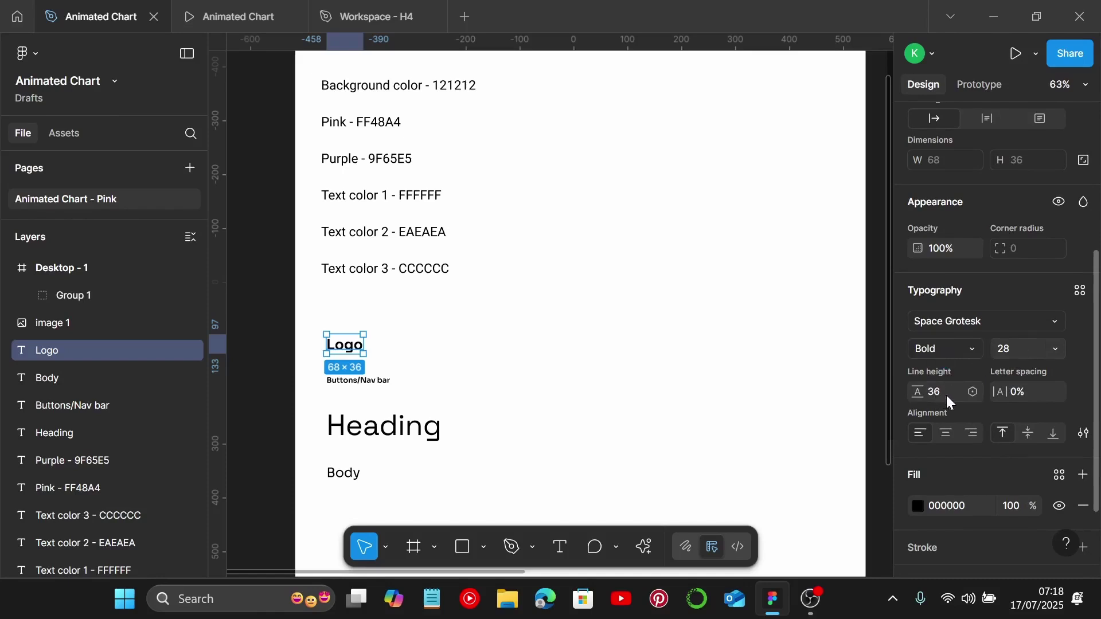
Duplicate the style guide's Logo text into the upper-left area of Desktop - 1 and fill it with FFFFFF, matching Text color 1
scroll(633, 386, "down", 5, "ctrl")
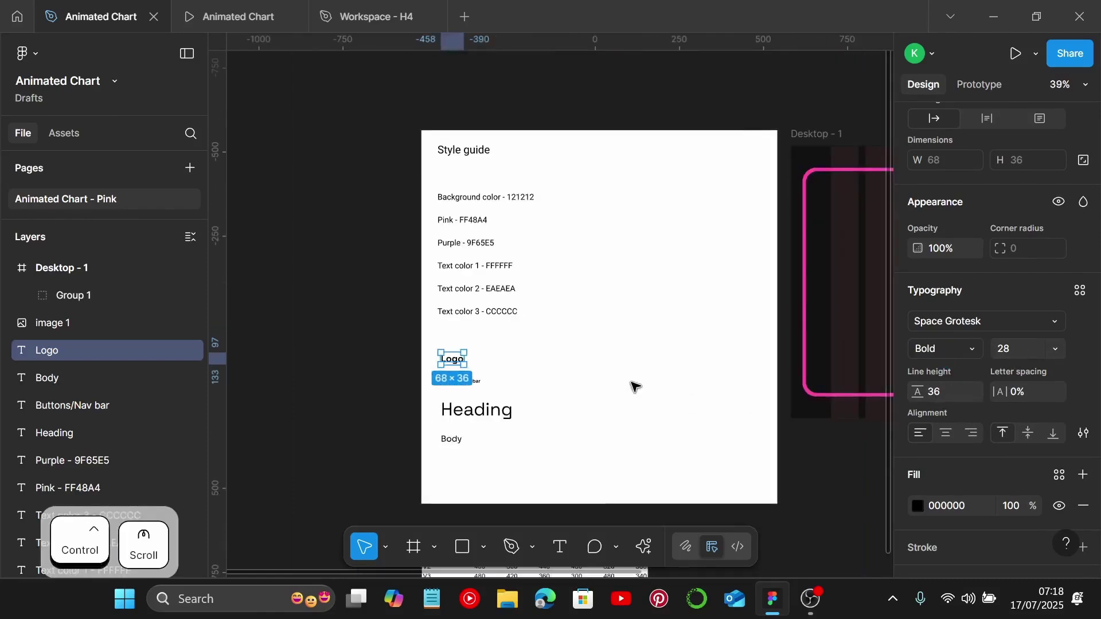
scroll(633, 385, "right", 2, "shift")
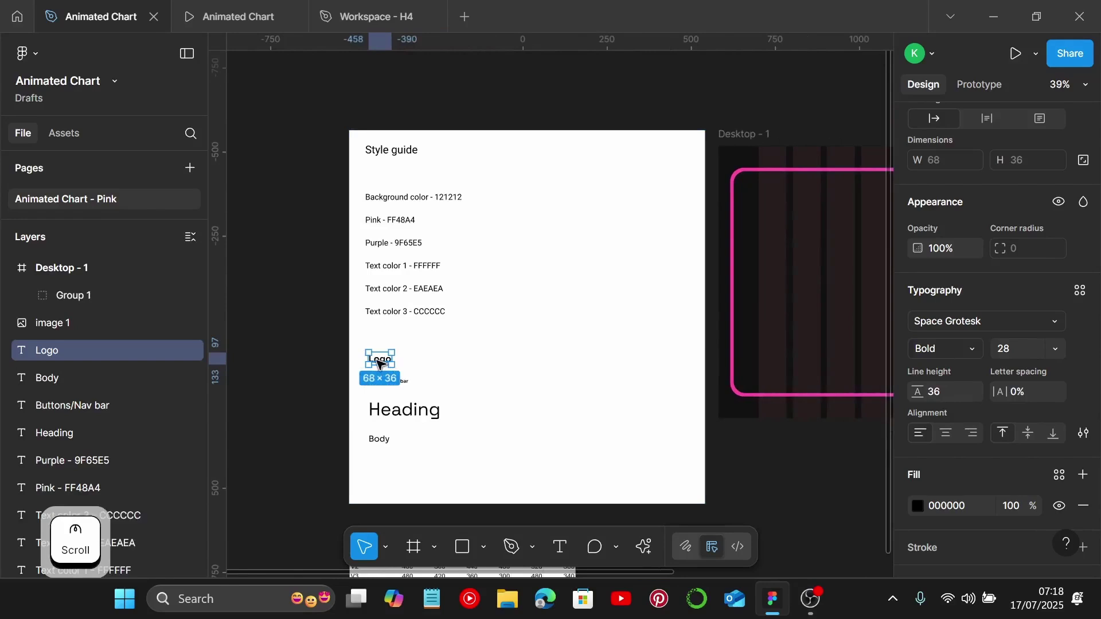
left_click_drag(378, 362, 774, 167, "alt")
scroll(771, 172, "up", 3)
scroll(771, 178, "right", 3)
scroll(925, 324, "down", 4)
left_click(920, 402)
left_click_drag(776, 290, 701, 227)
scroll(551, 330, "left", 10)
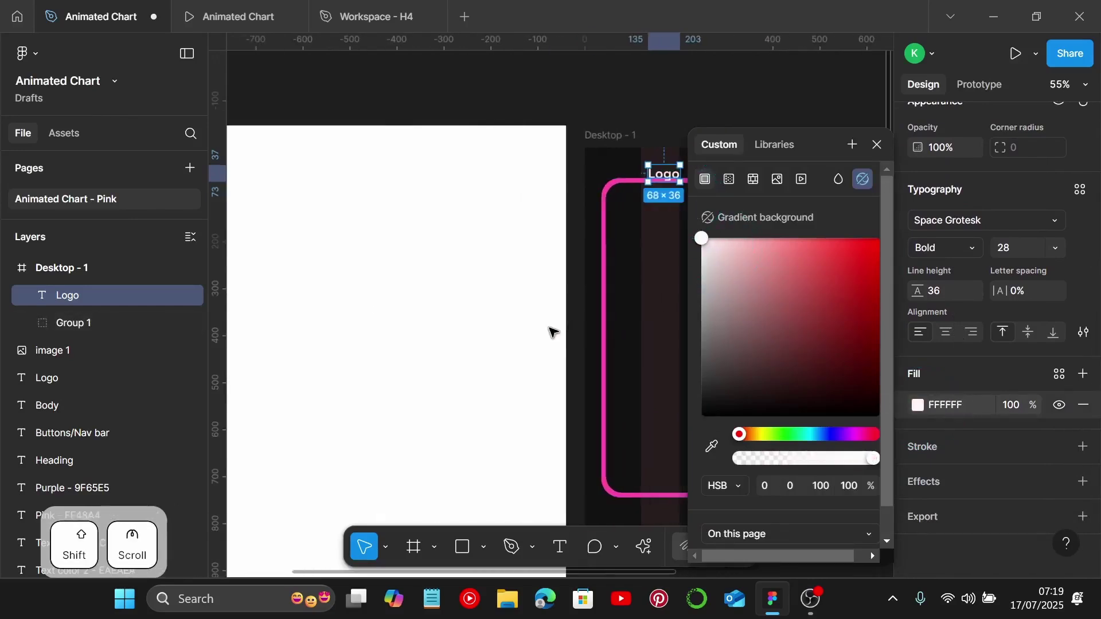
left_click(591, 316)
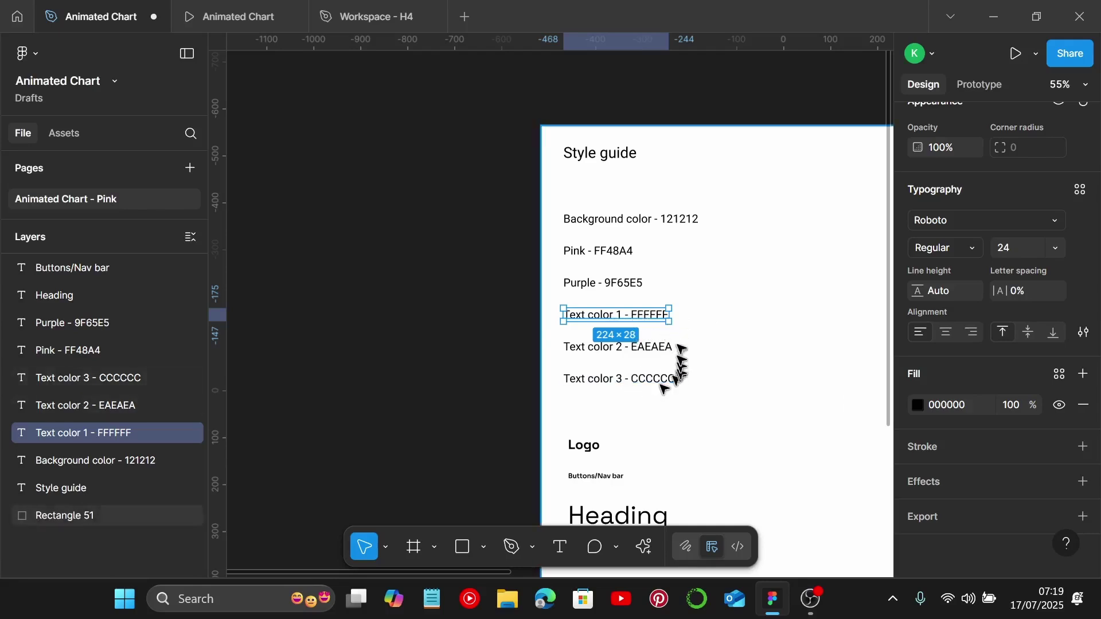
Replace the wording of the white Logo text in Desktop - 1 with "Neurolytix"
scroll(665, 336, "right", 10)
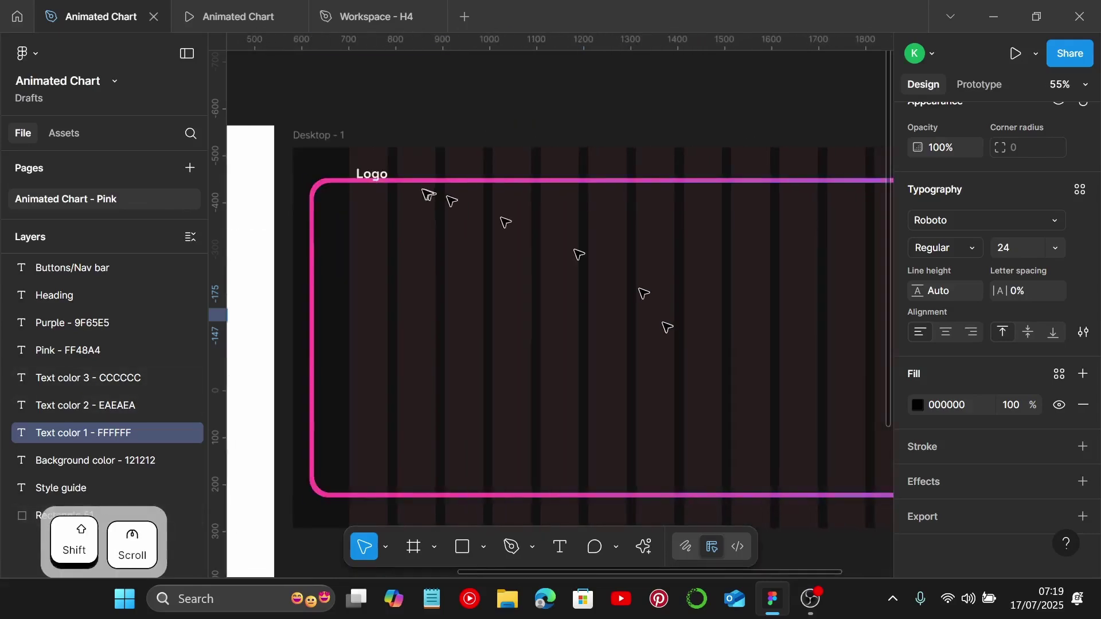
scroll(347, 169, "up", 3, "ctrl")
left_click(381, 178)
double_click(385, 175)
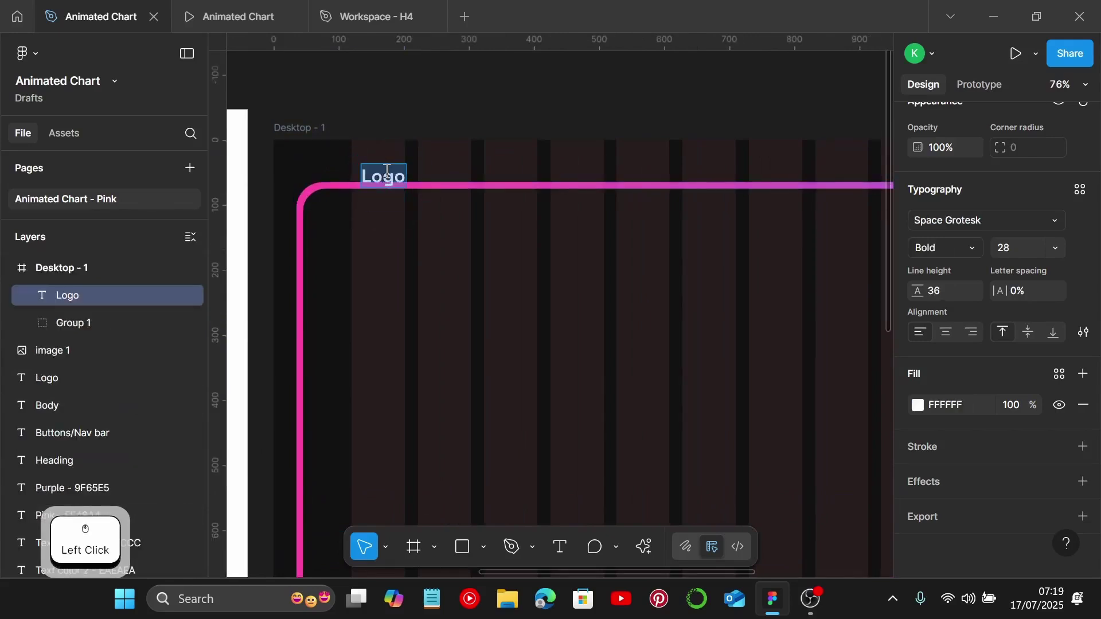
type("N")
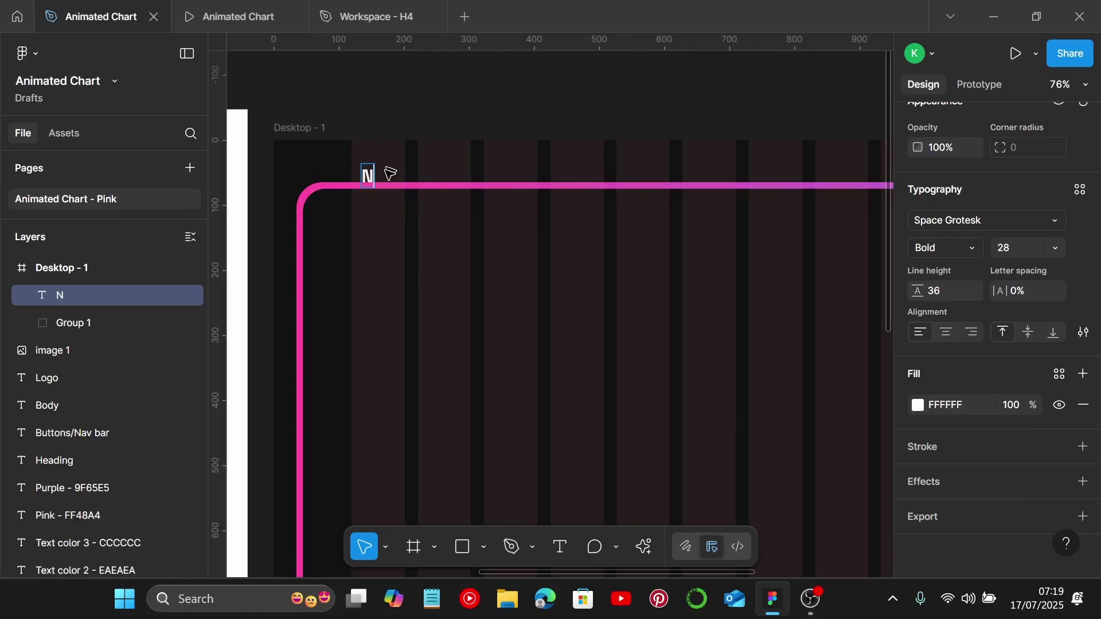
type("eurol")
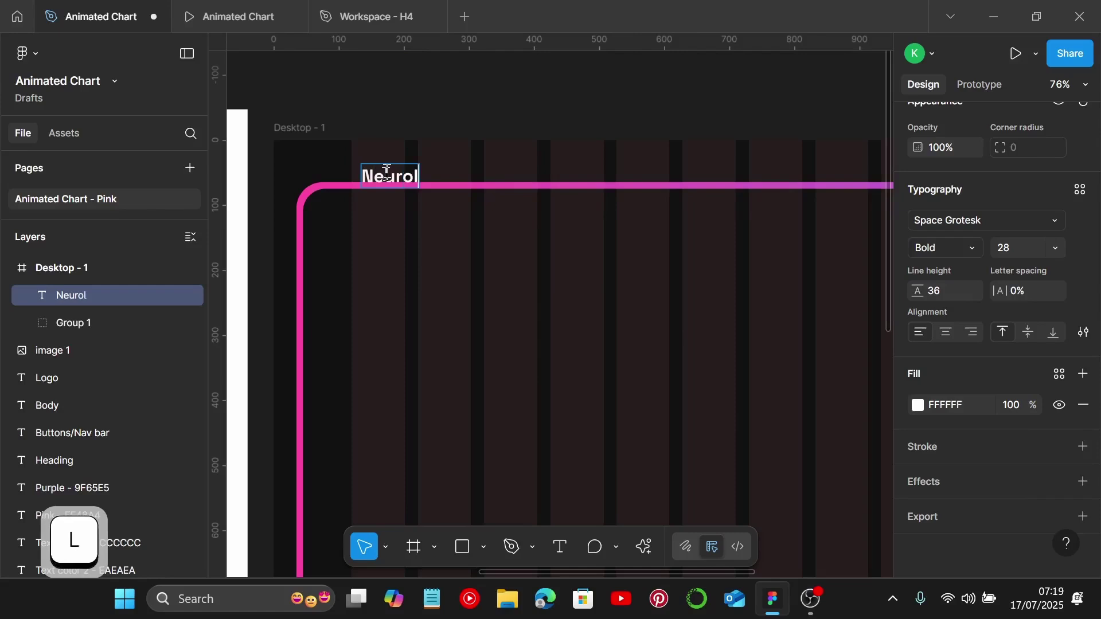
type("ytix")
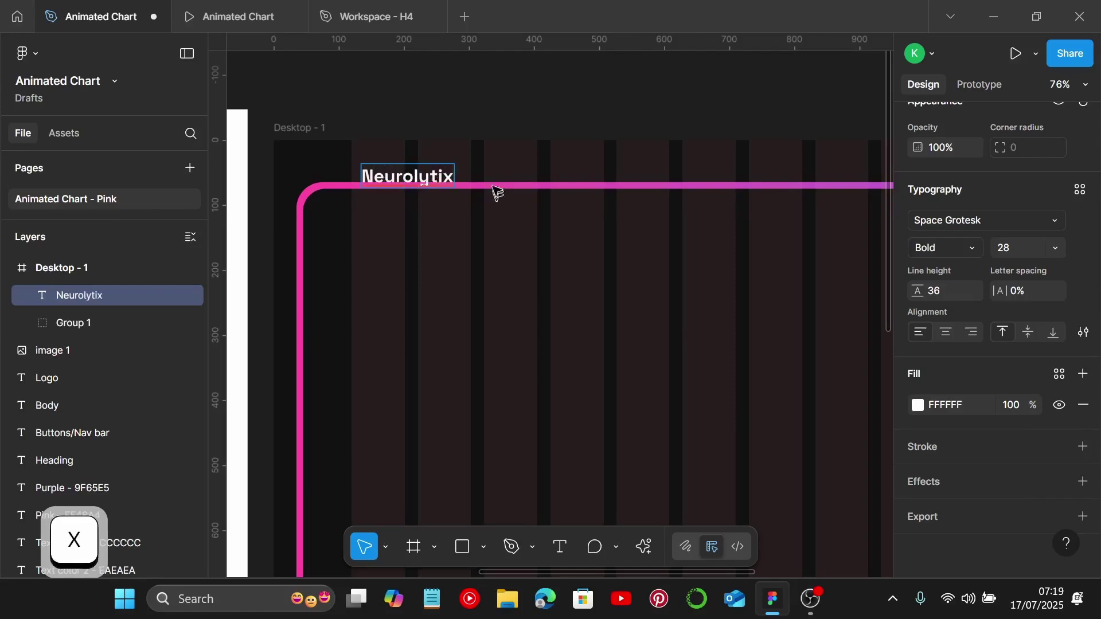
left_click(474, 162)
Move the Neurolytix text inside the container's upper-left corner, at about X 140, Y 103, and deselect it
left_click_drag(406, 180, 408, 218)
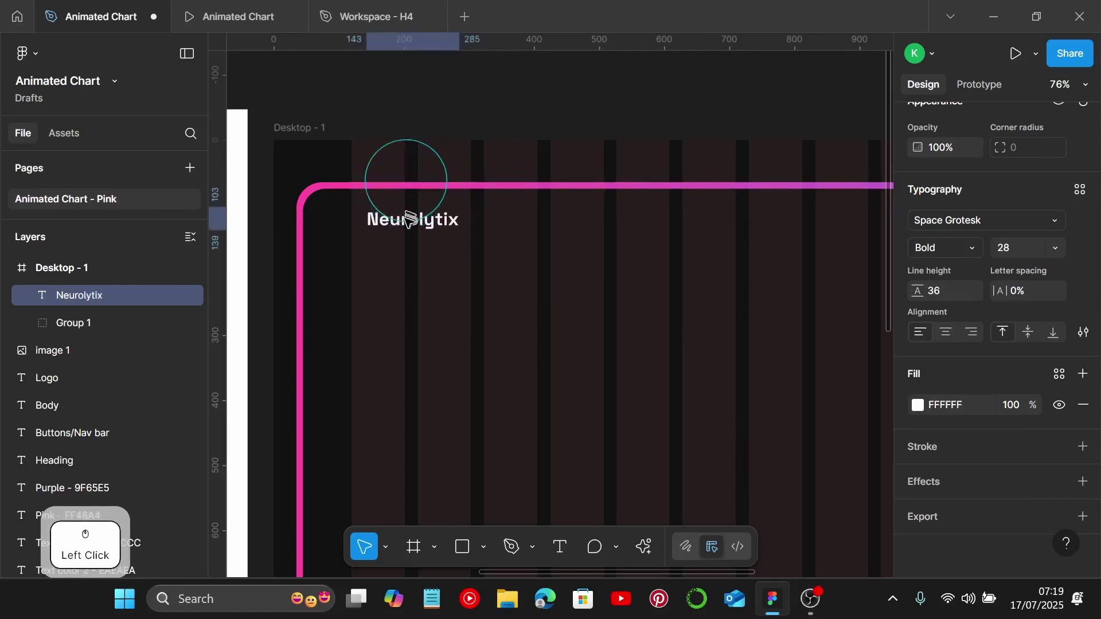
scroll(466, 265, "down", 2)
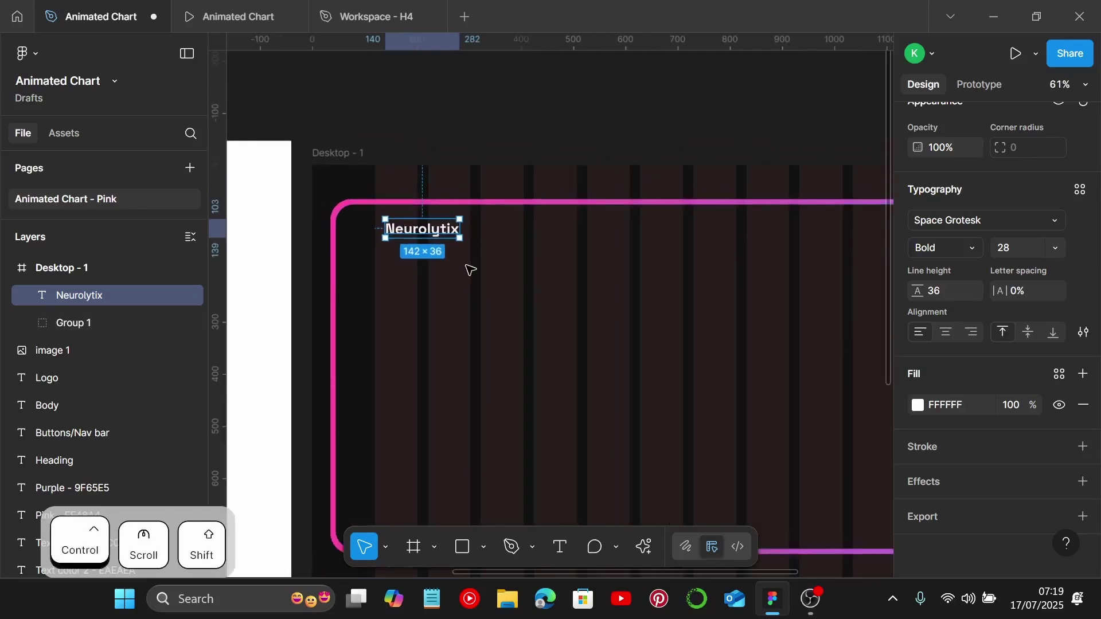
scroll(467, 266, "down", 1)
left_click(566, 196)
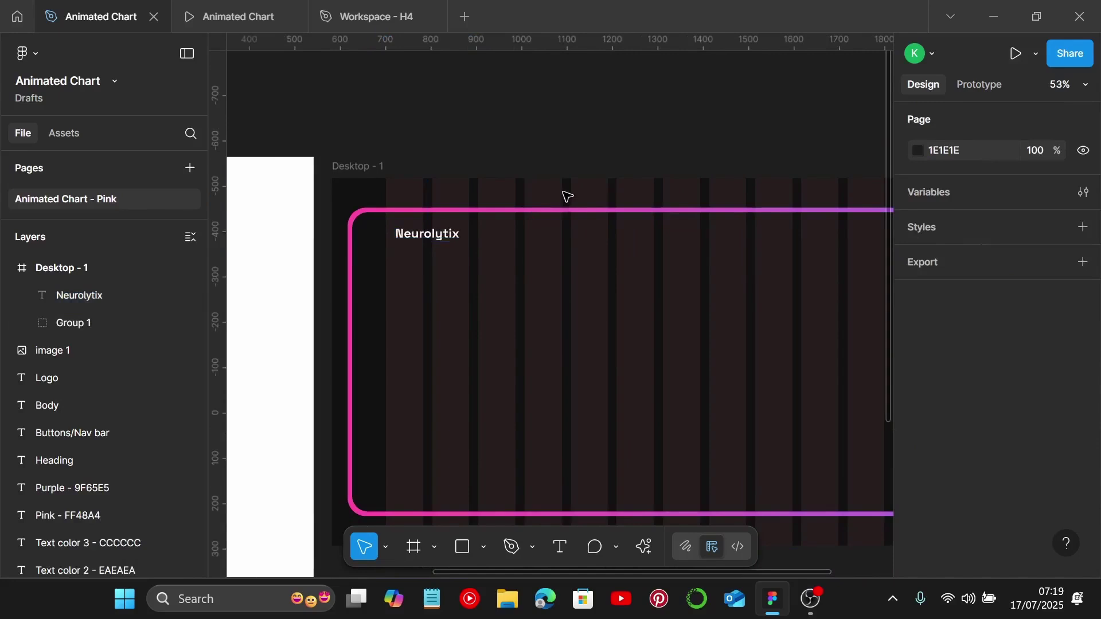
Add a text reading "Button" on the empty canvas above Desktop - 1, at about X 1195, Y -918
key("ctrl+Right")
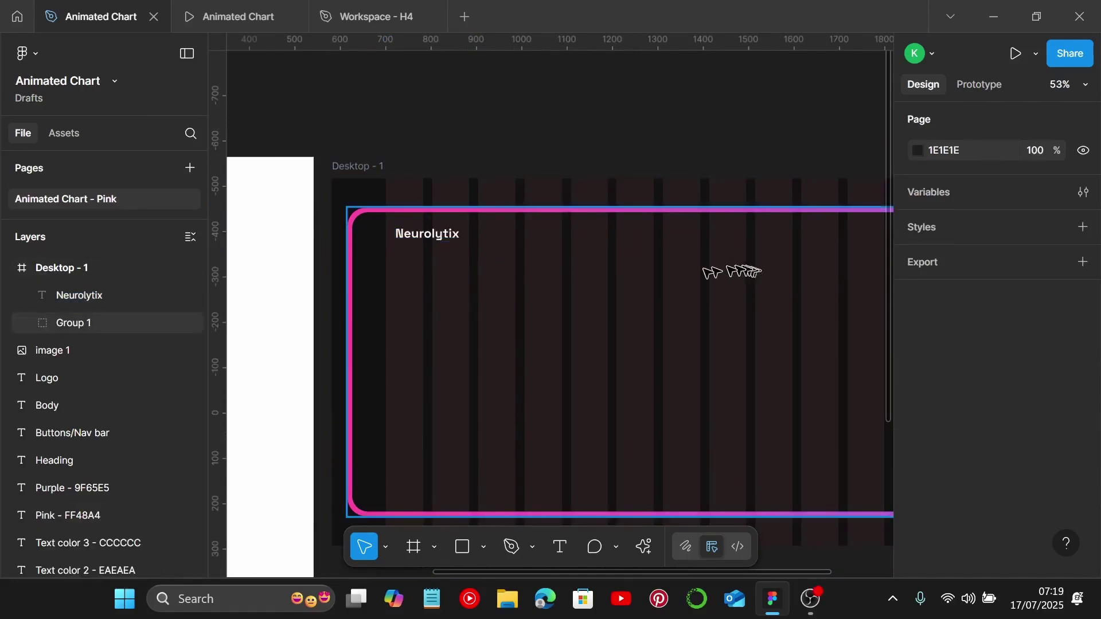
scroll(677, 276, "down", 3, "ctrl")
scroll(676, 277, "right", 3)
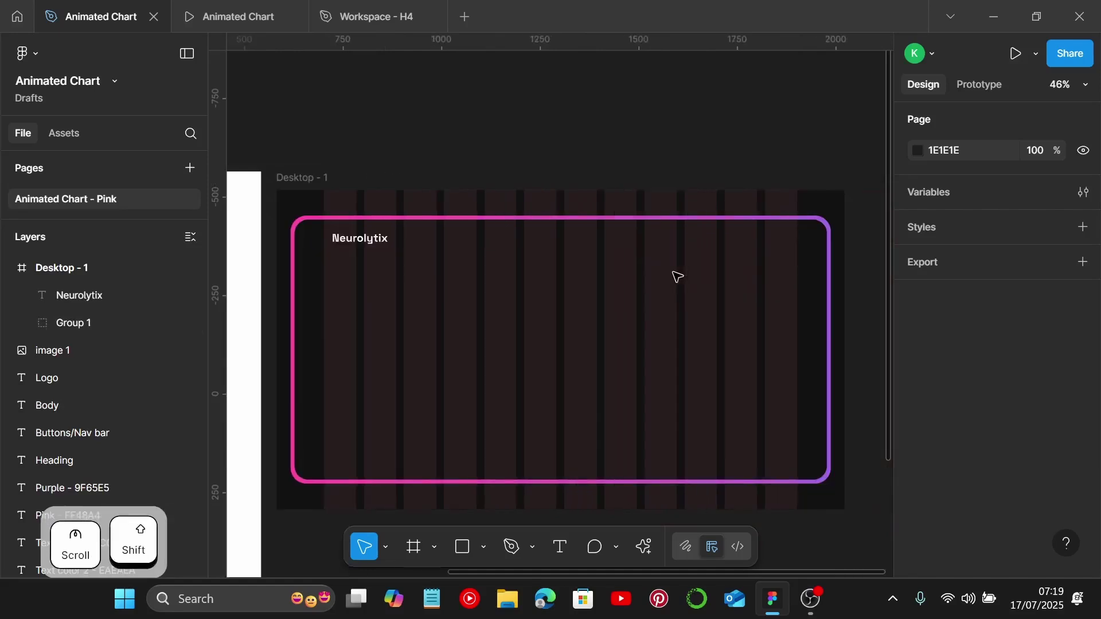
scroll(677, 276, "up", 5)
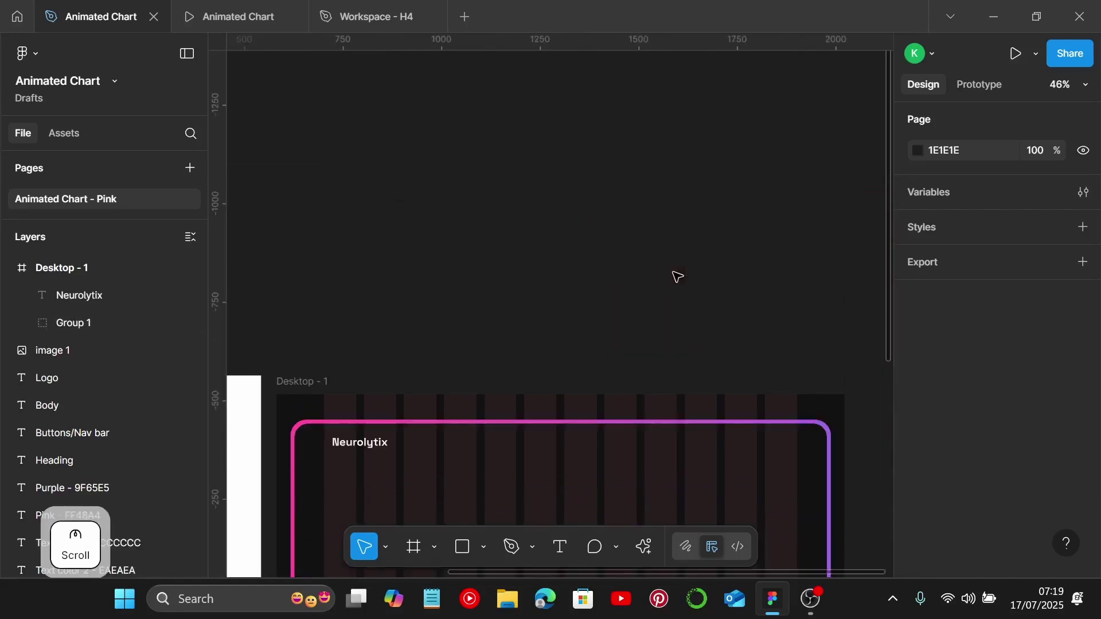
left_click(568, 293)
scroll(477, 263, "up", 1)
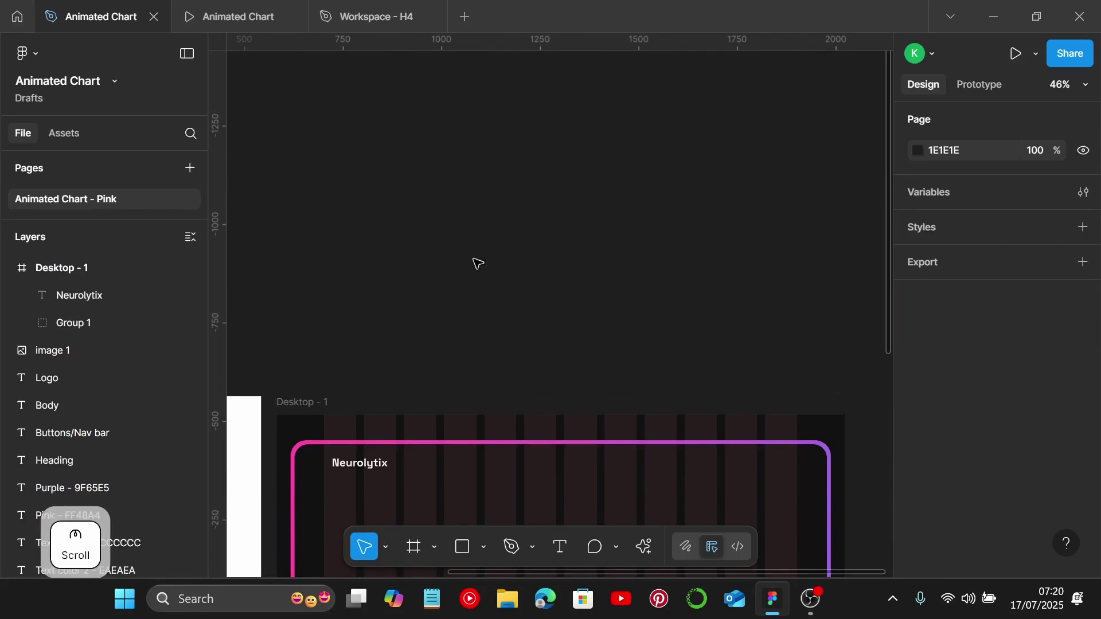
scroll(494, 251, "down", 10)
scroll(499, 252, "up", 9)
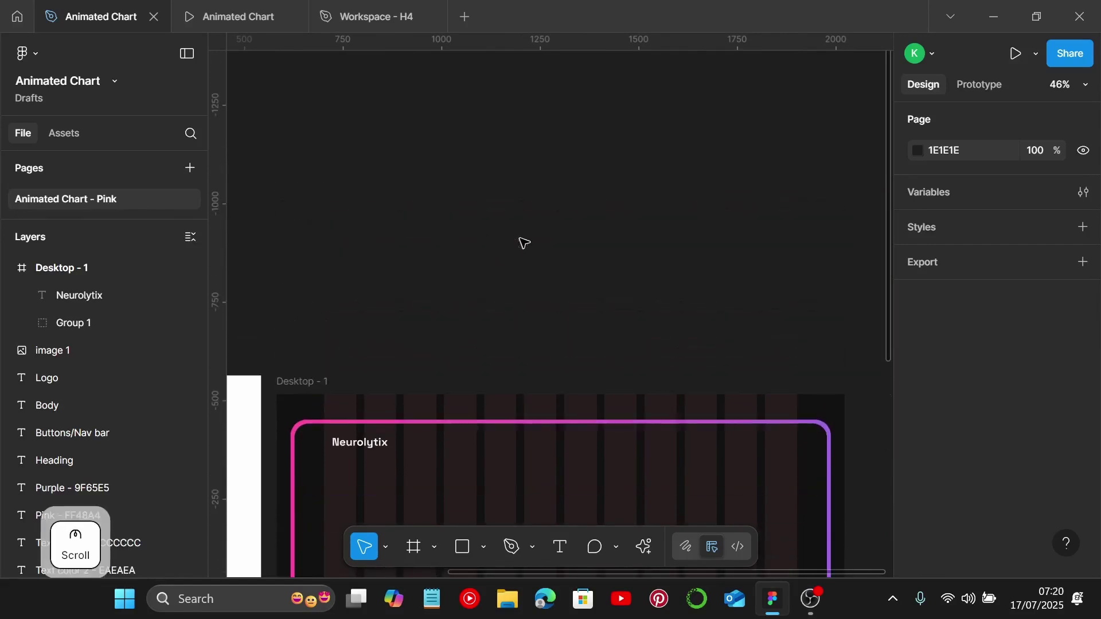
key("t")
left_click(519, 236)
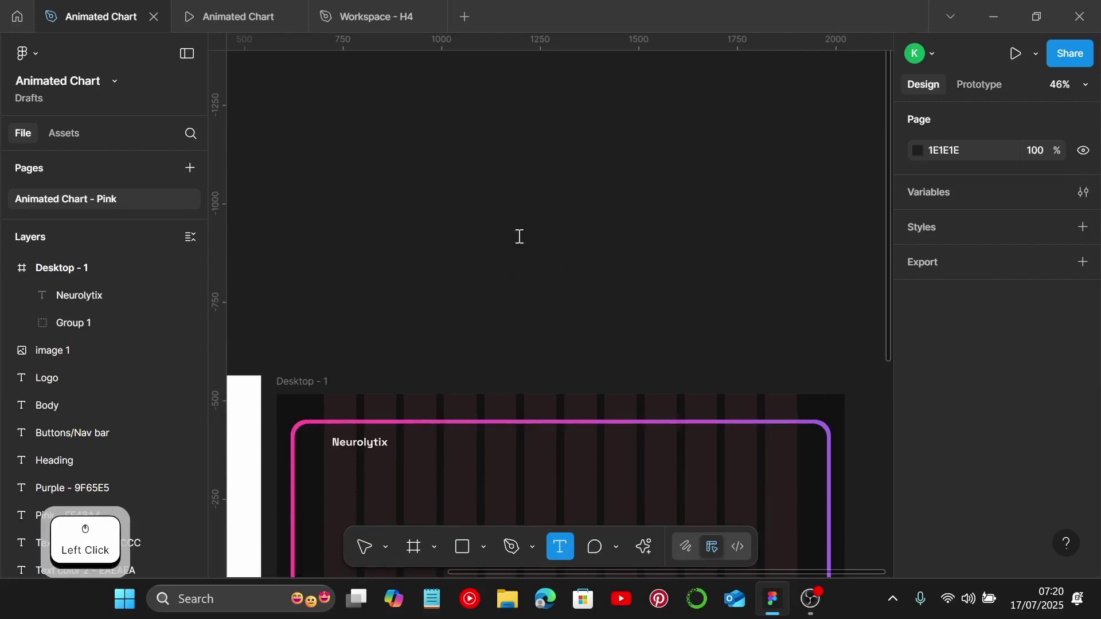
type("B")
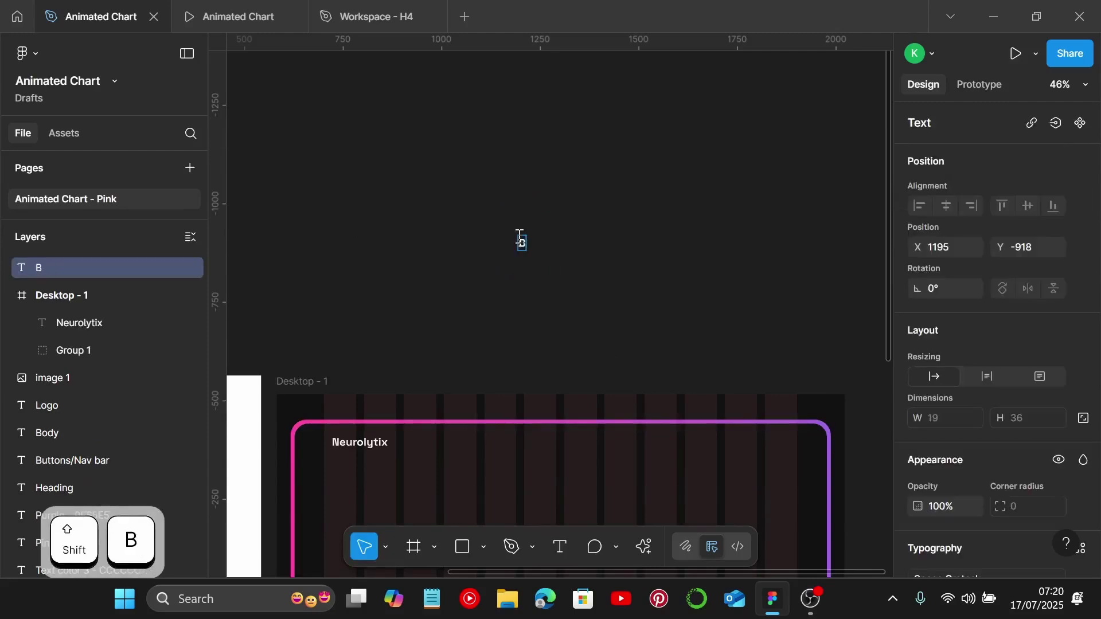
type("utt")
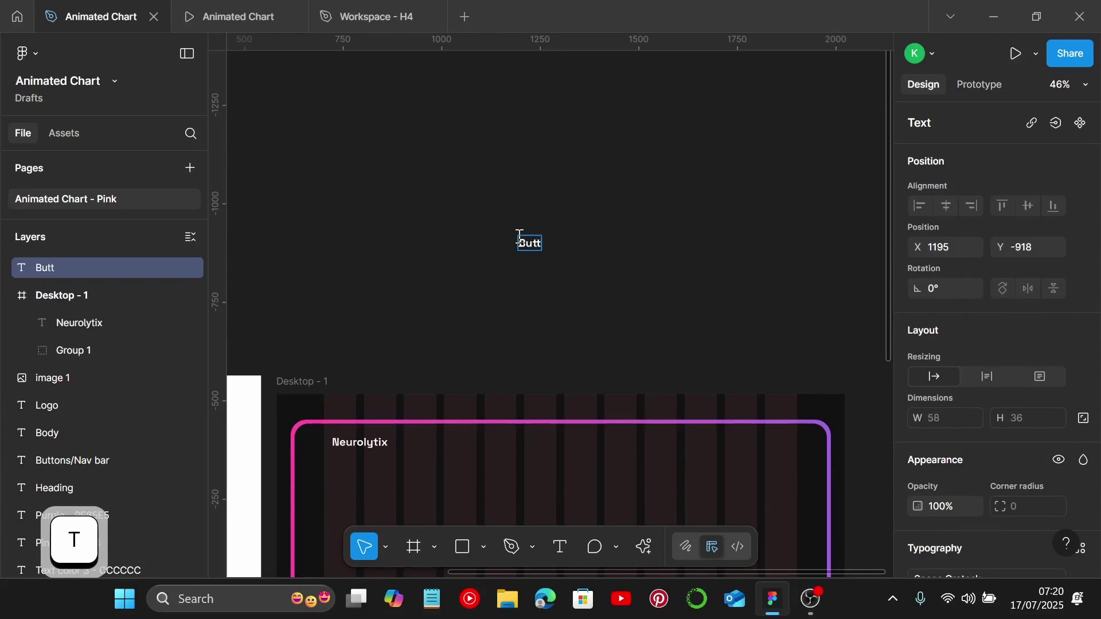
left_click(552, 243)
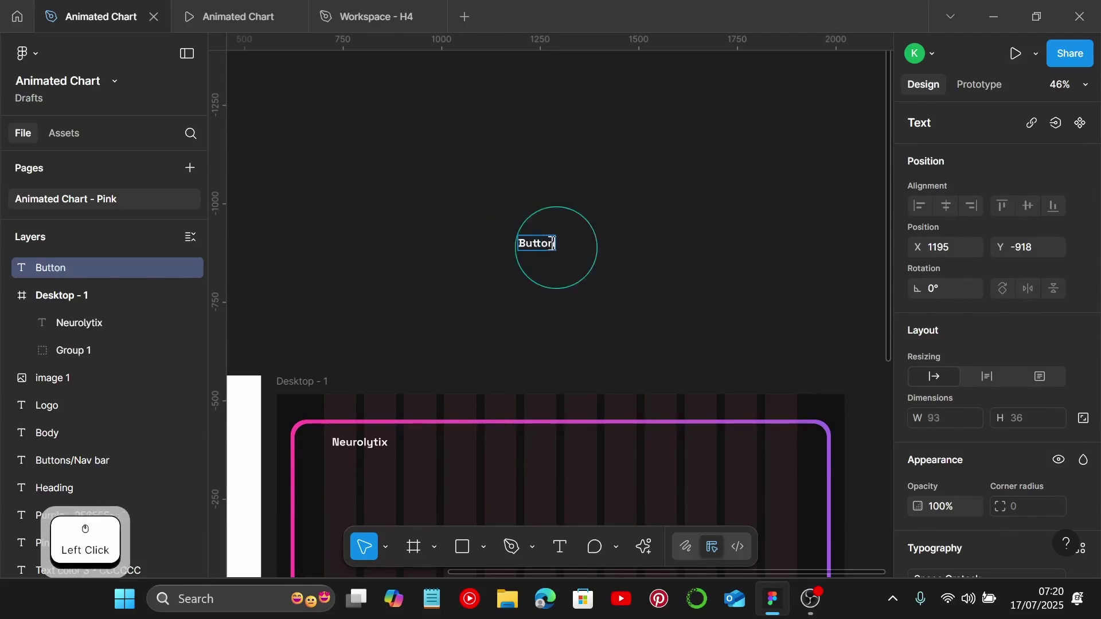
left_click(591, 250)
Examine the typography settings of the Buttons/Nav bar text in the style guide
scroll(596, 248, "down", 3)
scroll(567, 321, "left", 5)
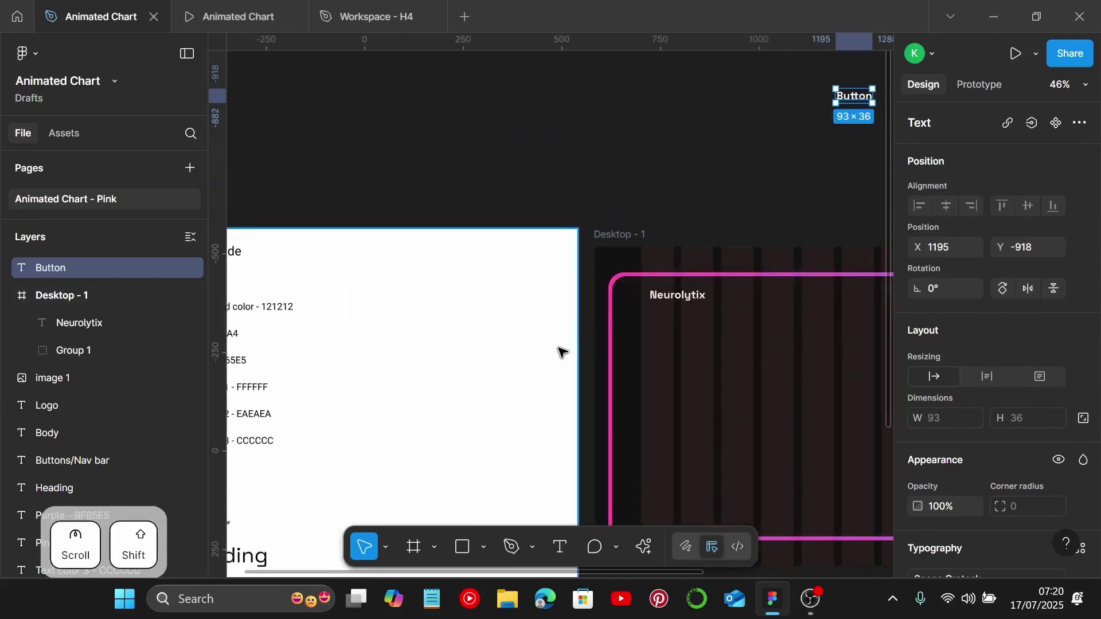
scroll(560, 352, "left", 3)
scroll(556, 347, "down", 4)
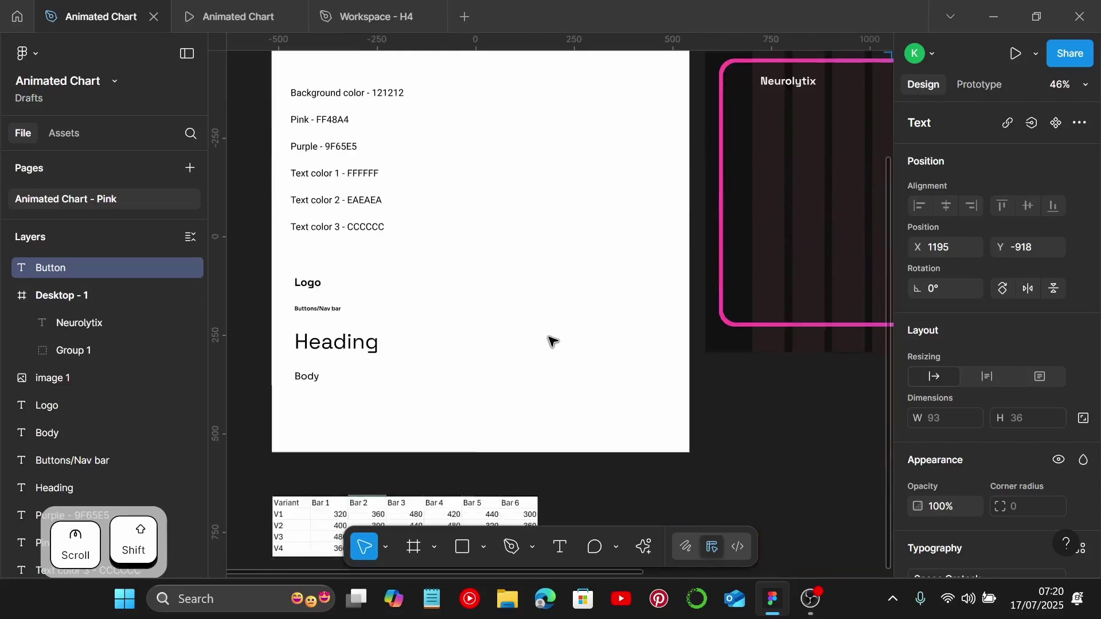
left_click(319, 309)
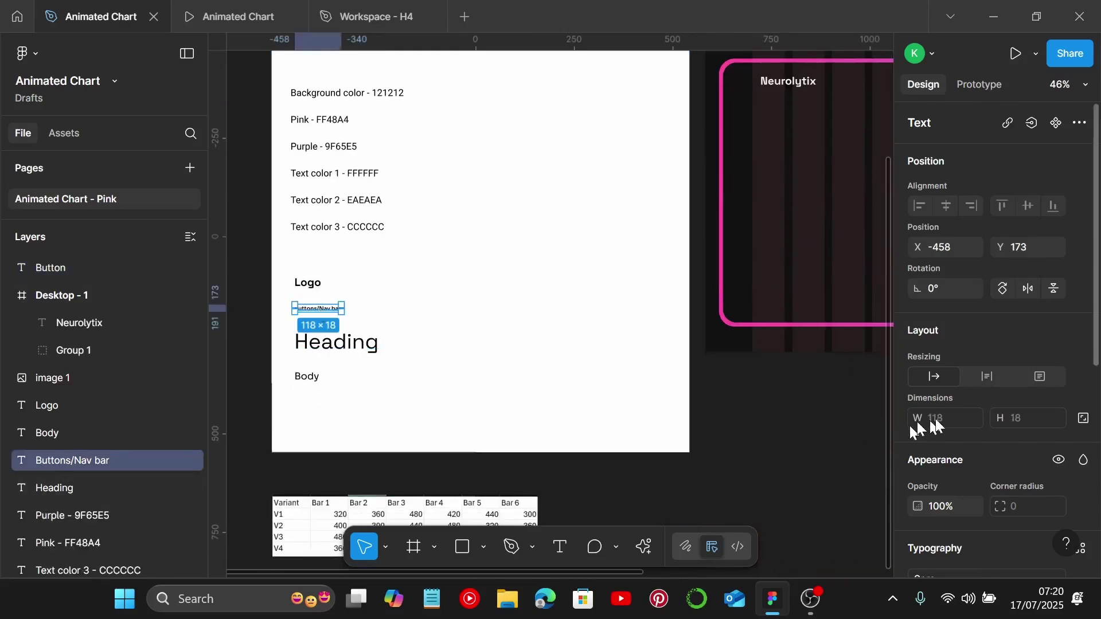
scroll(929, 419, "down", 5)
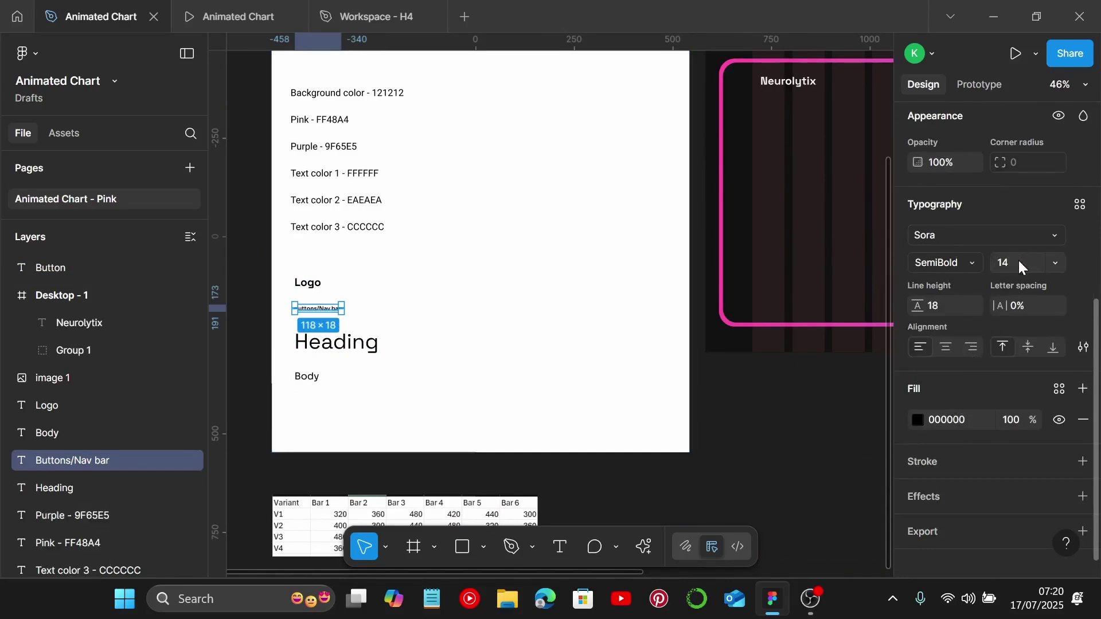
Set the font of the Button text above Desktop - 1 to Sora SemiBold, matching the style guide
scroll(541, 306, "right", 3)
scroll(542, 306, "up", 5)
scroll(542, 305, "right", 3)
left_click(554, 194)
left_click(1006, 238)
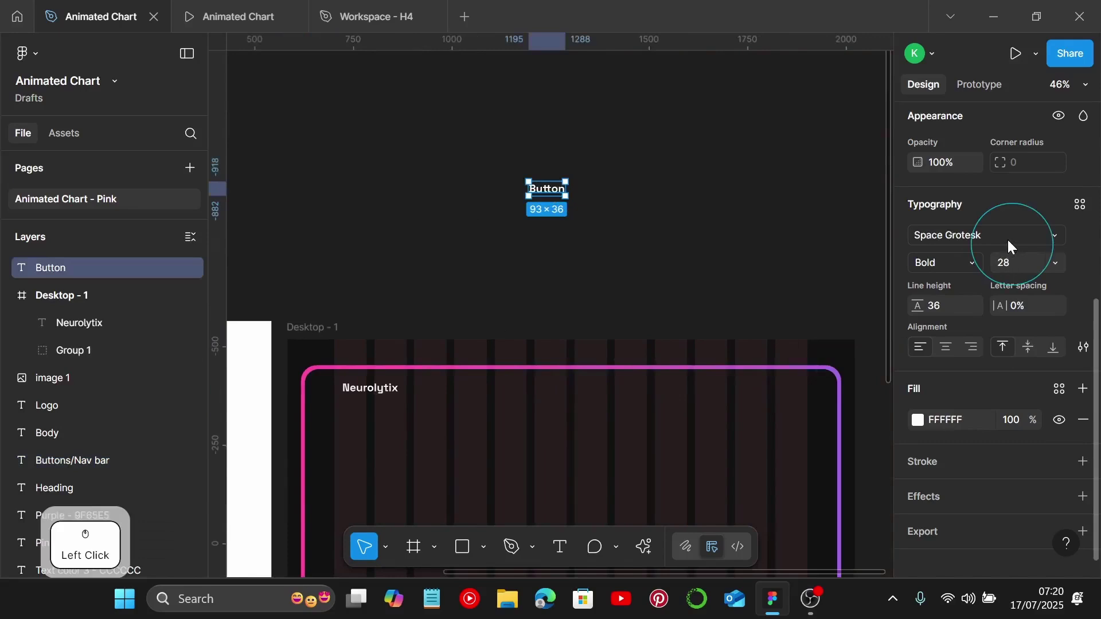
type("sora")
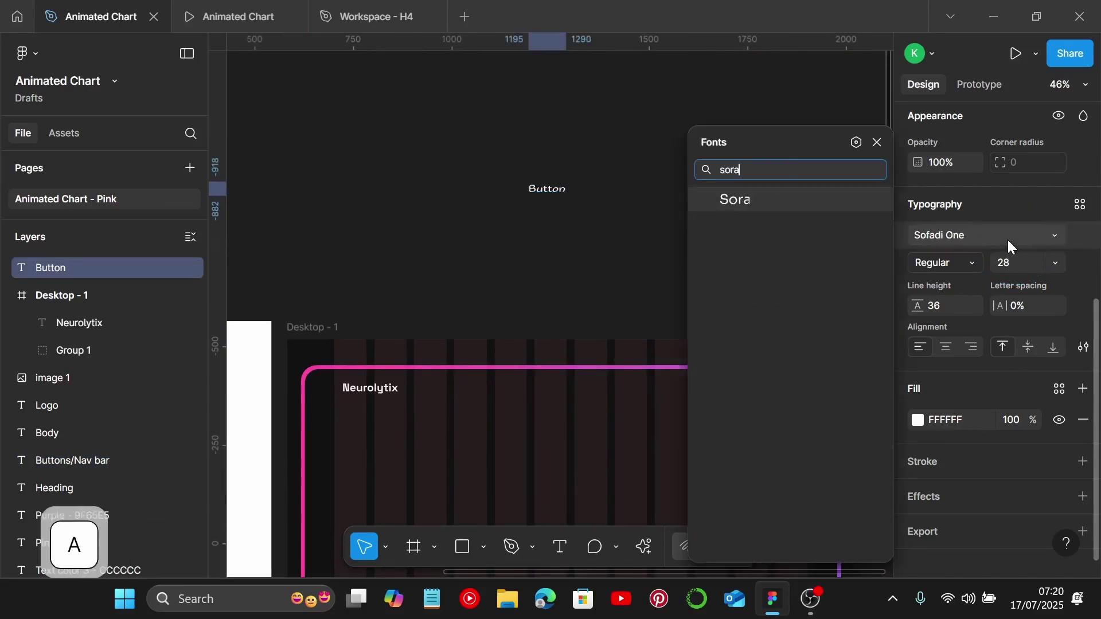
left_click(823, 198)
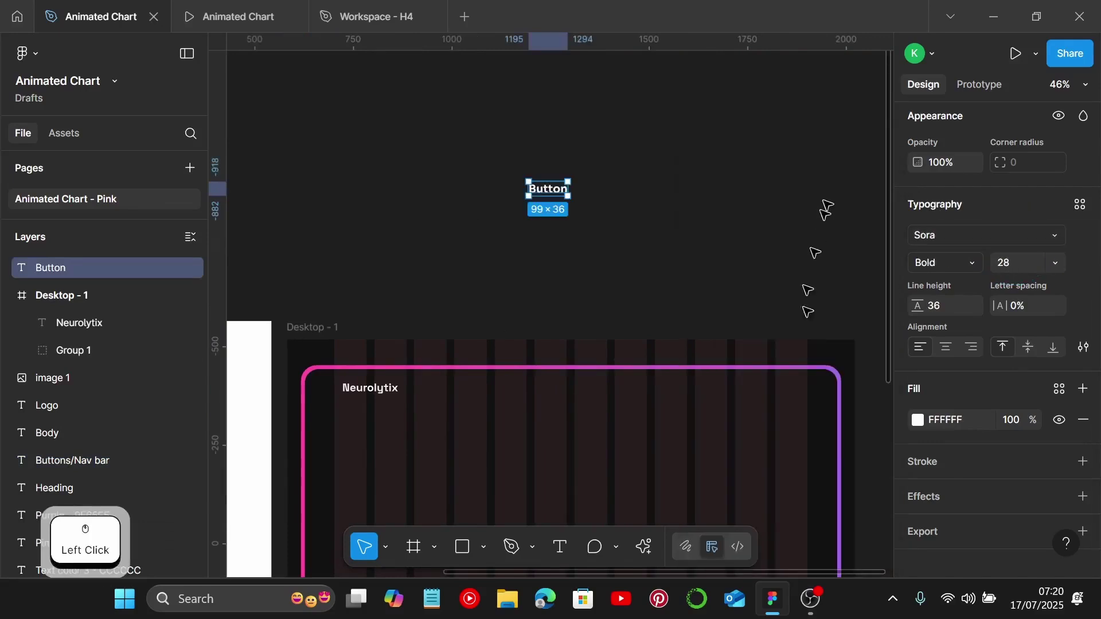
left_click(968, 264)
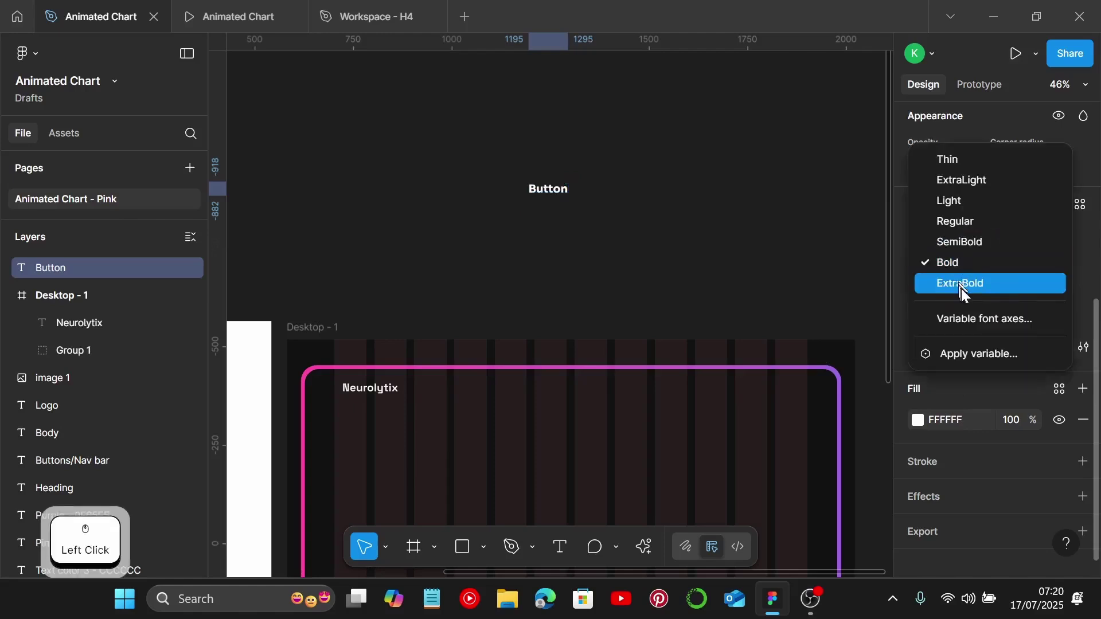
left_click(969, 242)
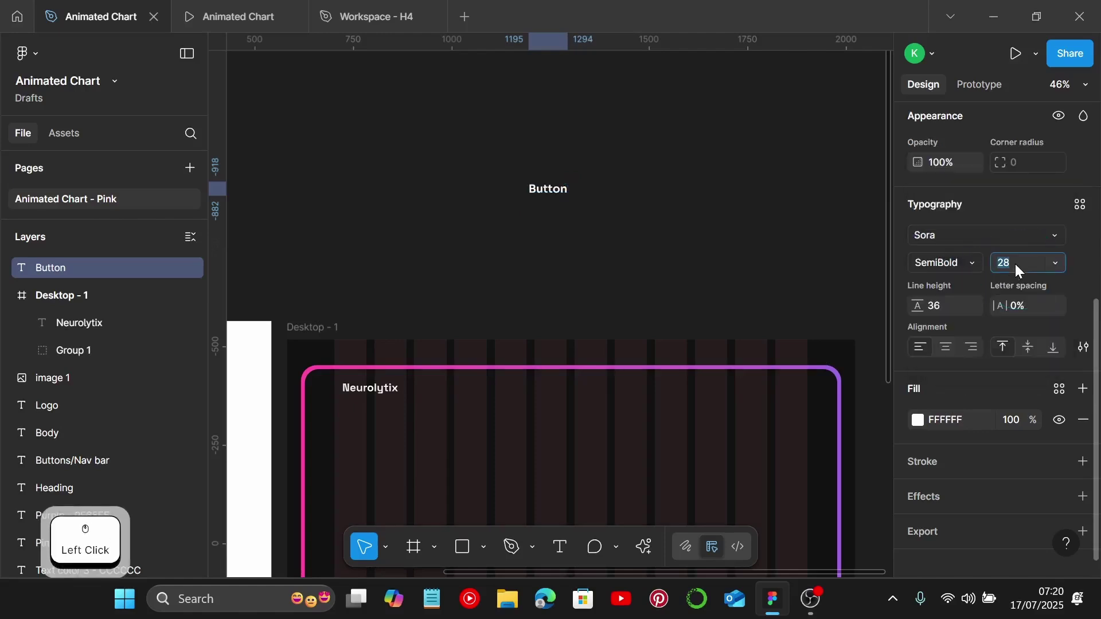
Set the Button text's font size to 14 and its line height to 18
type("14")
key("Return")
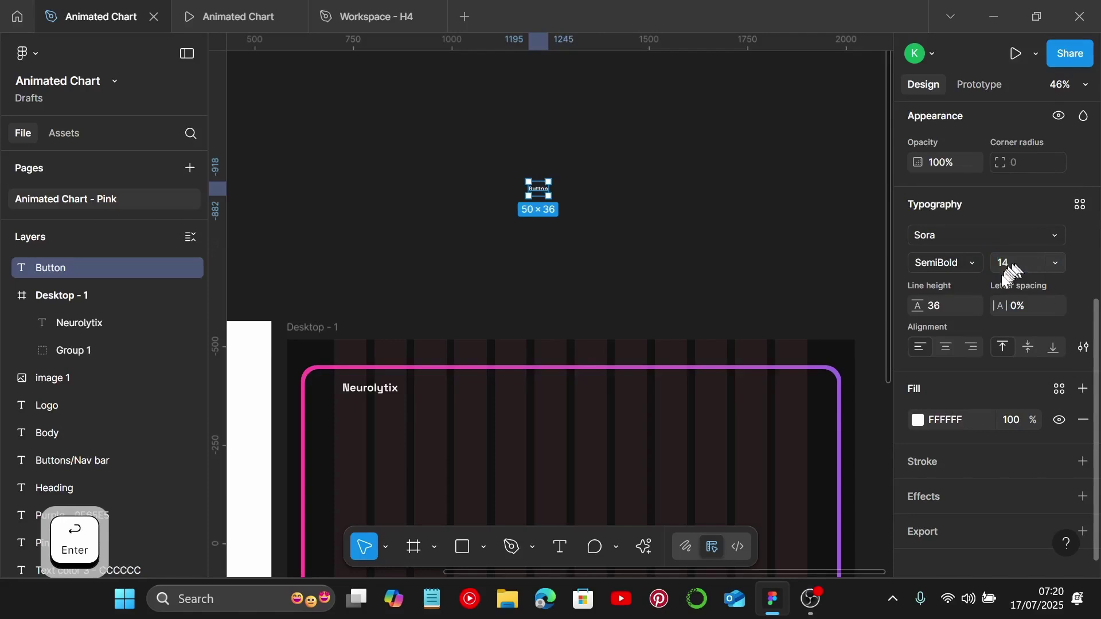
left_click(955, 310)
type("189")
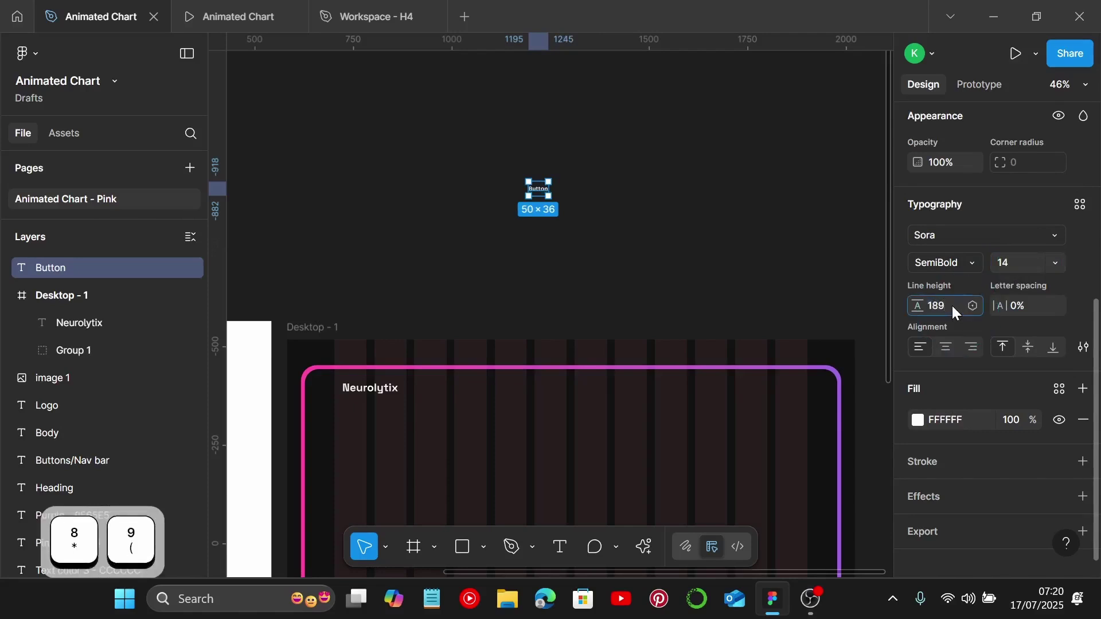
key("BackSpace")
key("Return")
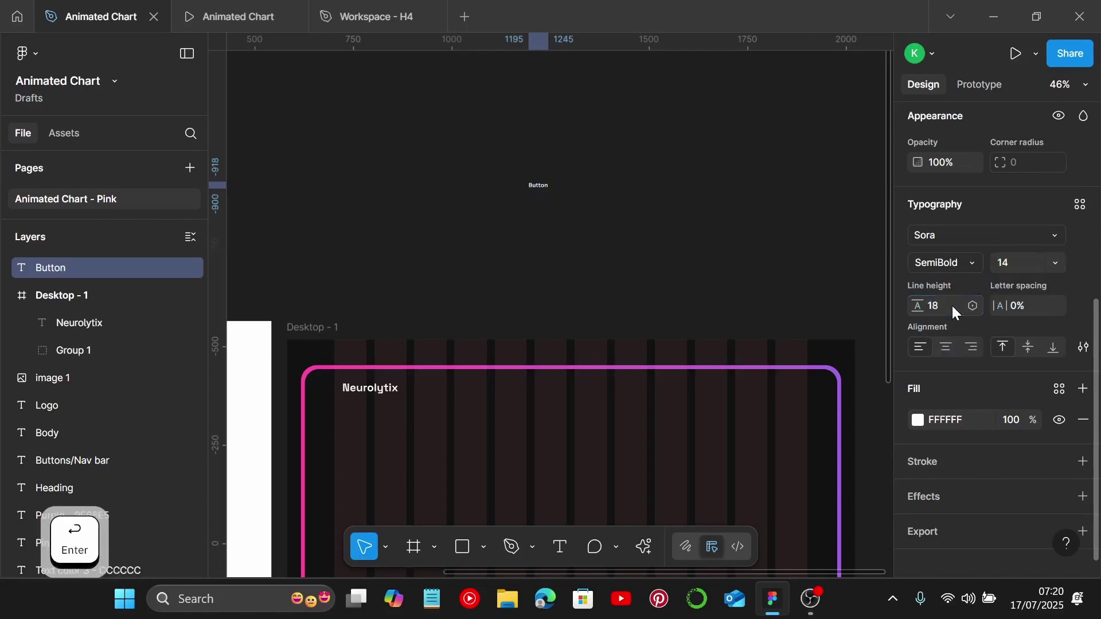
Wrap the Button text in an auto layout frame and set its horizontal padding to 15
scroll(546, 235, "up", 5, "ctrl")
scroll(532, 224, "up", 5, "ctrl")
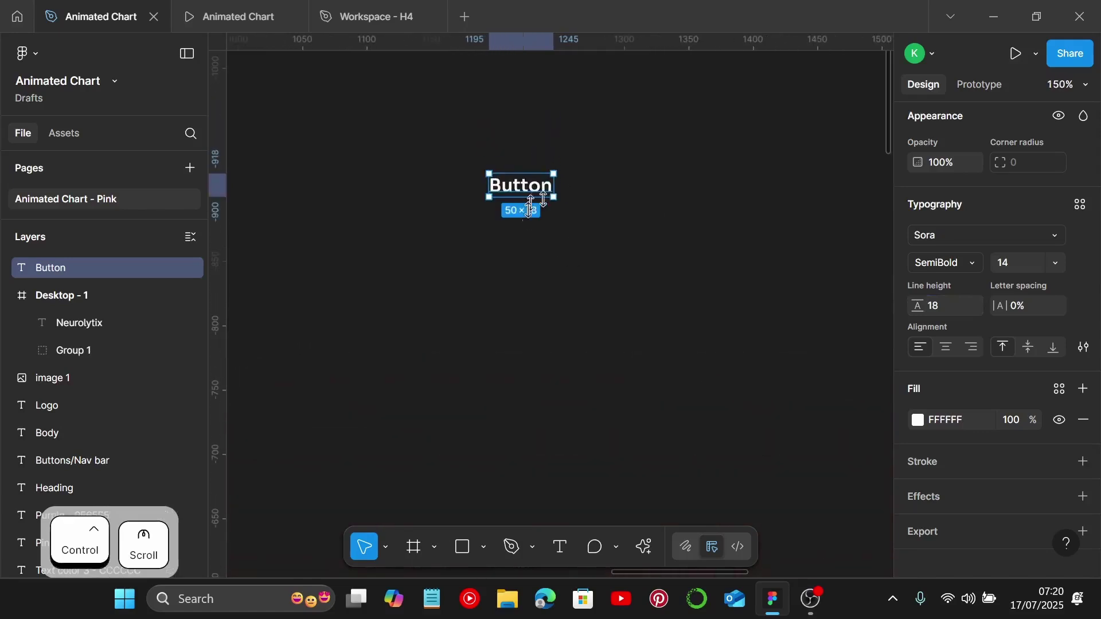
key("shift+a")
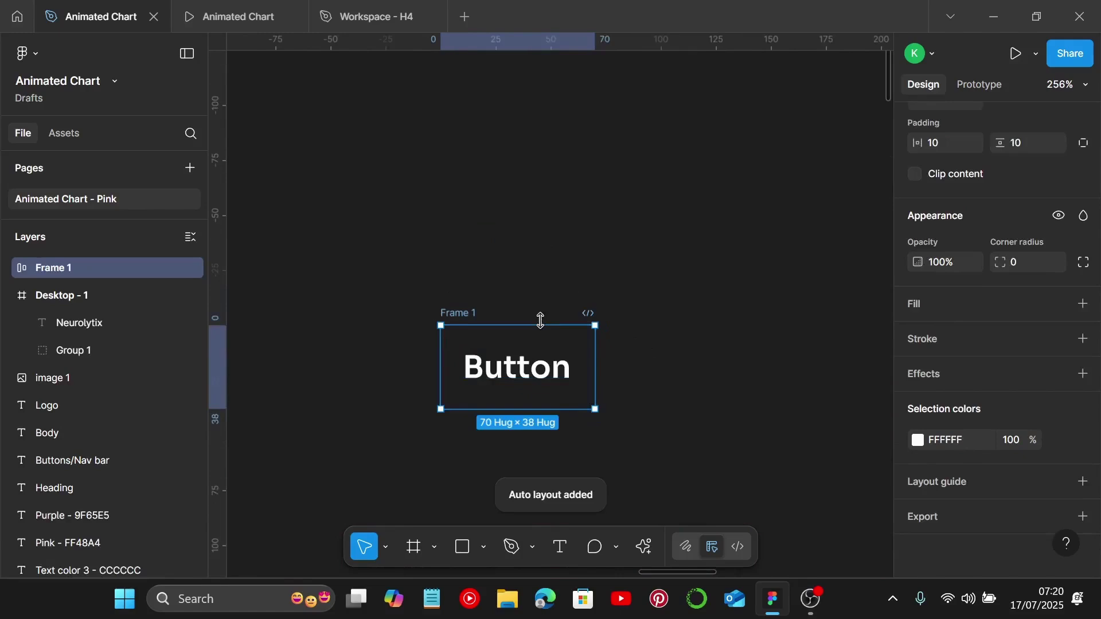
scroll(1072, 321, "up", 3)
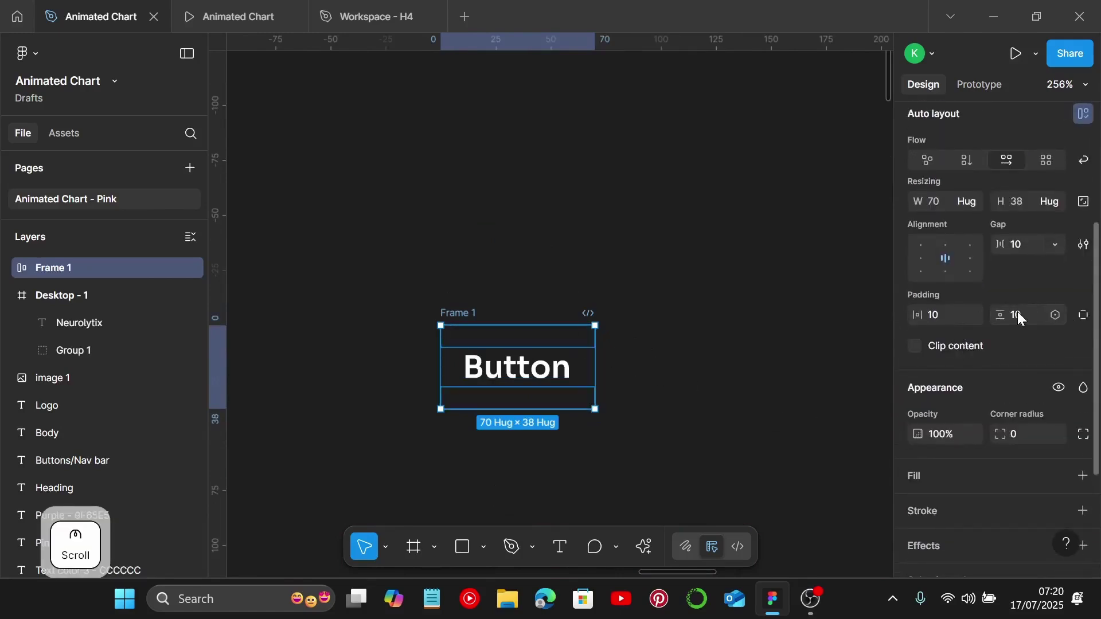
left_click(939, 319)
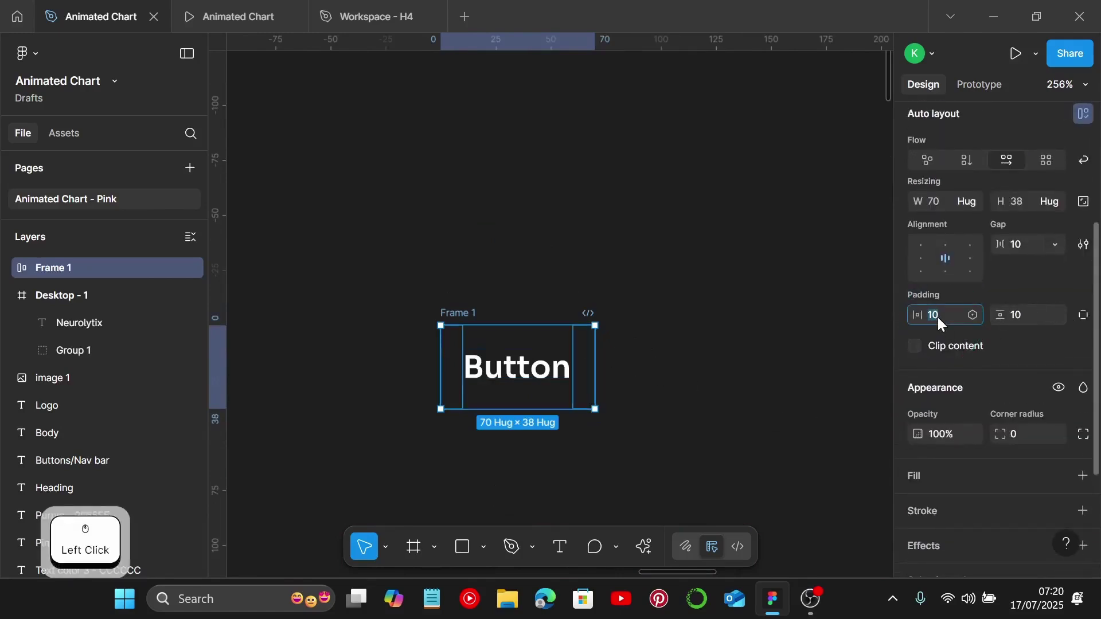
type("15")
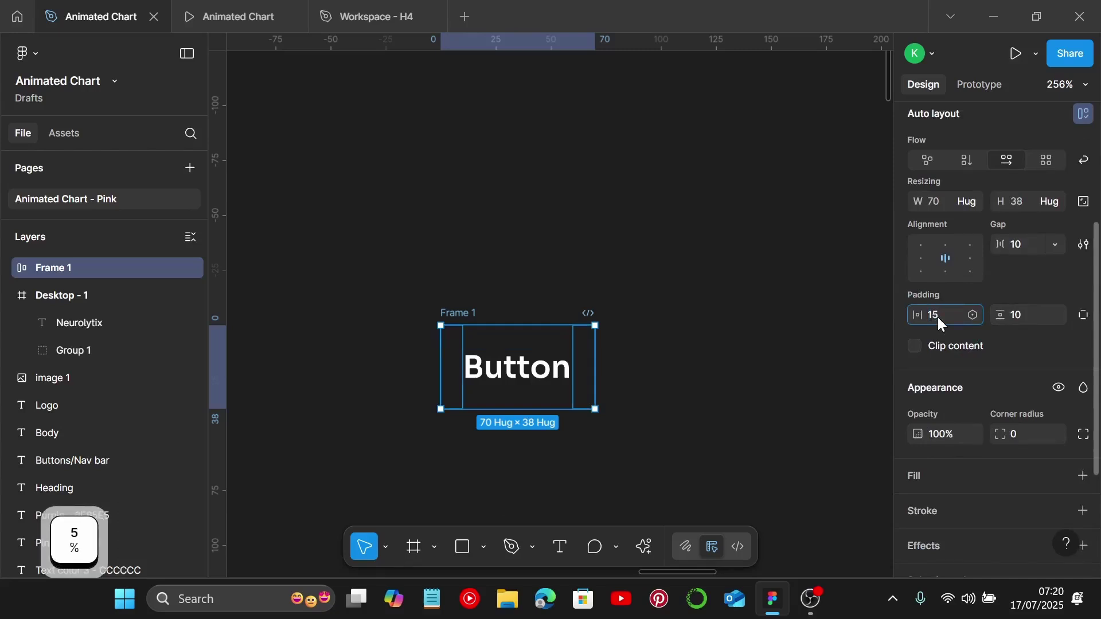
key("Return")
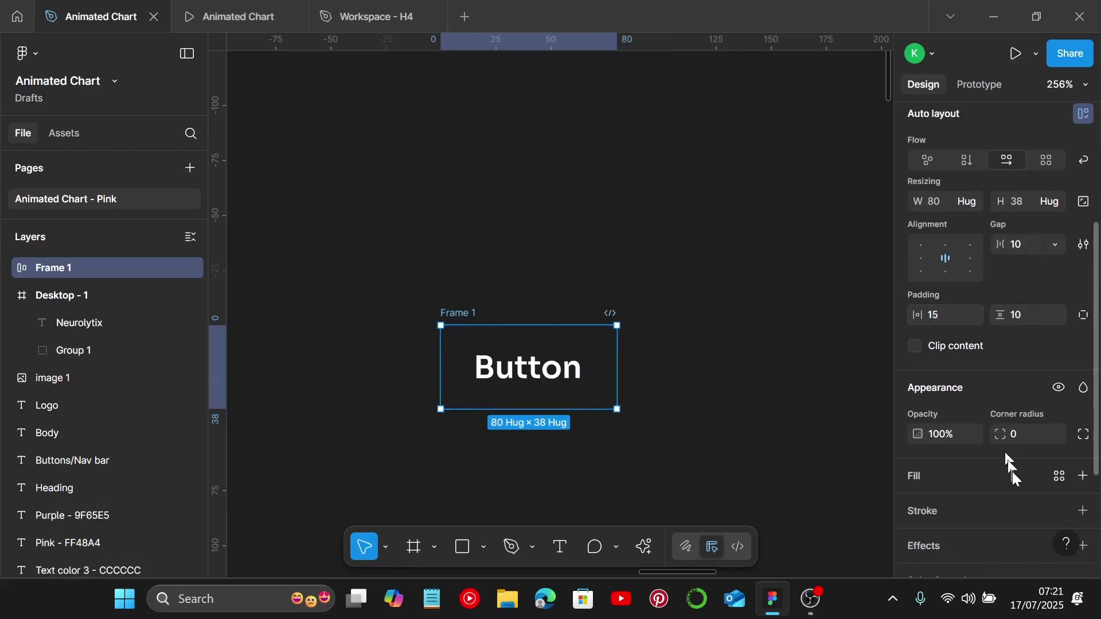
Set the corner radius of the auto layout frame around the Button text to 40
scroll(1012, 467, "down", 3)
left_click(1022, 345)
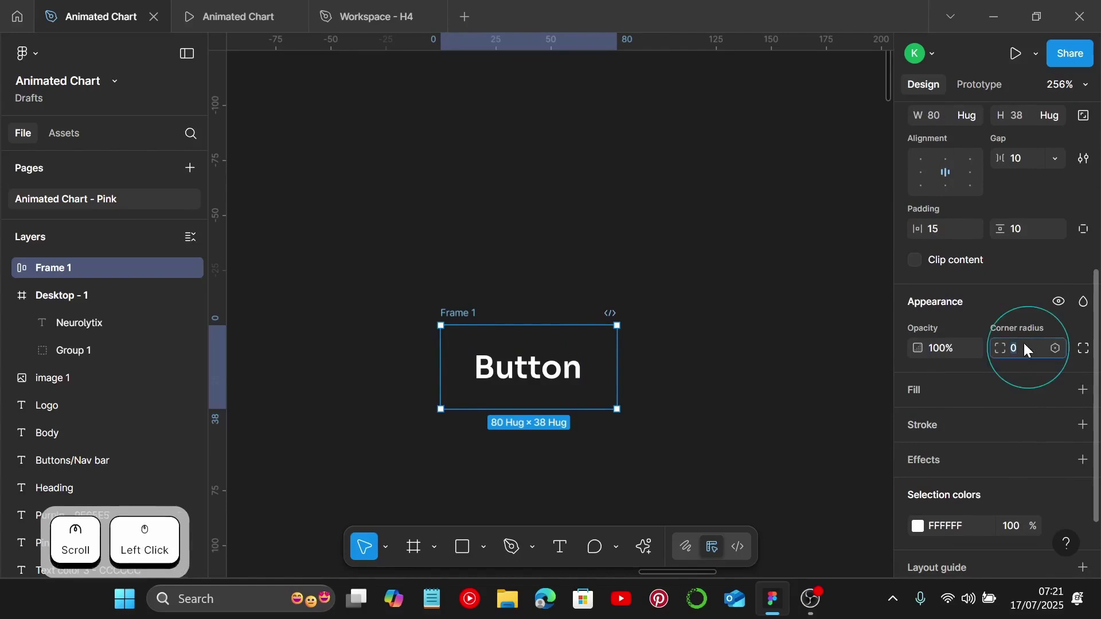
type("40")
key("Return")
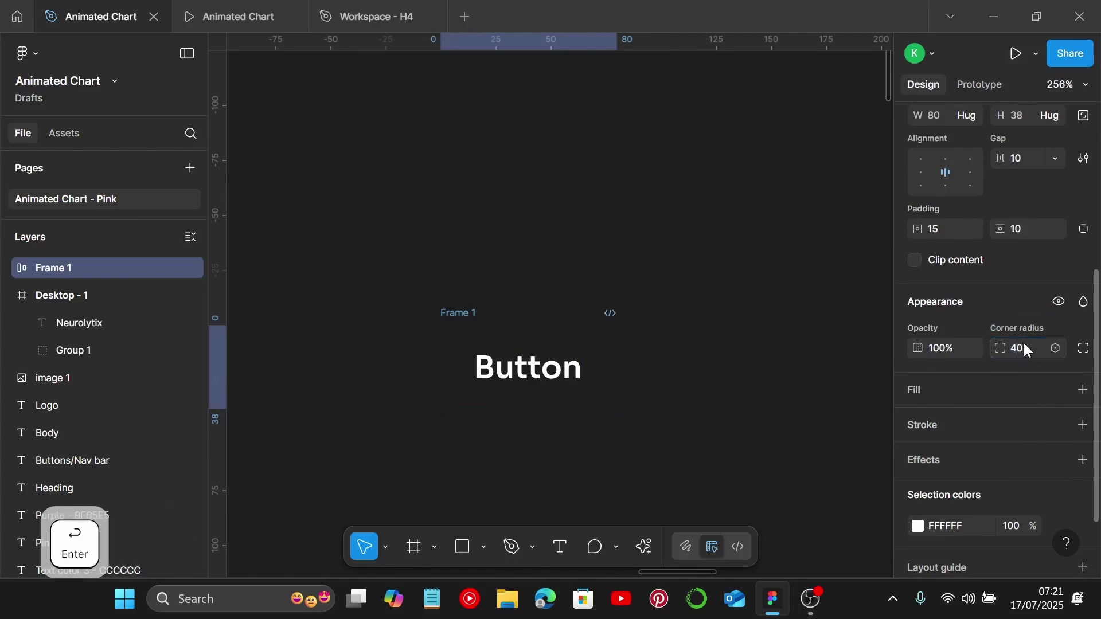
Rename the auto layout frame to "Button" and deselect it
double_click(49, 272)
type("Button")
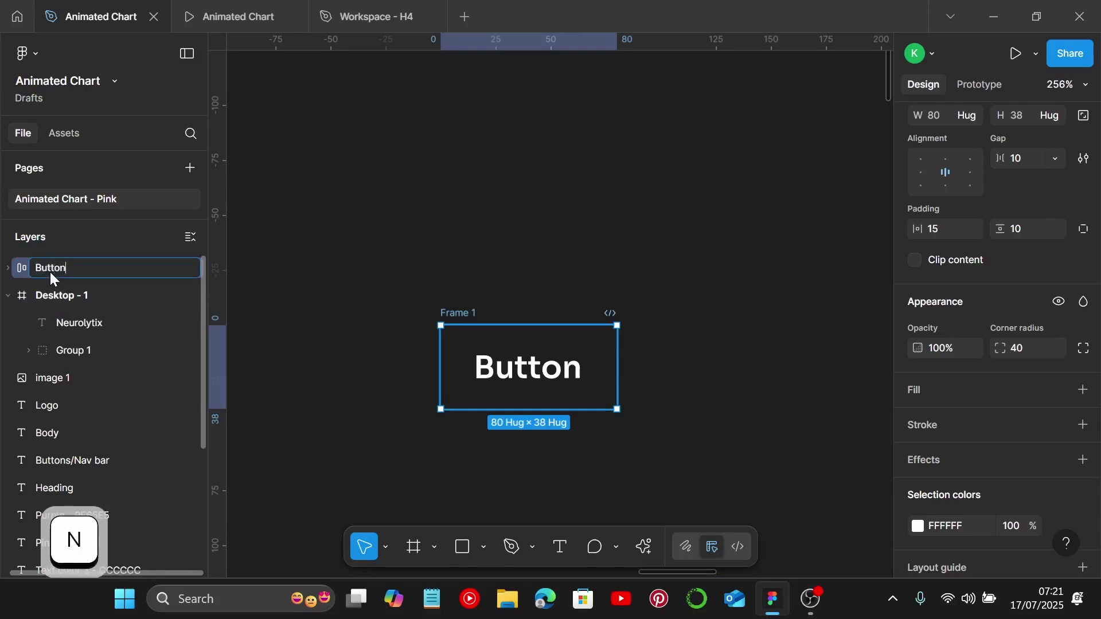
key("Return")
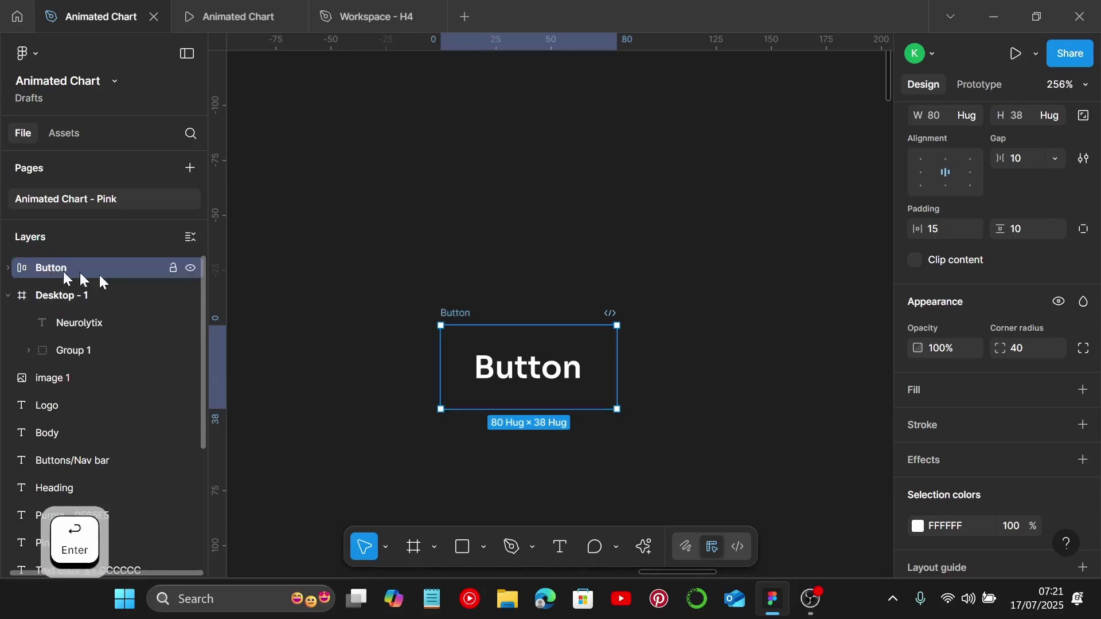
left_click(508, 295)
Convert the whole Button frame into a component and deselect it
left_click(508, 367)
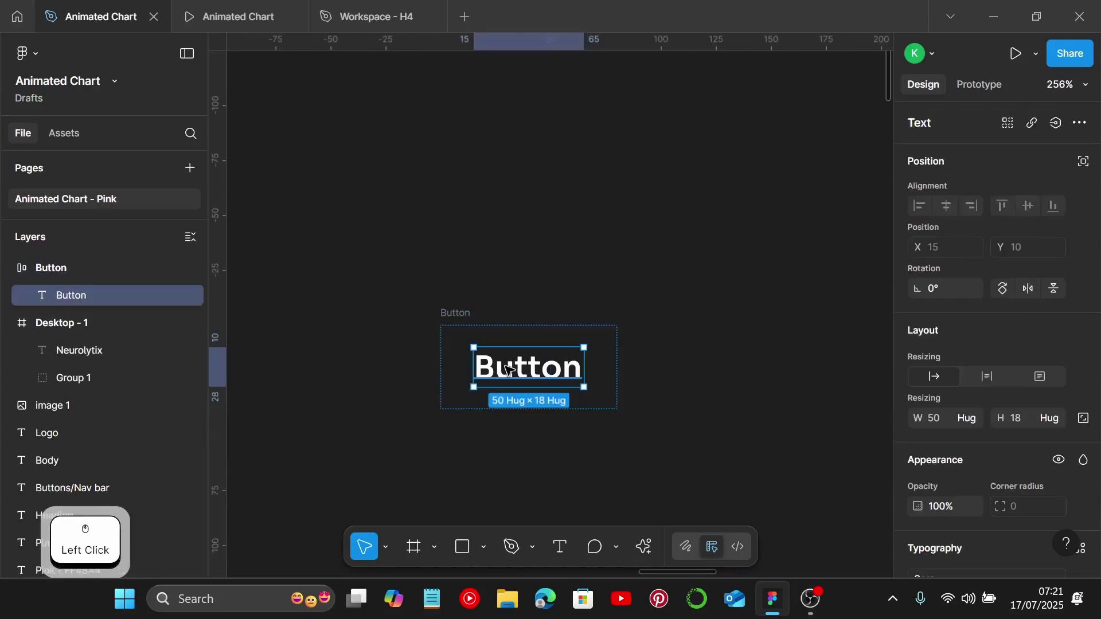
left_click(467, 313)
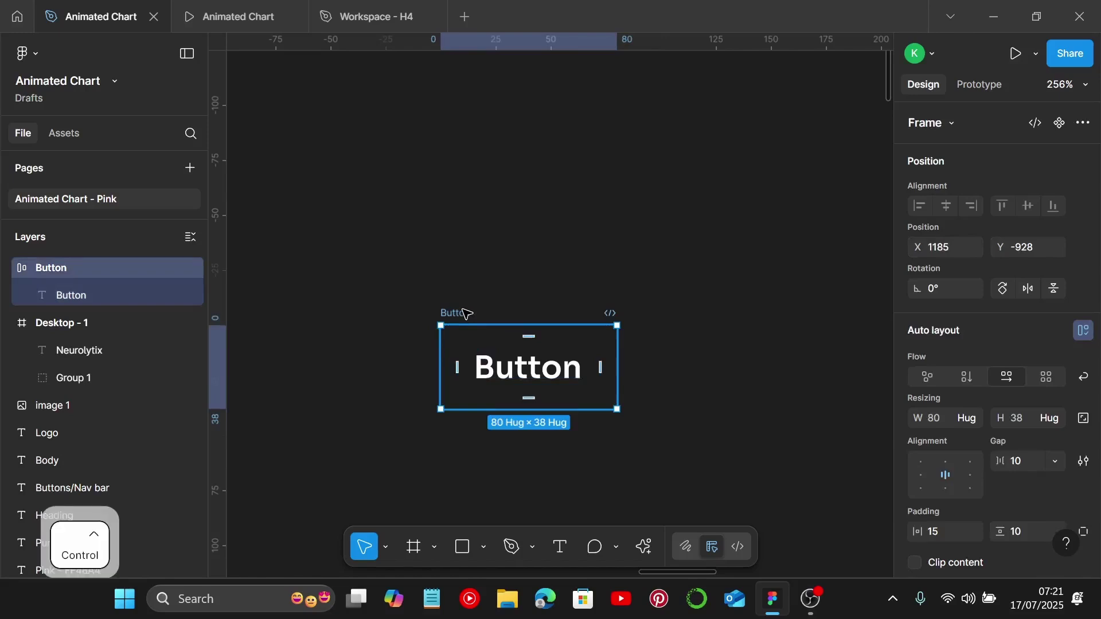
key("ctrl+alt+k")
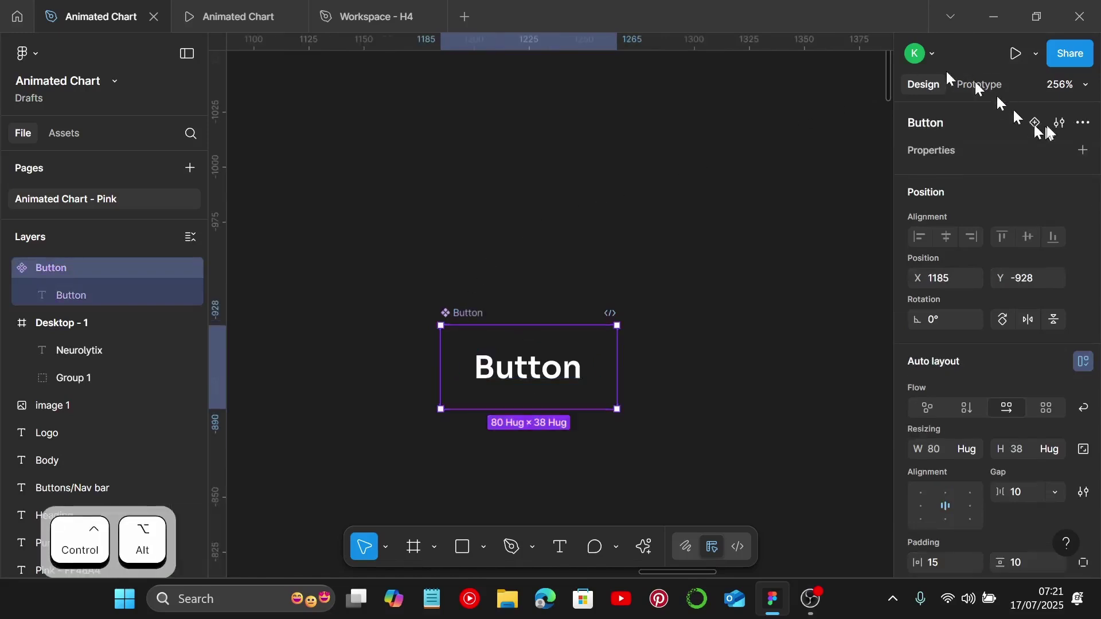
left_click(690, 263)
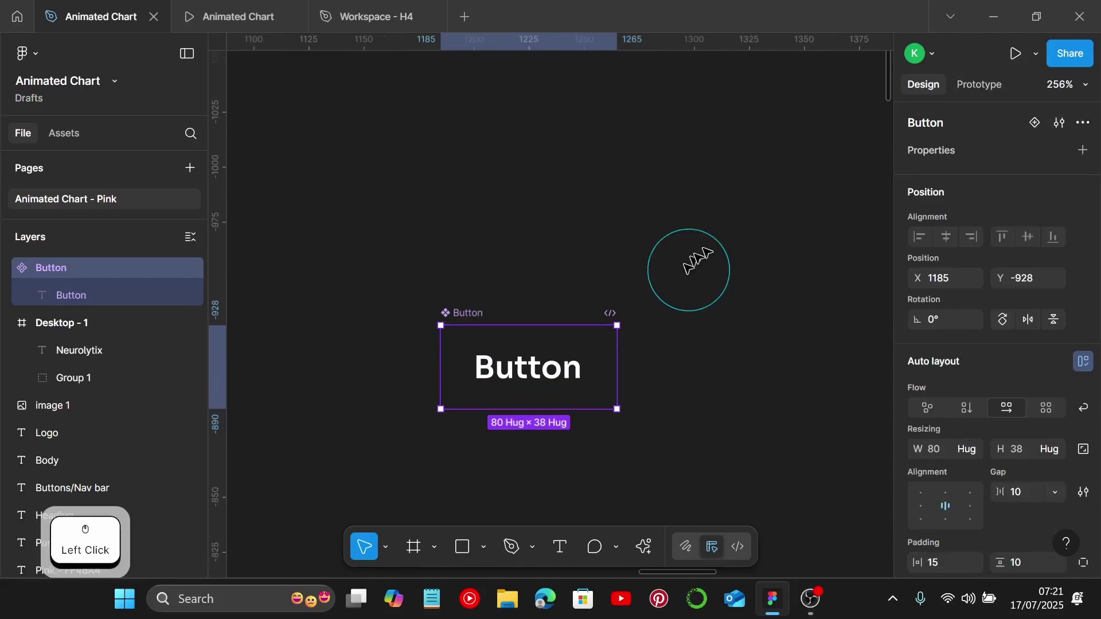
Add a second variant to the Button component
left_click(471, 314)
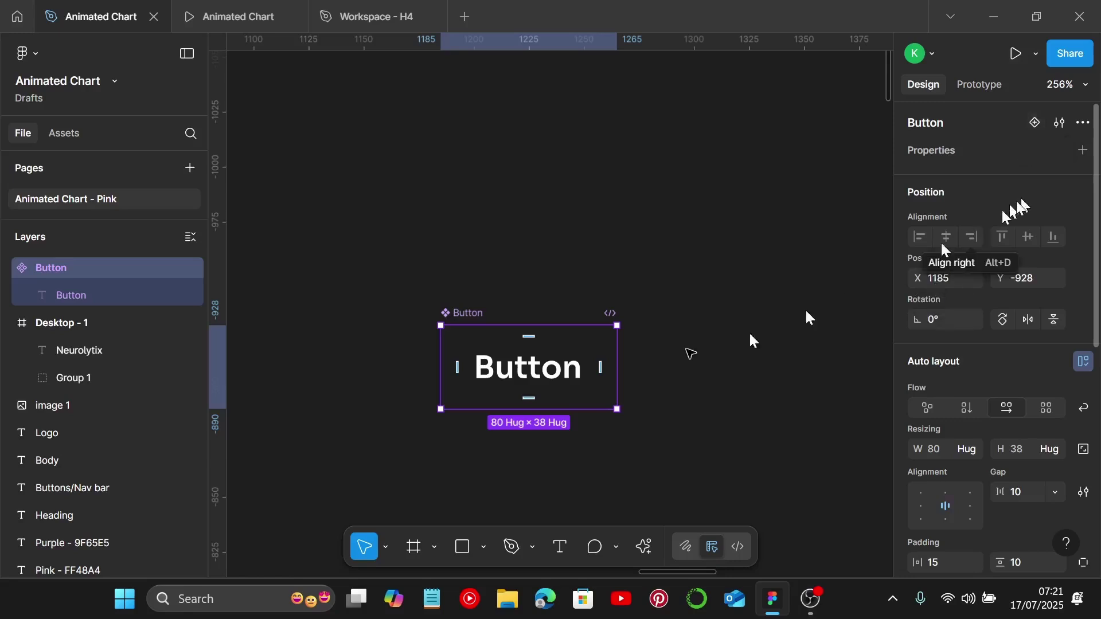
left_click(1032, 123)
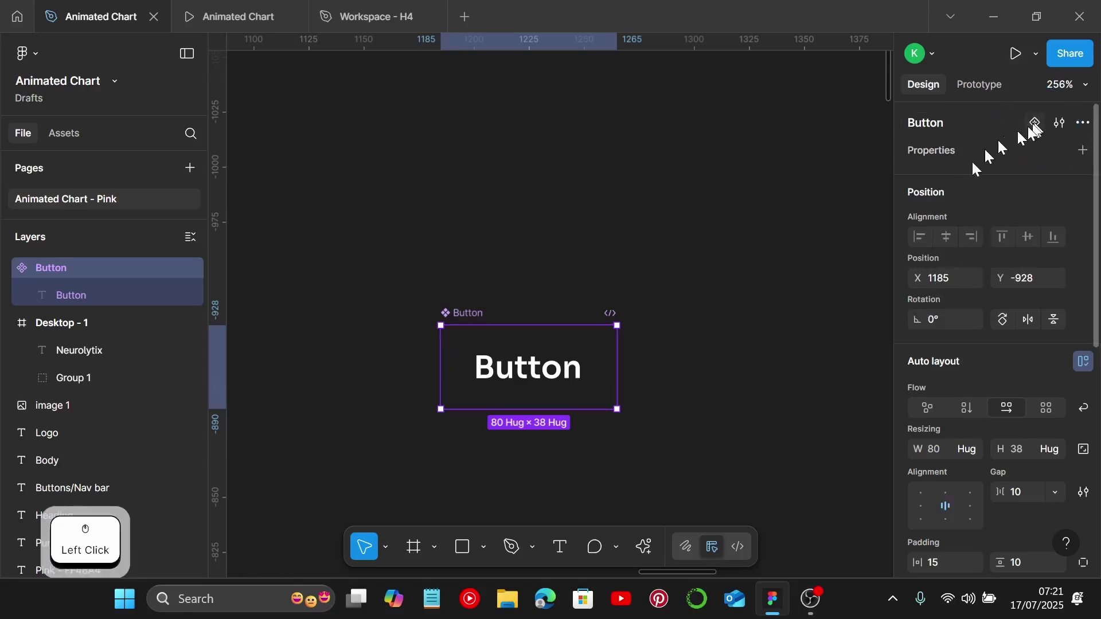
scroll(665, 342, "down", 2)
scroll(696, 339, "down", 2)
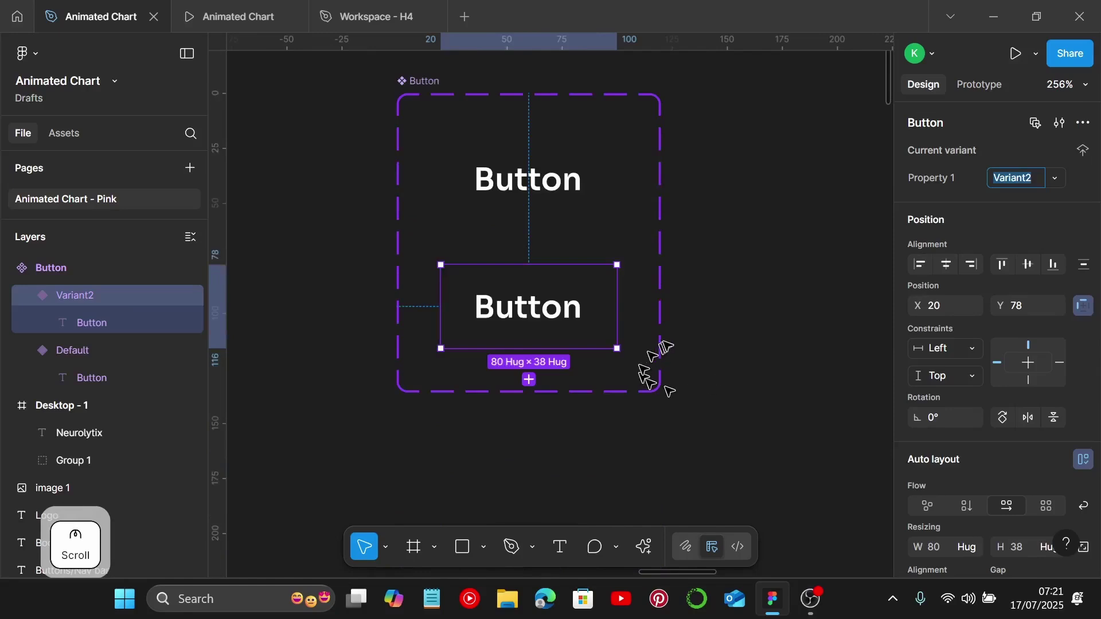
Give the second Button variant a linear gradient fill and rotate the gradient until it runs horizontally from left to right
scroll(985, 490, "down", 8)
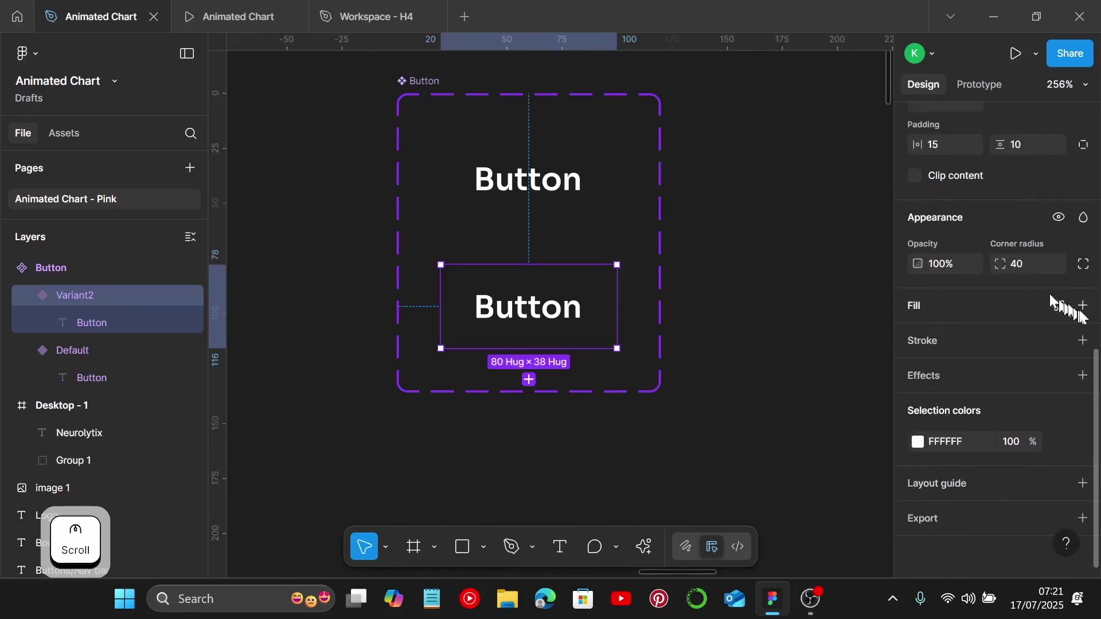
left_click(1084, 307)
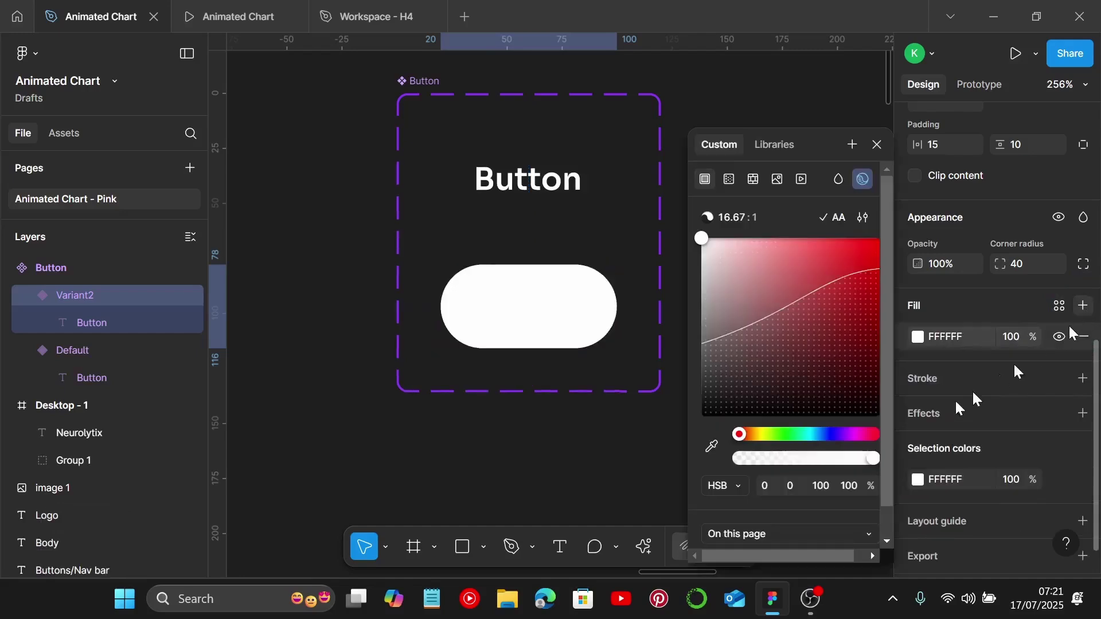
left_click(730, 179)
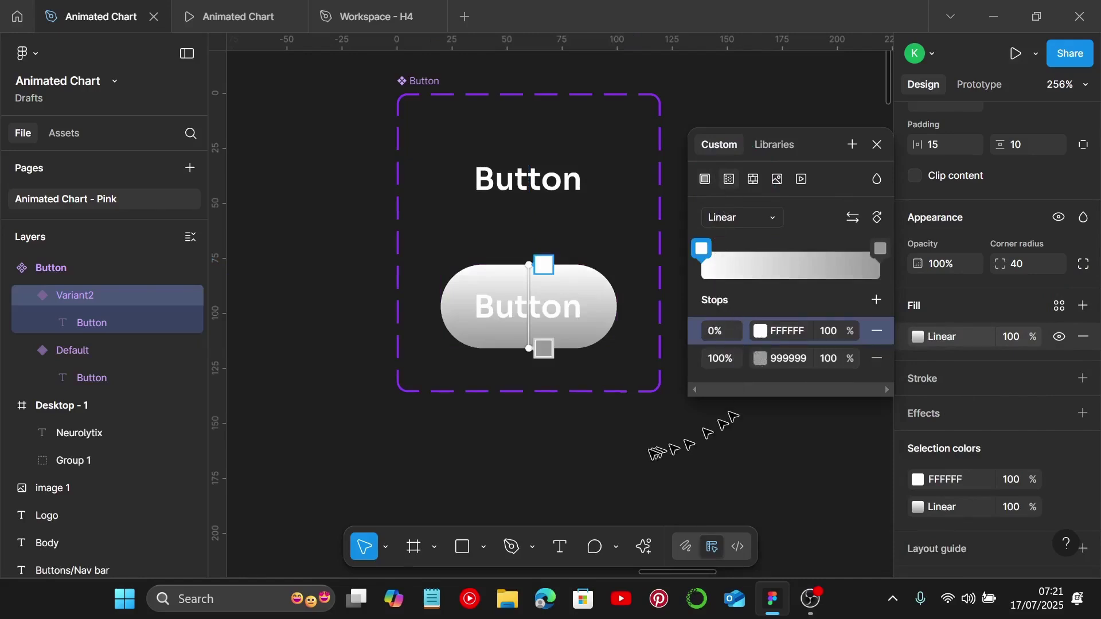
scroll(648, 454, "down", 5)
scroll(648, 457, "down", 3)
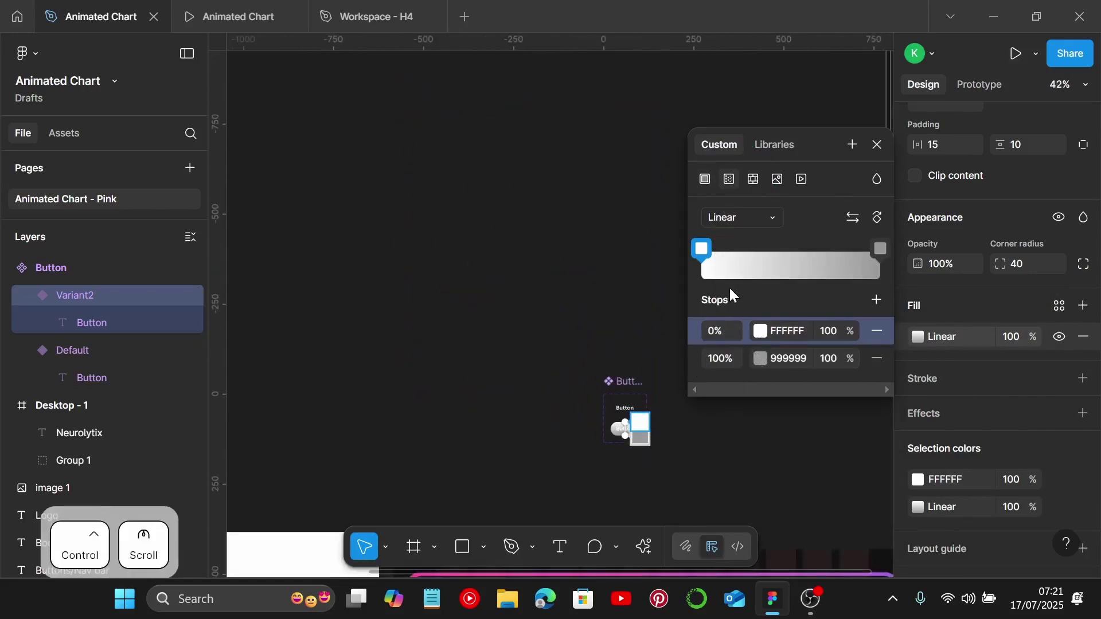
scroll(634, 436, "up", 8)
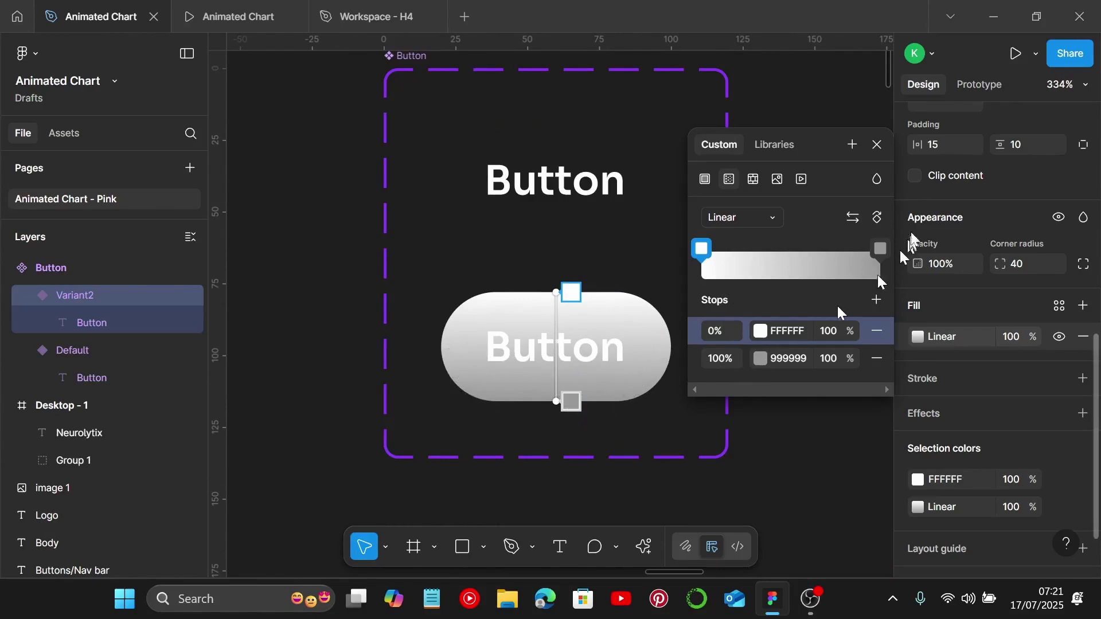
left_click(884, 215)
left_click(885, 217)
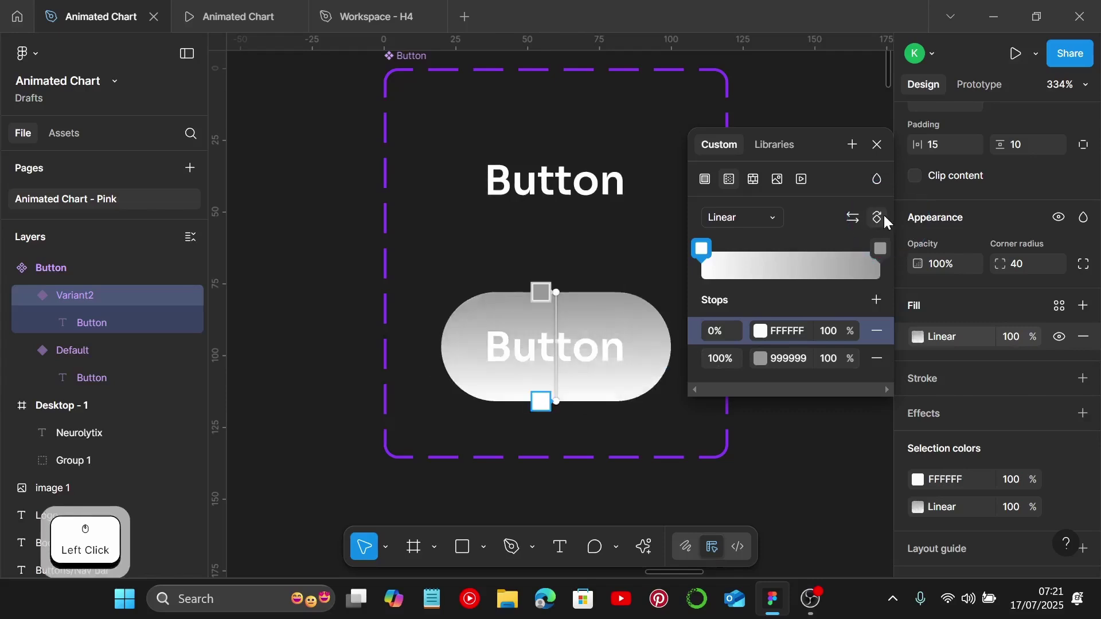
left_click(885, 216)
Copy the pink hex code FF48A4 from the style guide
scroll(574, 425, "down", 8)
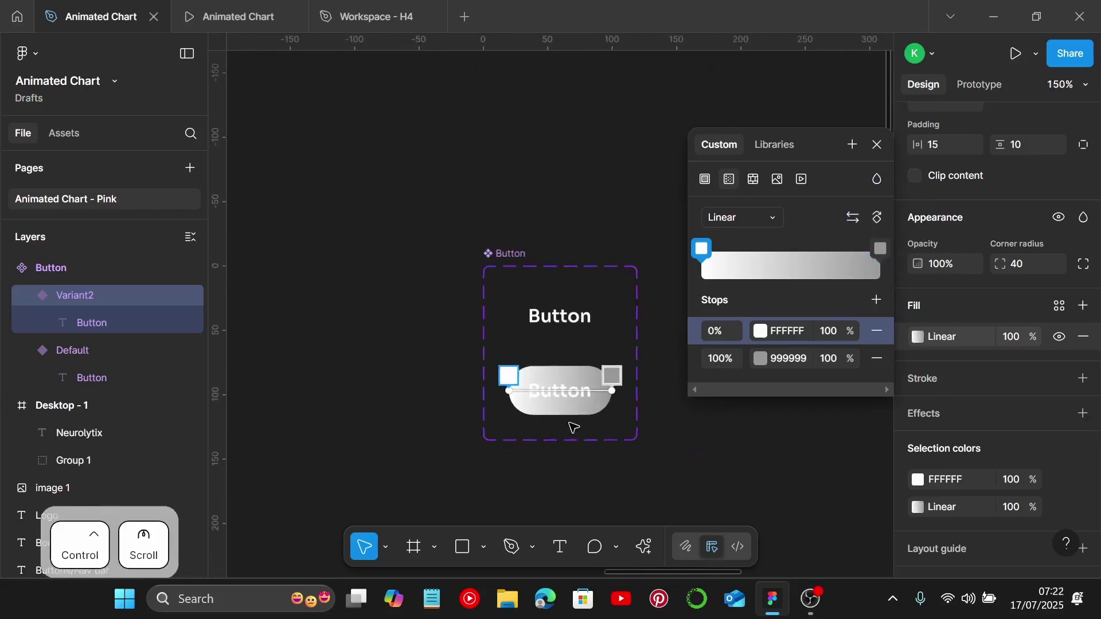
scroll(573, 427, "down", 5)
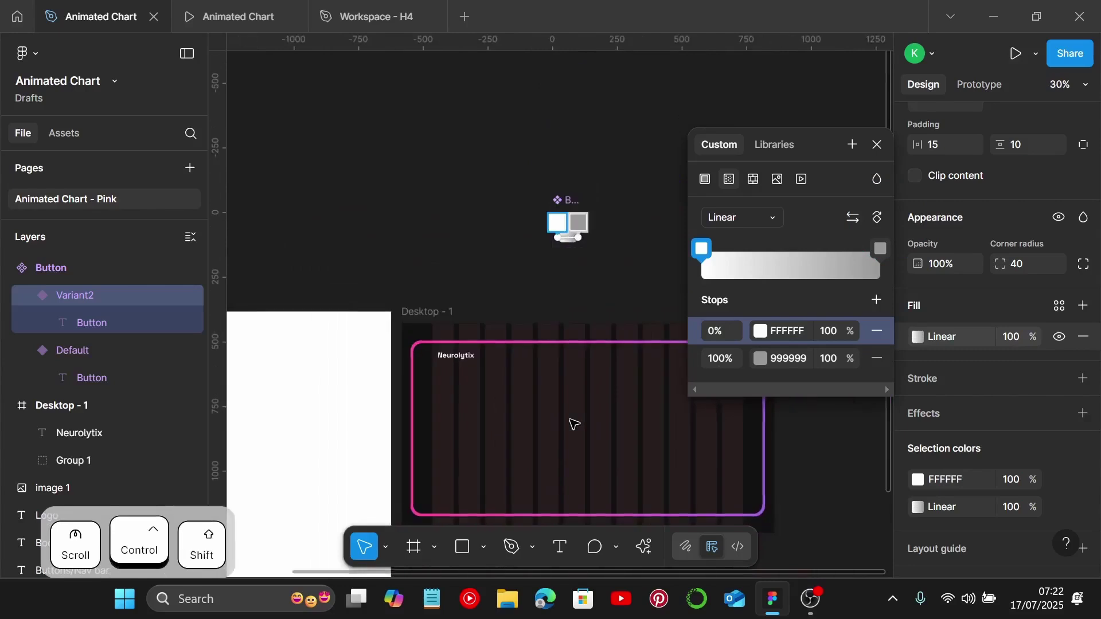
scroll(553, 430, "left", 5)
scroll(496, 441, "up", 3)
left_click(453, 413)
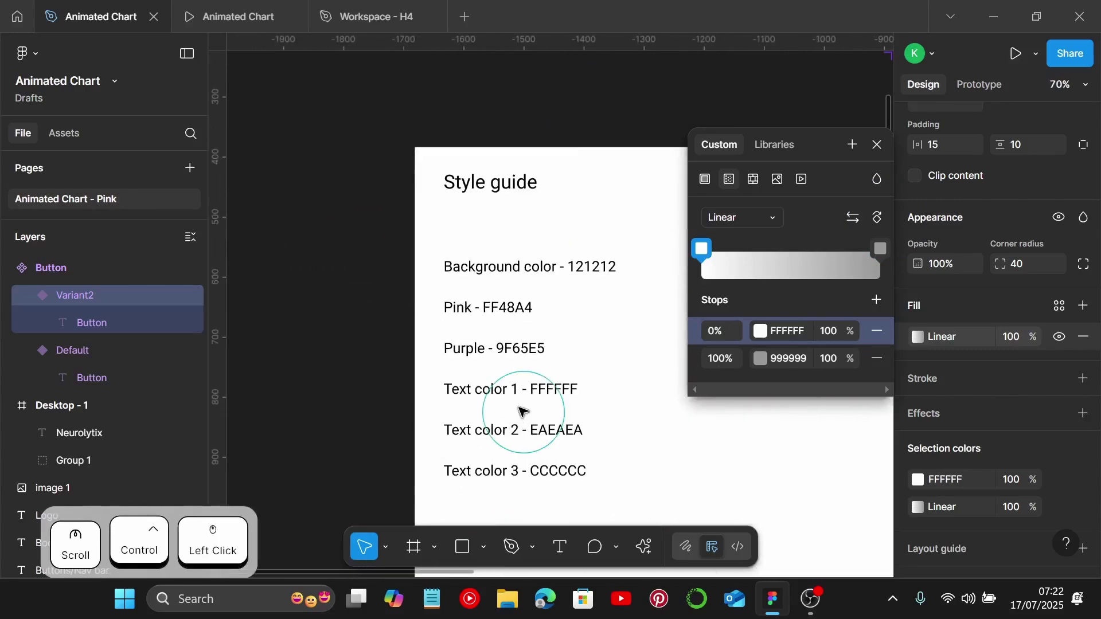
left_click(508, 315)
double_click(508, 314)
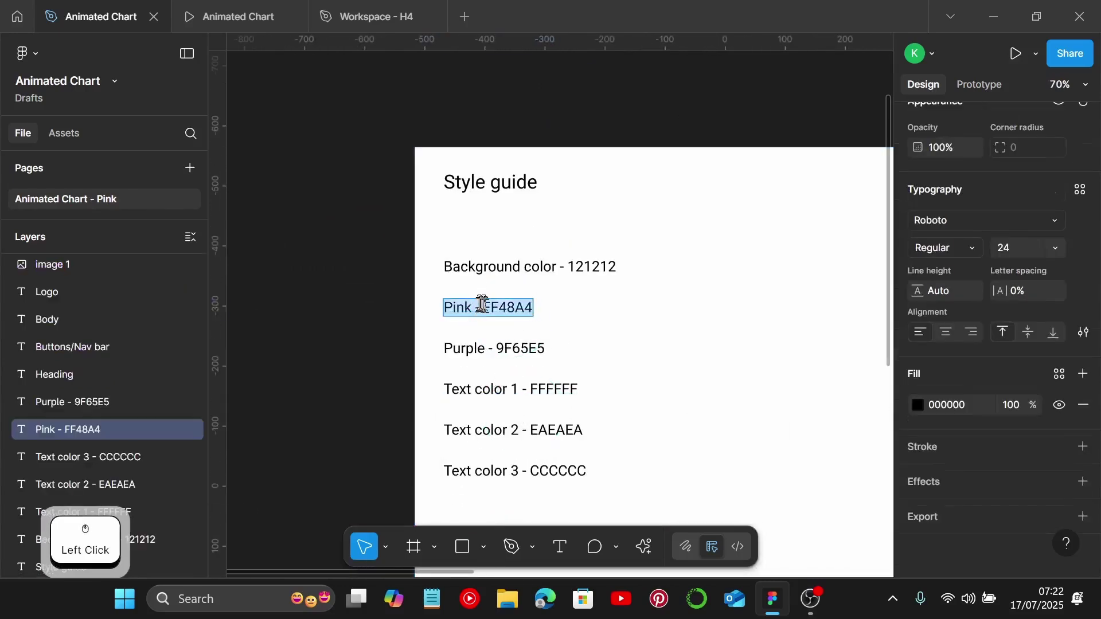
left_click_drag(484, 308, 548, 311)
key("ctrl+c")
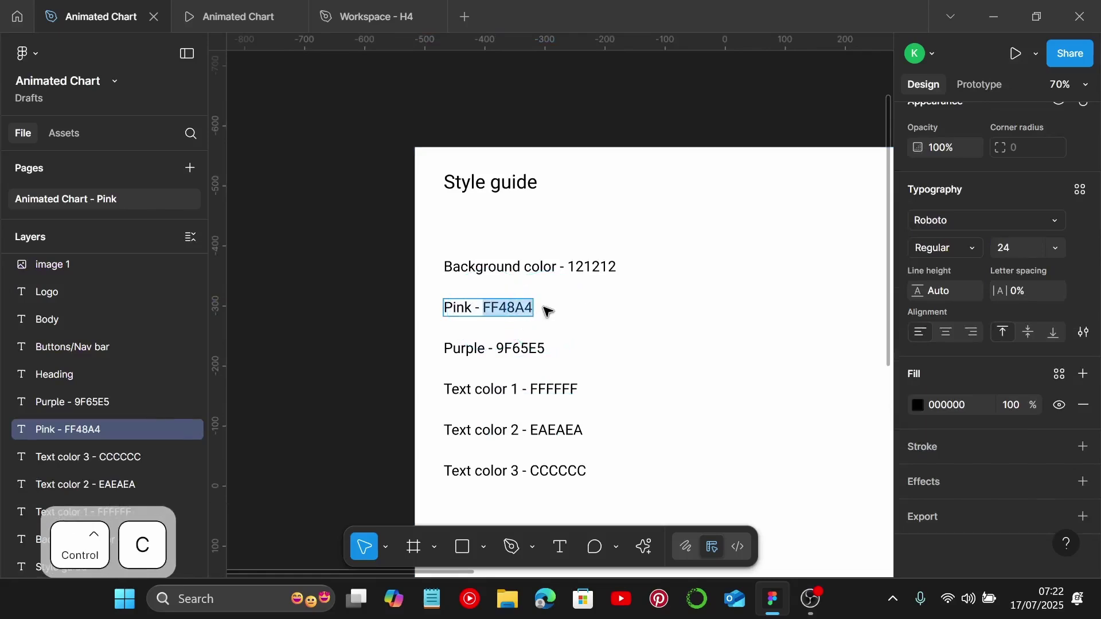
Set the 0% stop of the second Button variant's gradient fill to the copied pink FF48A4
scroll(582, 311, "right", 3)
scroll(585, 312, "down", 3)
scroll(585, 312, "right", 5)
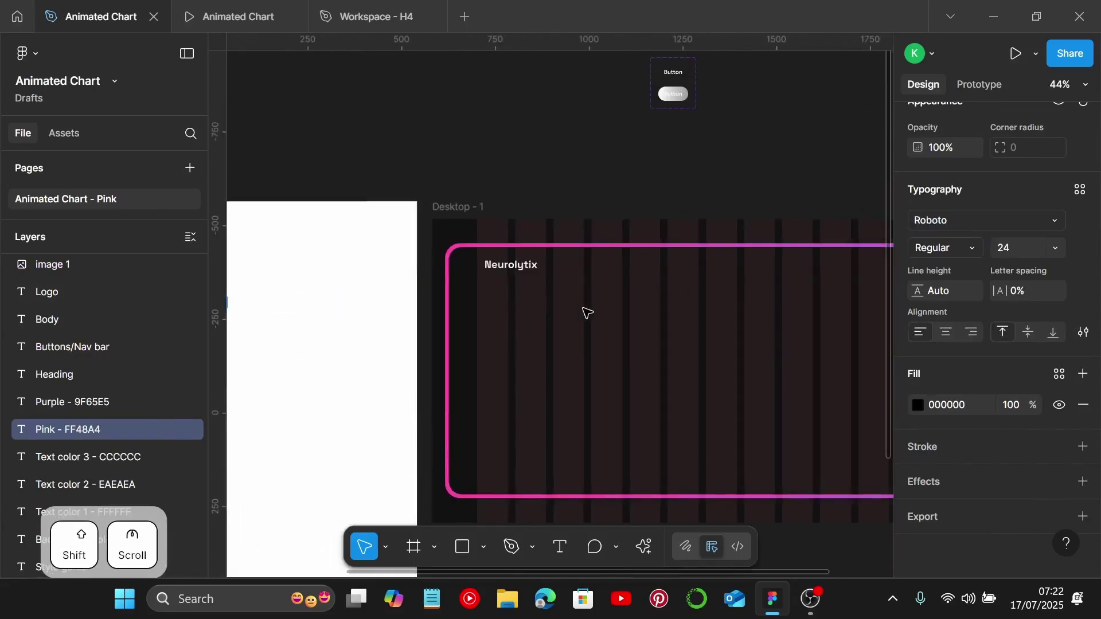
scroll(608, 241, "up", 5)
scroll(686, 426, "up", 3)
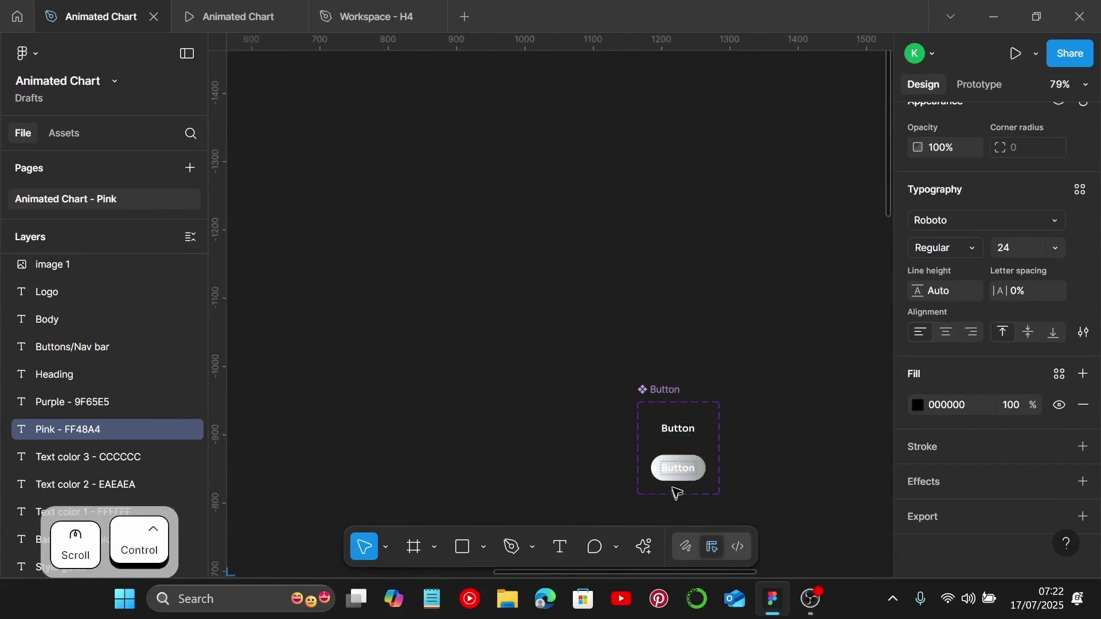
scroll(678, 494, "down", 3)
left_click(672, 374)
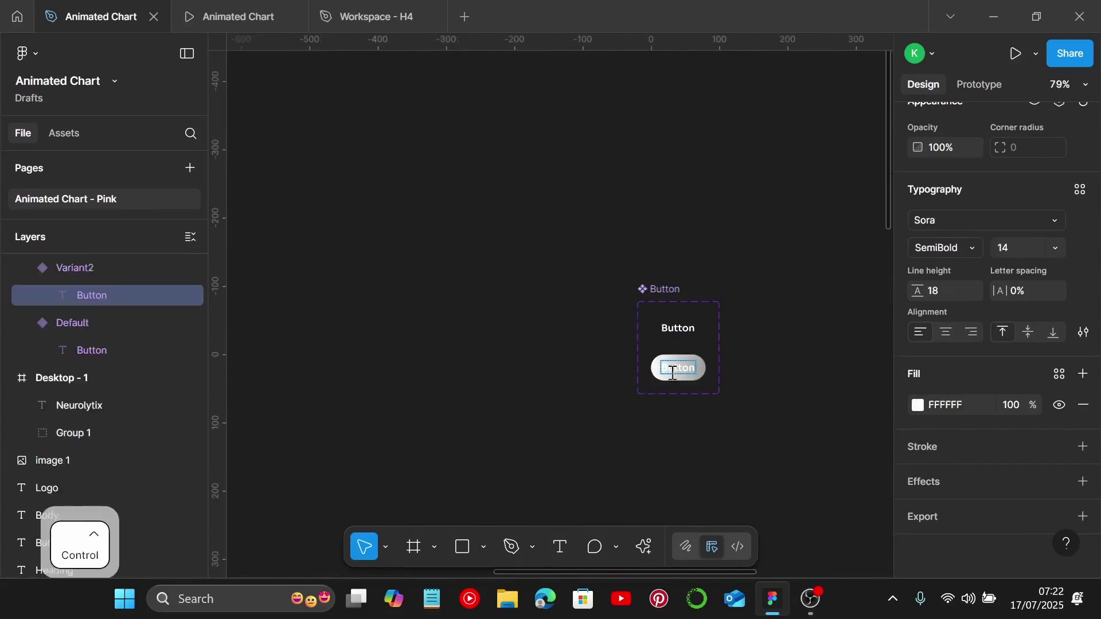
scroll(672, 373, "up", 3, "ctrl")
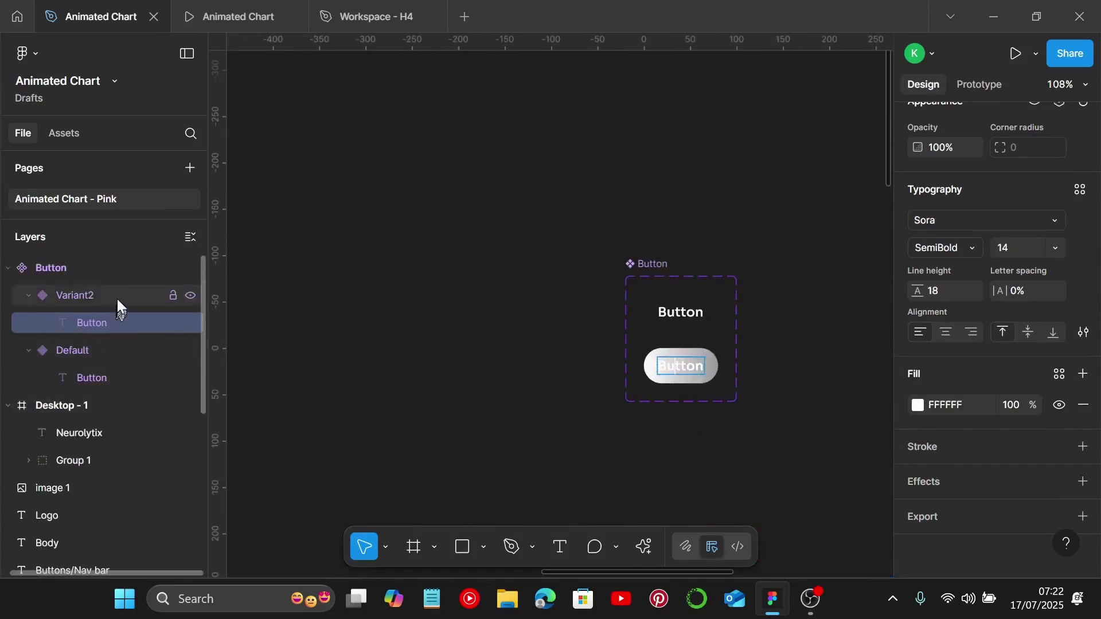
left_click(116, 297)
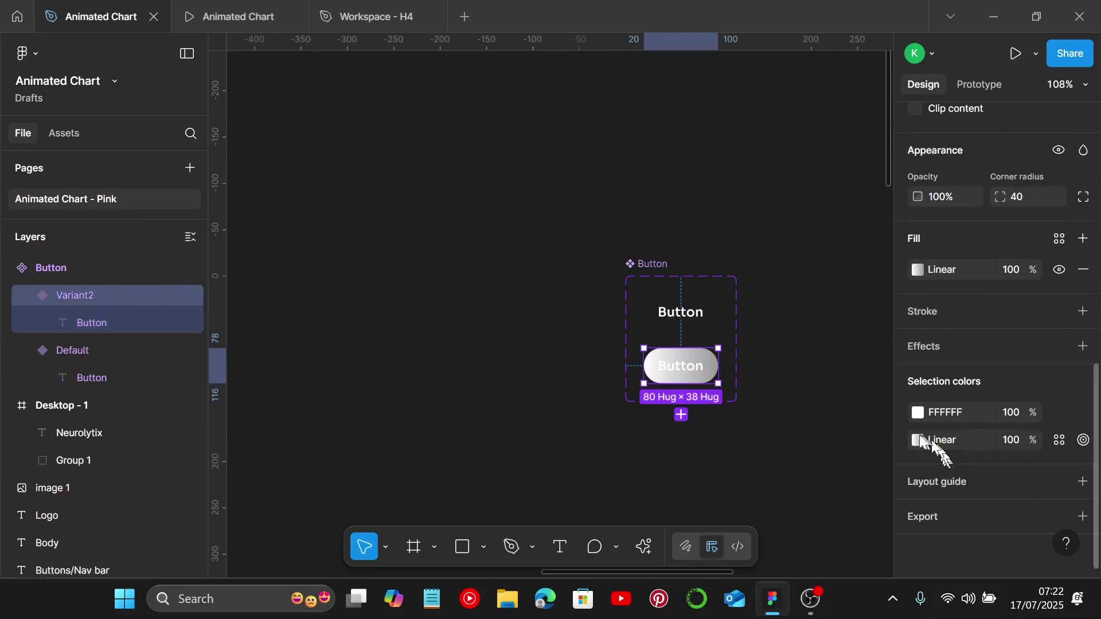
left_click(920, 270)
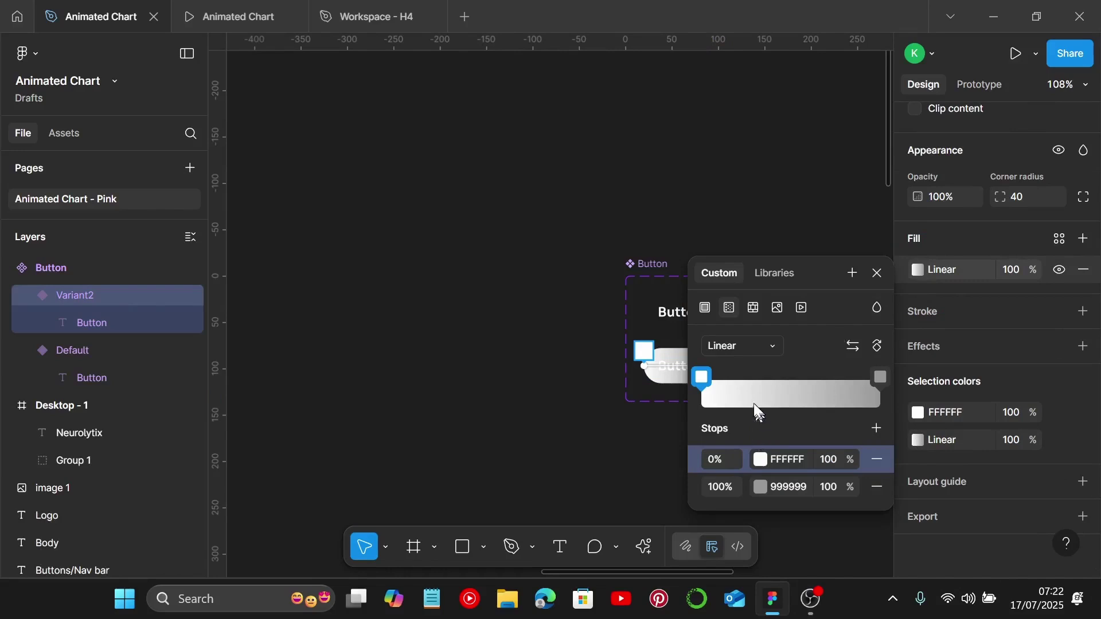
left_click(779, 463)
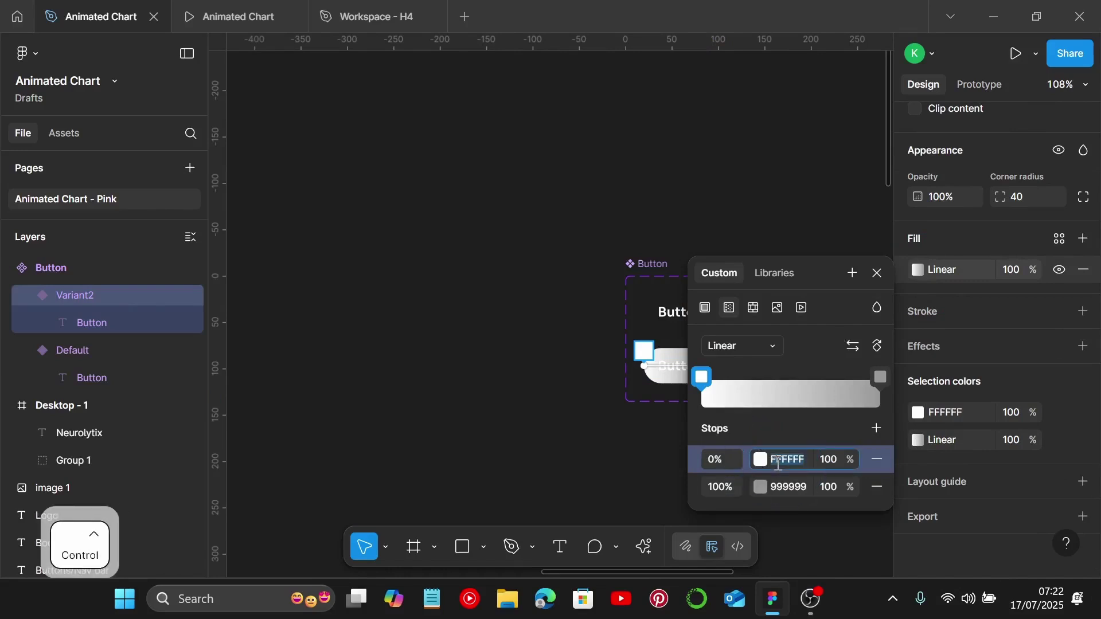
key("ctrl+v")
key("Return")
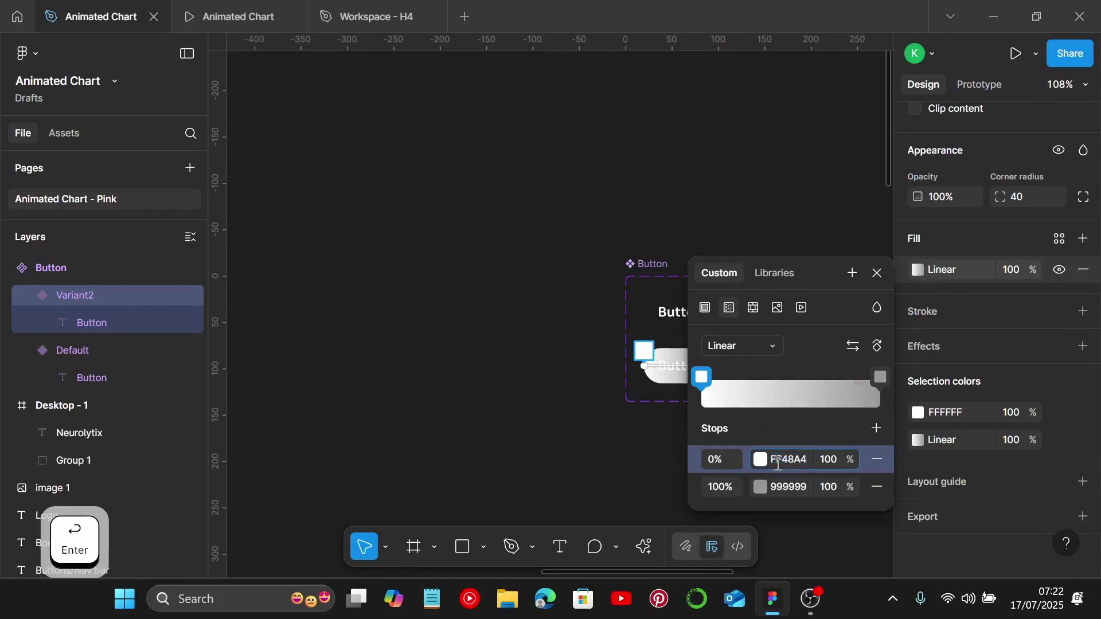
Set the gradient's 100% stop to the page's purple 9F65E5 and close the fill settings
left_click(766, 487)
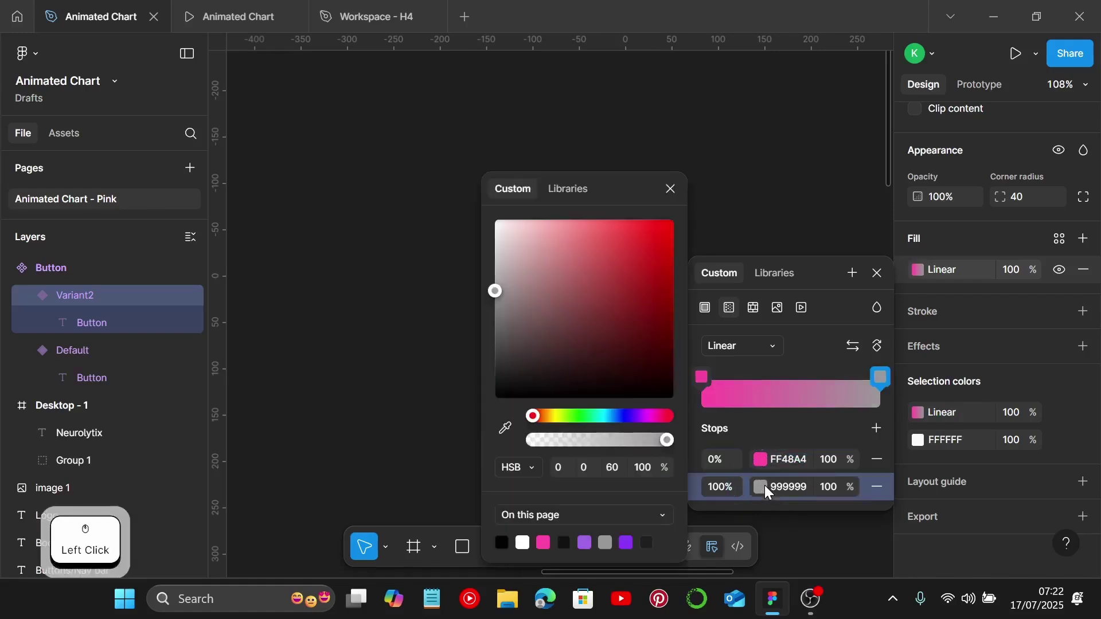
left_click(585, 541)
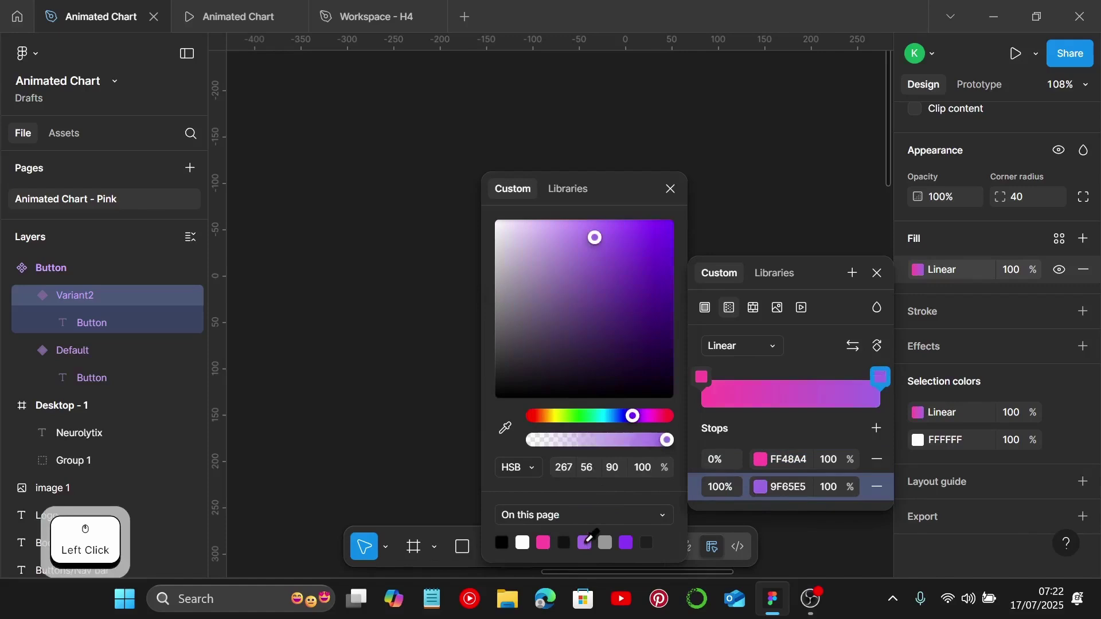
left_click(877, 275)
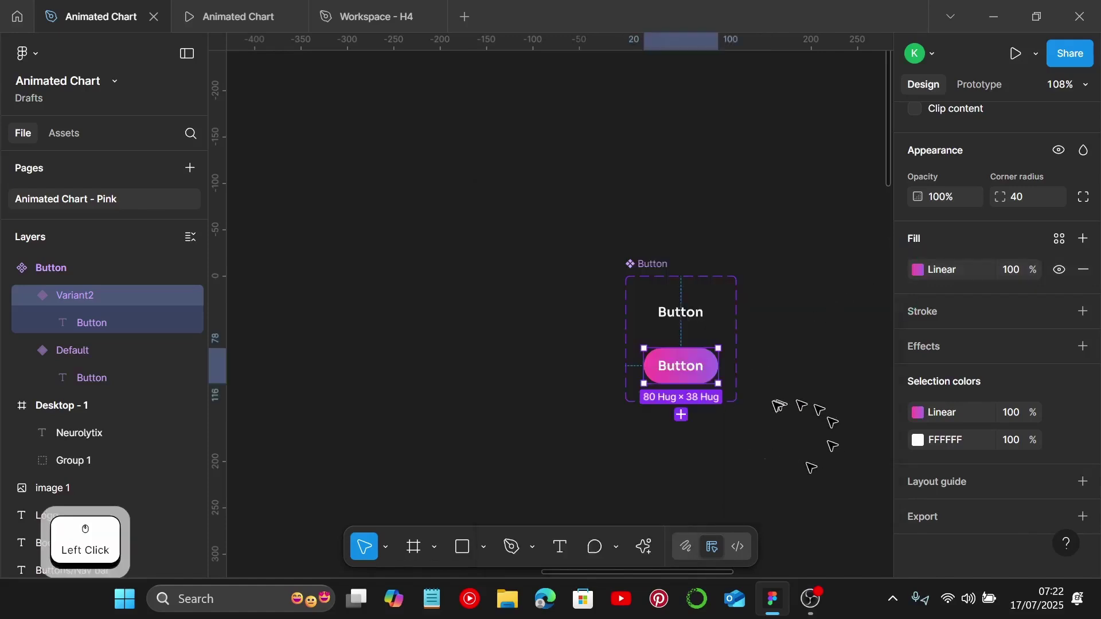
Add a third Button variant and change its fill from the gradient to solid pink FF48A4
scroll(748, 473, "down", 3)
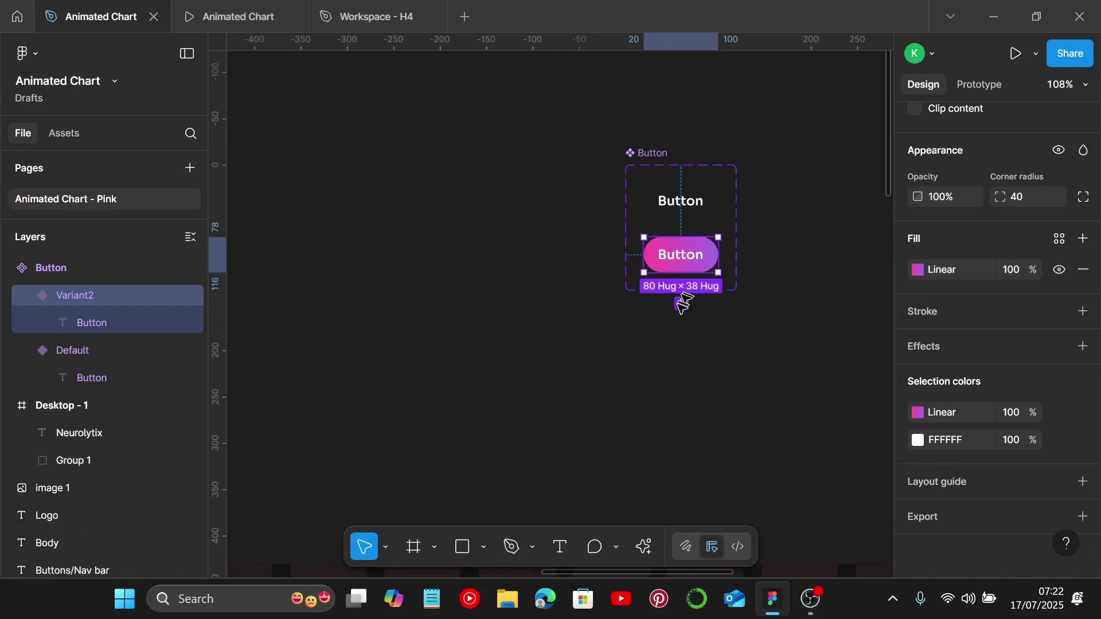
left_click(682, 304)
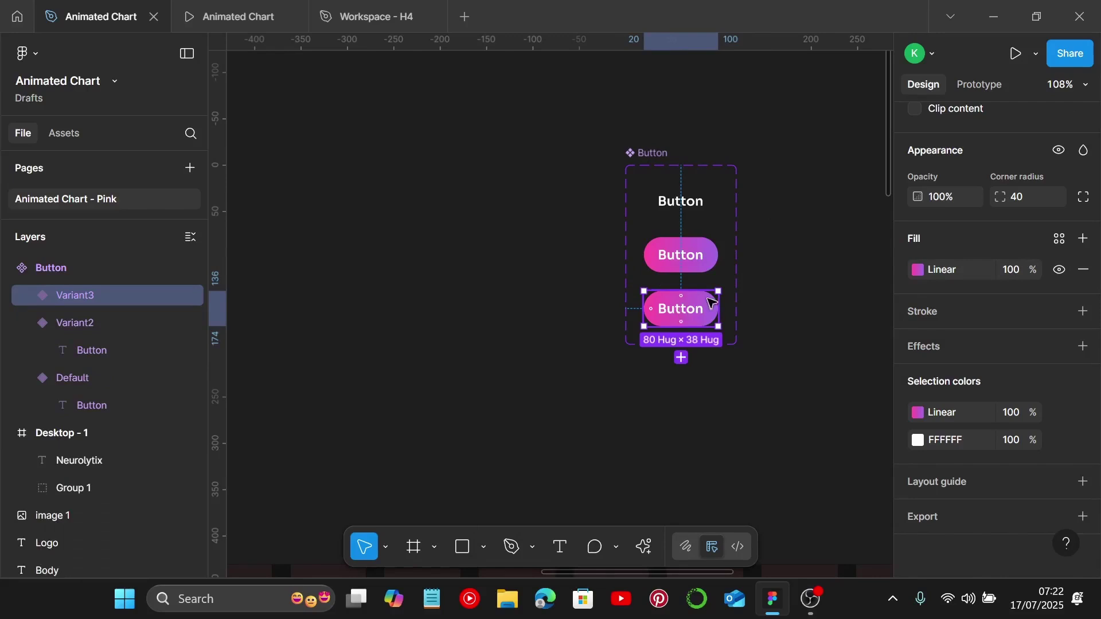
left_click(920, 270)
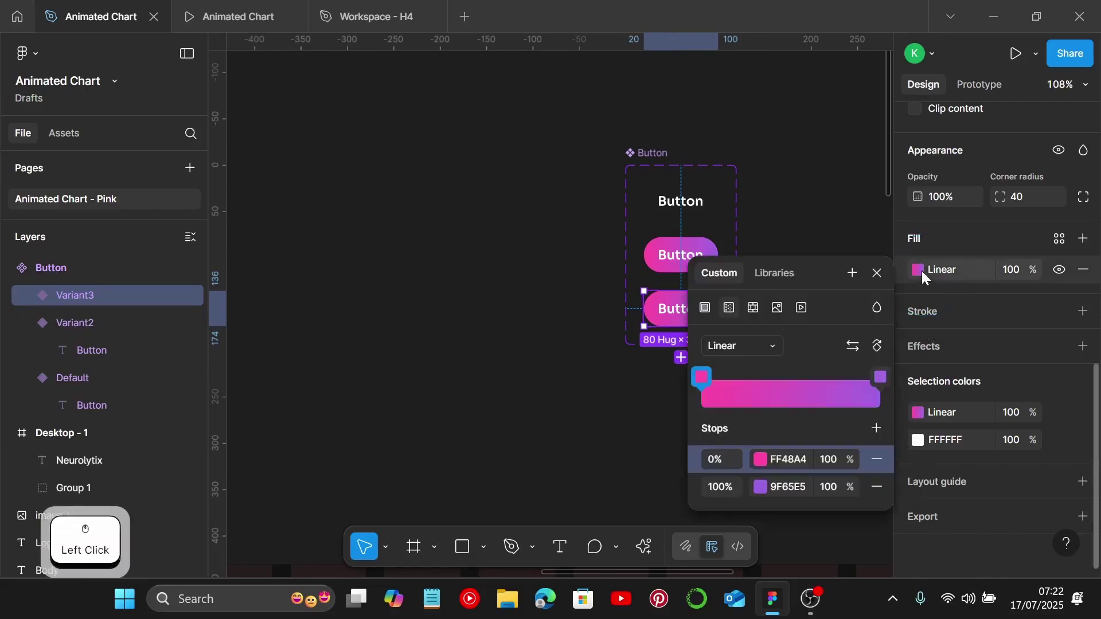
left_click(704, 308)
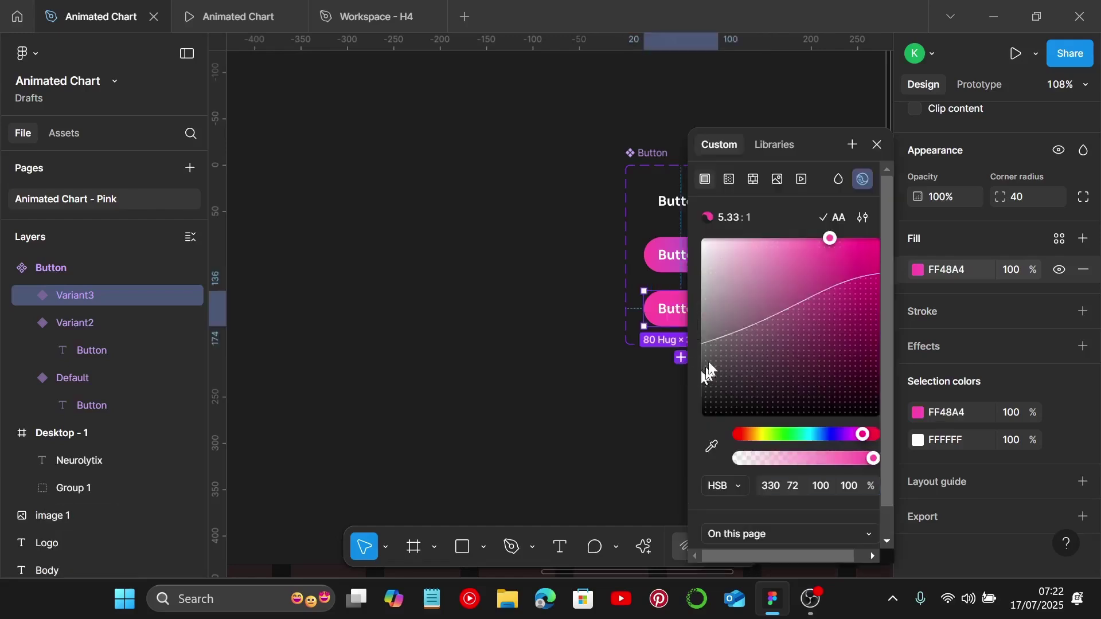
scroll(663, 338, "right", 5)
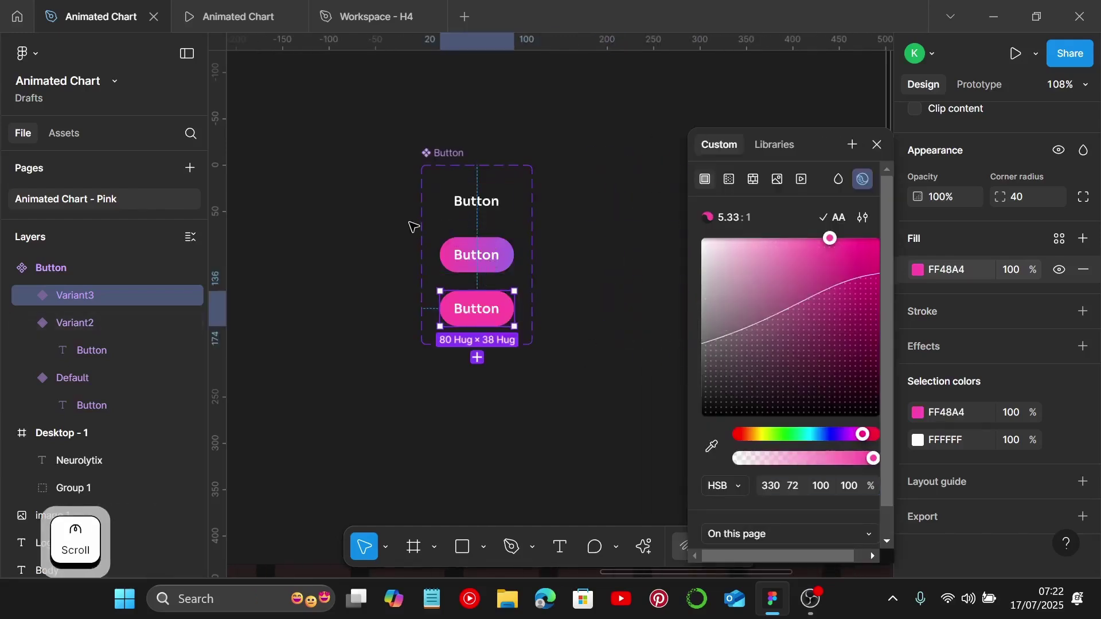
left_click(878, 144)
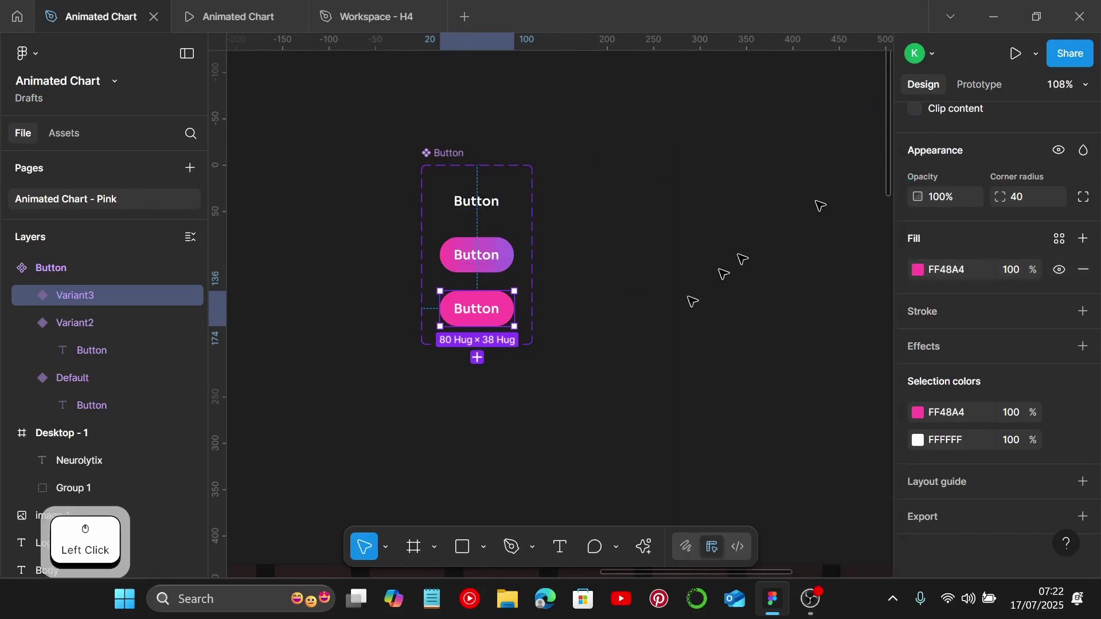
Place an instance of the file's Button component from the local assets inside the upper part of the Desktop - 1 frame
scroll(647, 302, "down", 5, "ctrl")
scroll(678, 315, "down", 5)
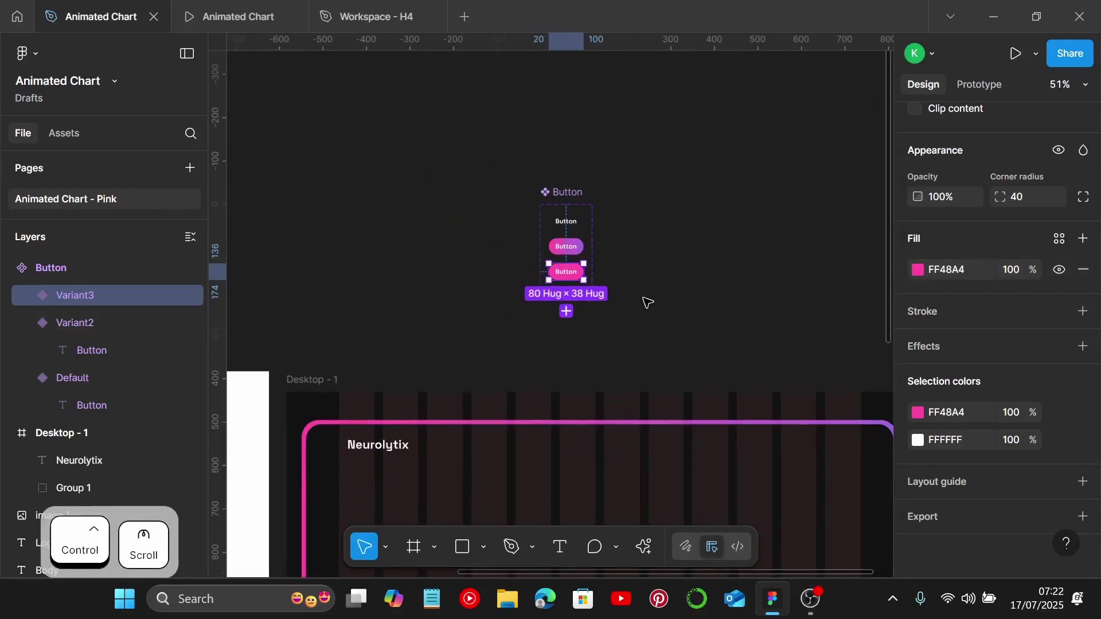
scroll(654, 287, "up", 4, "ctrl")
scroll(333, 170, "left", 5)
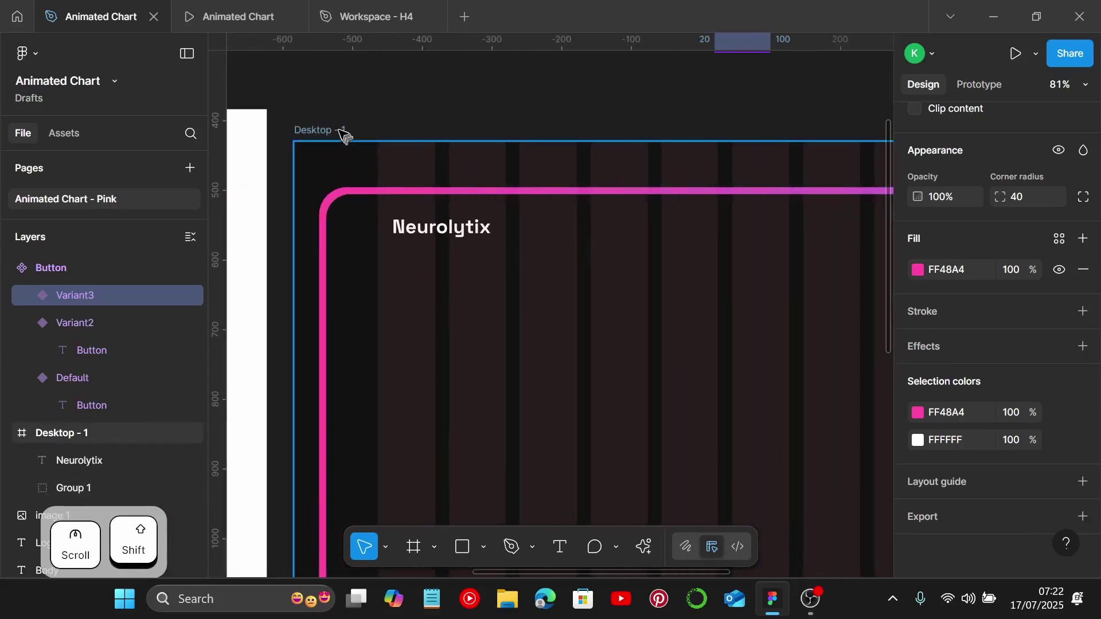
left_click(339, 130)
scroll(561, 294, "right", 10)
scroll(561, 294, "right", 4)
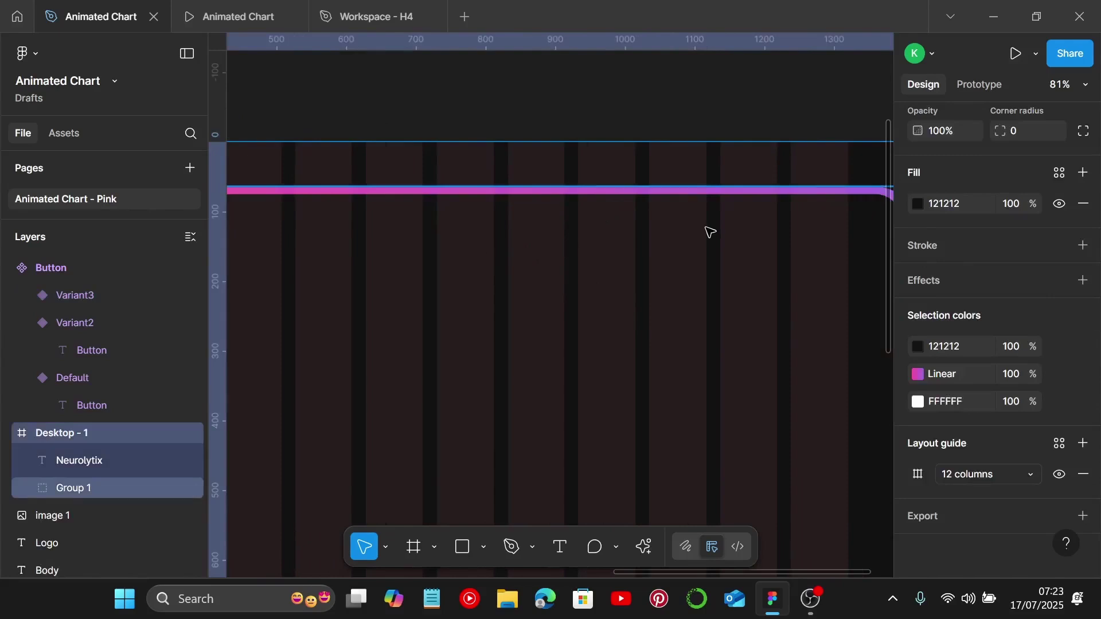
scroll(707, 234, "down", 1, "ctrl")
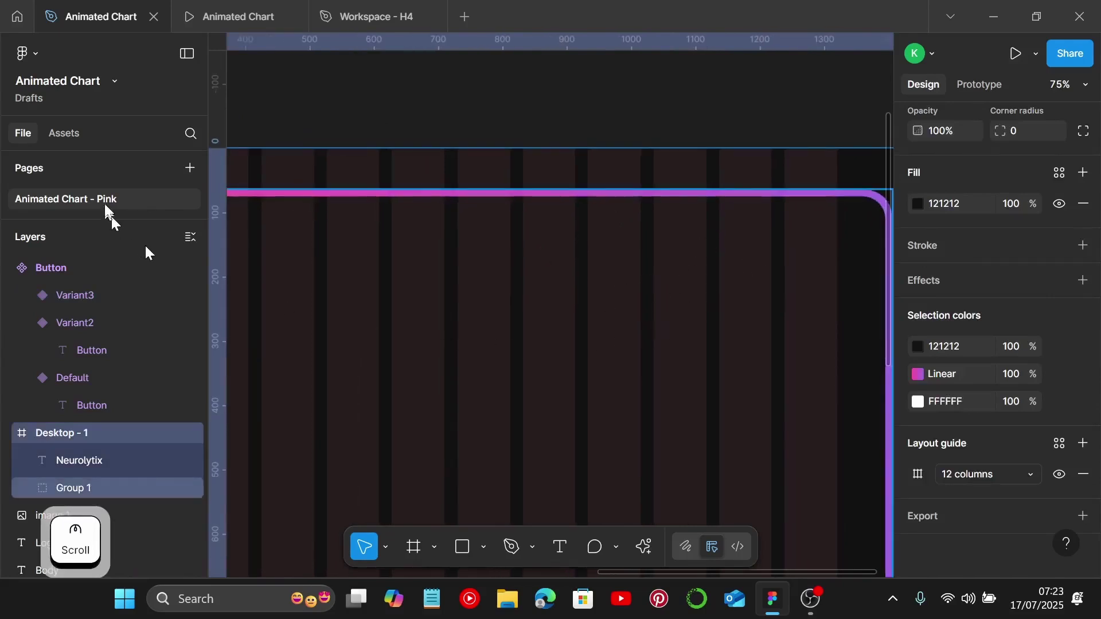
left_click(73, 132)
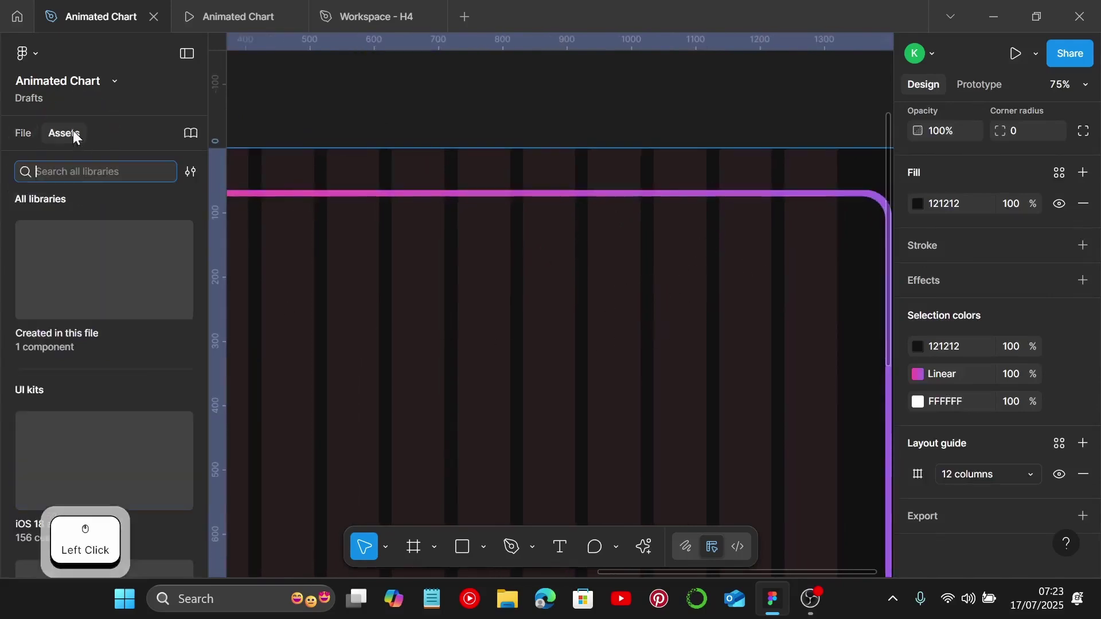
left_click(193, 174)
left_click(223, 243)
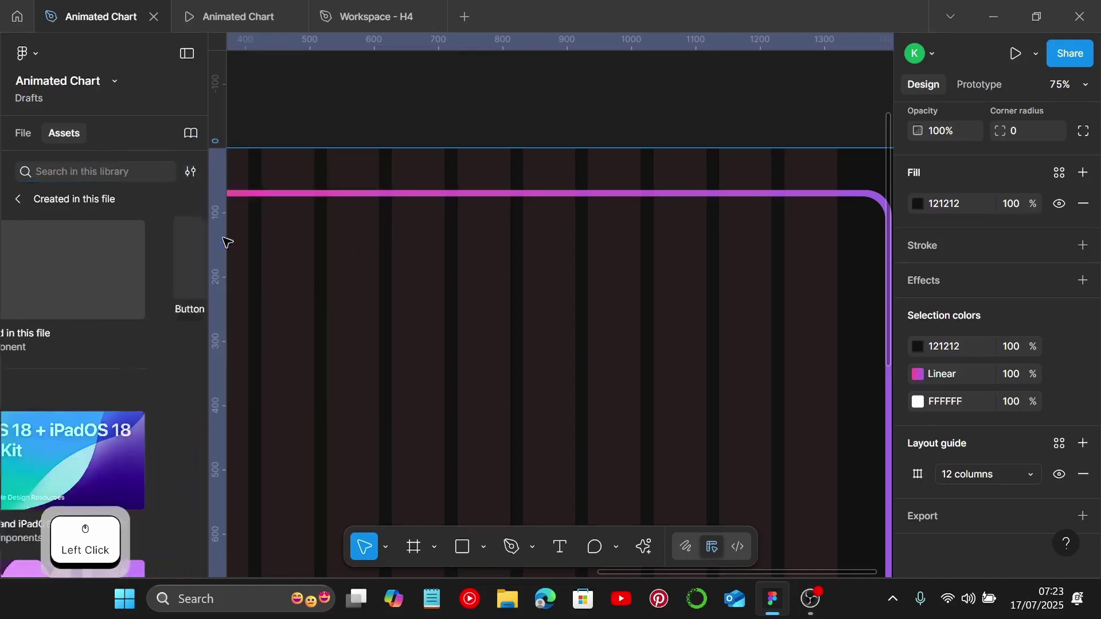
left_click(48, 279)
left_click(85, 372)
left_click_drag(72, 226, 480, 238)
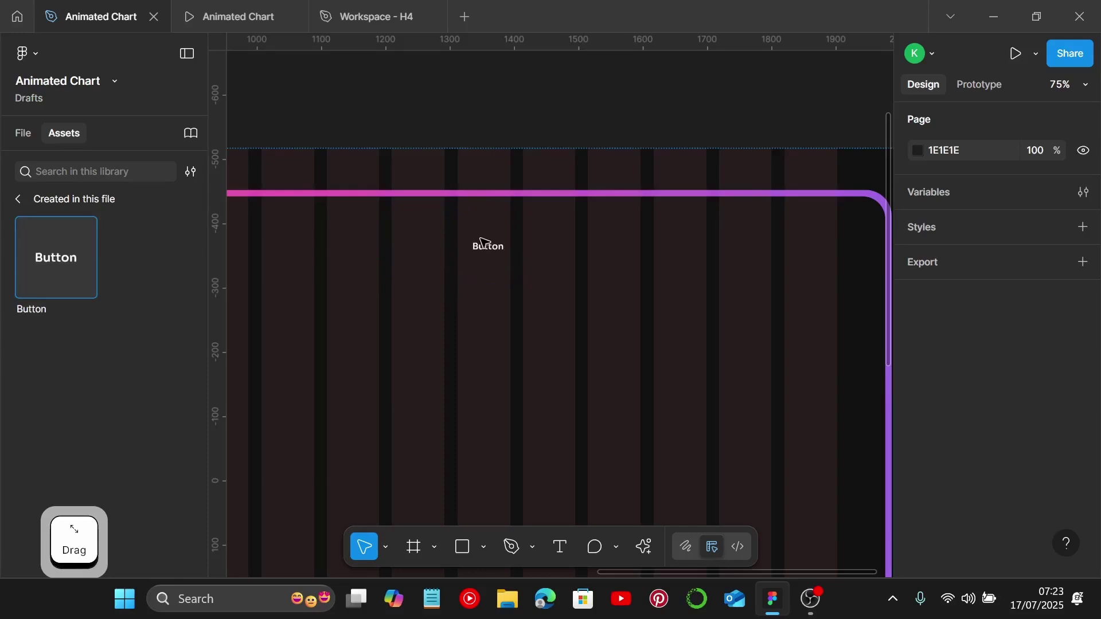
left_click(21, 133)
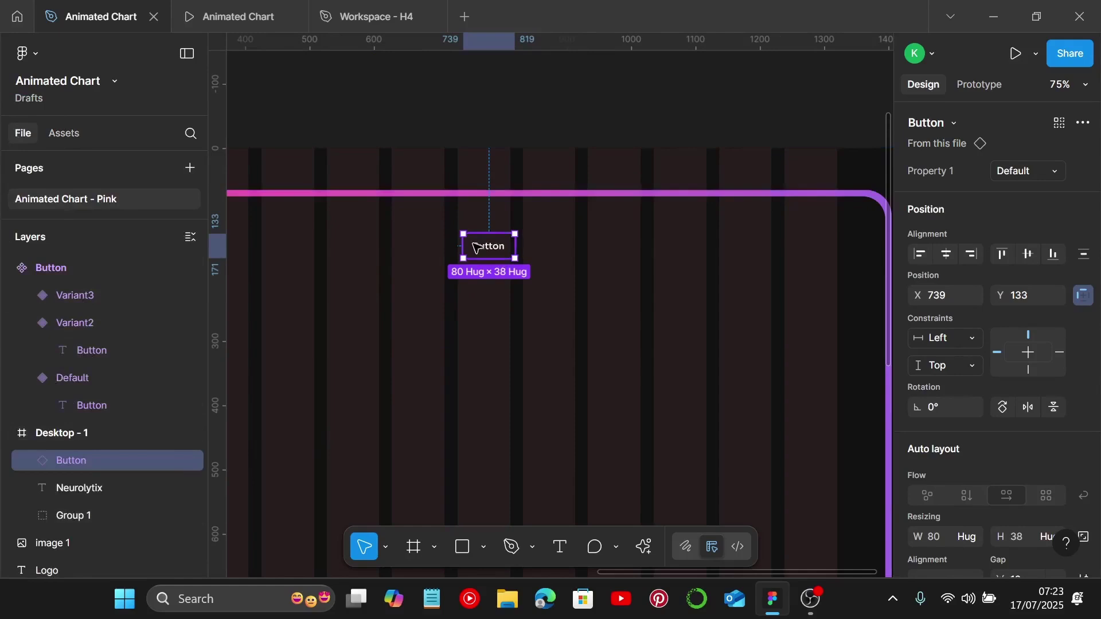
Duplicate the Button instance horizontally across the header to make a level row of six buttons
scroll(469, 248, "up", 4, "ctrl")
left_click(494, 241)
key("shift")
left_click_drag(496, 244, 611, 255)
scroll(611, 255, "right", 6)
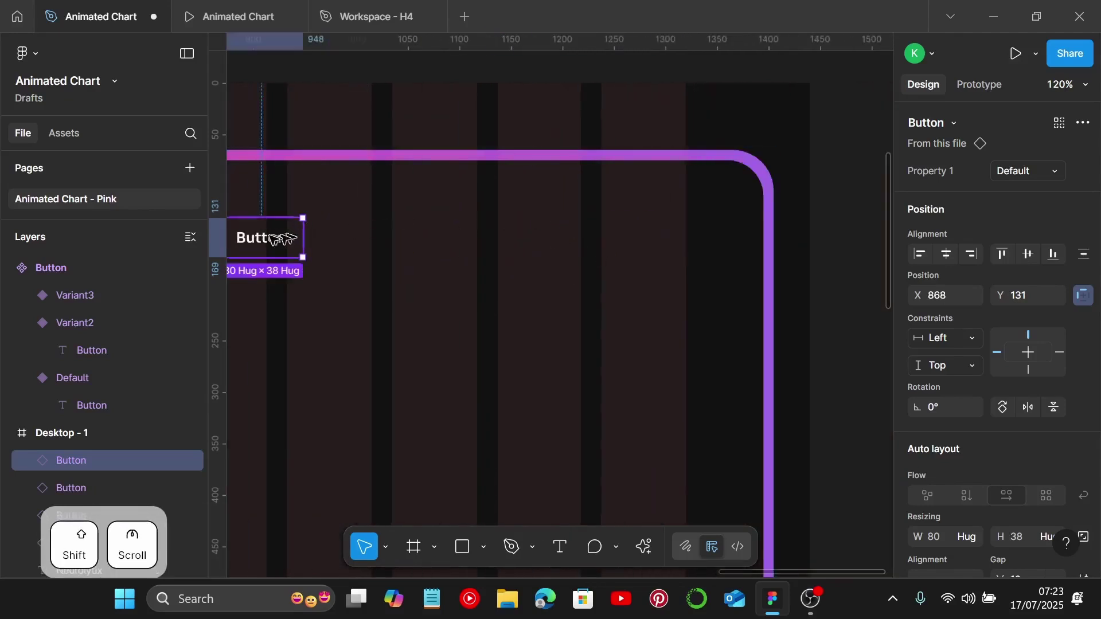
left_click_drag(275, 238, 401, 240)
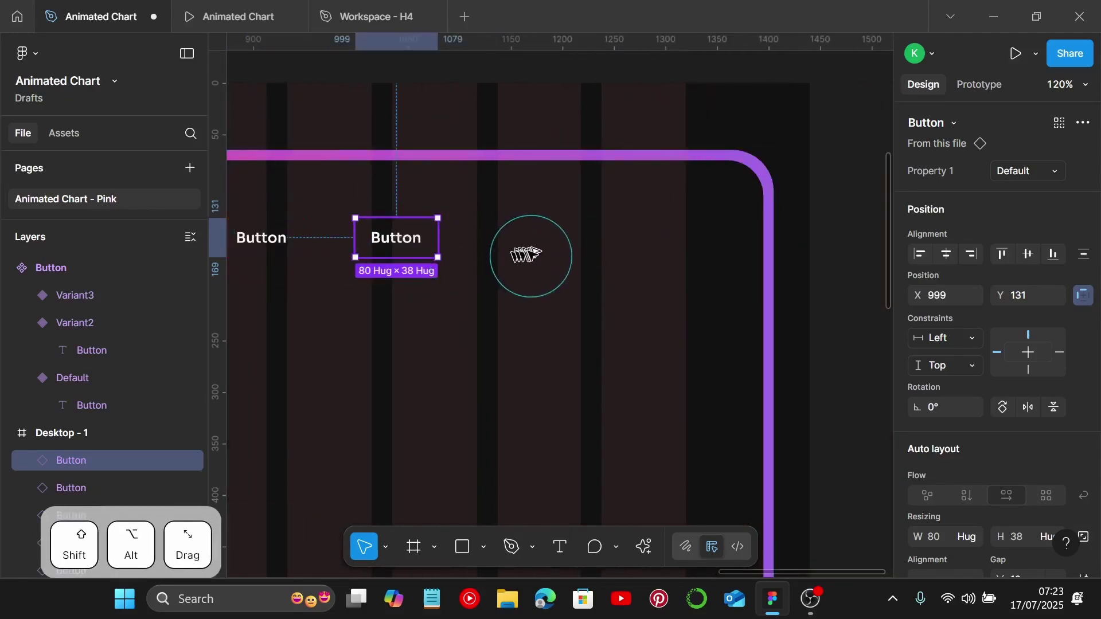
left_click_drag(539, 254, 536, 252)
Change the labels of the first two header buttons to Product and Solutions
scroll(565, 263, "left", 6)
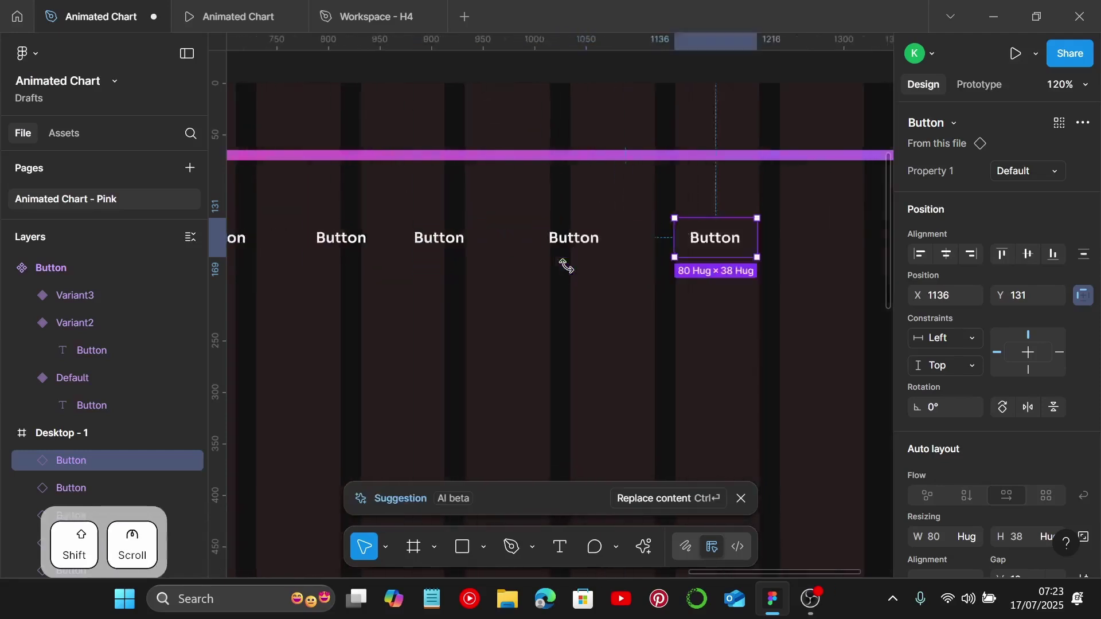
scroll(570, 270, "left", 1)
left_click(634, 238)
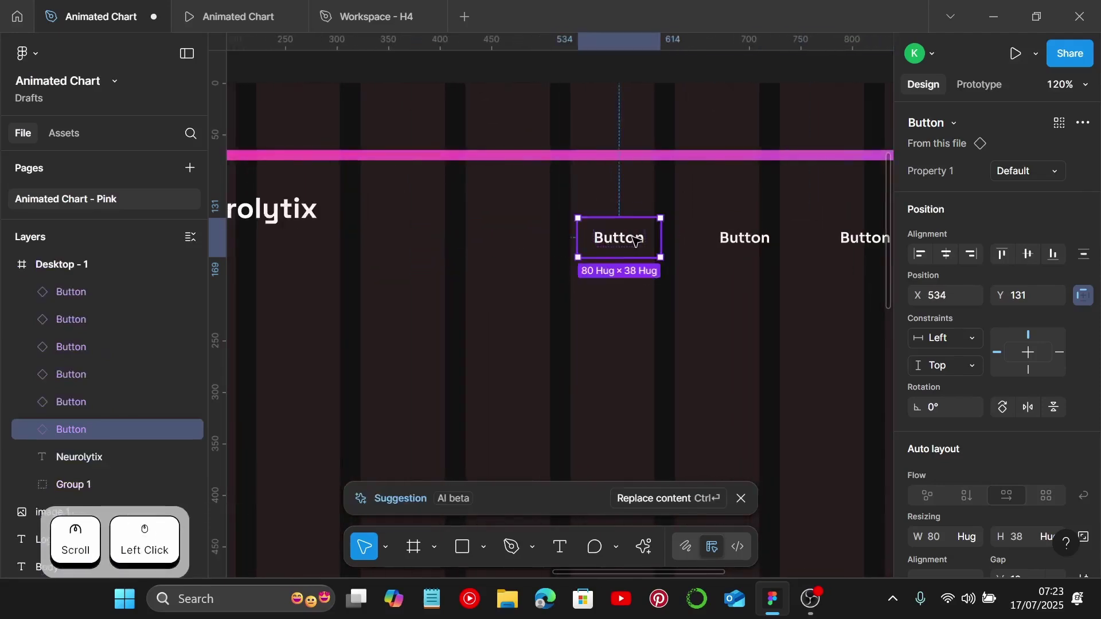
left_click(634, 239)
left_click(634, 240)
left_click(634, 240)
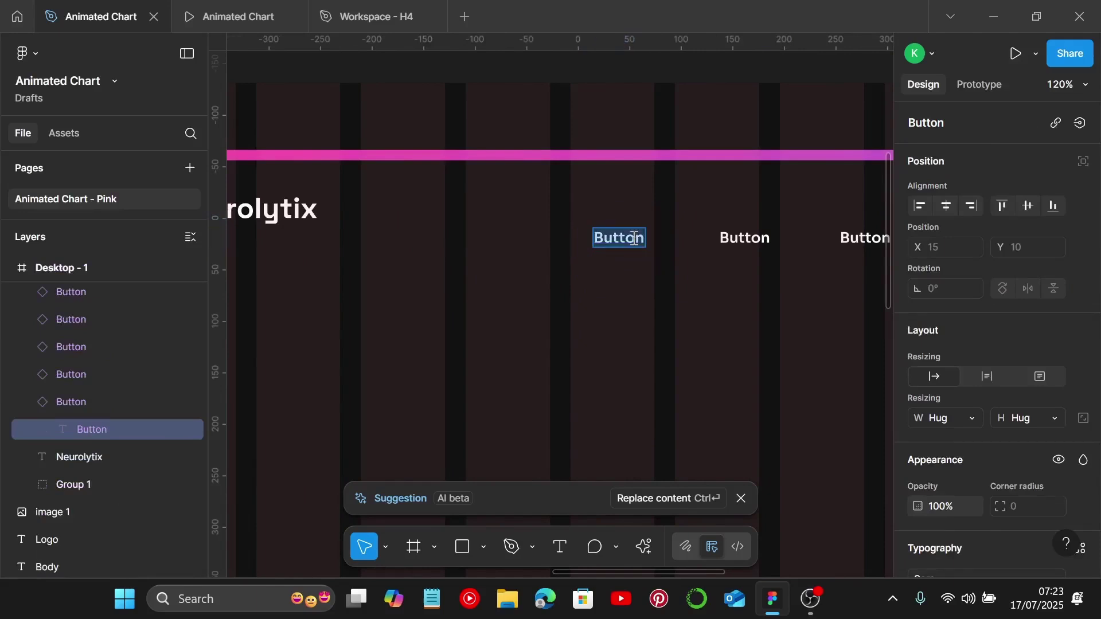
type("Product")
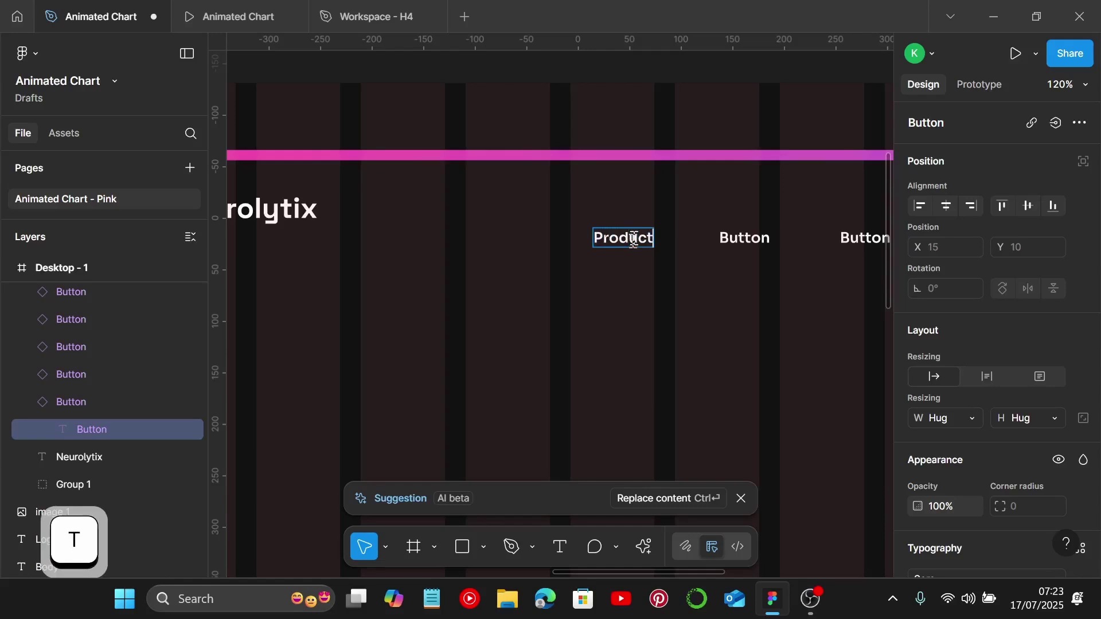
left_click(743, 238)
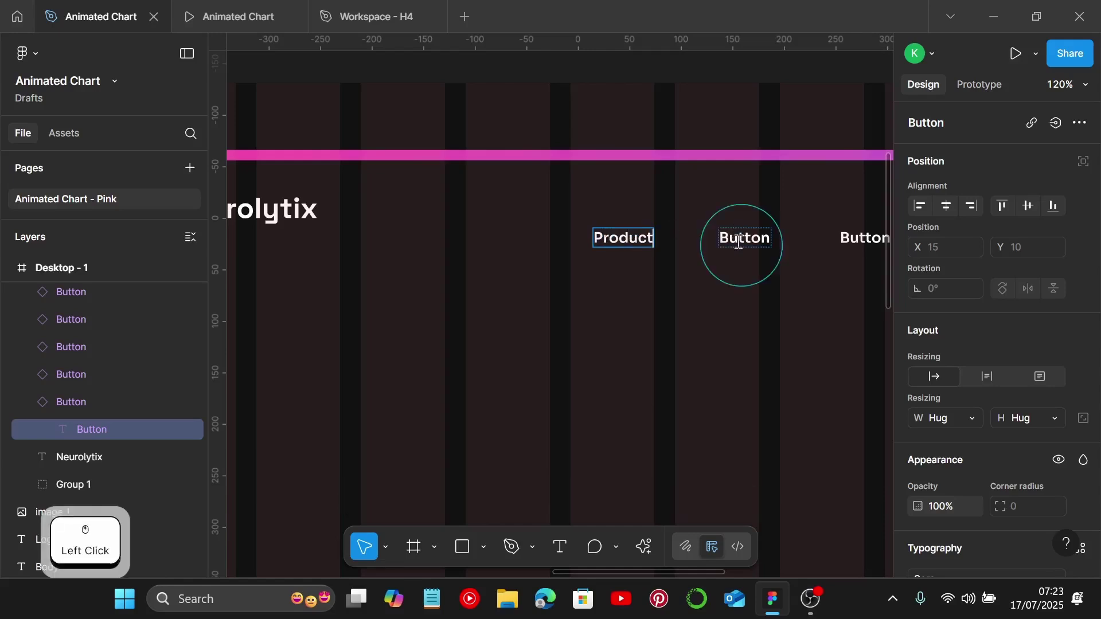
type("Soluti")
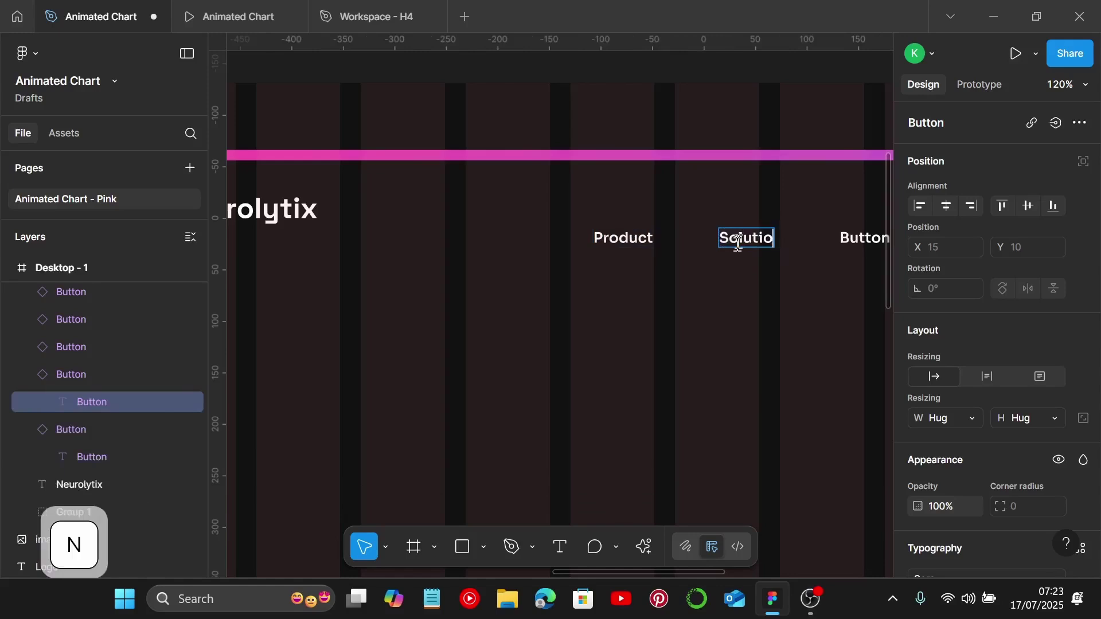
type("ons")
Change the labels of the third and fourth header buttons to Pricing and Resources
scroll(738, 244, "right", 5)
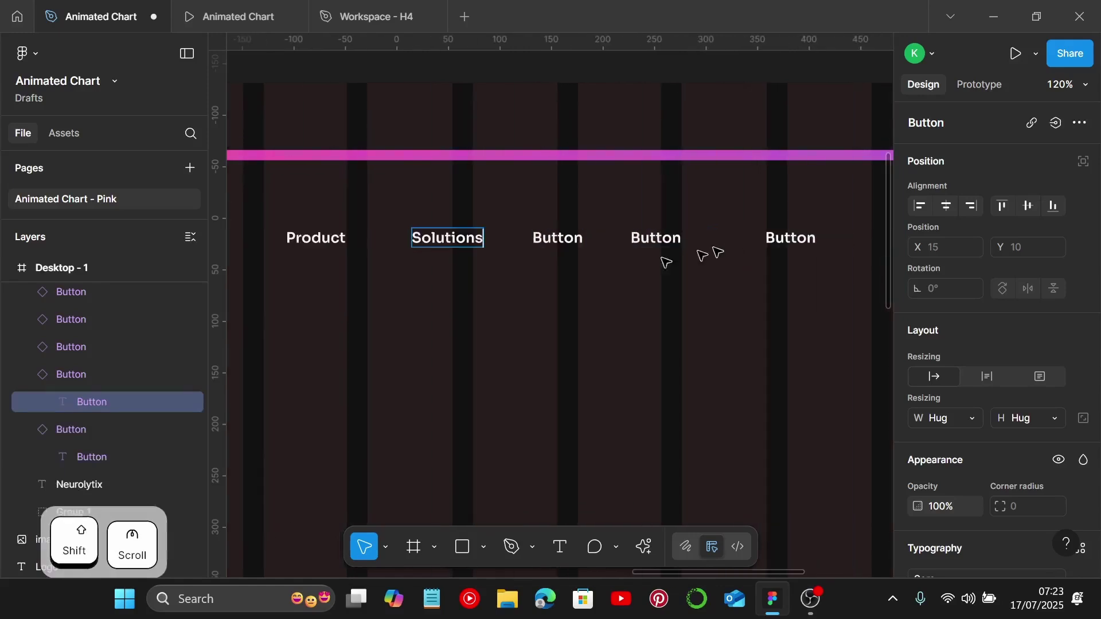
left_click(568, 240)
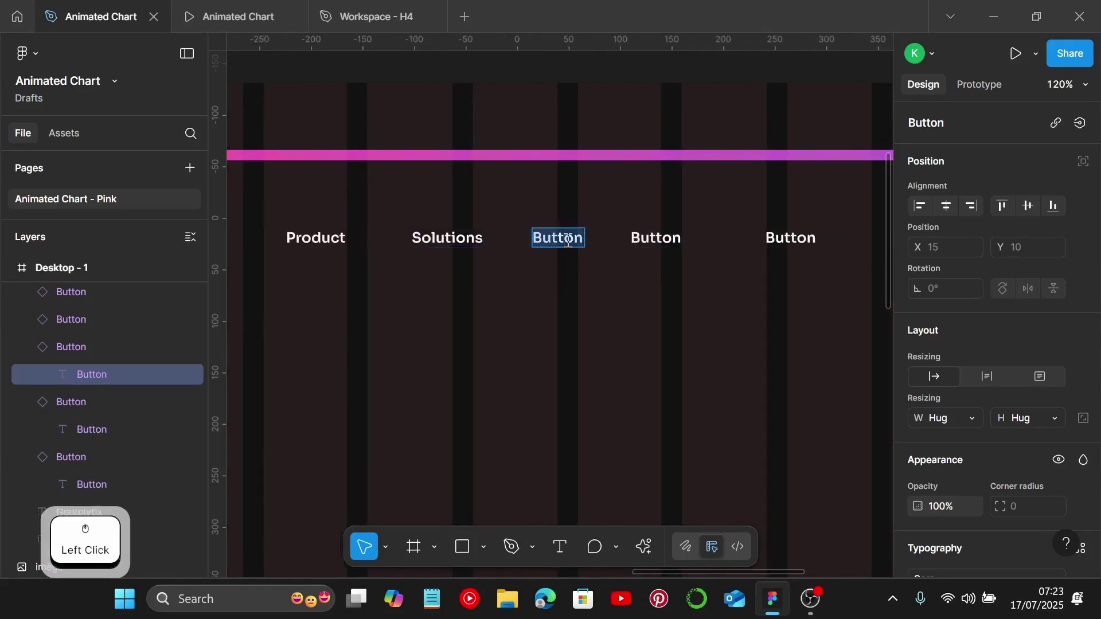
type("Pricing")
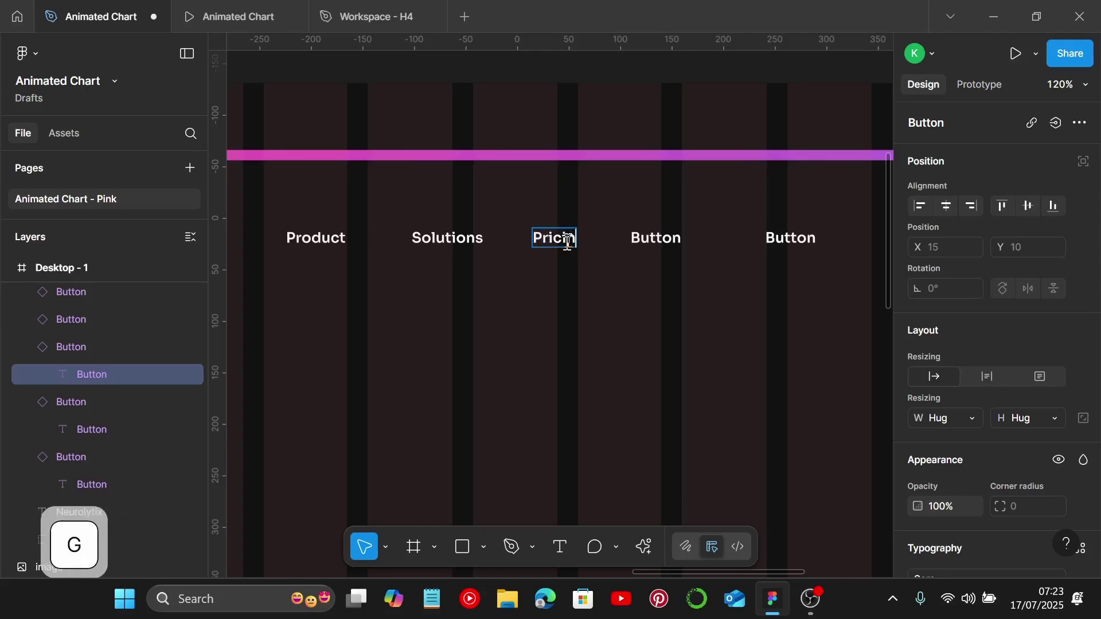
left_click(640, 235)
key("Return")
key("shift+Return")
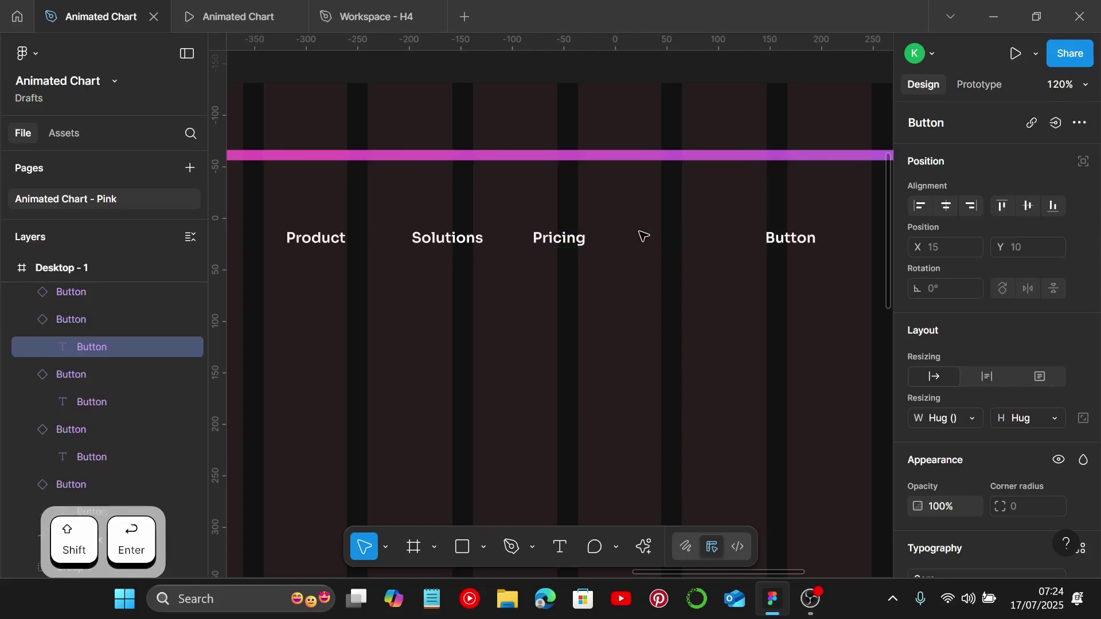
key("ctrl+z")
type("Ple")
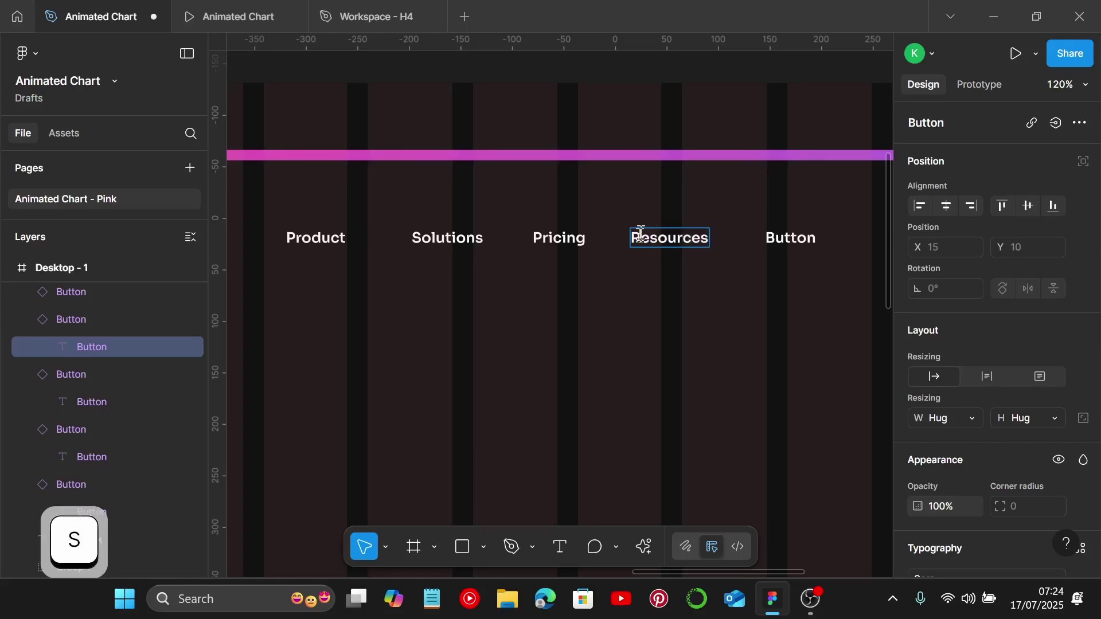
Change the labels of the last two header buttons to About Us and Contact
left_click(773, 239)
type("b")
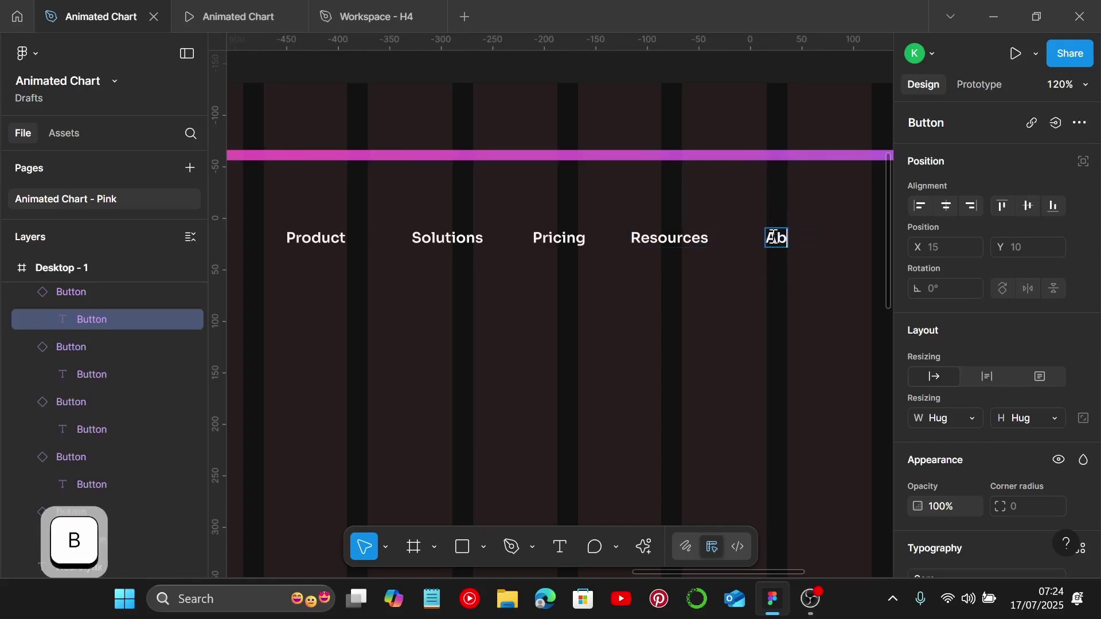
type("out Us")
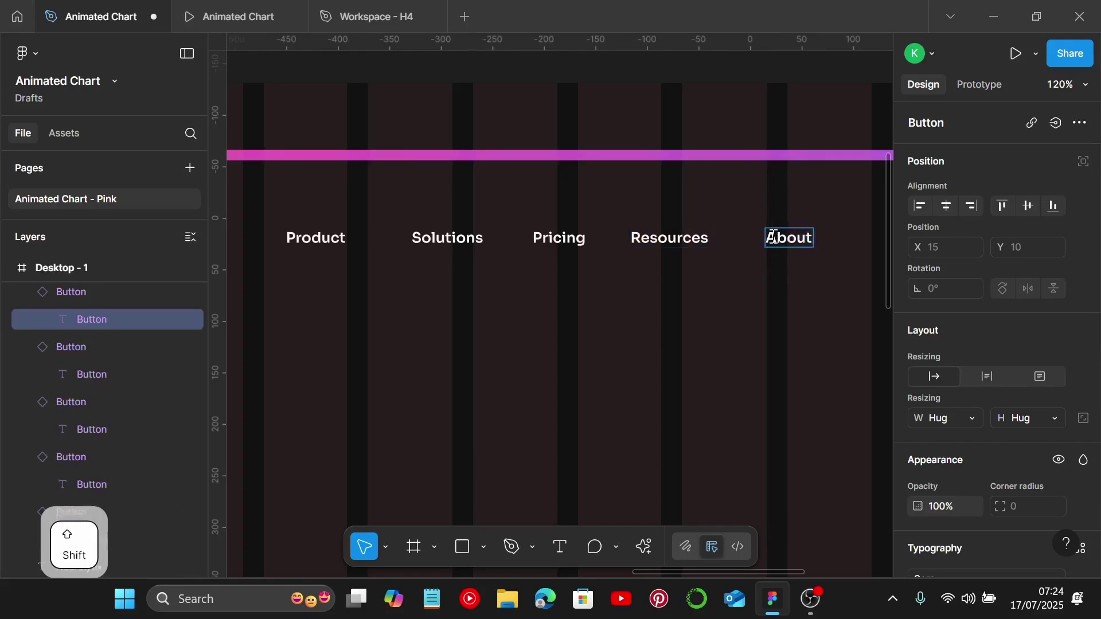
scroll(749, 253, "right", 5)
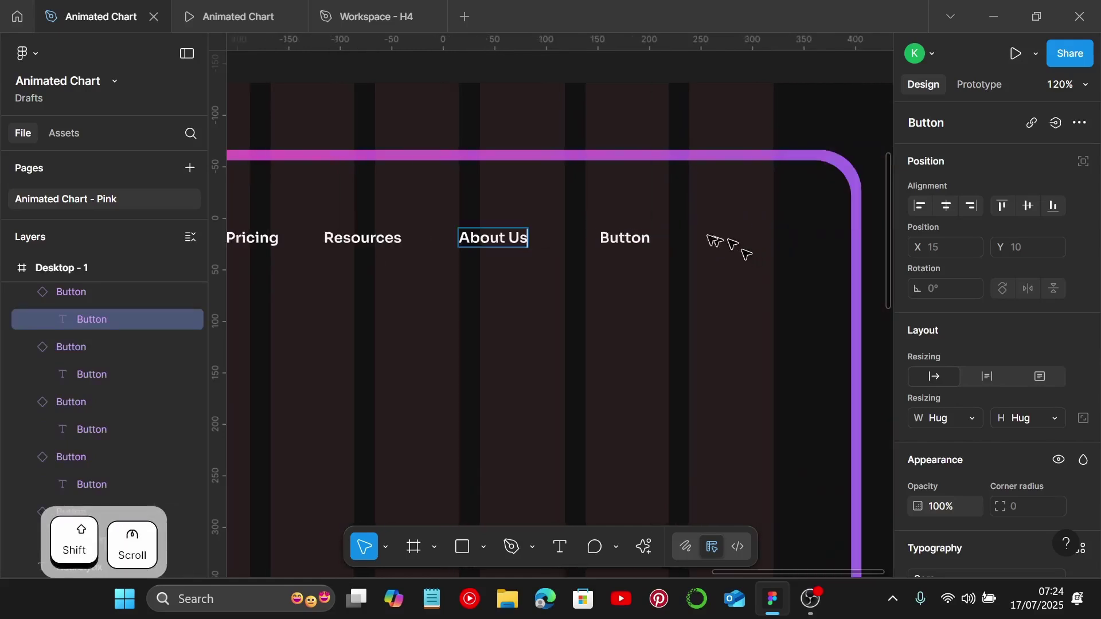
double_click(616, 245)
type("V")
key("BackSpace")
type("Contact")
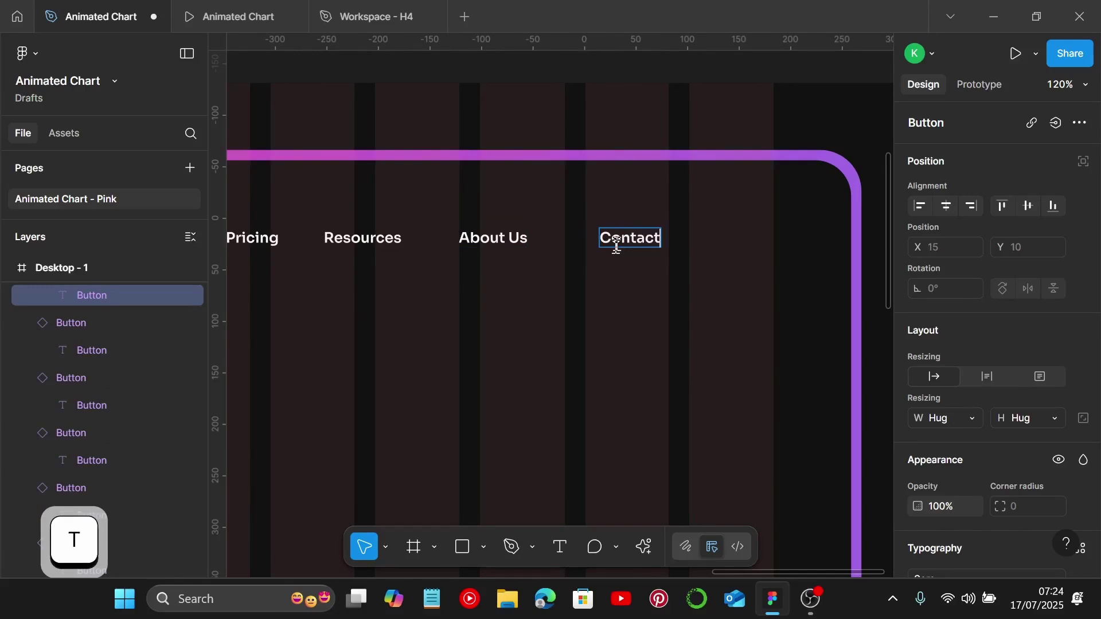
key("Escape")
left_click(719, 292)
Wrap the six header buttons from Product to Contact in one horizontal auto layout
scroll(717, 293, "down", 5, "ctrl")
scroll(724, 278, "up", 3, "ctrl")
left_click(754, 259, "shift")
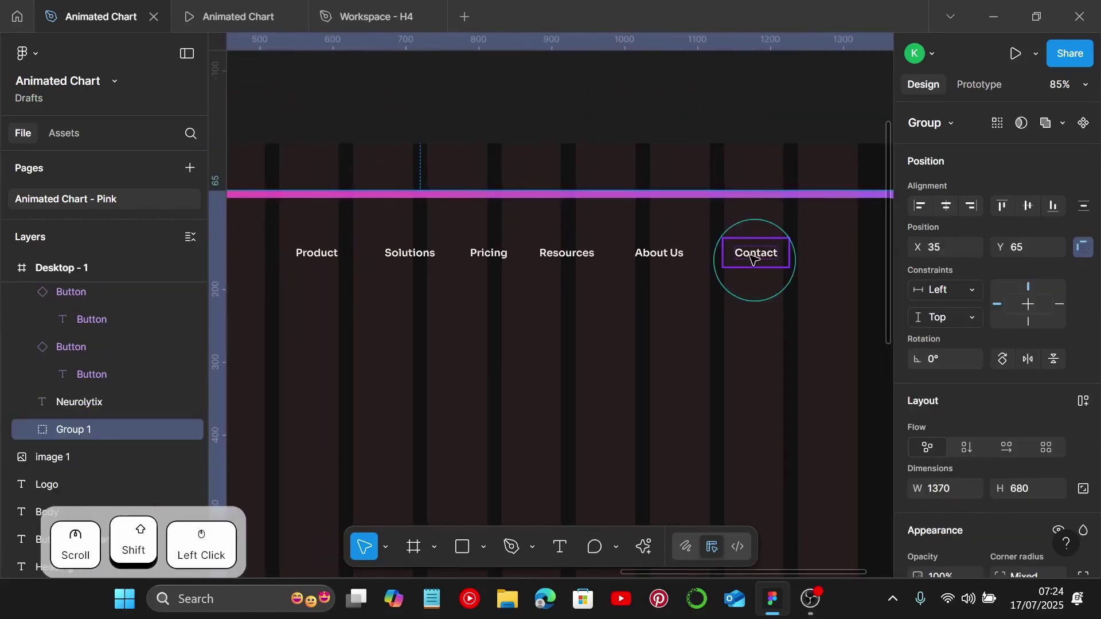
left_click(663, 256, "shift")
left_click(551, 265, "shift")
left_click(489, 252, "shift")
left_click(418, 261, "shift")
left_click(338, 256, "shift")
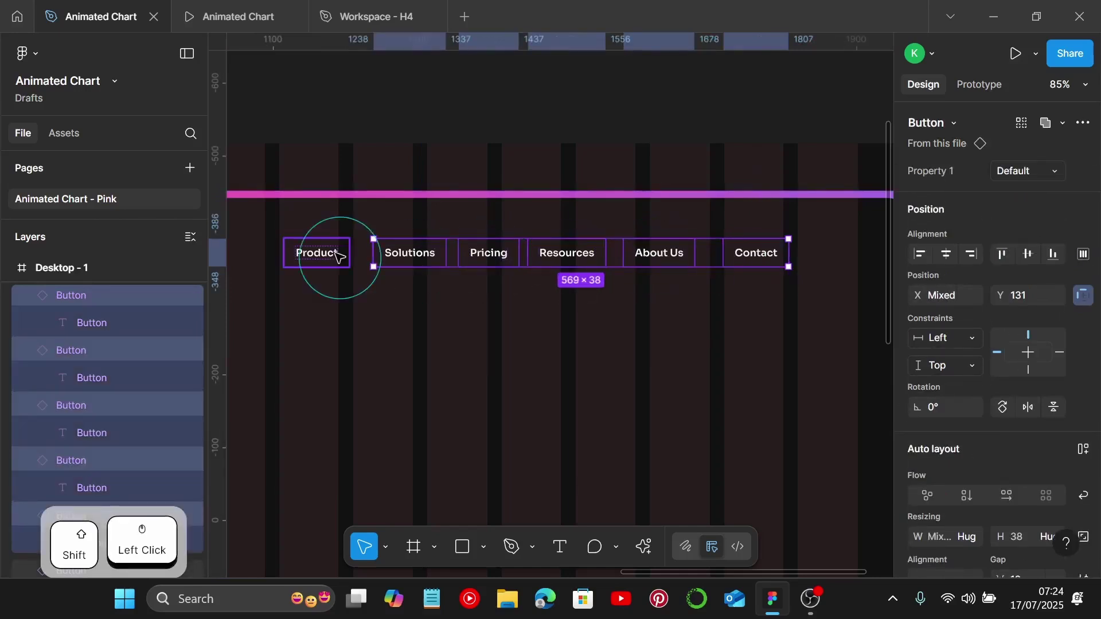
key("shift+a")
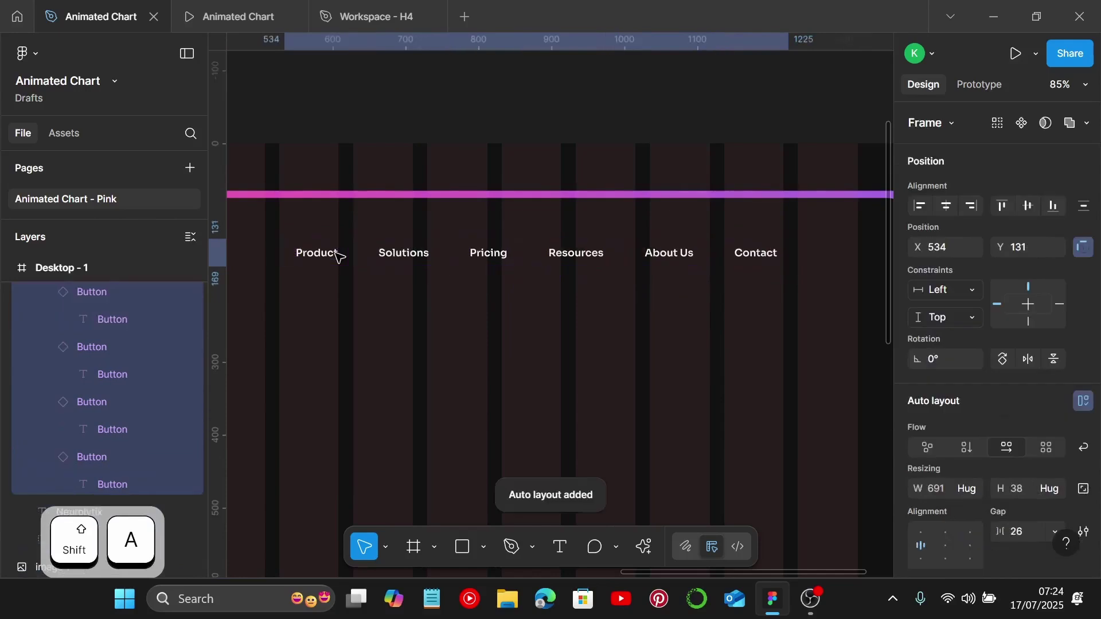
Set the navigation row's gap to 10 and move the row to end at the last grid column's outer edge
left_click_drag(394, 250, 467, 241)
scroll(1026, 401, "down", 3)
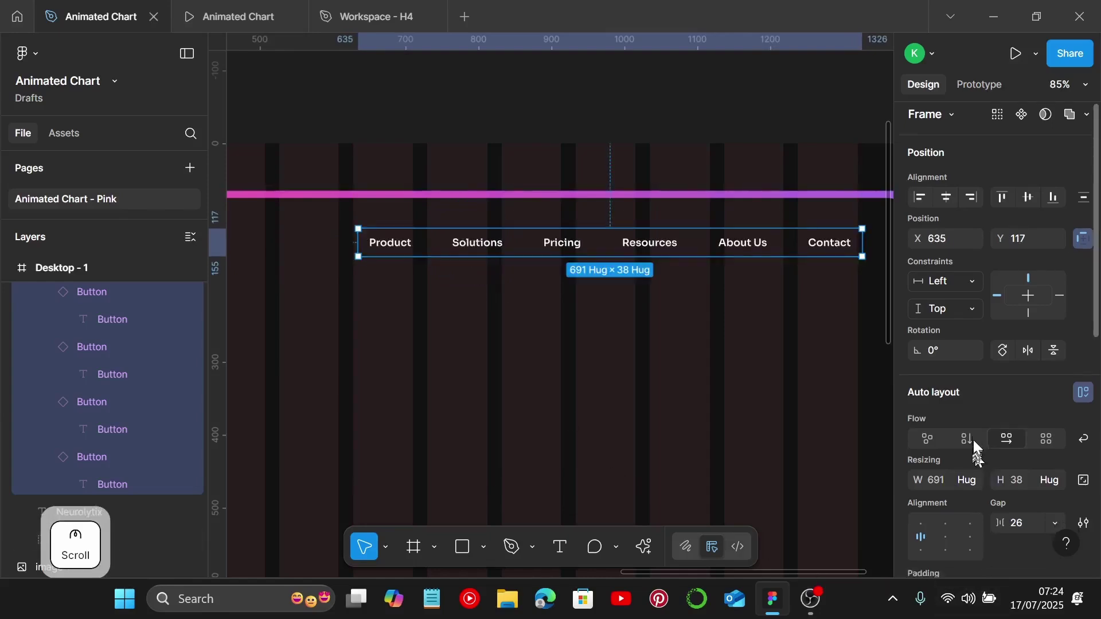
left_click(1031, 363)
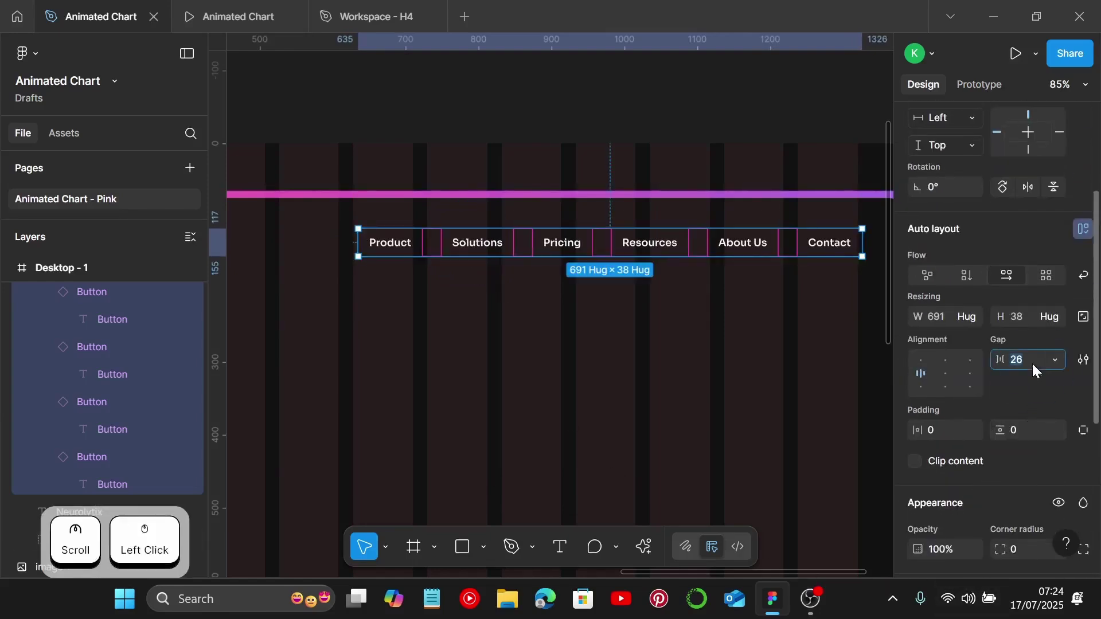
type("10")
key("Return")
left_click_drag(762, 244, 810, 241)
Move the Neurolytix logo to X 120 so it starts at the outer edge of the first grid column
scroll(801, 270, "left", 5)
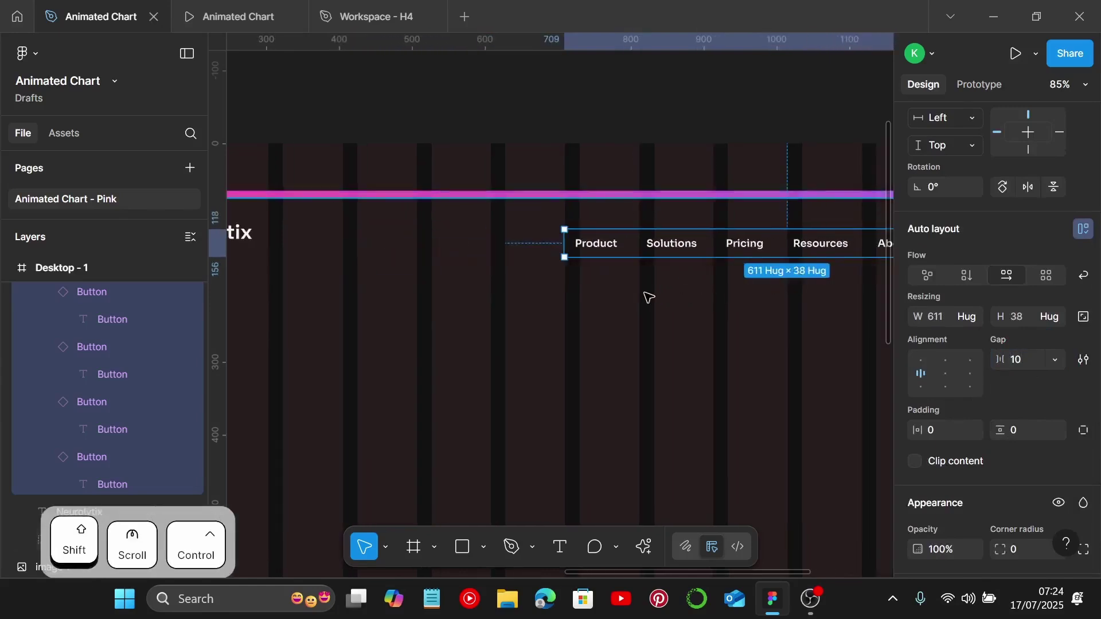
scroll(647, 297, "down", 2)
scroll(646, 298, "left", 2)
left_click(349, 252)
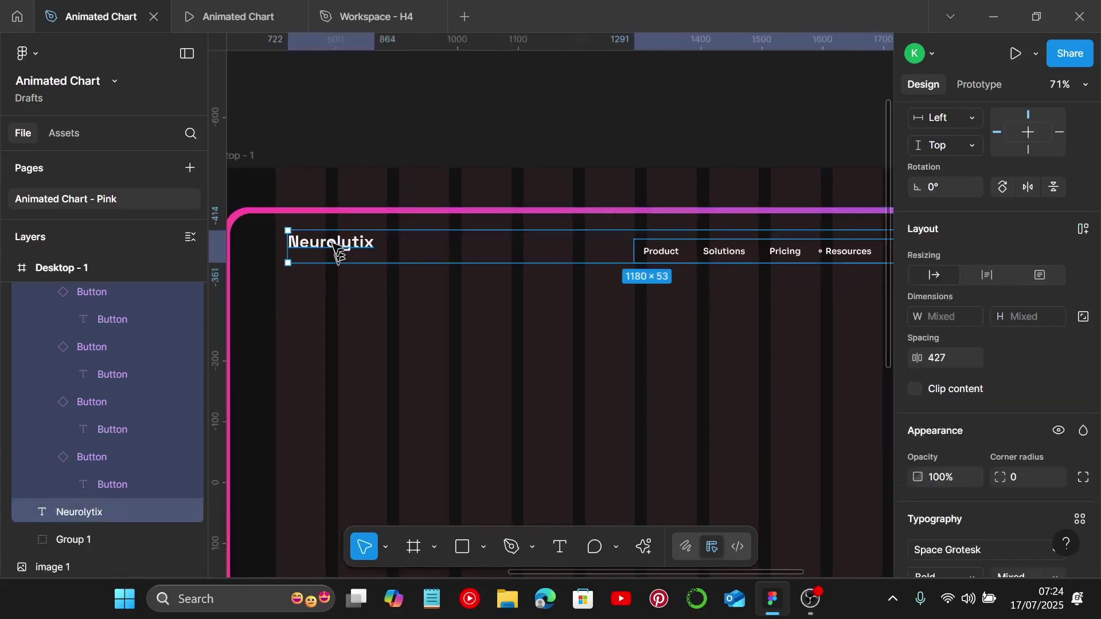
left_click(337, 256)
left_click_drag(321, 245, 310, 244)
Combine the Neurolytix logo and navigation row in a 1200-wide horizontal auto layout with automatic gap and vertically centered items
left_click(661, 260, "shift")
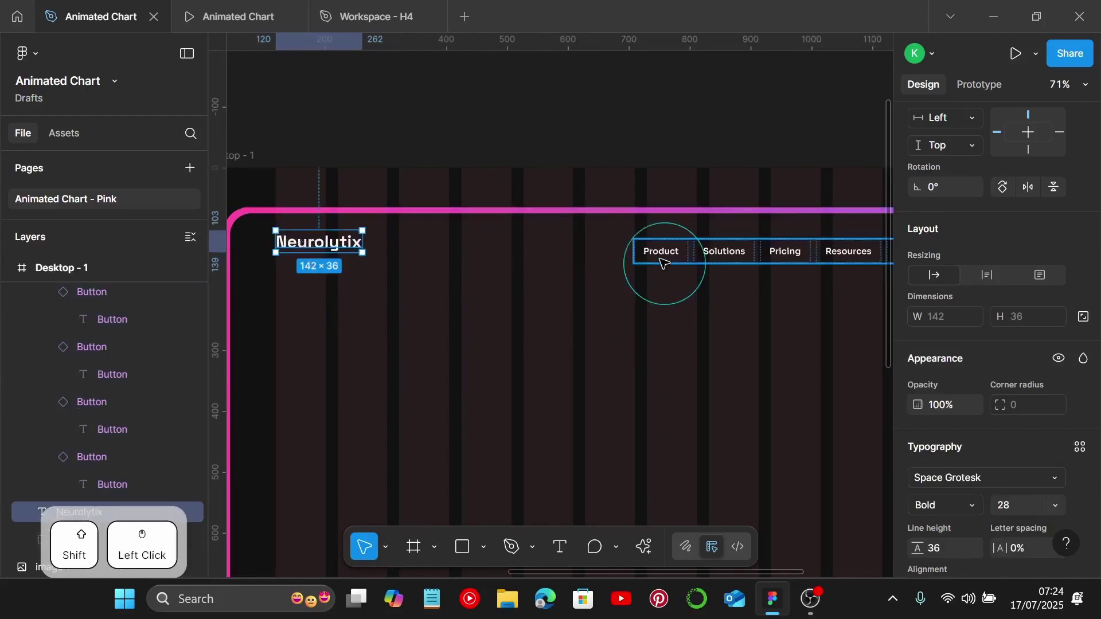
key("shift+a")
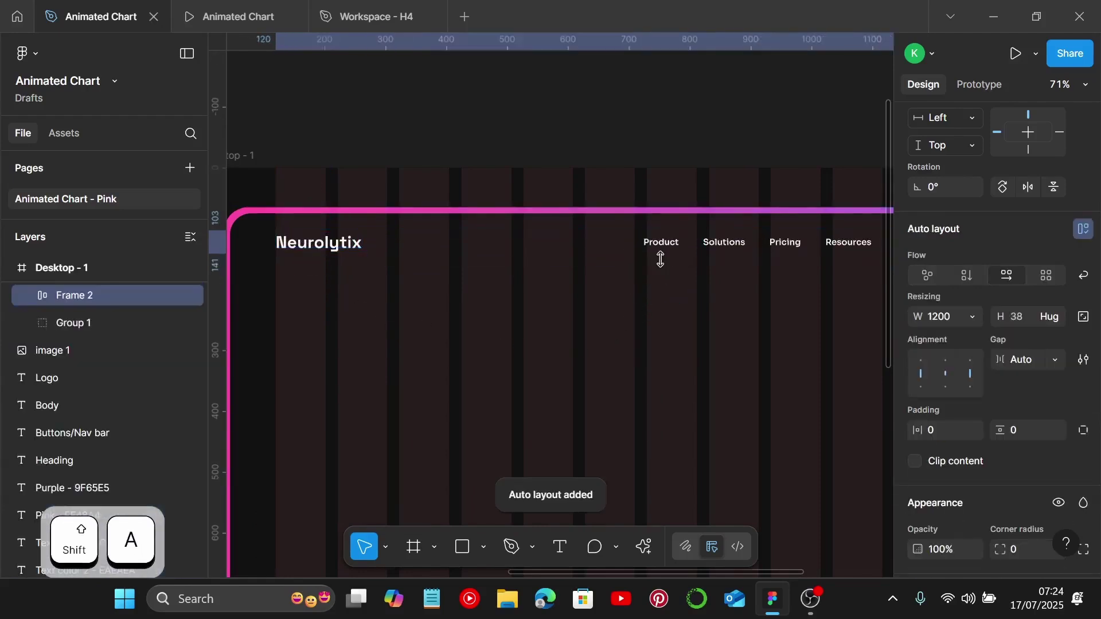
left_click(969, 372)
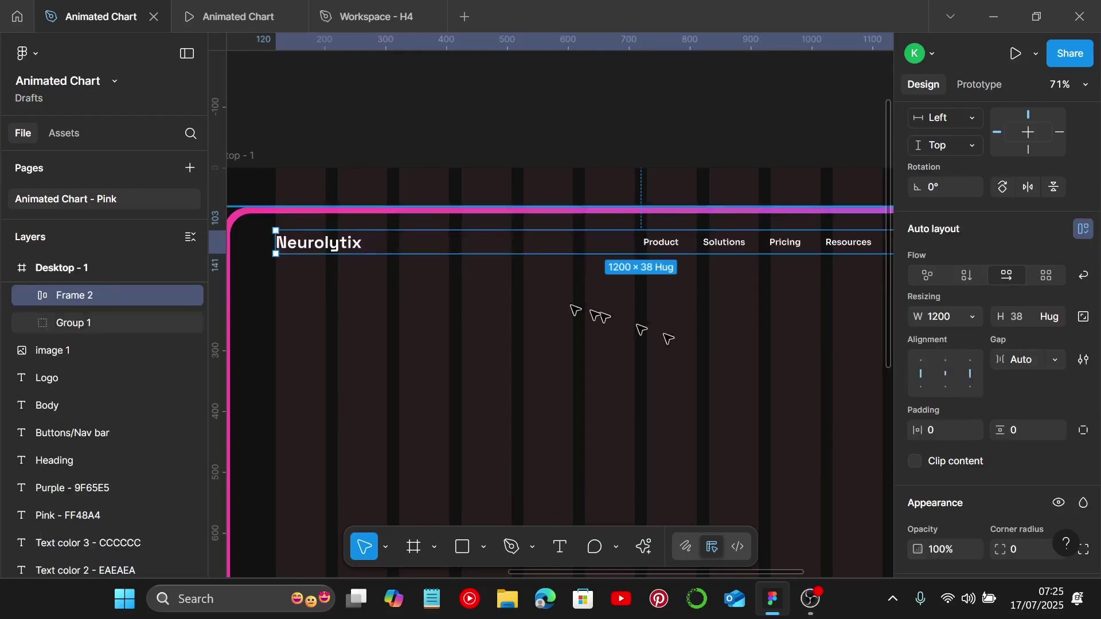
Check the header layout in the Animated Chart prototype preview and return to the design file
scroll(496, 300, "down", 2)
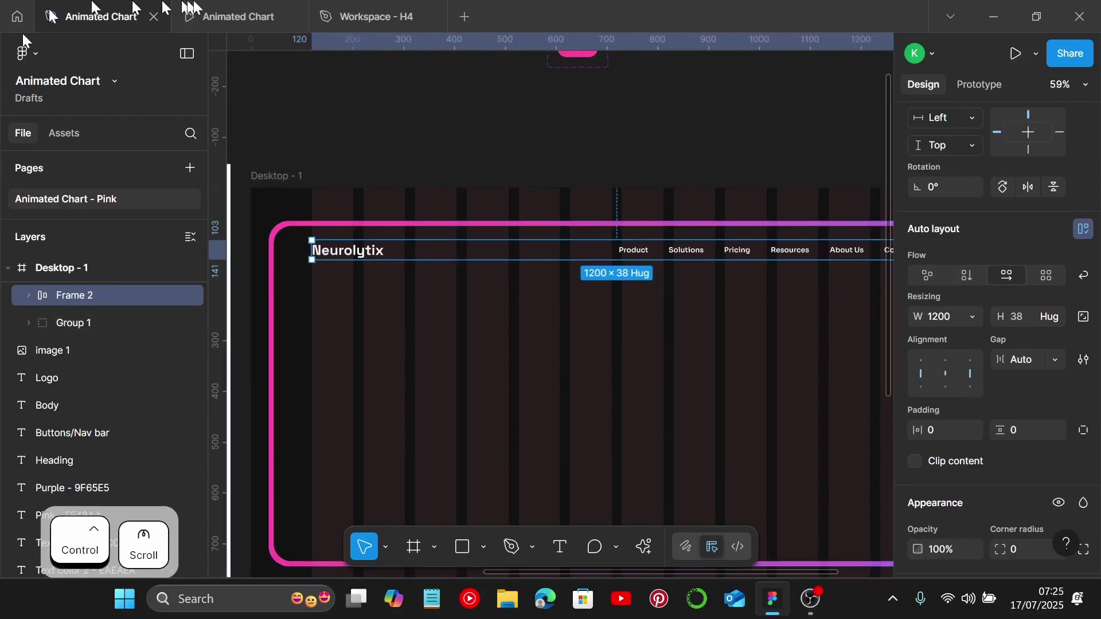
left_click(239, 12)
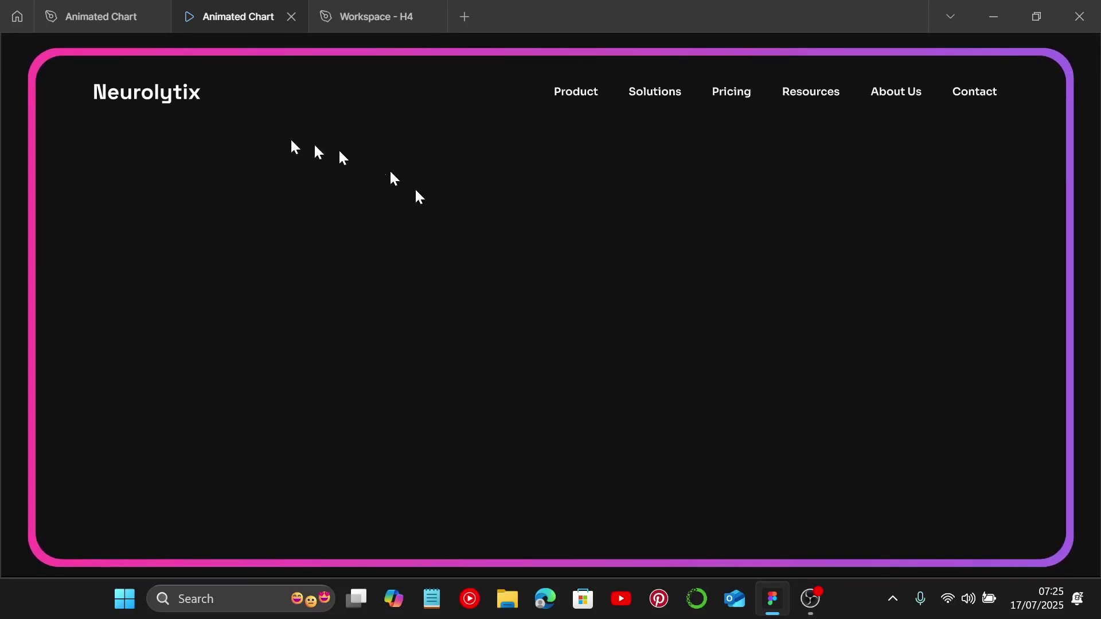
left_click(91, 11)
Nudge the header row down 2 px so it sits 40 px below the gradient border's upper edge, and clear the selection
key("alt")
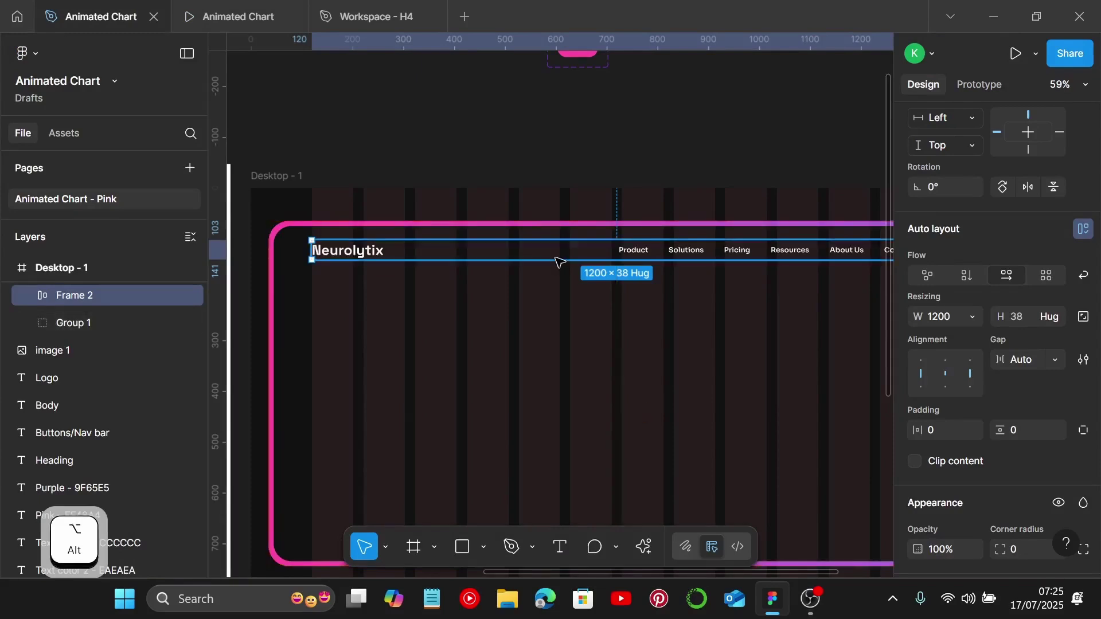
key("Down")
key("Down")
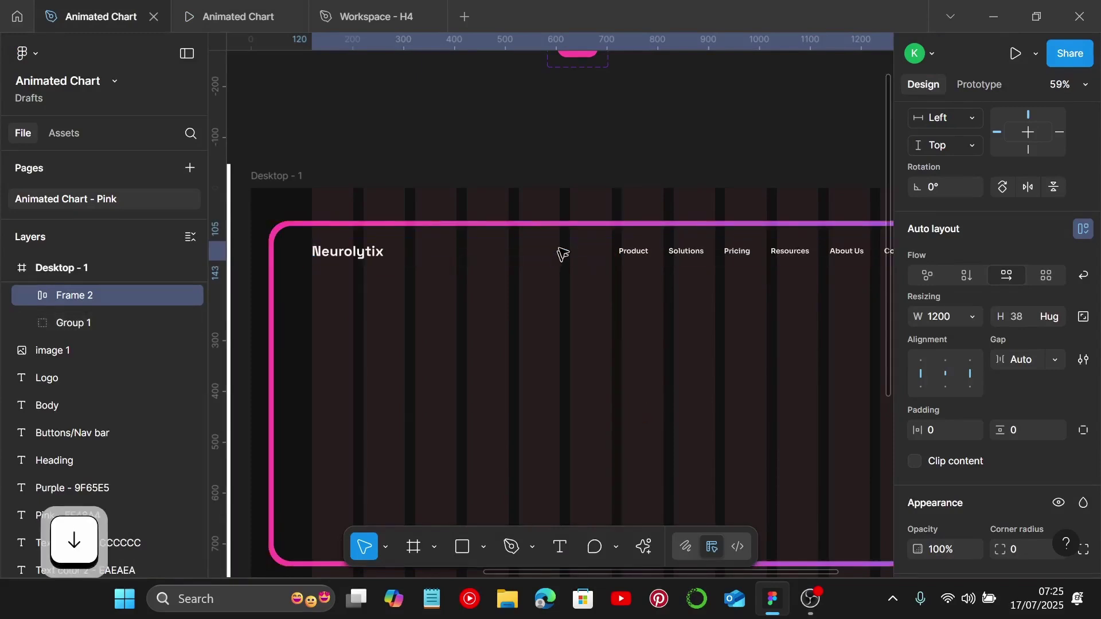
scroll(596, 258, "down", 1)
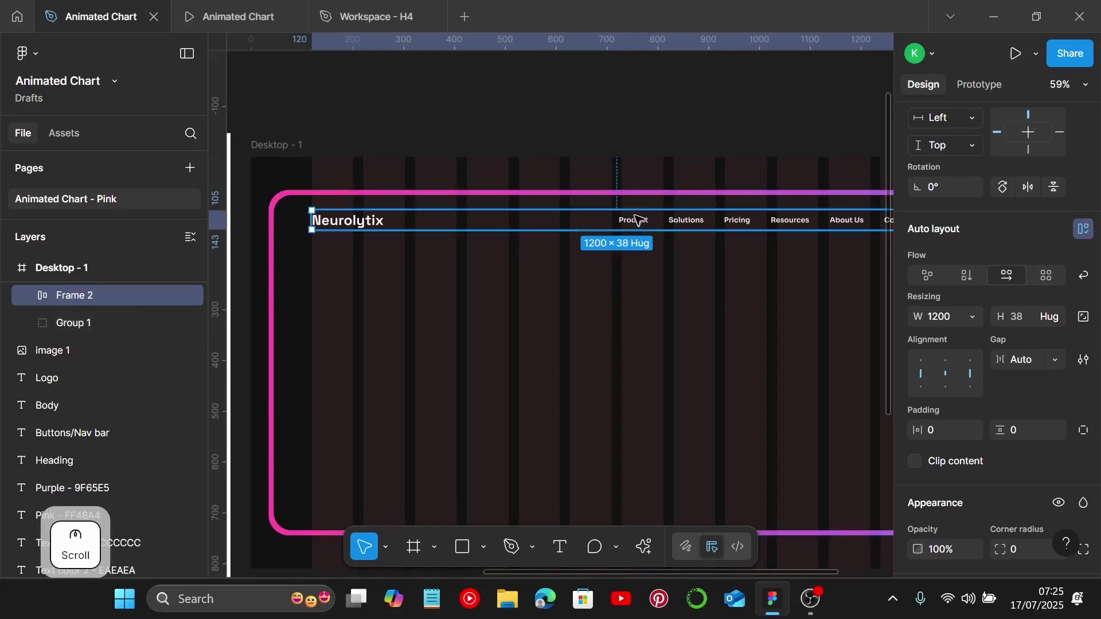
key("alt")
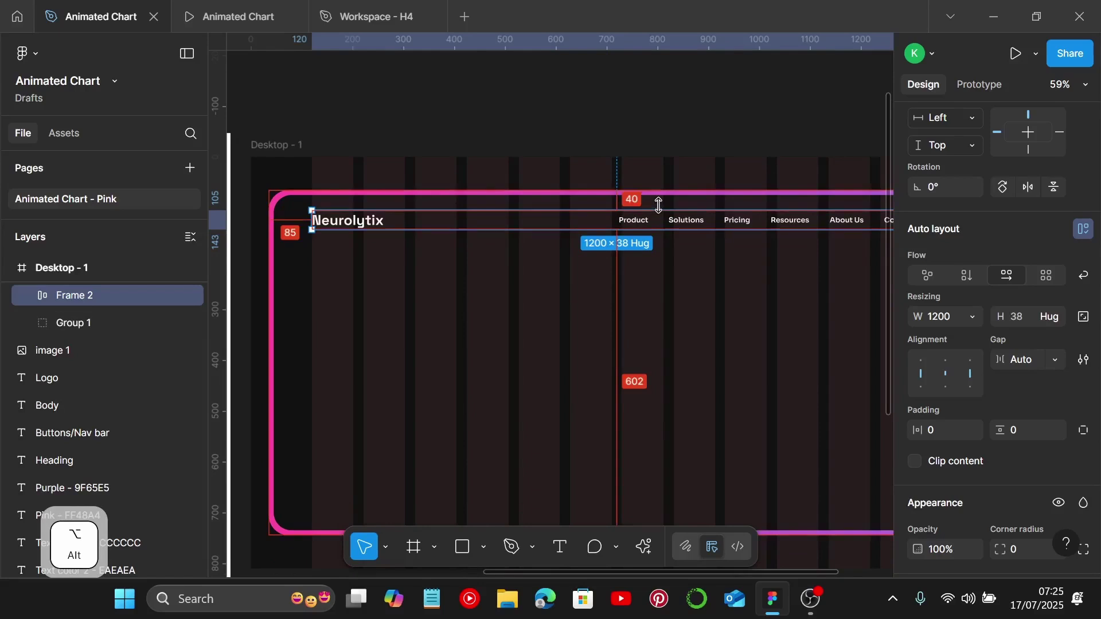
left_click(698, 312)
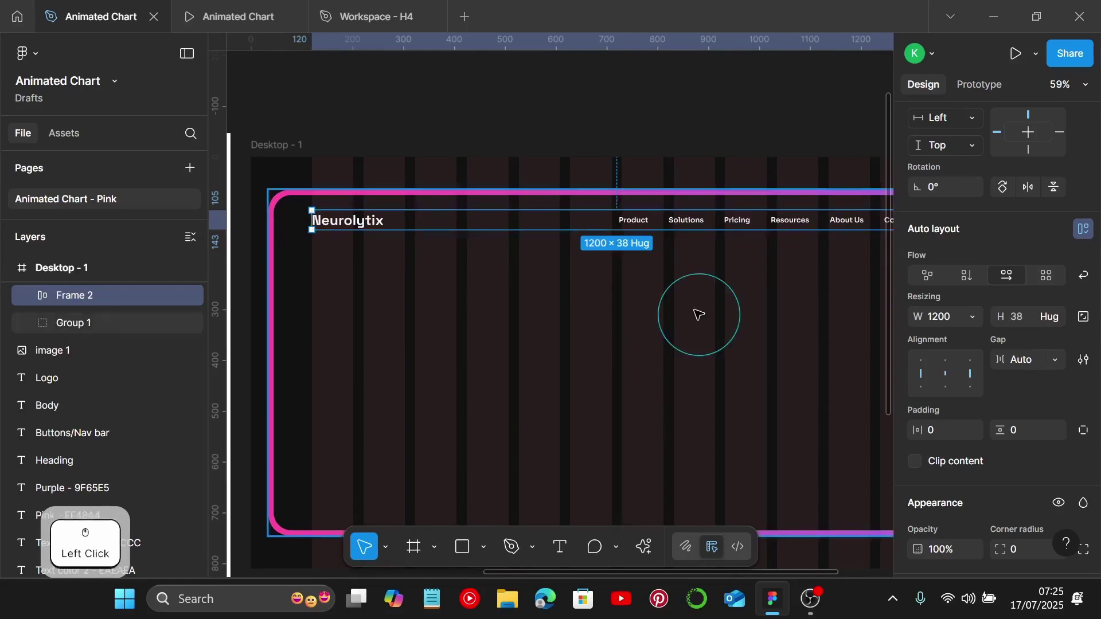
scroll(698, 312, "down", 2)
scroll(698, 313, "right", 1)
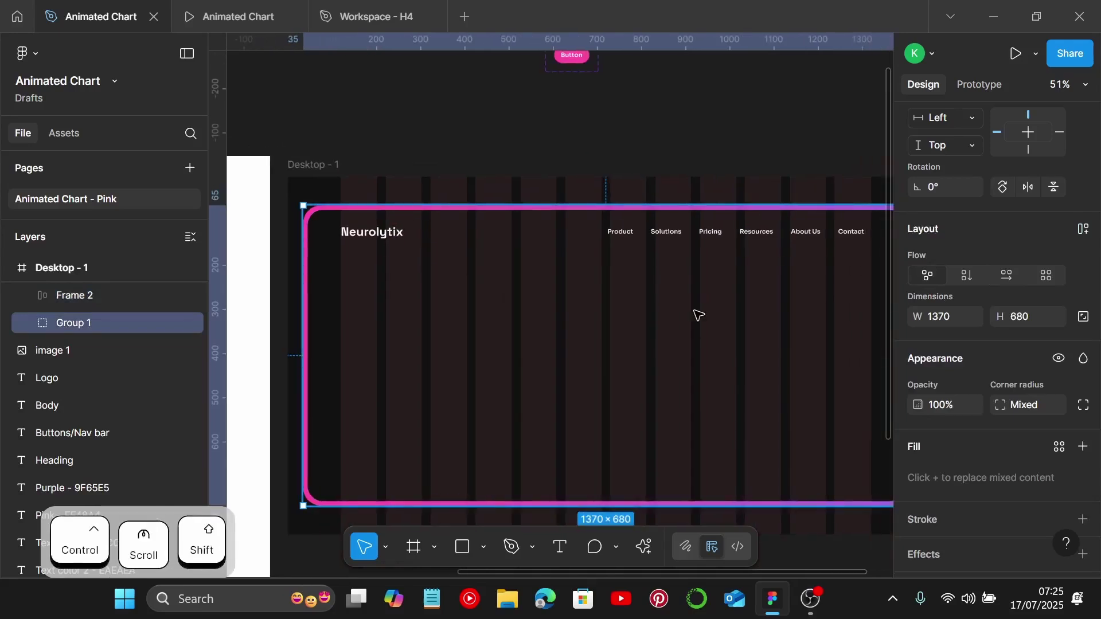
left_click(682, 153)
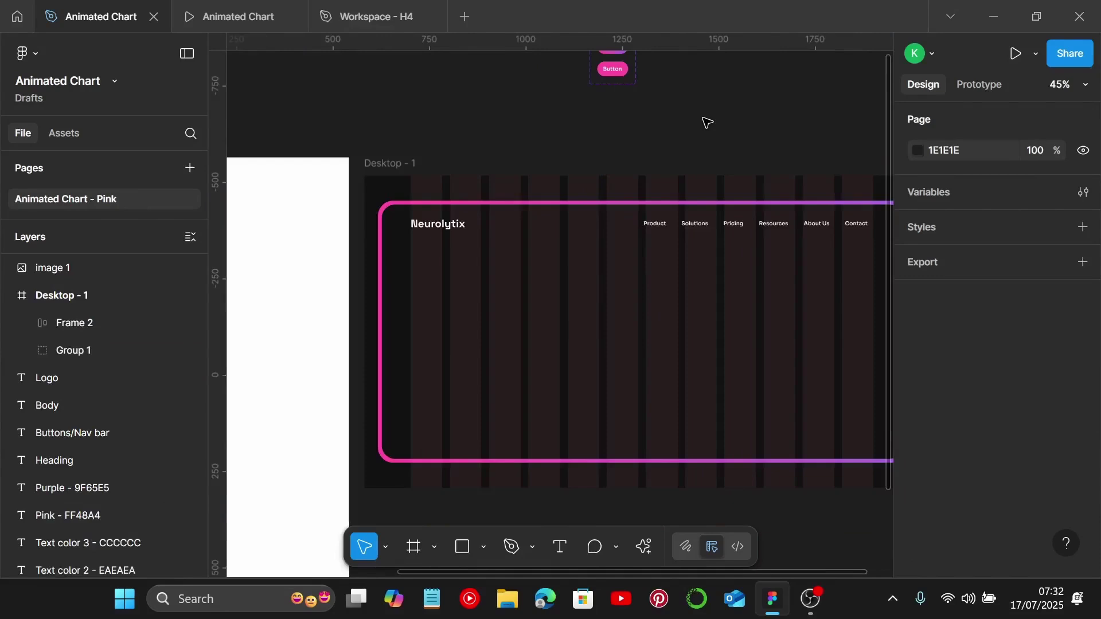
Place a 100 × 100 rectangle in the Desktop - 1 frame below the logo, at about X 162, Y 324
key("r")
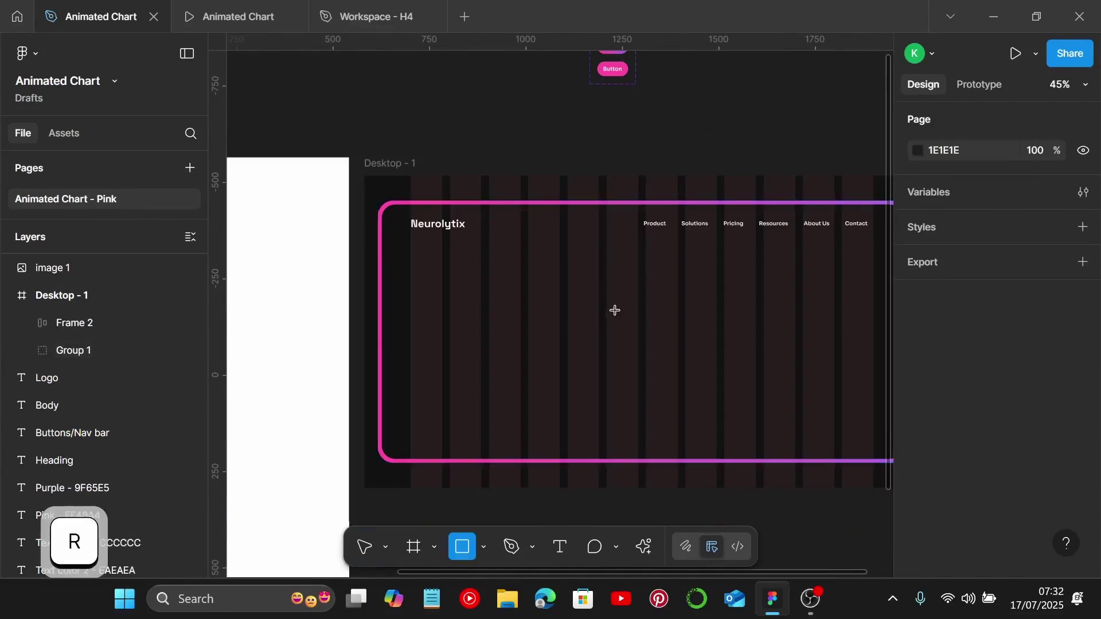
left_click(474, 344)
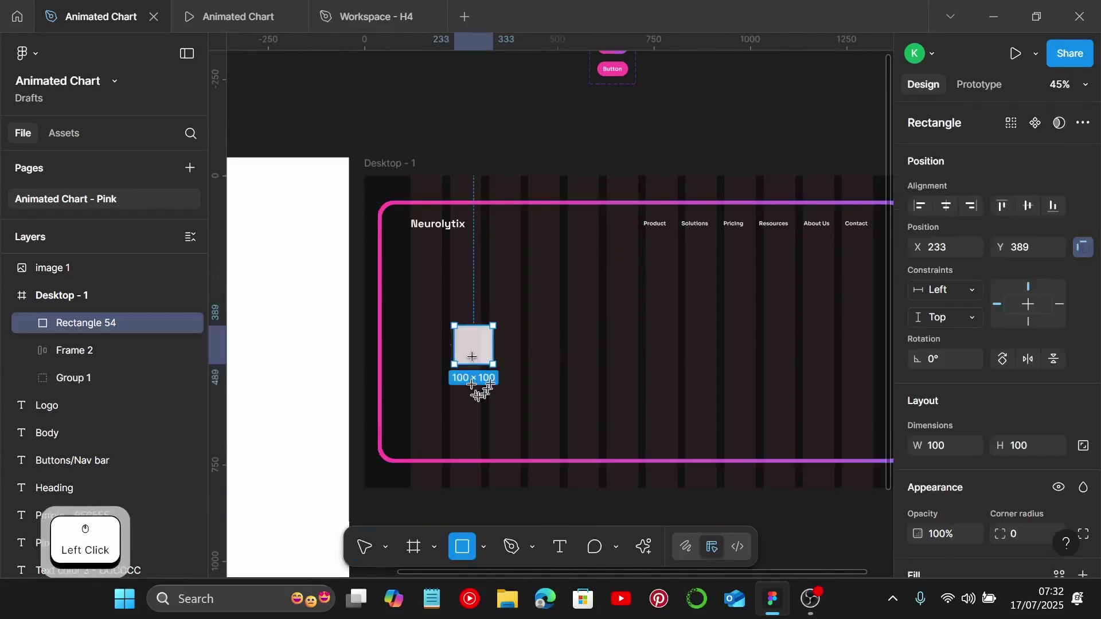
left_click(470, 348)
left_click_drag(470, 348, 442, 323)
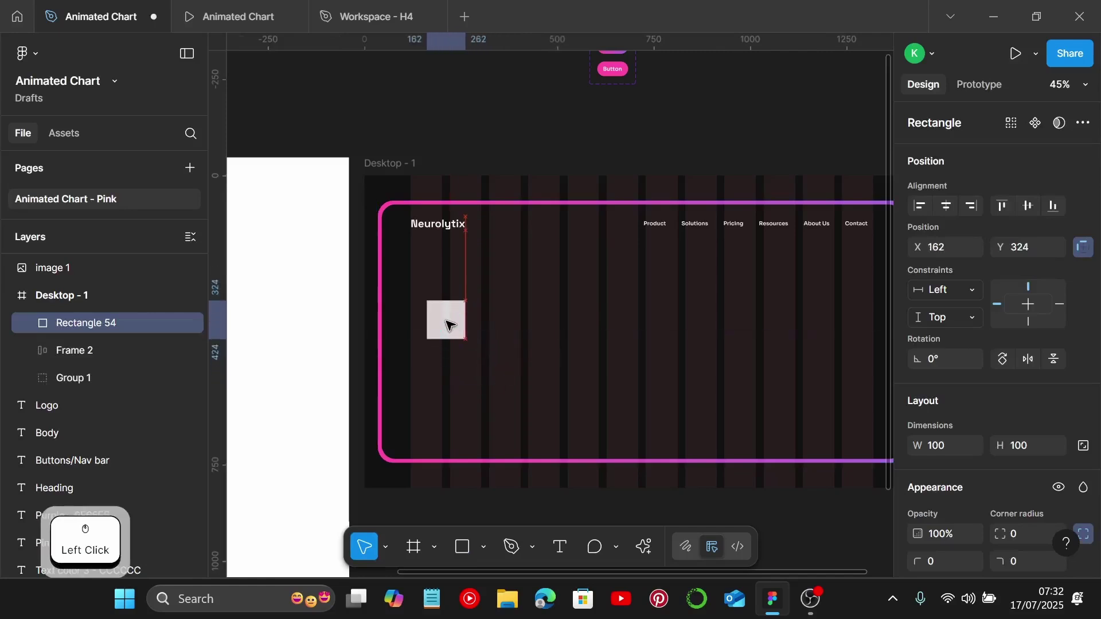
Resize the rectangle to 75 × 480 and move it to about X 127, Y 235, inside the gradient border
left_click(940, 445)
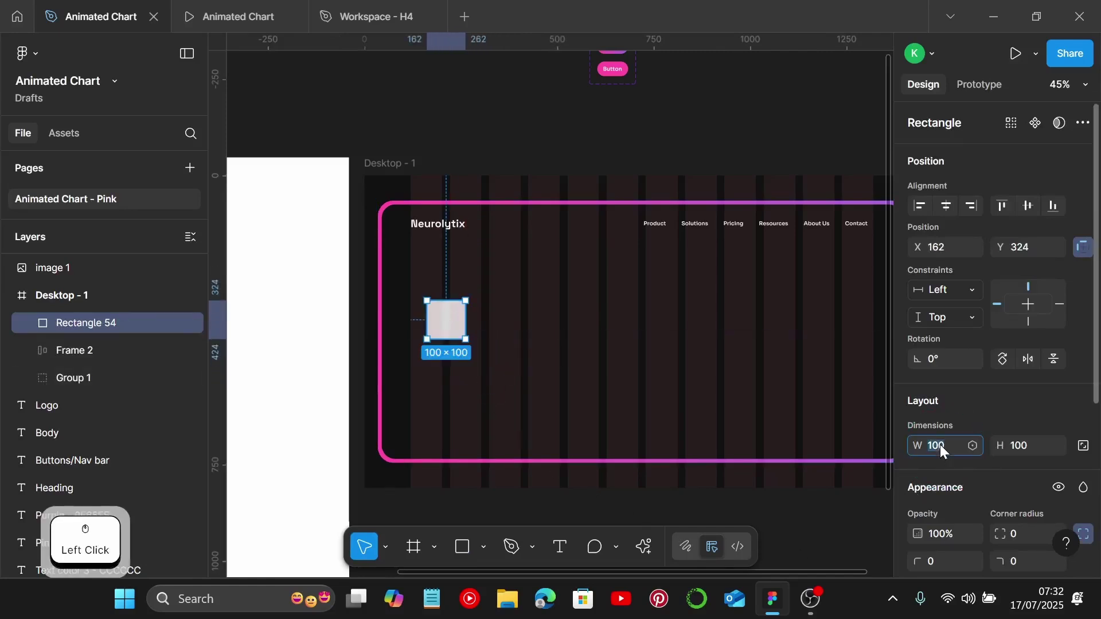
type("75")
key("Return")
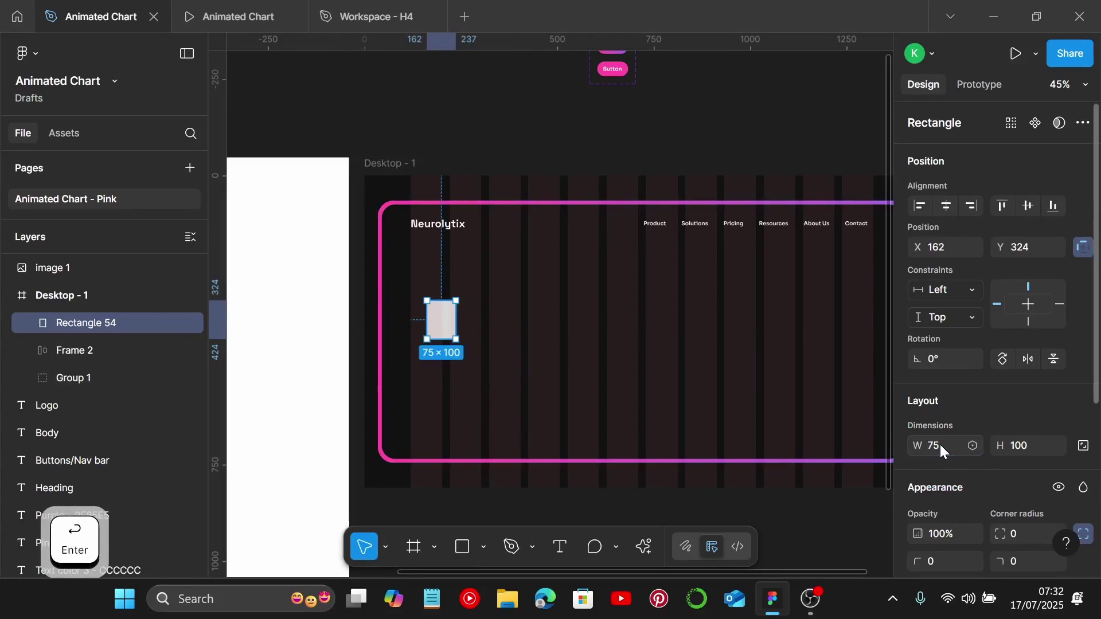
left_click(1022, 446)
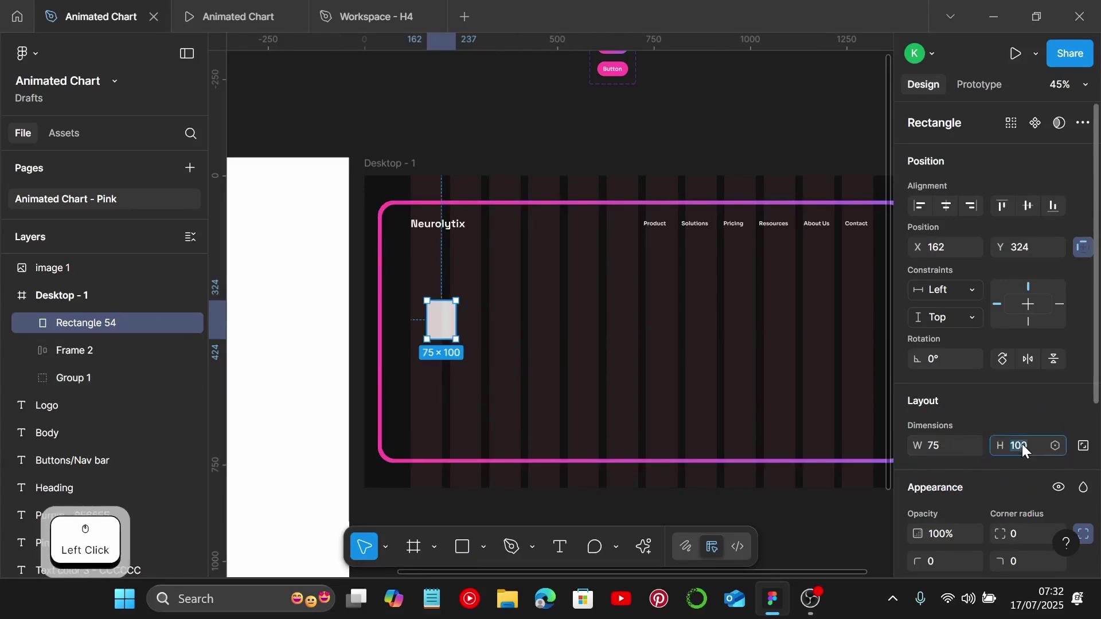
type("480")
key("Return")
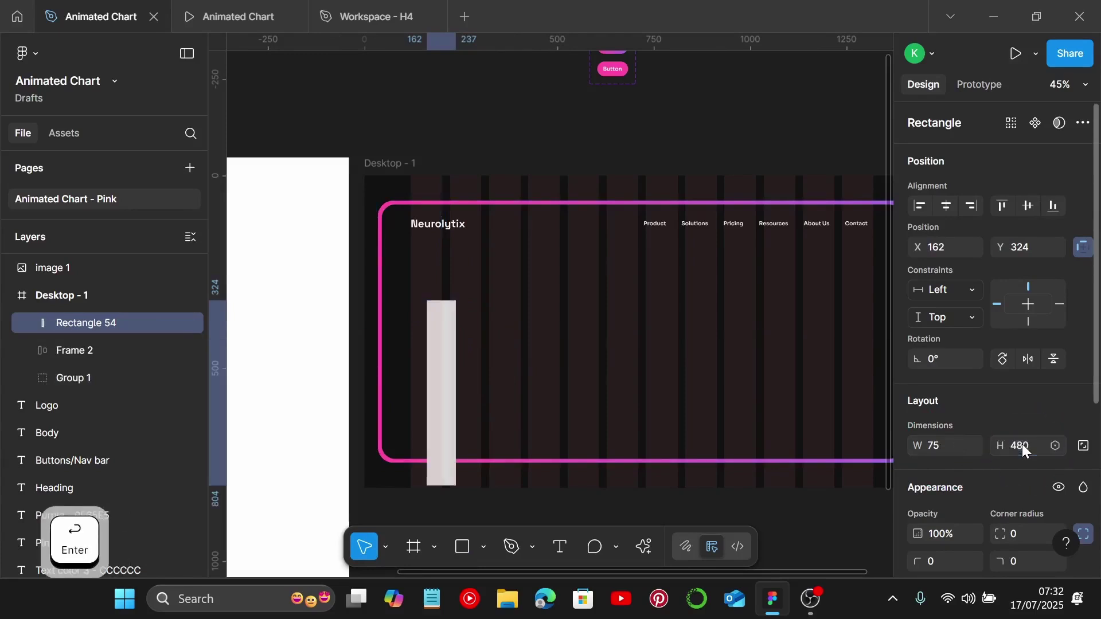
left_click_drag(440, 353, 428, 319)
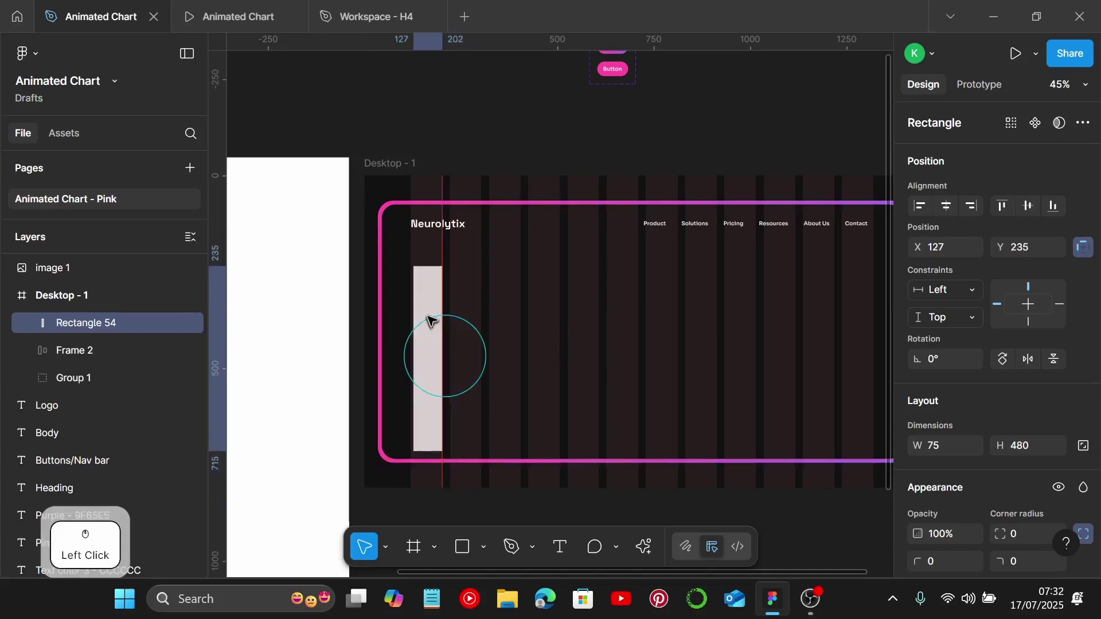
Round the two upper corners of the bar with a radius of 25
scroll(975, 453, "down", 3)
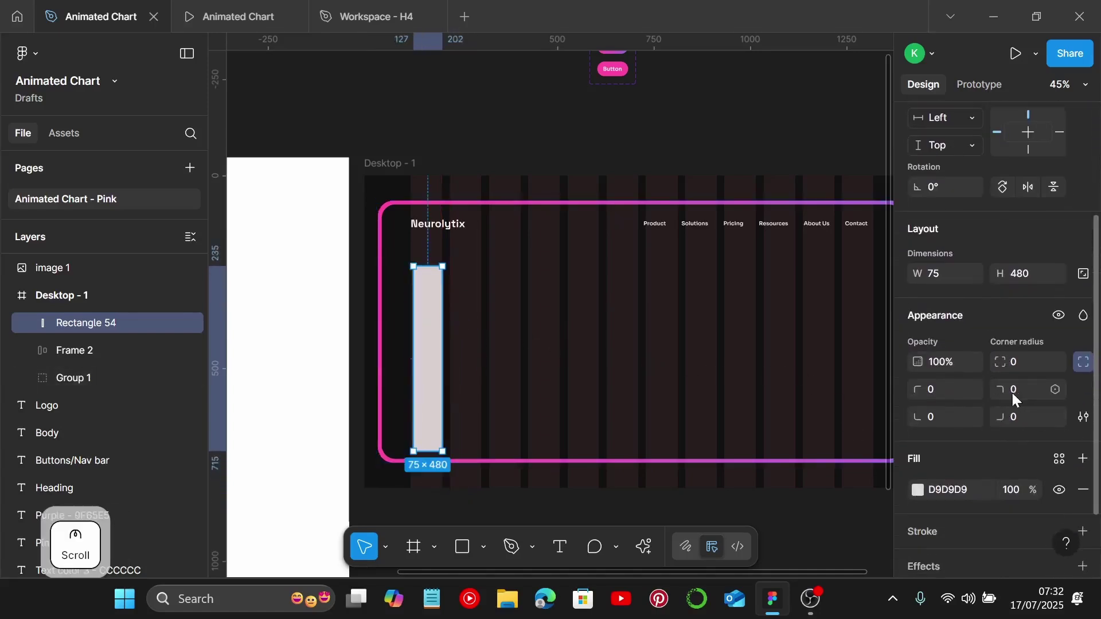
left_click(944, 388)
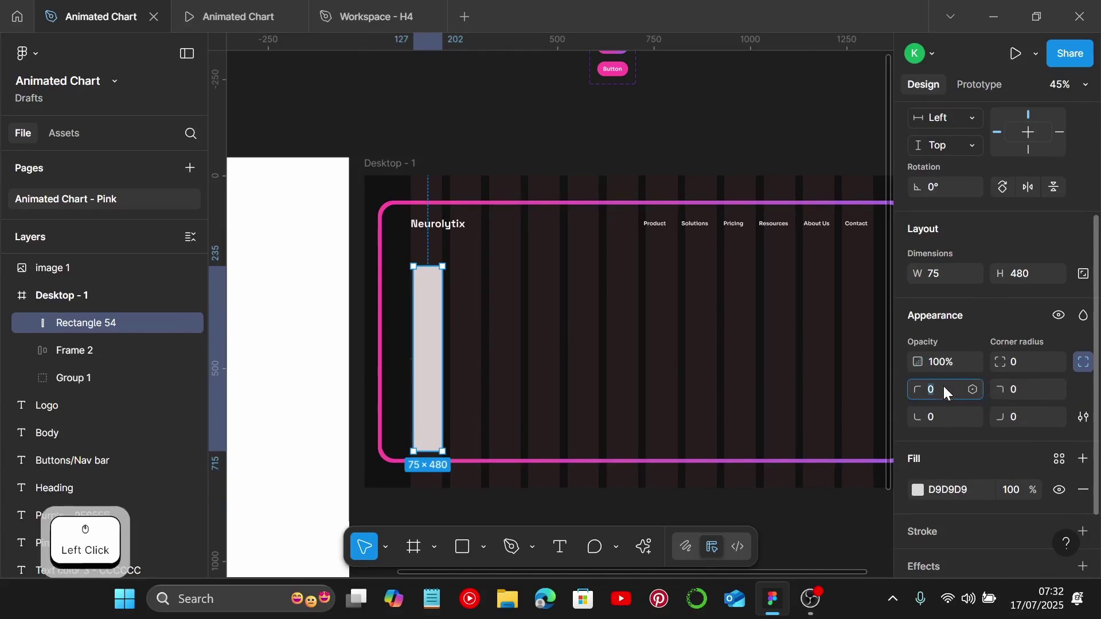
type("25")
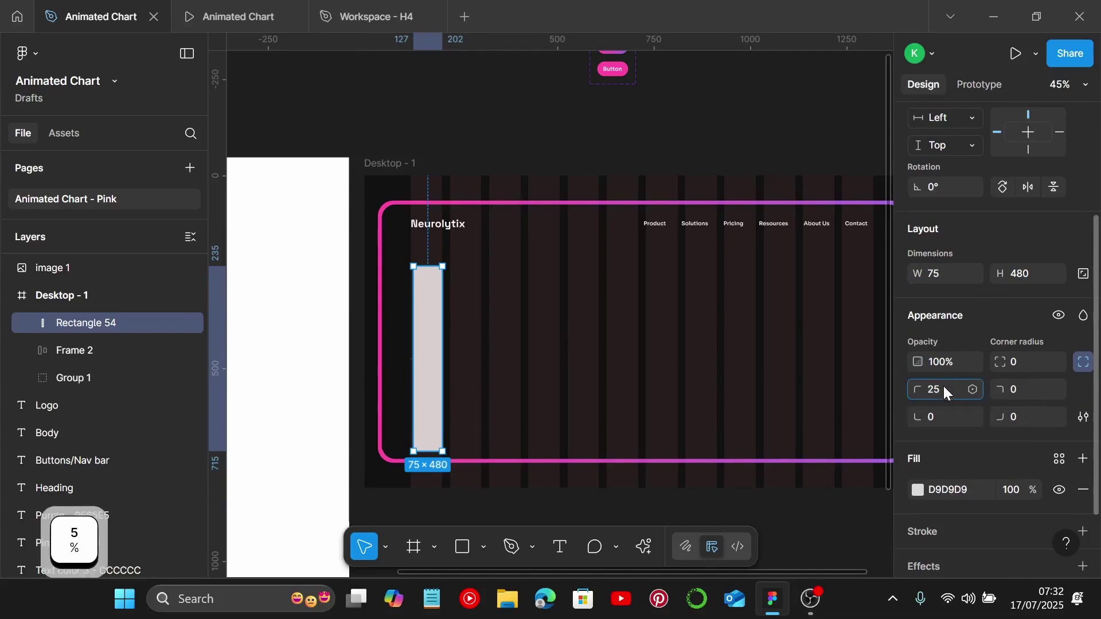
key("Return")
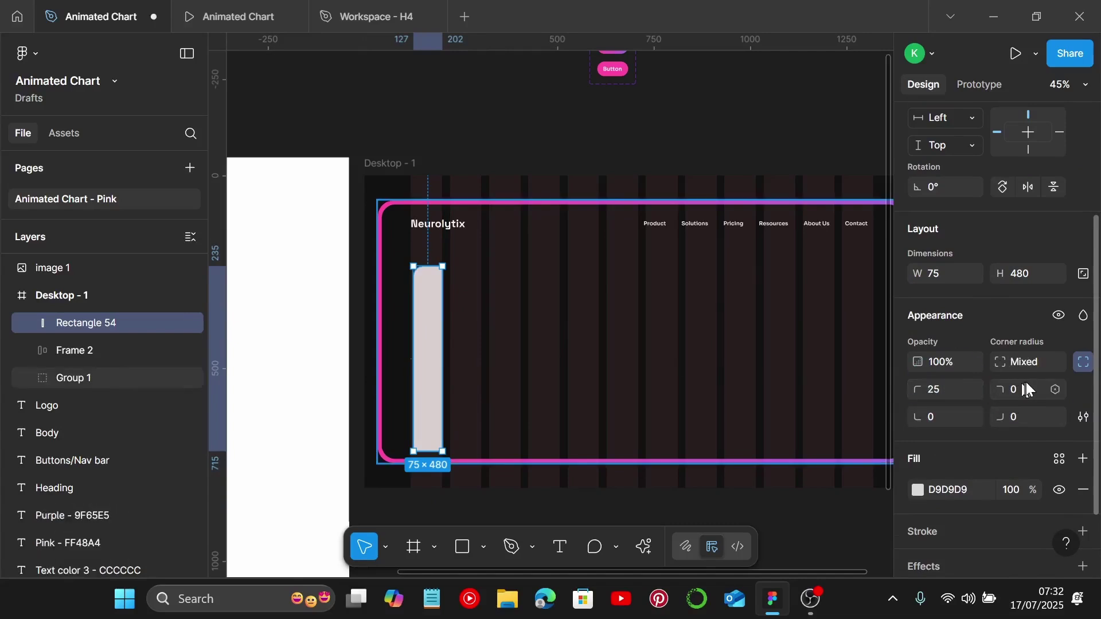
left_click(1026, 389)
type("25")
key("Return")
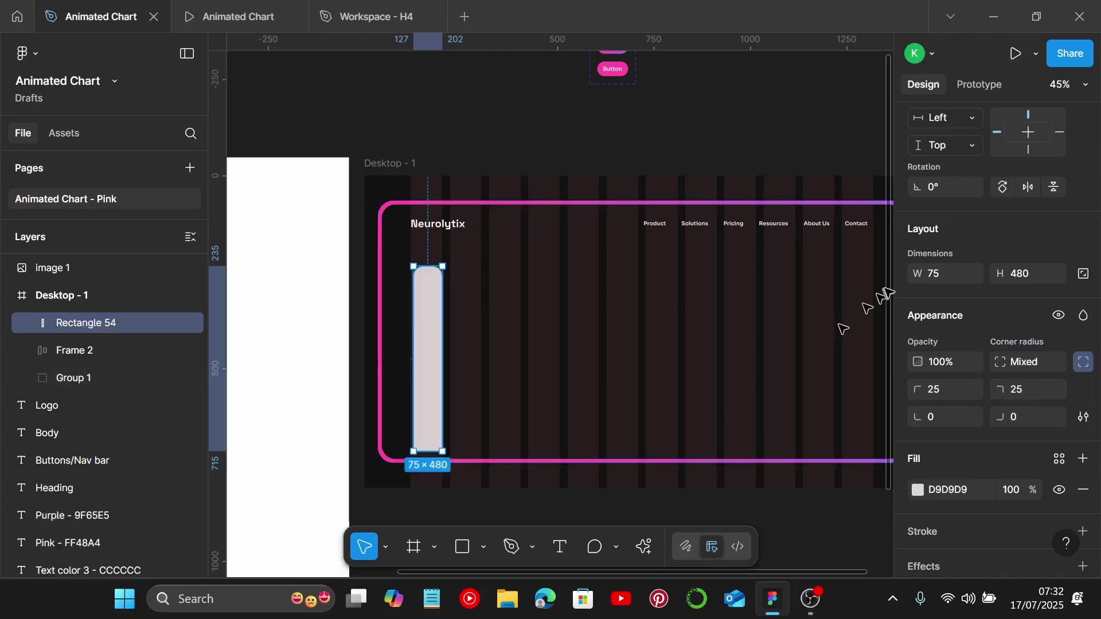
Give the bar a linear gradient fill with an extra stop at 20% and rotate the gradient 180° to run upward
scroll(947, 449, "down", 3)
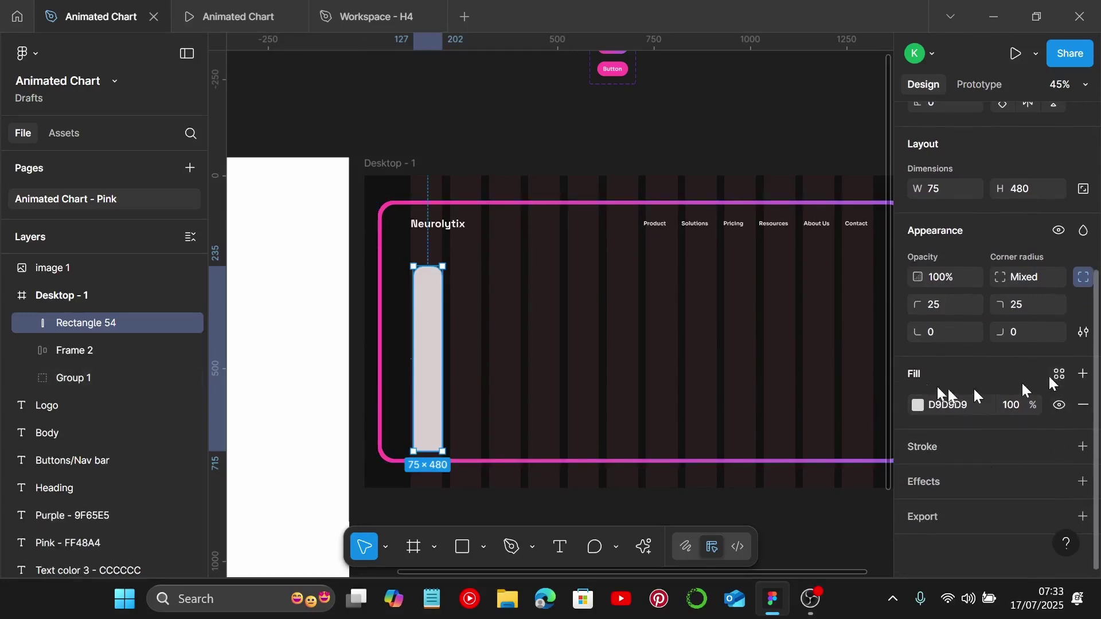
left_click(916, 406)
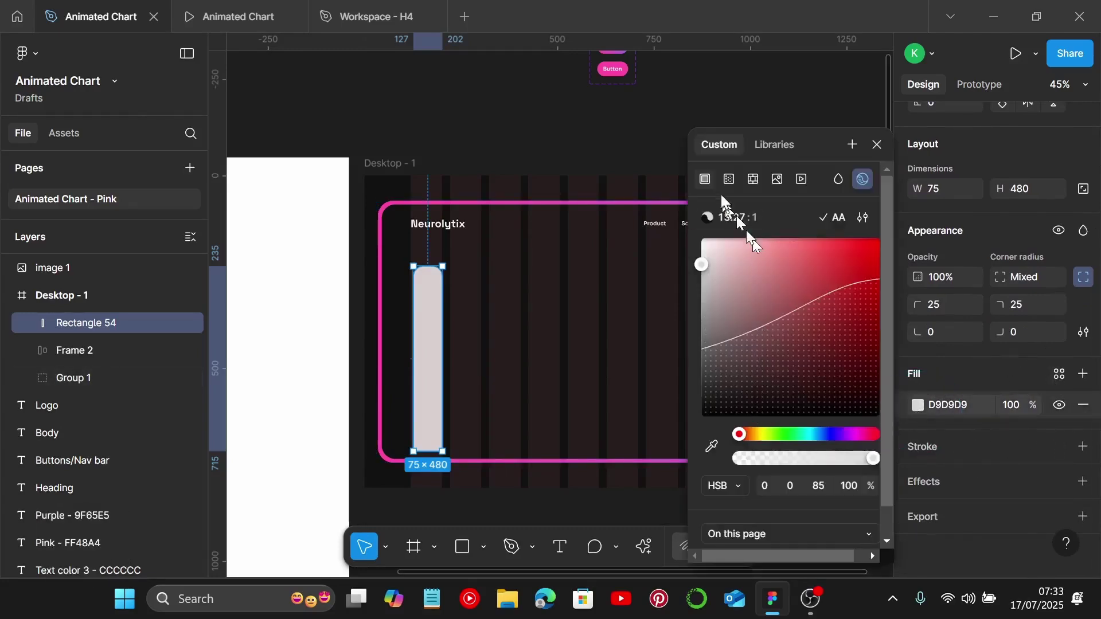
left_click(729, 179)
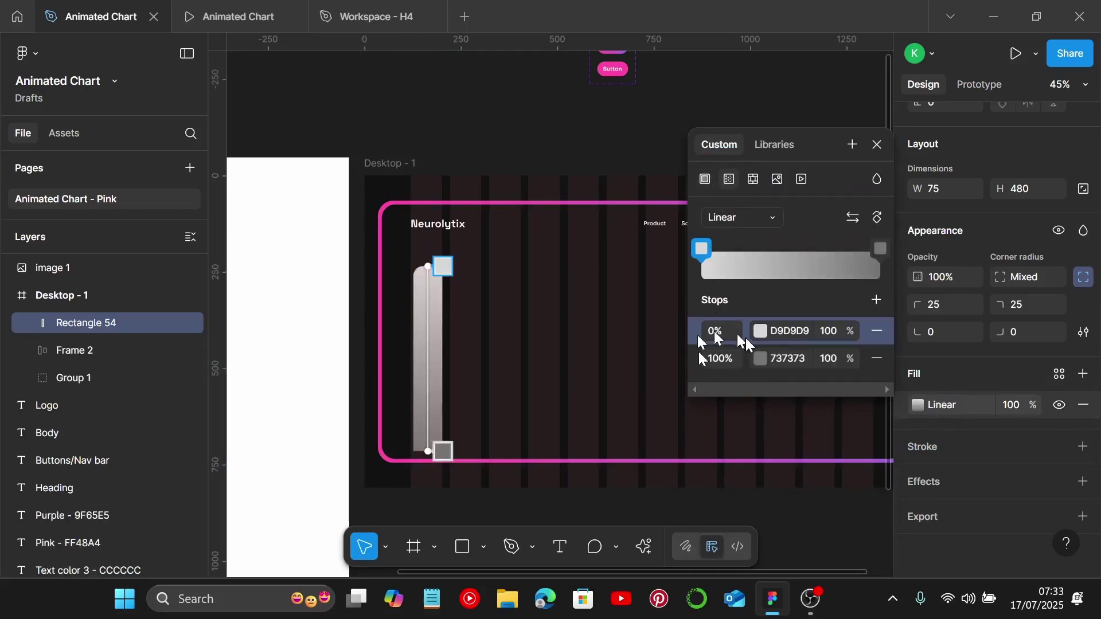
left_click(750, 263)
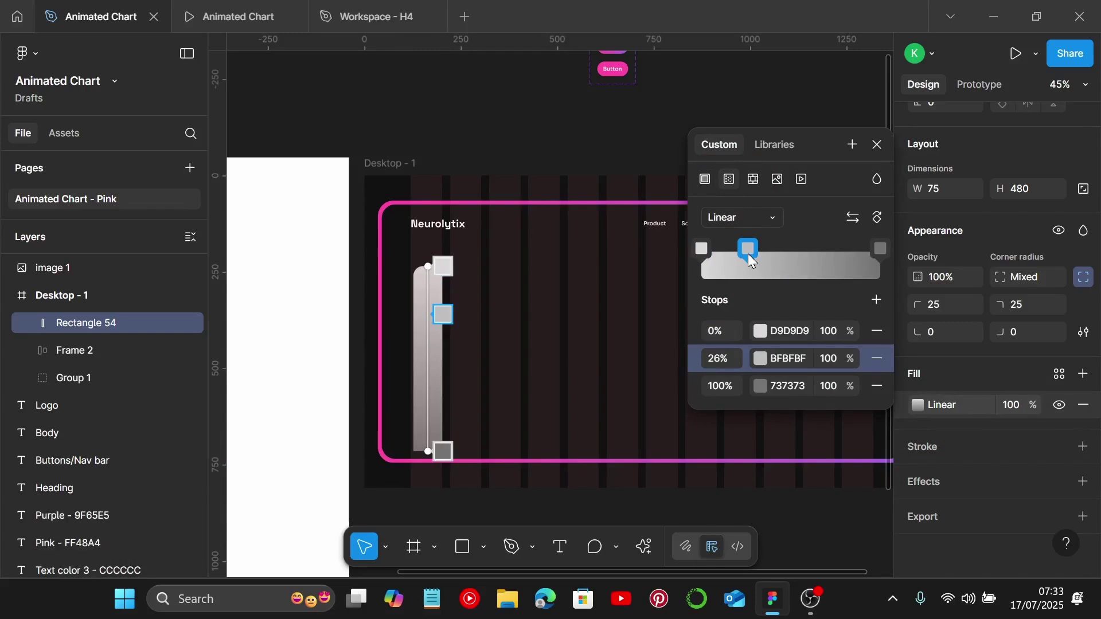
left_click(727, 360)
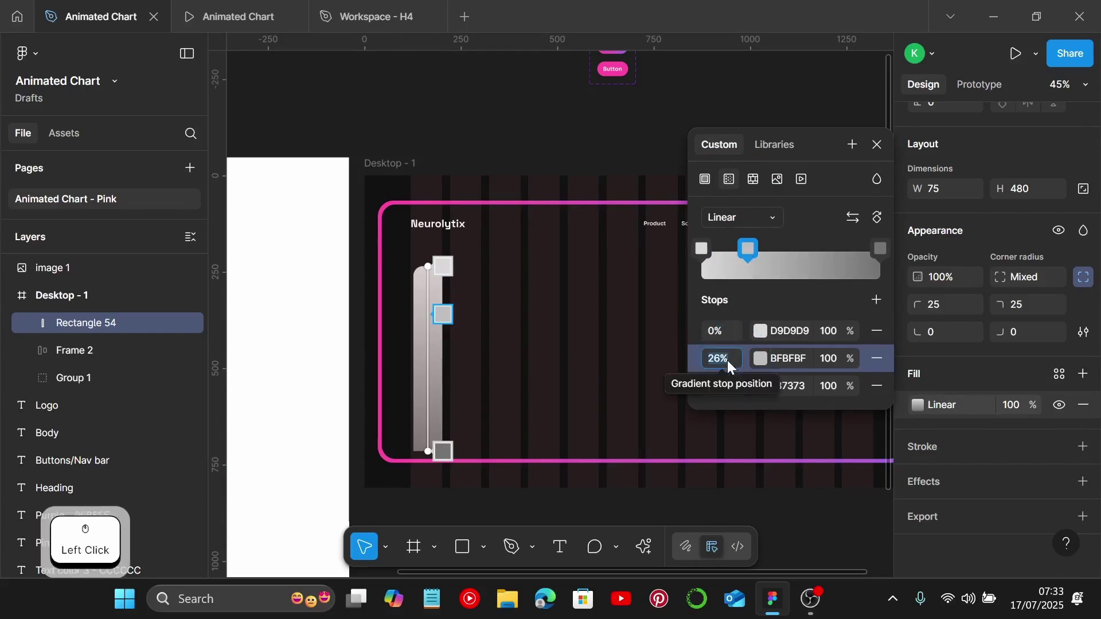
type("20")
key("Return")
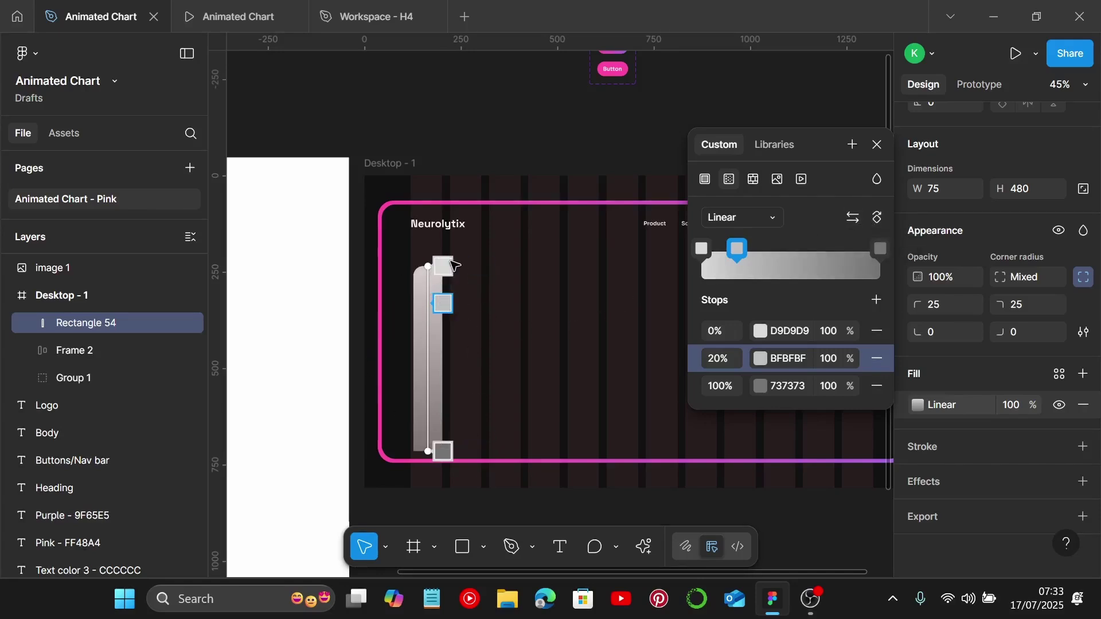
left_click(879, 217)
left_click(879, 216)
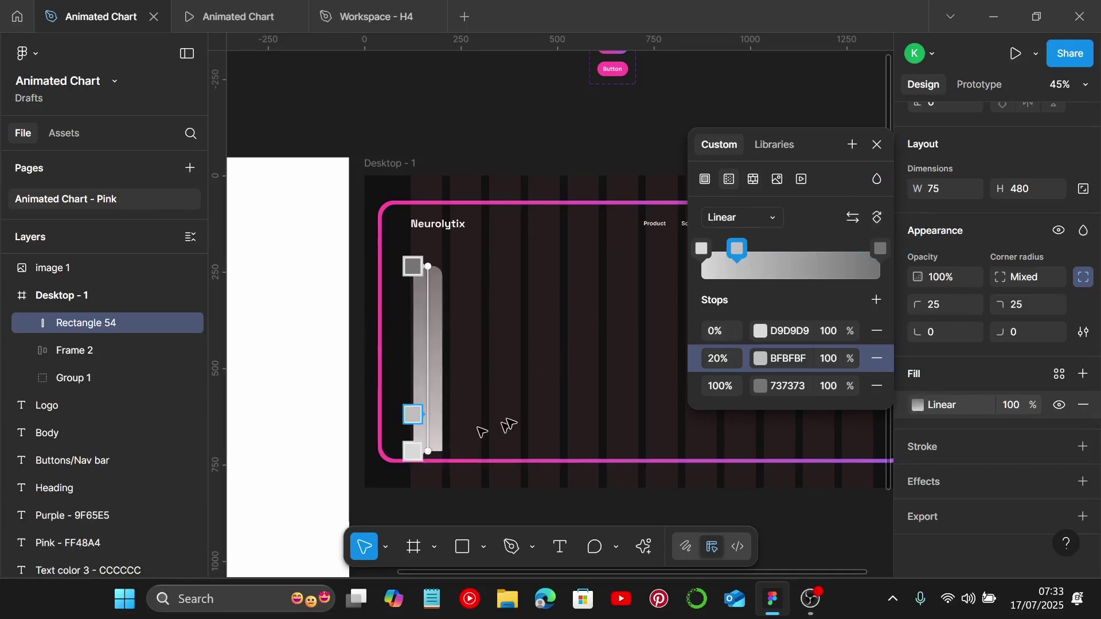
Color the gradient's 0% and 20% stops pink FF48A4 and its 100% stop purple 9F65E5
left_click(761, 330)
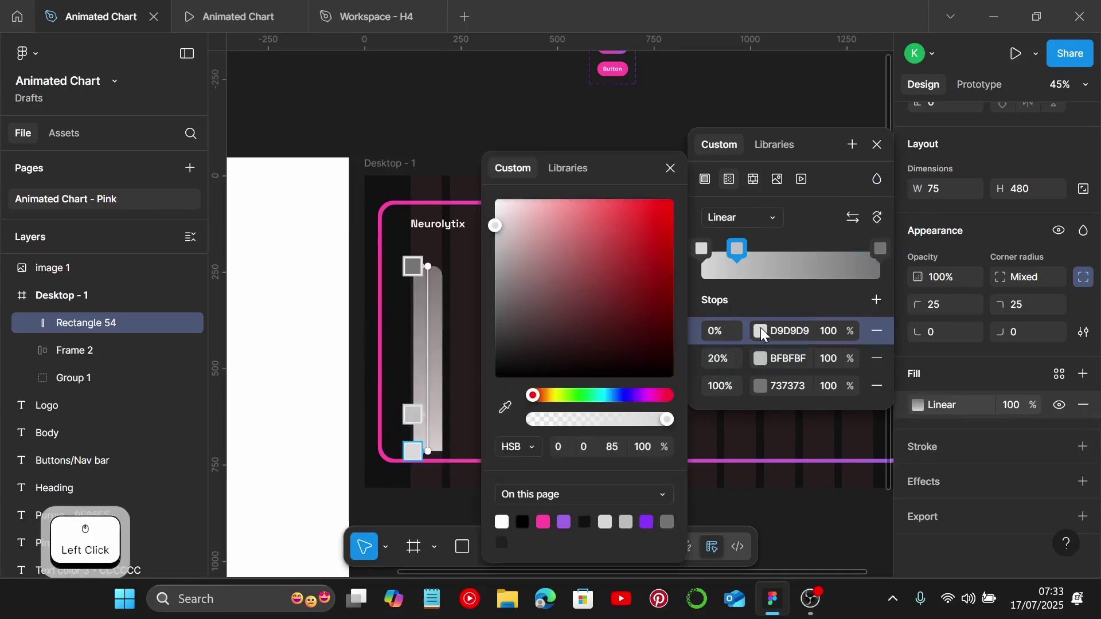
left_click(544, 521)
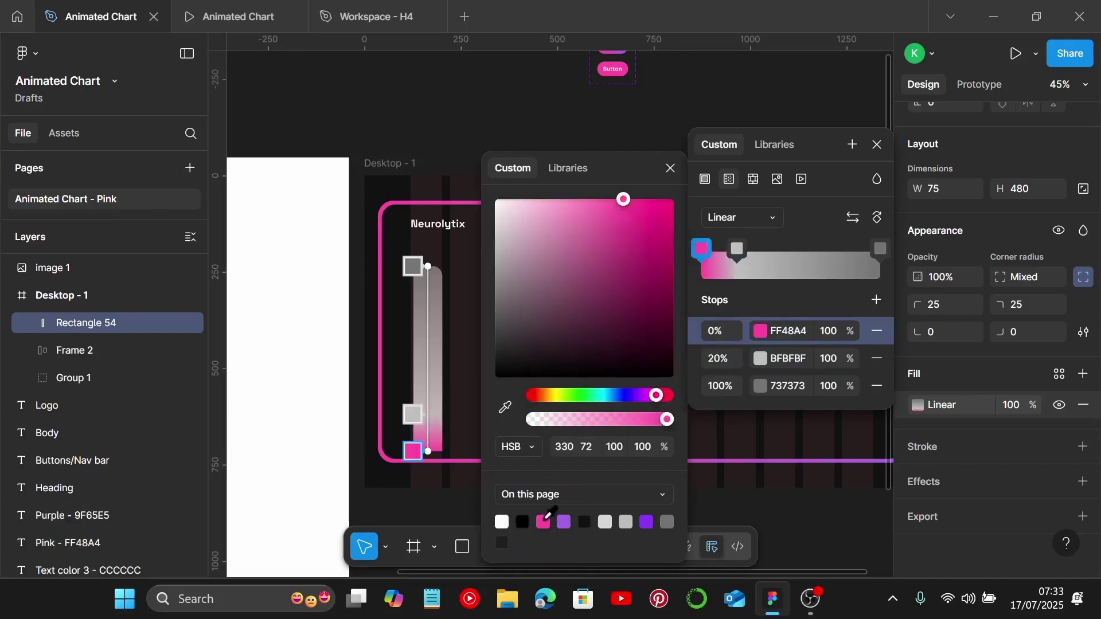
left_click(777, 365)
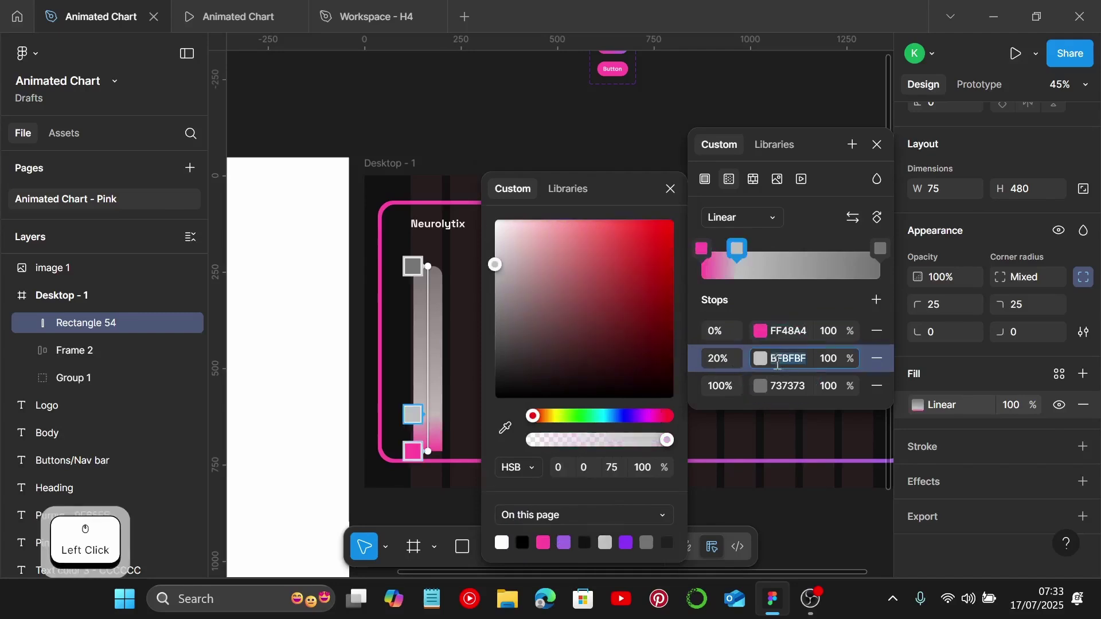
left_click(545, 541)
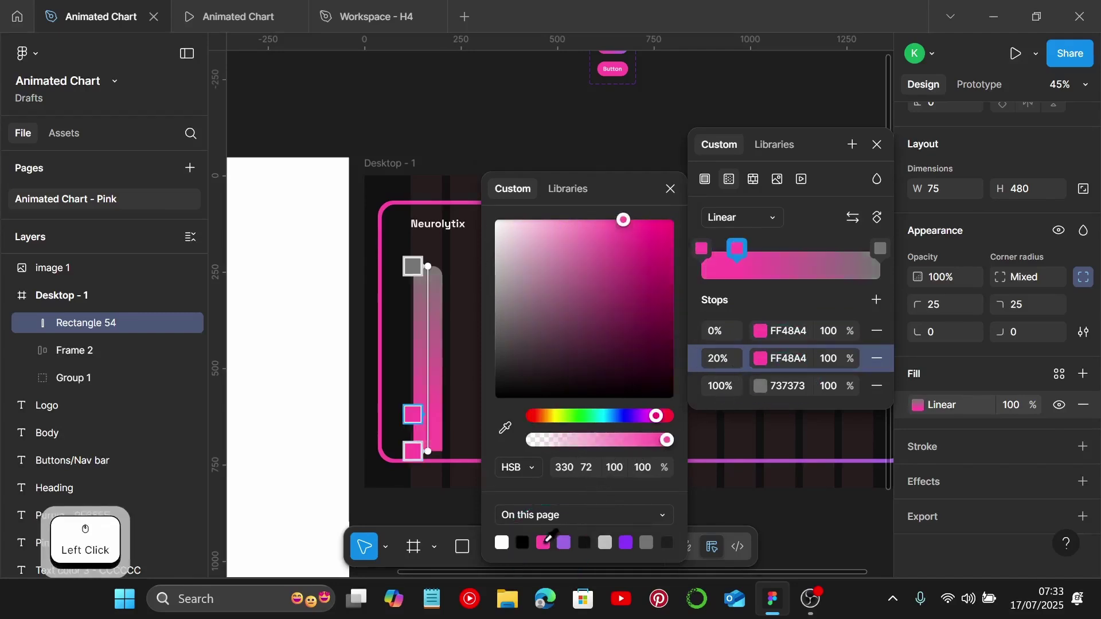
left_click(766, 392)
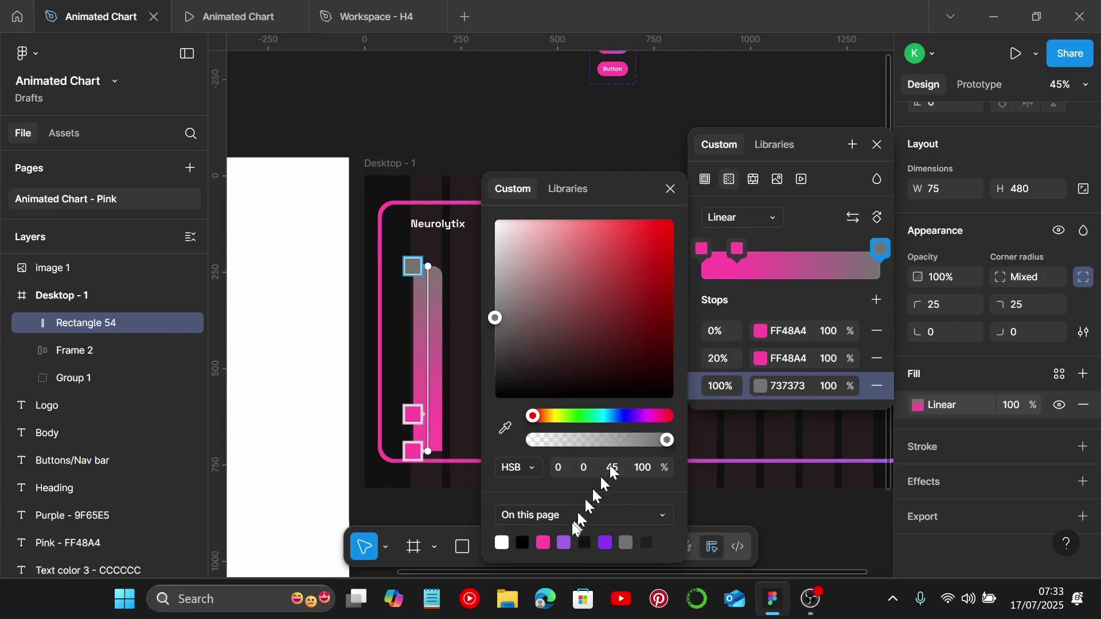
left_click(565, 542)
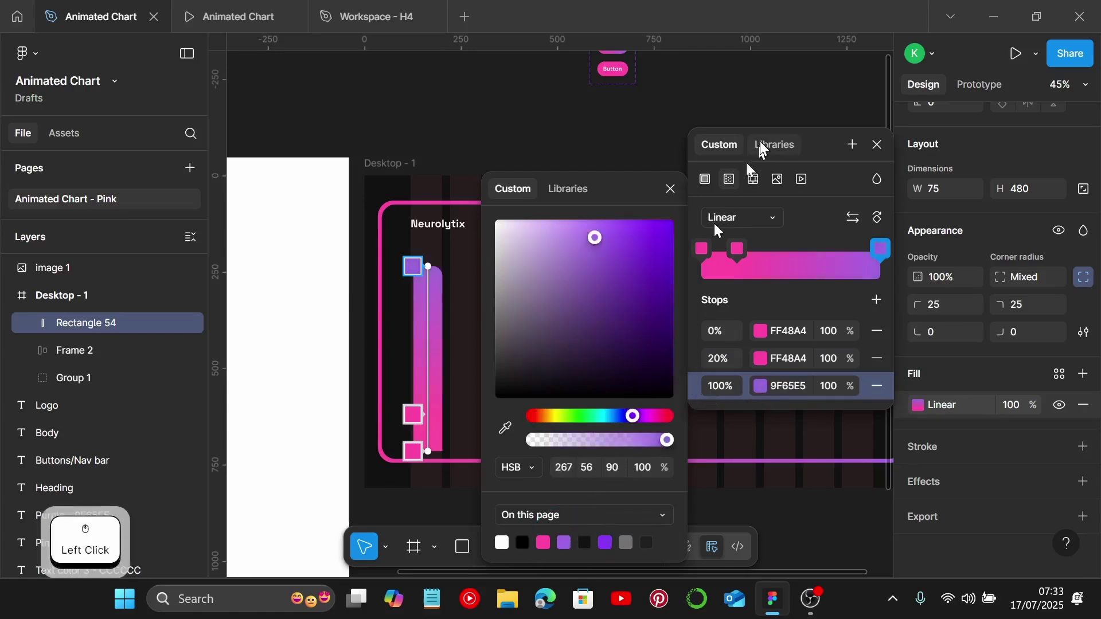
Set the opacity of the gradient's 0% stop to 0% so the bar fades out at its base
left_click(671, 193)
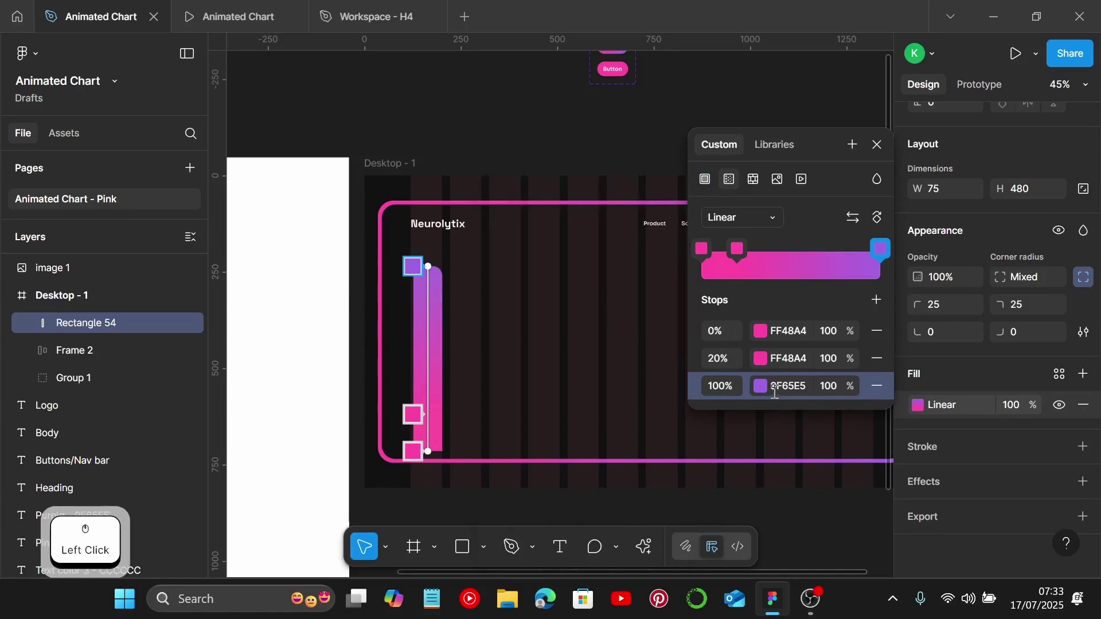
left_click(834, 330)
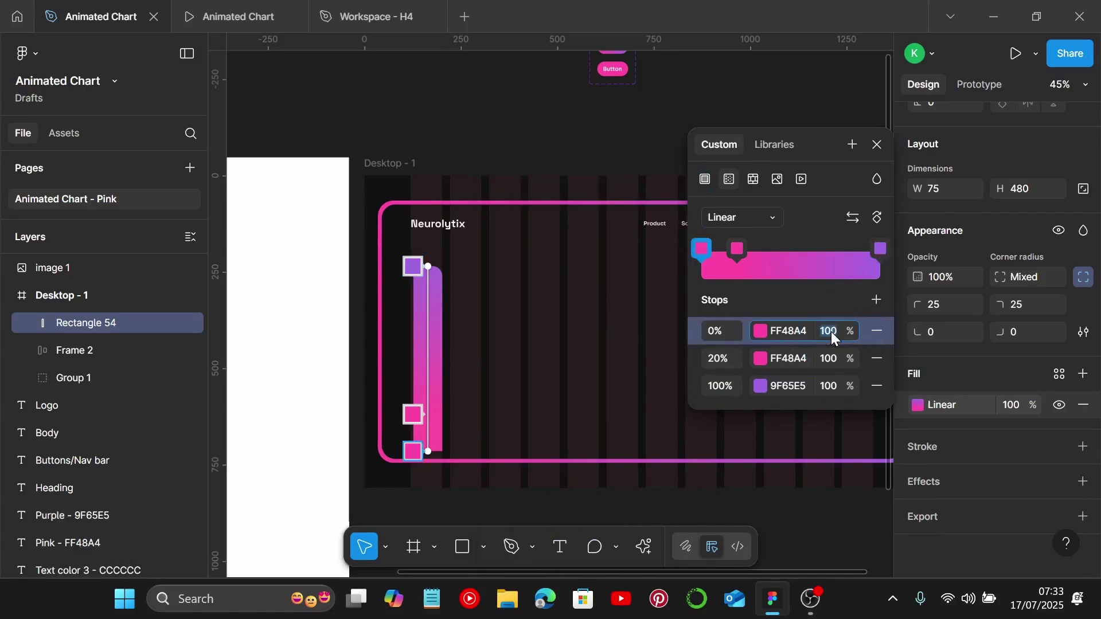
type("0")
key("Return")
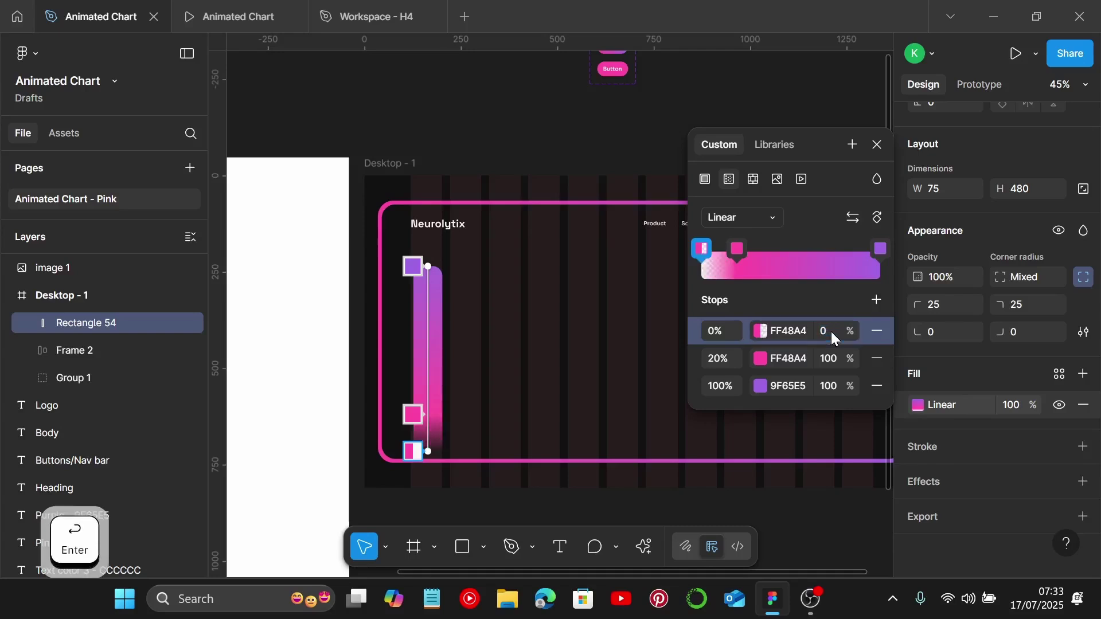
left_click(877, 145)
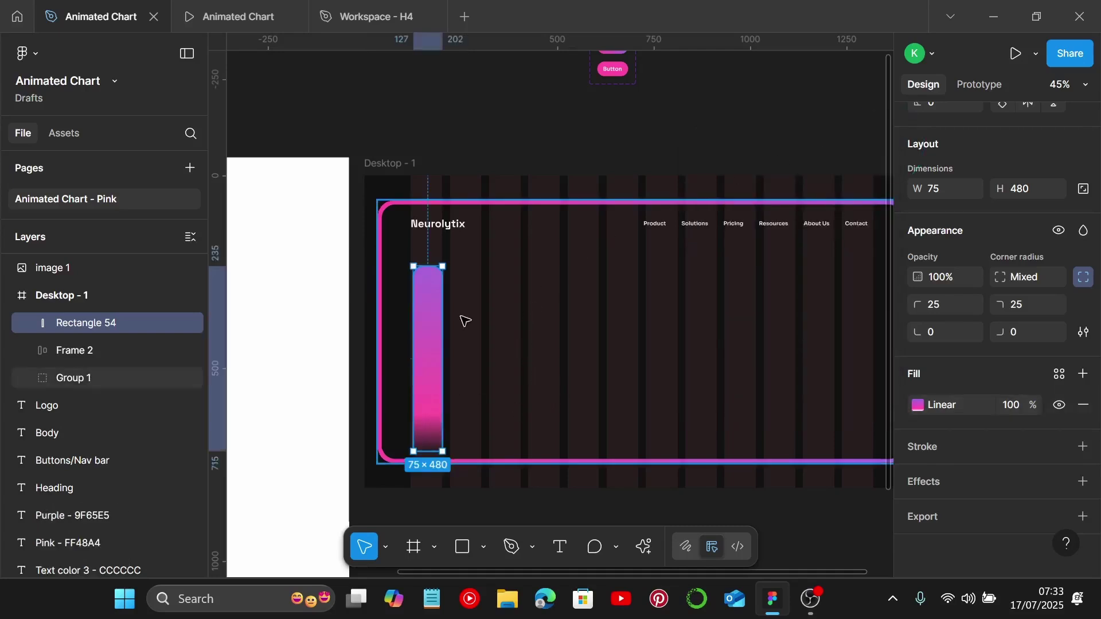
Move the bar to about X 120, Y 206 and duplicate it five times into a side-by-side row of six bars
left_click_drag(430, 354, 430, 340)
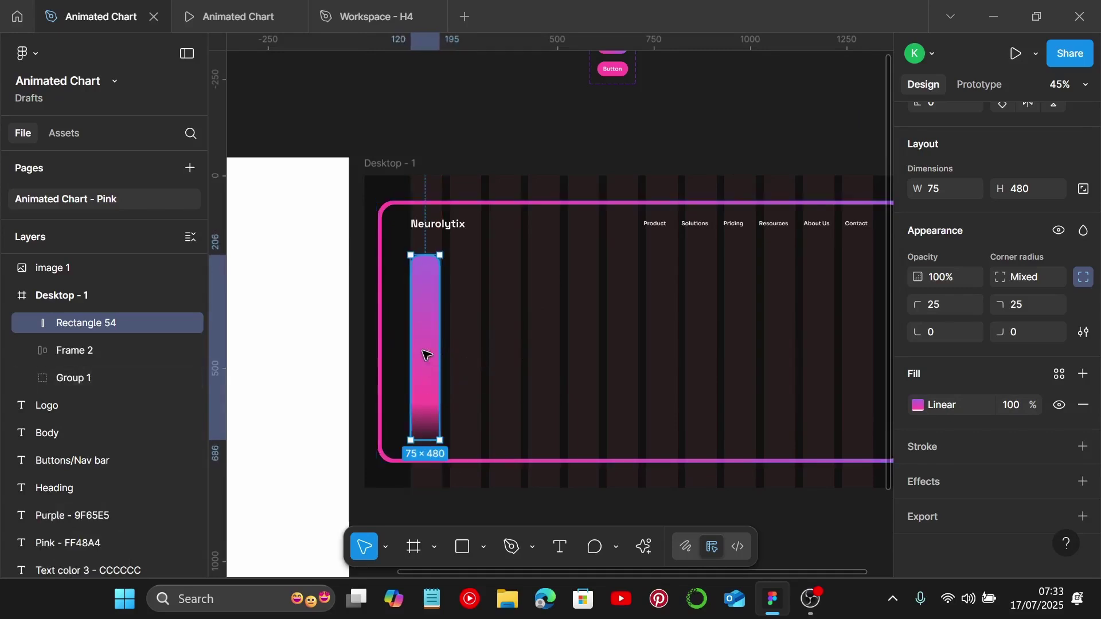
left_click_drag(425, 351, 581, 344)
key("ctrl+z")
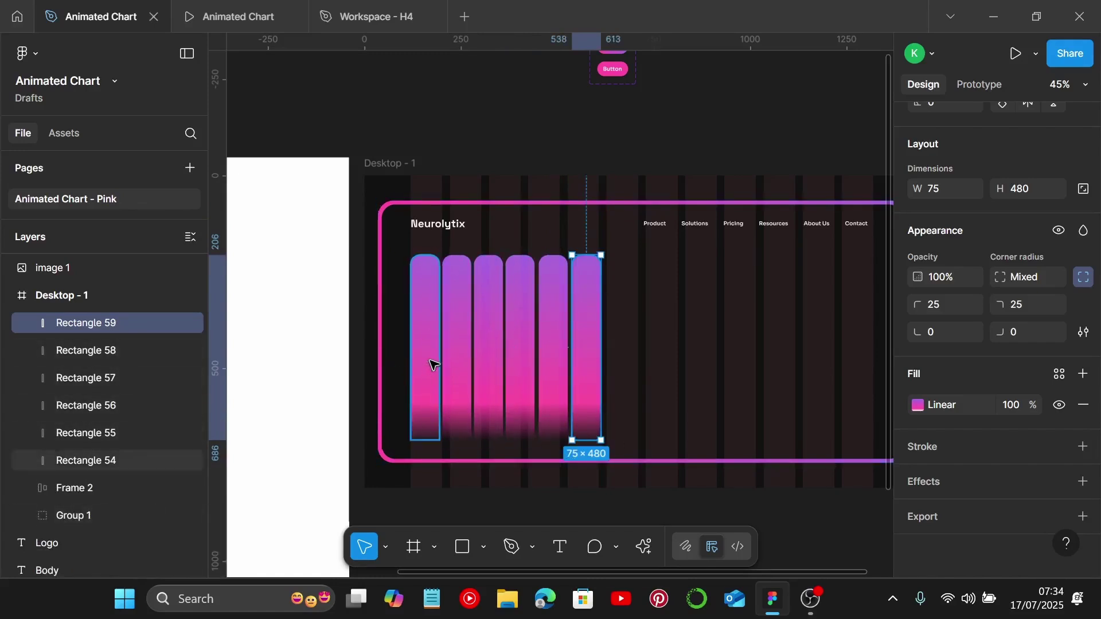
left_click(434, 364)
left_click(459, 362)
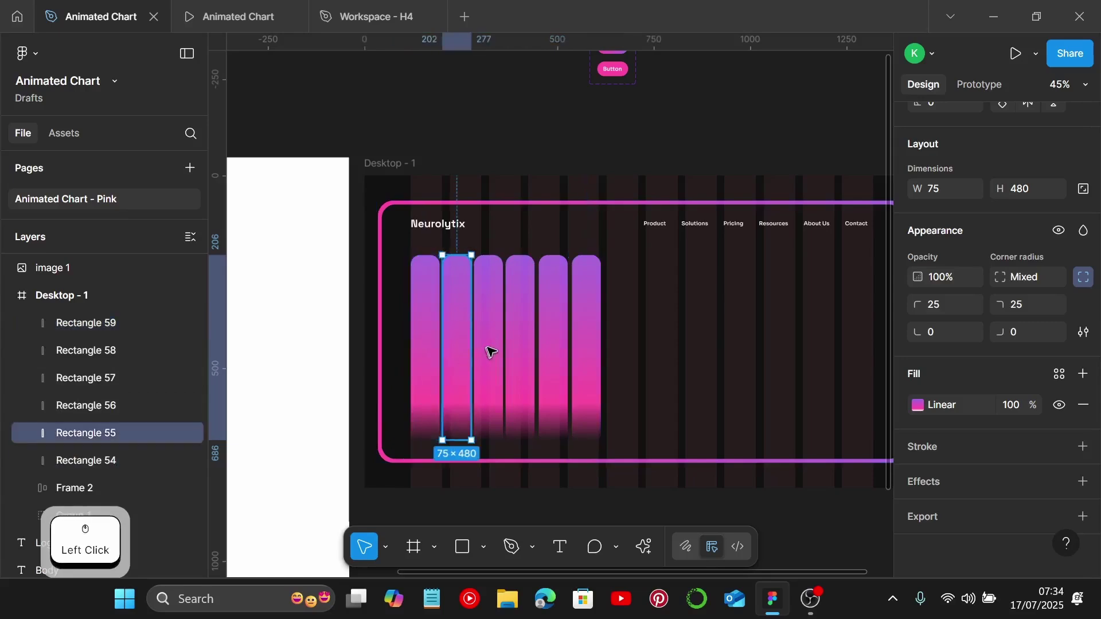
left_click(498, 347)
left_click(522, 342)
left_click(553, 332)
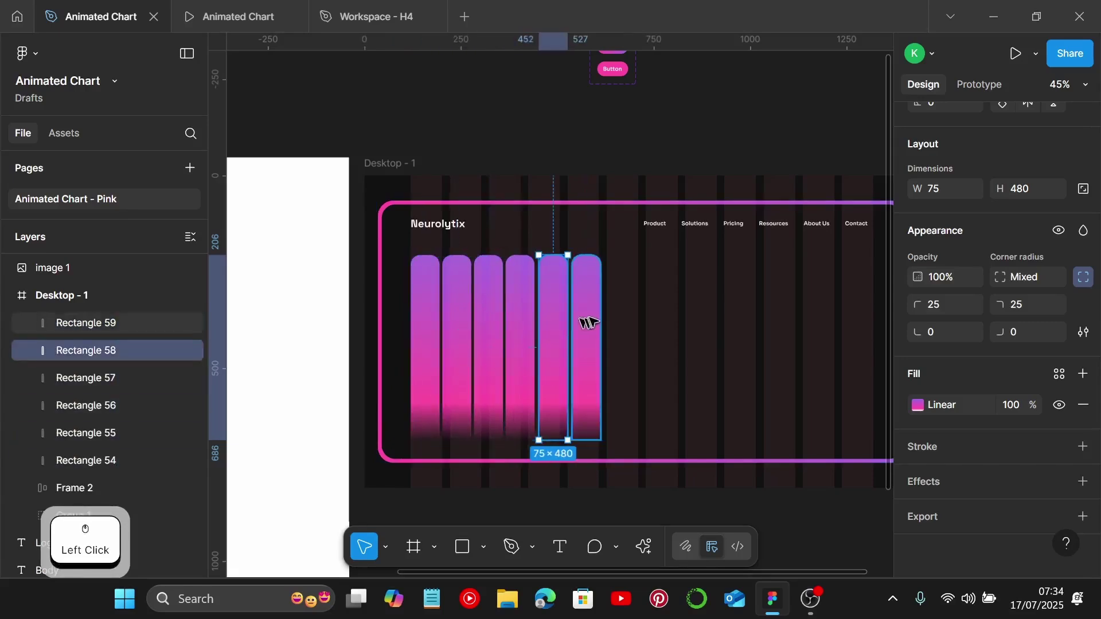
left_click(586, 312)
Rename the layers of the first two bars in the row as Bar 1 and Bar 2
left_click(104, 460)
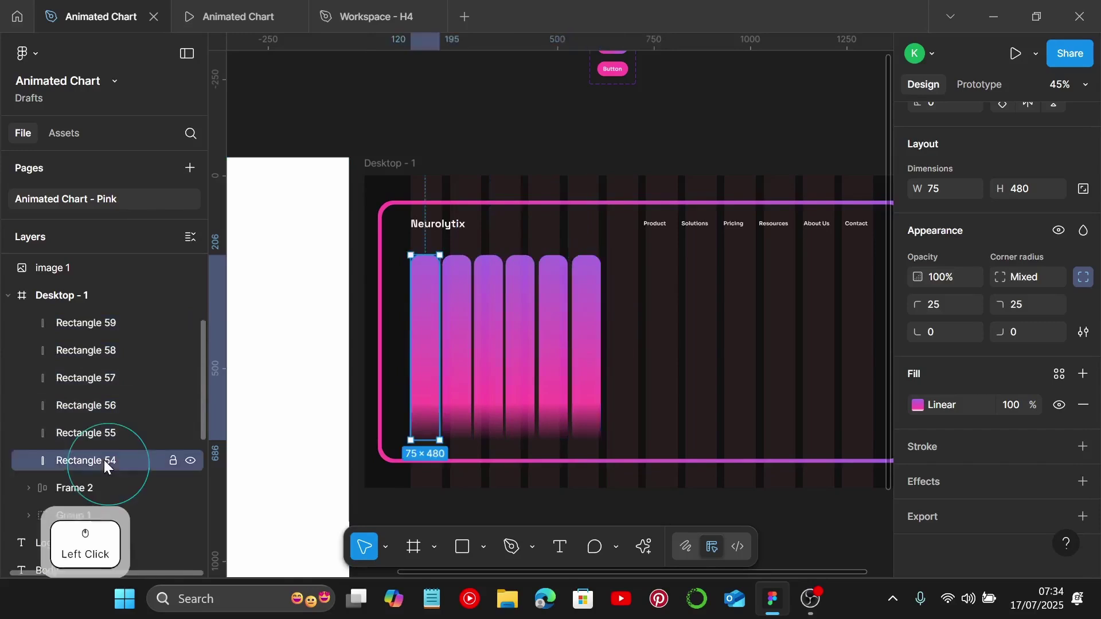
double_click(104, 461)
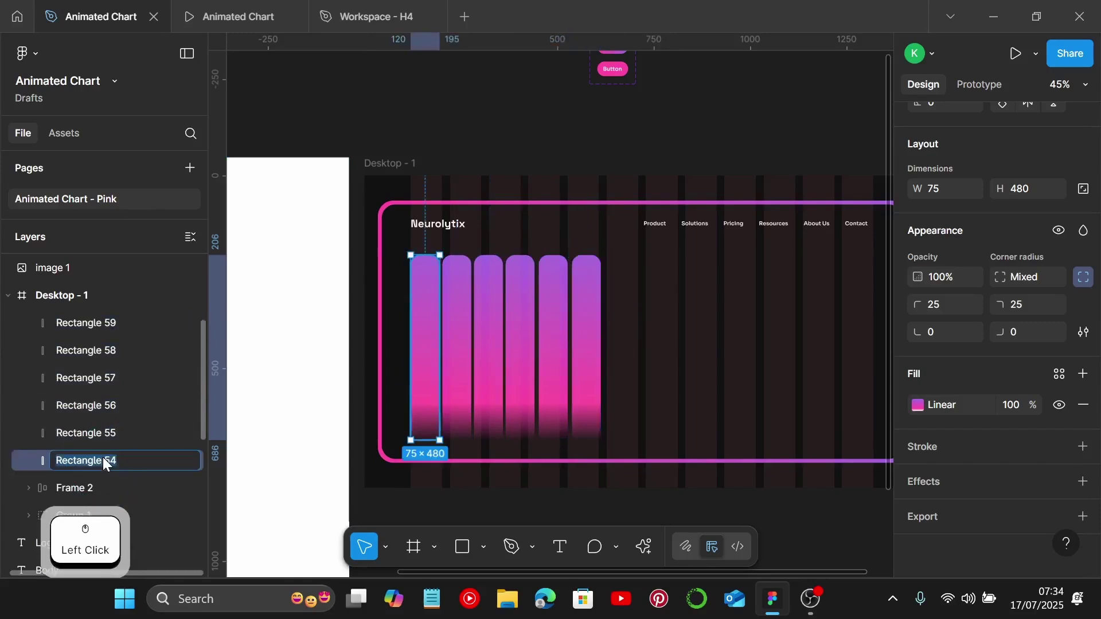
type("Bar 1")
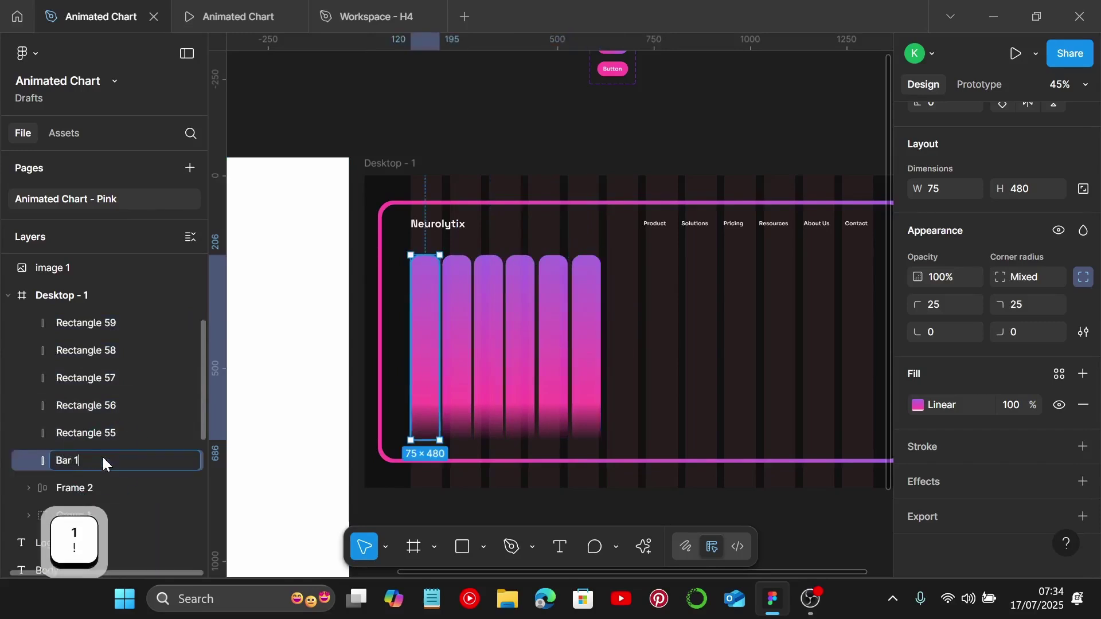
left_click(105, 439)
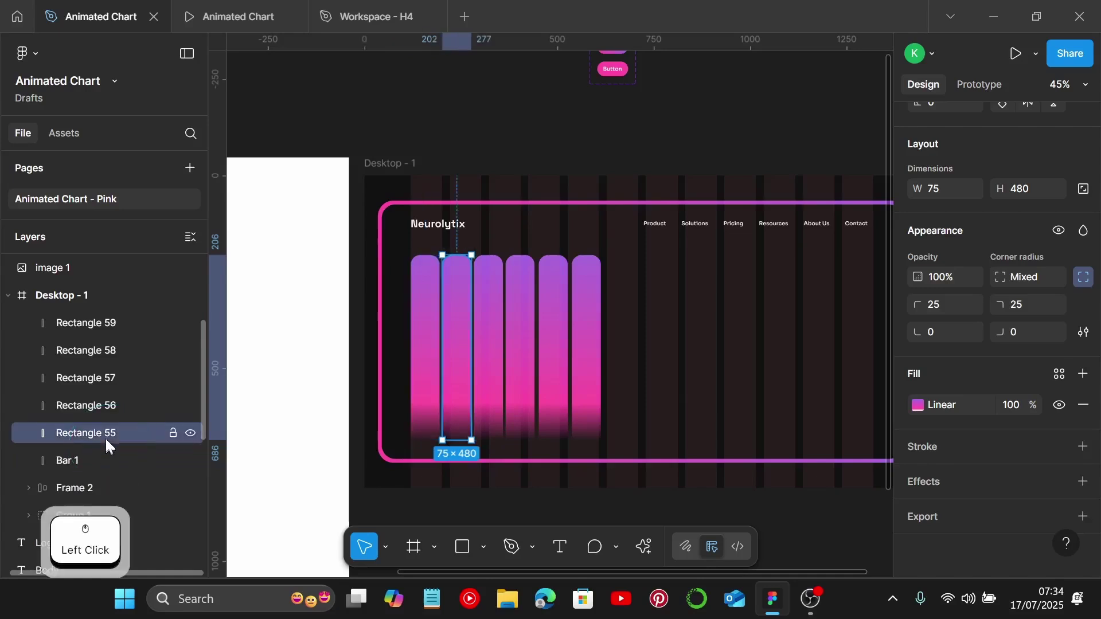
double_click(106, 438)
type("B")
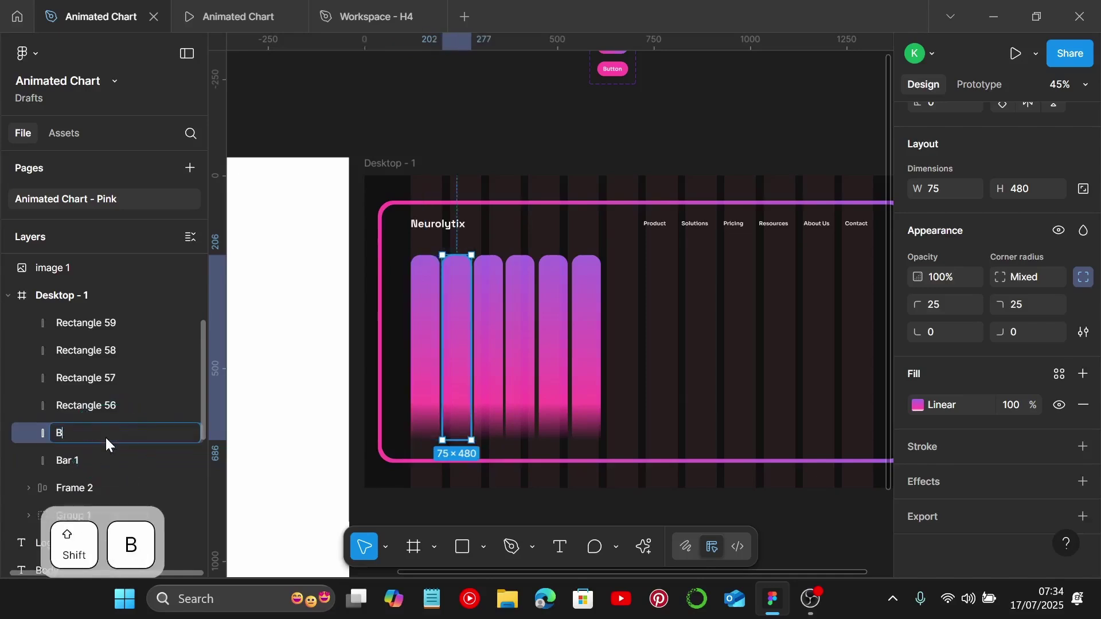
type("ar 2")
key("Return")
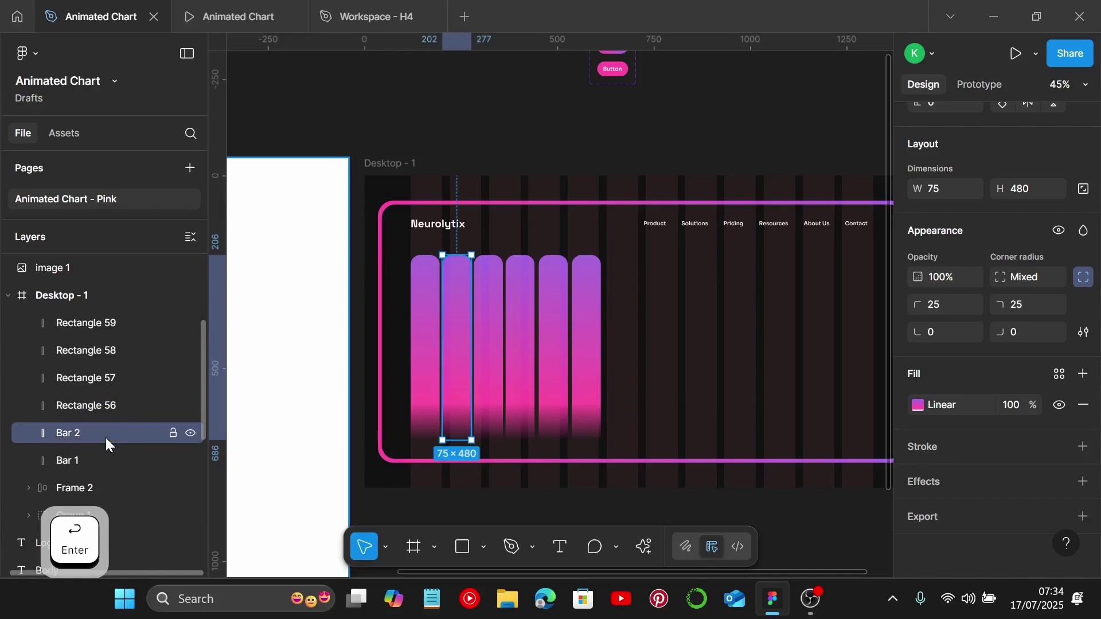
Rename the layers of the third and fourth bars as Bar 3 and Bar 4
left_click(103, 401)
double_click(103, 400)
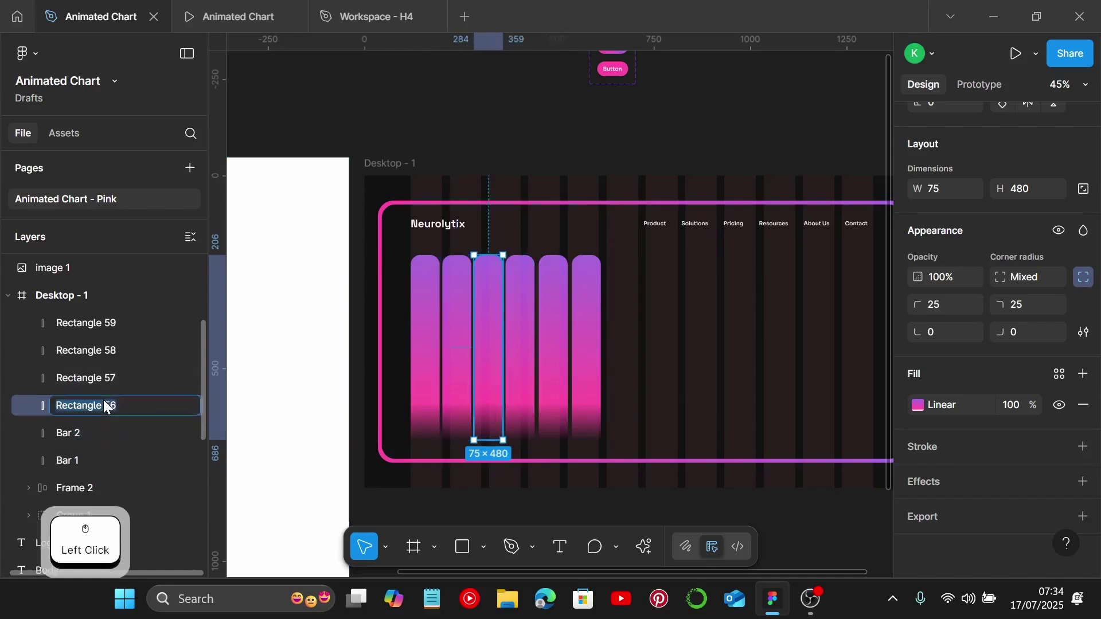
type("Bar 3")
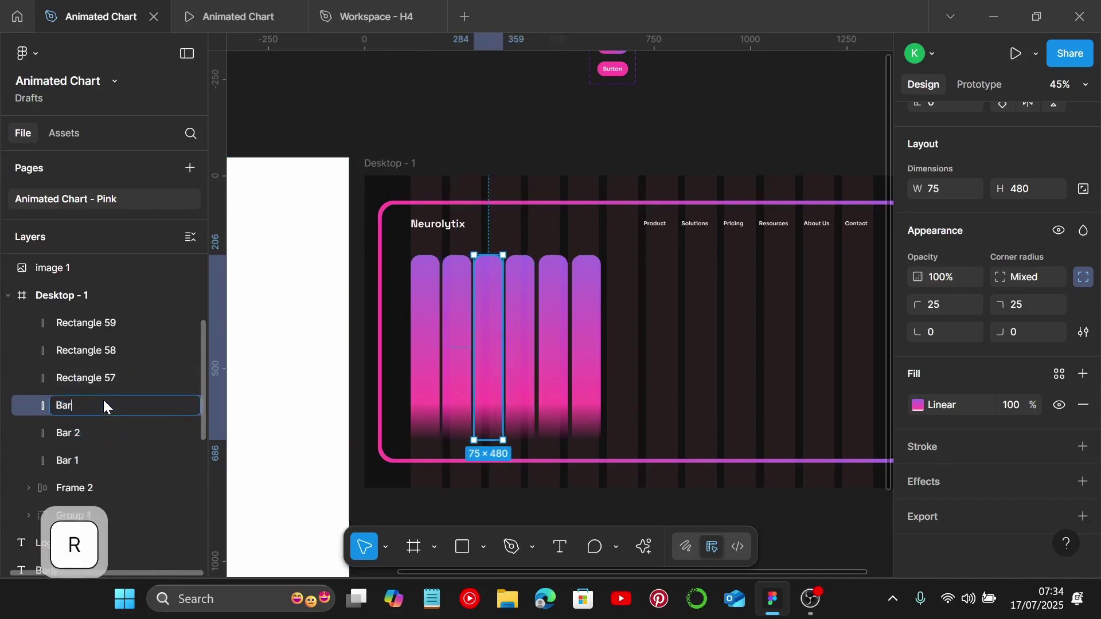
key("Return")
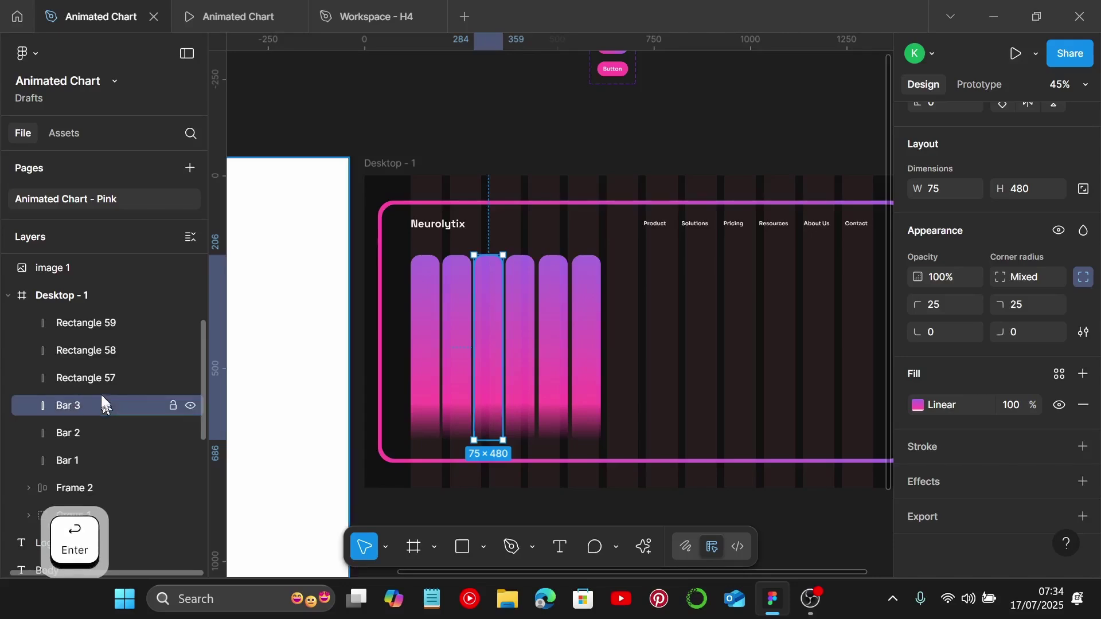
left_click(102, 377)
double_click(102, 377)
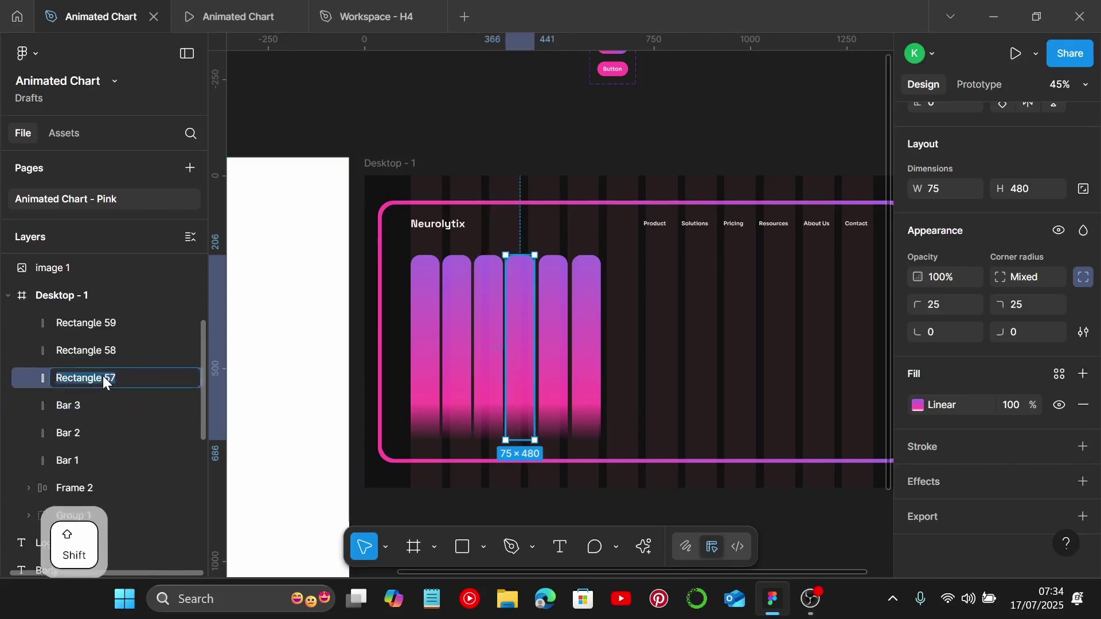
type("Bar 4")
key("Return")
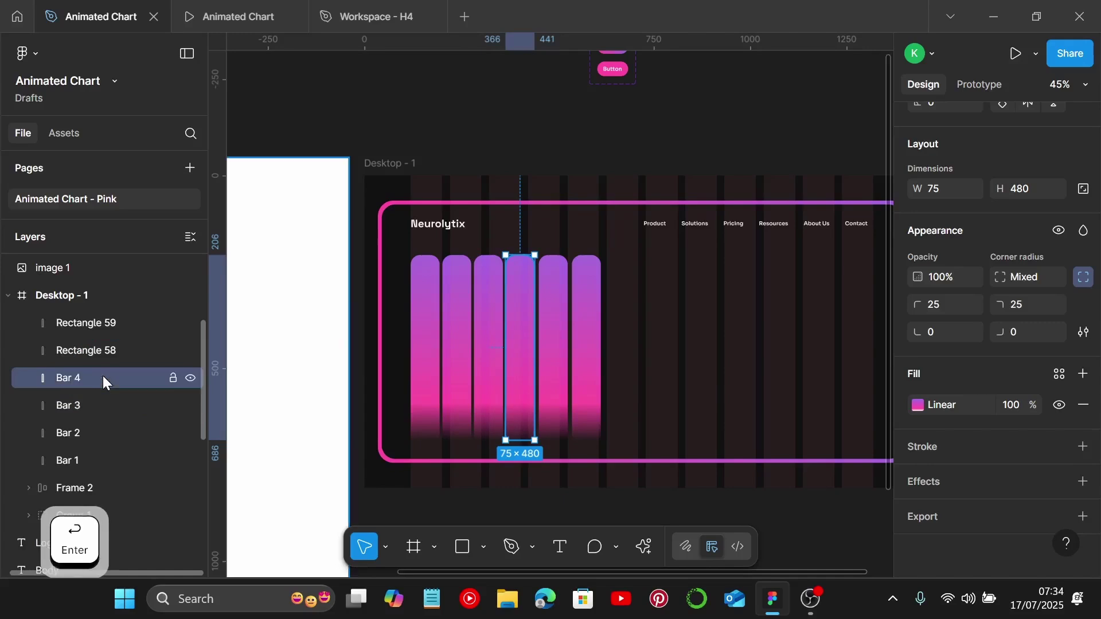
Rename the layers of the last two bars as Bar 5 and Bar 6
left_click(64, 350)
double_click(63, 351)
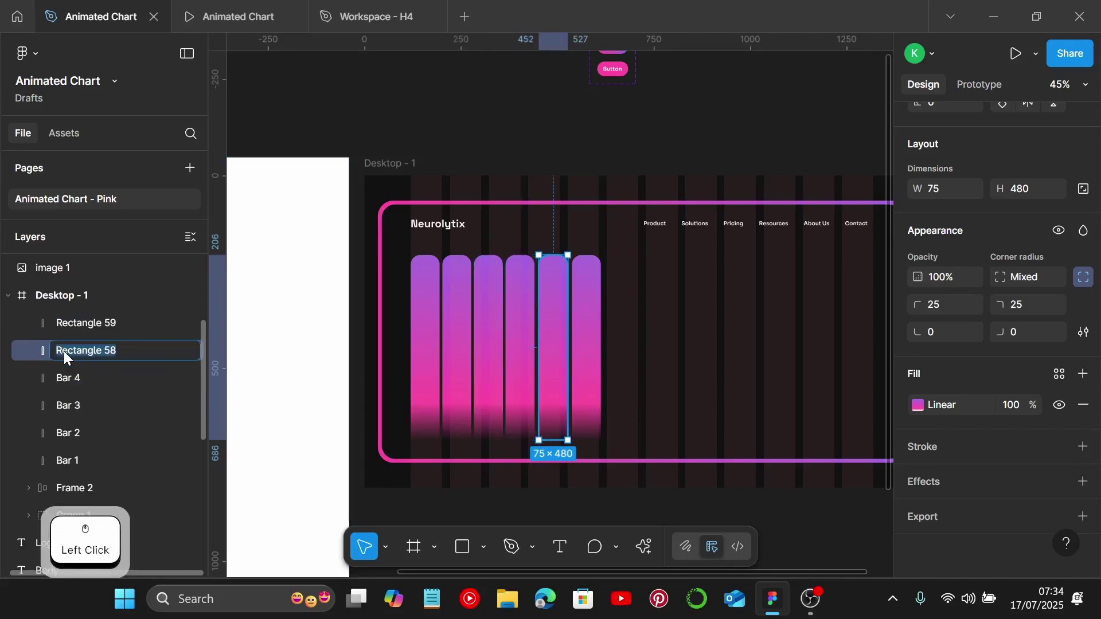
type("Bar 5")
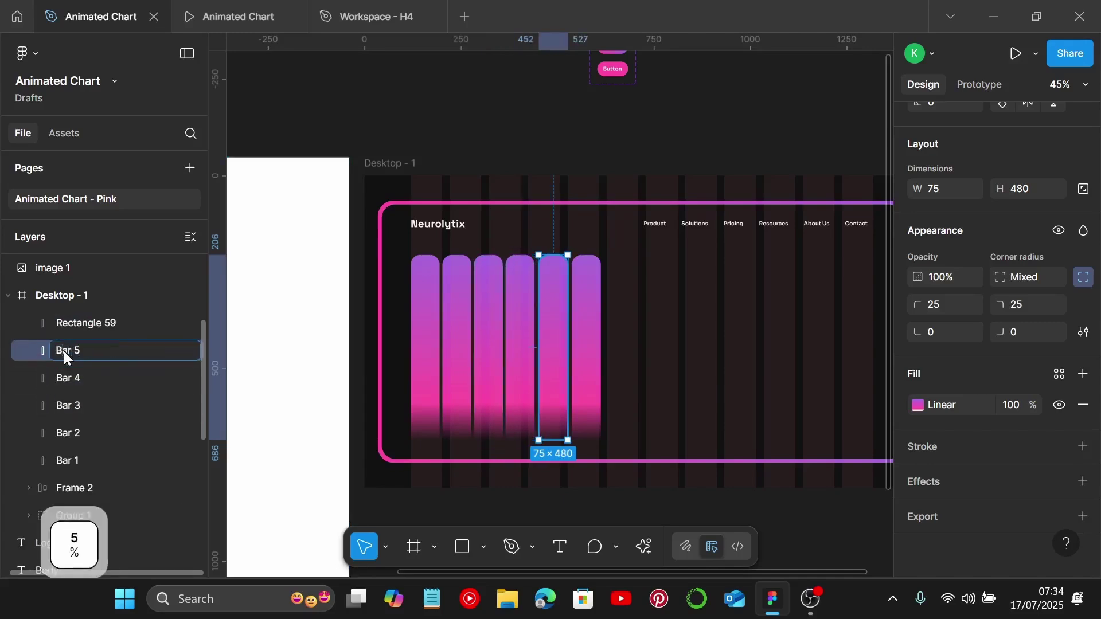
key("Return")
left_click(71, 326)
double_click(71, 326)
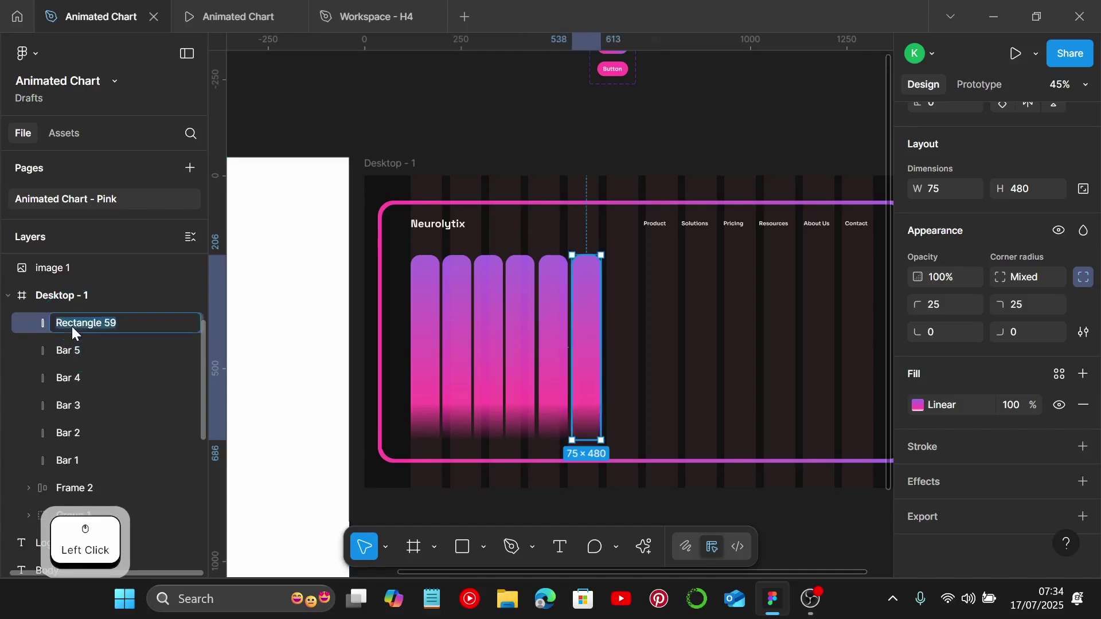
type("Bar 6")
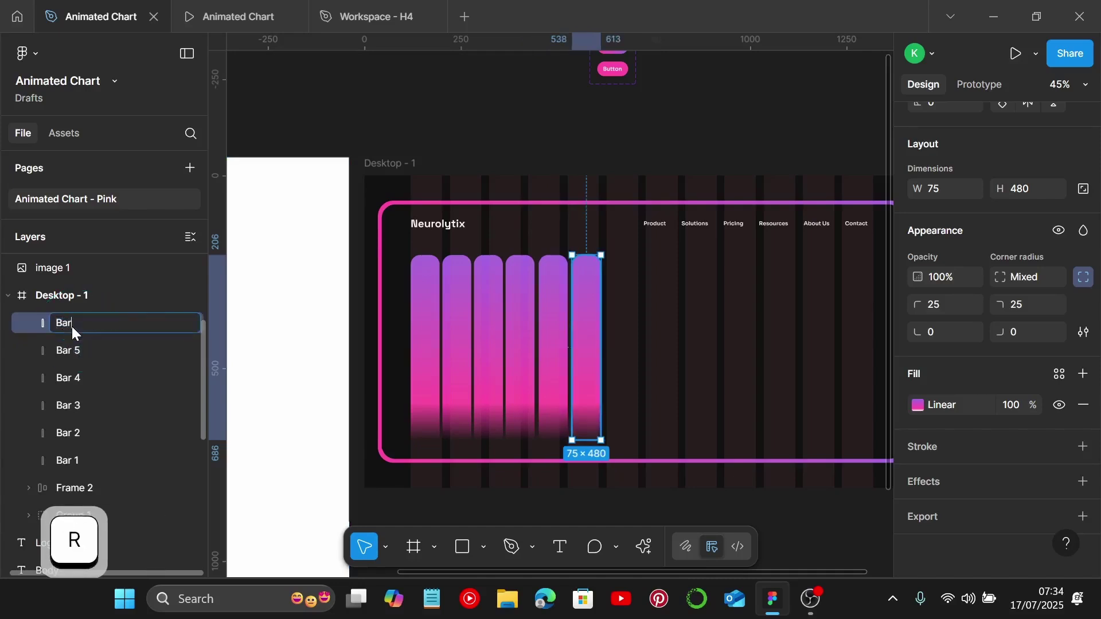
key("Return")
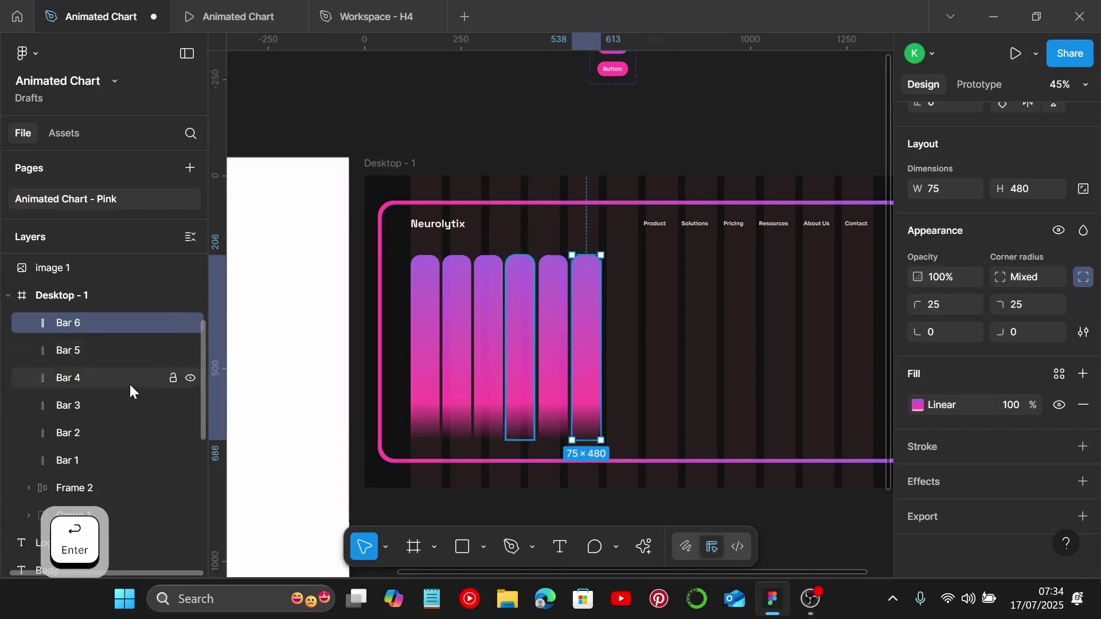
Select all six bars and set the horizontal spacing between them to 10
scroll(319, 270, "down", 1)
scroll(373, 277, "down", 4, "ctrl")
scroll(383, 442, "left", 3, "shift")
scroll(383, 441, "up", 2, "ctrl")
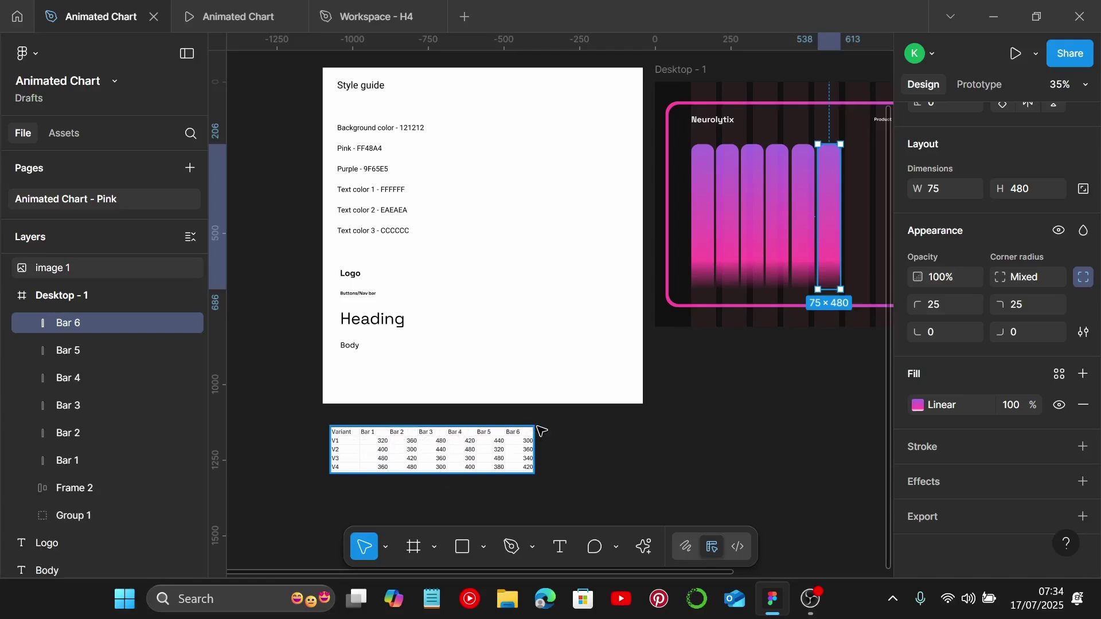
scroll(710, 281, "right", 2, "shift")
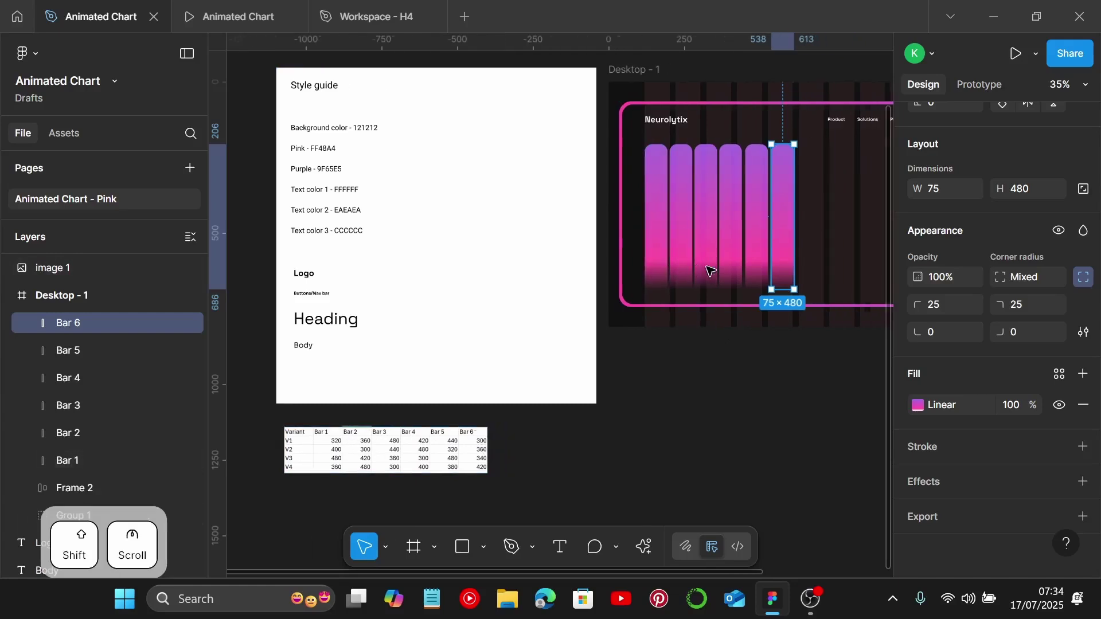
scroll(777, 221, "up", 2, "ctrl")
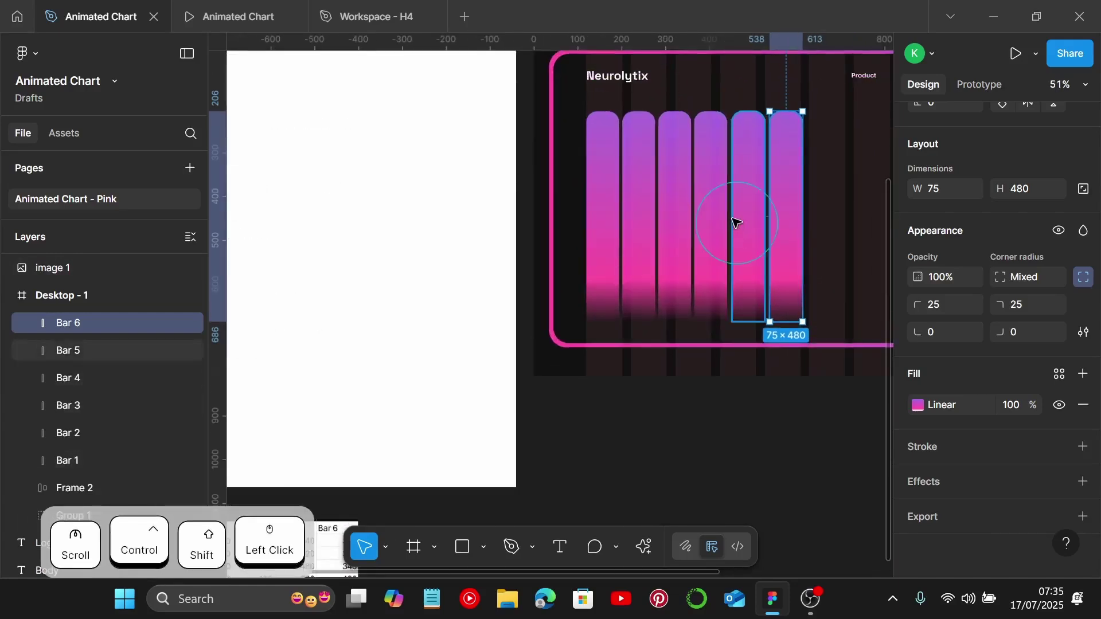
left_click(735, 221, "shift")
left_click(710, 221, "shift")
left_click(677, 223, "shift")
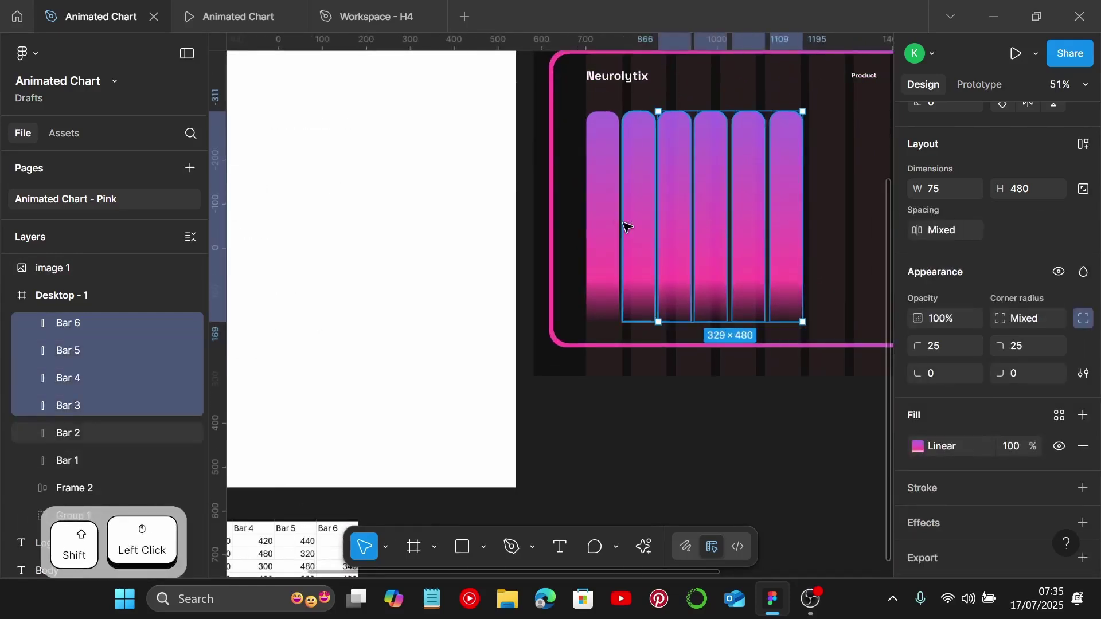
left_click(628, 226, "shift")
left_click(609, 229, "shift")
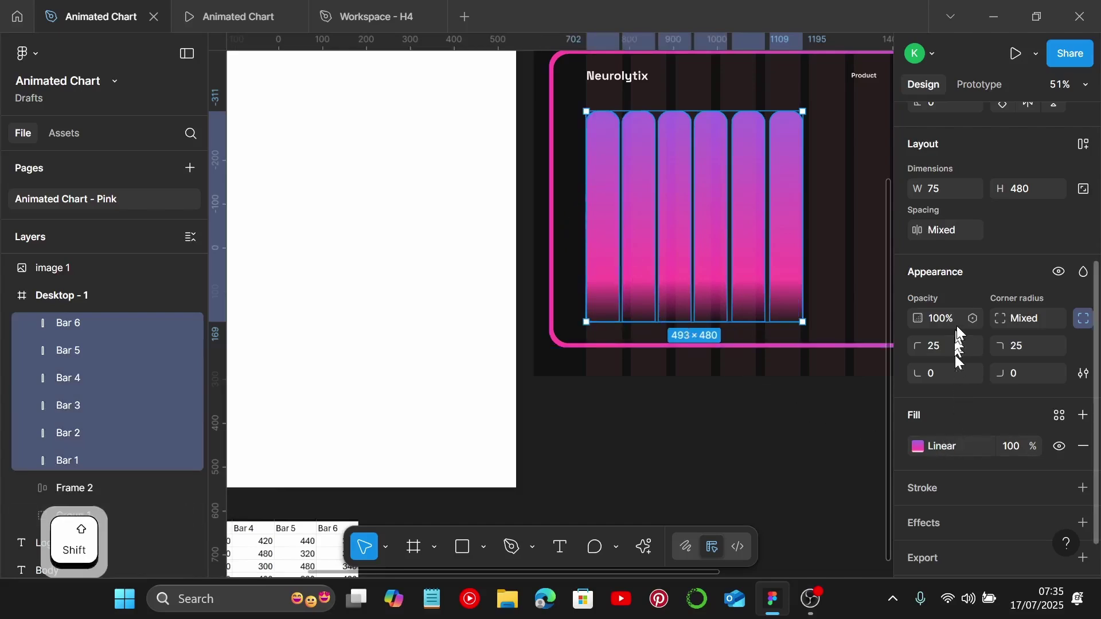
left_click(968, 232)
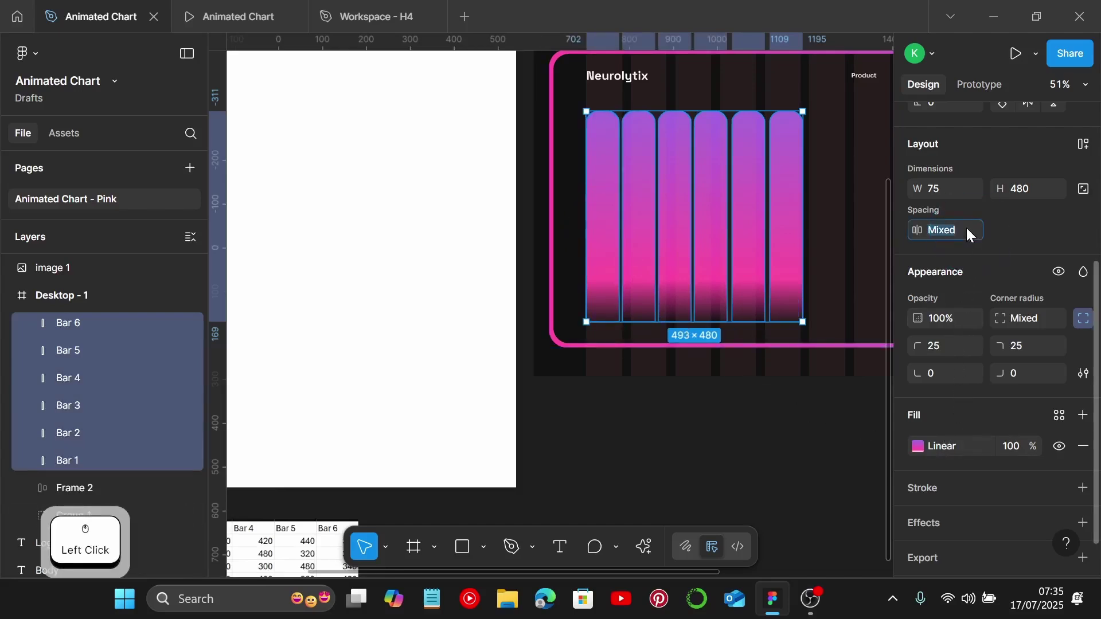
type("10")
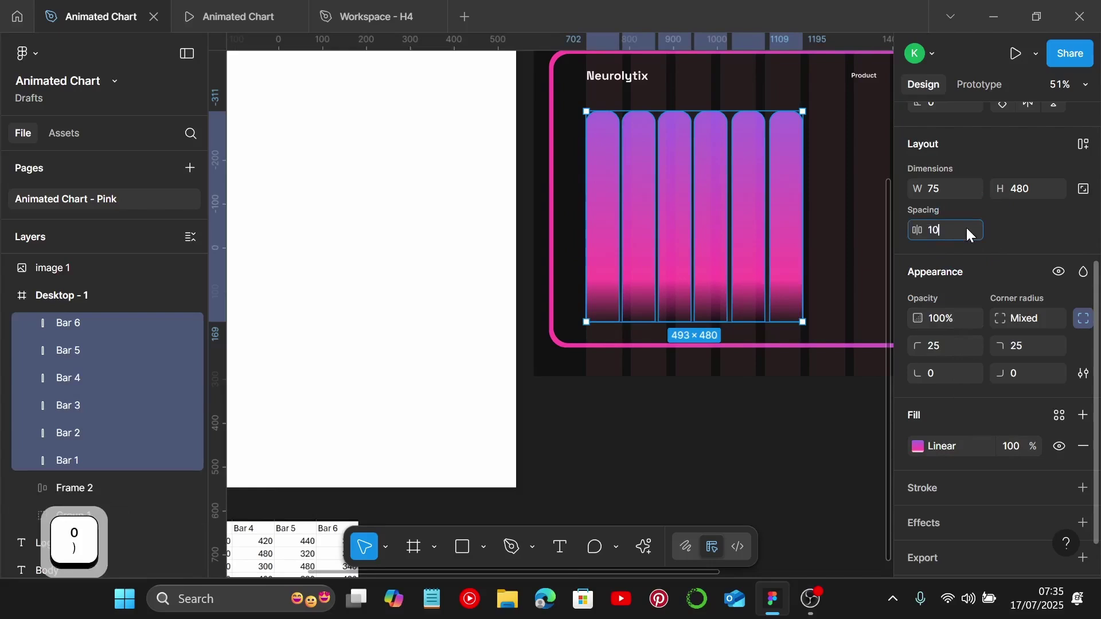
key("Return")
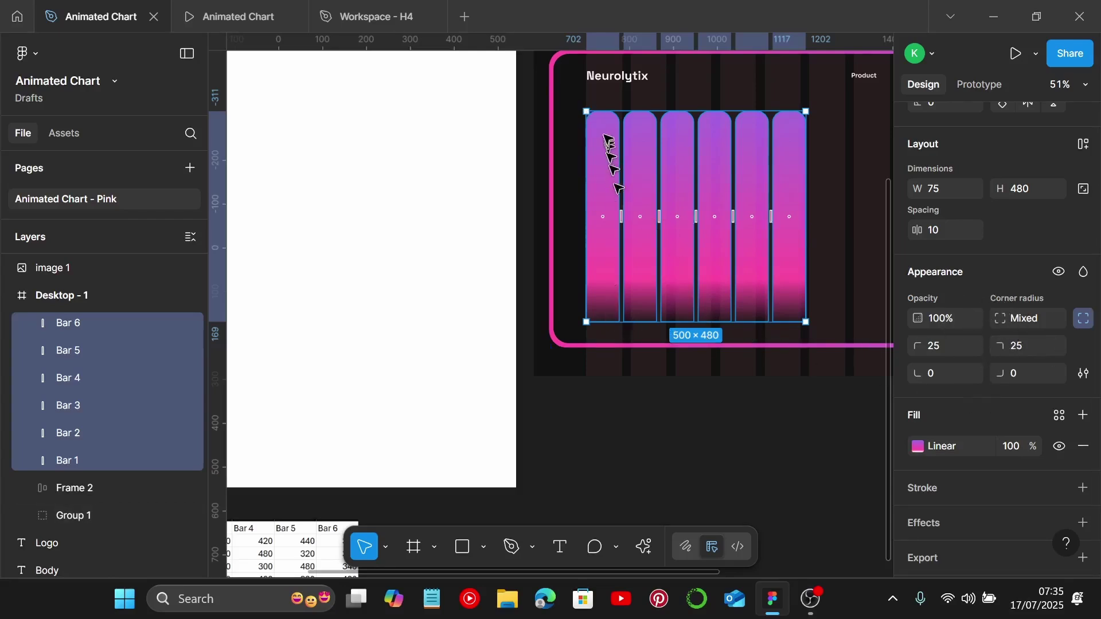
Move the image of the bar-height table from below the style guide into the Desktop - 1 frame beside the bars, at about X 646, Y 368
scroll(602, 107, "up", 3)
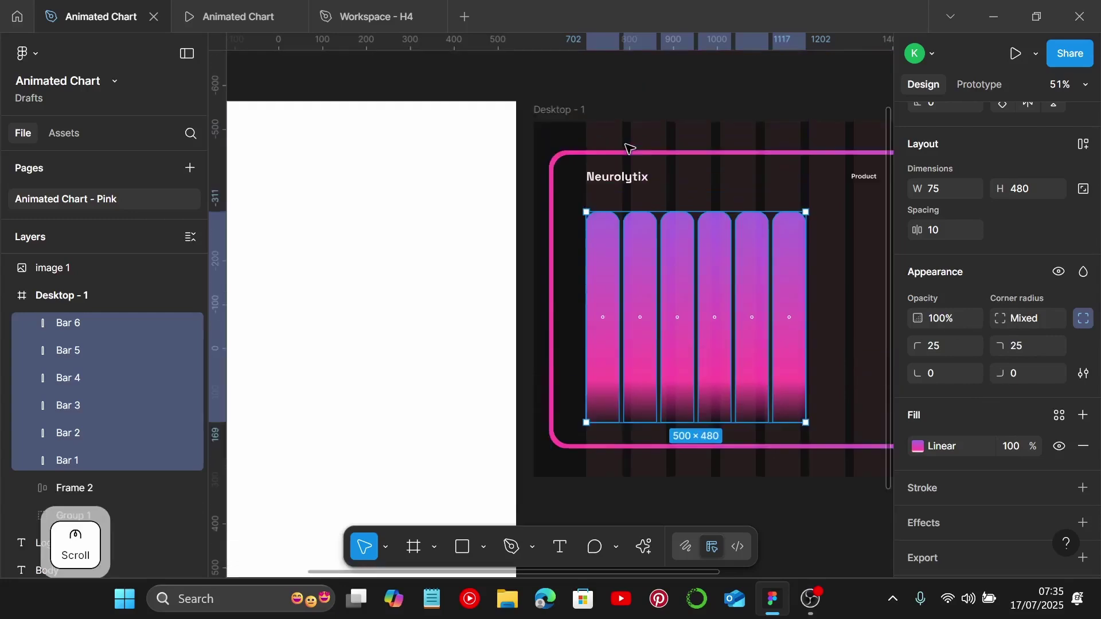
scroll(631, 172, "down", 5, "ctrl")
left_click(369, 476)
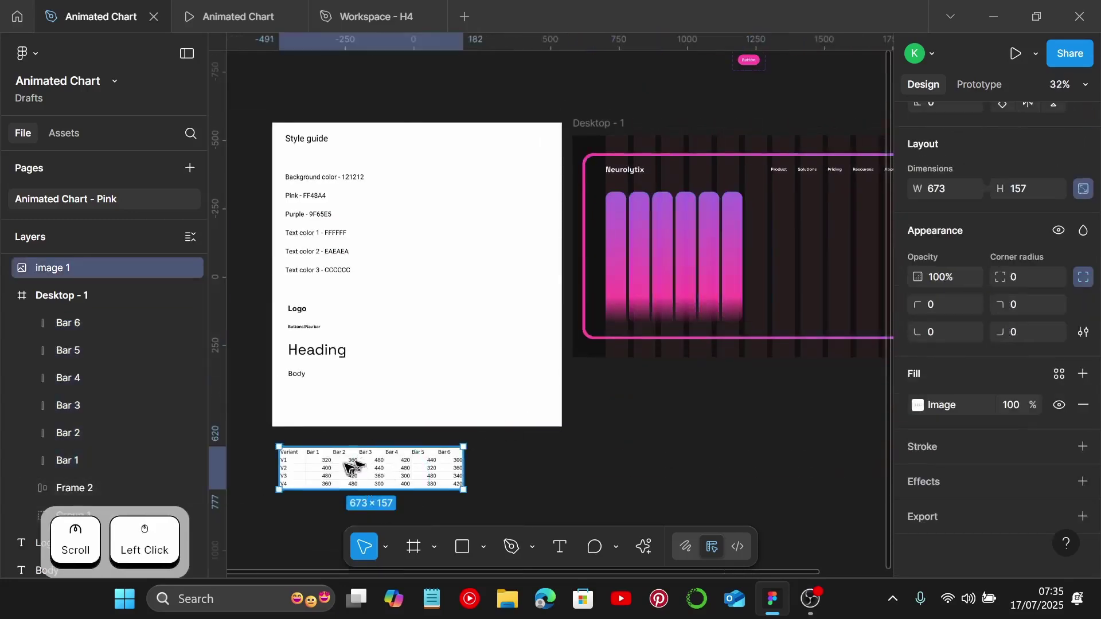
left_click_drag(355, 467, 813, 258)
scroll(810, 252, "up", 3, "ctrl")
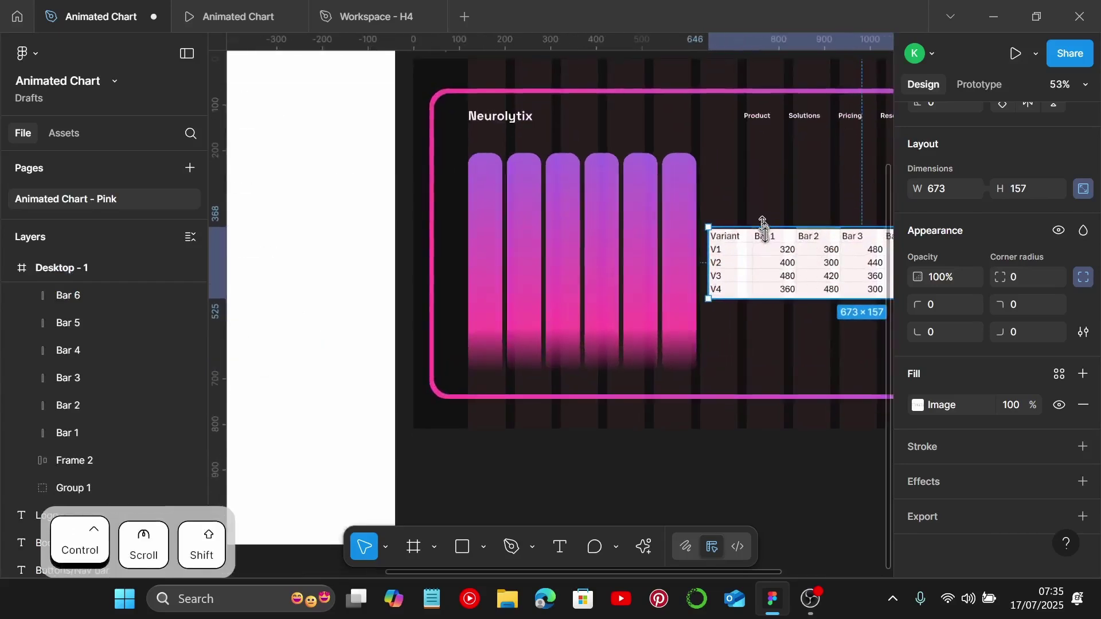
Move the bar-height table image within the frame to X 724, Y 300, farther from the bars
scroll(725, 285, "down", 5, "shift")
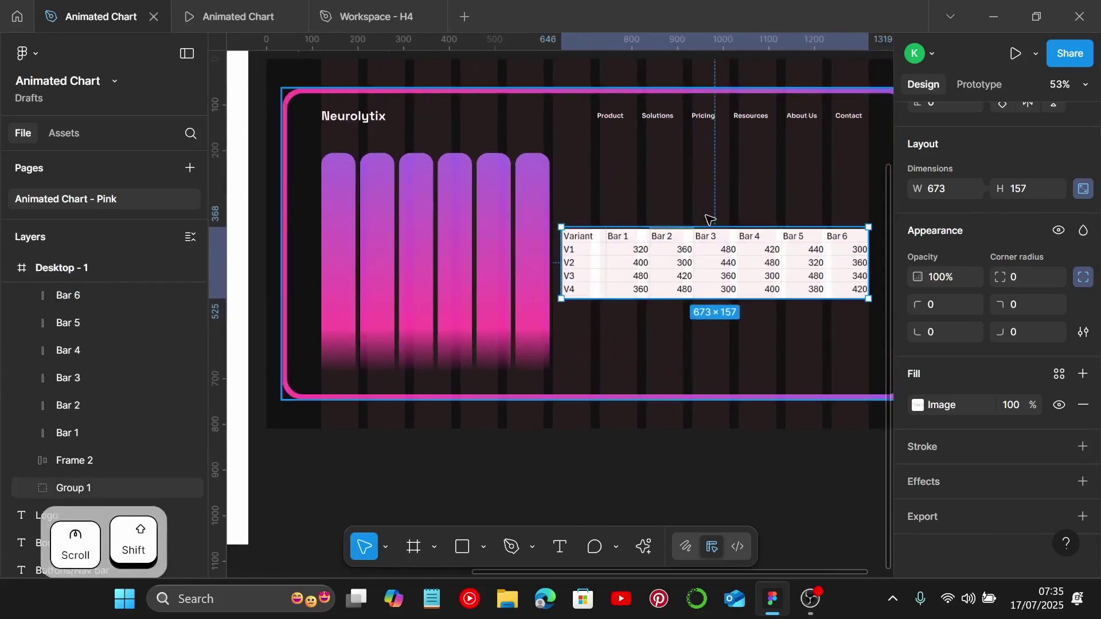
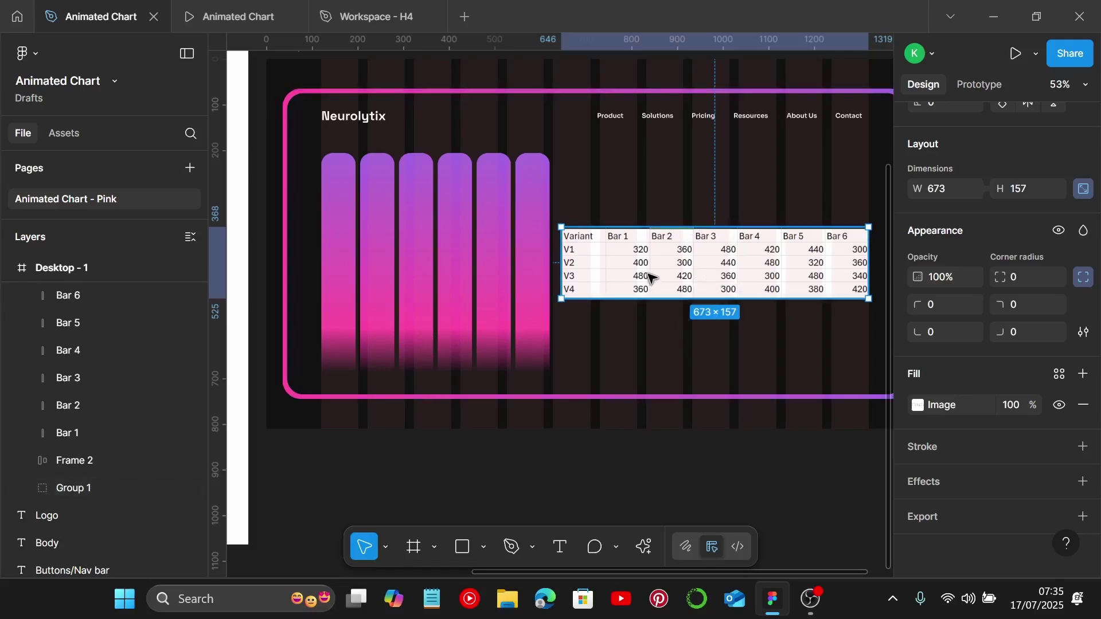
left_click_drag(631, 263, 677, 235)
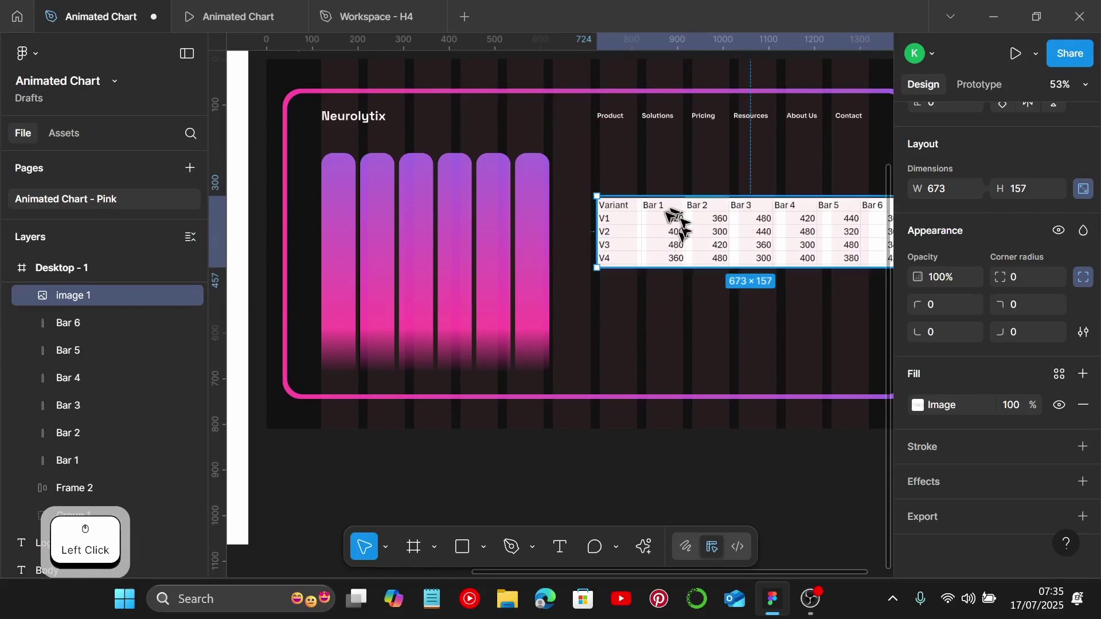
Shorten Bar 1 from its upper edge to a height of 320, the table's V1 value
left_click(337, 232)
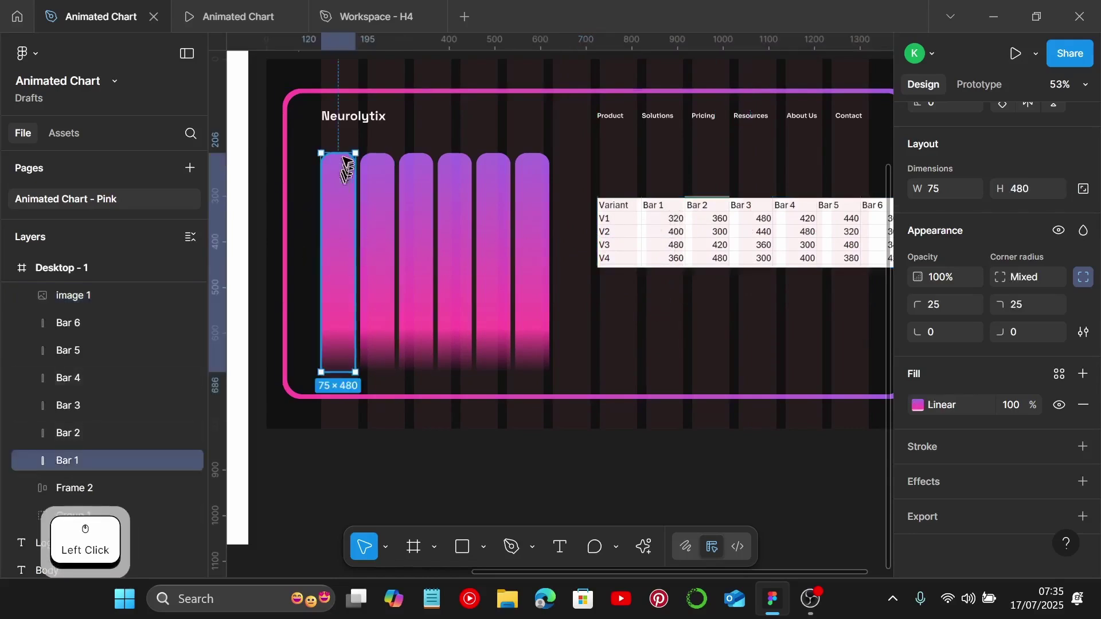
scroll(340, 156, "up", 5)
scroll(344, 158, "down", 2)
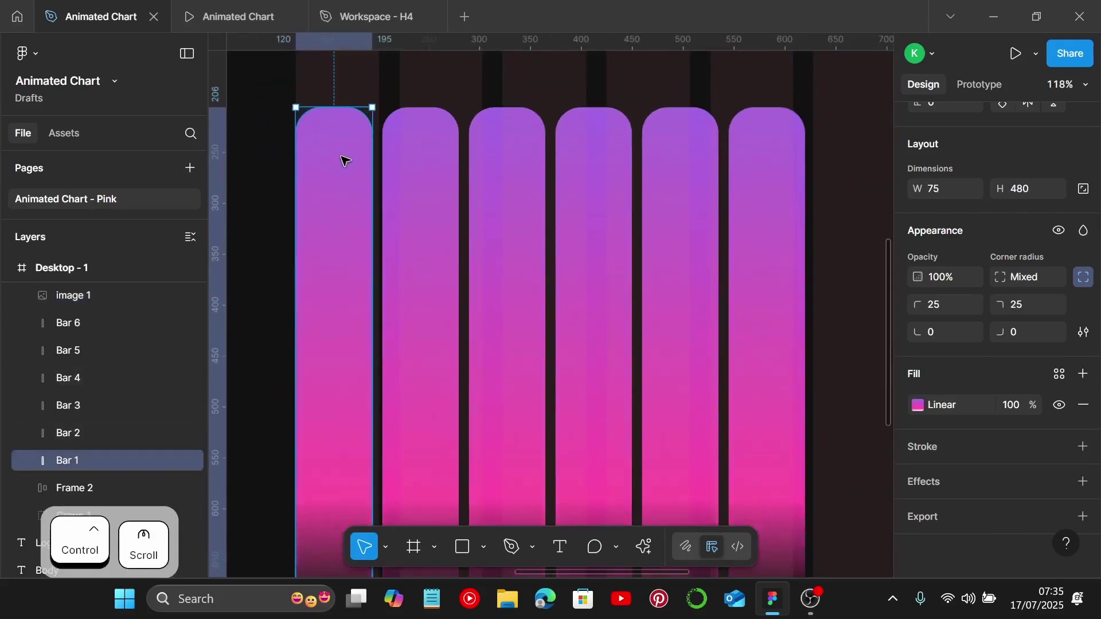
scroll(1009, 235, "up", 3)
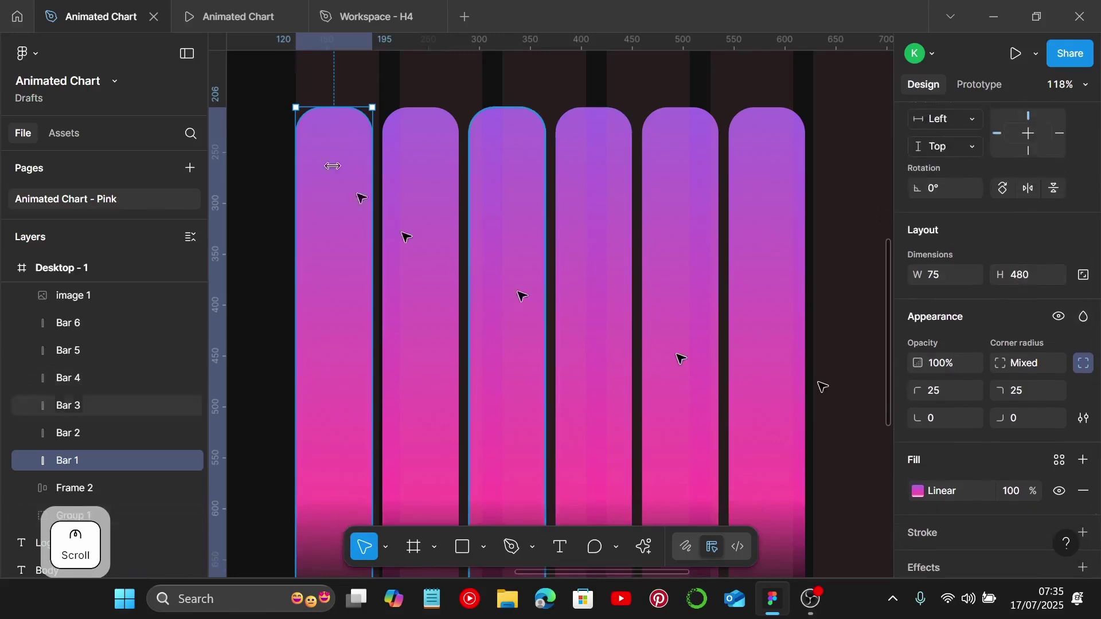
left_click_drag(332, 108, 354, 235)
scroll(353, 231, "right", 5)
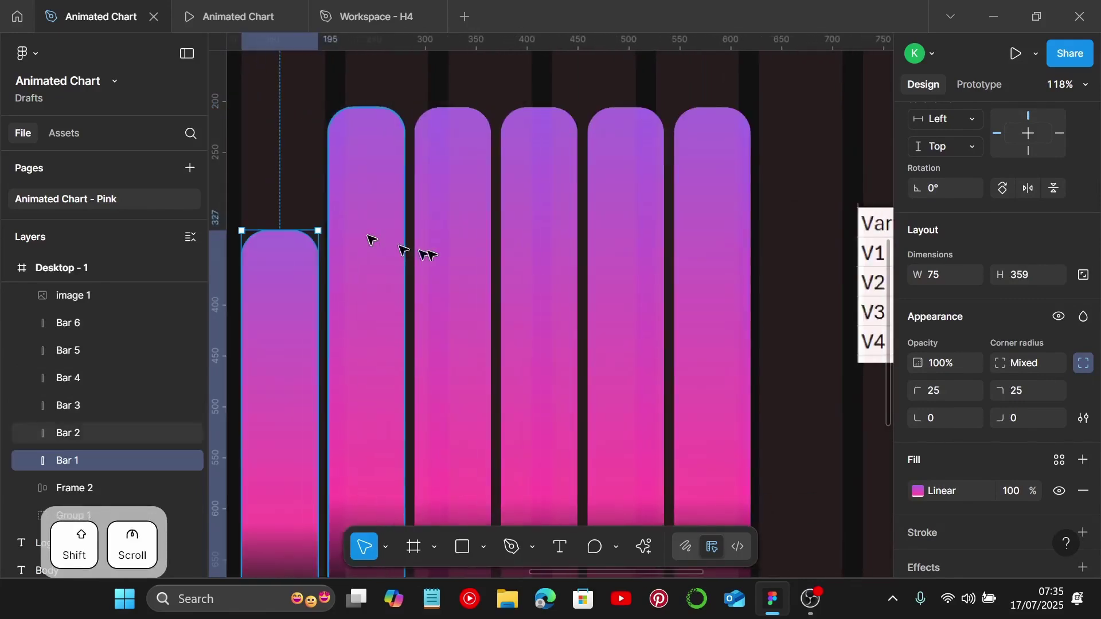
scroll(372, 240, "right", 6)
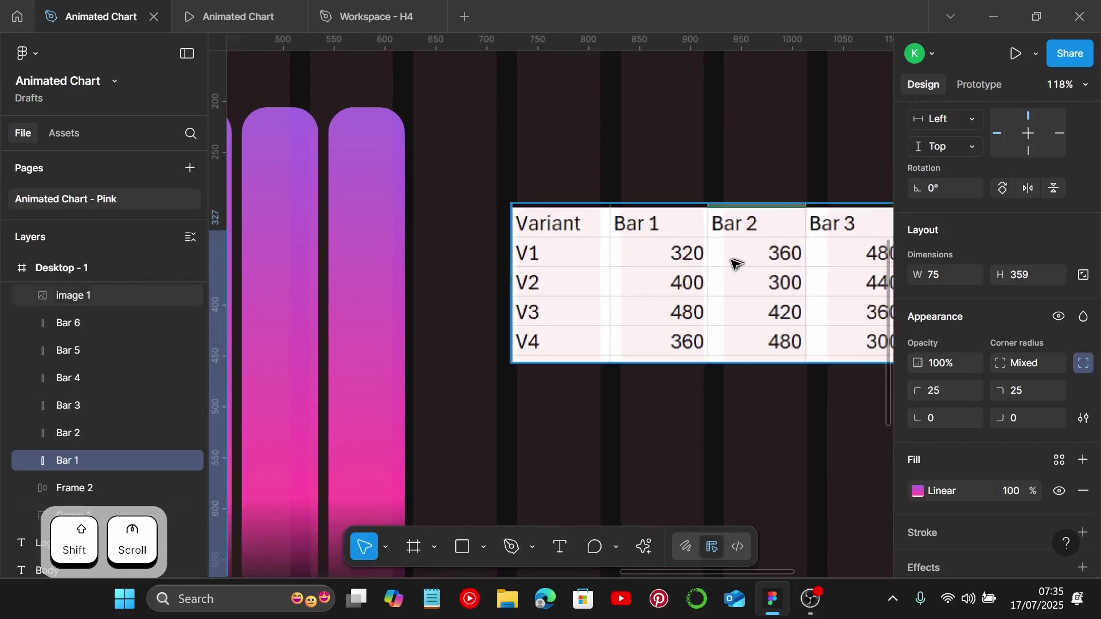
scroll(622, 293, "left", 10)
scroll(452, 240, "up", 5)
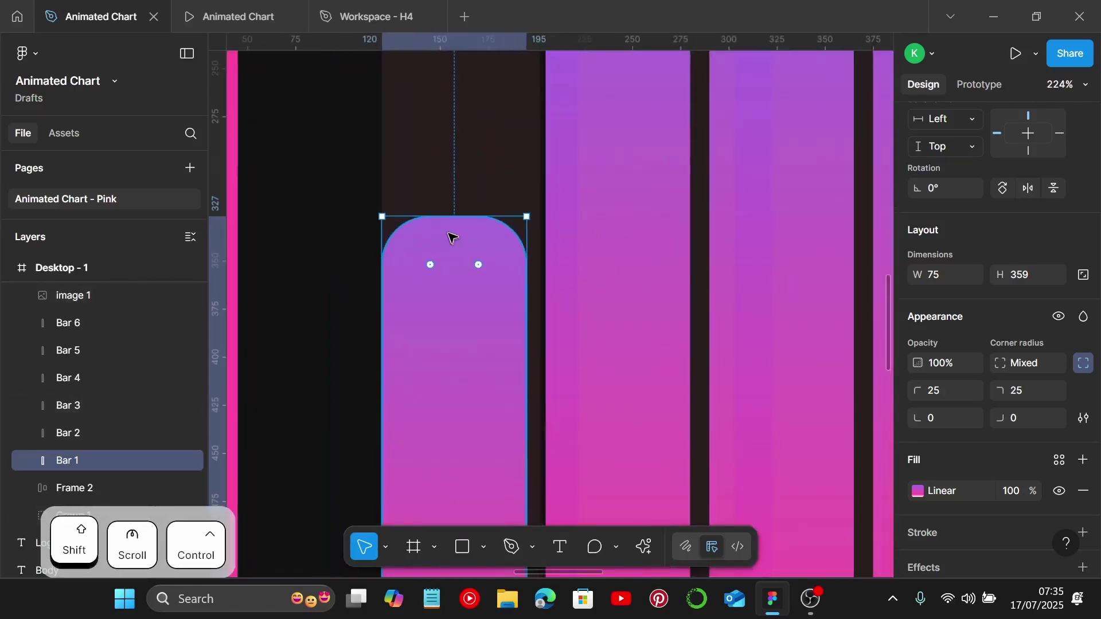
left_click_drag(453, 212, 452, 314)
Shorten Bar 2 from its upper edge to a height of 360, keeping its base in place
scroll(624, 255, "down", 3)
scroll(634, 270, "up", 5)
scroll(645, 252, "down", 4)
left_click(659, 114)
left_click_drag(664, 86, 665, 102)
left_click_drag(666, 150, 672, 290)
Check the V1 heights for the next bars in the table and shorten Bar 4 from its upper edge to a height of 420
scroll(660, 284, "right", 2)
scroll(666, 290, "down", 4)
scroll(666, 289, "right", 1)
scroll(667, 289, "right", 10)
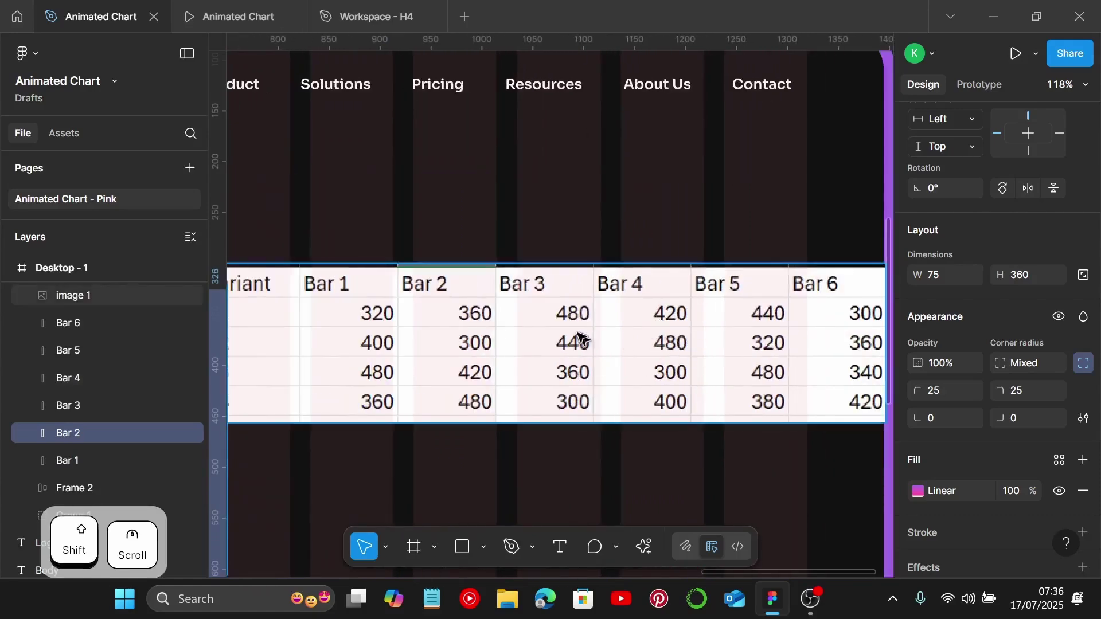
scroll(590, 350, "left", 10)
left_click(543, 295)
left_click(629, 220)
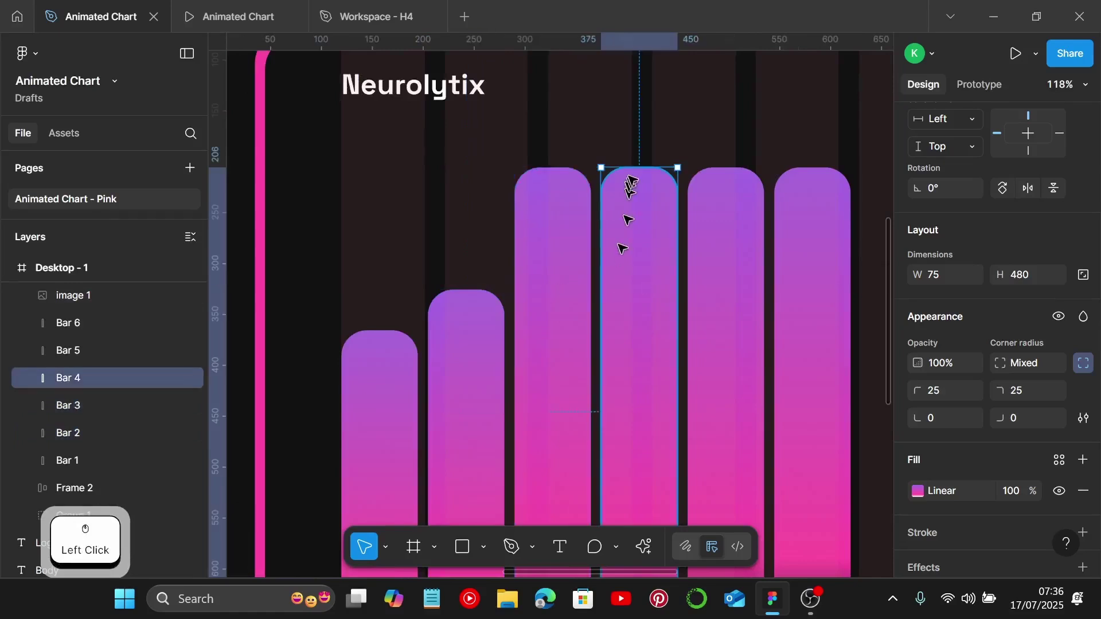
left_click_drag(634, 168, 640, 229)
Resize Bar 5 to a height of 440 and Bar 6 to 300 from their upper edges, following the table's V1 row
scroll(639, 253, "right", 8)
scroll(632, 266, "right", 6)
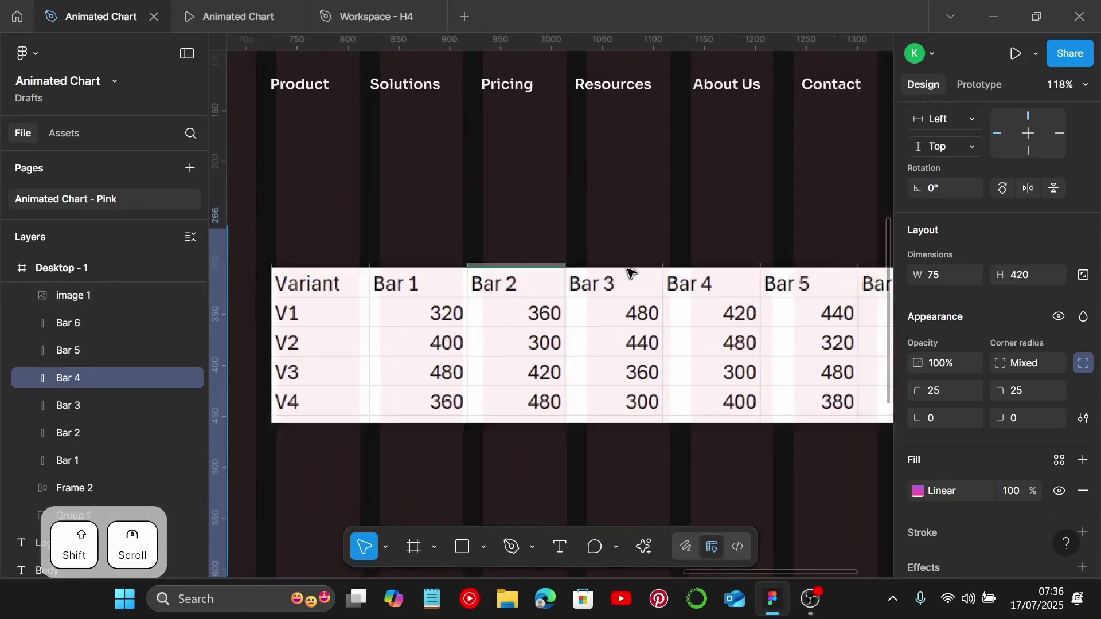
scroll(631, 272, "right", 6)
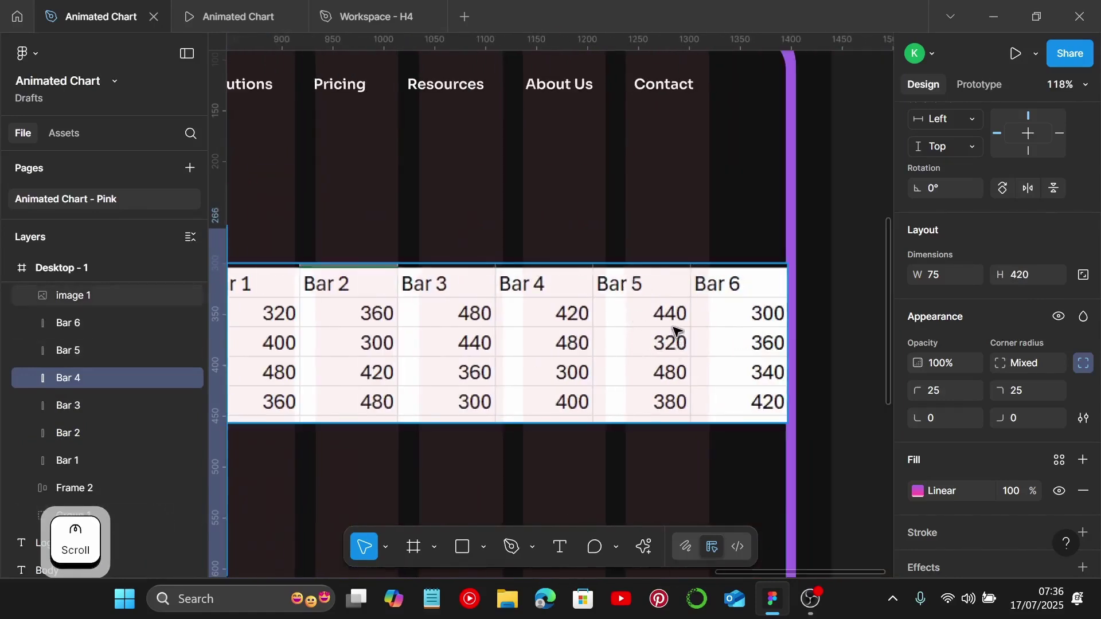
scroll(518, 363, "left", 20)
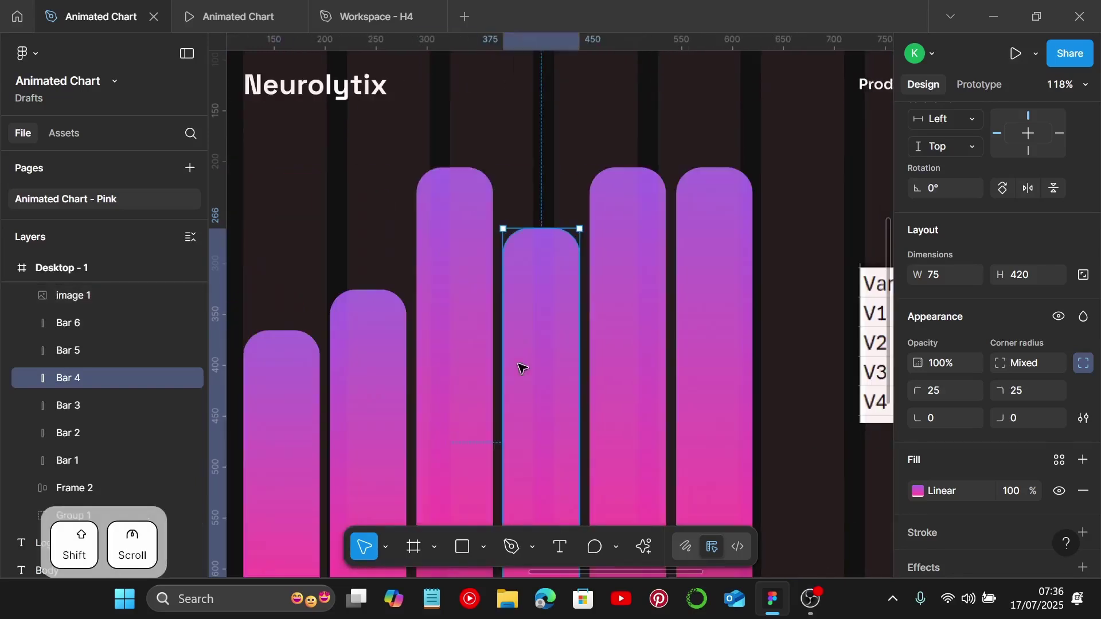
left_click(615, 307)
left_click_drag(633, 168, 636, 275)
scroll(636, 280, "right", 10)
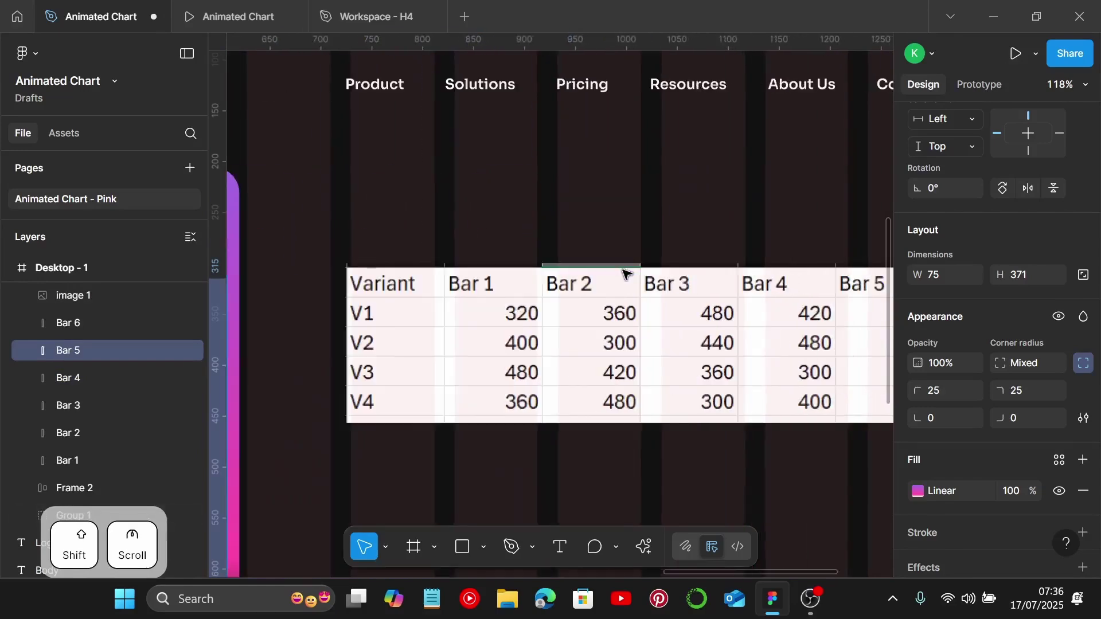
scroll(626, 277, "left", 8)
scroll(465, 295, "left", 1)
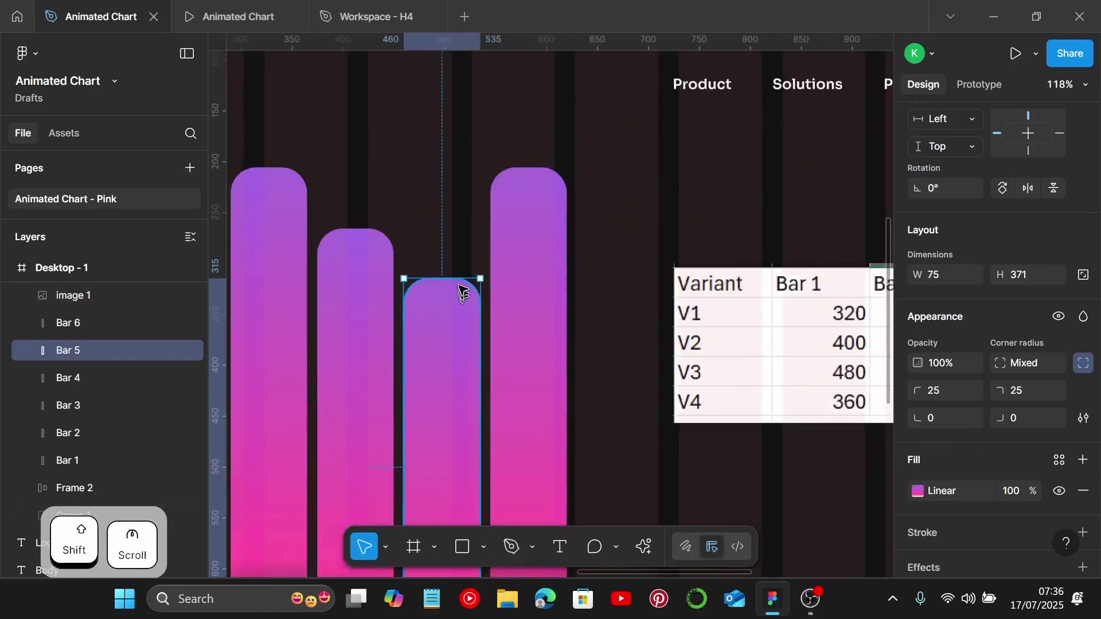
left_click_drag(446, 278, 450, 211)
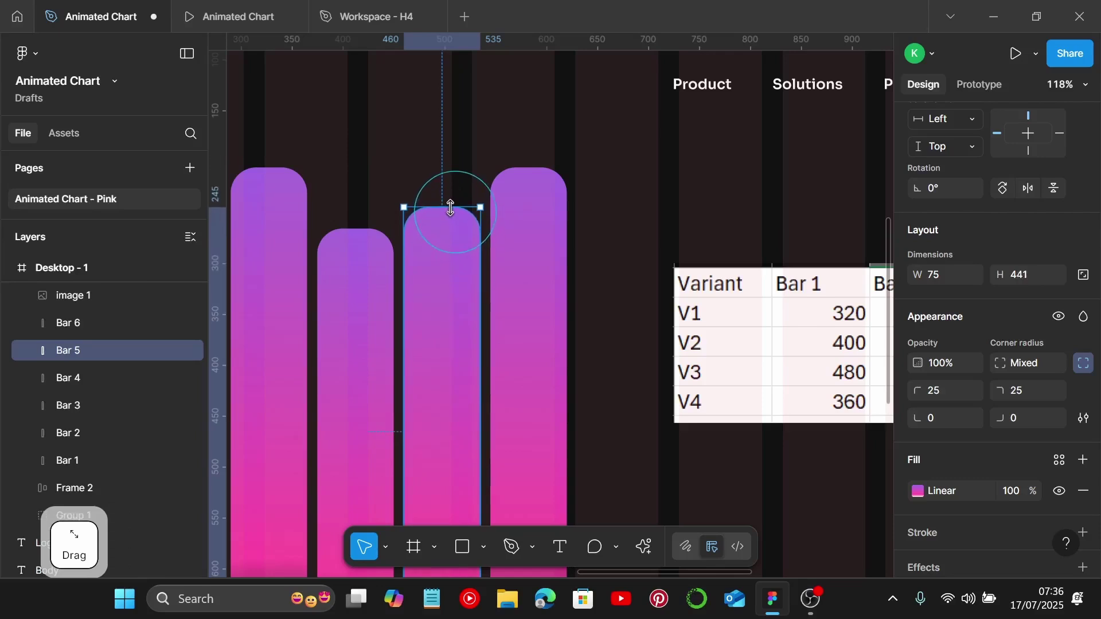
left_click(510, 193)
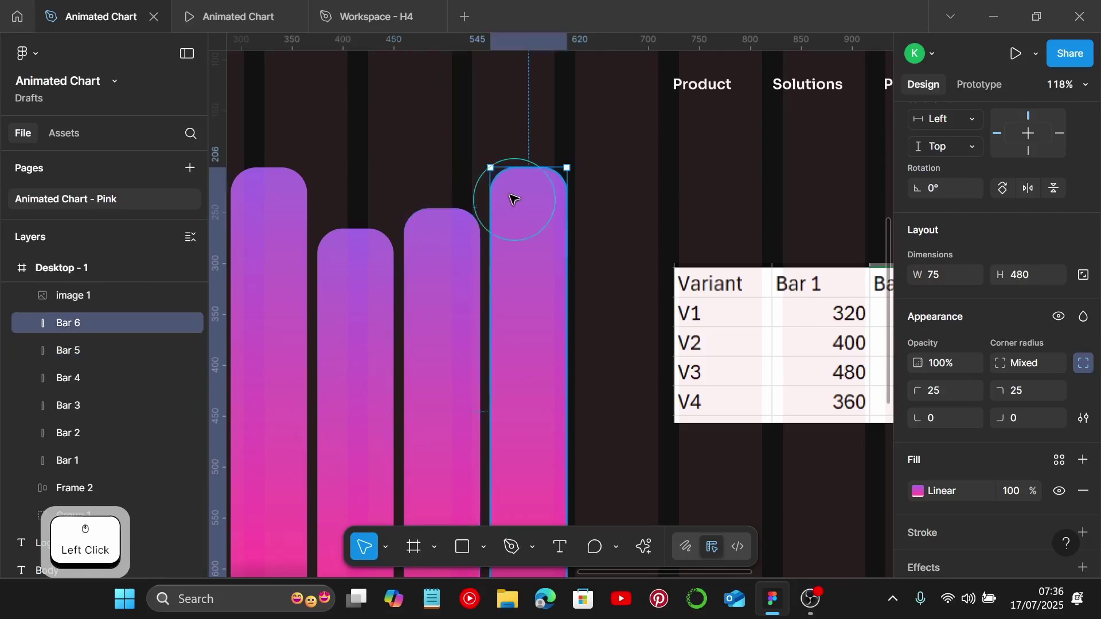
left_click_drag(525, 168, 546, 353)
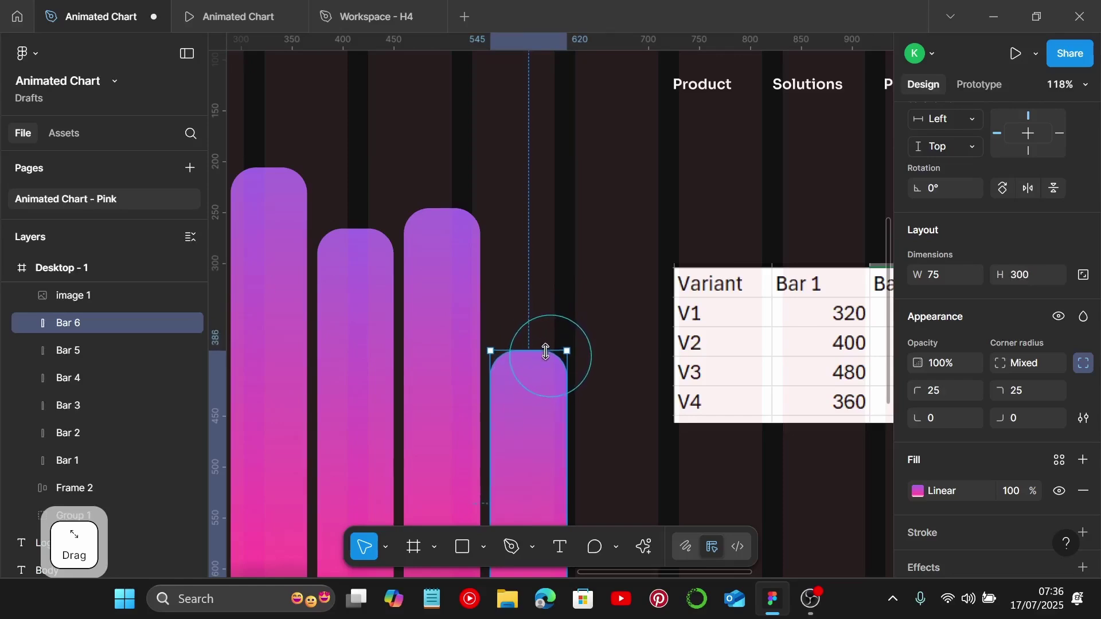
Move the bar-height table image out of the Desktop - 1 frame to below the style guide, at about X -516, Y 695
scroll(545, 352, "down", 8, "ctrl")
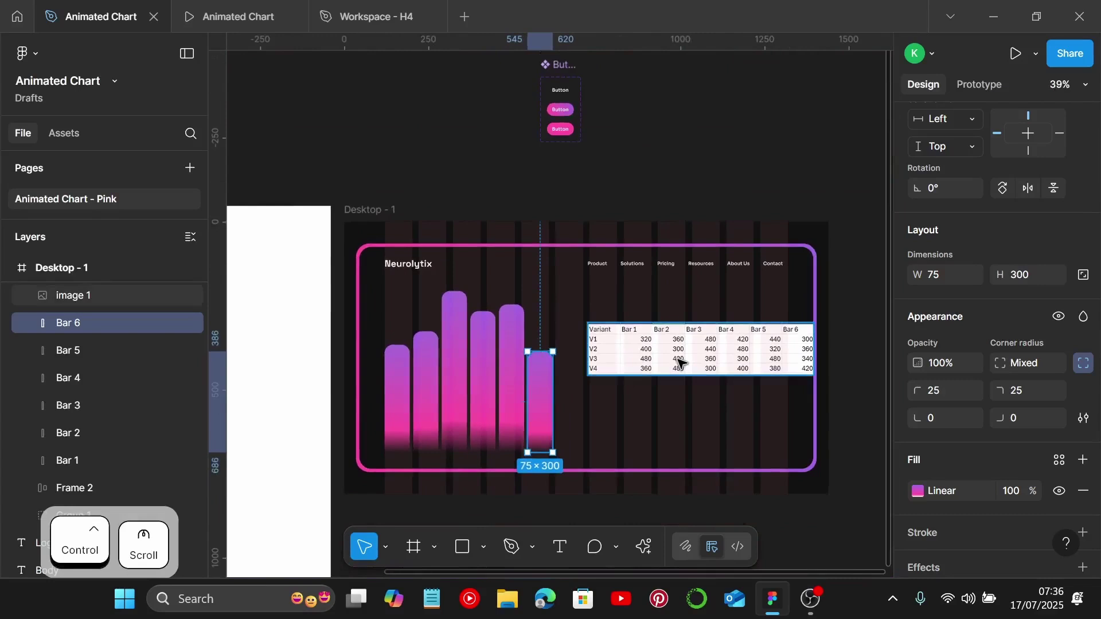
scroll(682, 321, "down", 4)
left_click(668, 151)
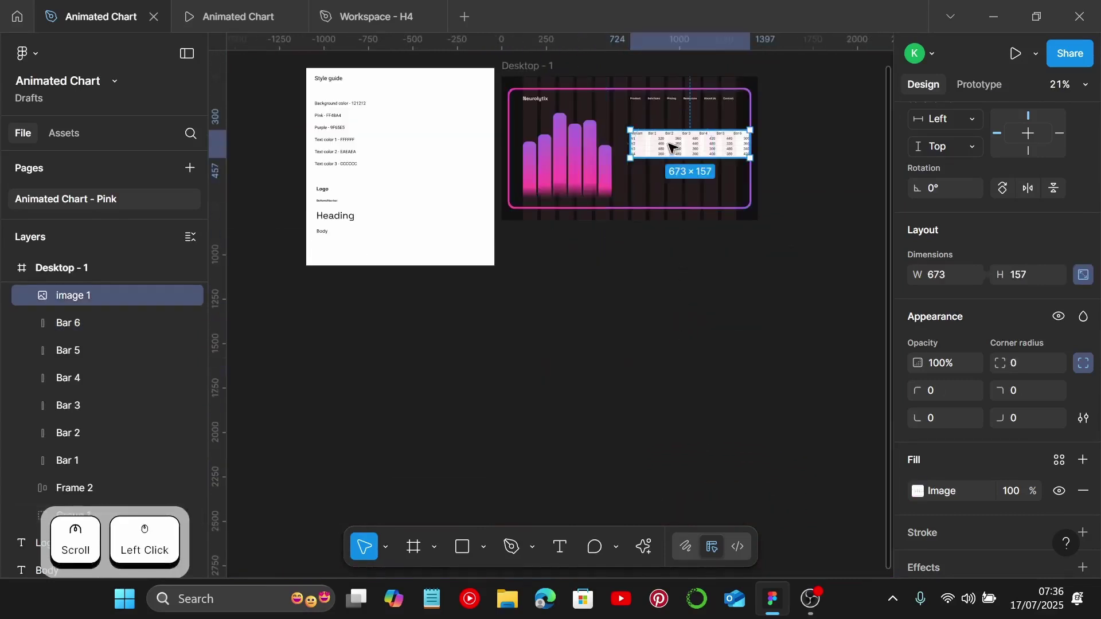
left_click_drag(669, 150, 349, 308)
Select Bar 1 through Bar 6 in the Desktop - 1 frame and group them
scroll(570, 167, "up", 2, "ctrl")
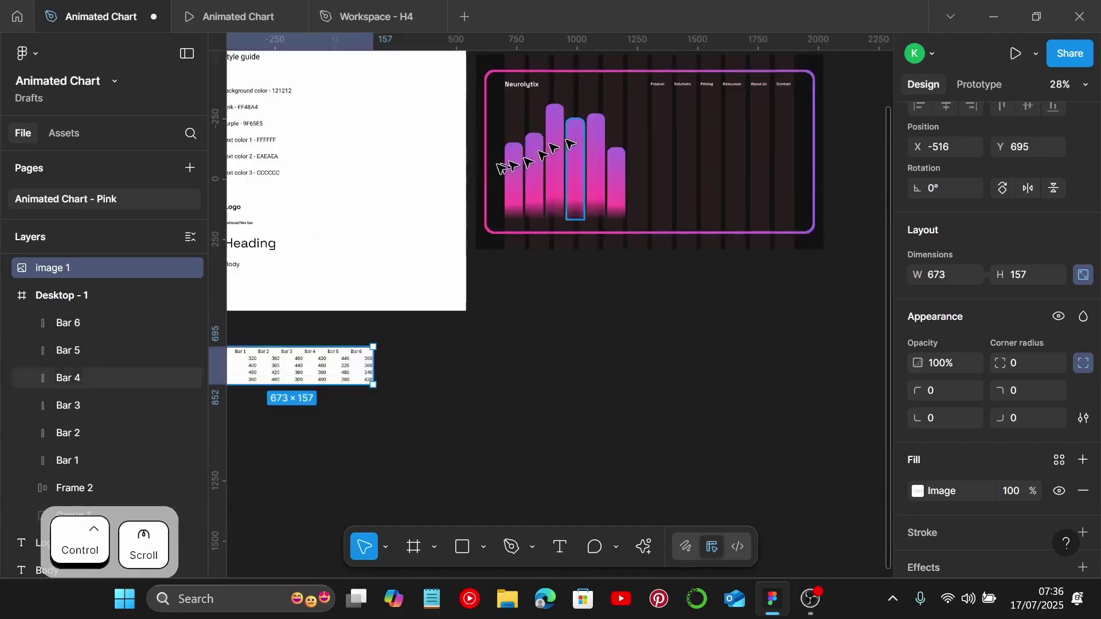
left_click(512, 172)
left_click(536, 173, "shift")
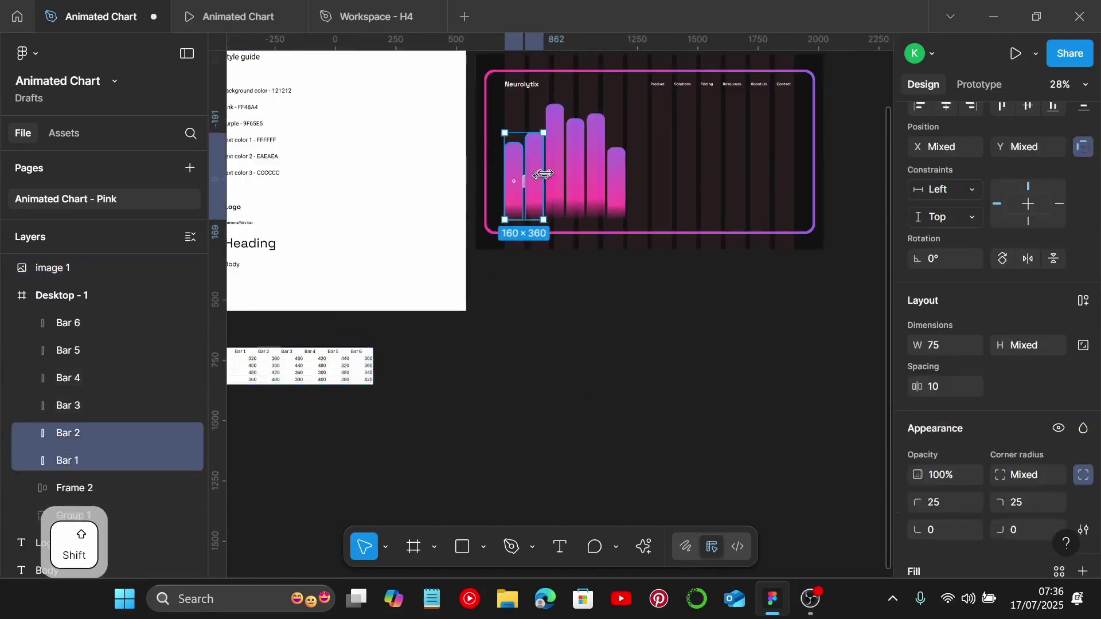
left_click(556, 172, "shift")
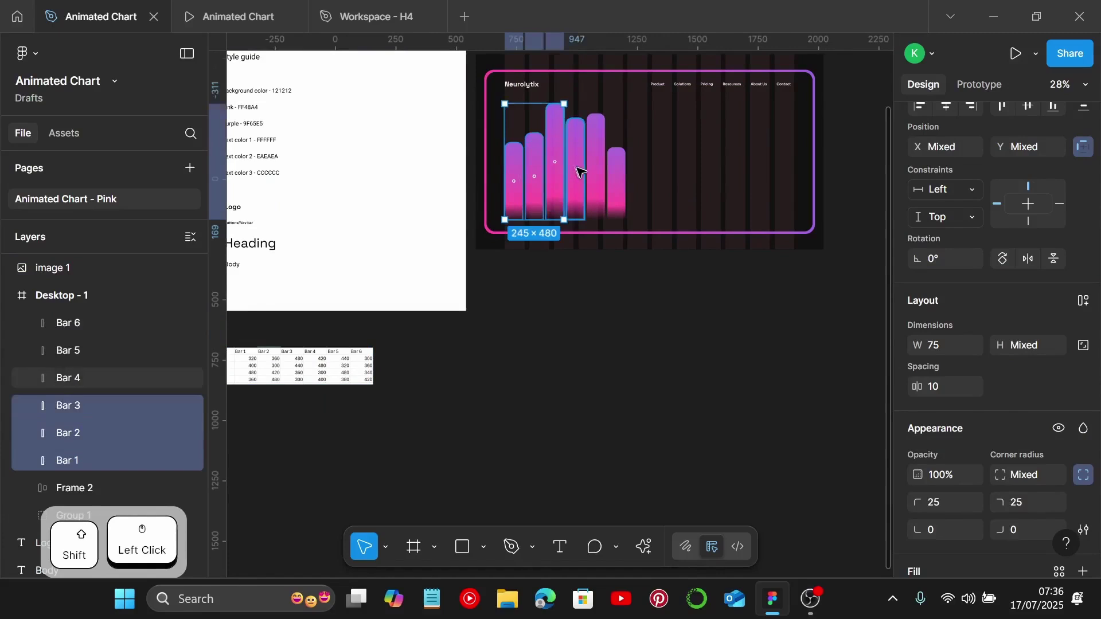
left_click(585, 161, "shift")
left_click(596, 169, "shift")
left_click(617, 176, "shift")
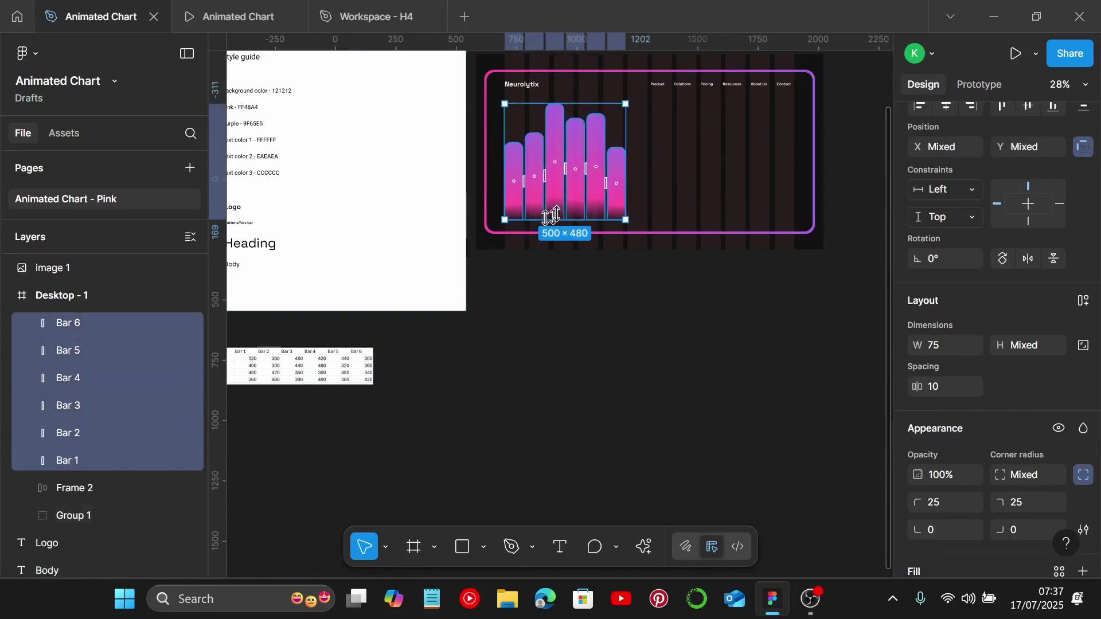
key("ctrl+g")
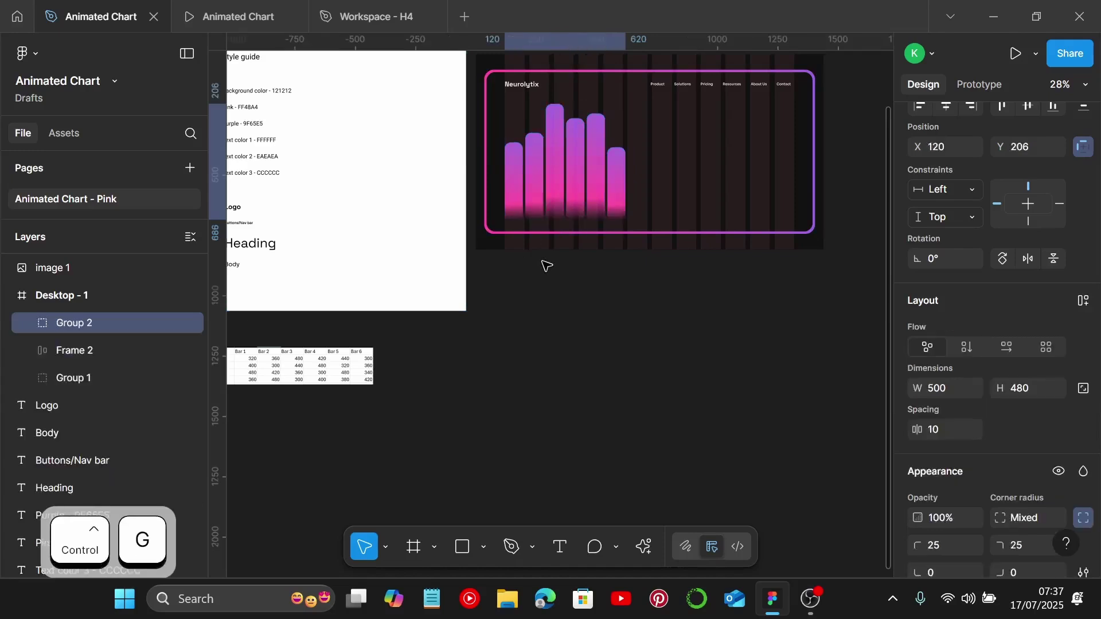
Set the vertical spacing between the Neurolytix header frame and the group of bars to 50
scroll(596, 109, "up", 5)
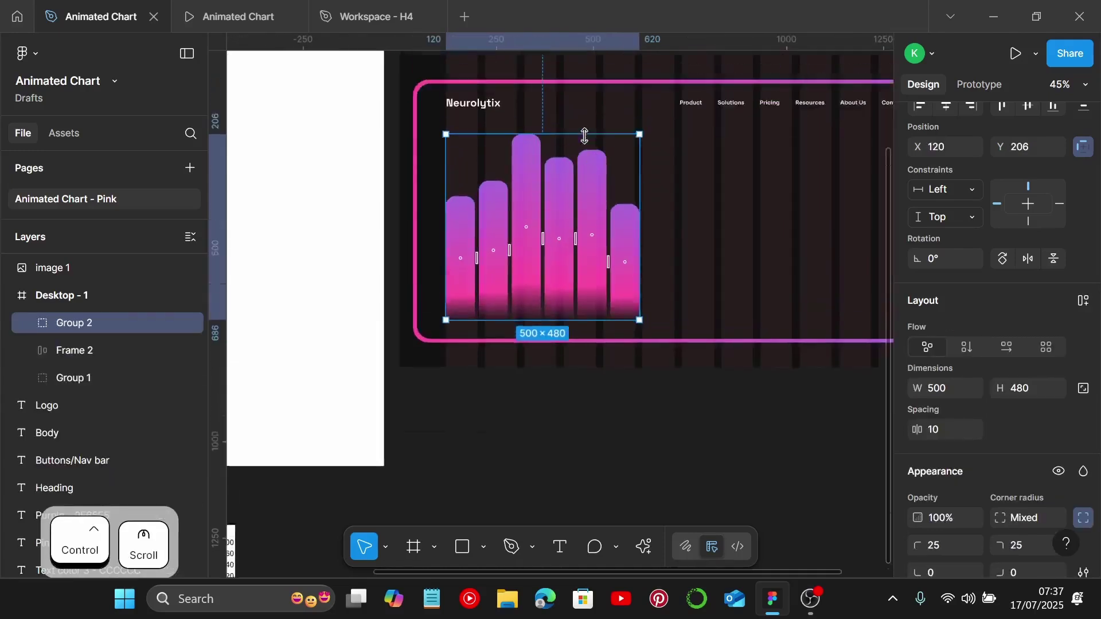
left_click(492, 167)
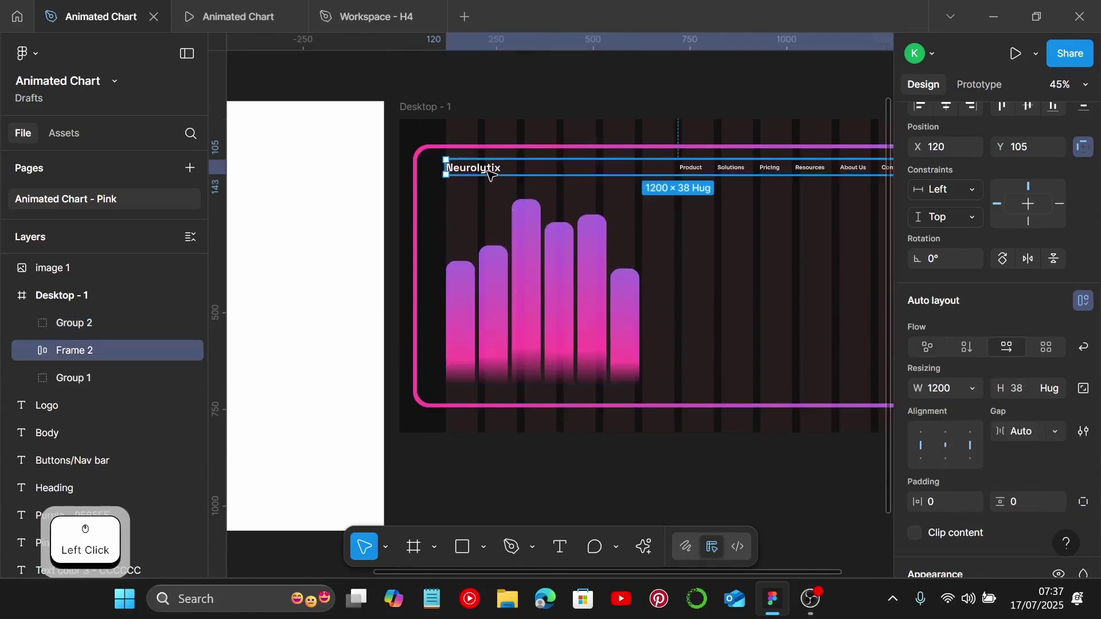
left_click(561, 288, "shift")
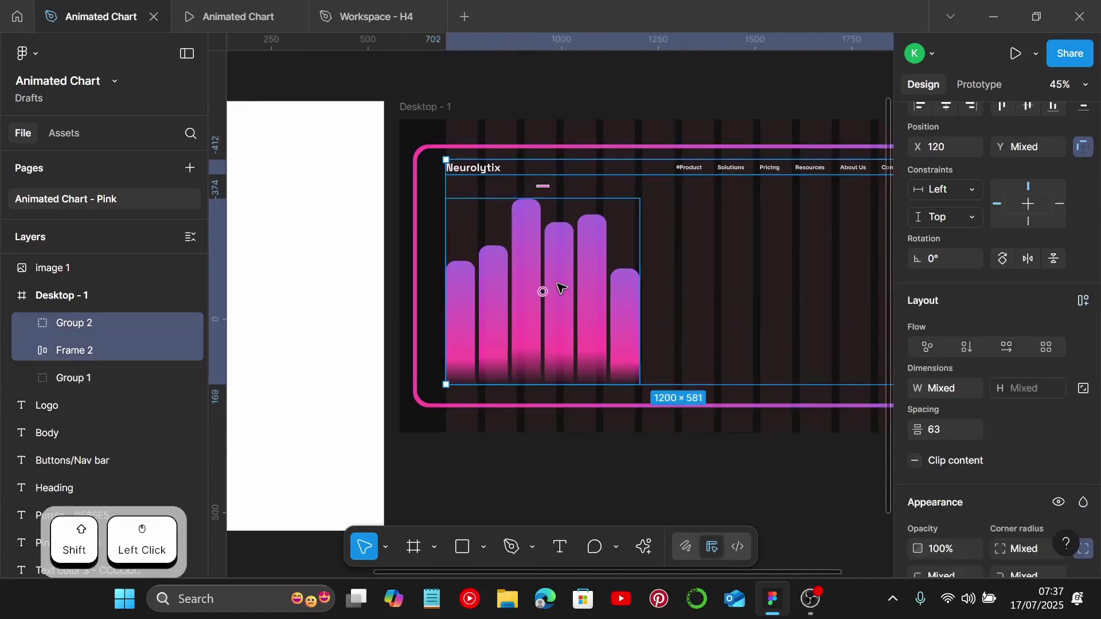
left_click(948, 430)
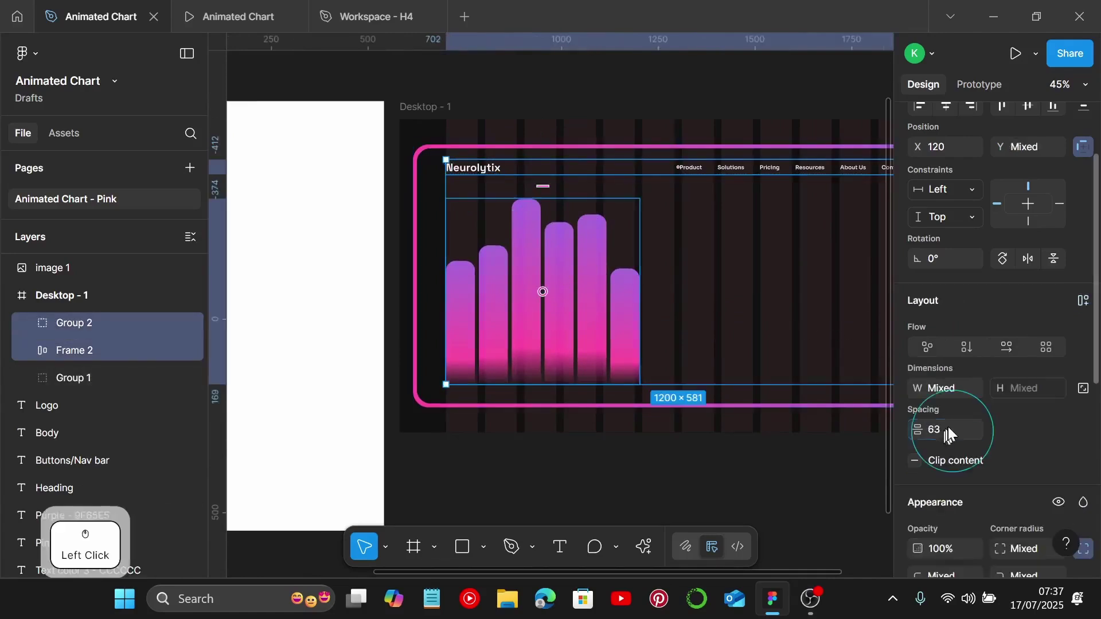
type("50")
key("Return")
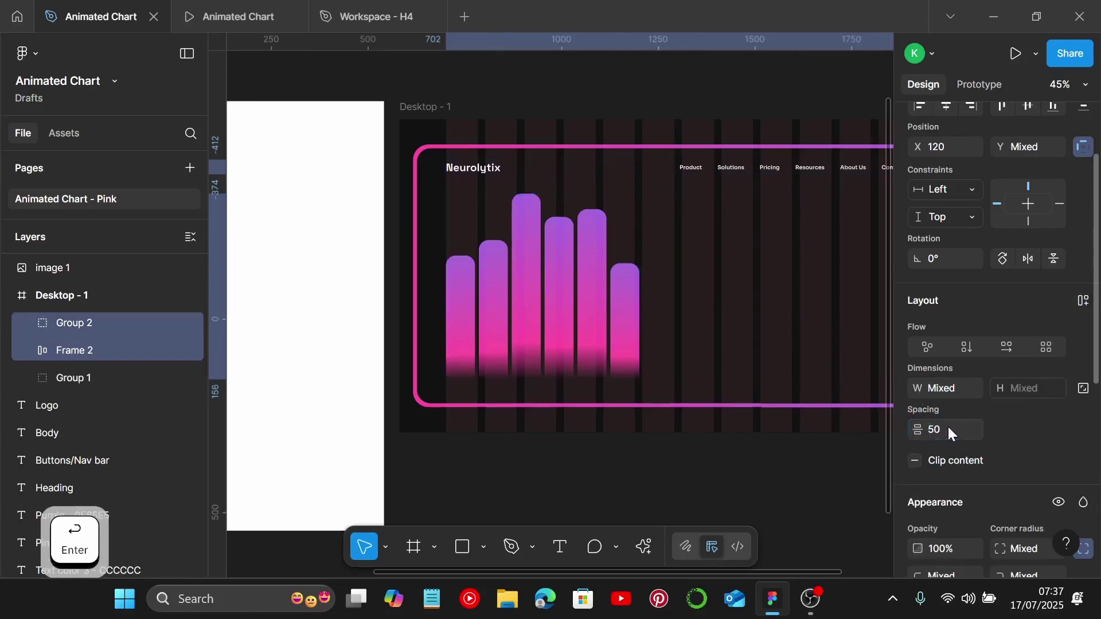
left_click(491, 449)
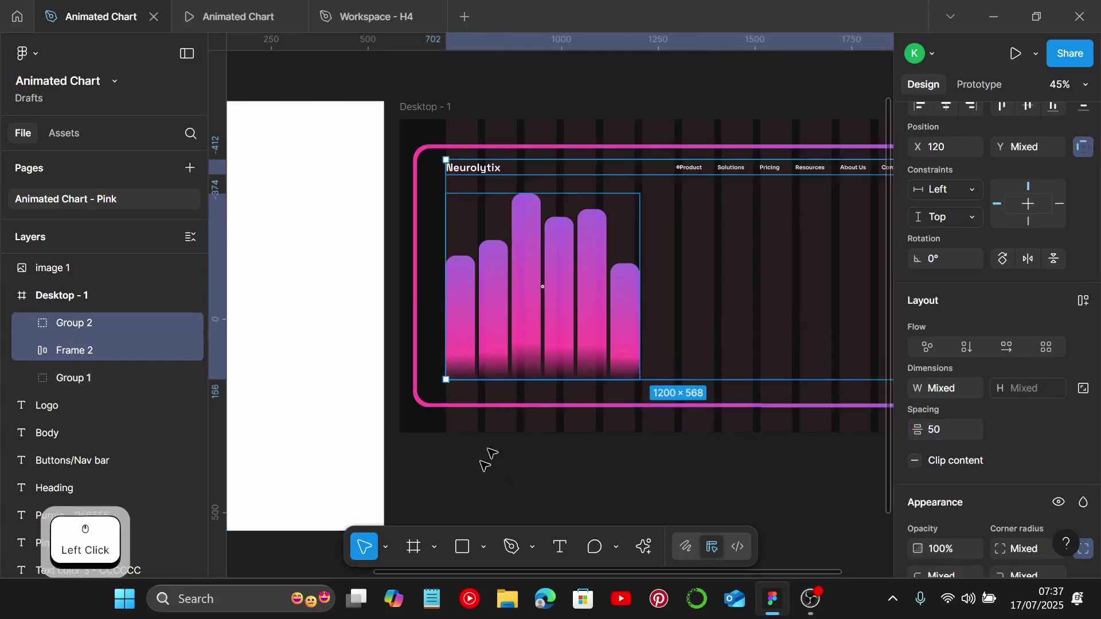
Check the header and bars in the Animated Chart prototype preview and return to the design file
left_click(216, 14)
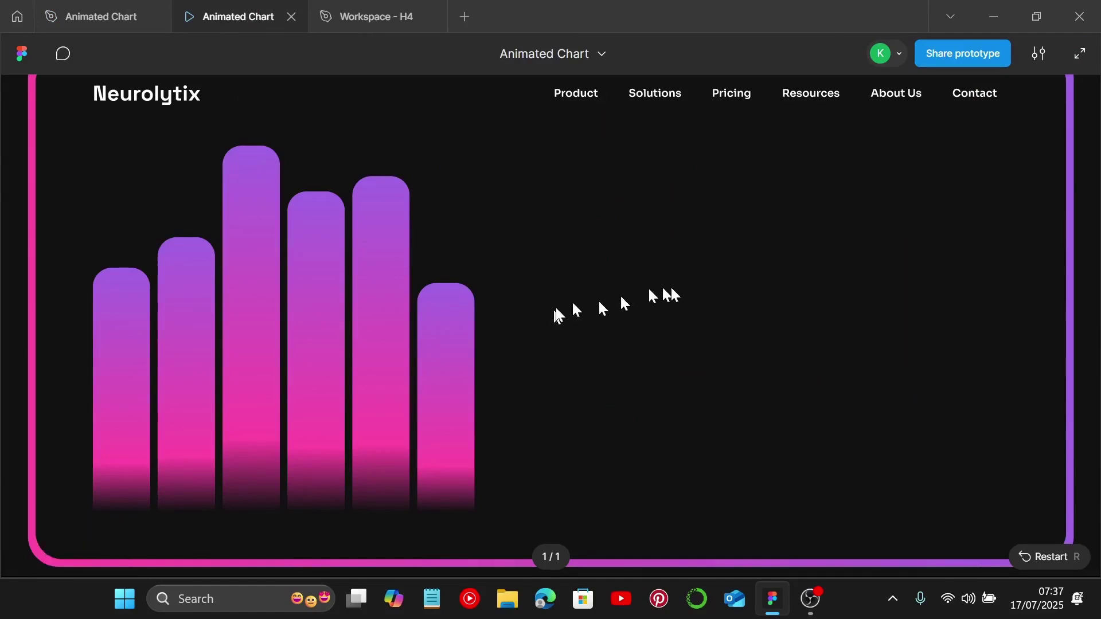
left_click(683, 294)
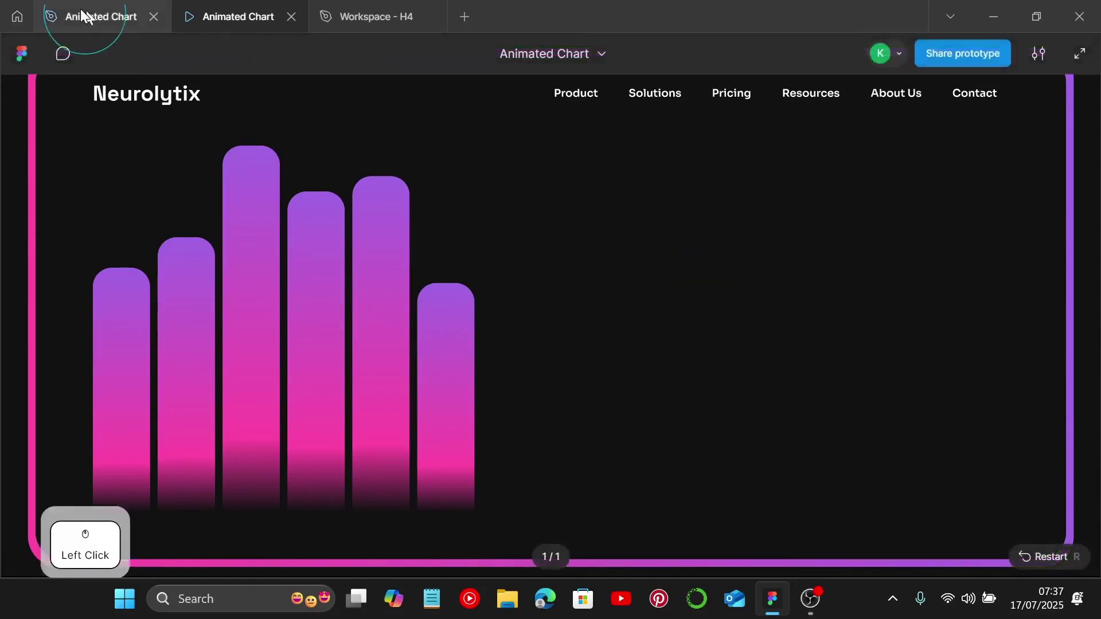
left_click(83, 15)
left_click(711, 475)
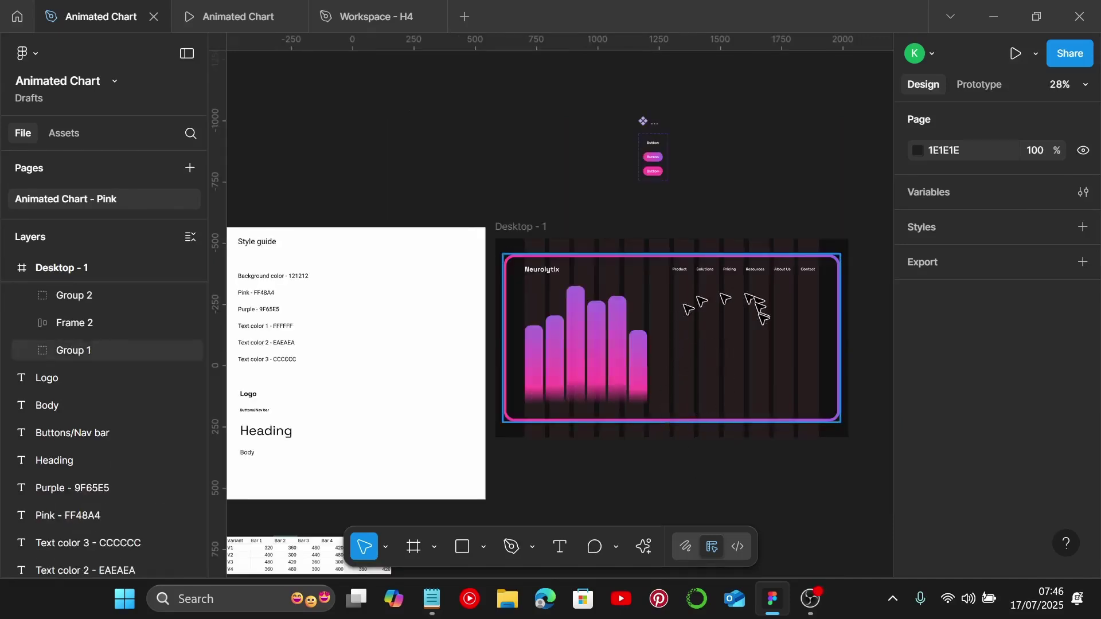
Place copies of the style guide's Heading and Body text samples in the Desktop - 1 frame, right of the bars
left_click(270, 432)
scroll(1039, 414, "down", 5)
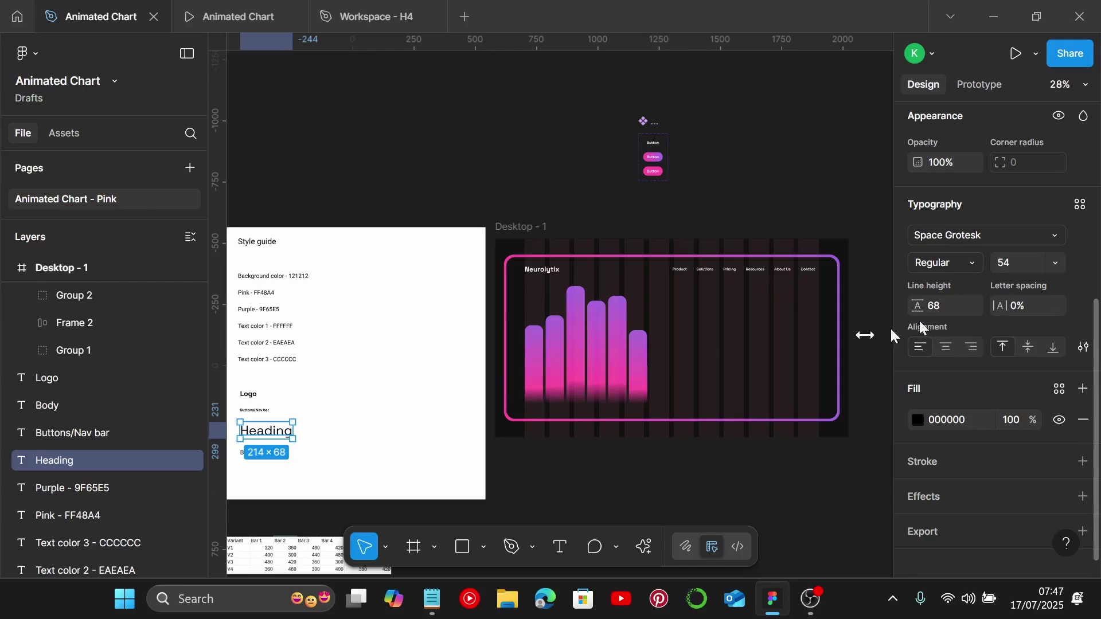
left_click(252, 455)
left_click(253, 456)
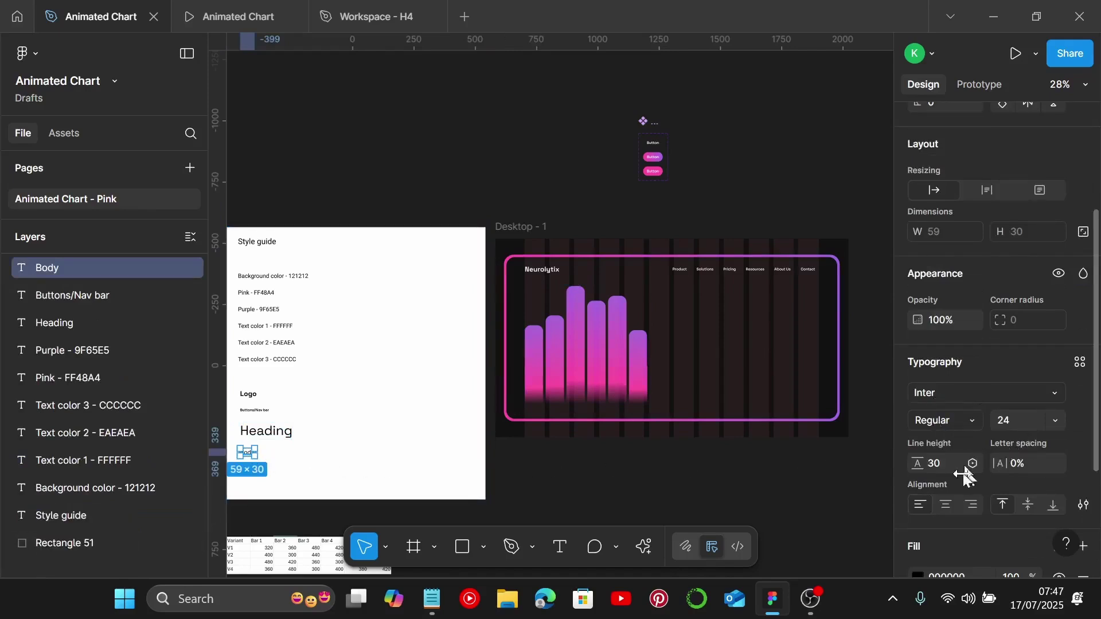
left_click(282, 434)
left_click(248, 453, "shift")
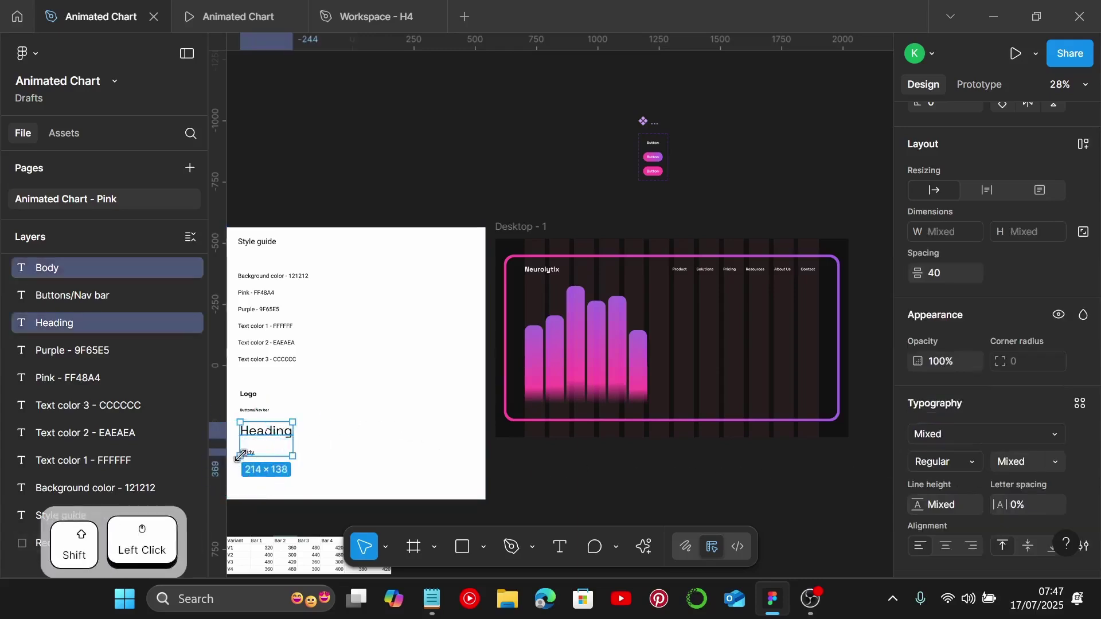
left_click_drag(492, 410, 720, 312)
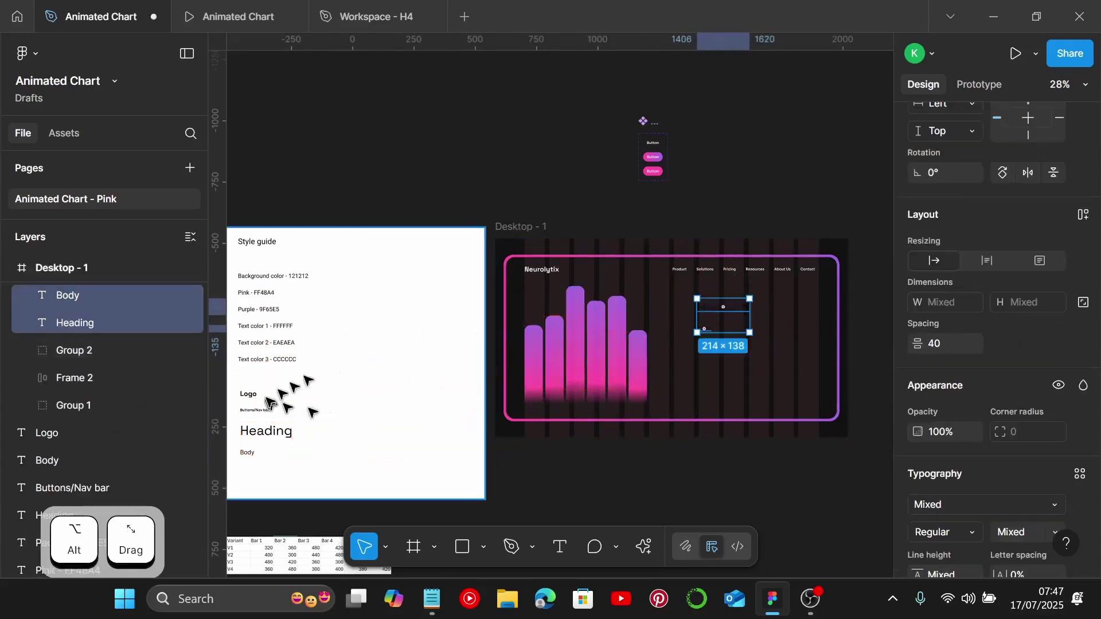
Copy the Text color 2 hex code EAEAEA from the style guide
left_click(277, 341)
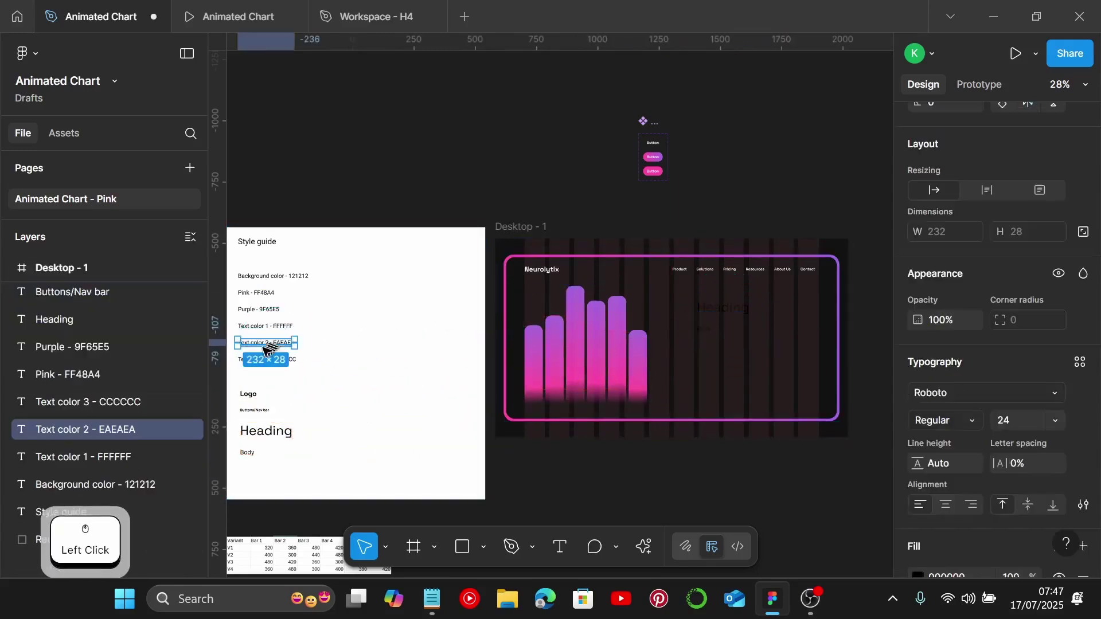
scroll(281, 341, "up", 6, "ctrl")
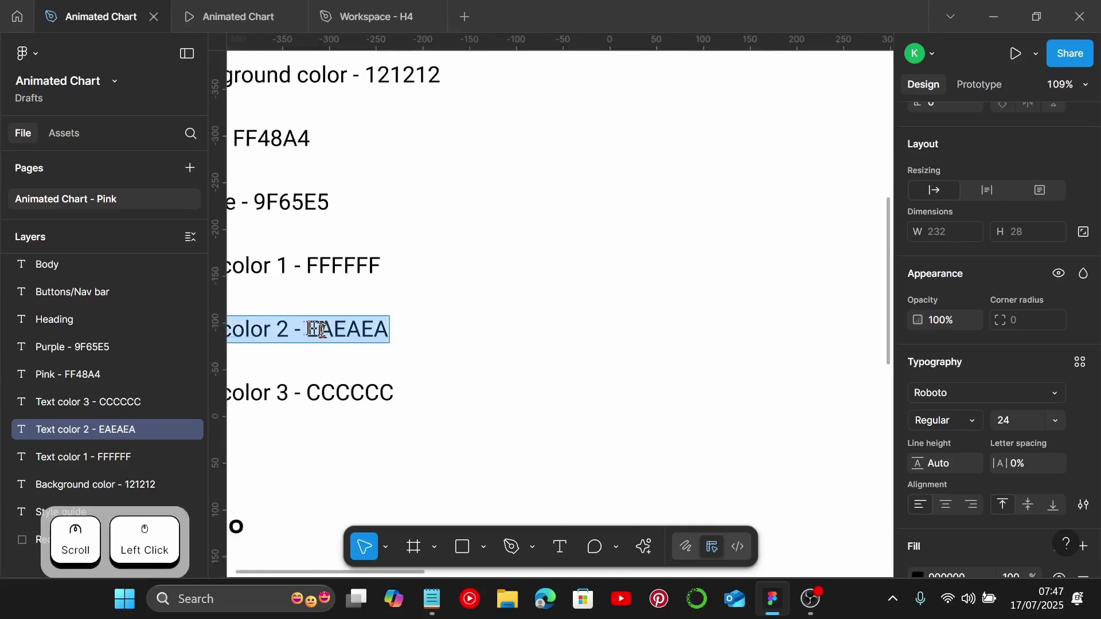
left_click_drag(308, 331, 419, 321)
key("ctrl+c")
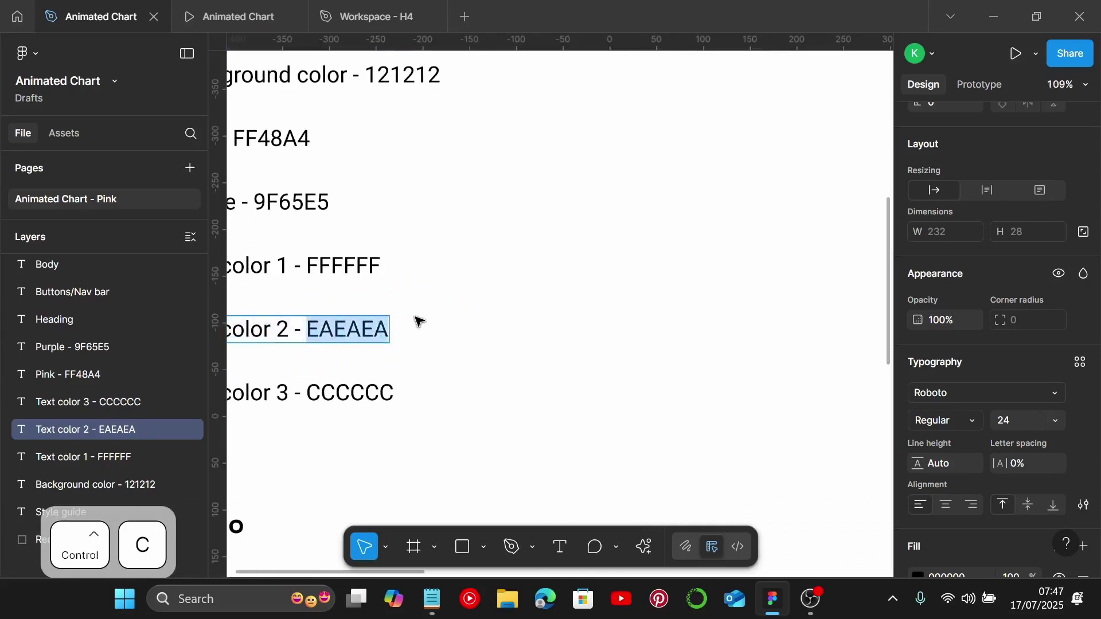
Set the fill of the Heading text in the Desktop - 1 frame to EAEAEA
scroll(536, 347, "down", 5, "ctrl")
scroll(542, 351, "right", 3, "shift")
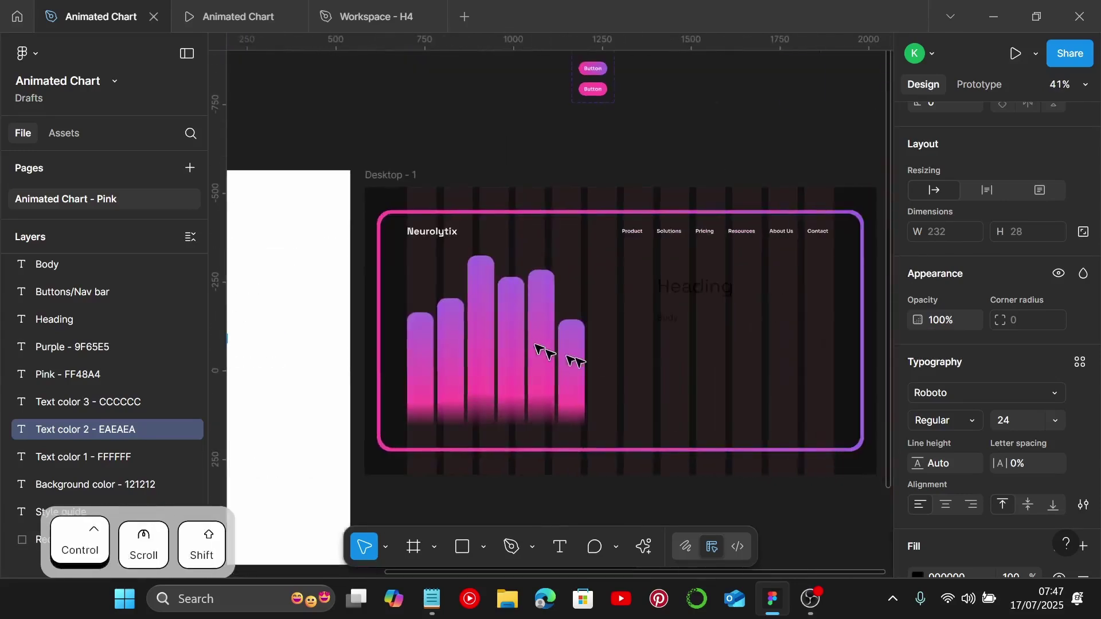
scroll(699, 289, "up", 3, "ctrl")
left_click(699, 288)
left_click(699, 289)
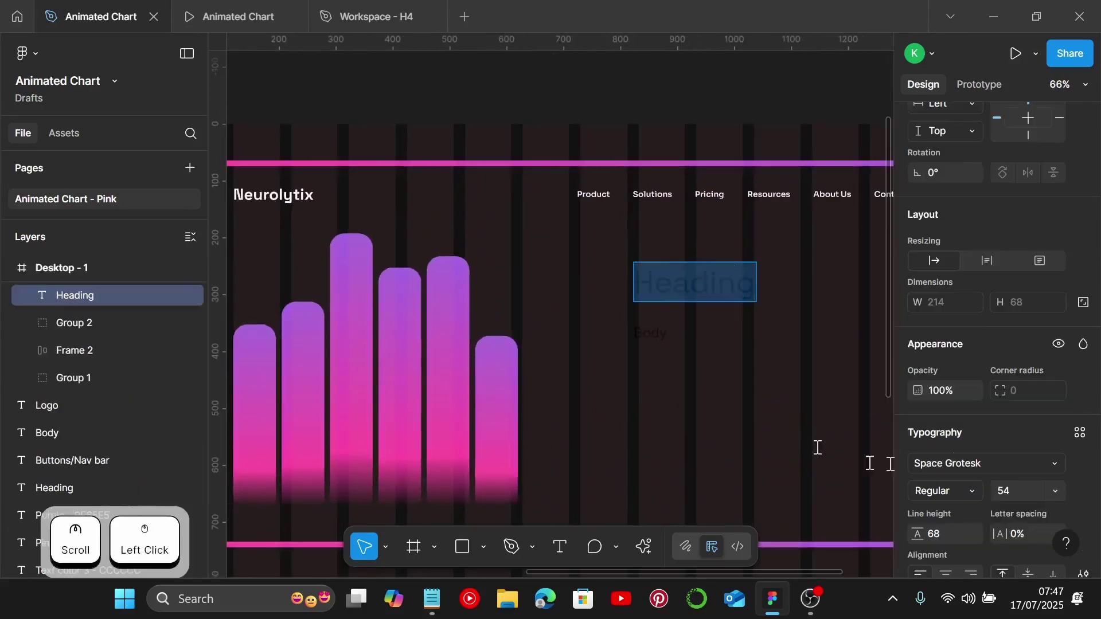
scroll(1013, 431, "down", 5)
left_click(934, 409)
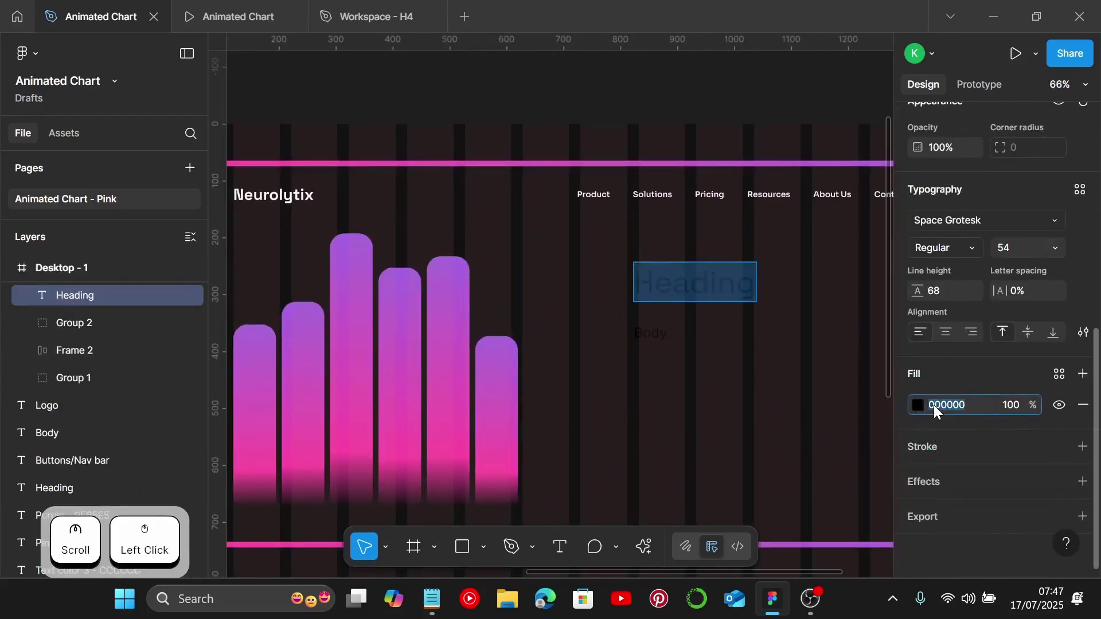
key("ctrl+v")
key("Return")
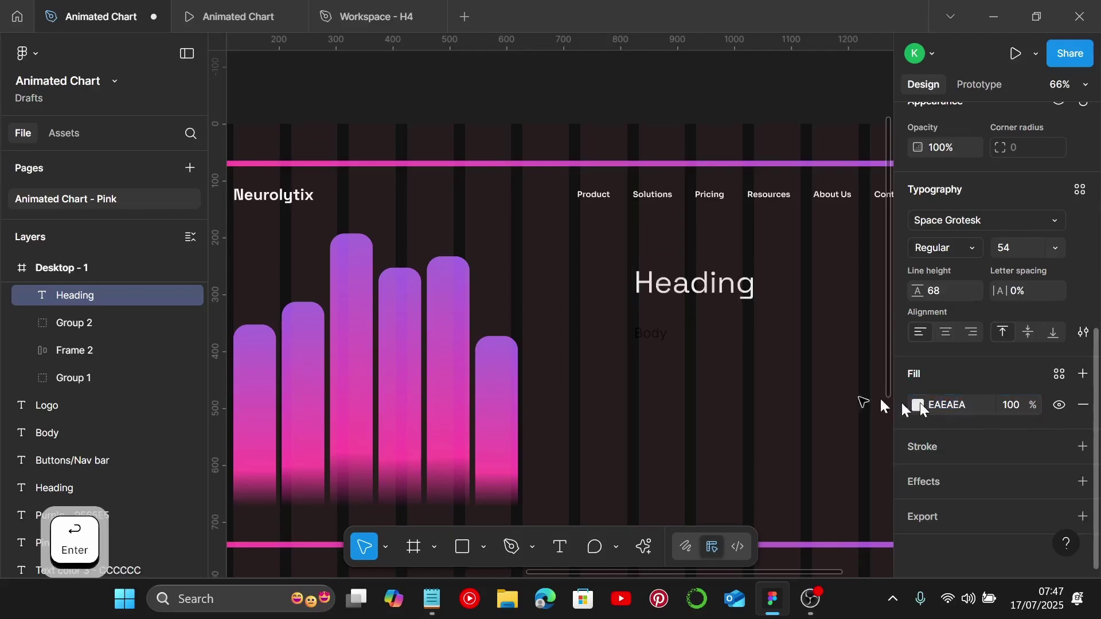
Copy the Text color 3 hex code CCCCCC from the style guide
scroll(725, 356, "down", 3, "ctrl")
scroll(573, 379, "left", 3, "shift")
scroll(343, 388, "up", 5, "ctrl")
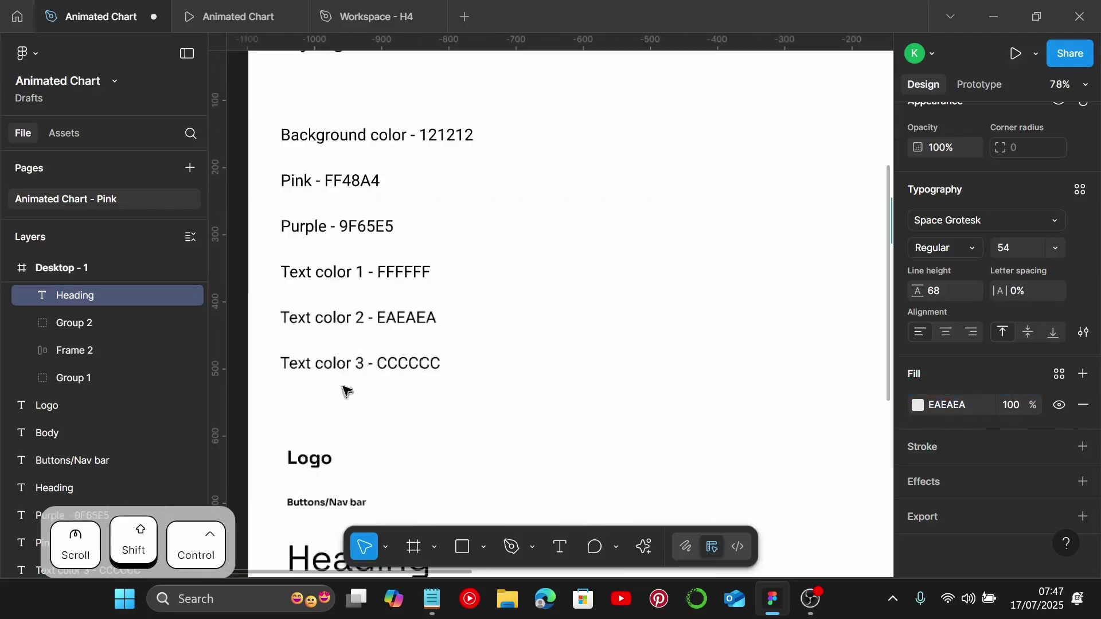
double_click(380, 364)
left_click_drag(380, 364, 450, 365)
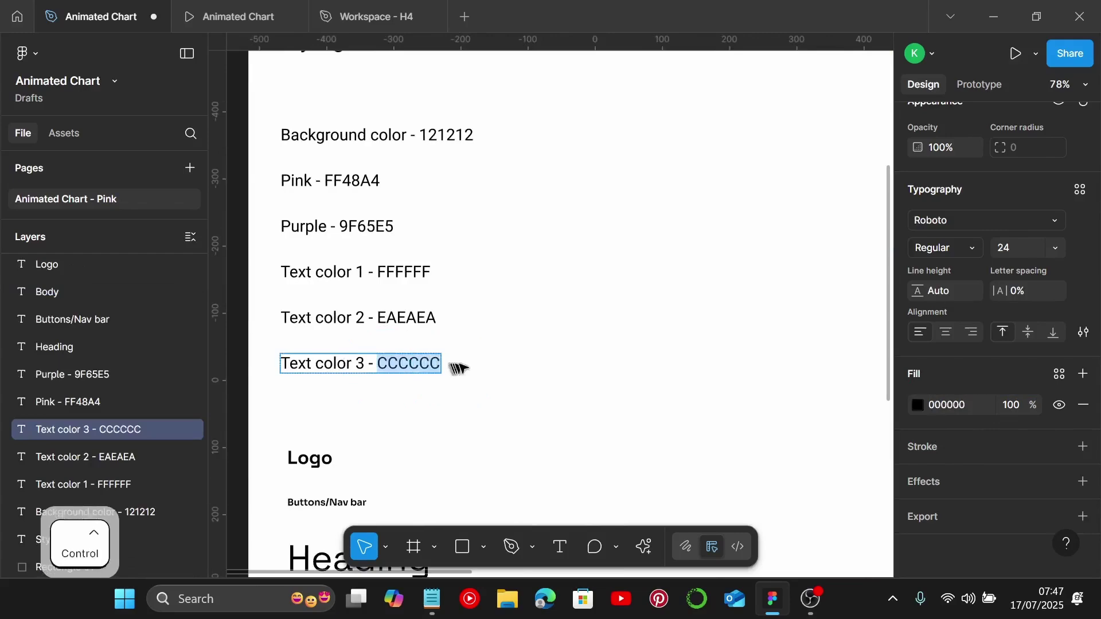
key("ctrl+c")
Set the fill of the Body text in the Desktop - 1 frame to CCCCCC
scroll(510, 364, "down", 3, "ctrl")
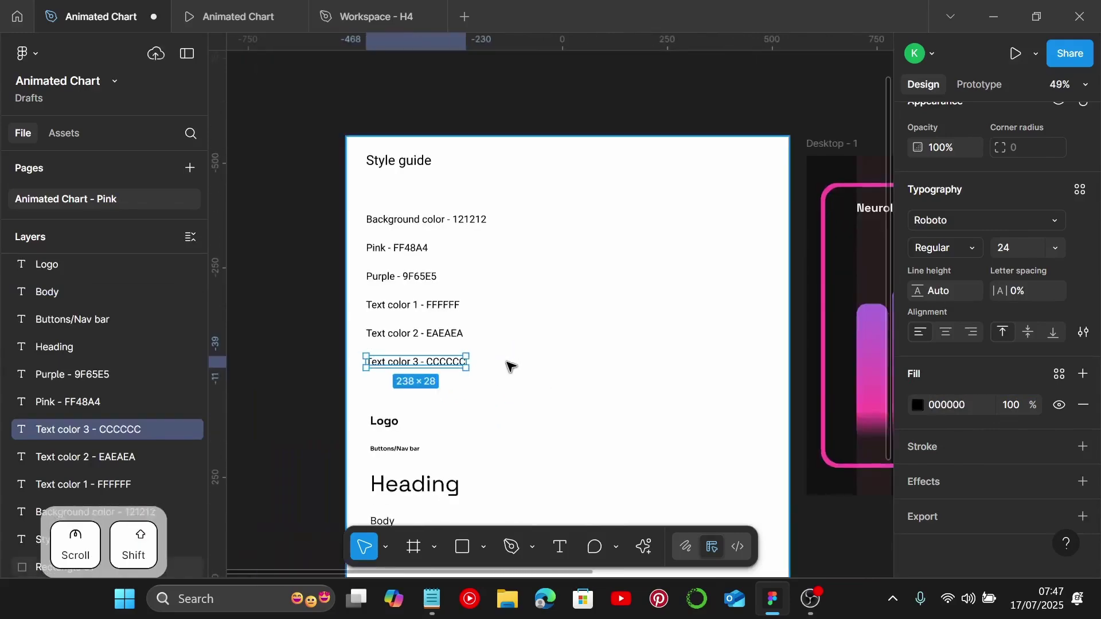
scroll(510, 364, "right", 8, "shift")
scroll(547, 365, "up", 3, "ctrl")
left_click(567, 268)
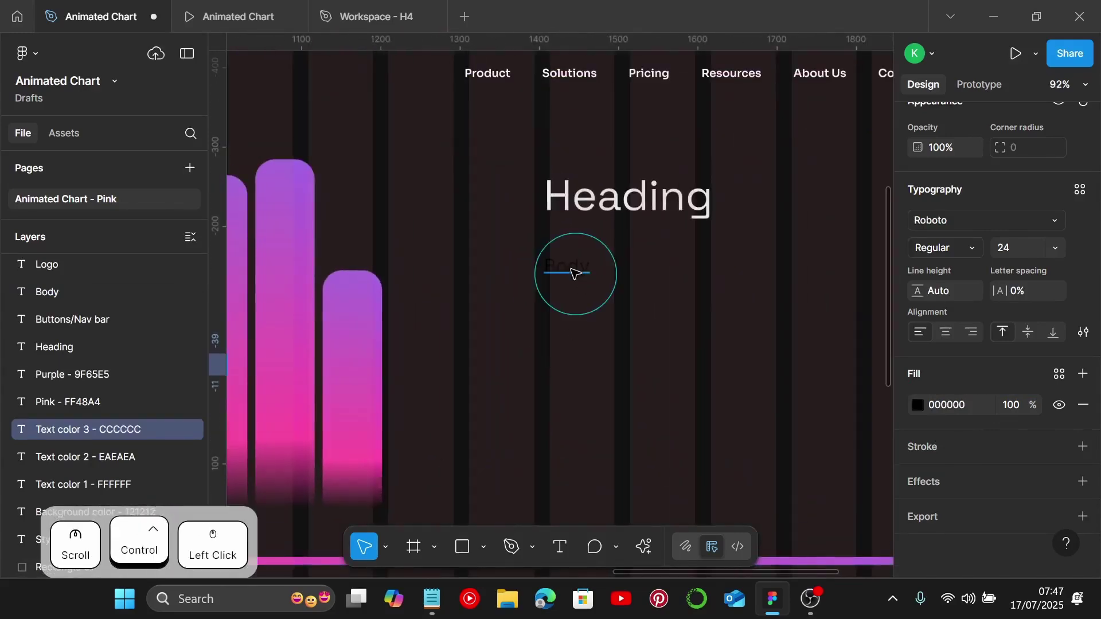
left_click(963, 408)
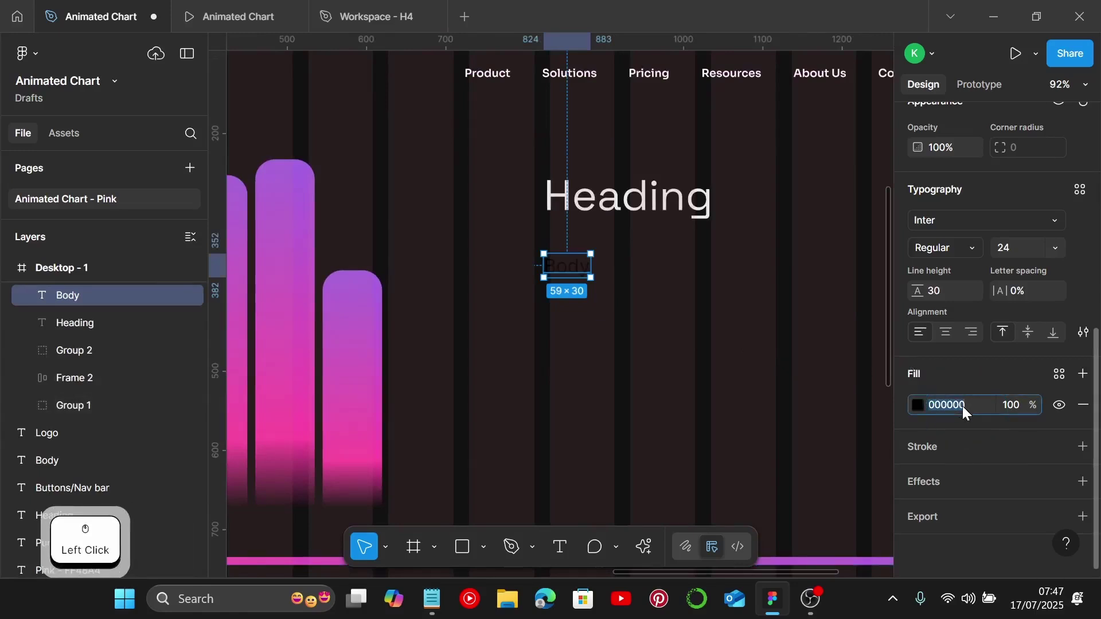
key("ctrl+v")
key("Return")
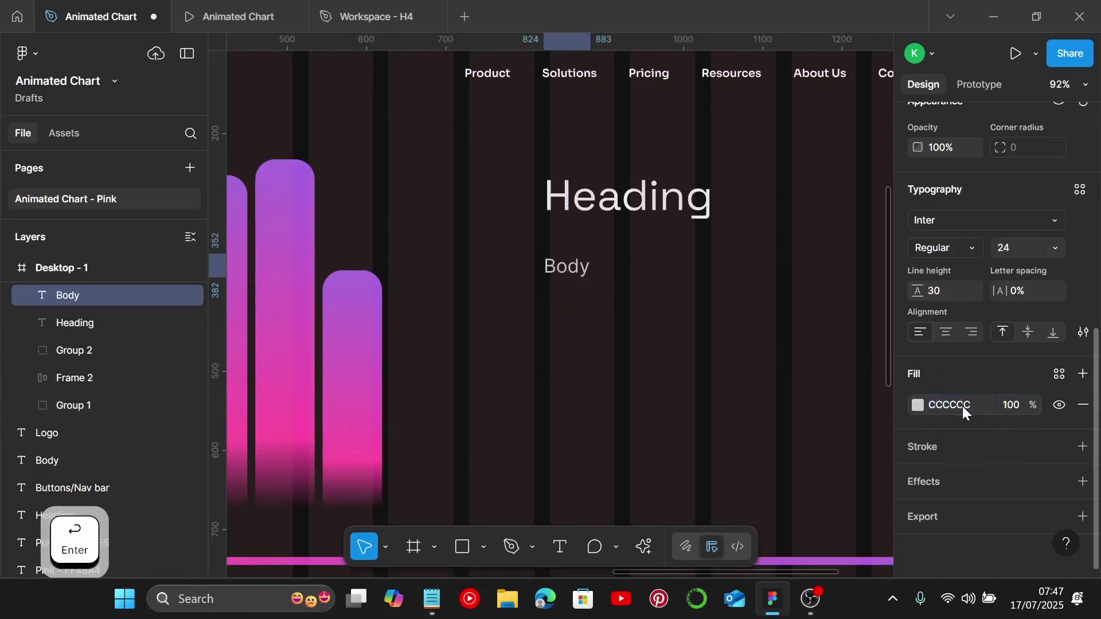
Move the Body text further below the Heading, to about X 822, Y 508 in the frame
left_click(614, 328)
left_click(576, 269)
left_click_drag(568, 270, 568, 394)
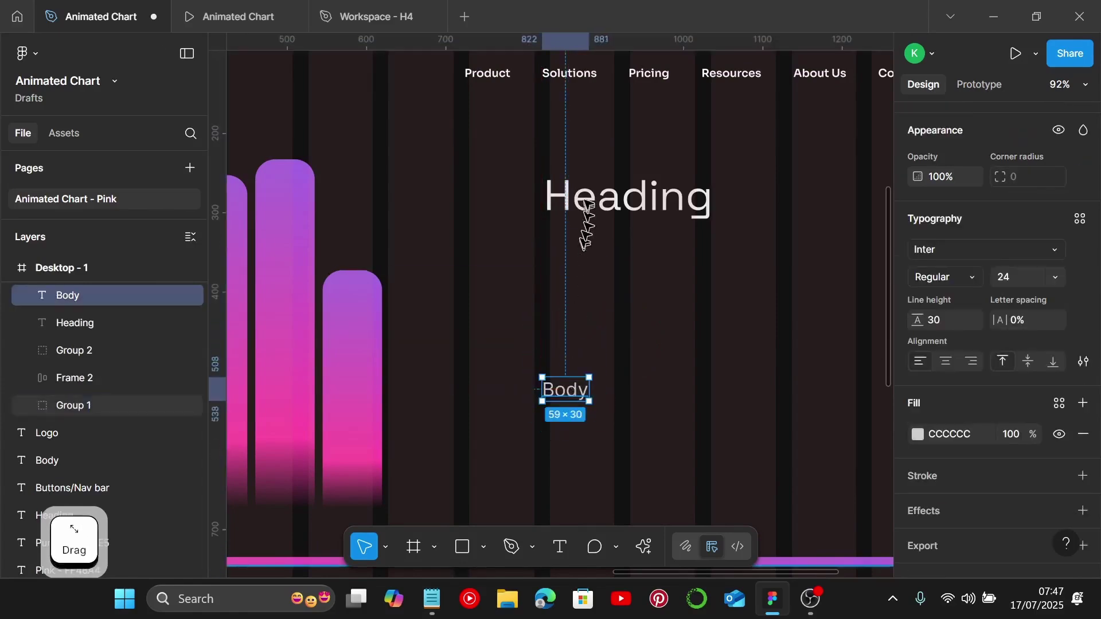
Select the Heading text, switch to Notepad and copy the headline "Smarter Business Starts With Smarter AI"
left_click(585, 206)
left_click(433, 599)
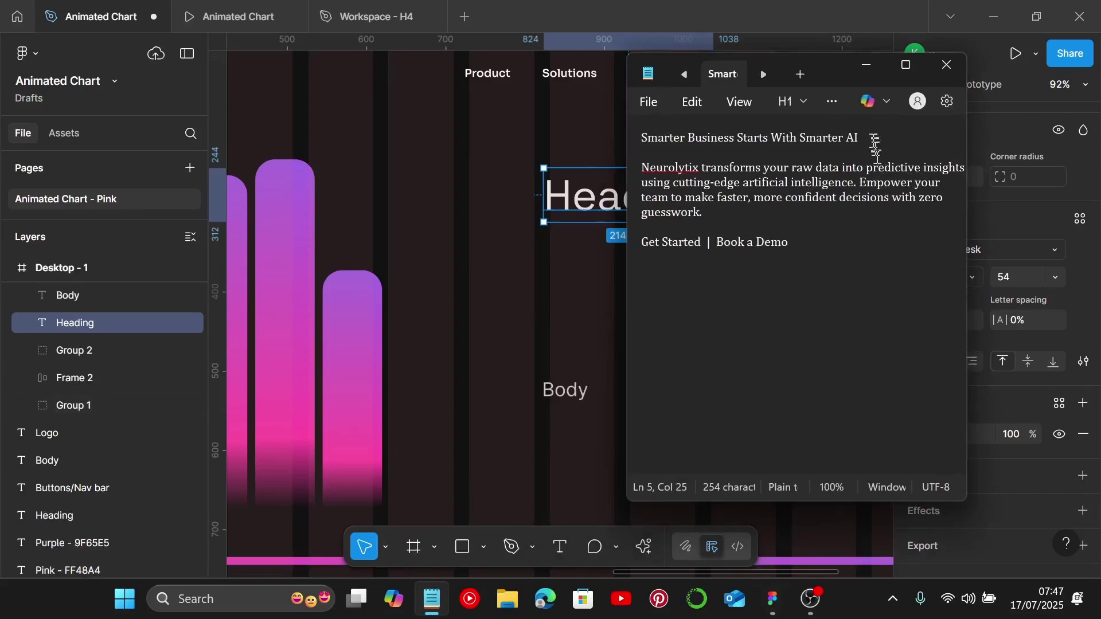
left_click_drag(867, 137, 637, 133)
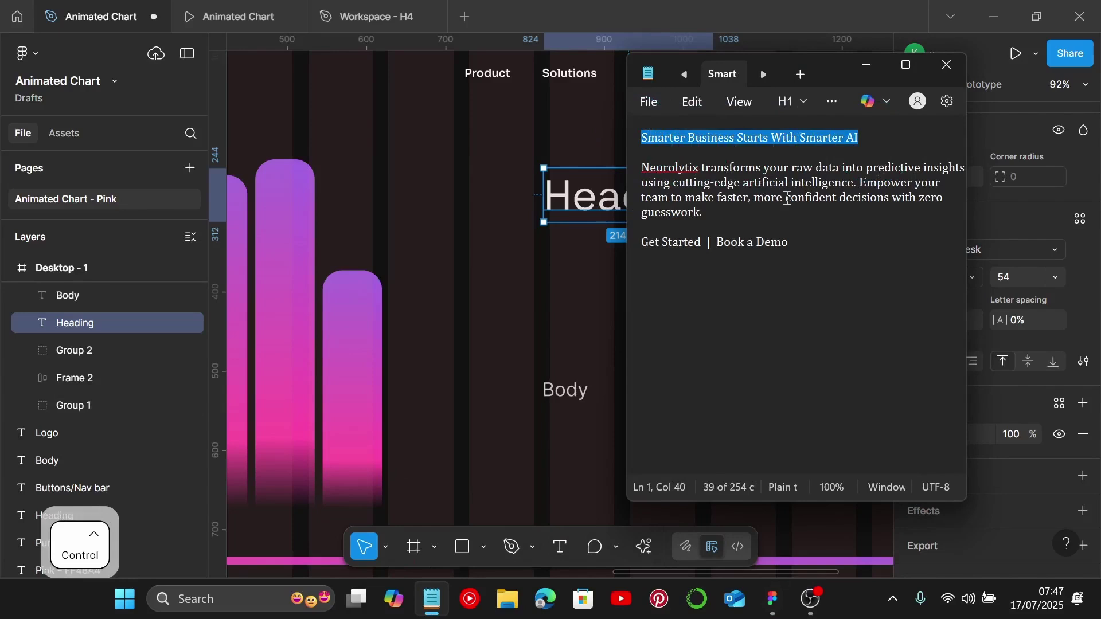
Replace the Heading placeholder text with the copied headline "Smarter Business Starts With Smarter AI"
key("ctrl+c")
left_click(866, 66)
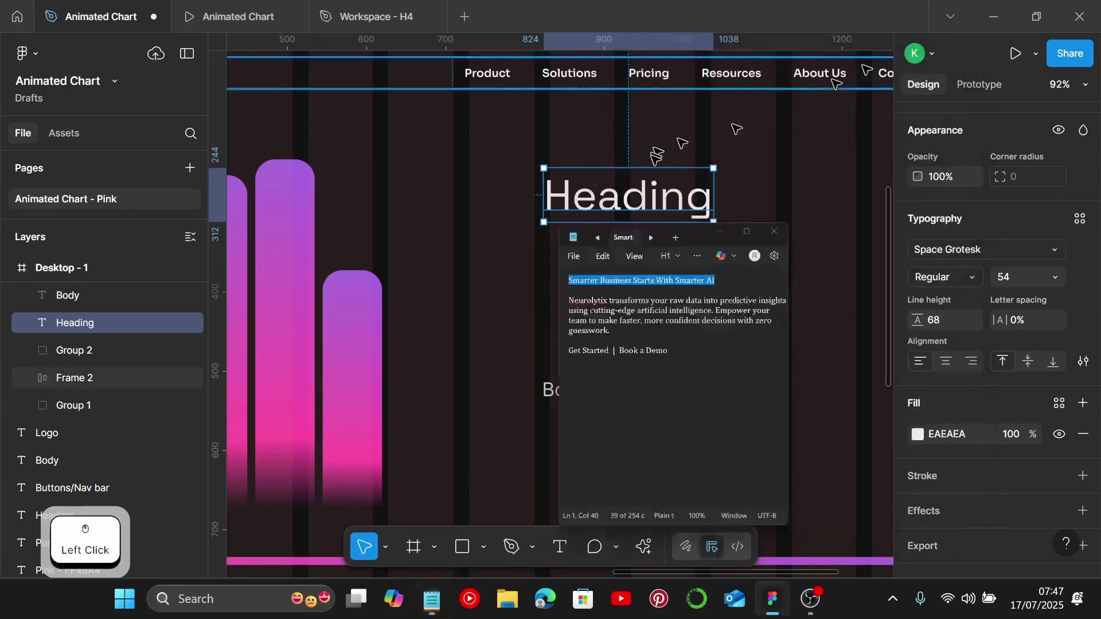
double_click(634, 192)
key("ctrl+v")
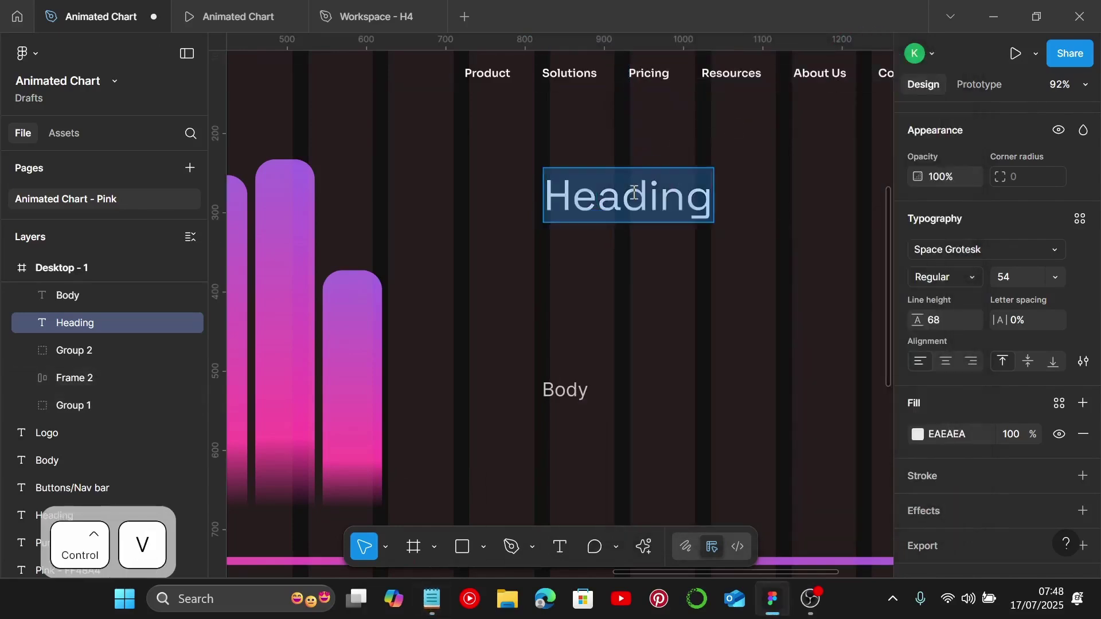
scroll(635, 192, "down", 2)
left_click(642, 218)
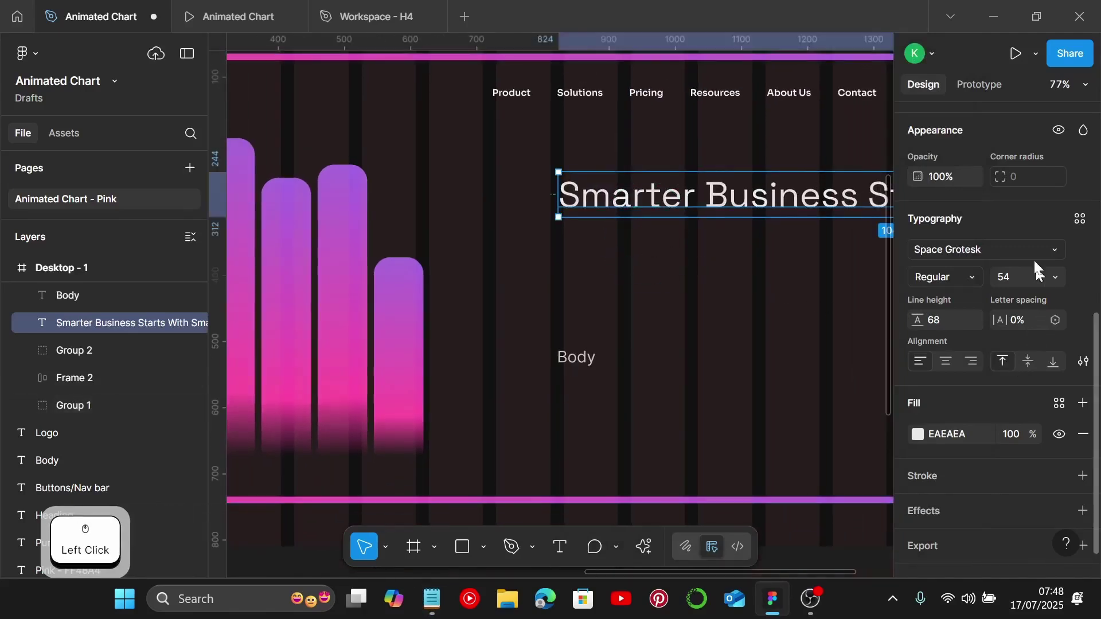
Narrow the headline's text box so it wraps onto two lines and set its width to 610
scroll(978, 227, "up", 3)
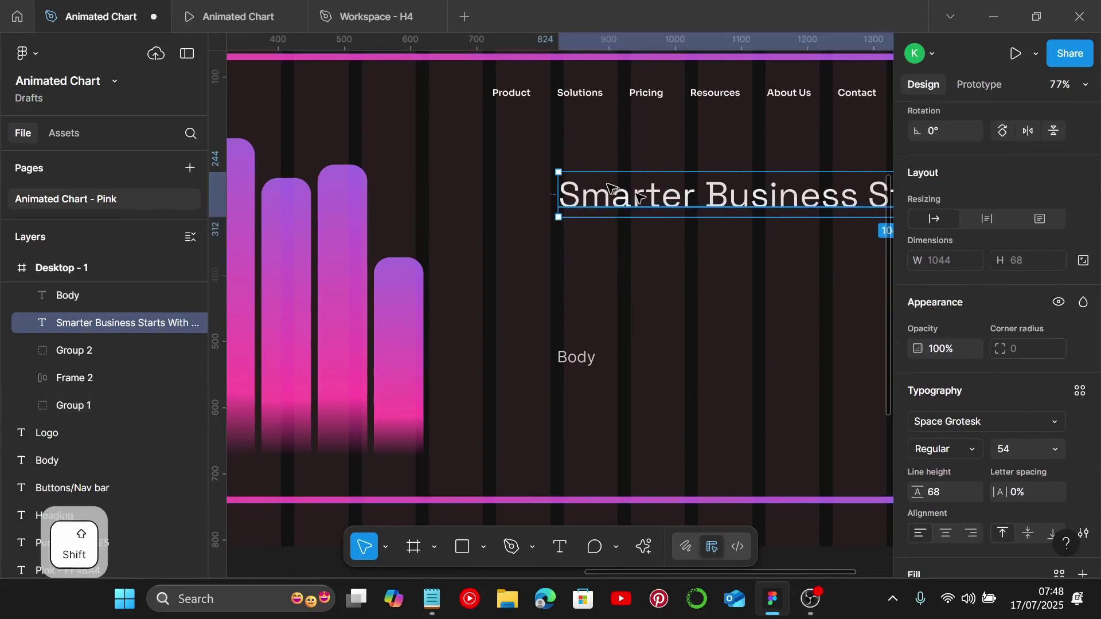
scroll(608, 192, "down", 4)
left_click(849, 187)
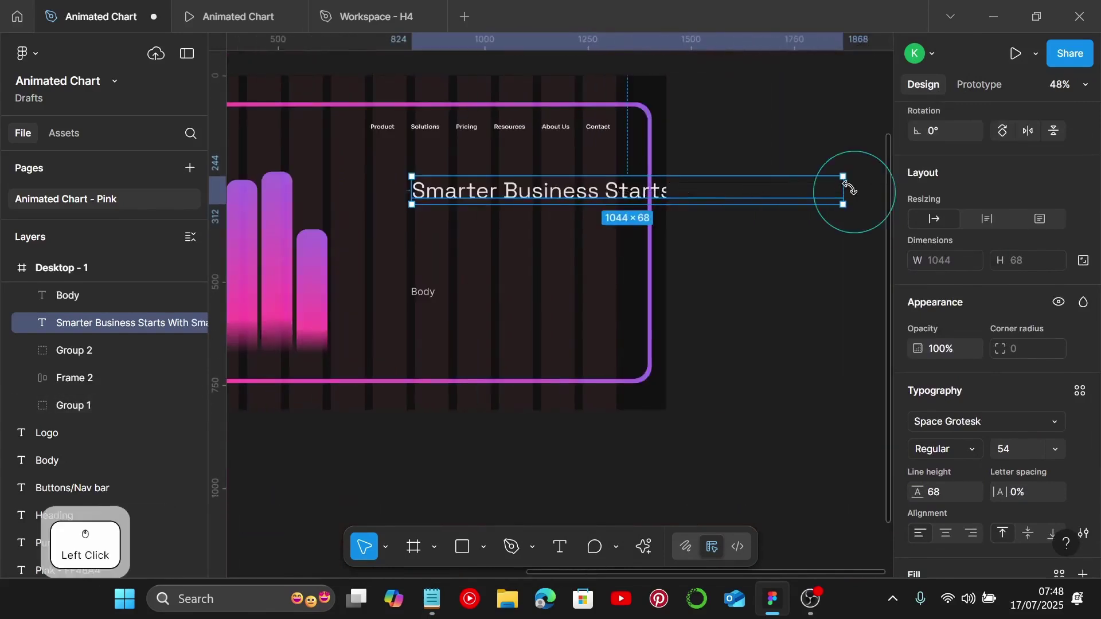
left_click_drag(846, 187, 619, 200)
left_click_drag(412, 212, 376, 211)
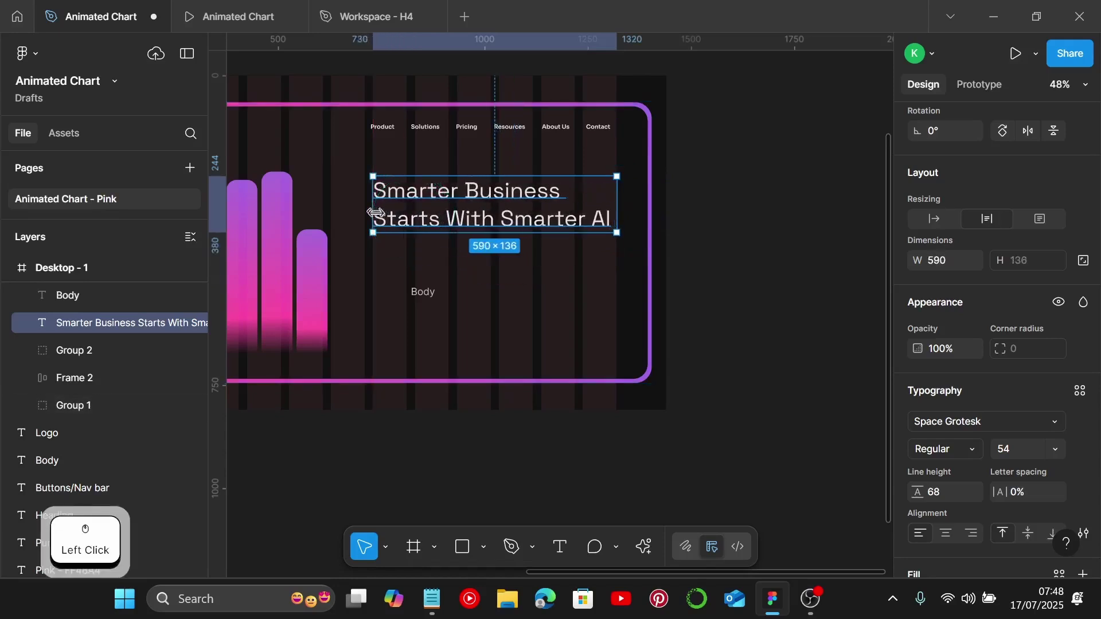
left_click(954, 263)
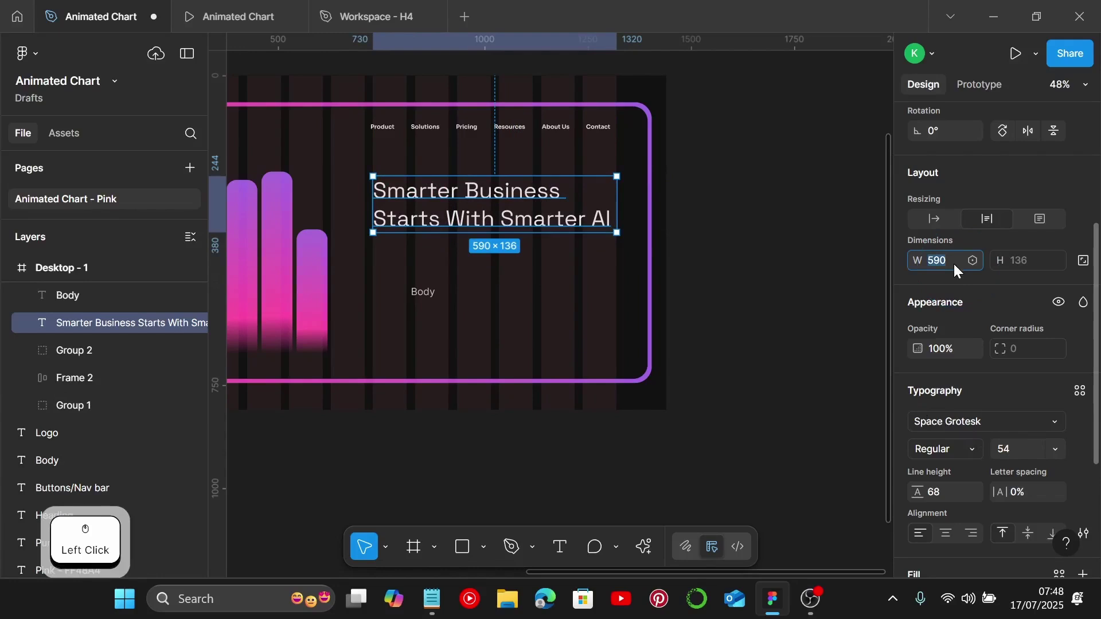
type("6")
key("Return")
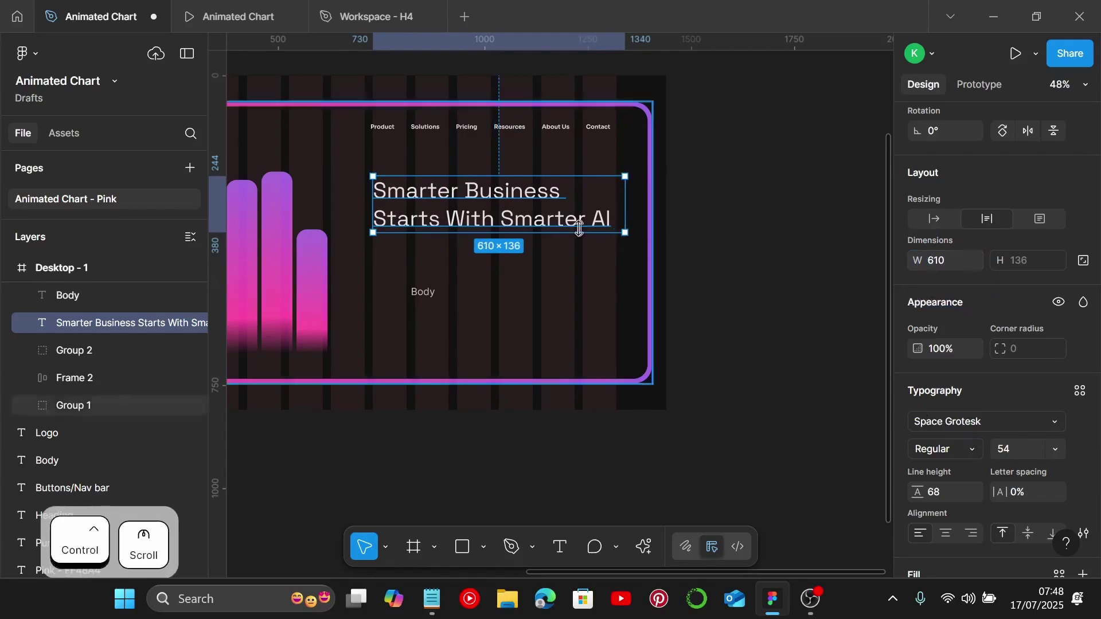
Move the headline slightly left, to about X 706, Y 245, keeping it beside the bar chart
scroll(599, 237, "left", 5)
scroll(683, 217, "up", 3)
left_click(654, 218)
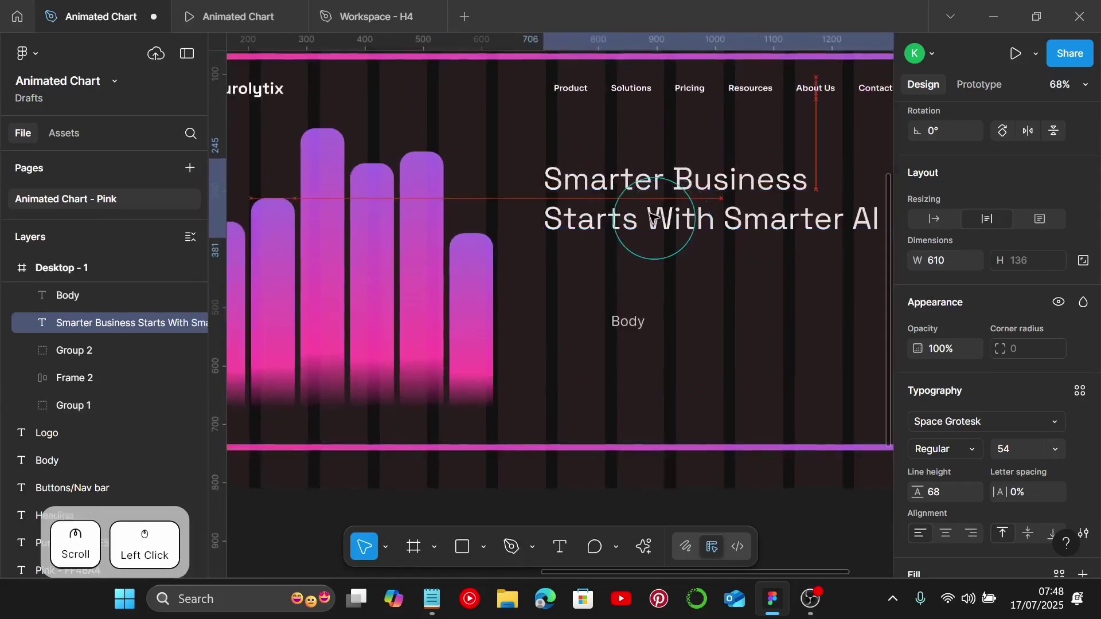
Replace the Body placeholder with the paragraph starting "Neurolytix transforms your raw data", copied from the Notepad notes
left_click(630, 322)
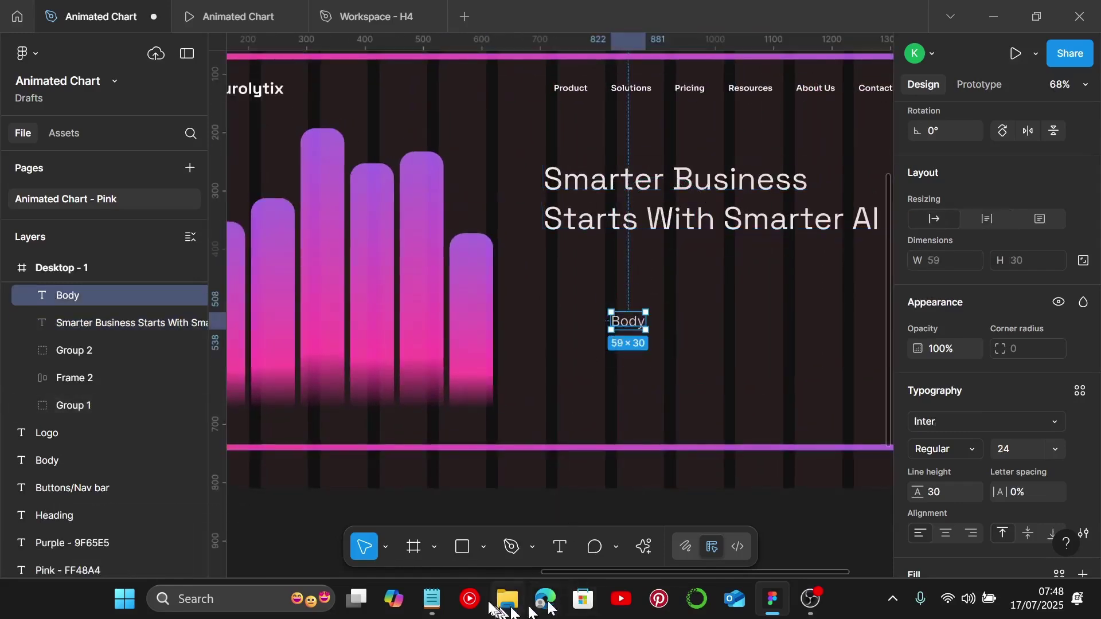
left_click(440, 599)
left_click_drag(704, 213, 633, 170)
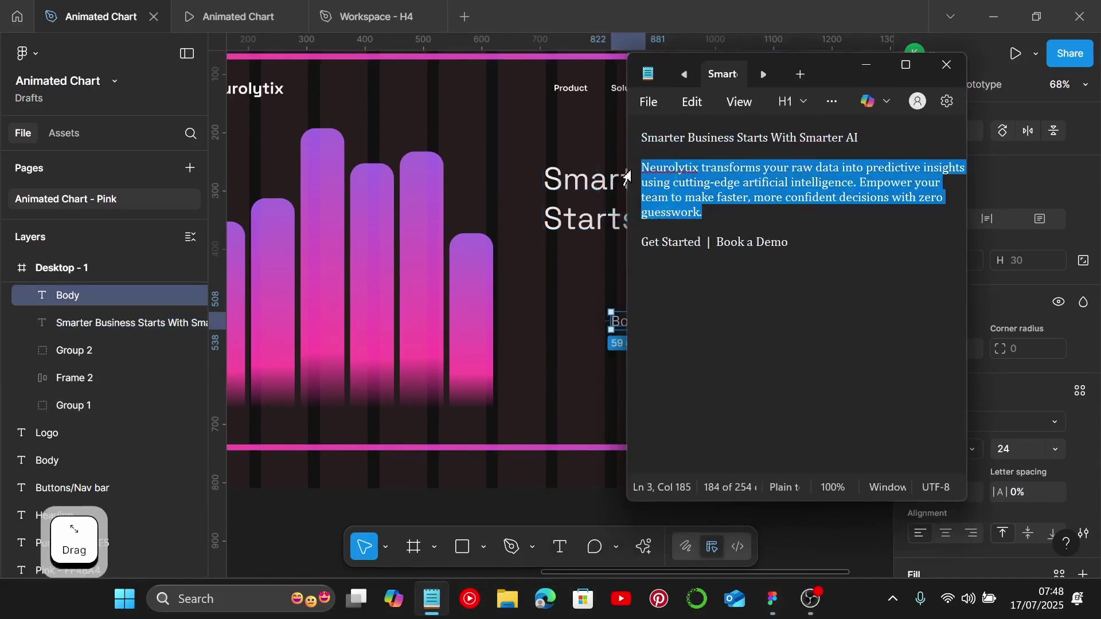
key("ctrl+c")
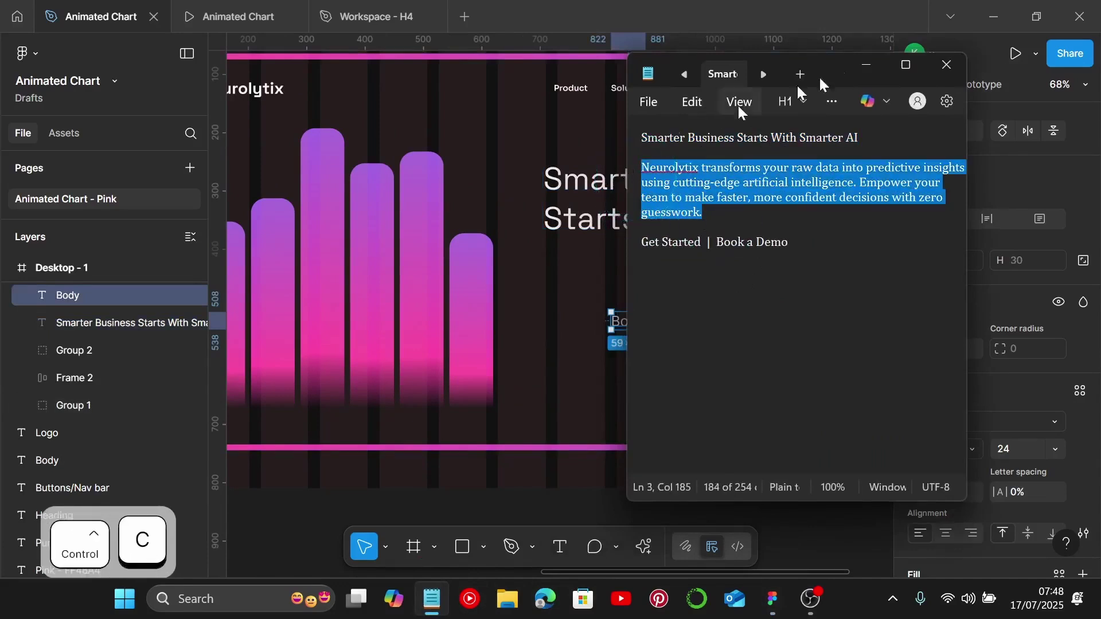
left_click(867, 64)
double_click(621, 323)
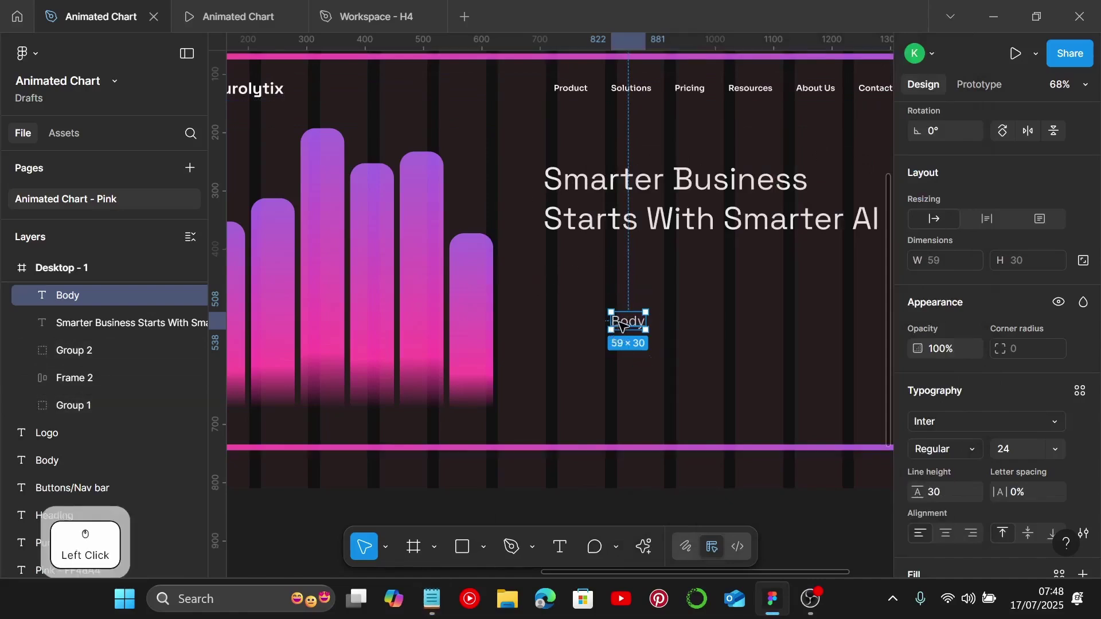
key("ctrl+v")
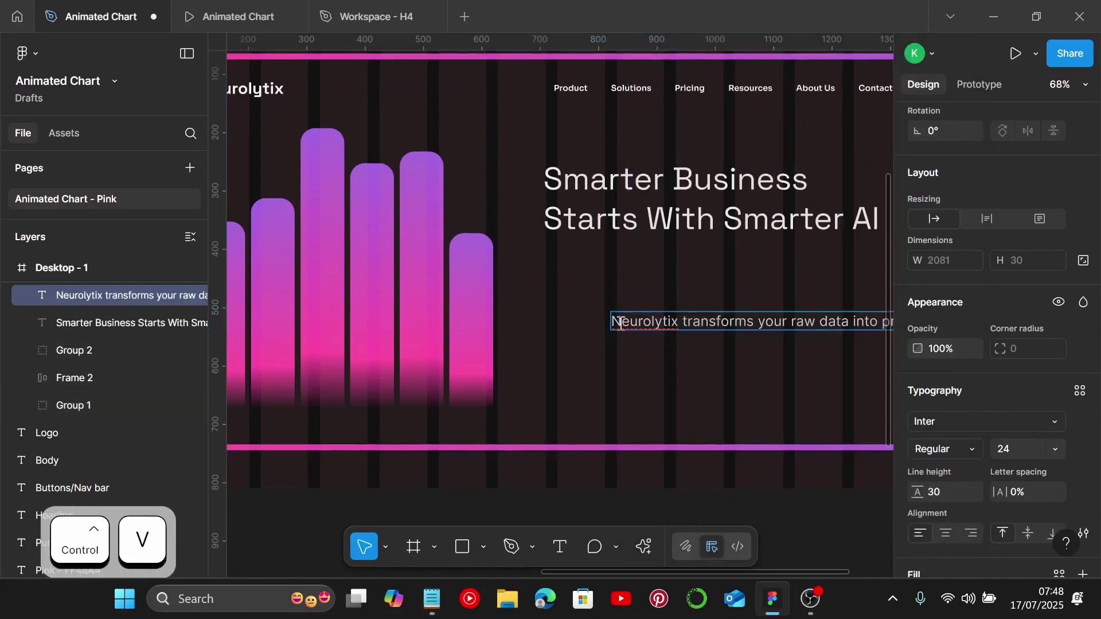
left_click(609, 362)
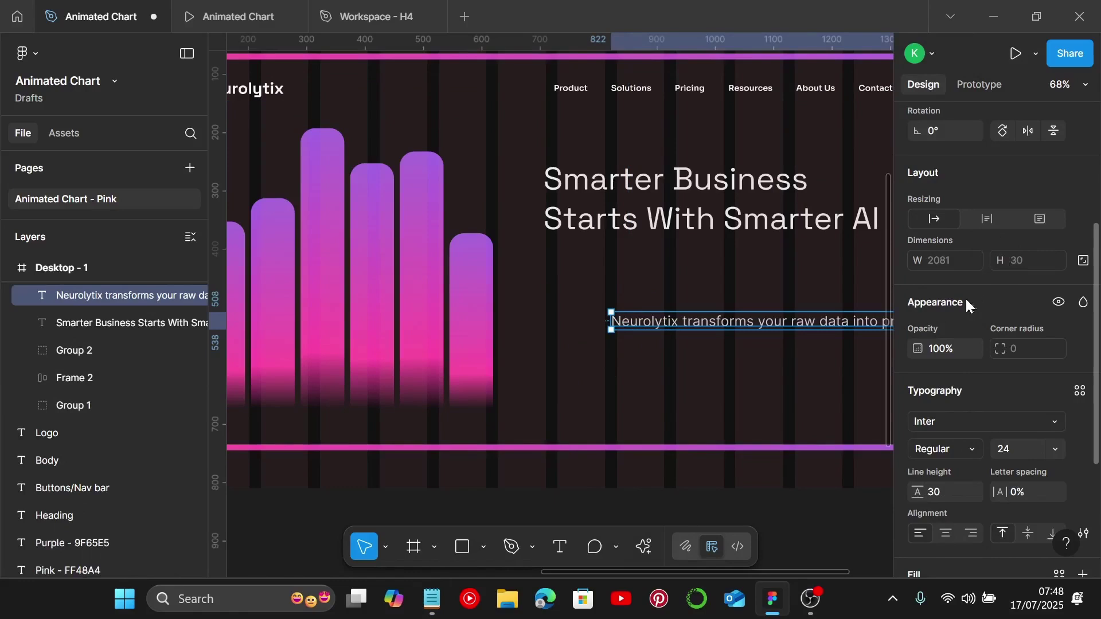
Set the body paragraph to a width of 610 with automatic height and move it directly under the headline
left_click(987, 222)
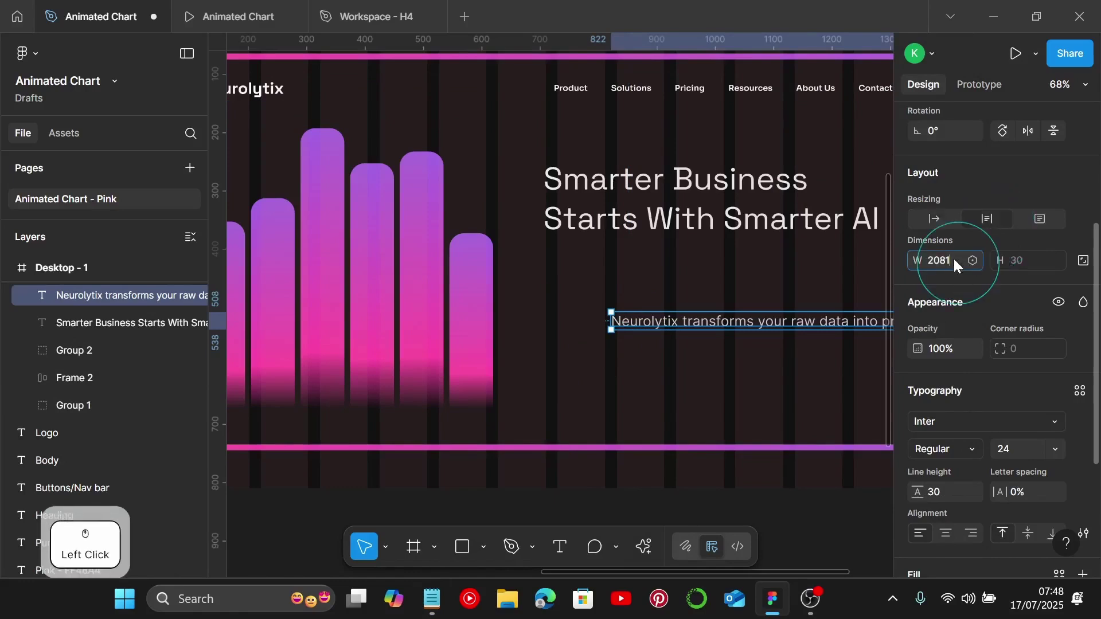
type("610")
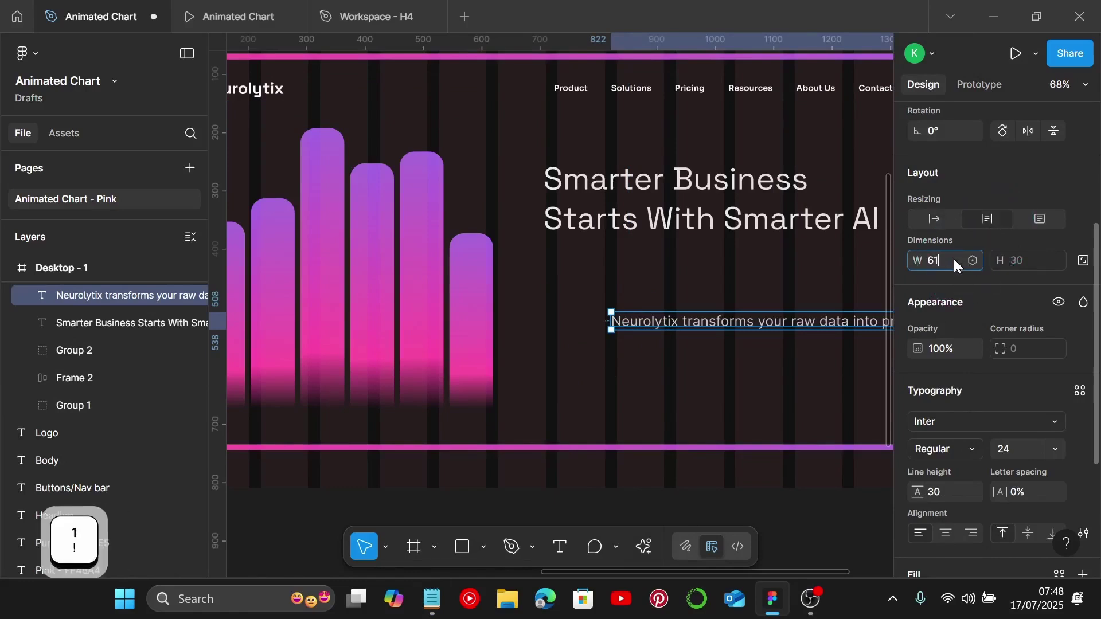
key("Return")
left_click_drag(666, 329, 600, 261)
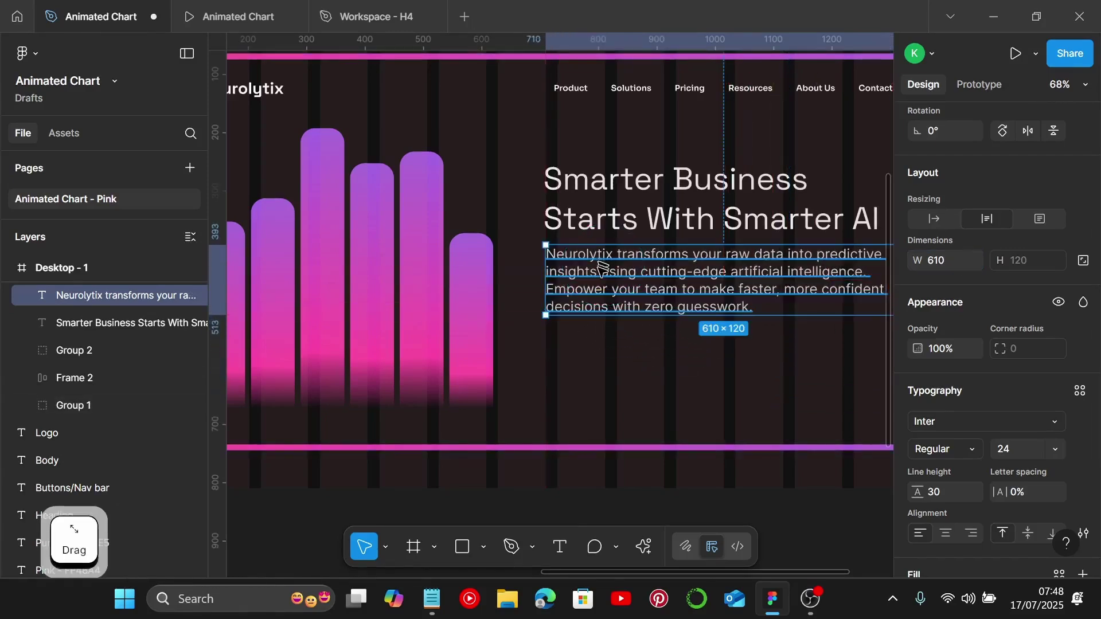
Place an instance of the Button component below the body paragraph at about X 715, Y 540
left_click(67, 135)
left_click_drag(40, 252, 586, 392)
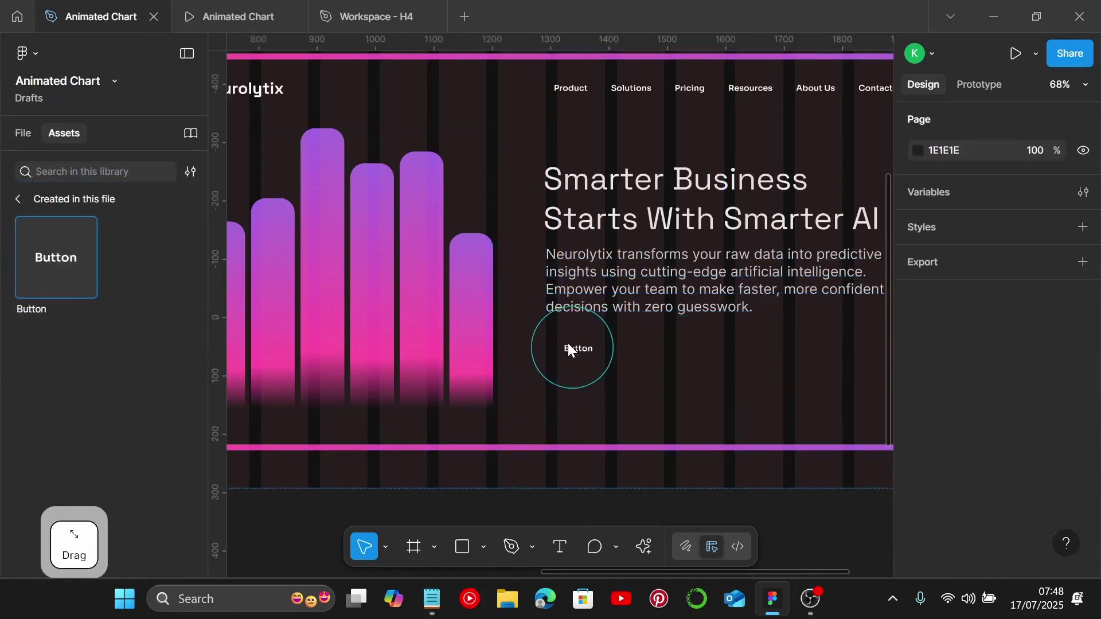
left_click_drag(562, 343, 561, 343)
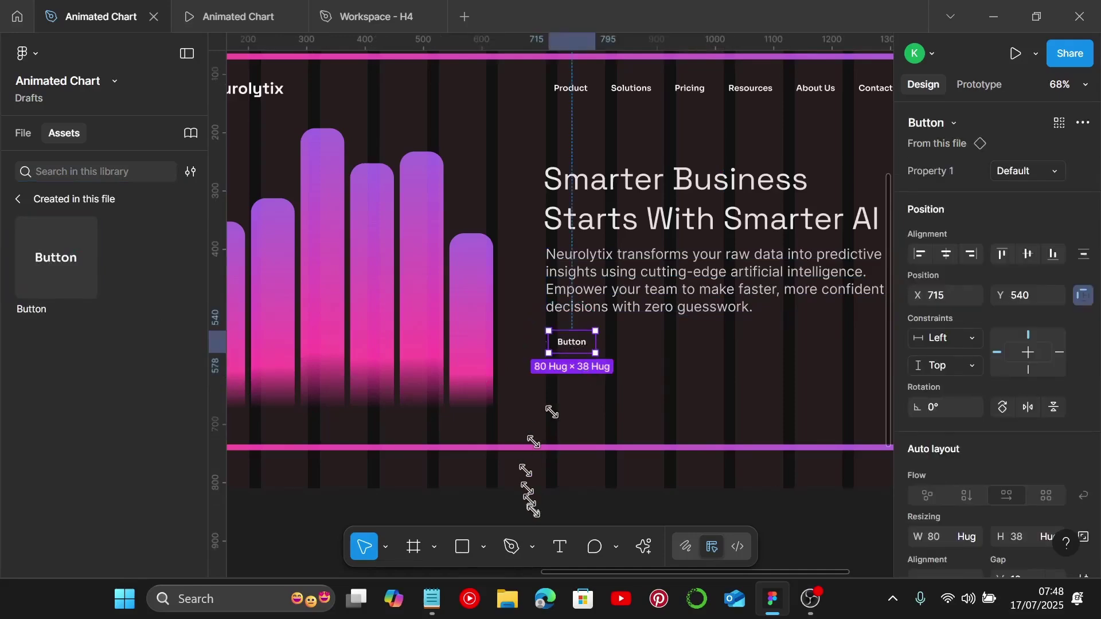
Replace the new button's label with "Get Started", copied from the Notepad notes
left_click(432, 598)
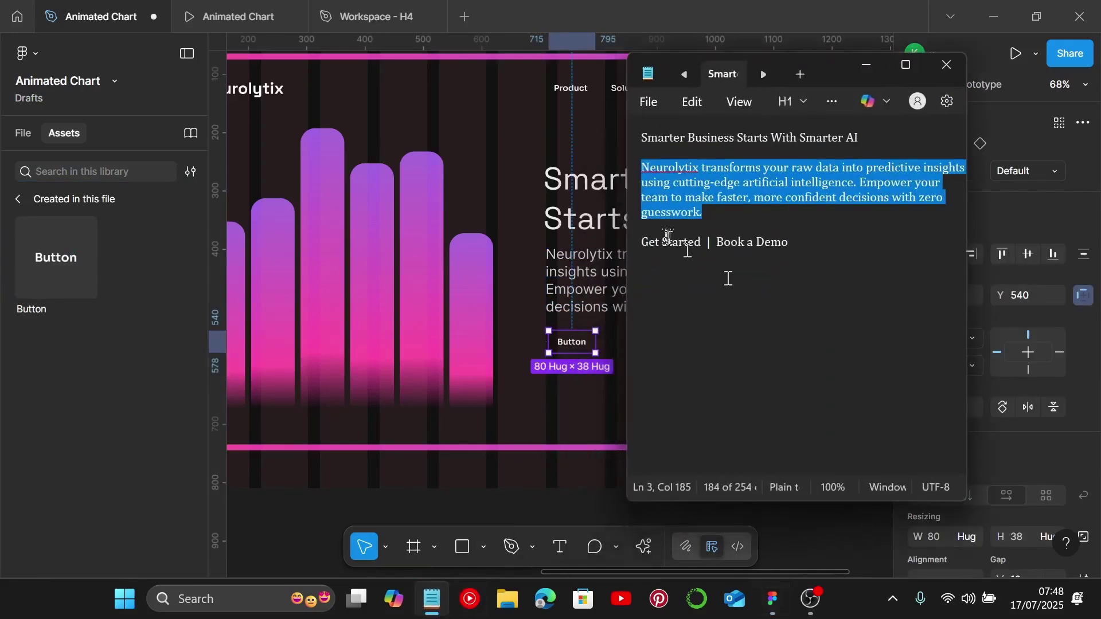
left_click_drag(701, 244, 644, 255)
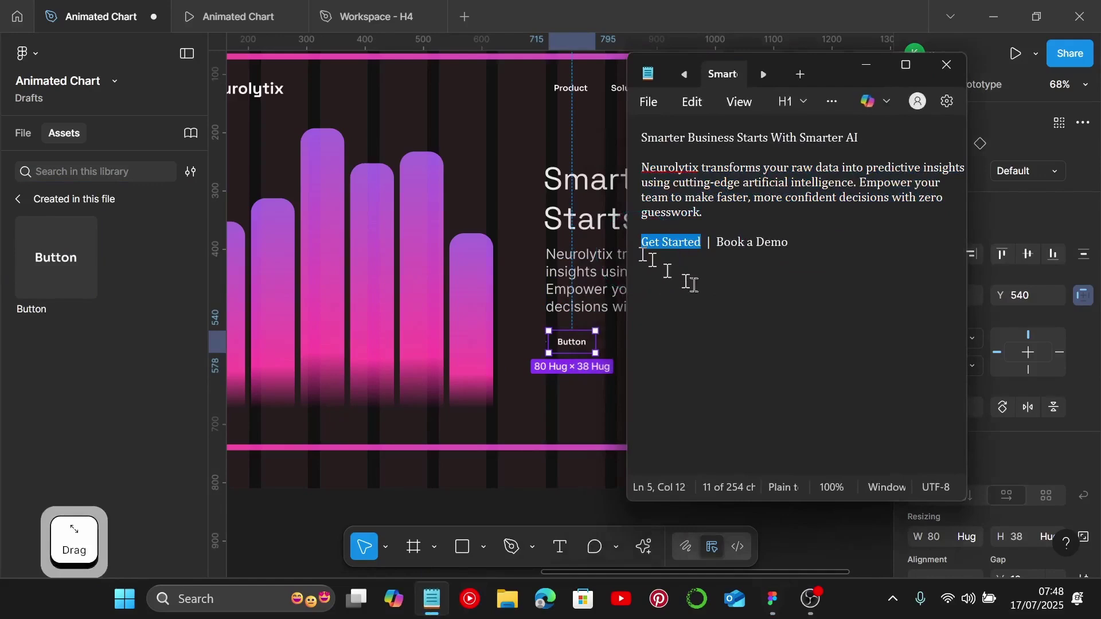
key("ctrl+c")
left_click_drag(879, 61, 875, 68)
left_click(859, 71)
scroll(605, 319, "up", 4)
left_click(551, 363)
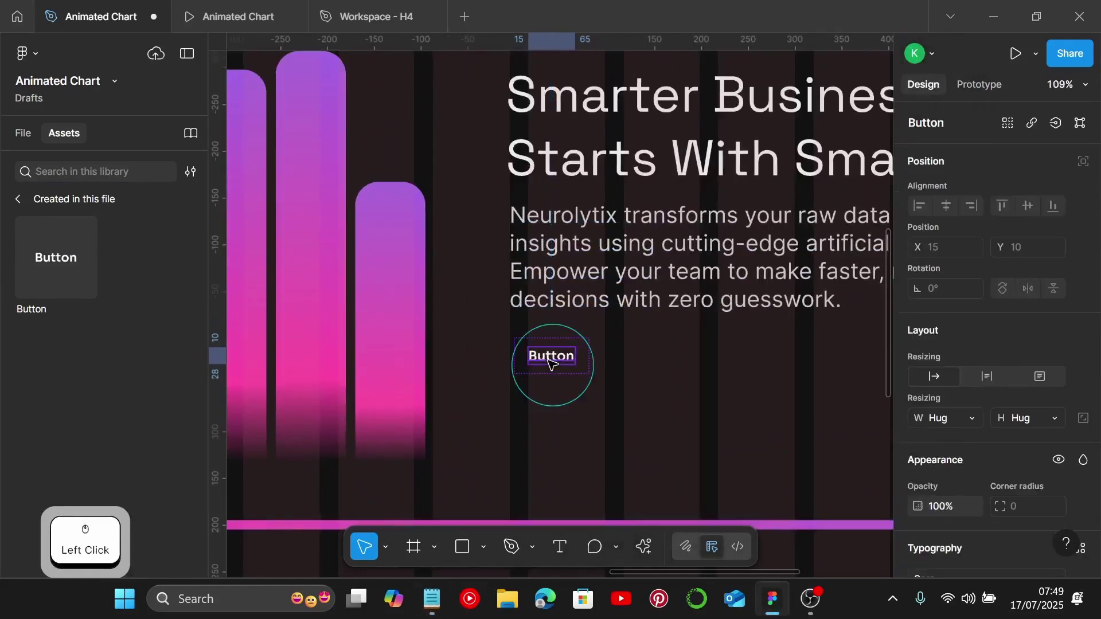
double_click(550, 362)
key("ctrl+v")
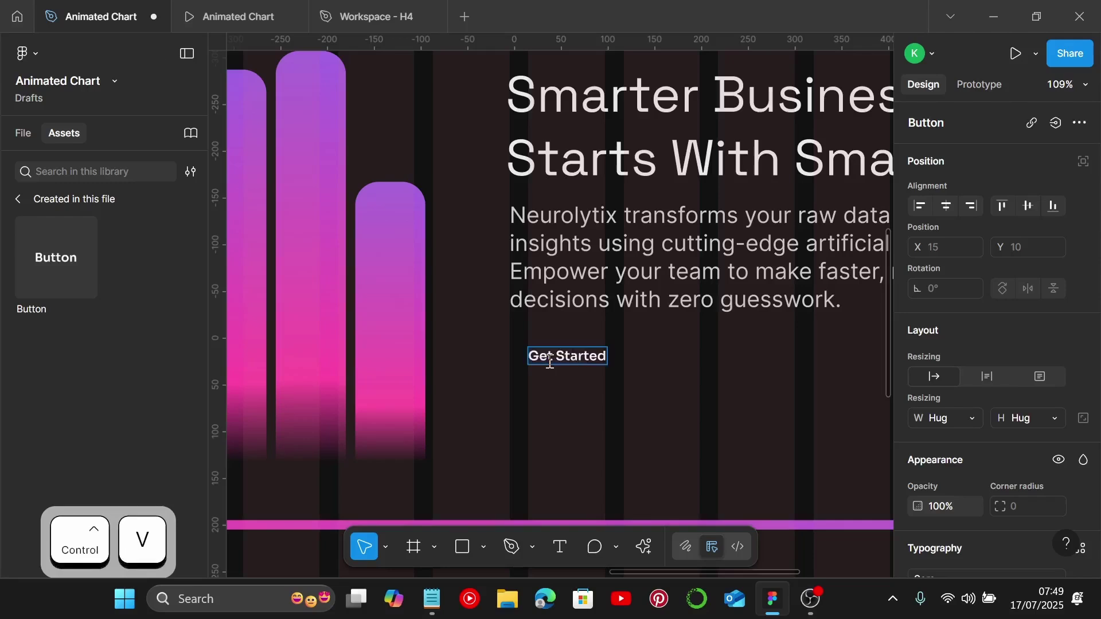
left_click(524, 430)
Check the Get Started label's typography and add a "Book a Demo" text beside that button
left_click(560, 372)
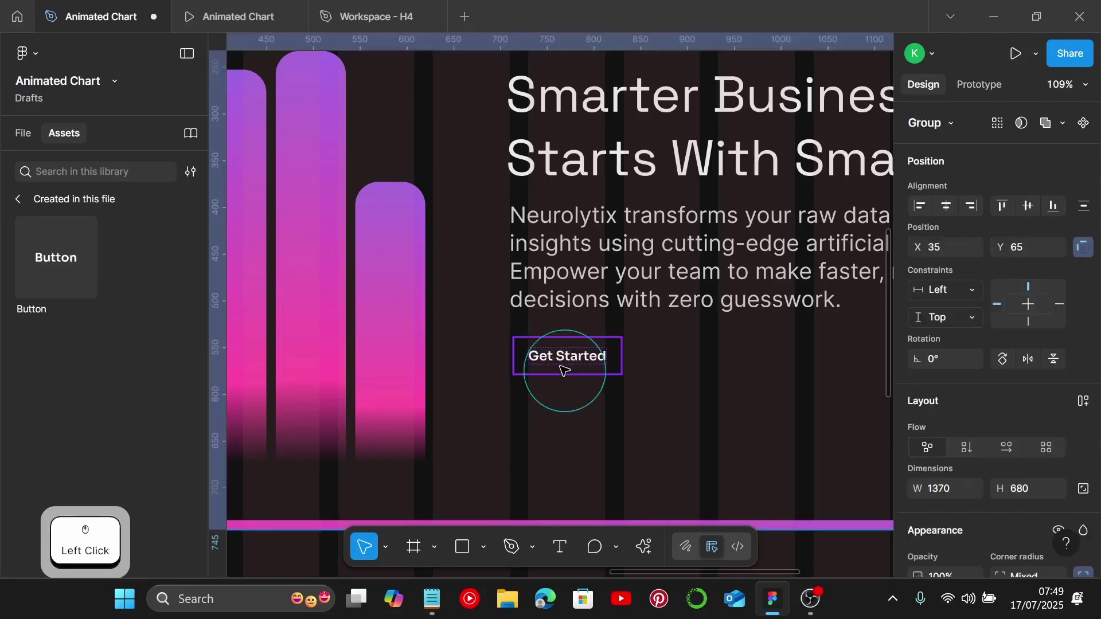
left_click(564, 370)
scroll(563, 371, "right", 3)
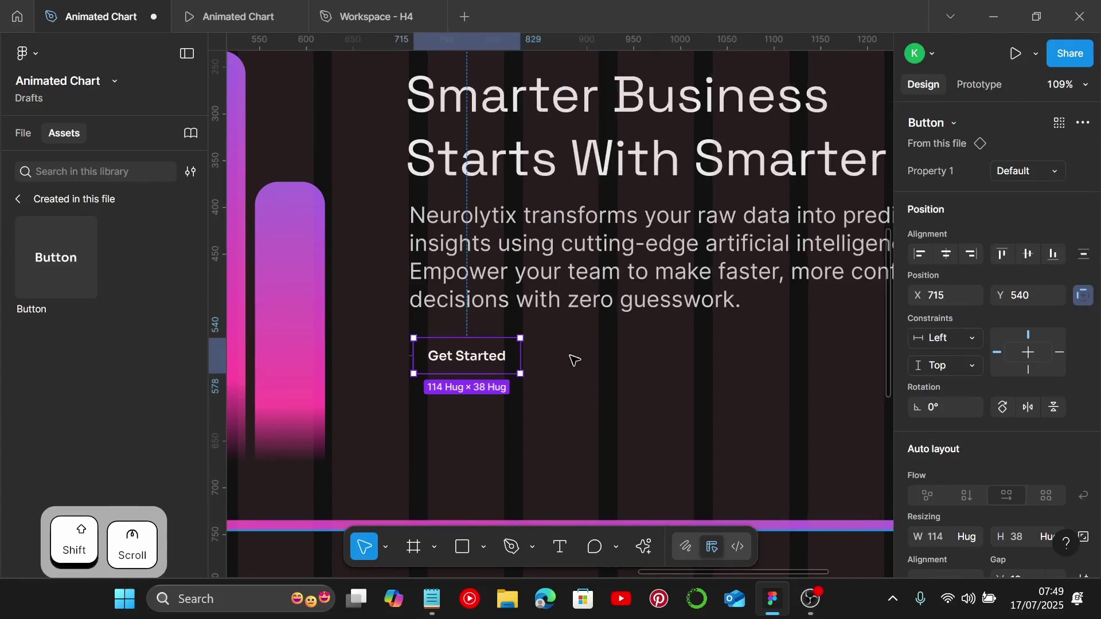
left_click(467, 356)
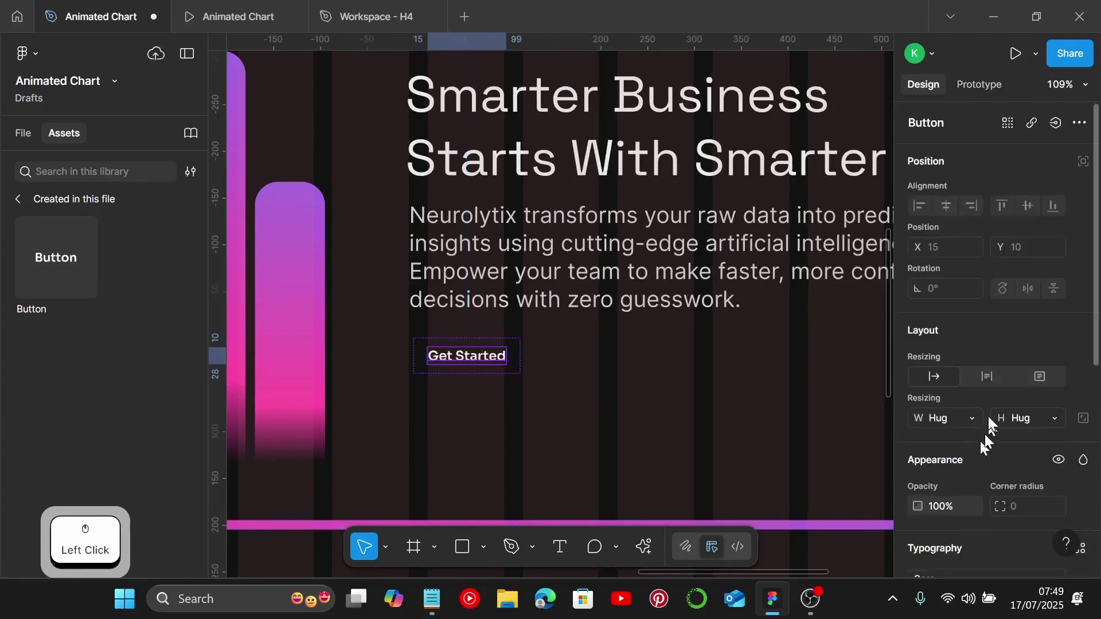
scroll(990, 416, "down", 5)
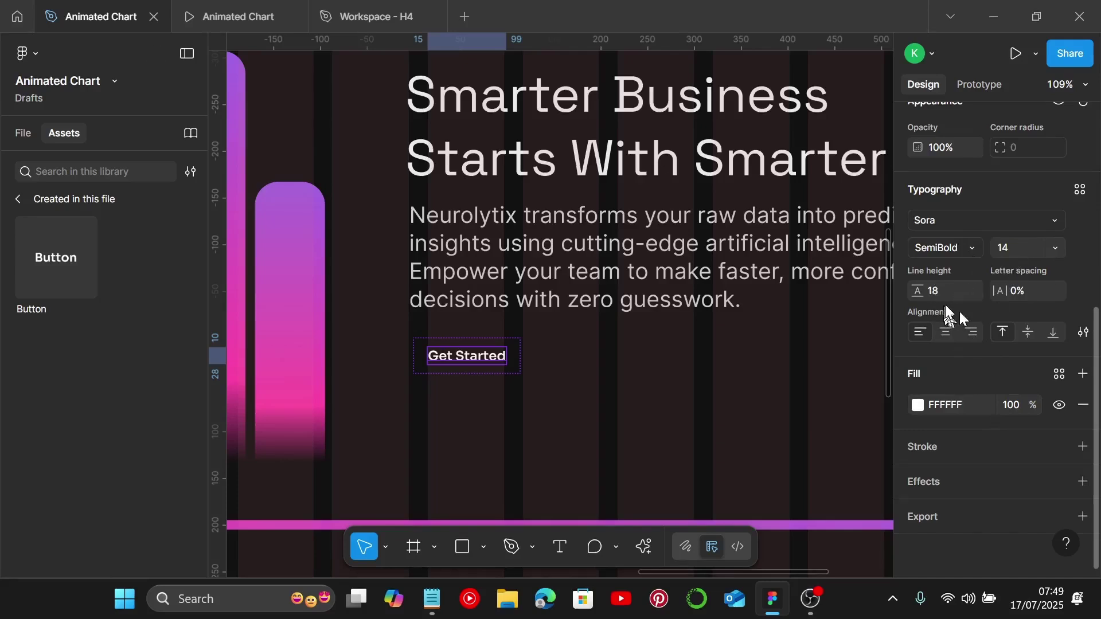
left_click(596, 361)
key("t")
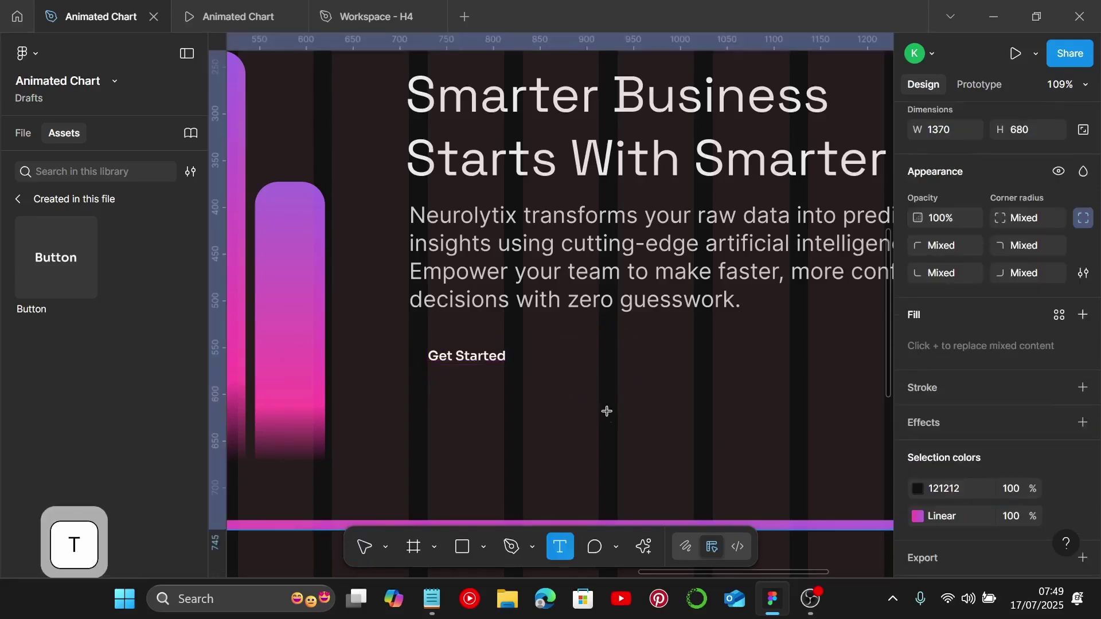
left_click(580, 355)
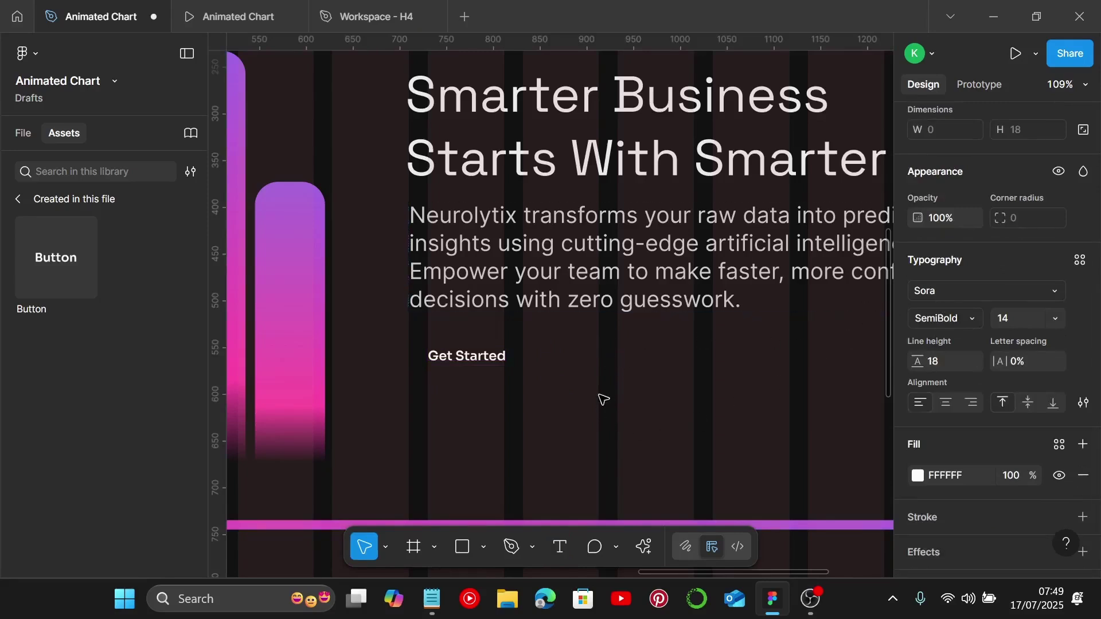
type("B")
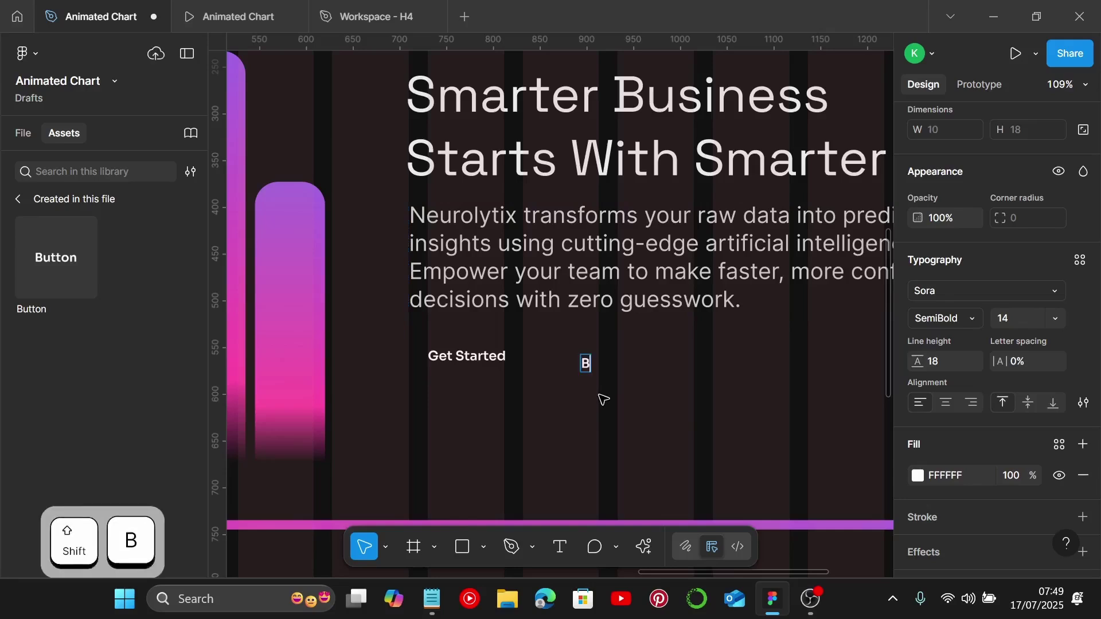
type("ook a")
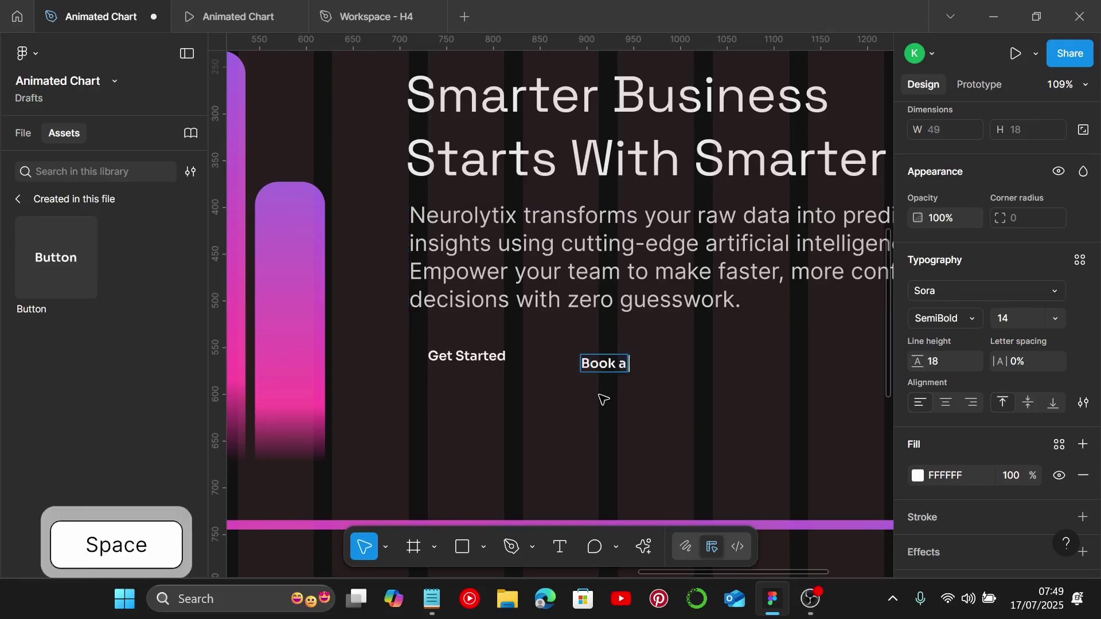
type(" DE")
key("BackSpace")
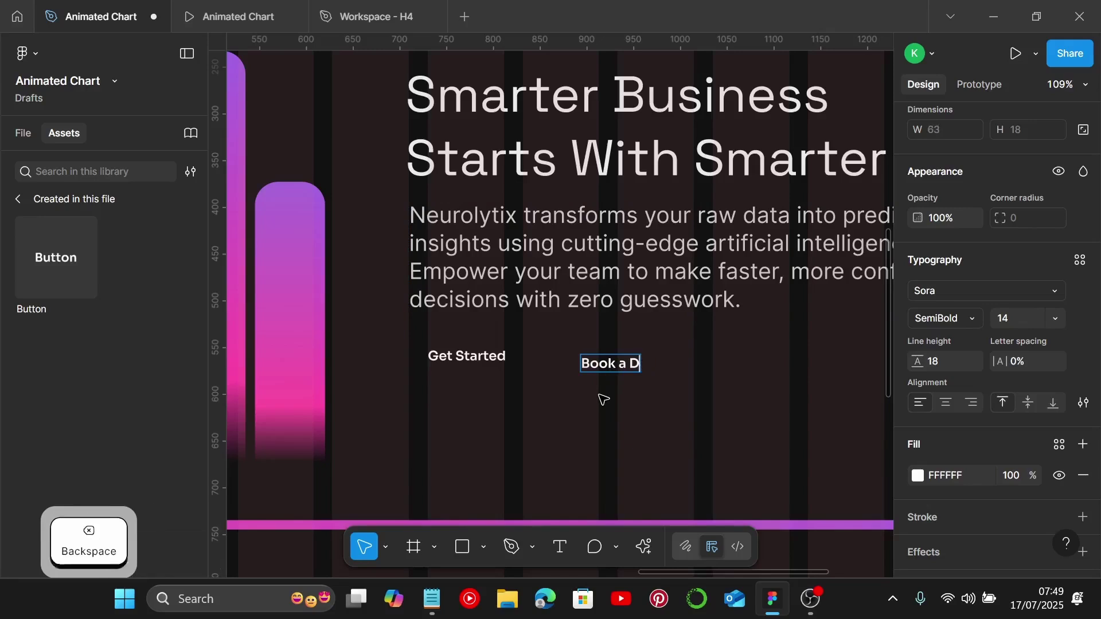
type("em")
key("Escape")
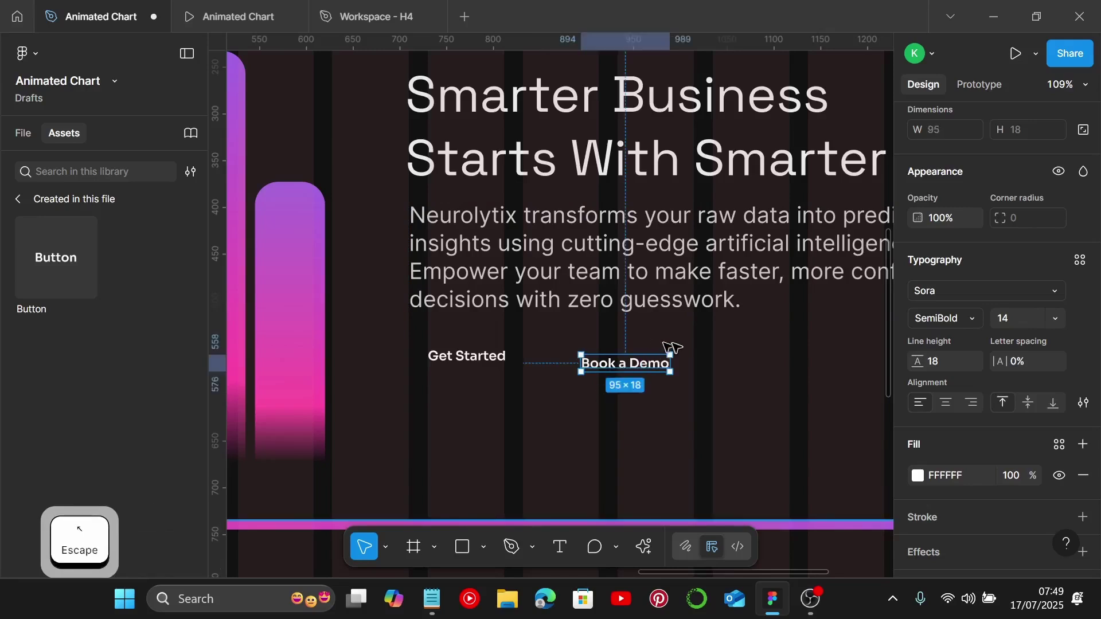
left_click(669, 352)
left_click(603, 370)
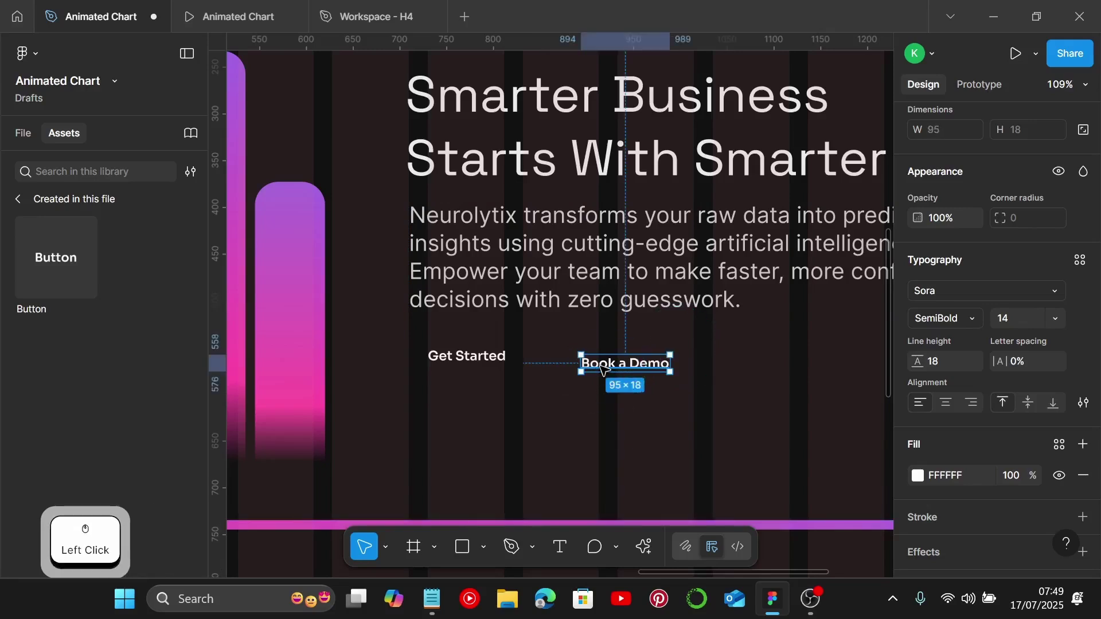
Wrap the Book a Demo text in an auto layout with 15 horizontal padding and a corner radius of 40
key("shift+a")
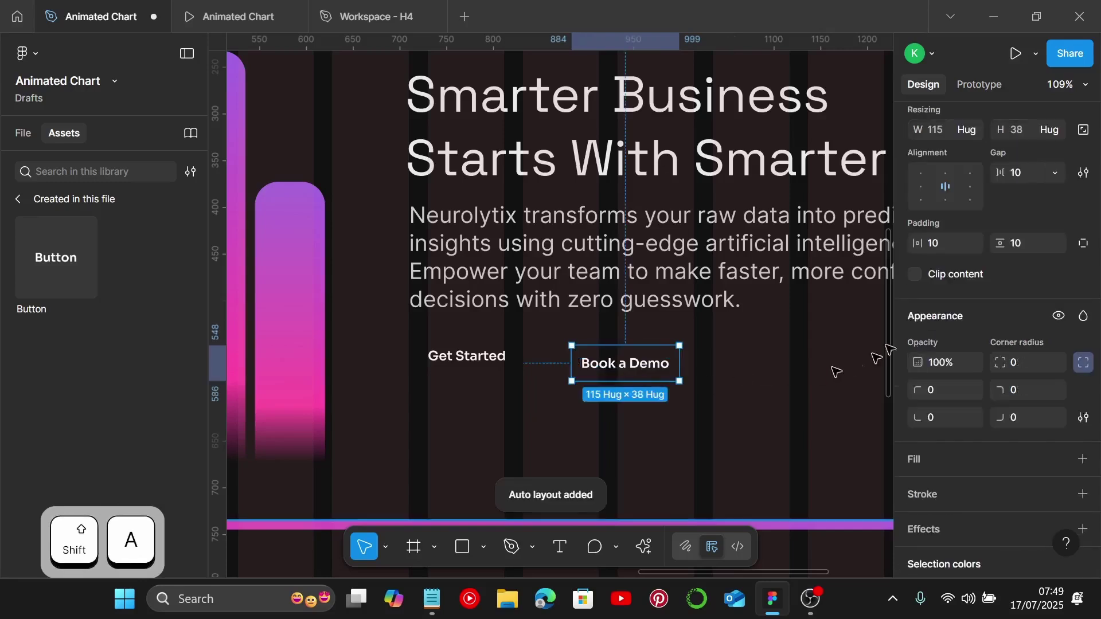
left_click(949, 248)
type("1")
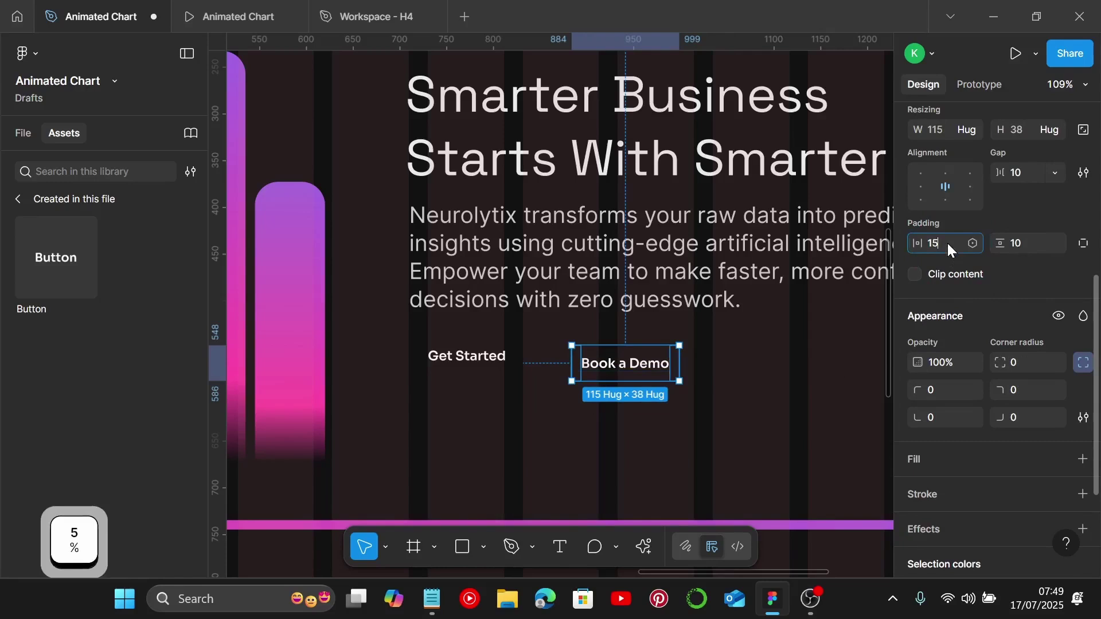
type("5")
key("Return")
left_click(1028, 368)
type("40")
key("Return")
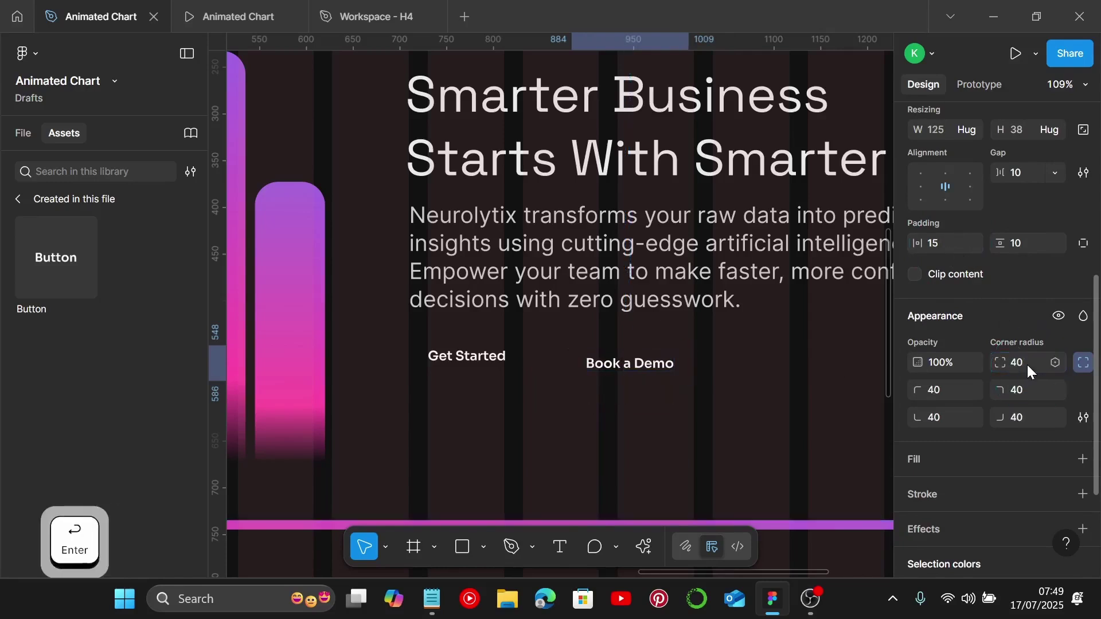
Fill the Book a Demo frame with a linear gradient from the page's pink at 0% to its purple at 100%
left_click(1083, 459)
scroll(948, 444, "down", 3)
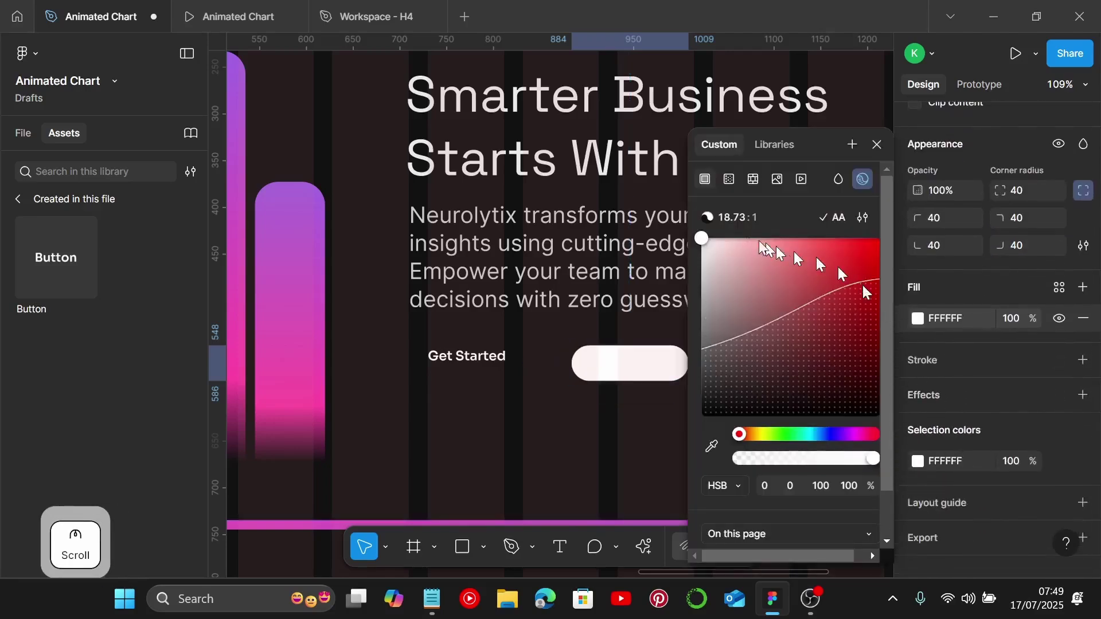
left_click(728, 180)
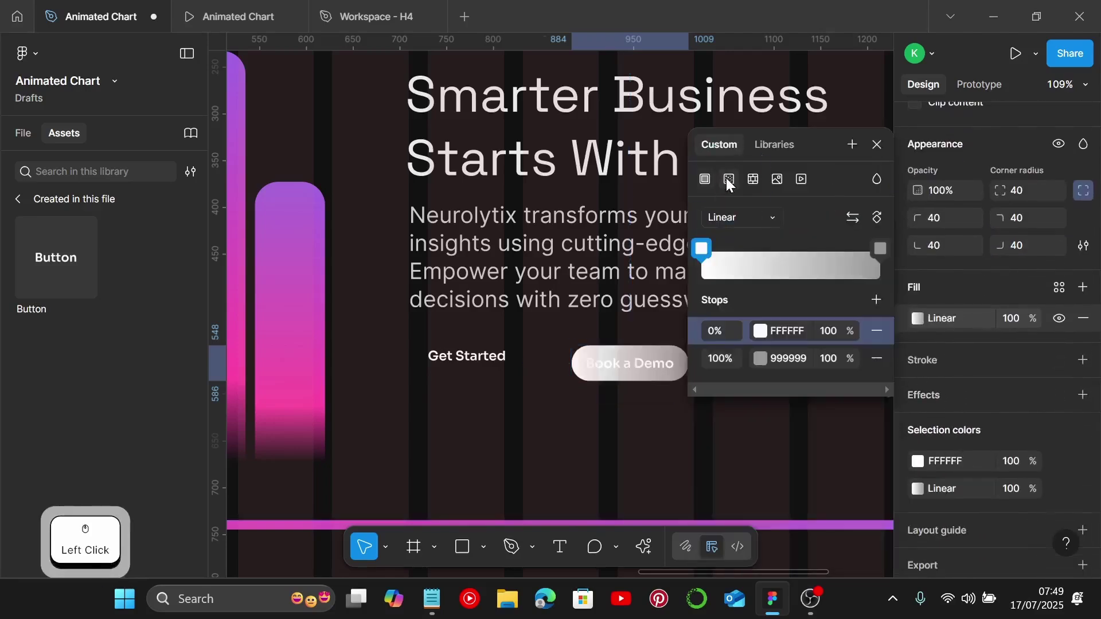
left_click(761, 331)
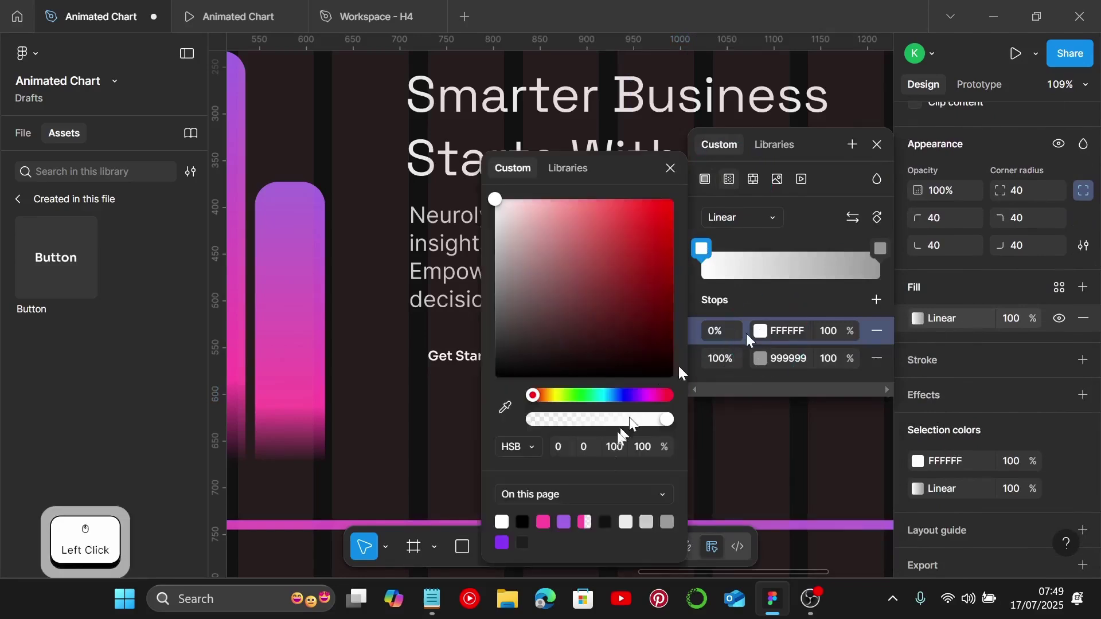
left_click(543, 522)
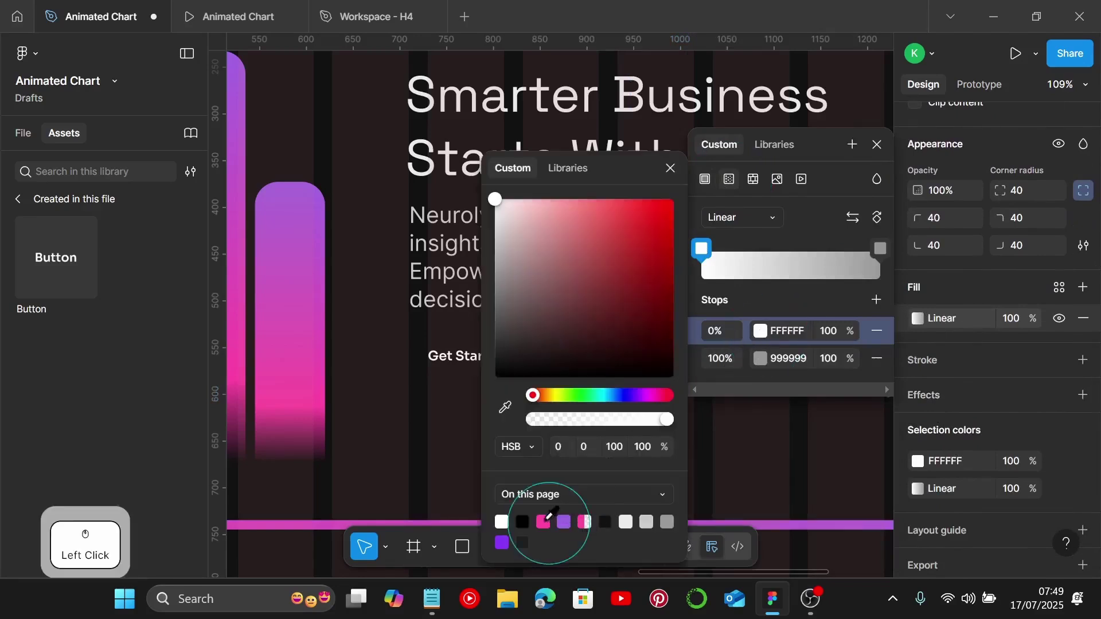
left_click(762, 359)
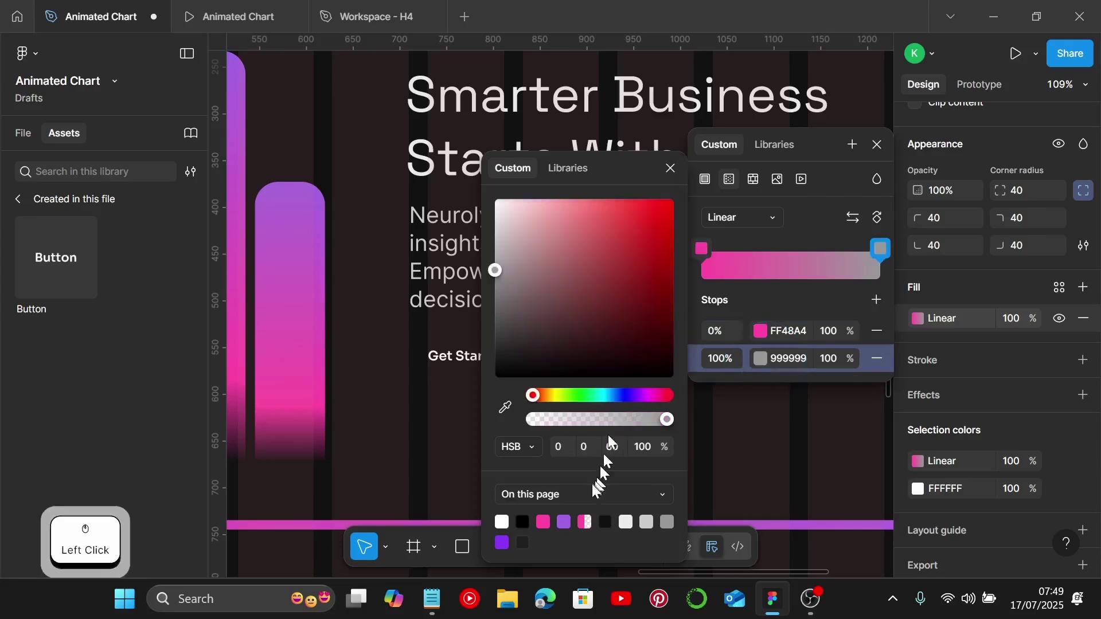
left_click(570, 517)
left_click(877, 144)
left_click(877, 144)
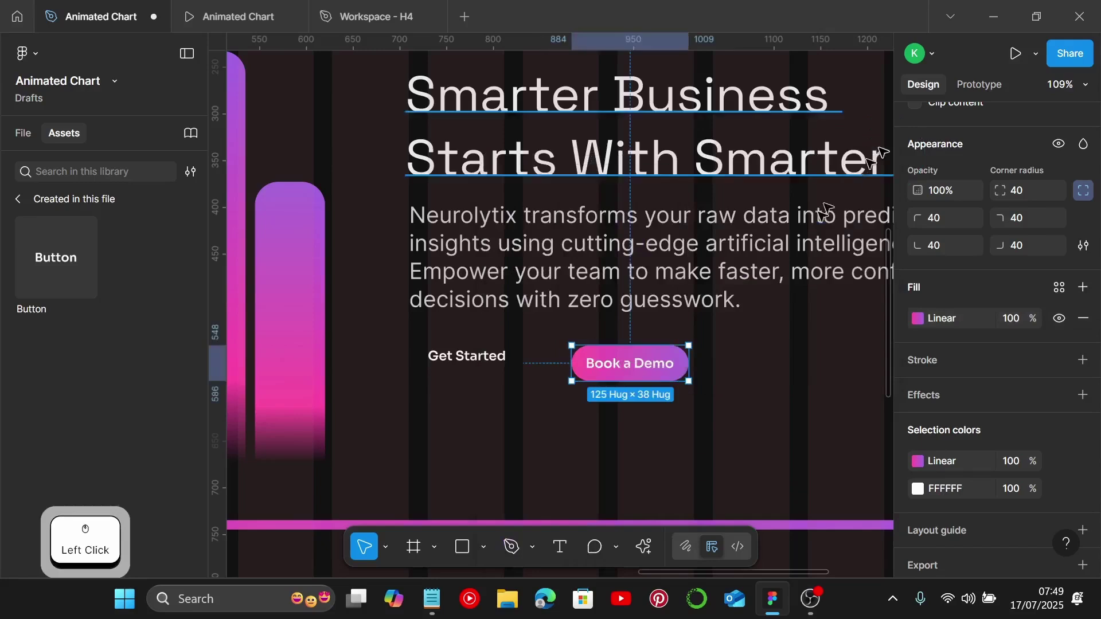
scroll(997, 464, "down", 1)
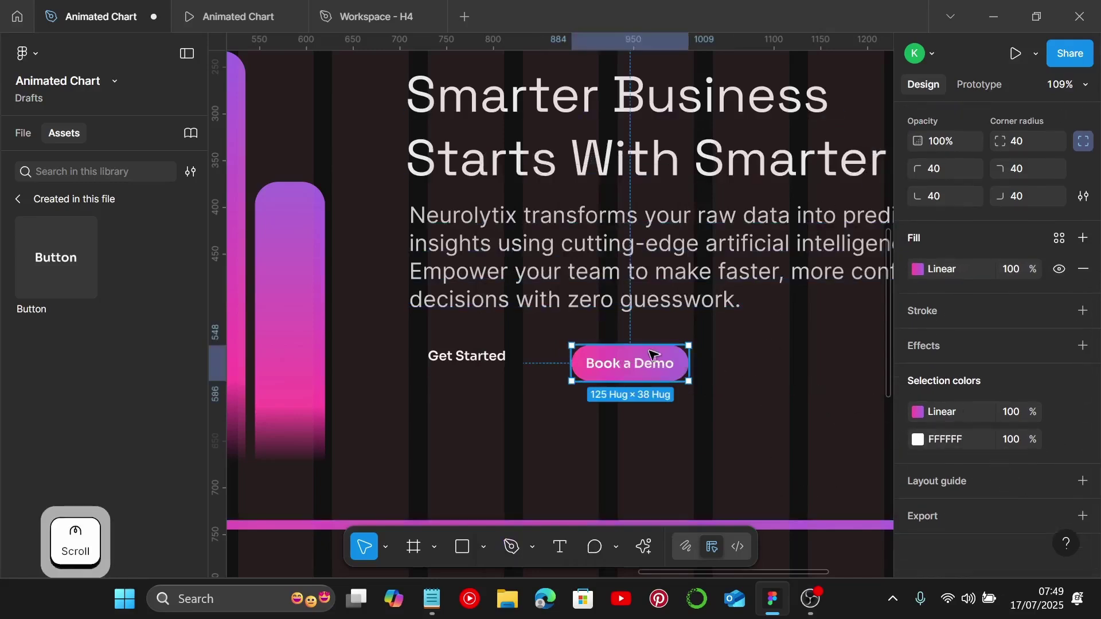
left_click(474, 370)
left_click_drag(623, 368, 596, 360)
key("ctrl+z")
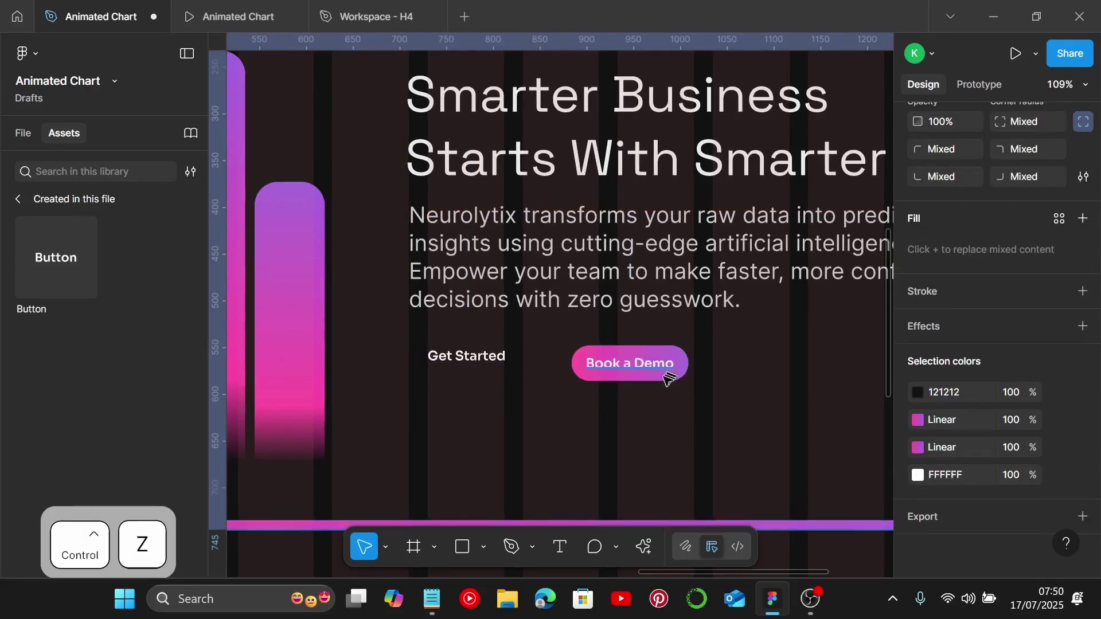
left_click(624, 371)
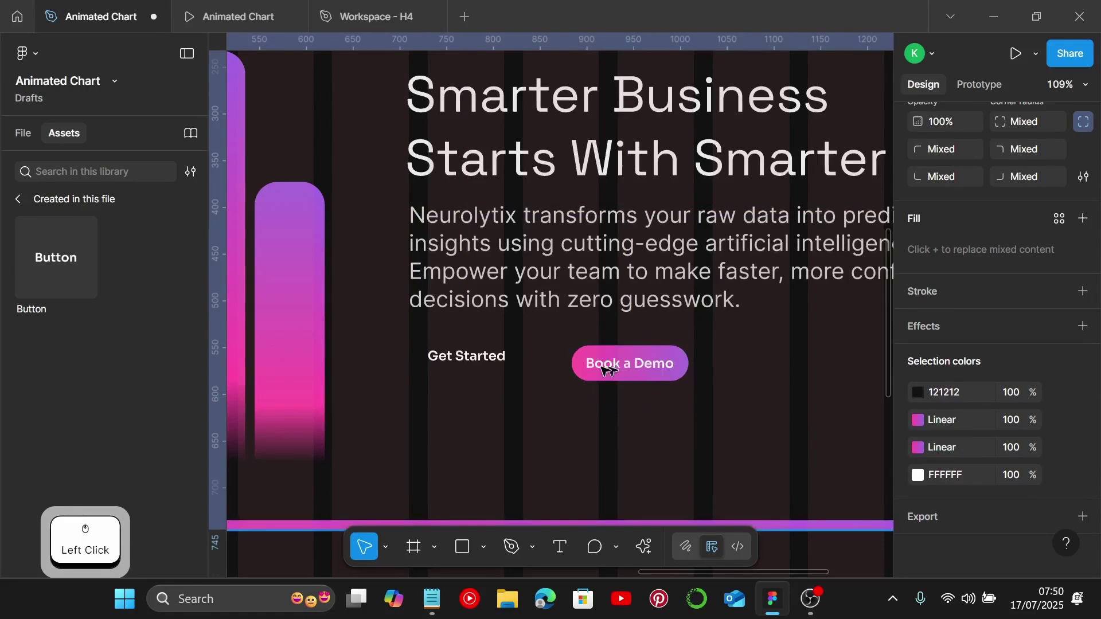
Move the Book a Demo frame out of Group 1 in the layer order, placing it directly above that group
left_click(494, 367)
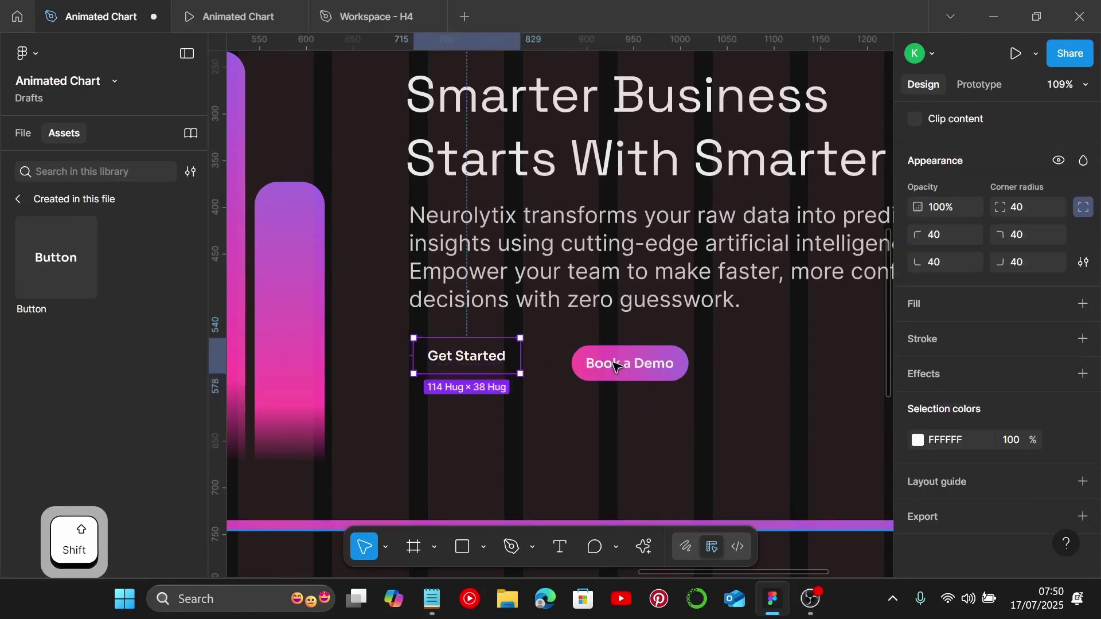
left_click(614, 366, "shift")
left_click(615, 365)
scroll(615, 366, "down", 3, "ctrl")
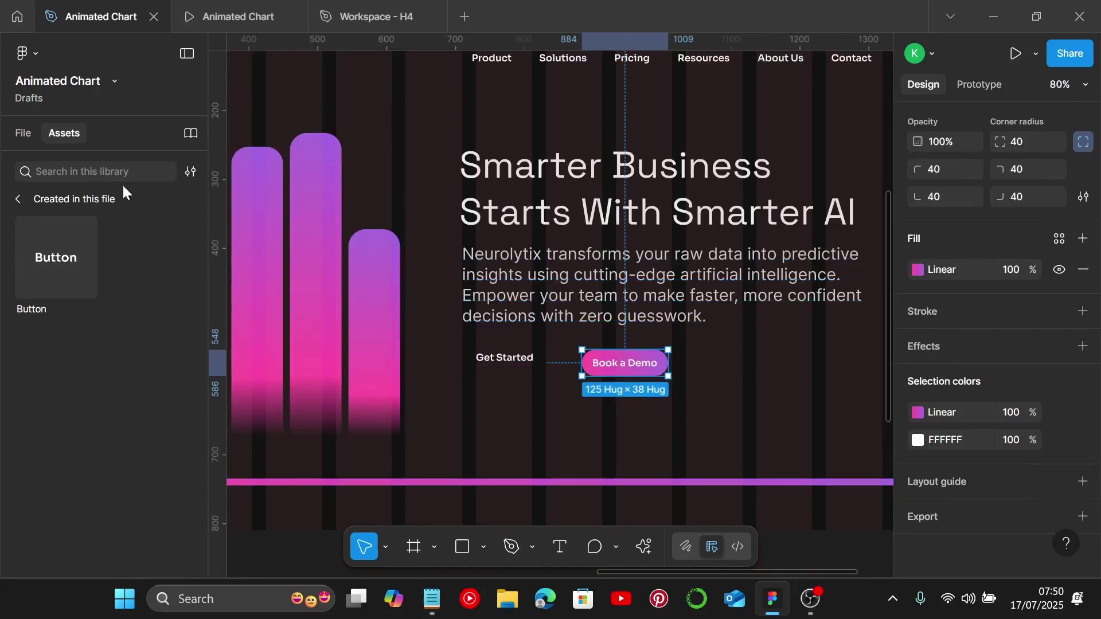
left_click(24, 133)
scroll(132, 476, "down", 5)
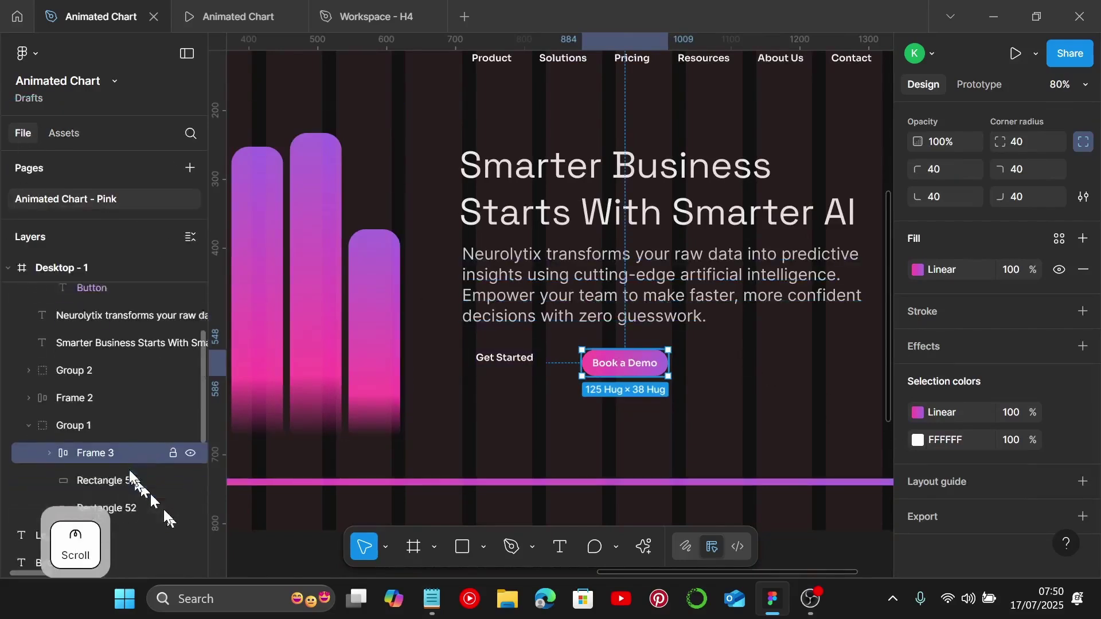
scroll(103, 390, "up", 3)
left_click_drag(105, 394, 84, 362)
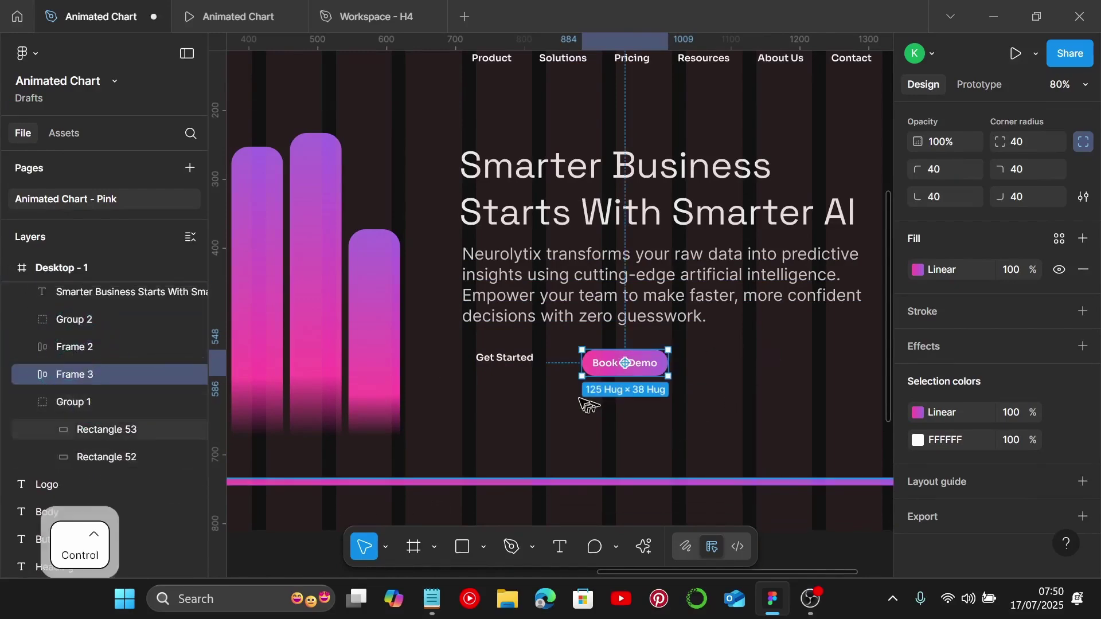
Place Book a Demo flush beside the Get Started button and wrap both in one auto layout
scroll(579, 399, "up", 3)
left_click_drag(621, 349, 559, 346)
left_click(493, 350, "shift")
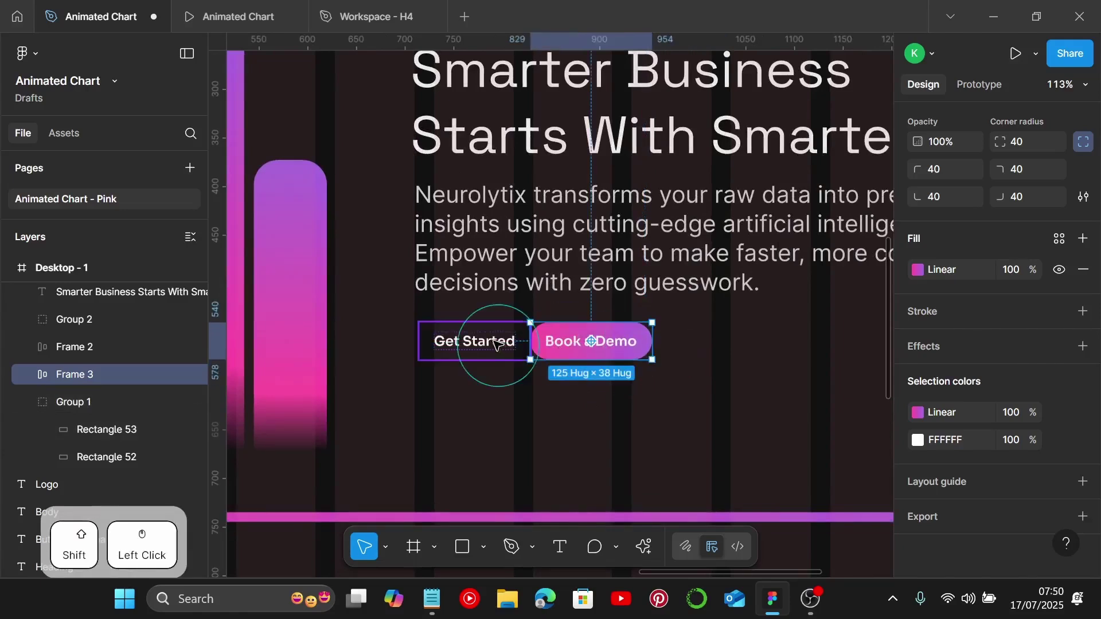
key("shift+a")
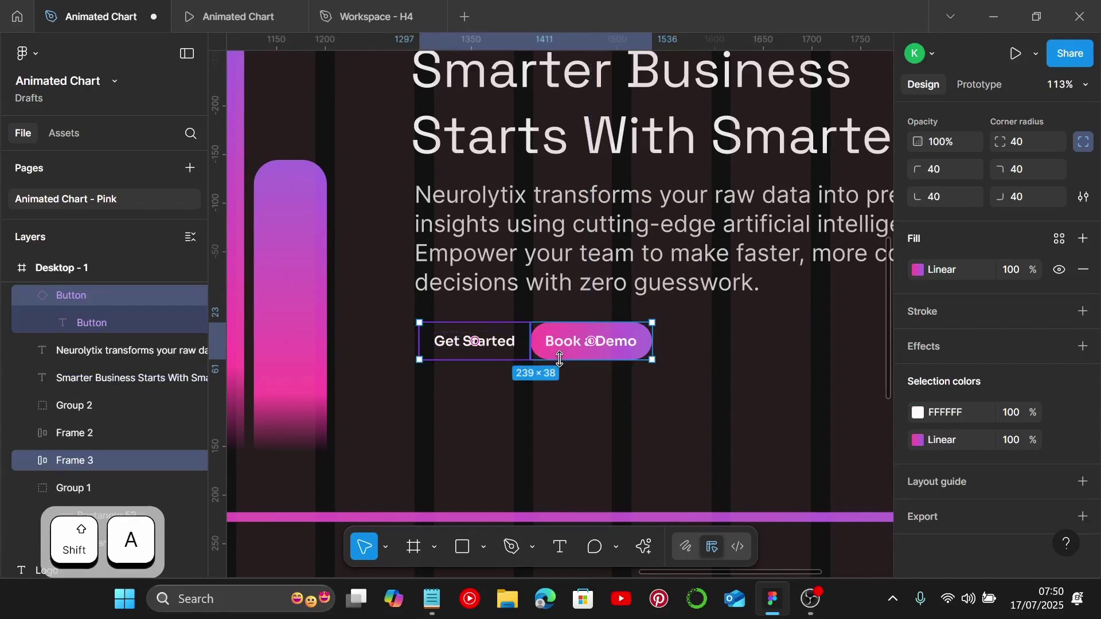
Set the gap between the Get Started and Book a Demo buttons to 10
scroll(1047, 278, "up", 3)
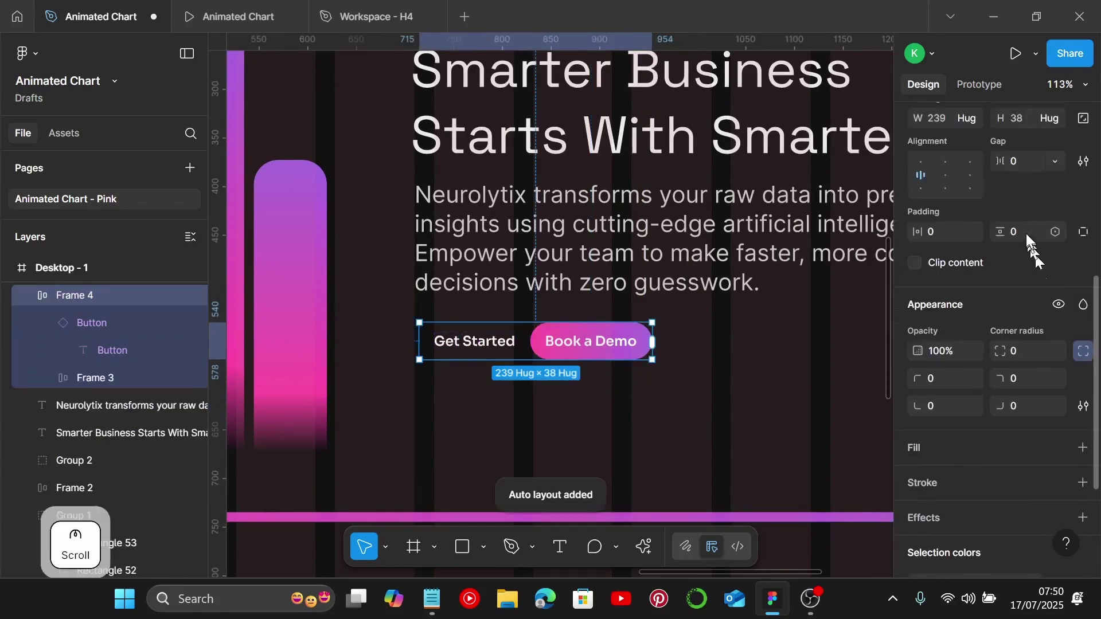
scroll(1029, 229, "up", 2)
left_click(1038, 247)
type("1")
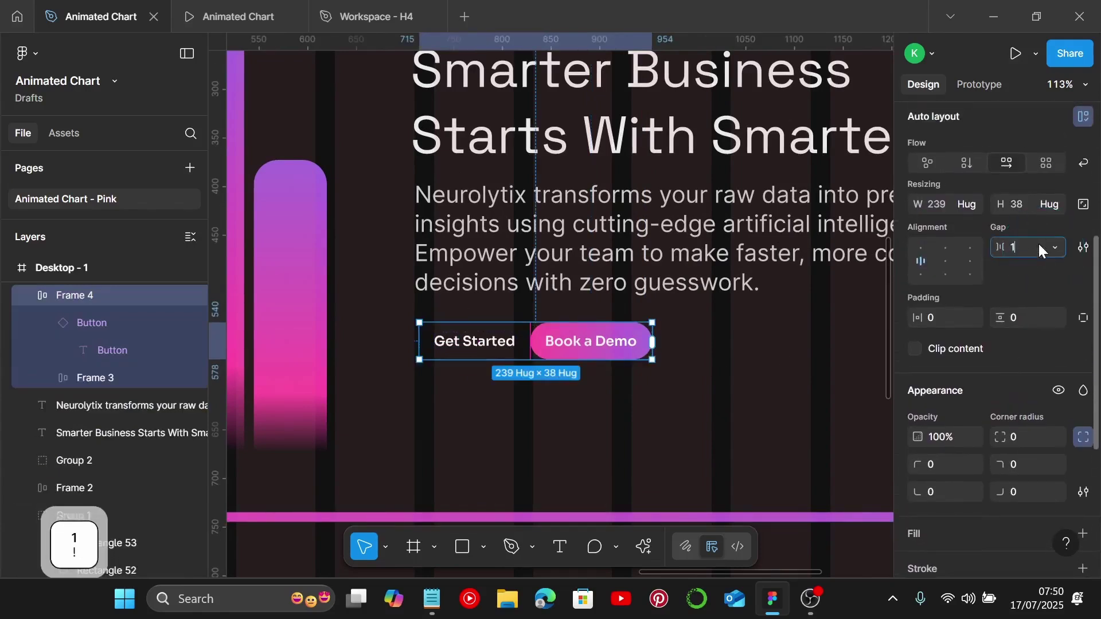
type("0")
key("Return")
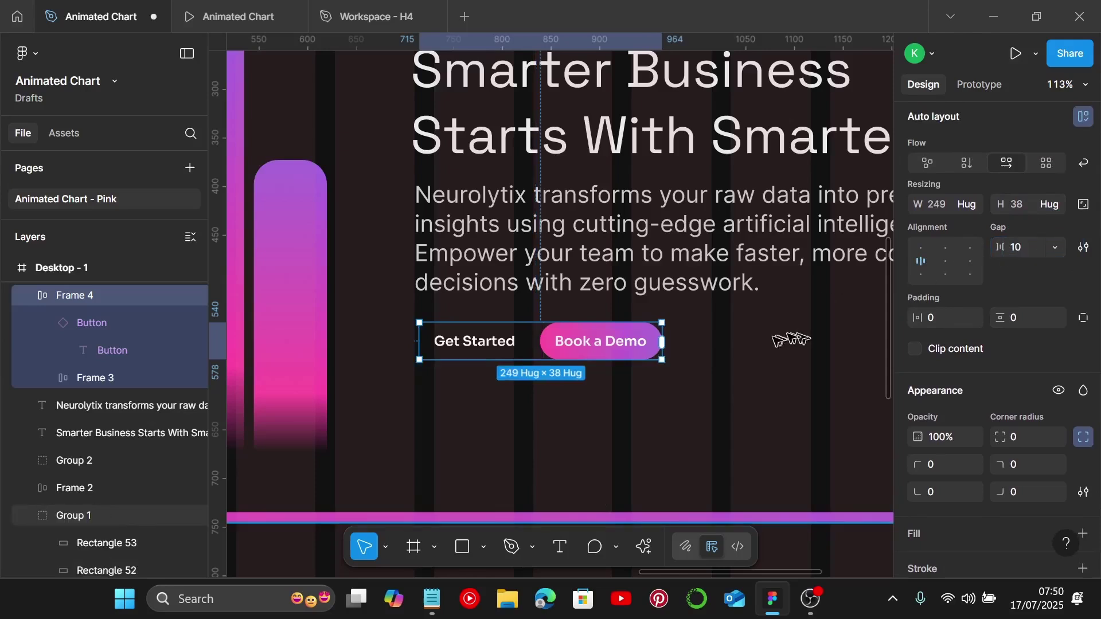
Select the body paragraph and the headline together
left_click(770, 341)
left_click(551, 264)
left_click(555, 129, "shift")
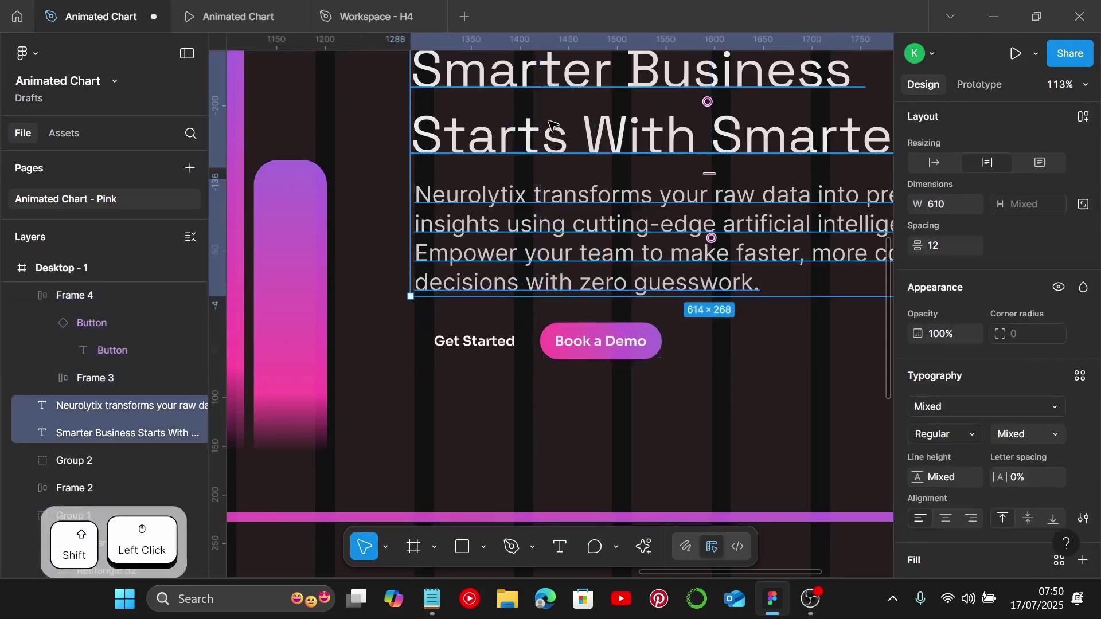
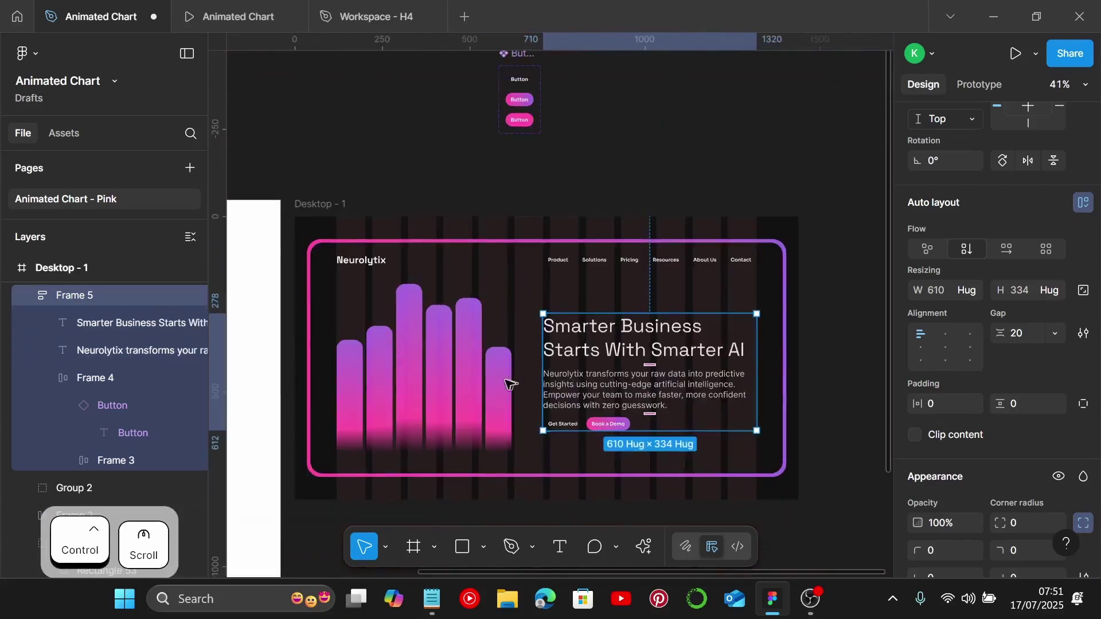
Check the spacing between the bar chart and the text block, and view the page in the prototype preview
left_click(499, 383, "shift")
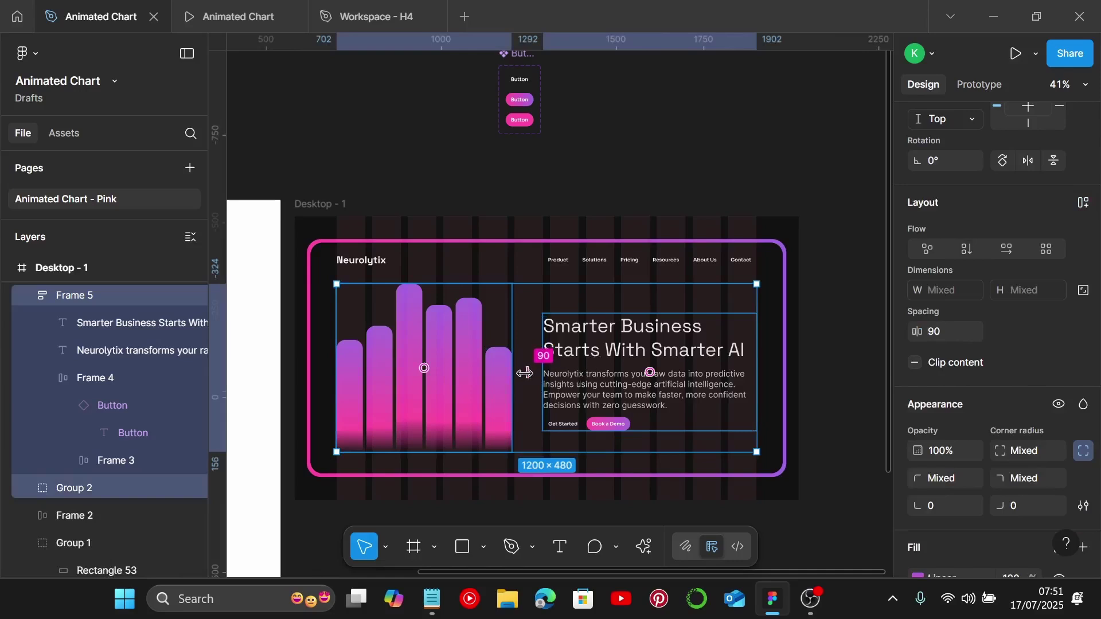
left_click(585, 226)
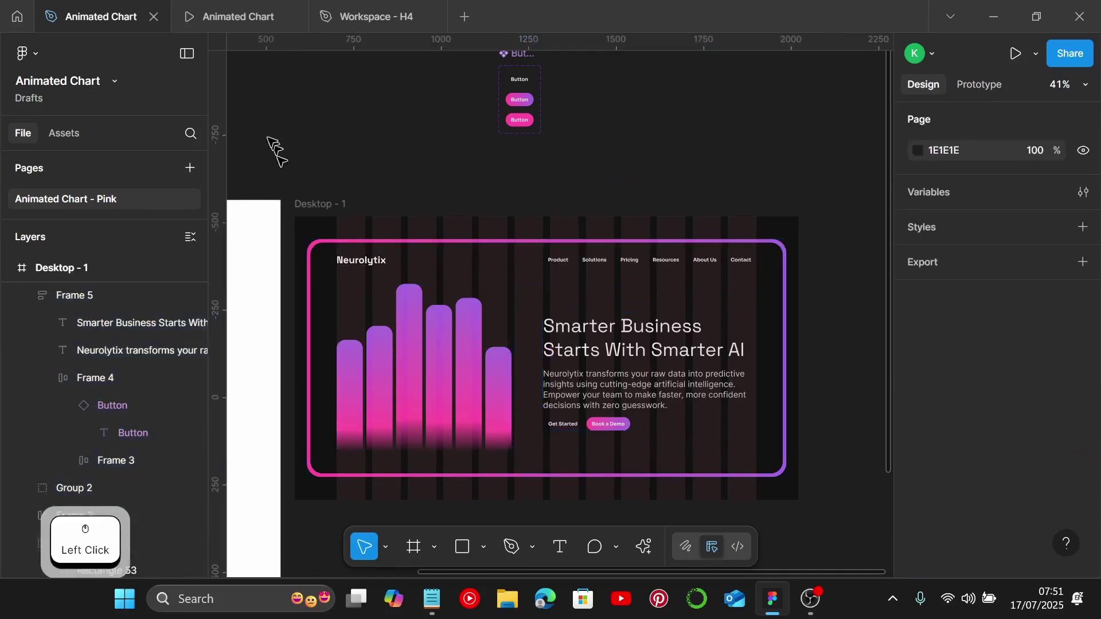
left_click(222, 20)
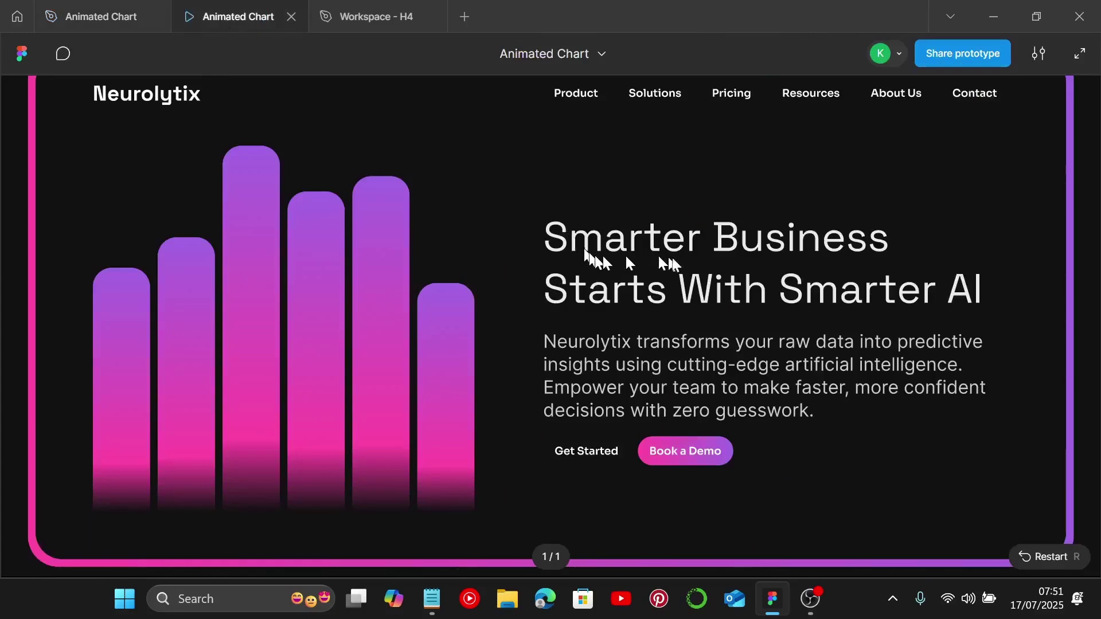
left_click(104, 17)
scroll(610, 350, "down", 2, "ctrl")
scroll(621, 332, "down", 3)
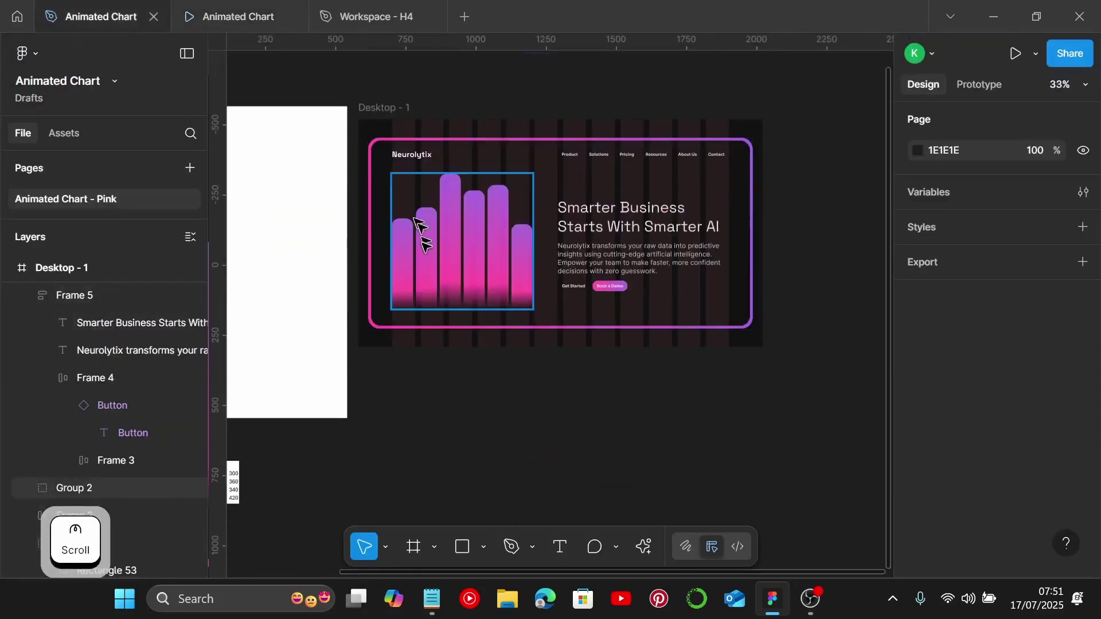
left_click(648, 409)
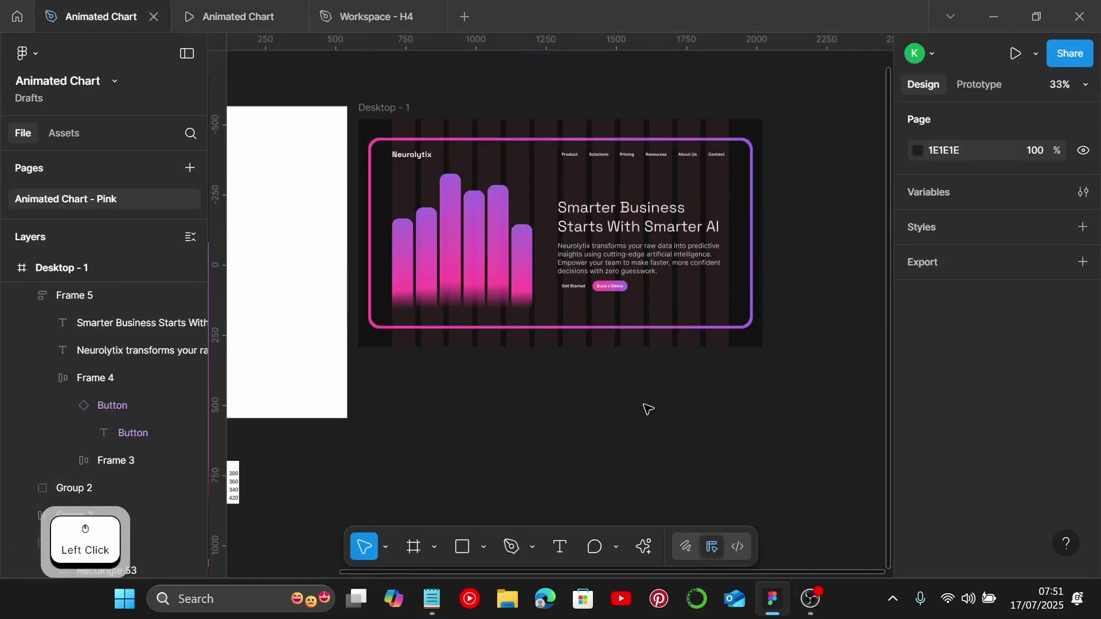
scroll(677, 404, "up", 1, "ctrl")
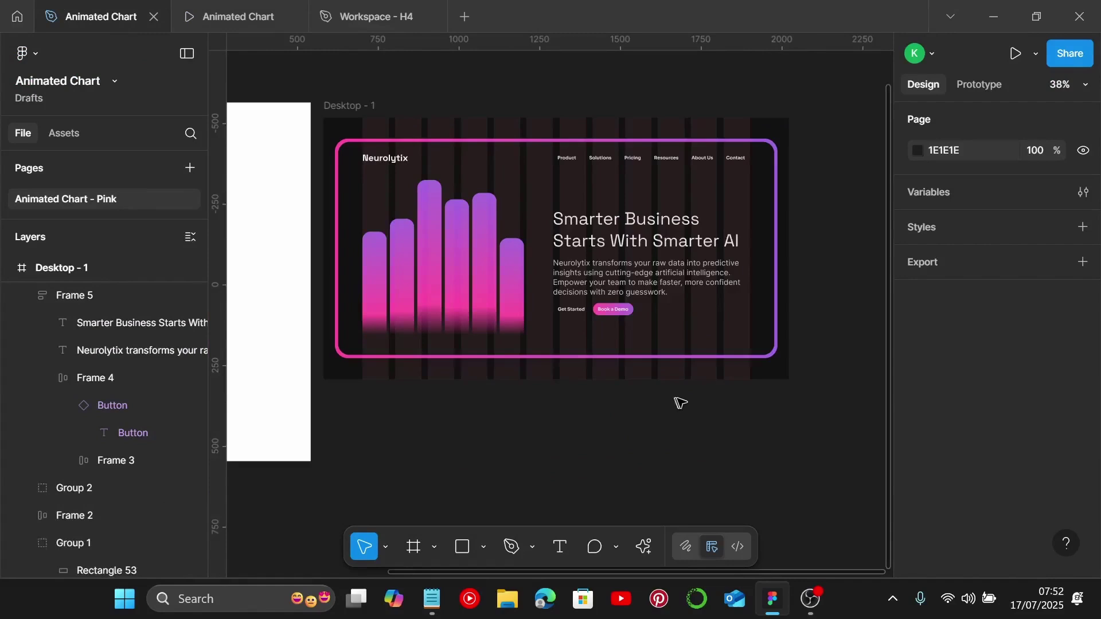
Rename Rectangle 52 inside Group 1 to "Background"
left_click(442, 151)
scroll(88, 445, "down", 3)
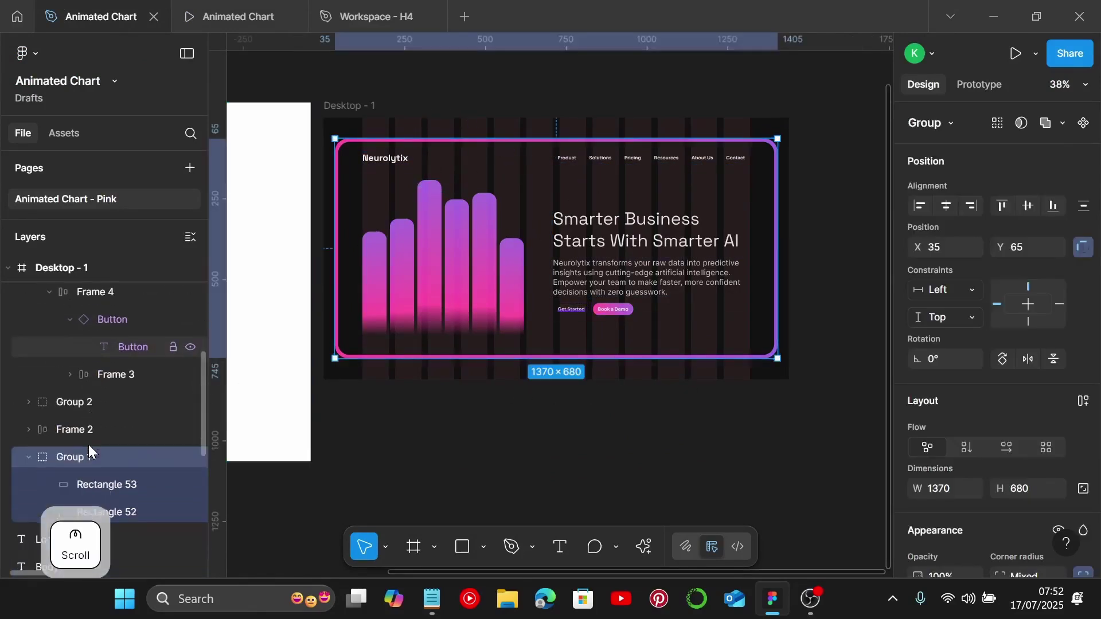
left_click(117, 427)
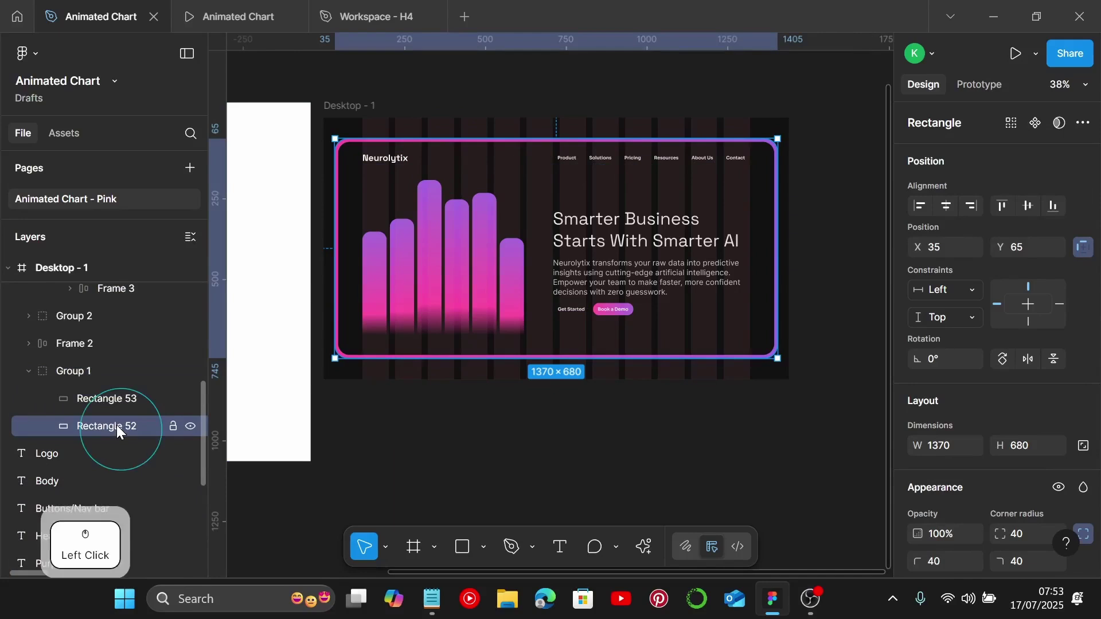
double_click(116, 426)
type("B")
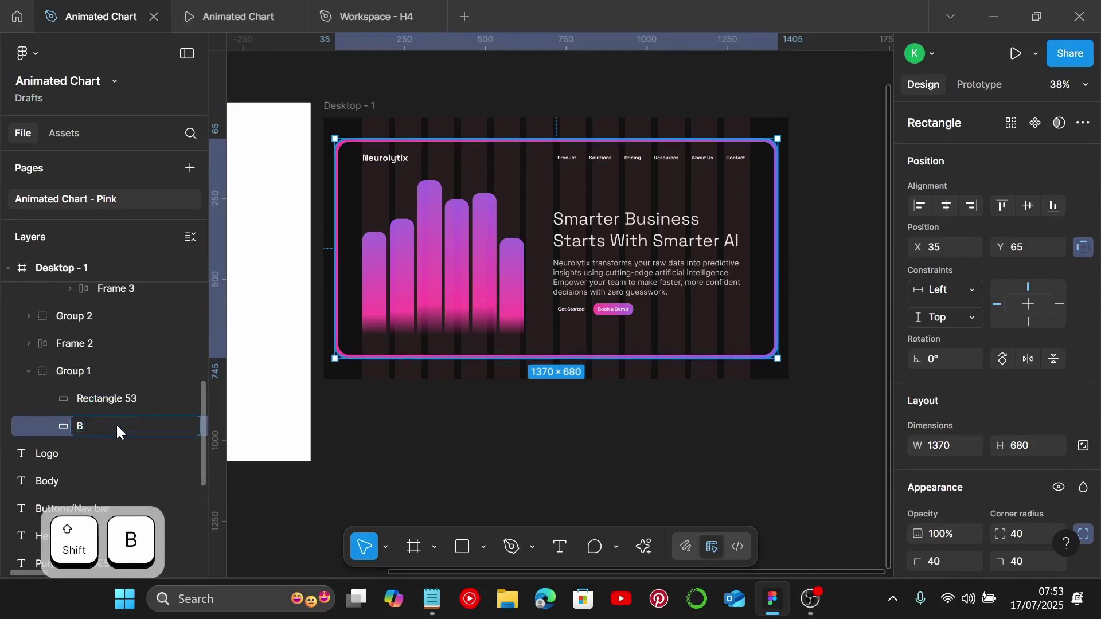
type("ackg")
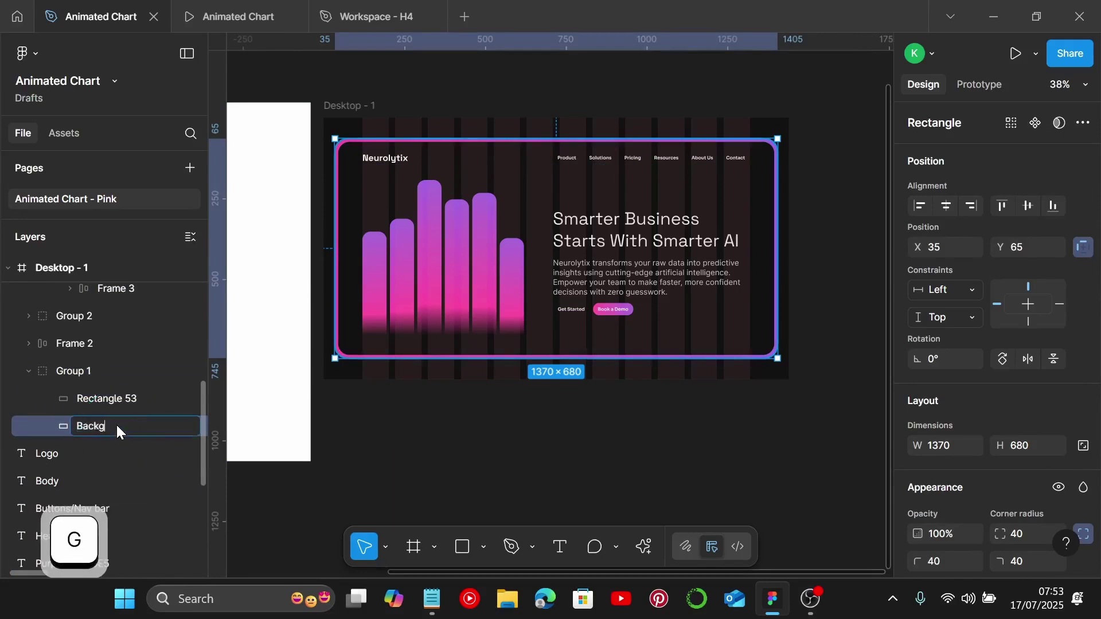
type("round")
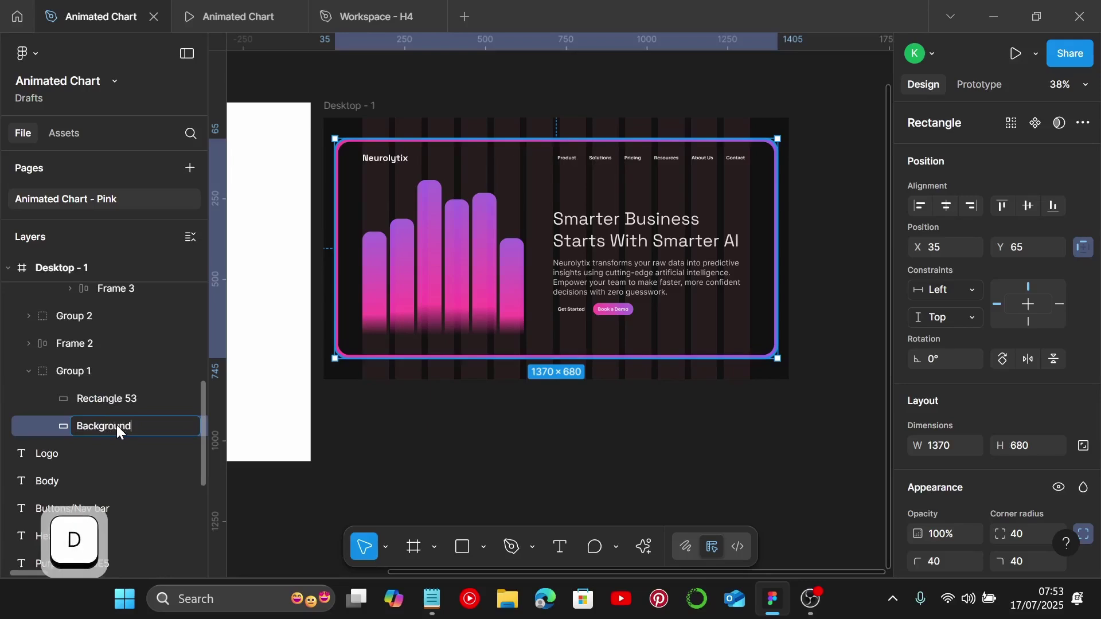
key("Return")
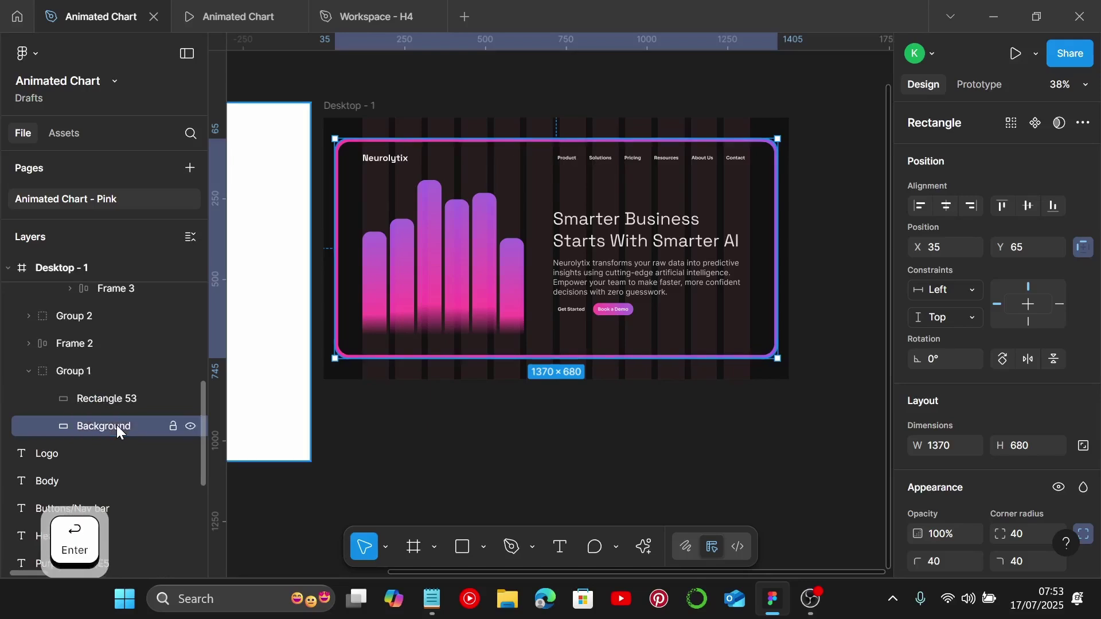
Move the Background rectangle out of the Desktop - 1 frame onto empty canvas beside it, at about X 3222, Y -387
key("ctrl")
scroll(793, 326, "up", 5)
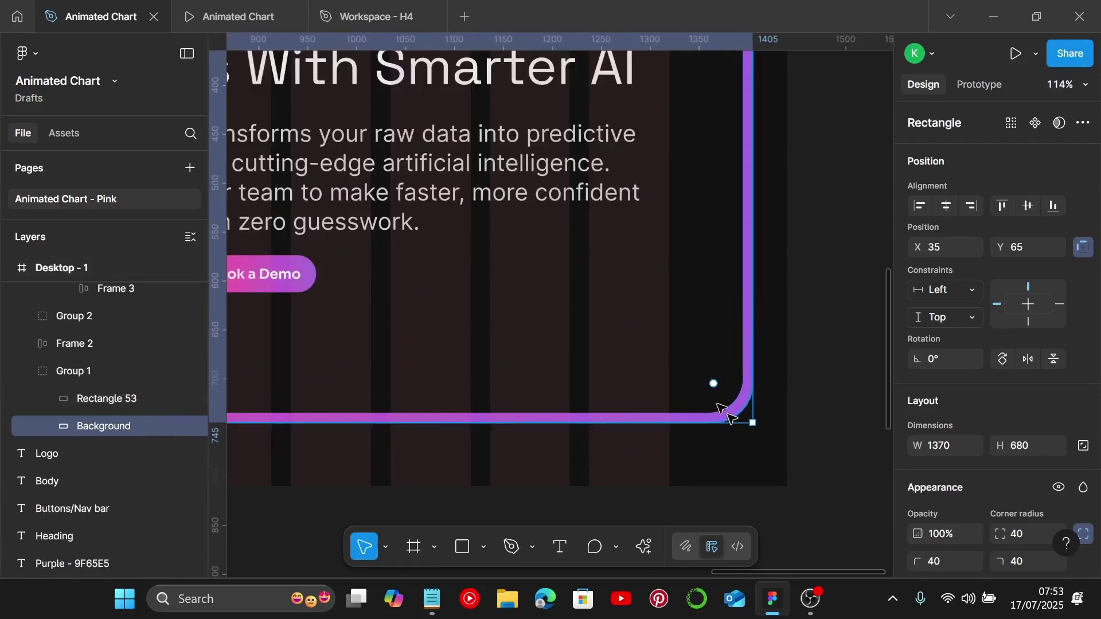
left_click_drag(731, 418, 771, 499)
scroll(767, 482, "down", 5)
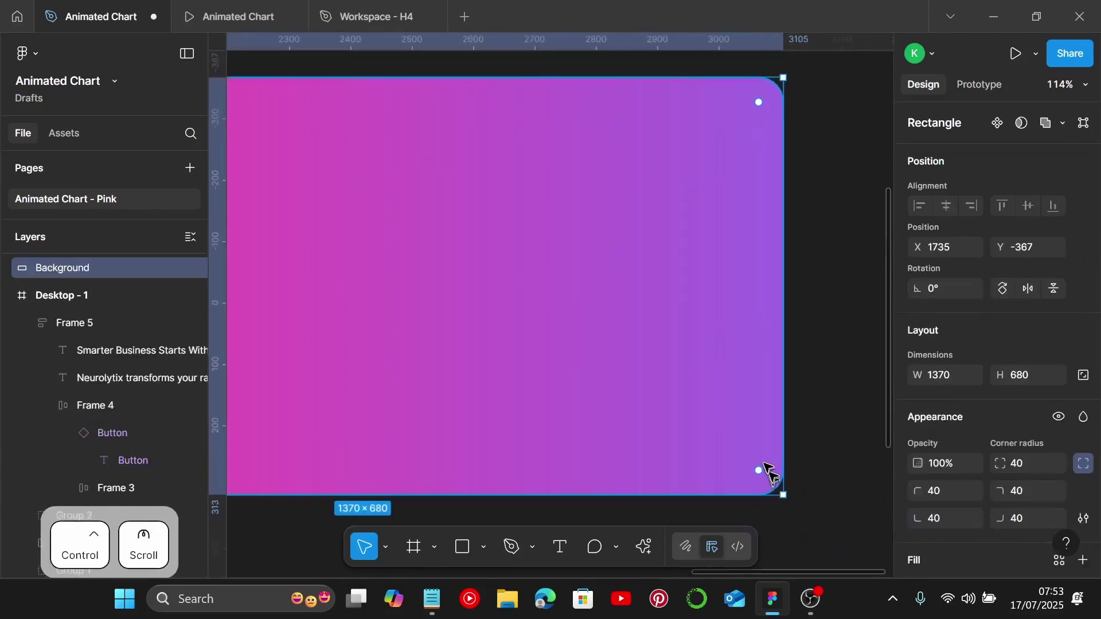
scroll(765, 463, "down", 4)
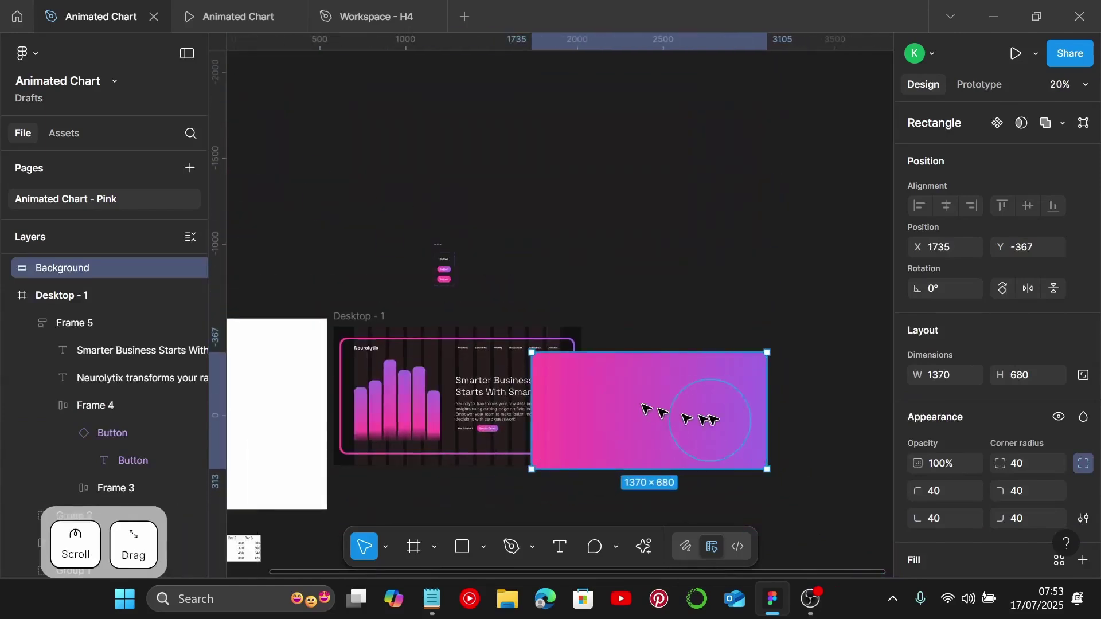
left_click_drag(651, 413, 781, 382)
scroll(481, 410, "right", 5)
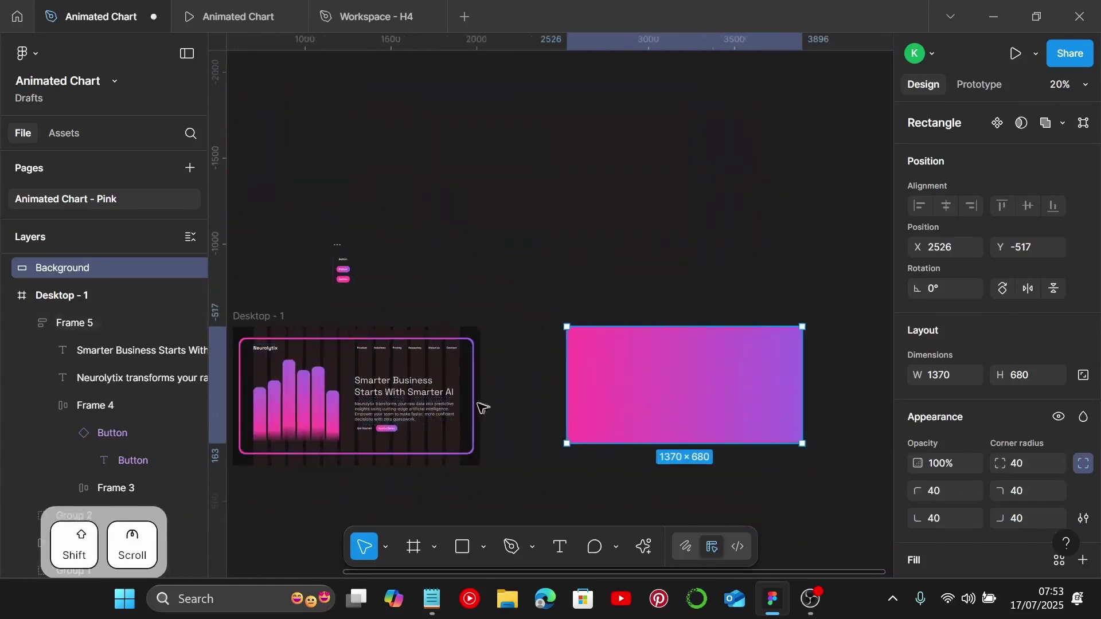
scroll(479, 408, "down", 2)
left_click_drag(445, 273, 574, 290)
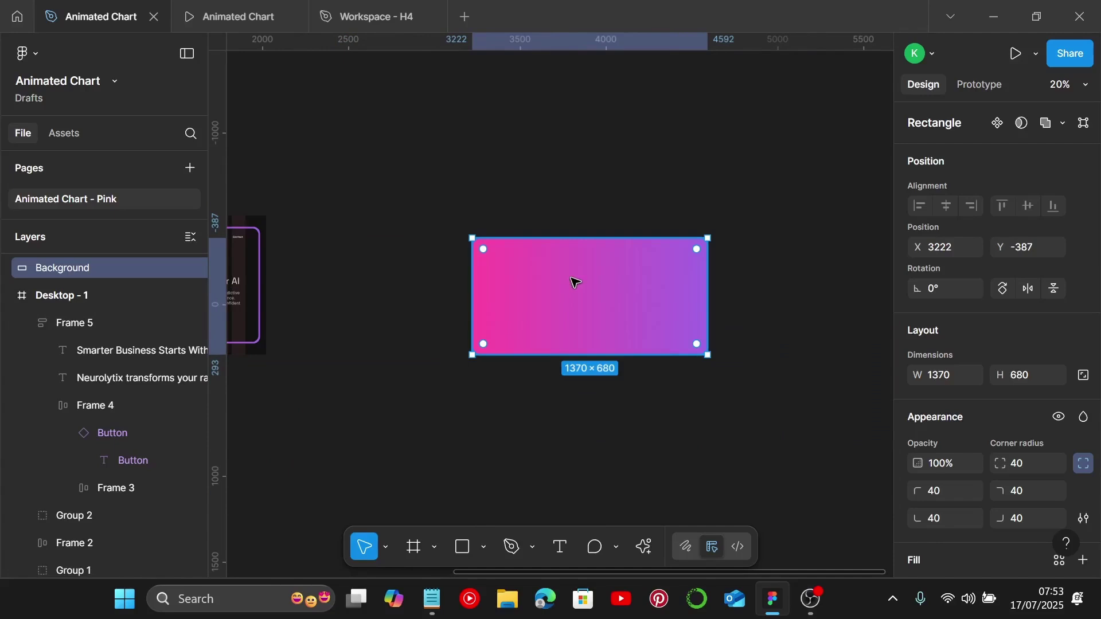
Turn the Background rectangle into a component and add a second variant to it
key("ctrl+alt+k")
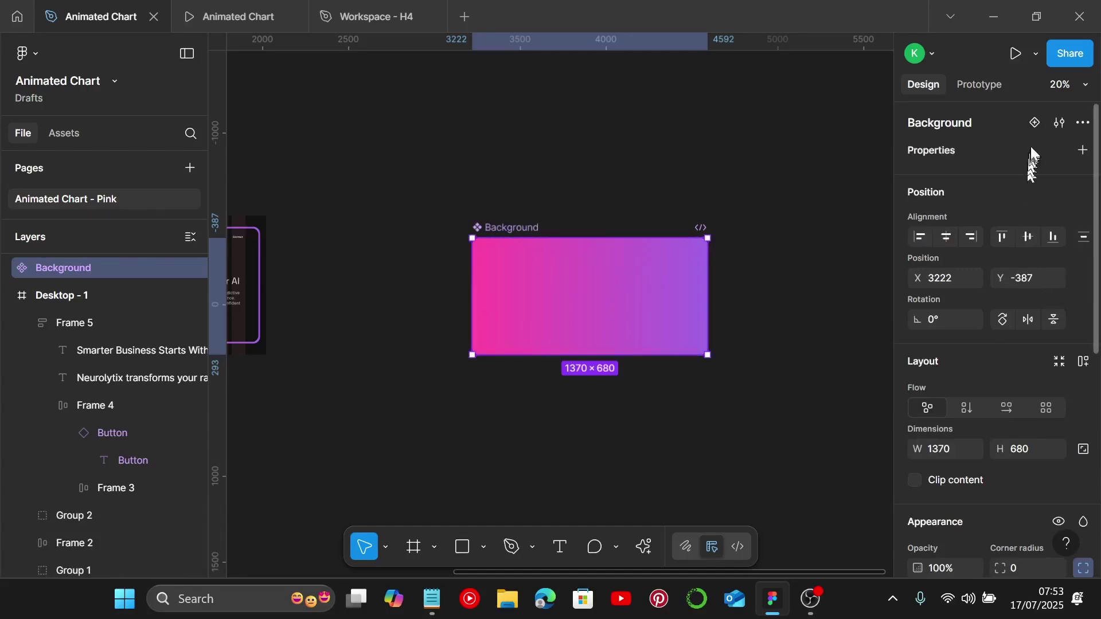
left_click(1036, 127)
scroll(713, 427, "down", 3)
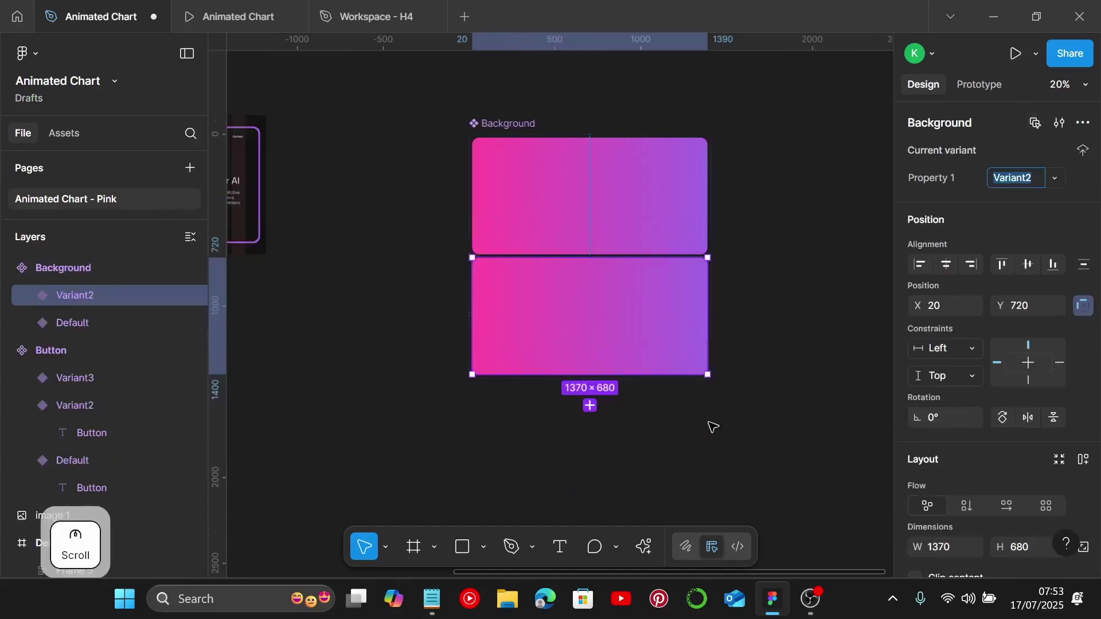
Rotate the linear gradient fill of the second variant's rectangle so it runs from pink at the top to purple at the bottom
left_click(588, 324)
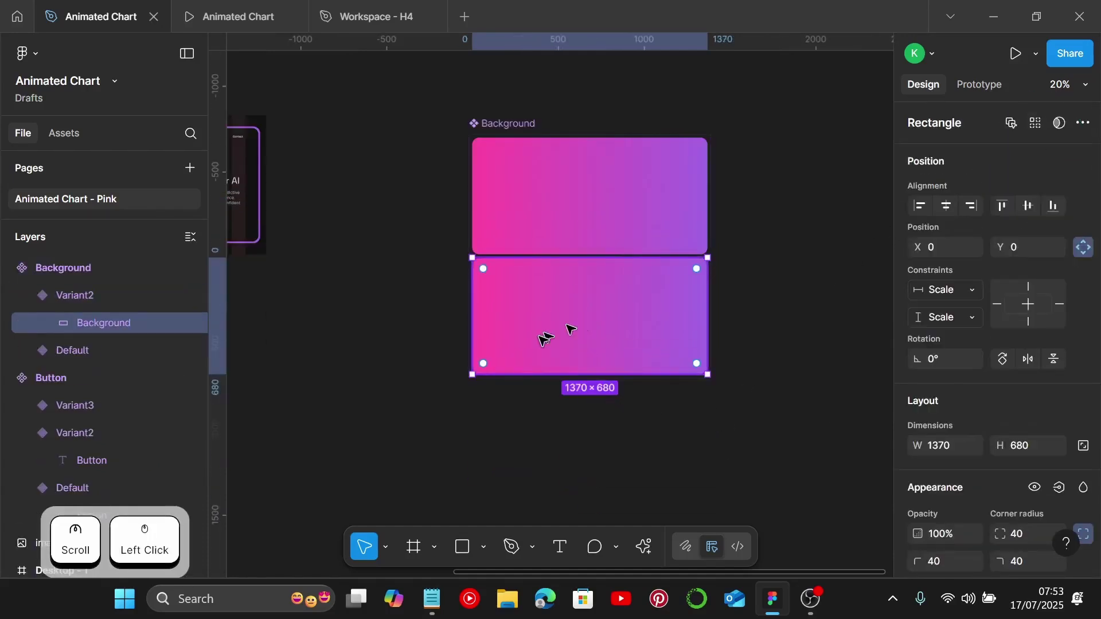
scroll(1044, 456, "down", 3)
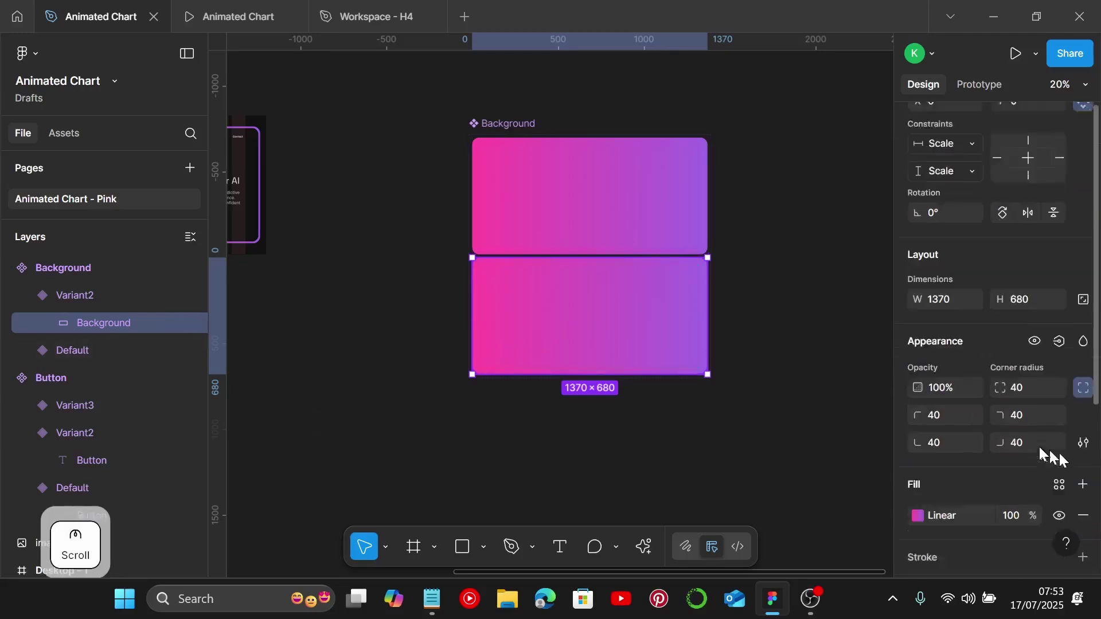
scroll(1027, 448, "down", 2)
left_click(916, 406)
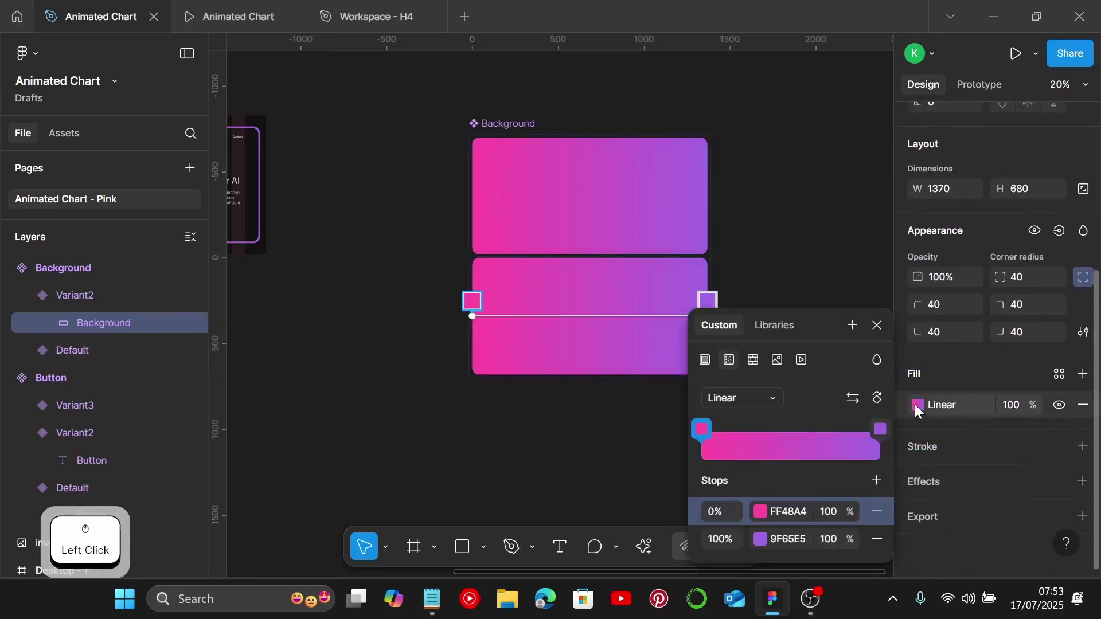
left_click(884, 395)
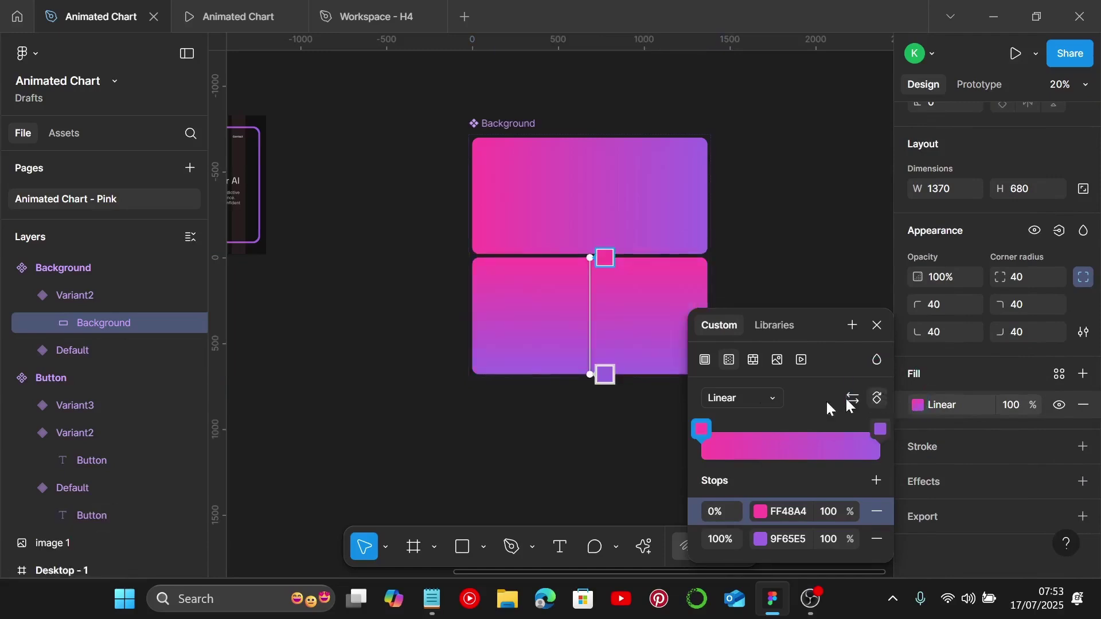
left_click(620, 411)
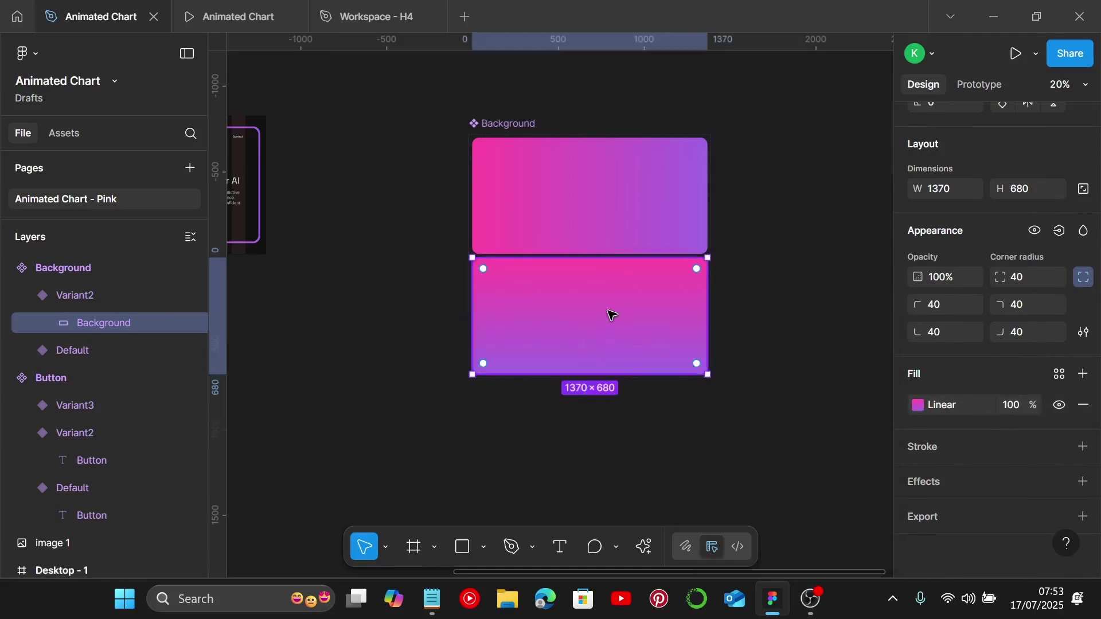
Add a third variant below the second and rotate its rectangle's gradient to run from purple on the left to pink on the right
left_click(65, 303)
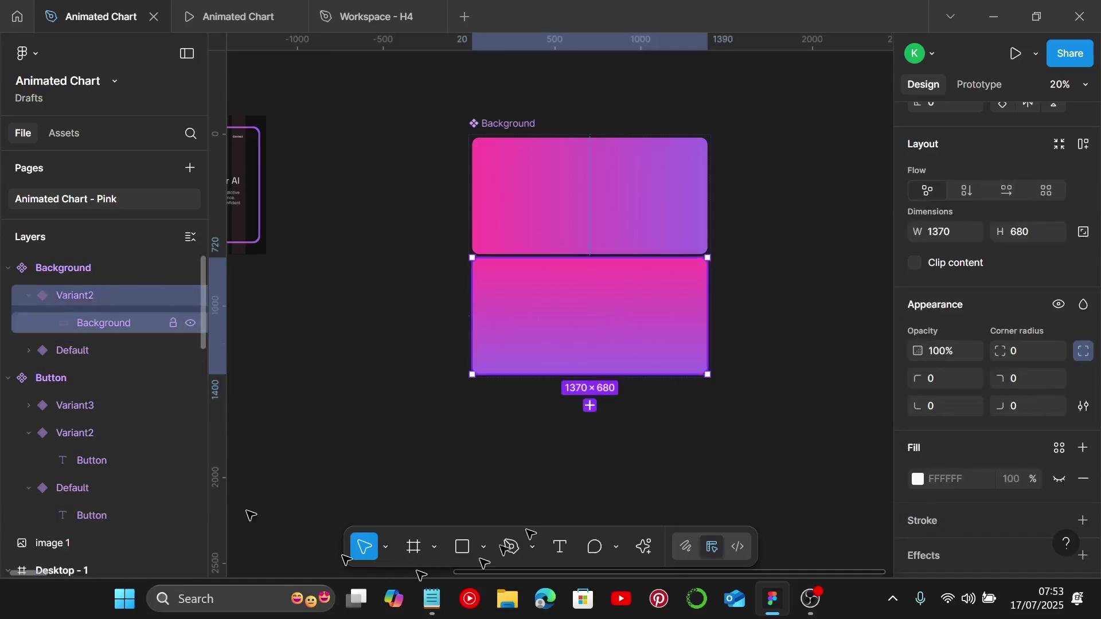
left_click(590, 407)
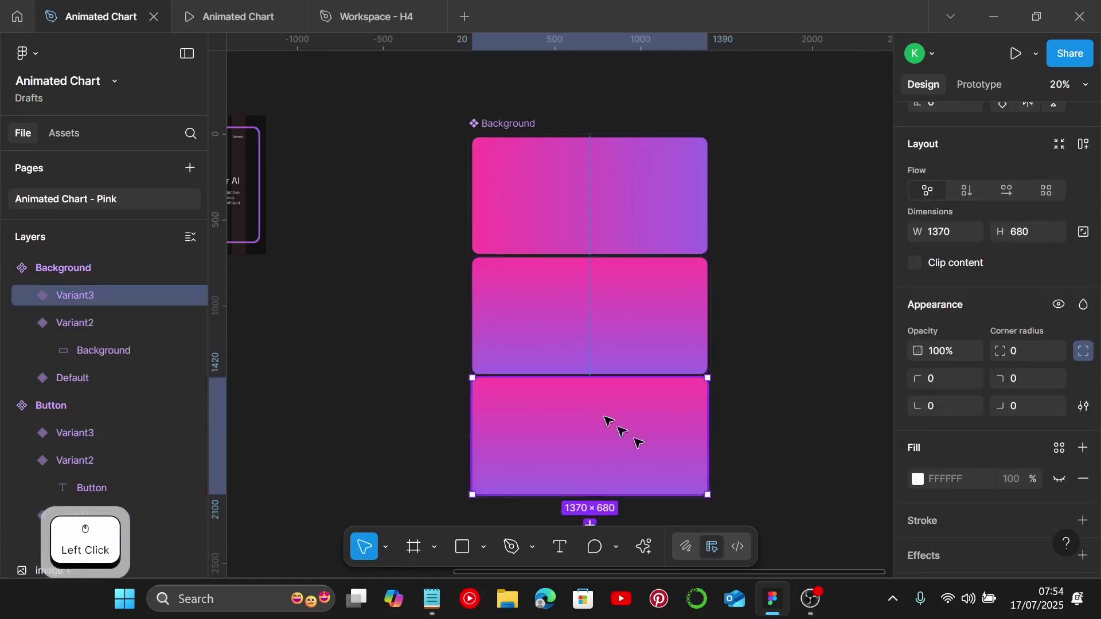
scroll(665, 373, "down", 3)
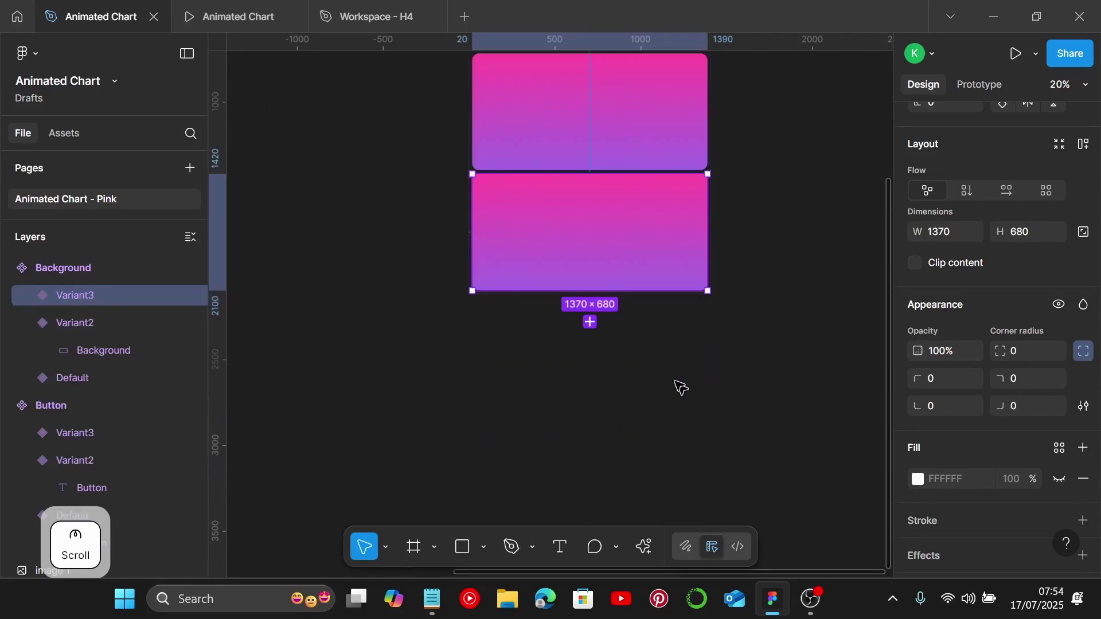
left_click(584, 264)
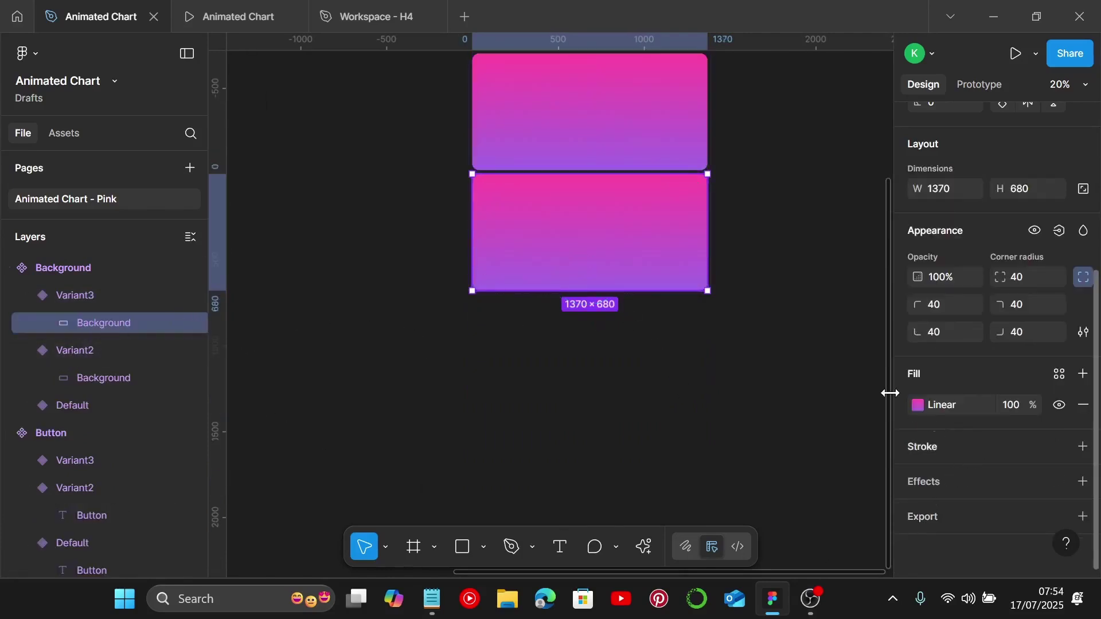
left_click(925, 407)
left_click(917, 408)
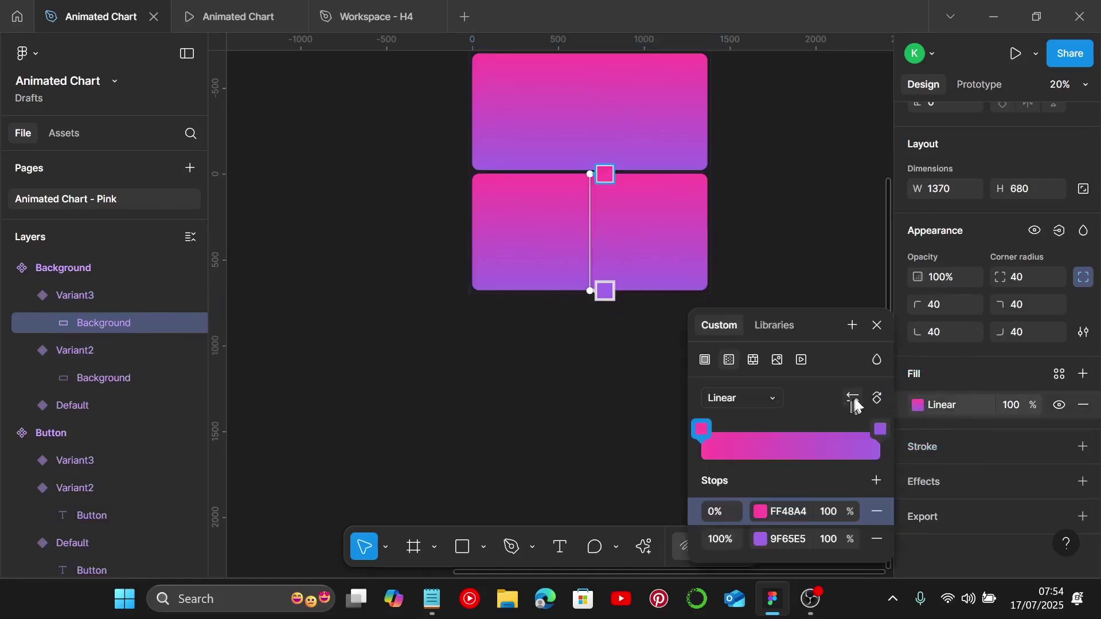
left_click(876, 400)
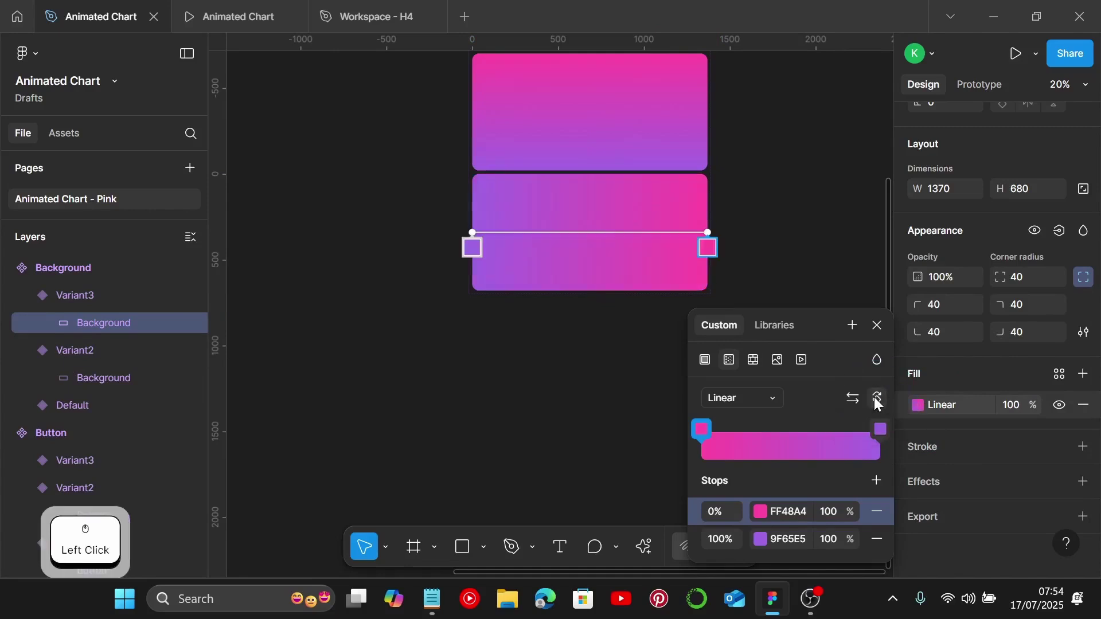
left_click(580, 384)
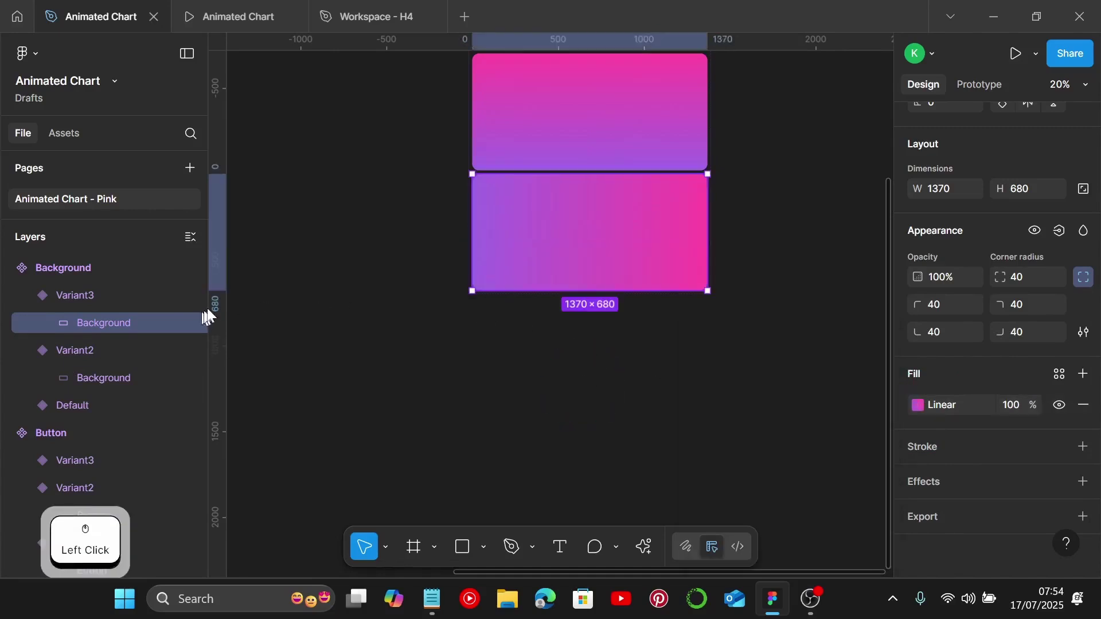
Add a fourth variant below the third and rotate its rectangle's gradient to run from purple at the top to pink at the bottom
left_click(103, 294)
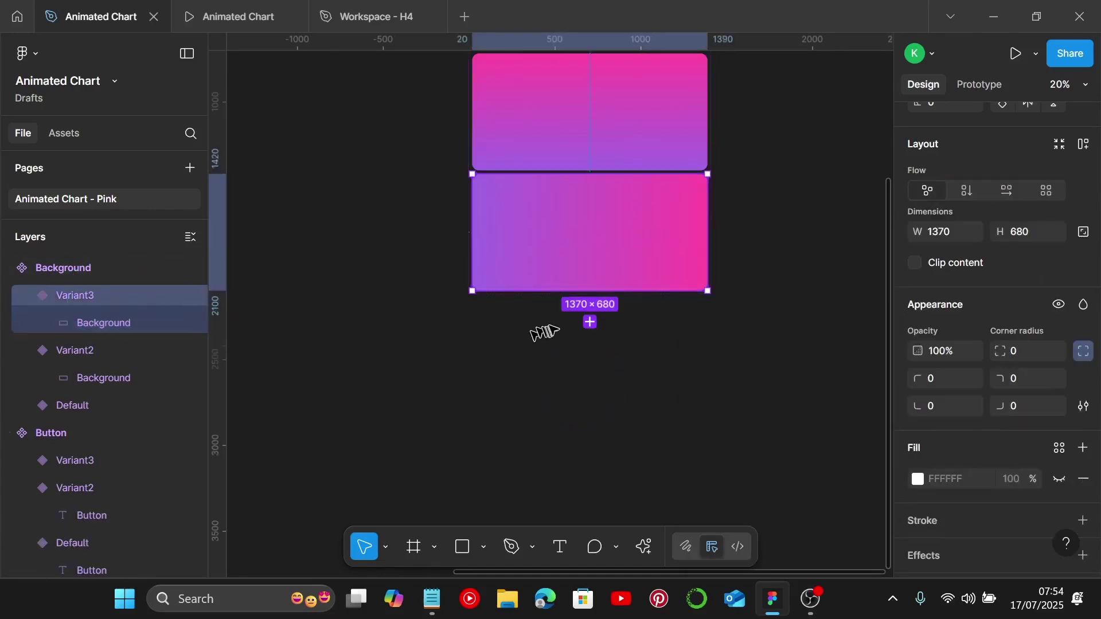
left_click(589, 323)
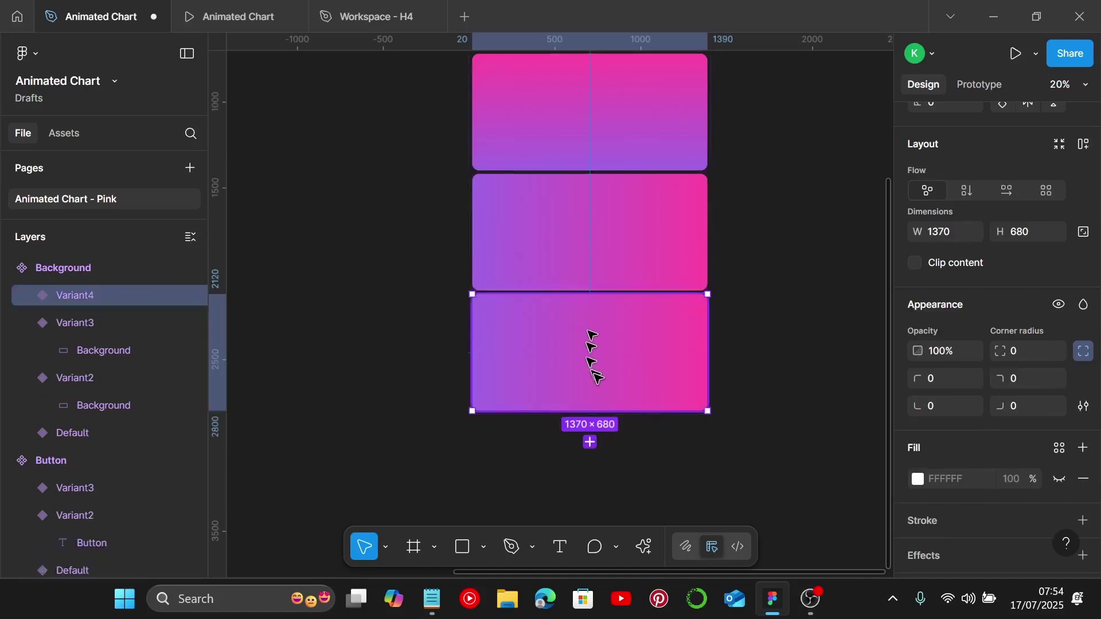
left_click(595, 377)
left_click(595, 377)
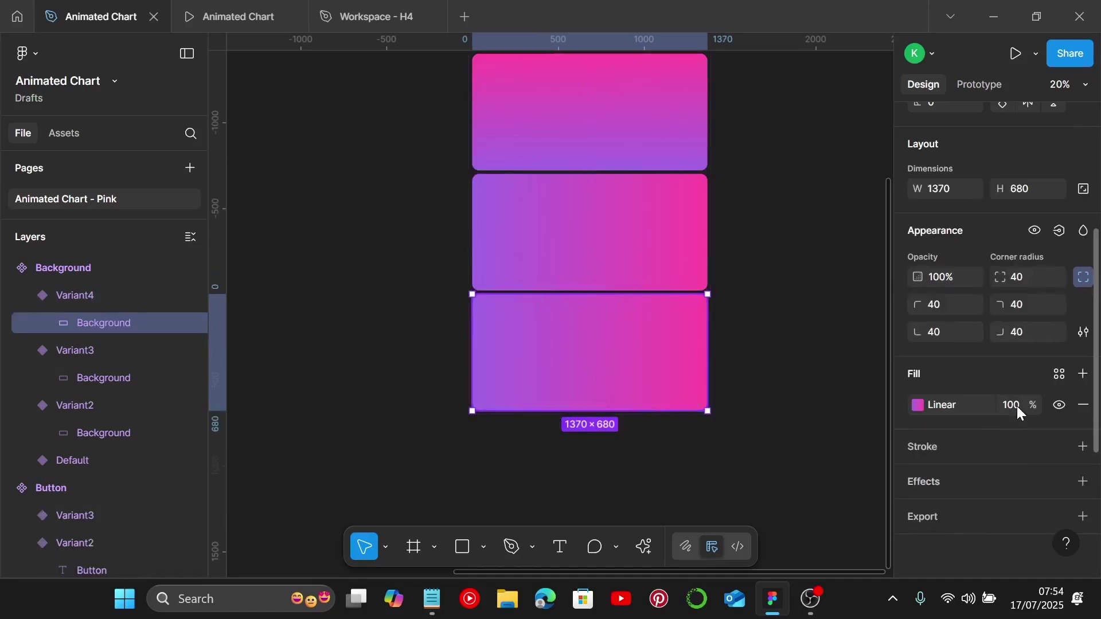
left_click(918, 404)
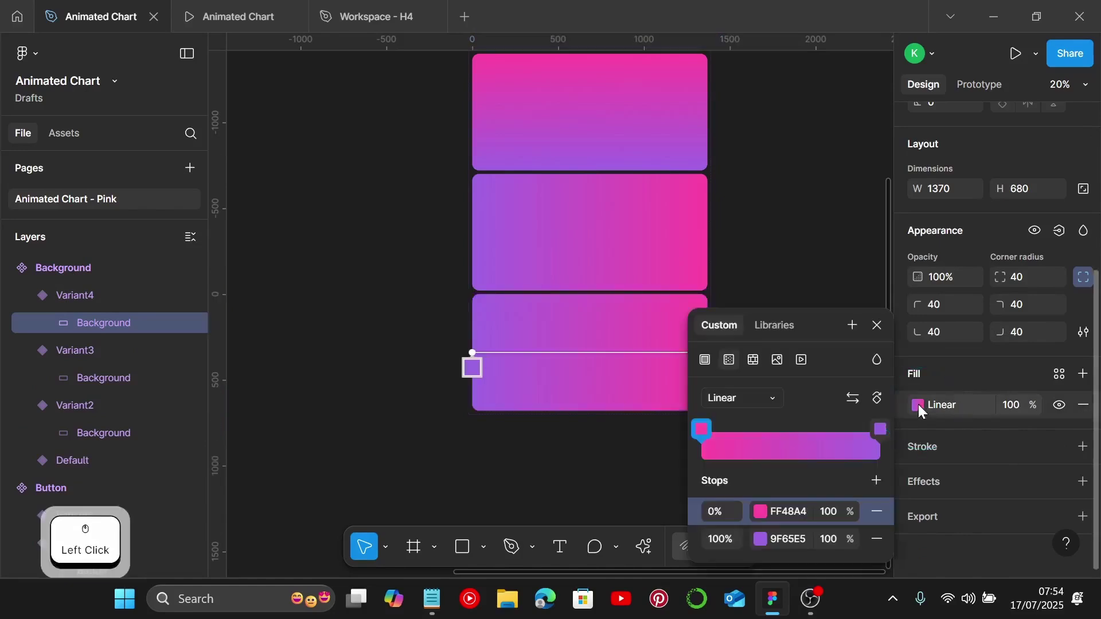
left_click(879, 399)
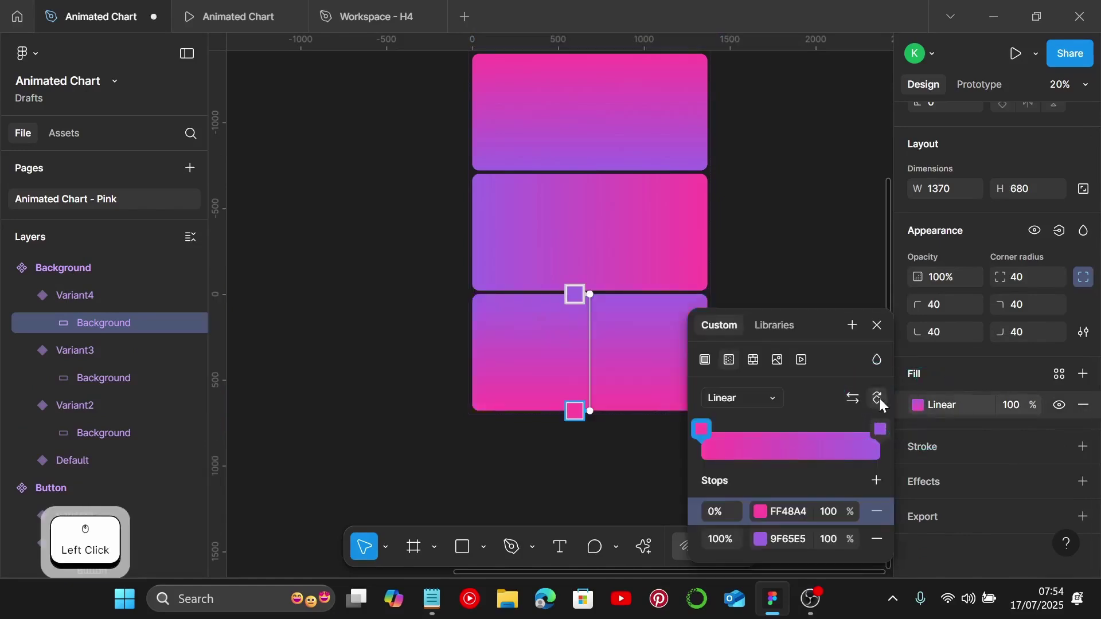
left_click(337, 375)
Review the stacked Background variants and collapse the Variant4, Variant3 and Variant2 layers
scroll(582, 423, "up", 2)
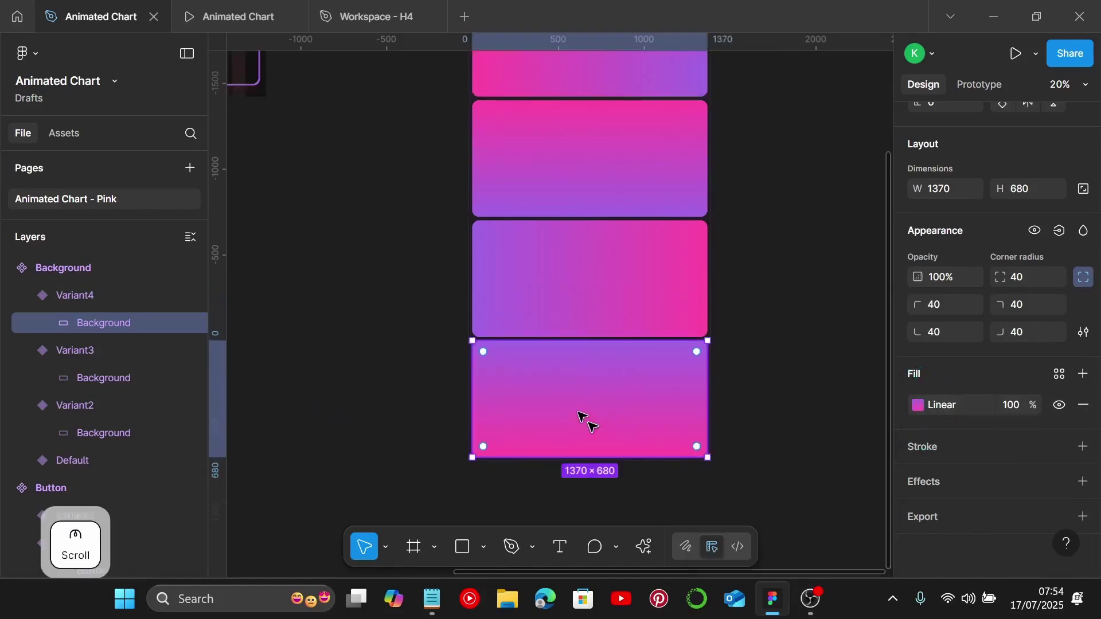
scroll(590, 423, "down", 3, "ctrl")
scroll(676, 408, "down", 3)
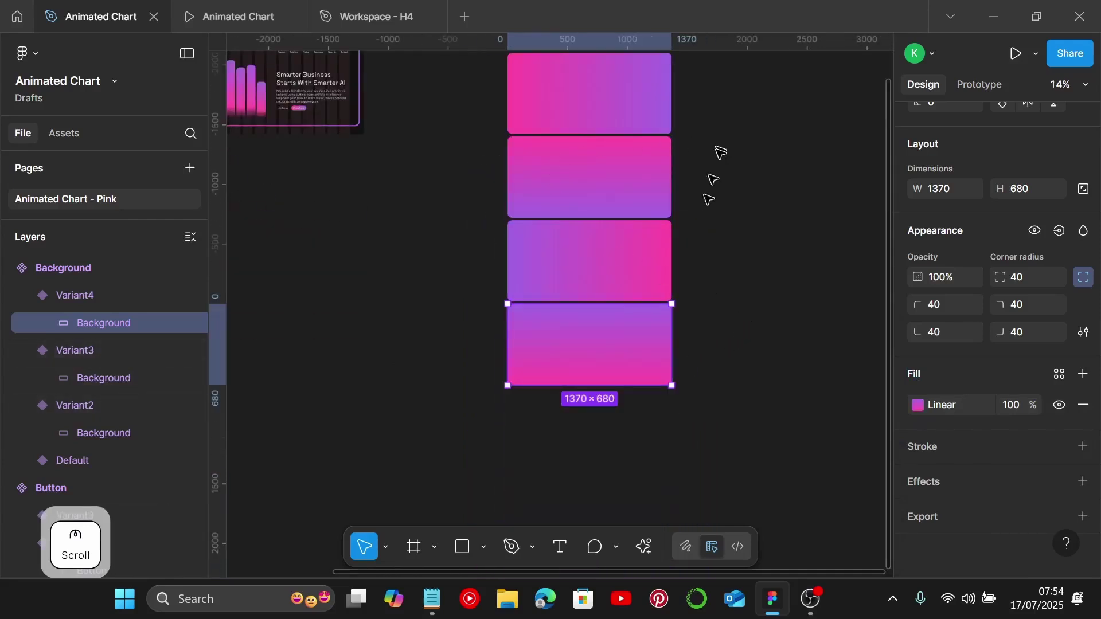
scroll(692, 285, "up", 2)
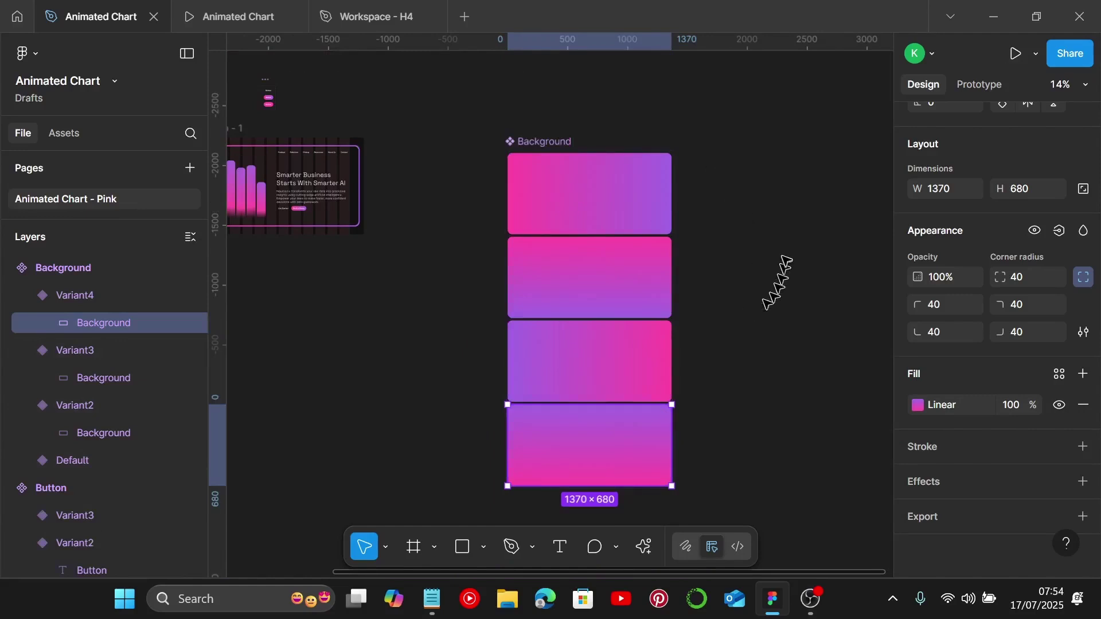
left_click(28, 295)
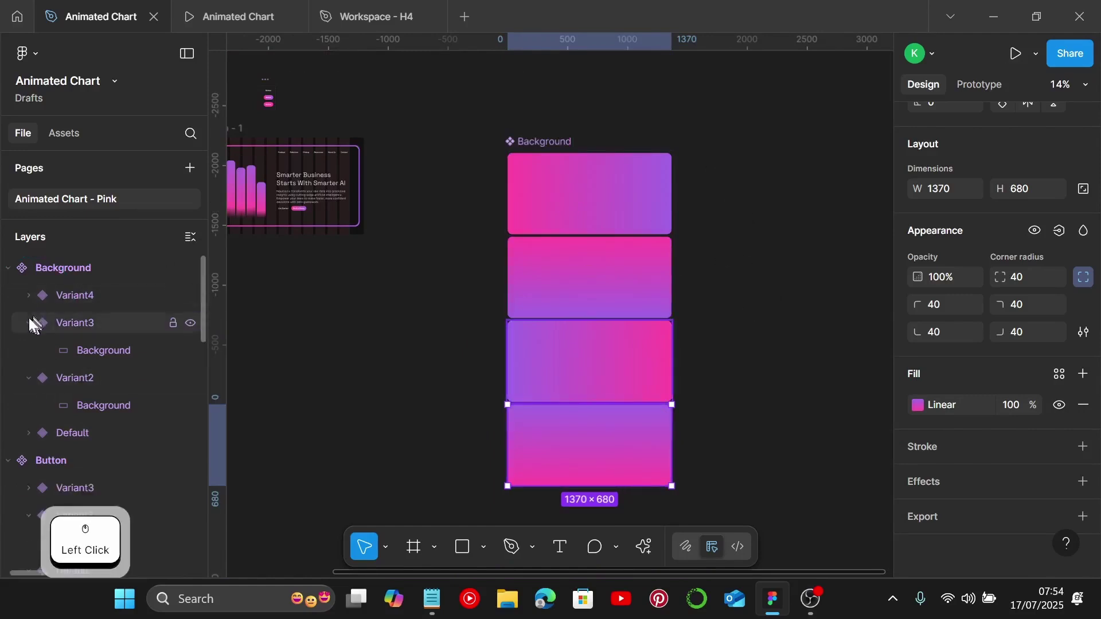
left_click(28, 323)
left_click(29, 350)
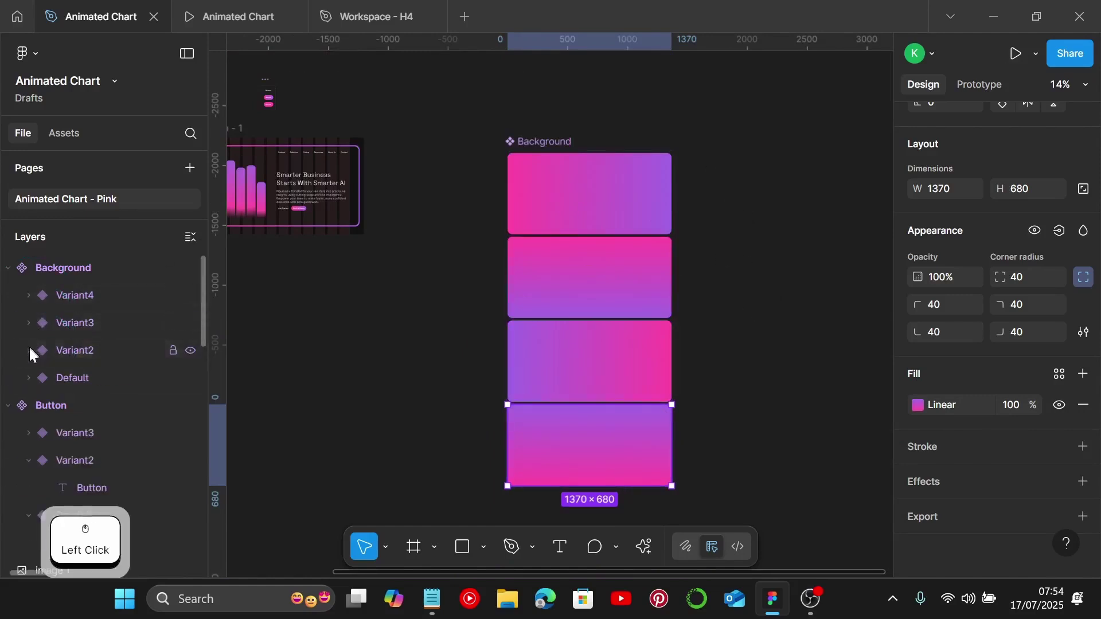
Add a prototype connection from the Background component's Default variant to Variant2, using an On click trigger and the Change to action
left_click(544, 141)
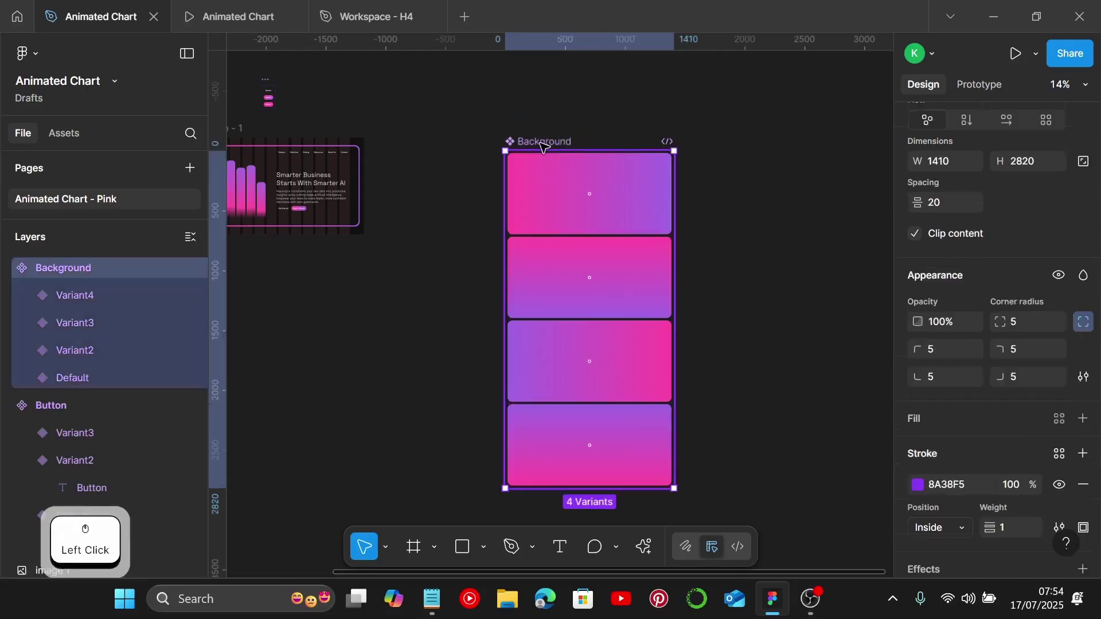
scroll(625, 198, "up", 3)
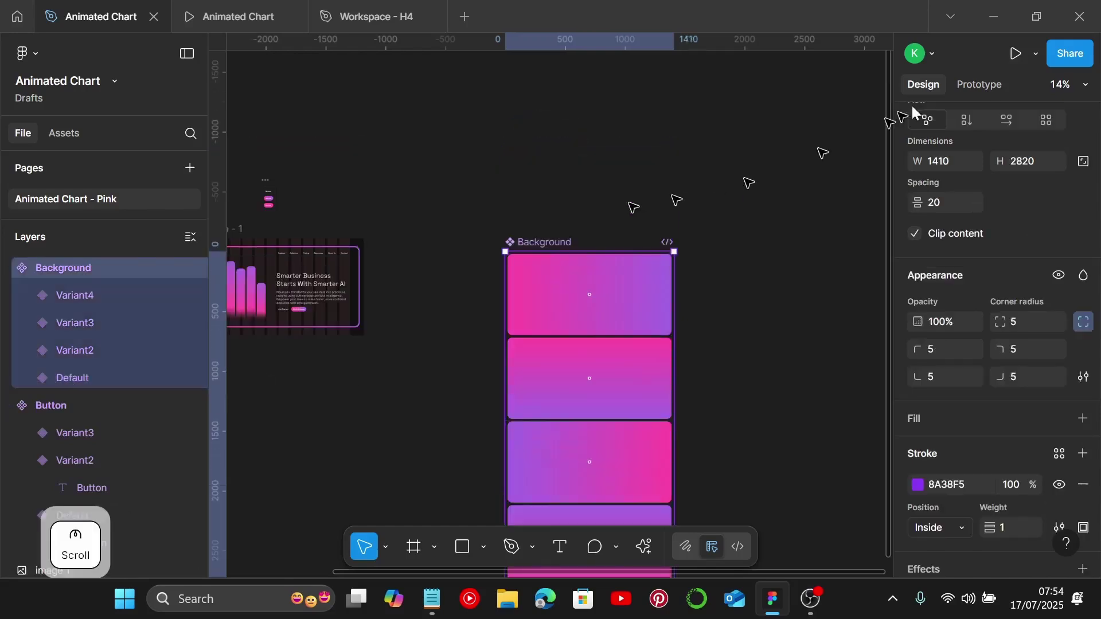
left_click(967, 86)
scroll(651, 308, "down", 7)
scroll(602, 144, "up", 5)
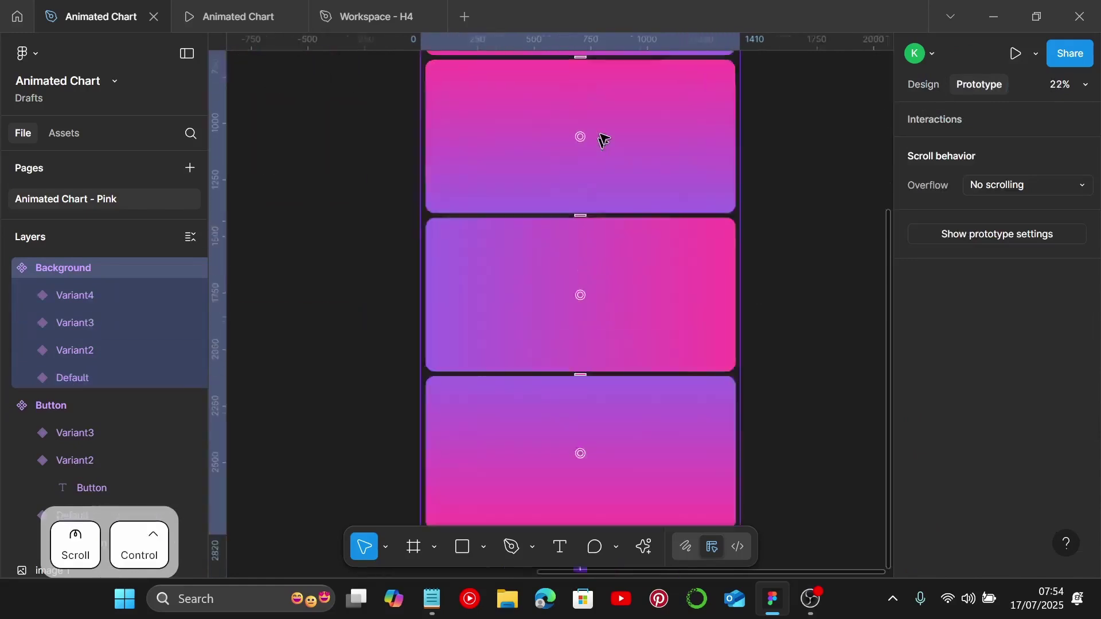
scroll(599, 189, "up", 9)
scroll(599, 235, "down", 3)
scroll(610, 298, "up", 5)
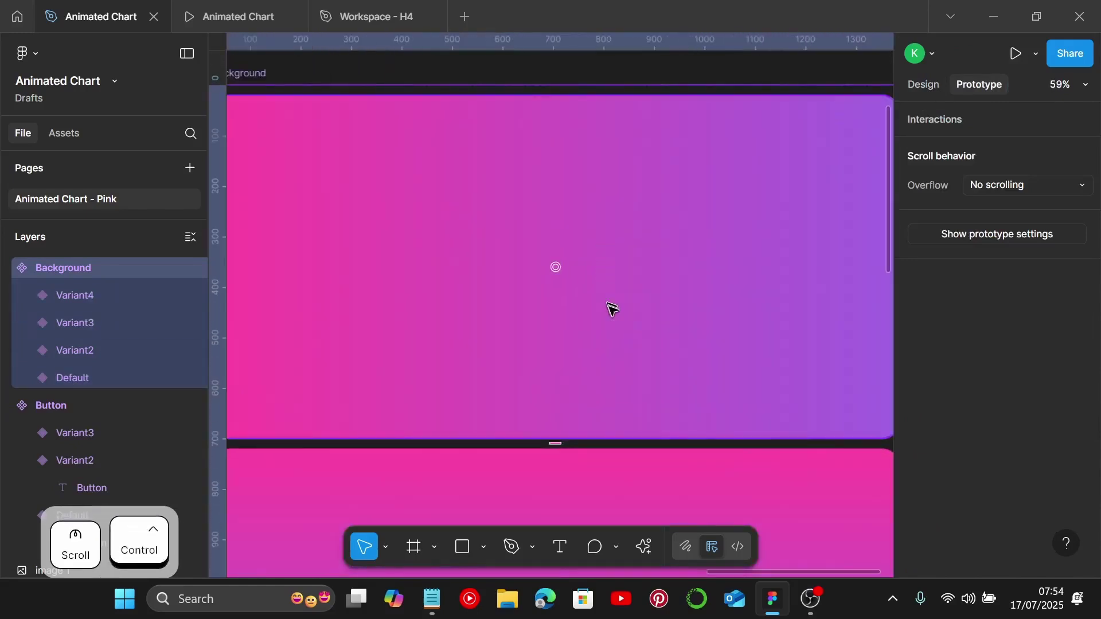
left_click(567, 273)
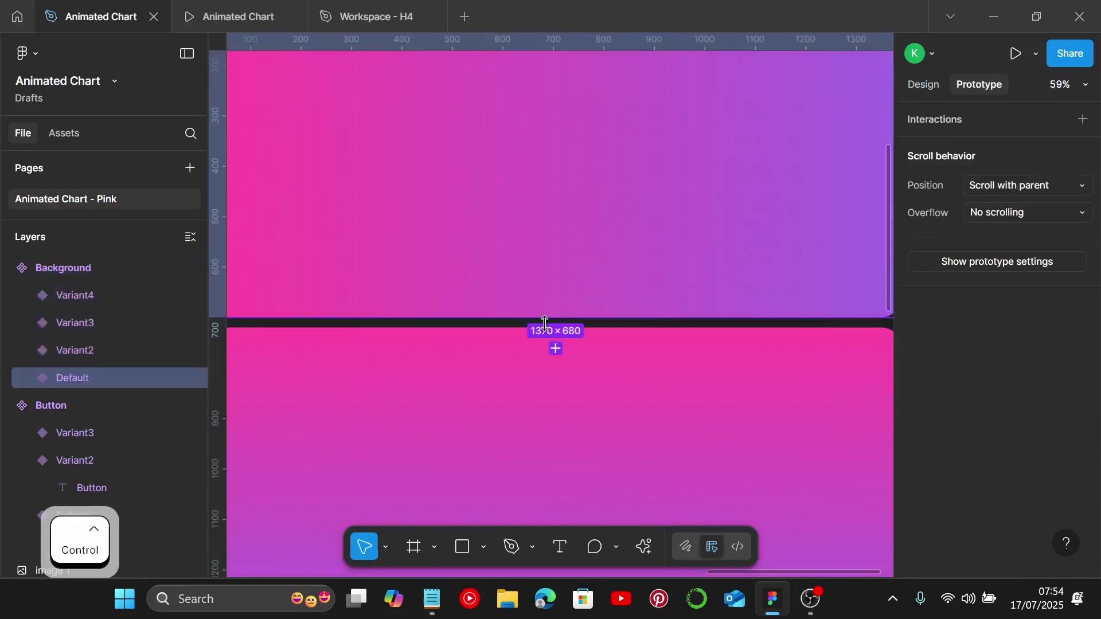
scroll(564, 323, "up", 3)
left_click_drag(563, 322, 567, 346)
scroll(746, 350, "down", 5)
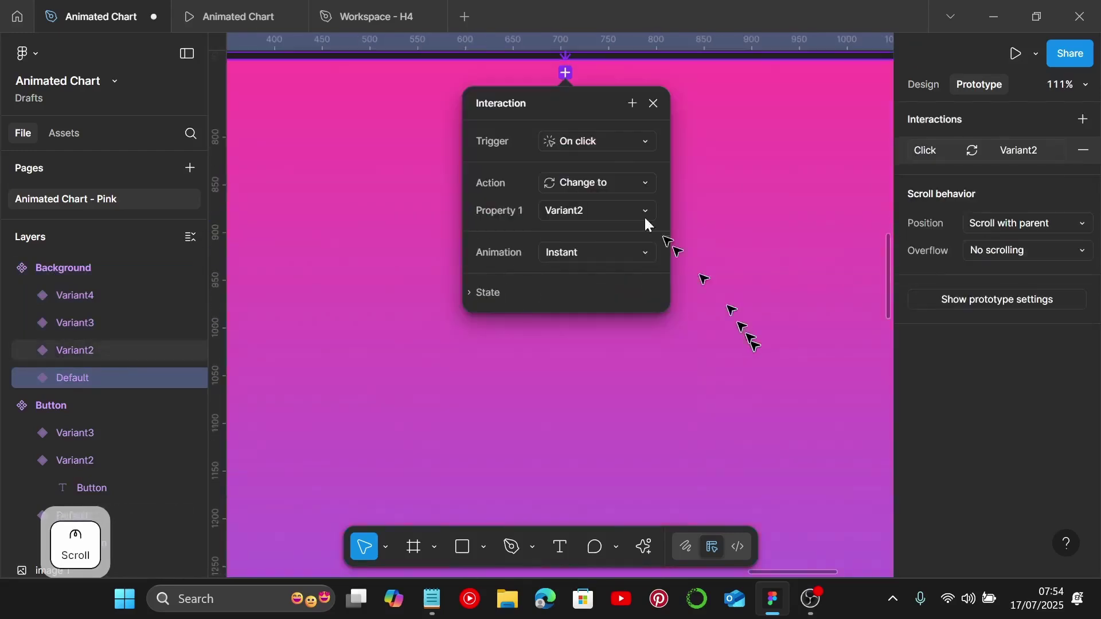
Change the Default variant's interaction trigger to After delay with a delay of 1 ms
left_click(603, 142)
left_click(581, 356)
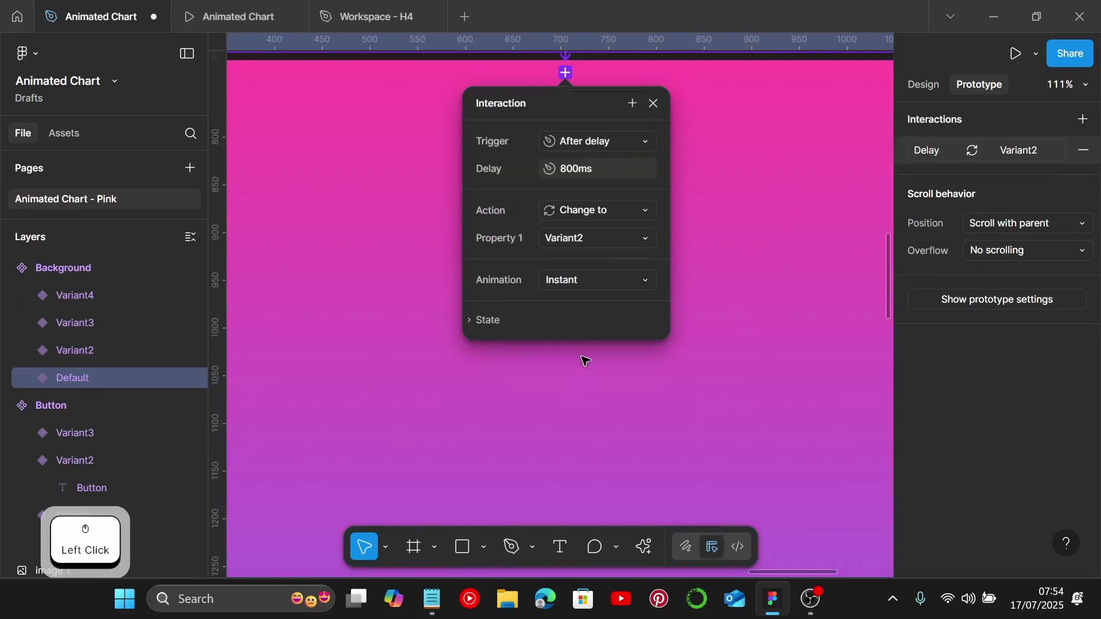
left_click(607, 169)
type("1")
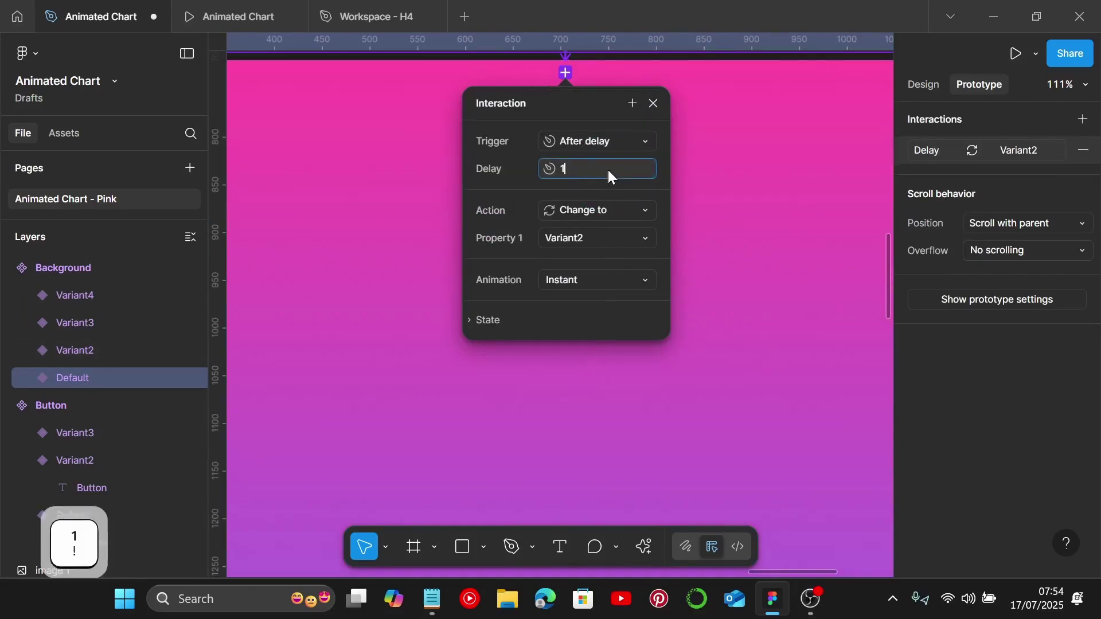
key("Return")
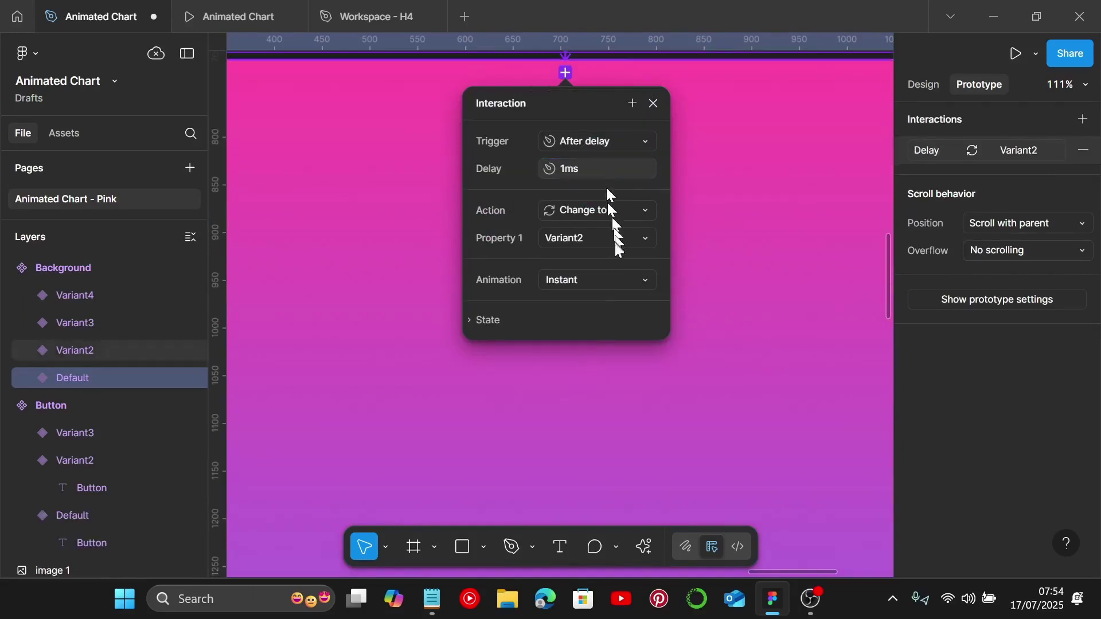
Set the Default variant's transition to Smart animate with a Linear curve and a duration of 1500 ms
left_click(615, 278)
left_click(619, 322)
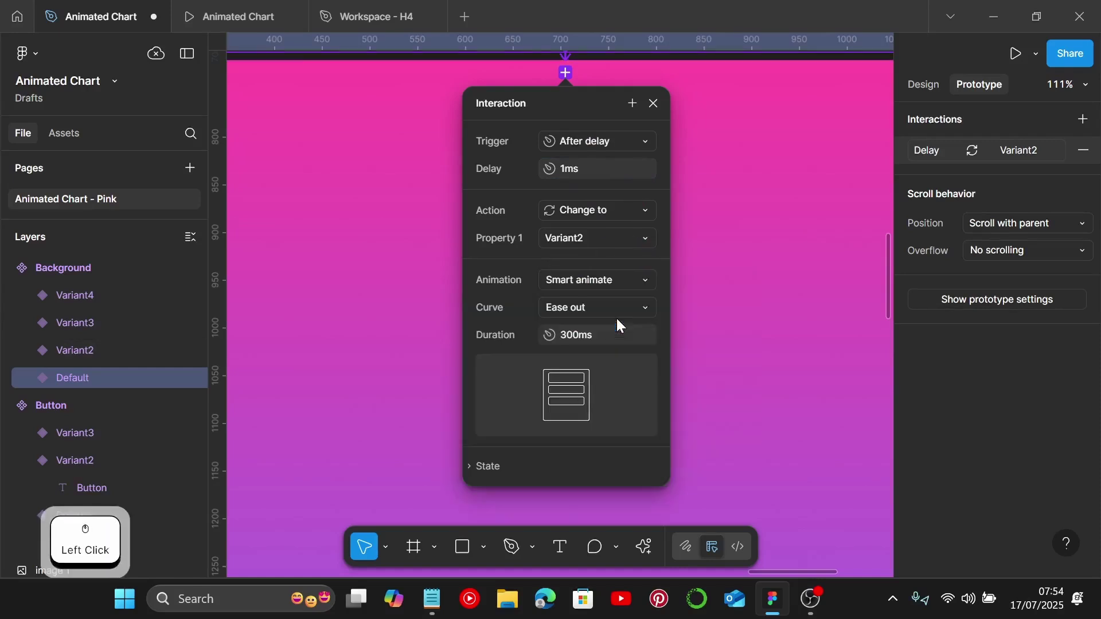
left_click(618, 307)
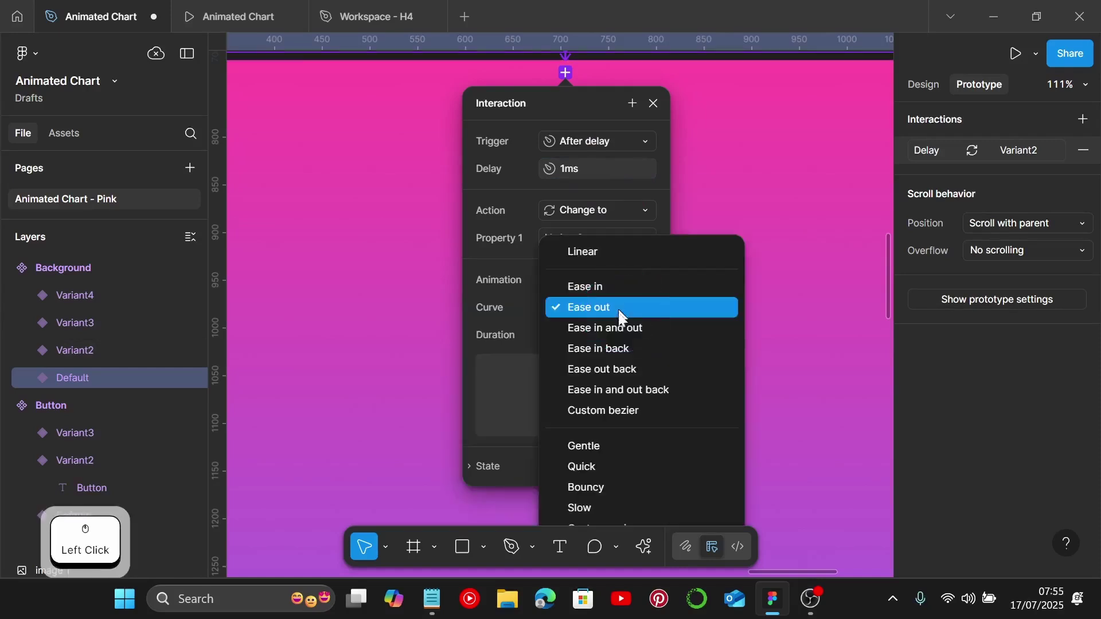
left_click(628, 253)
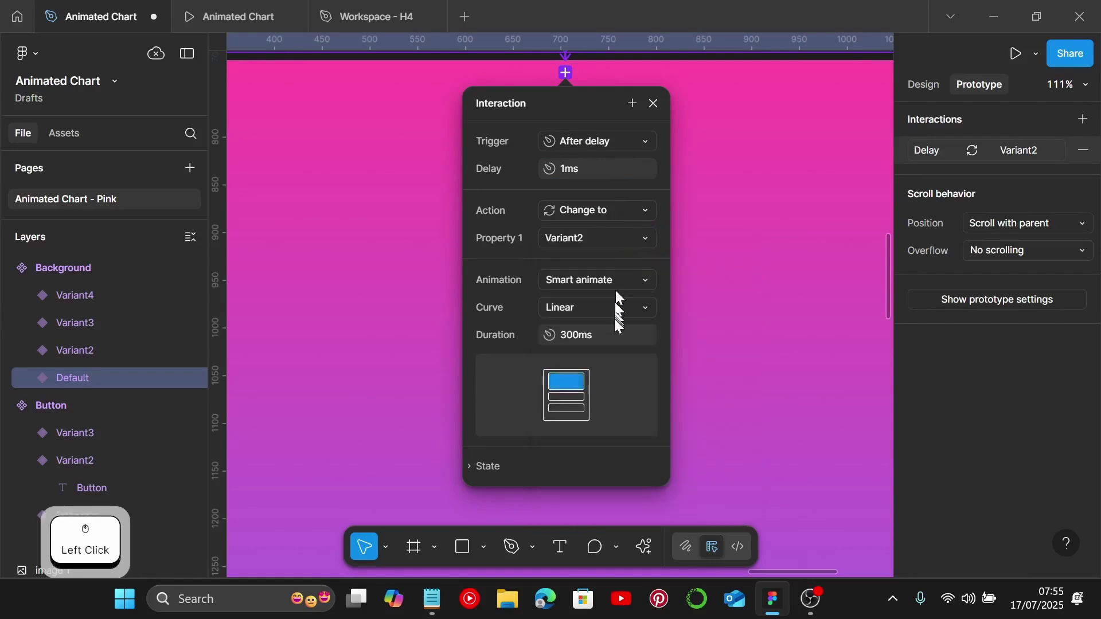
left_click(619, 335)
type("1500")
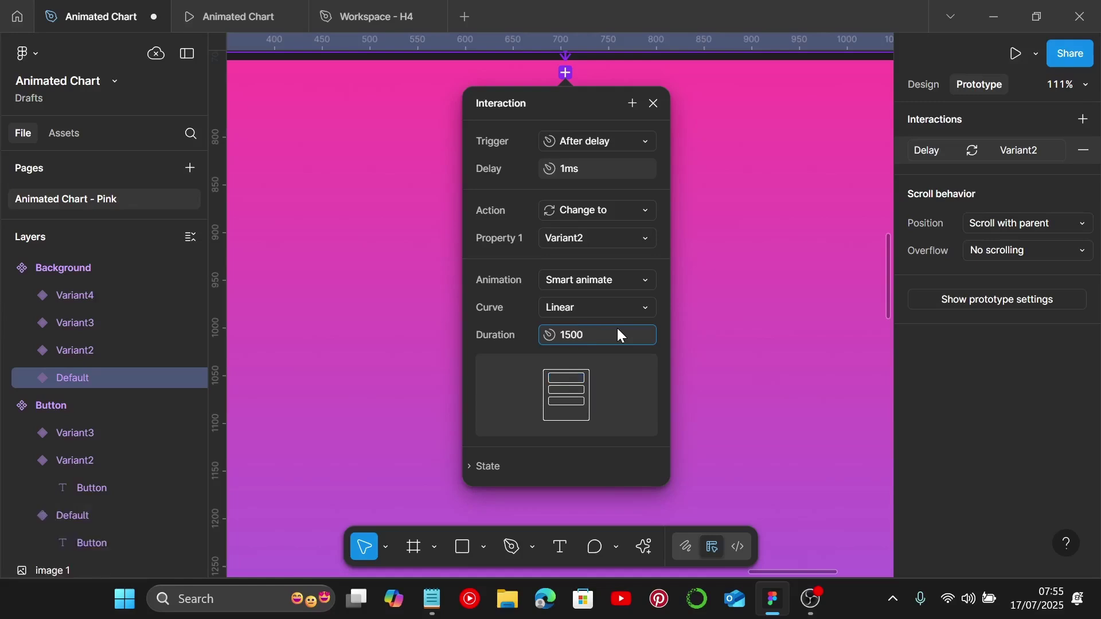
key("Return")
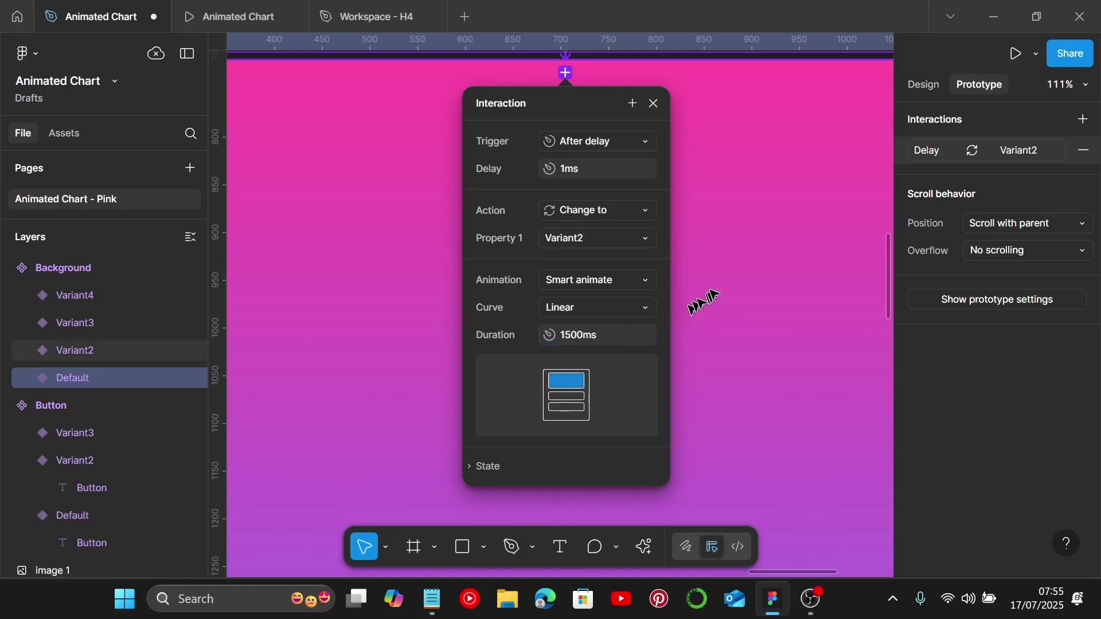
Connect the Background component's Variant2 to Variant3 in the prototype, using an After delay trigger
scroll(737, 304, "down", 3)
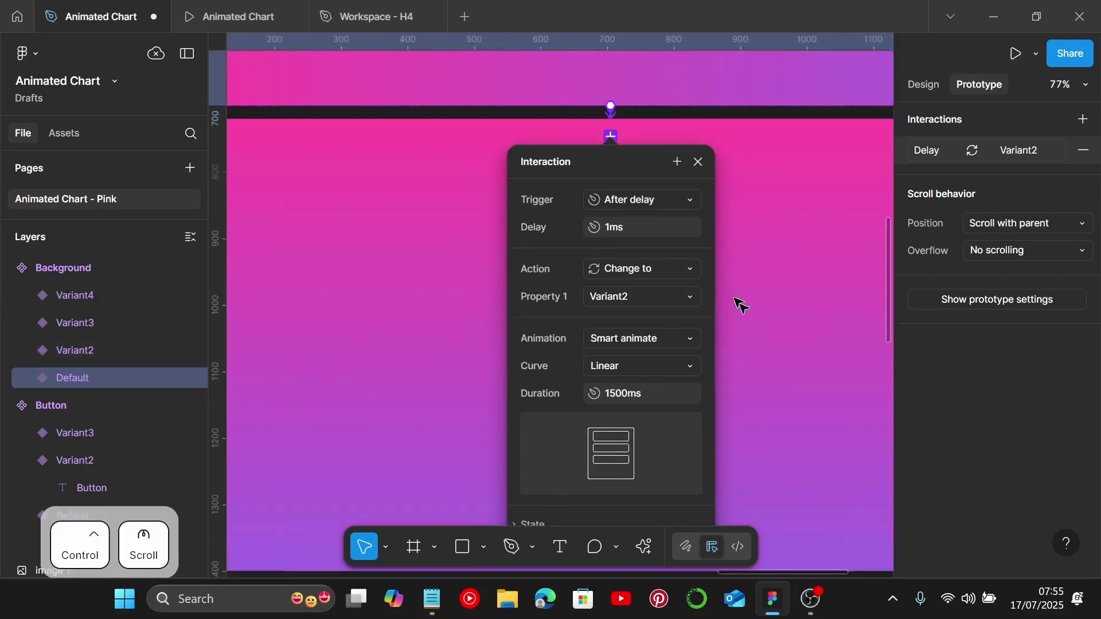
left_click(720, 344)
scroll(717, 326, "up", 4)
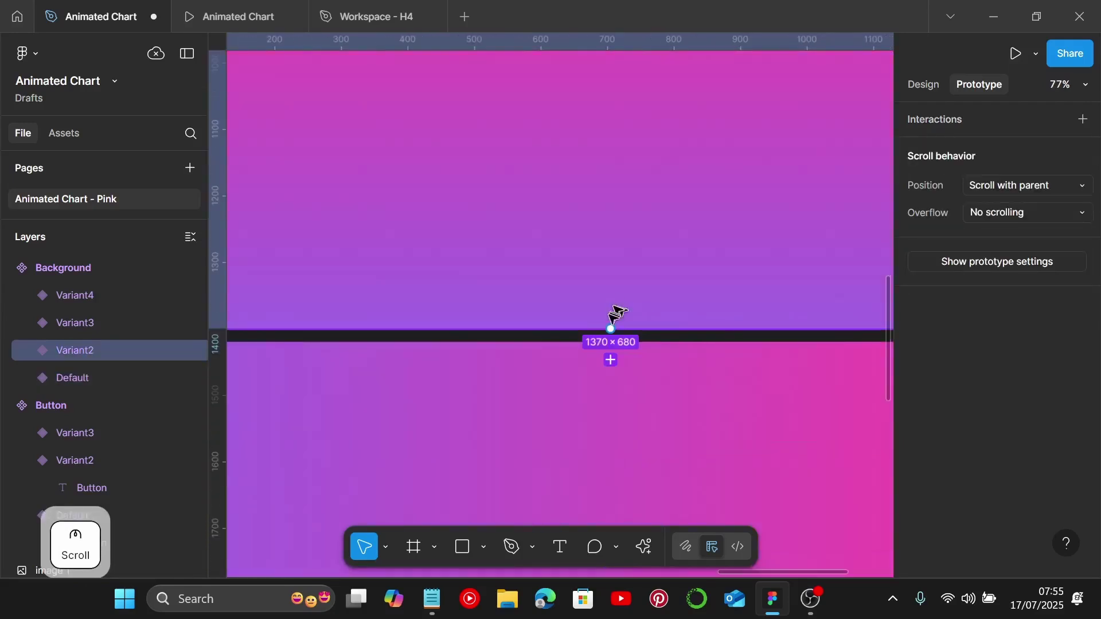
scroll(614, 315, "up", 5)
left_click(632, 334)
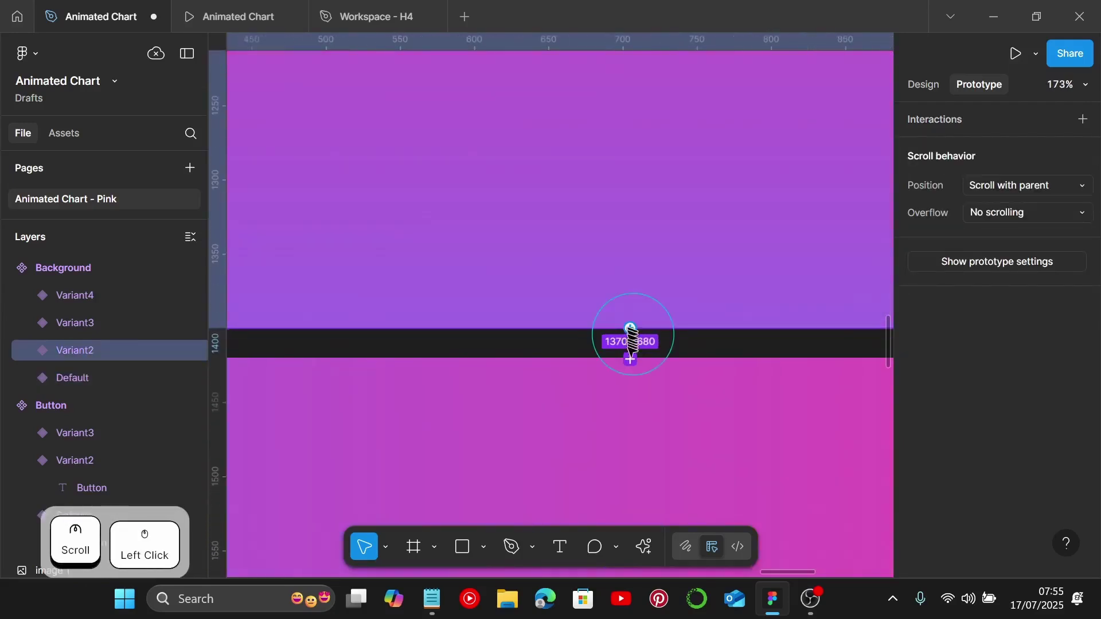
left_click_drag(631, 338, 634, 383)
scroll(711, 401, "down", 5)
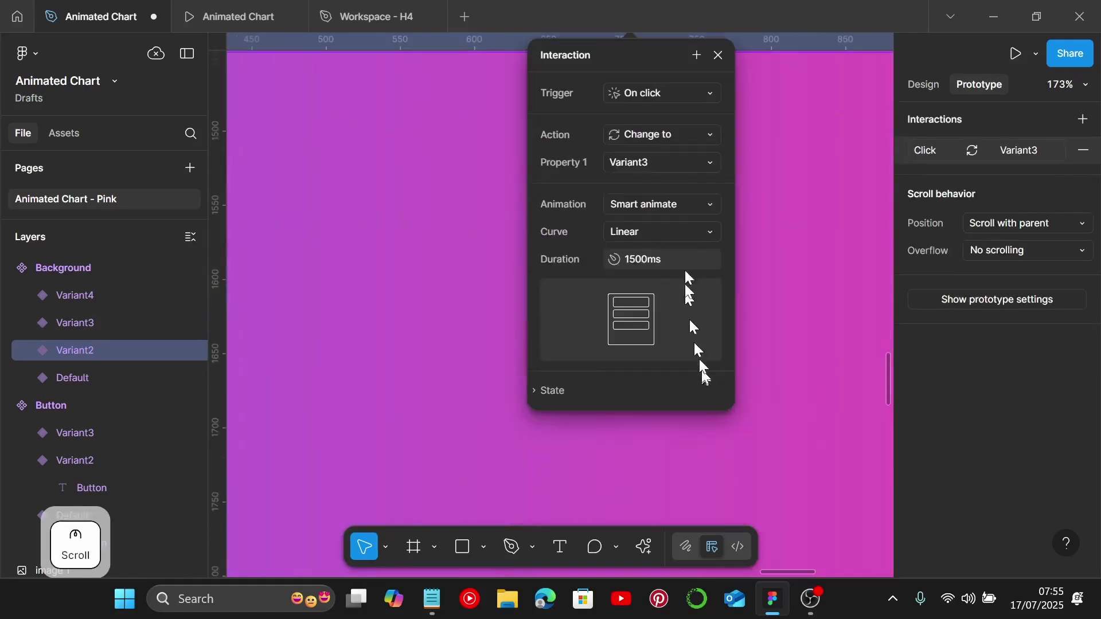
left_click(672, 94)
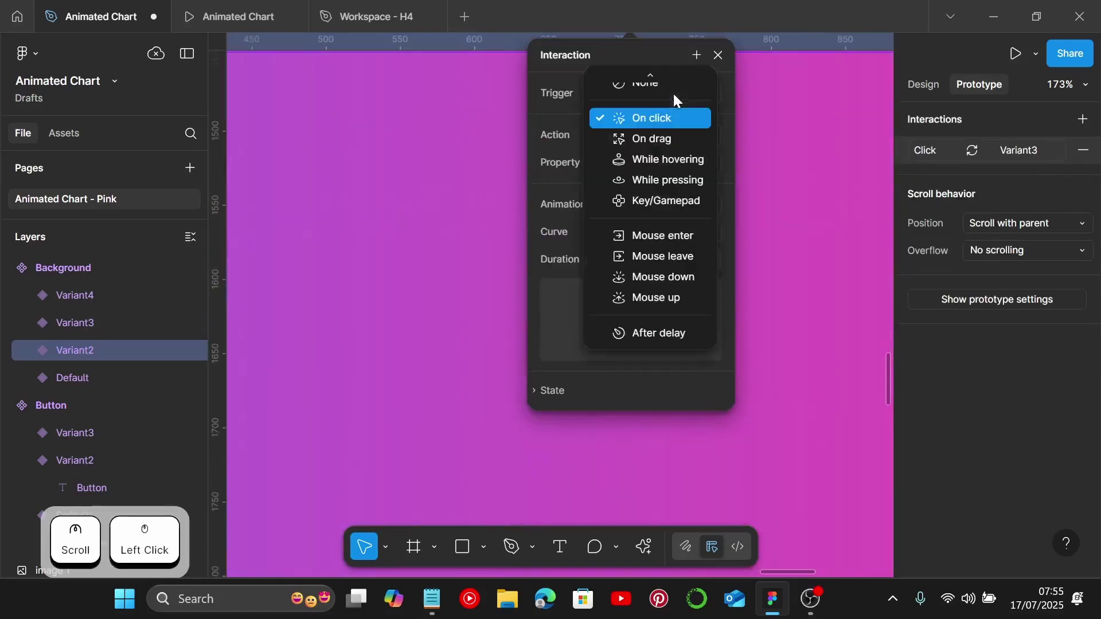
left_click(668, 327)
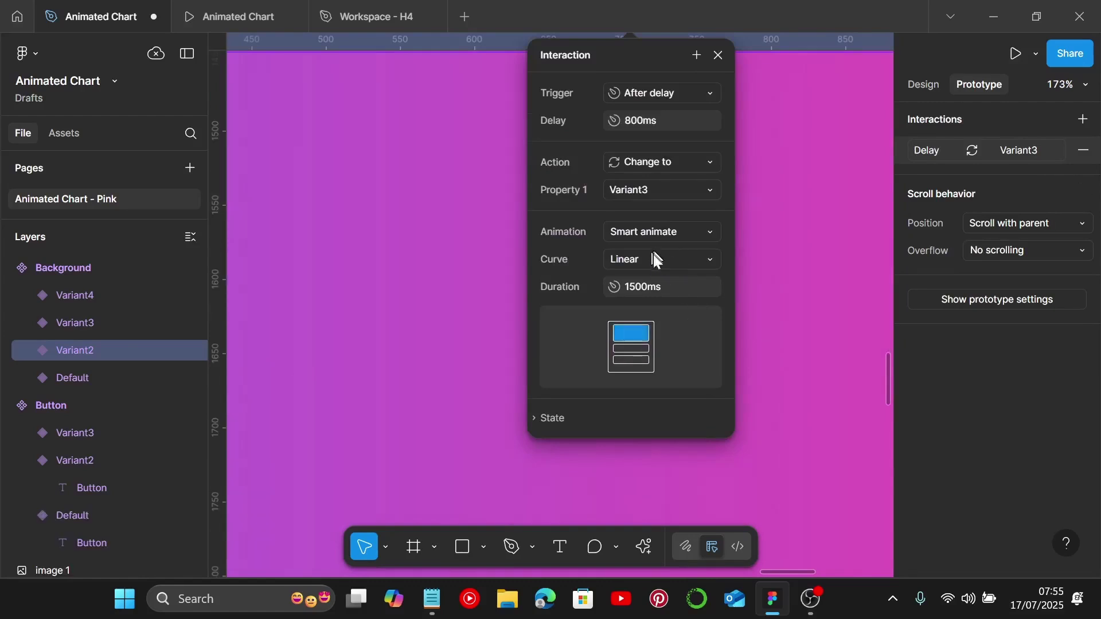
Add a prototype connection from the Background component's Variant3 to Variant4
scroll(793, 381, "down", 3)
left_click(744, 408)
scroll(744, 408, "down", 2)
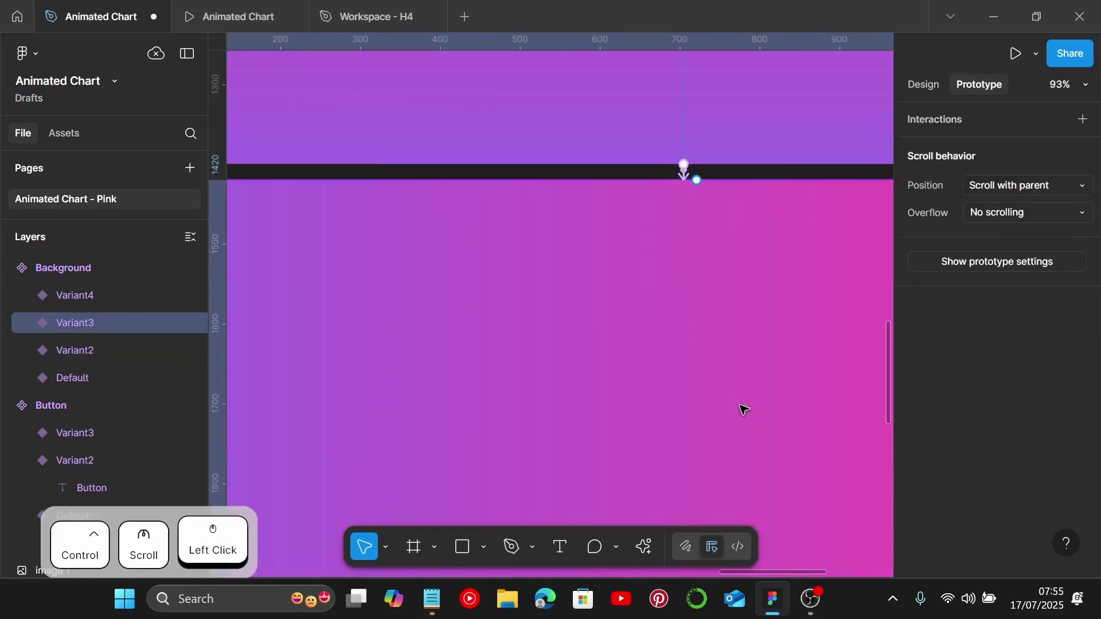
scroll(737, 404, "down", 5)
scroll(693, 216, "up", 3)
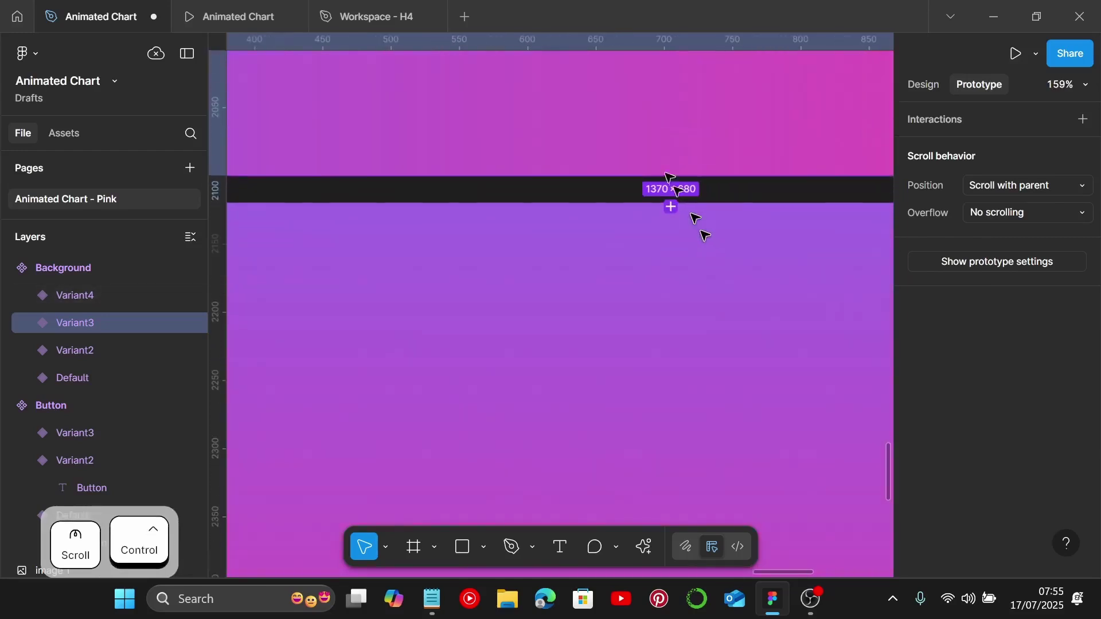
left_click(664, 143)
left_click_drag(672, 178, 671, 224)
Set the Variant3 interaction's trigger to After delay with a delay of 1 ms
left_click(722, 289)
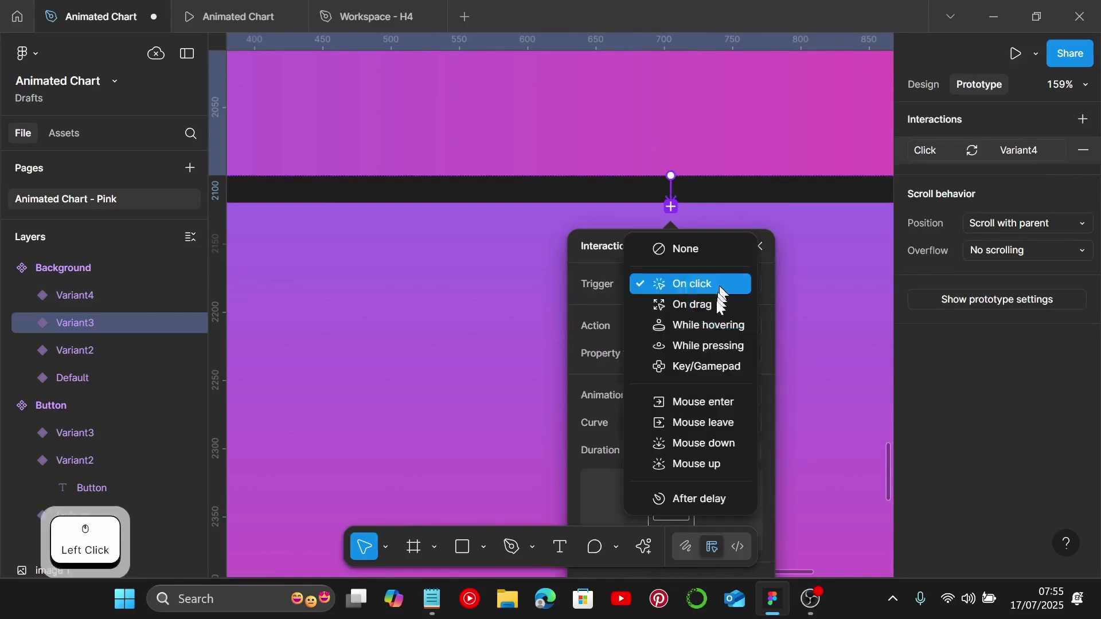
left_click(699, 496)
left_click(710, 314)
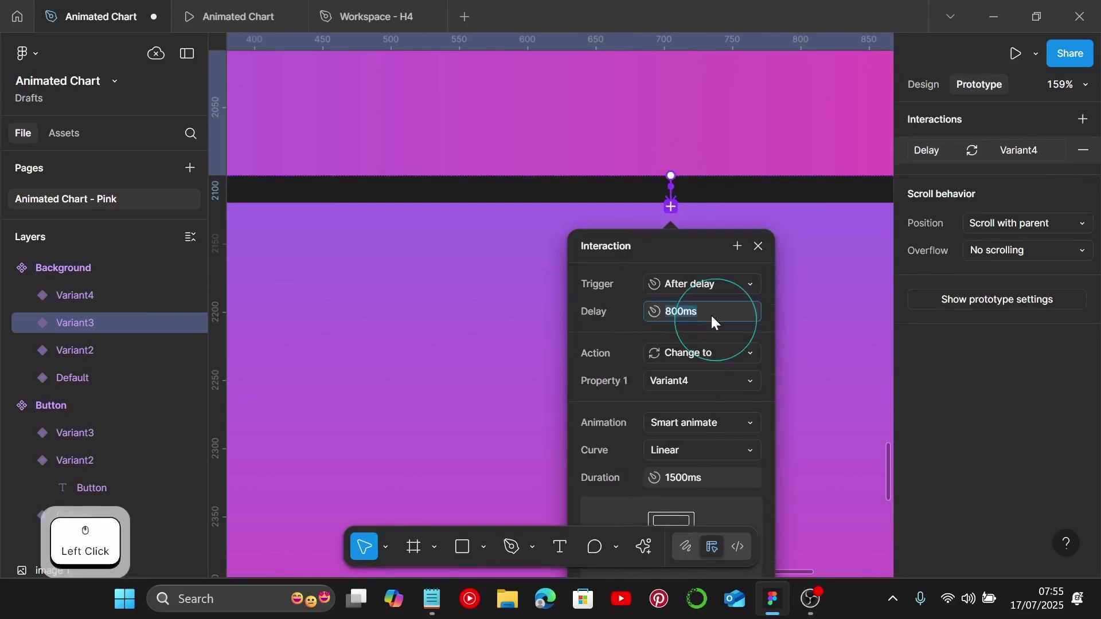
type("1")
key("Return")
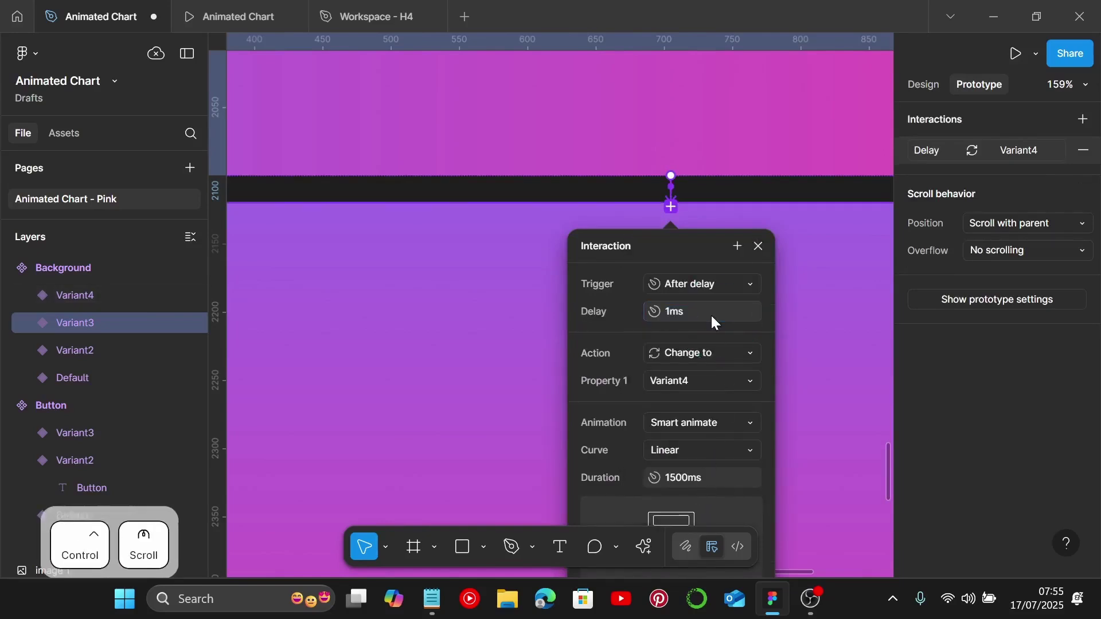
left_click(805, 252)
Set the delay of the Variant2 to Variant3 interaction to 1 ms
scroll(803, 250, "up", 1)
scroll(803, 251, "up", 10)
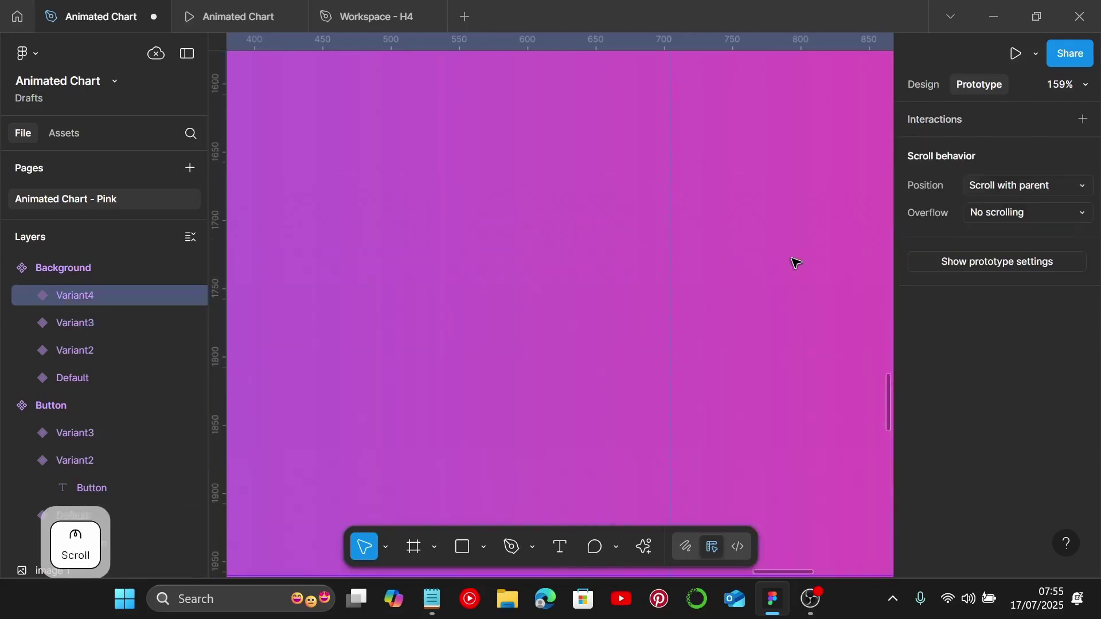
left_click(708, 189)
scroll(676, 258, "up", 4)
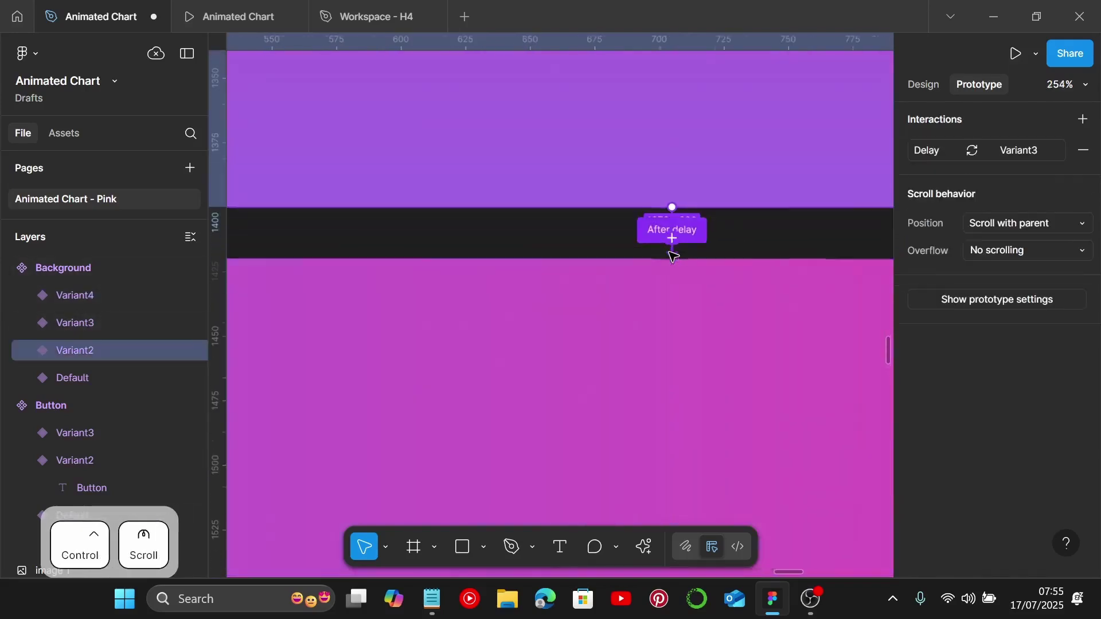
left_click(703, 231)
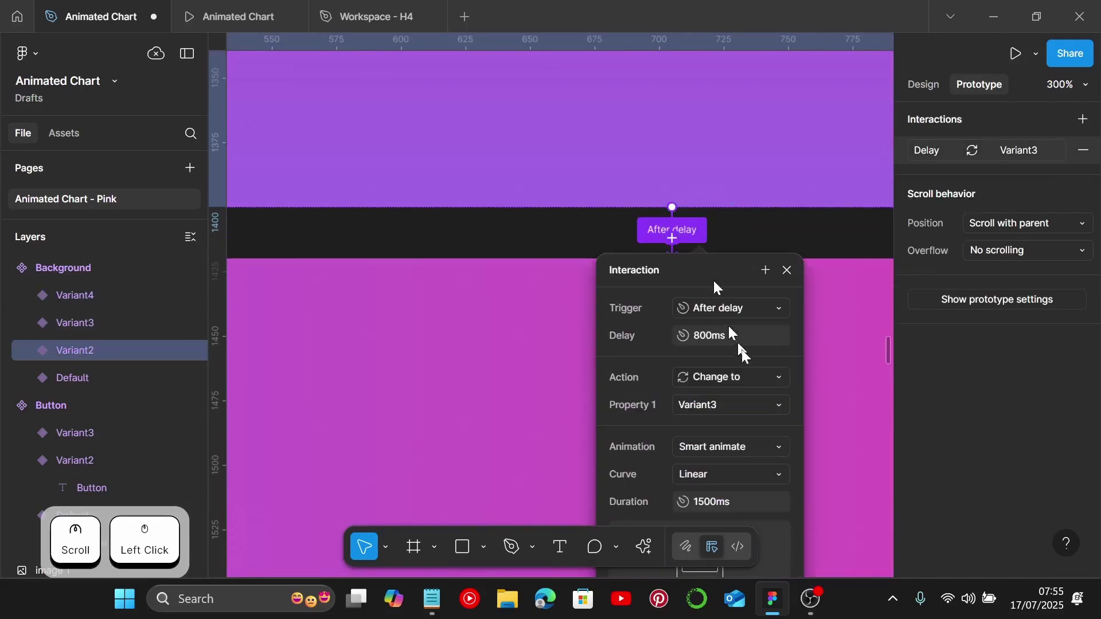
left_click(743, 336)
type("1")
key("Return")
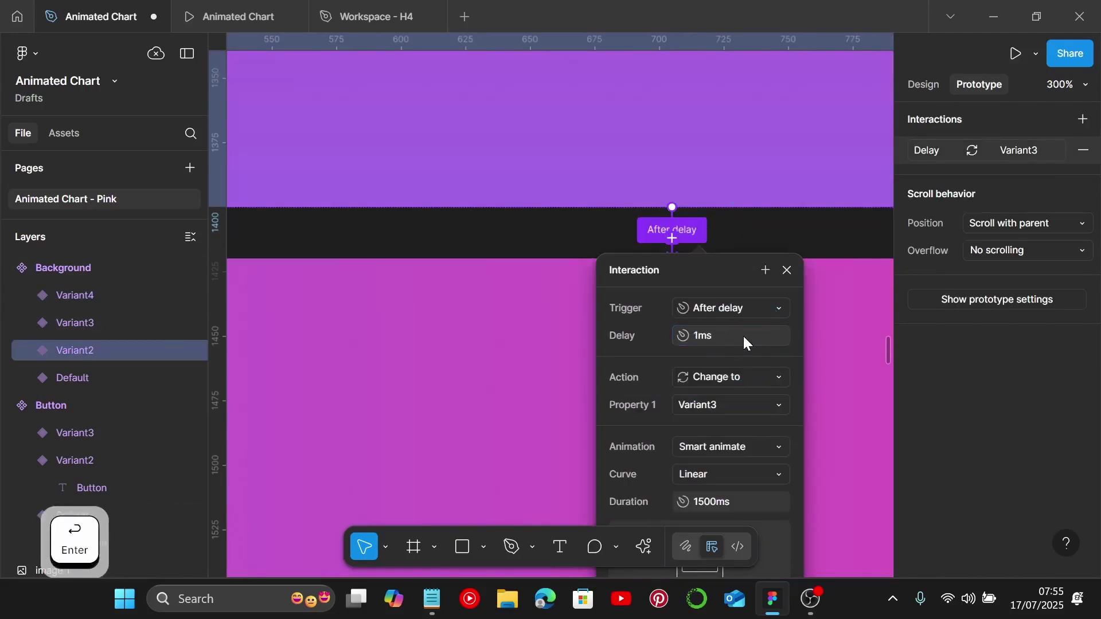
left_click(497, 379)
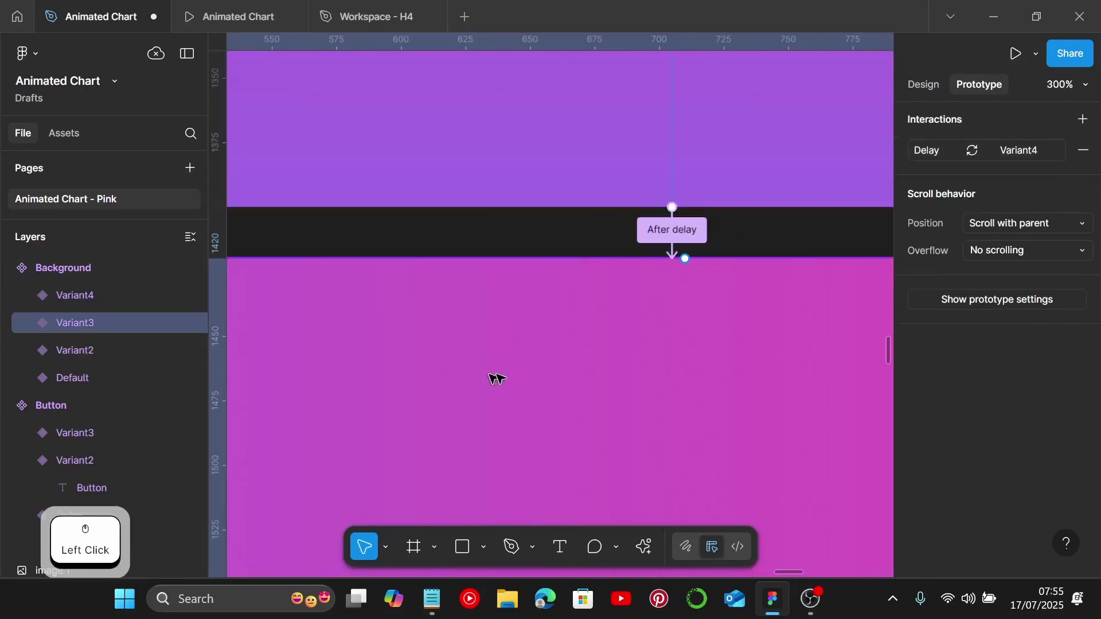
Close the animation loop with a prototype connection from Variant4 back to the Background component's Default variant
scroll(641, 361, "down", 5)
scroll(648, 359, "down", 10)
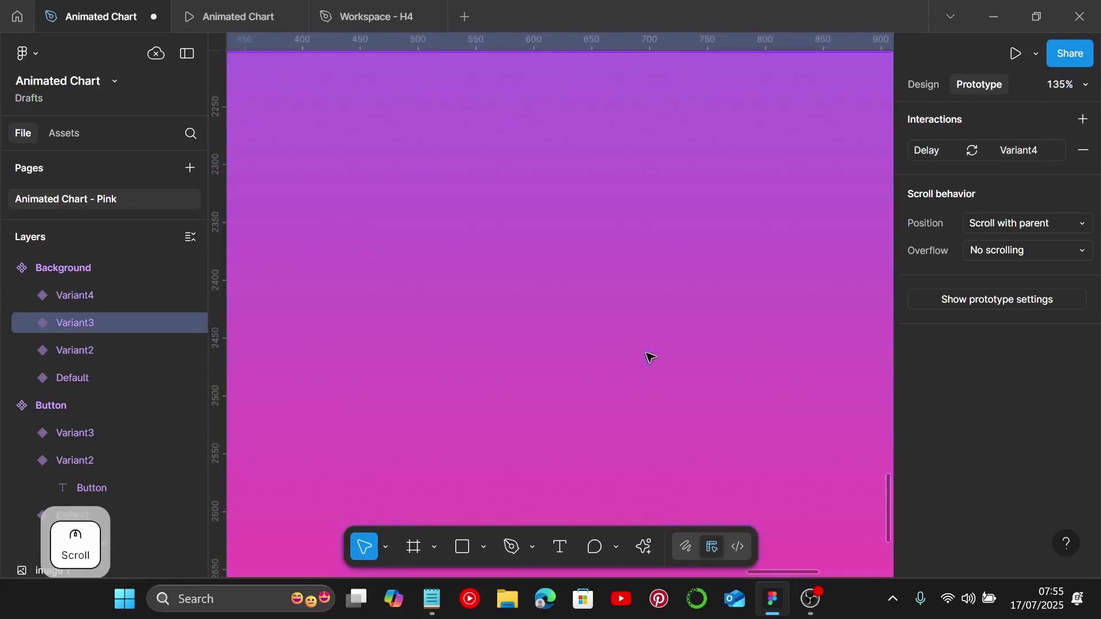
scroll(650, 357, "down", 10)
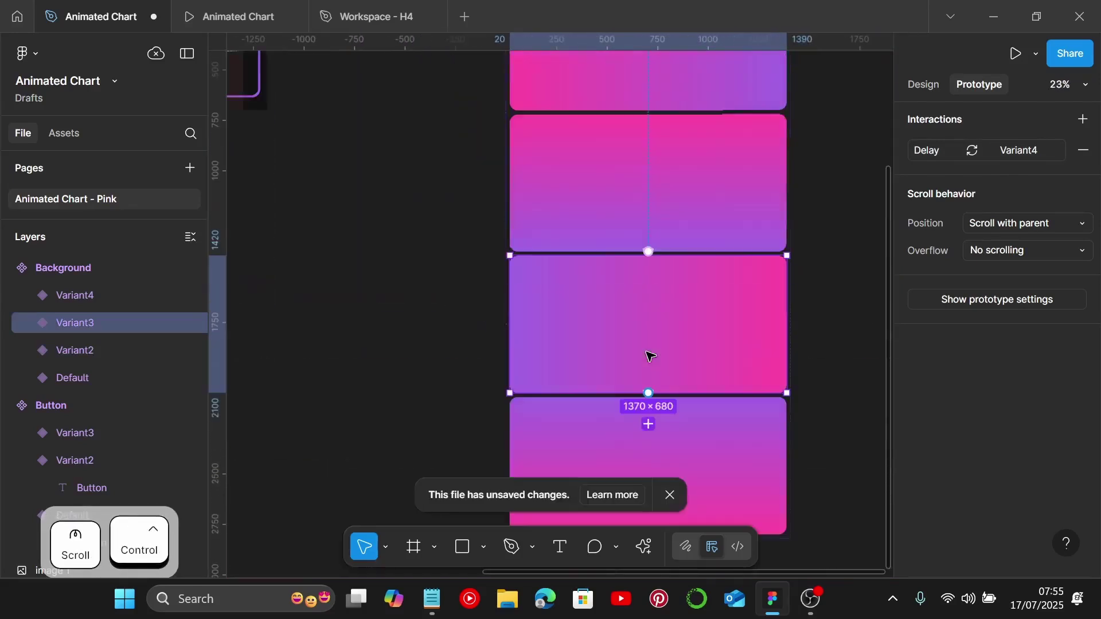
left_click(700, 453)
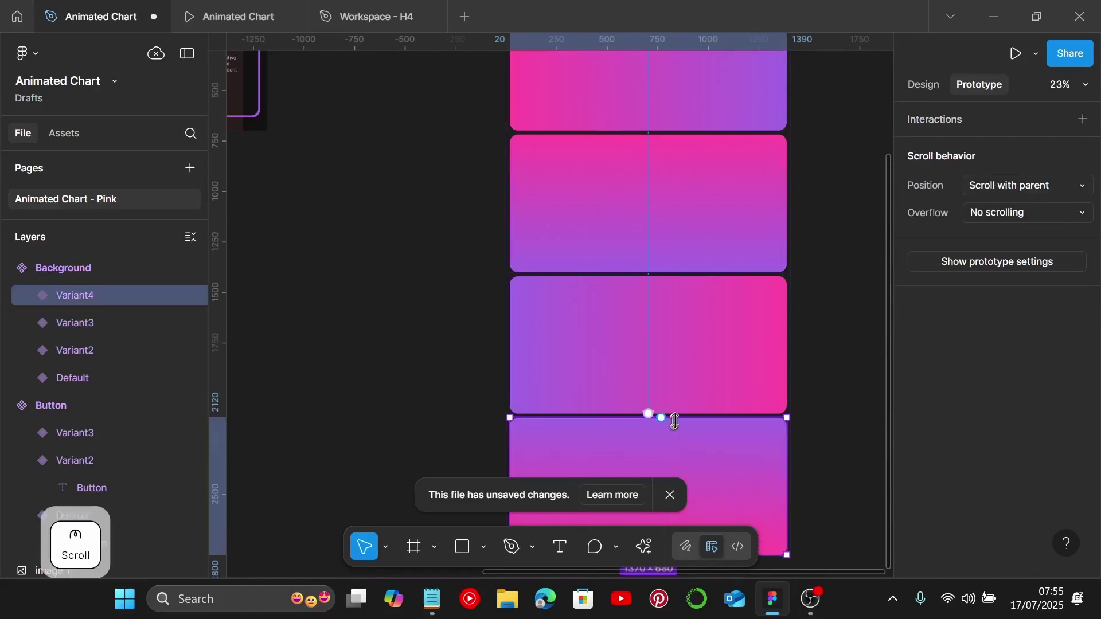
scroll(674, 422, "up", 2, "ctrl")
scroll(674, 419, "down", 4, "ctrl")
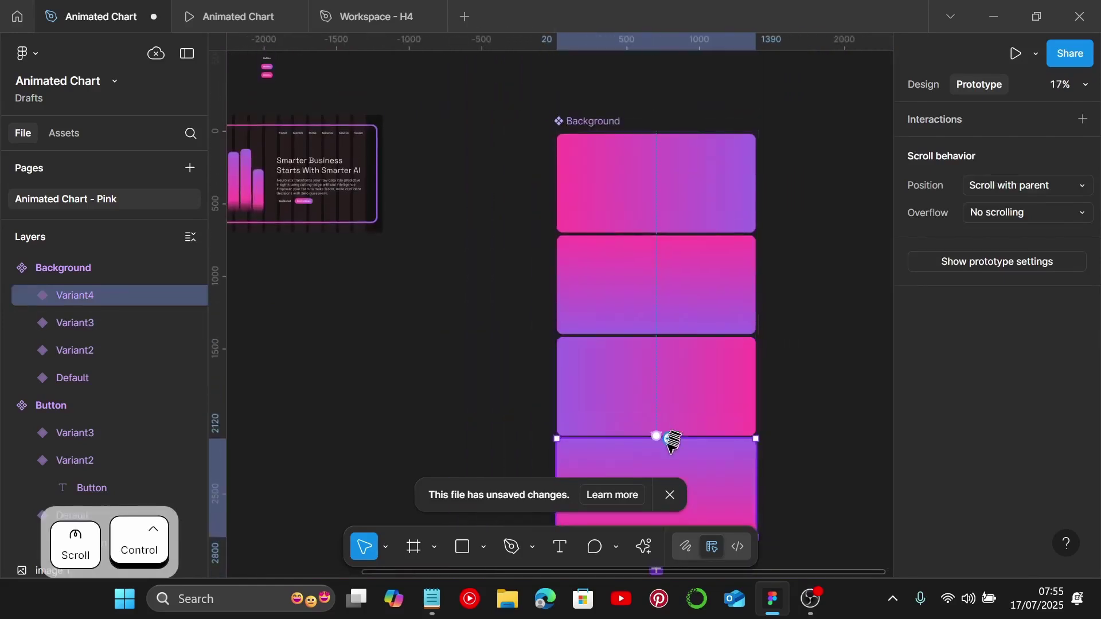
left_click_drag(669, 439, 688, 222)
Set the Variant4 interaction's trigger to After delay with a delay of 1 ms
left_click(707, 310)
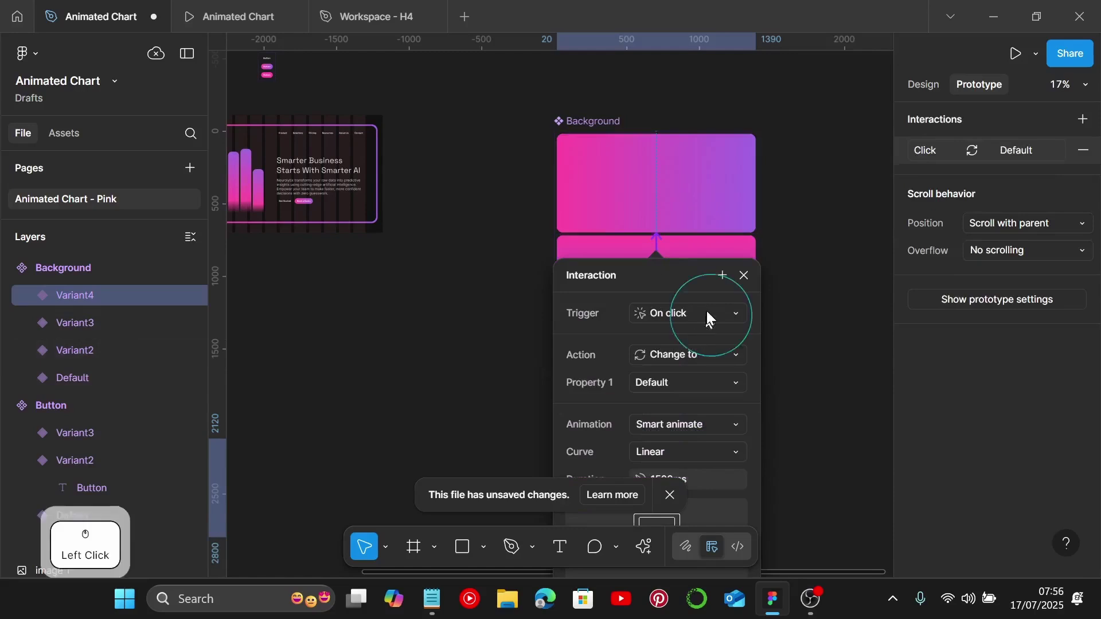
scroll(717, 487, "down", 3)
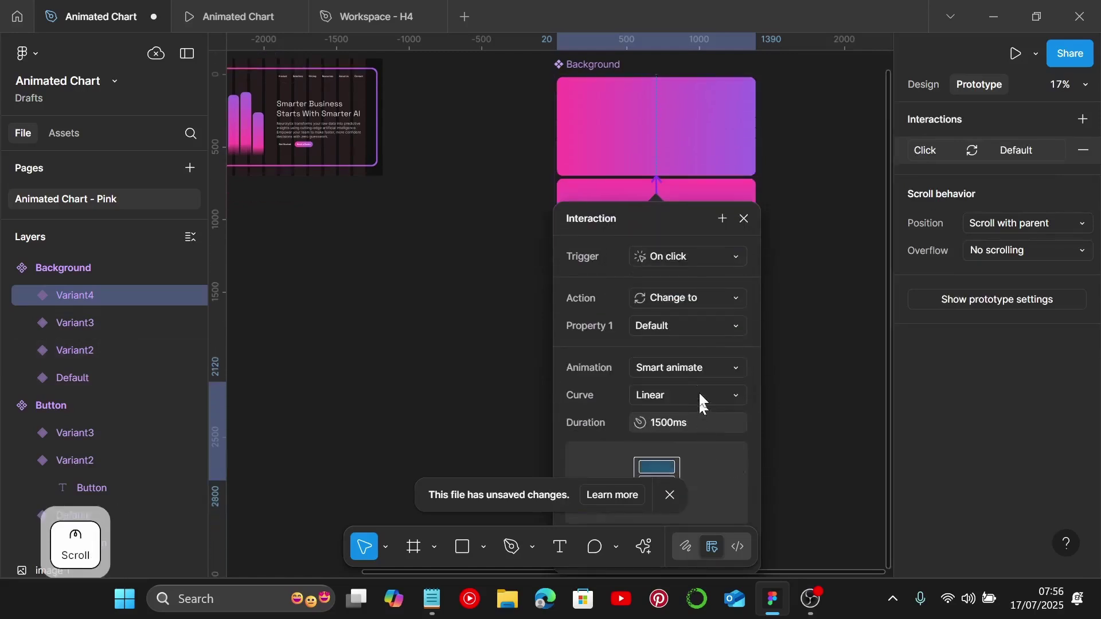
left_click(693, 256)
left_click(703, 469)
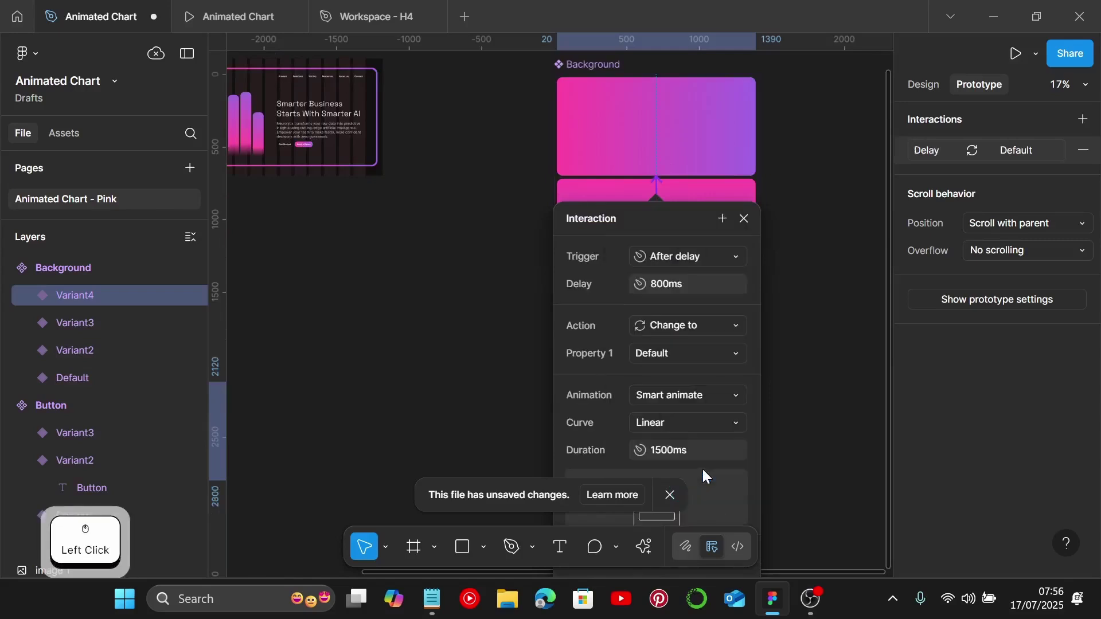
left_click(698, 284)
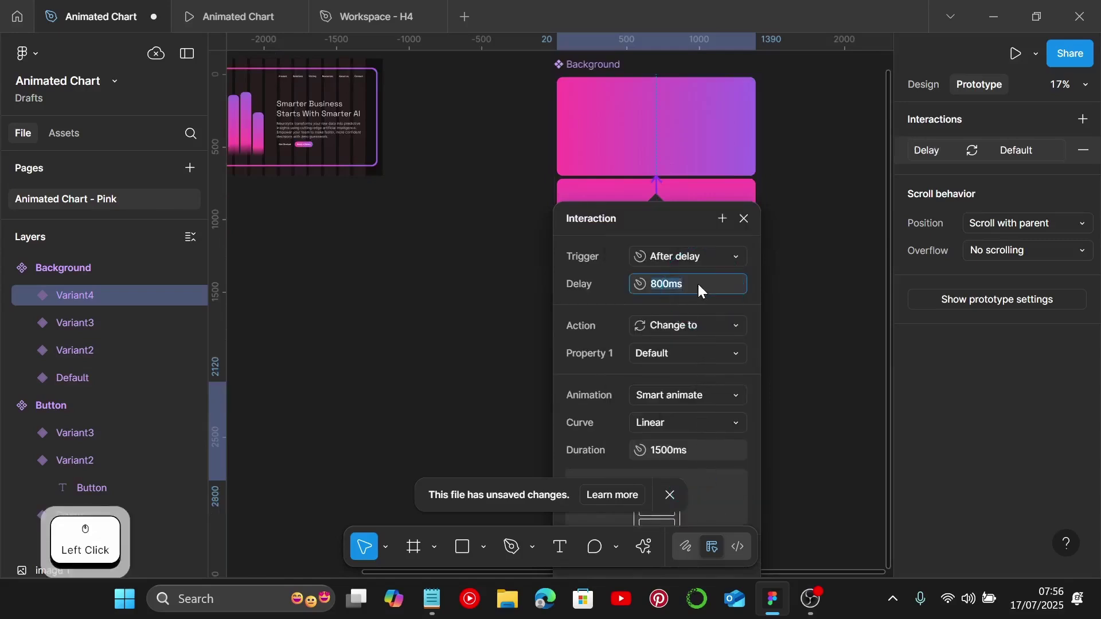
type("1")
key("Return")
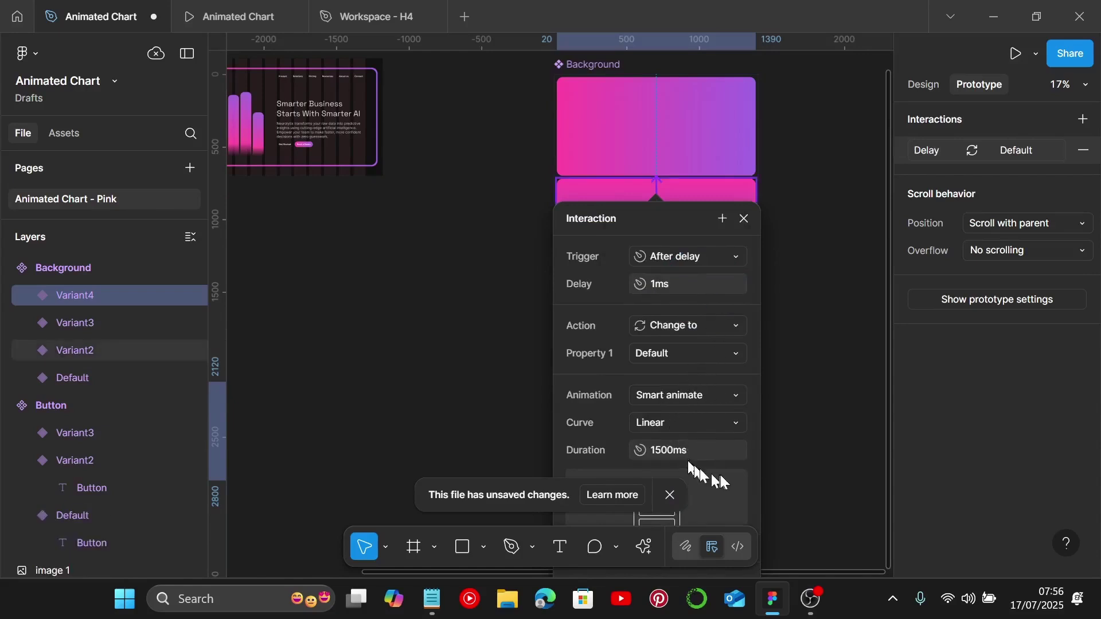
left_click(810, 327)
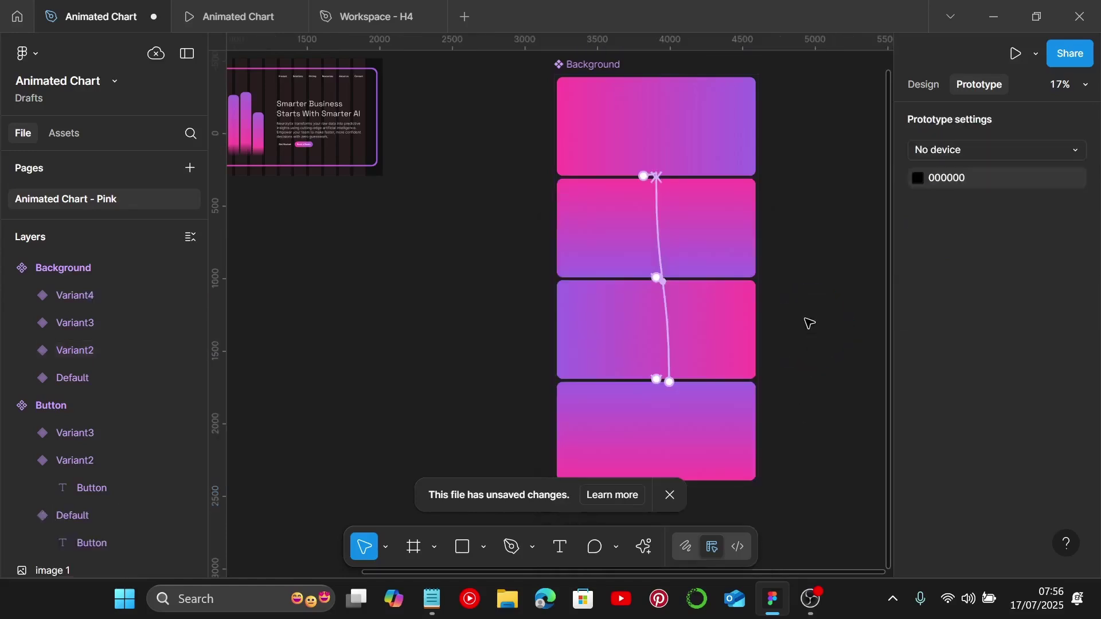
key("Left")
key("Right")
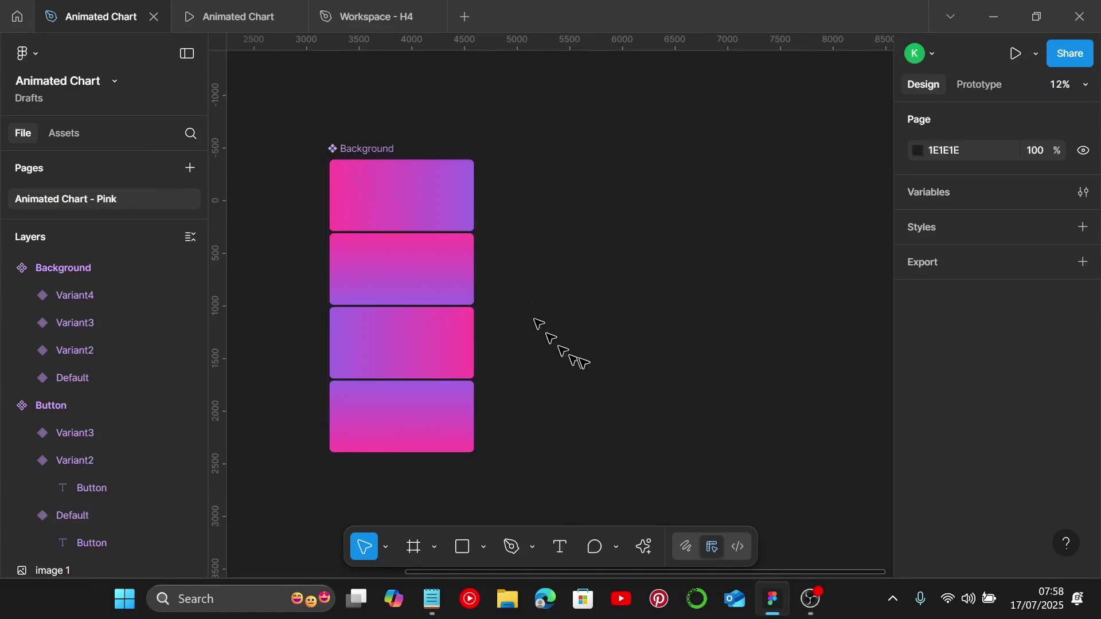
Add a 1440 × 1024 Desktop frame beside the Background component set and fill it with 161616
left_click(416, 548)
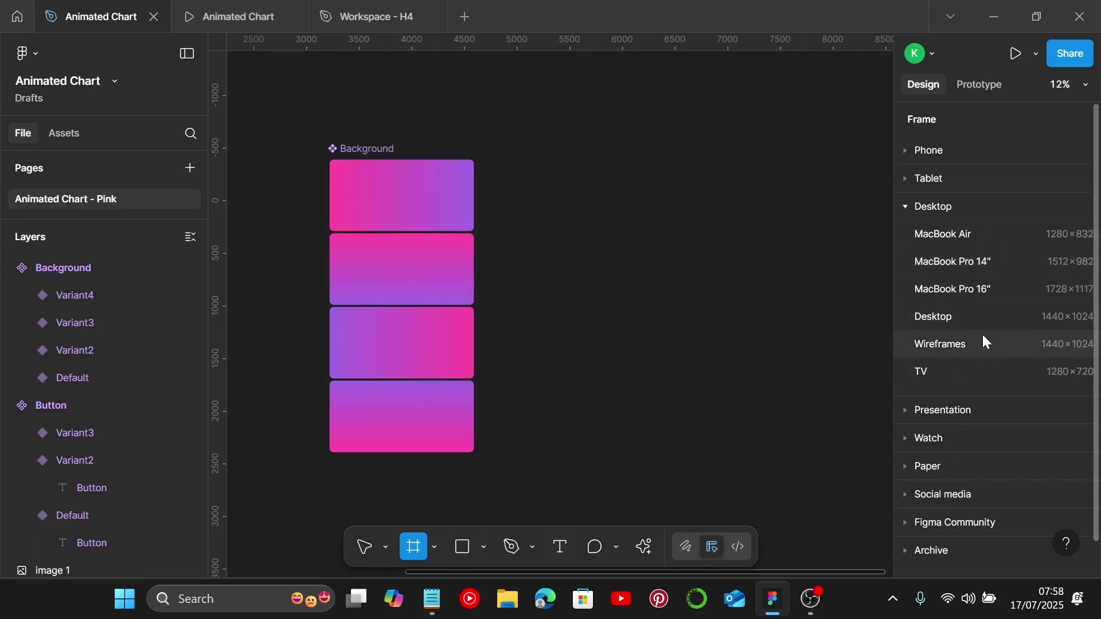
left_click(983, 317)
left_click_drag(559, 304, 627, 210)
scroll(964, 448, "down", 5)
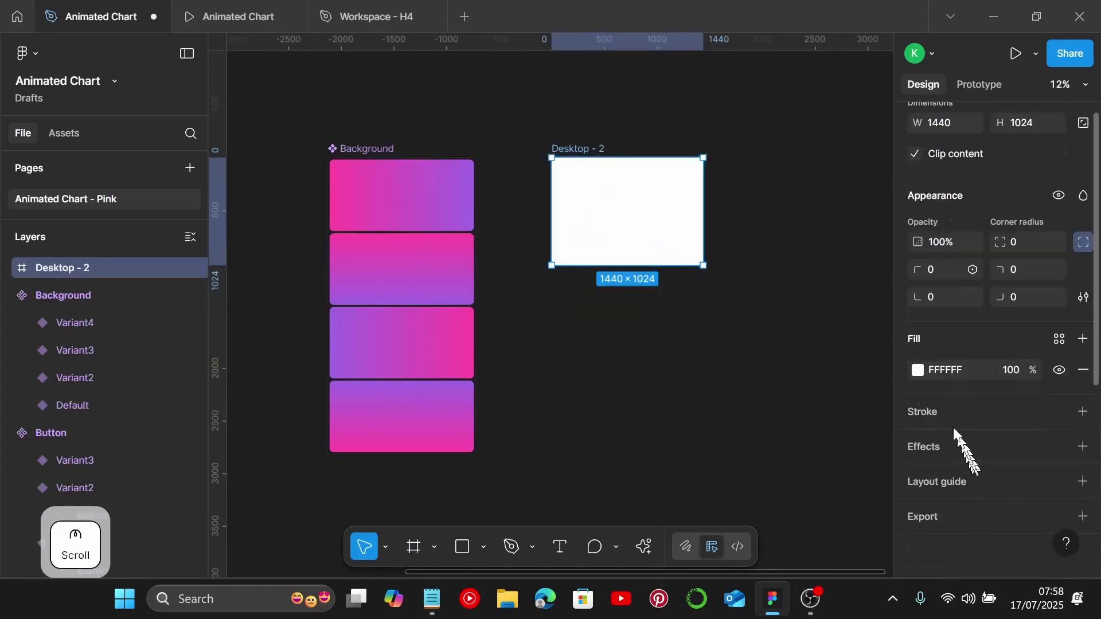
left_click(920, 372)
left_click_drag(848, 373, 700, 398)
left_click(597, 388)
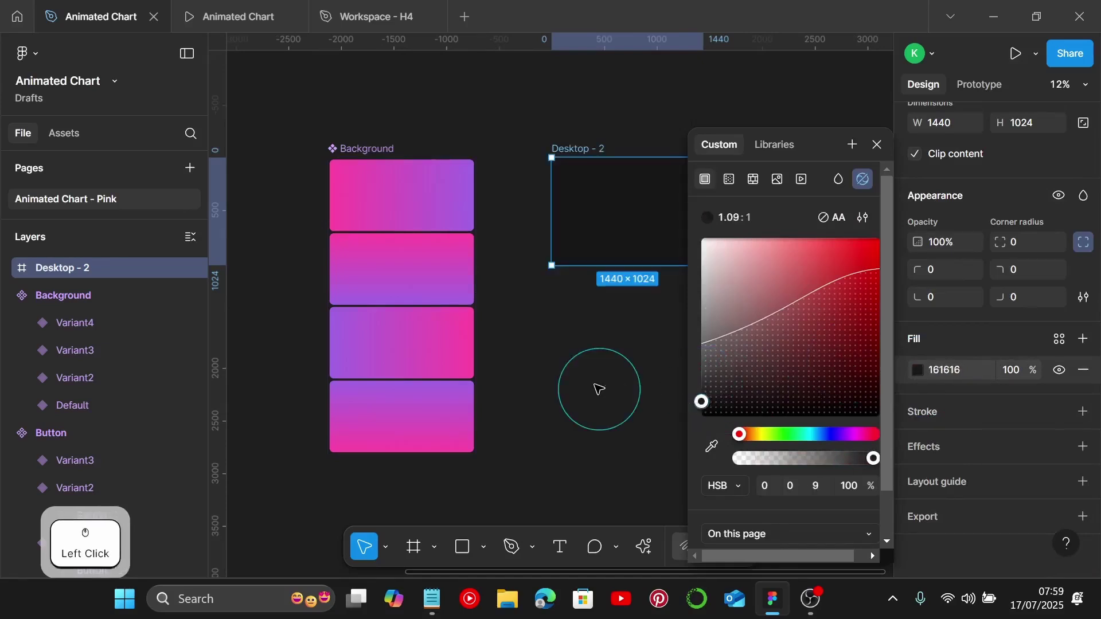
Place a Default instance of the Background component in the Desktop - 2 frame, centered horizontally at about X 35, Y 124
left_click(68, 133)
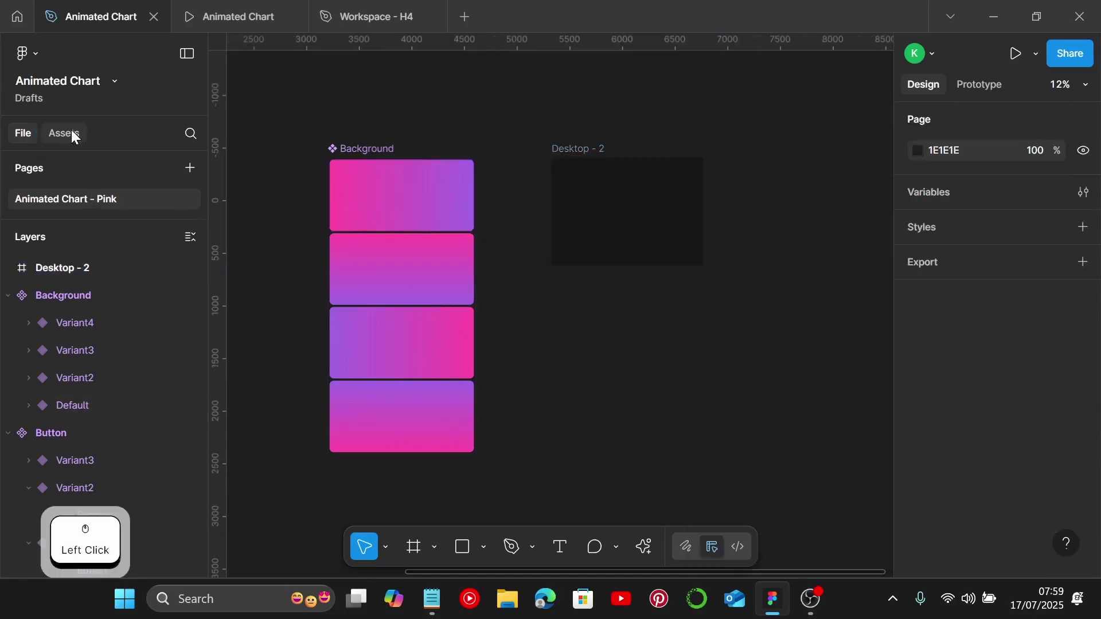
left_click_drag(36, 254, 616, 297)
left_click_drag(622, 230, 593, 201)
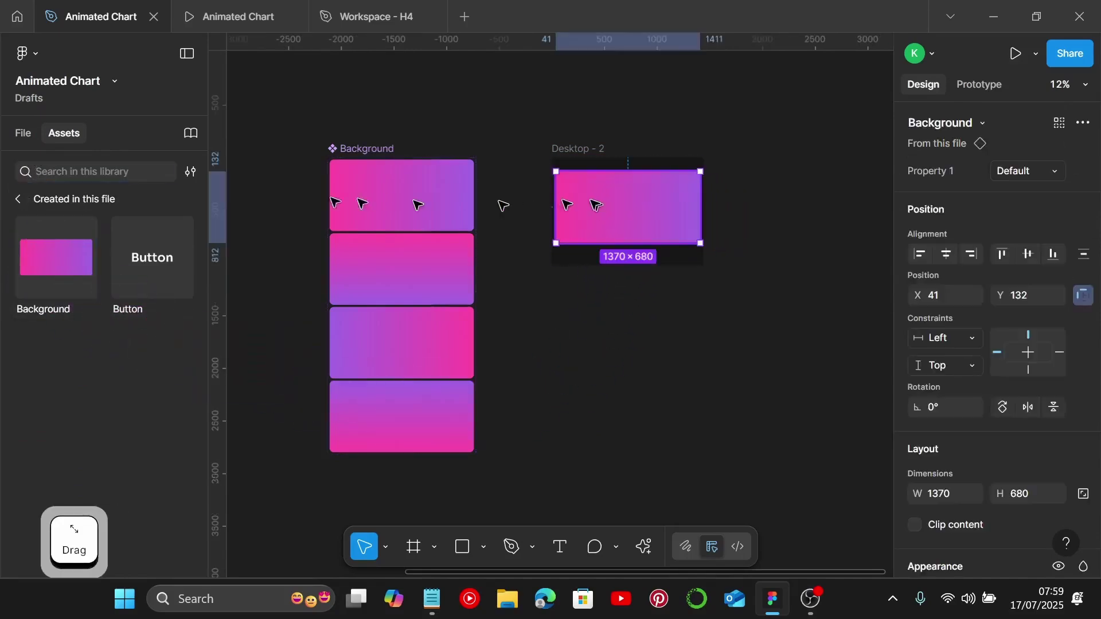
left_click(23, 133)
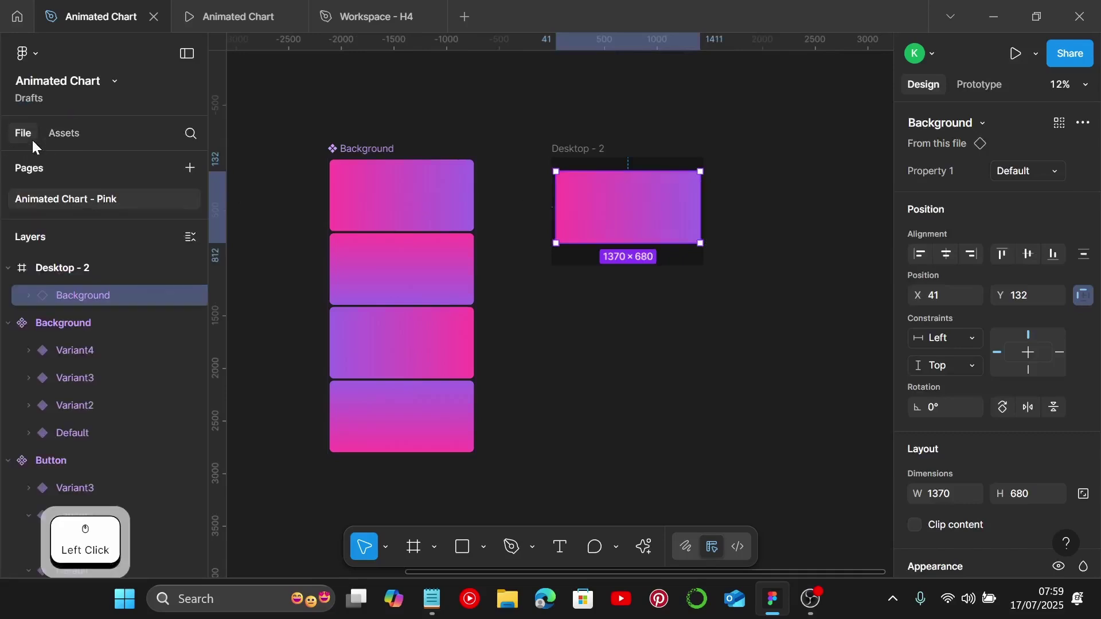
left_click_drag(634, 205, 633, 205)
Preview the Desktop - 2 frame in the running prototype to check the looping gradient animation
left_click(574, 148)
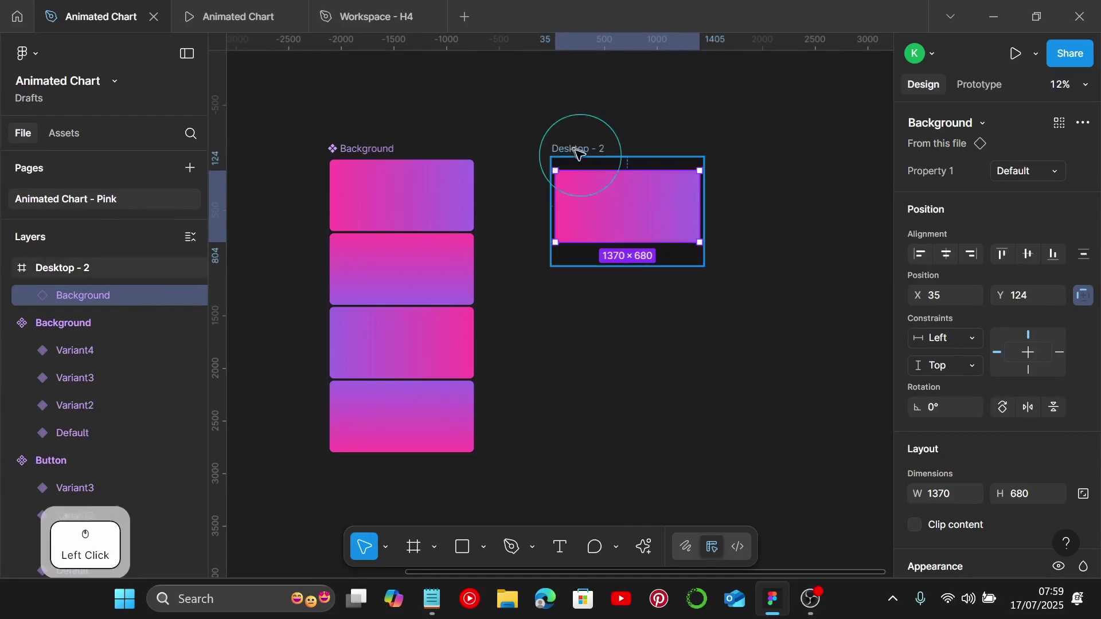
left_click(218, 19)
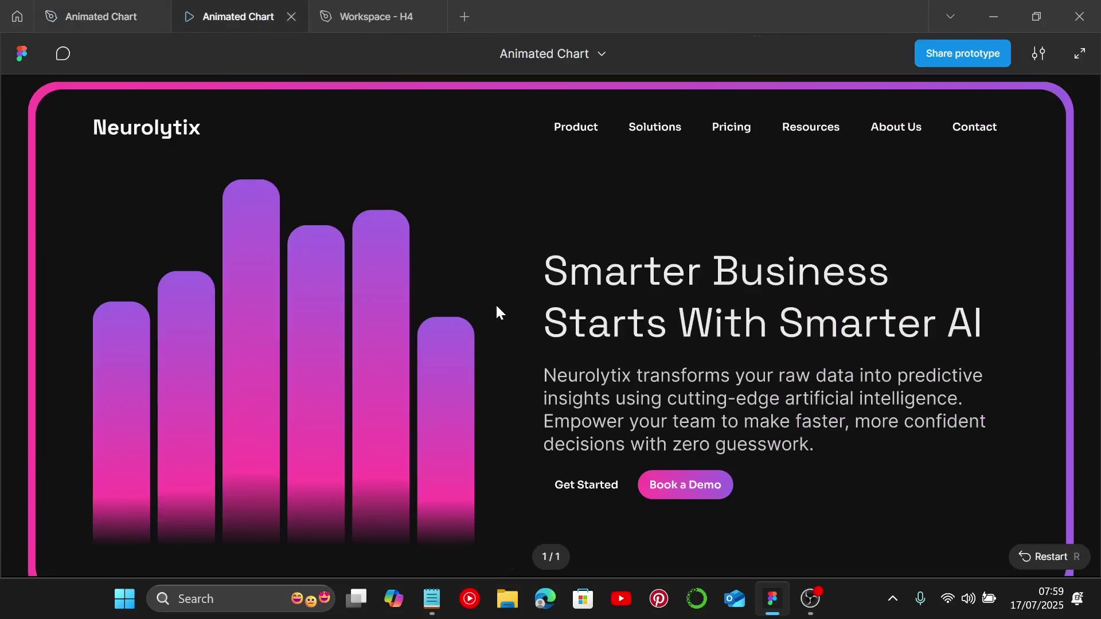
key("r")
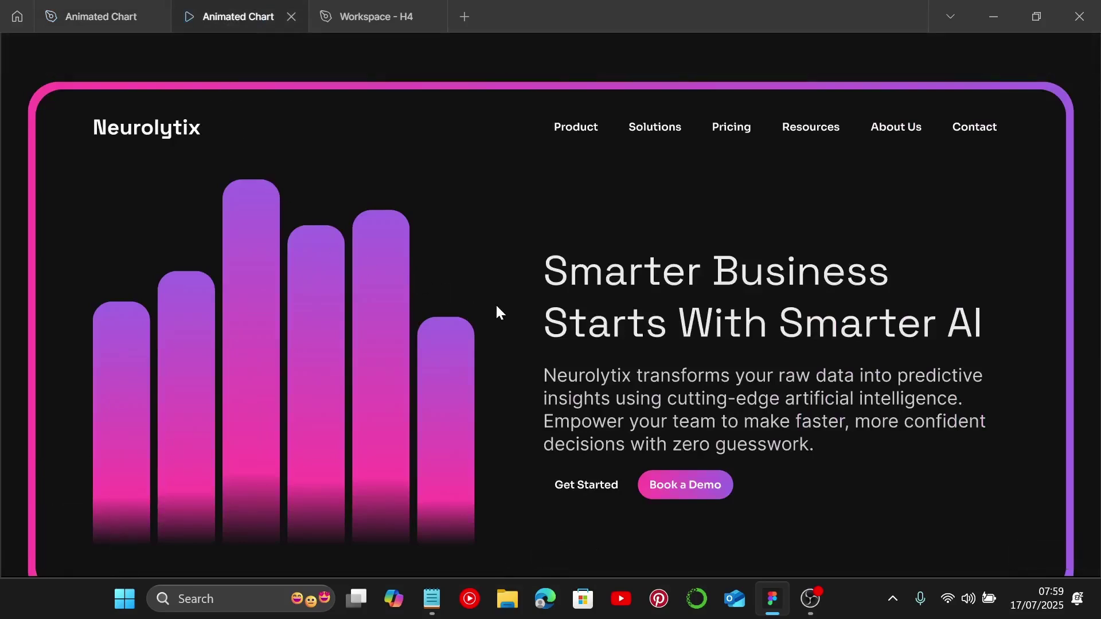
scroll(496, 312, "down", 1)
key("Right")
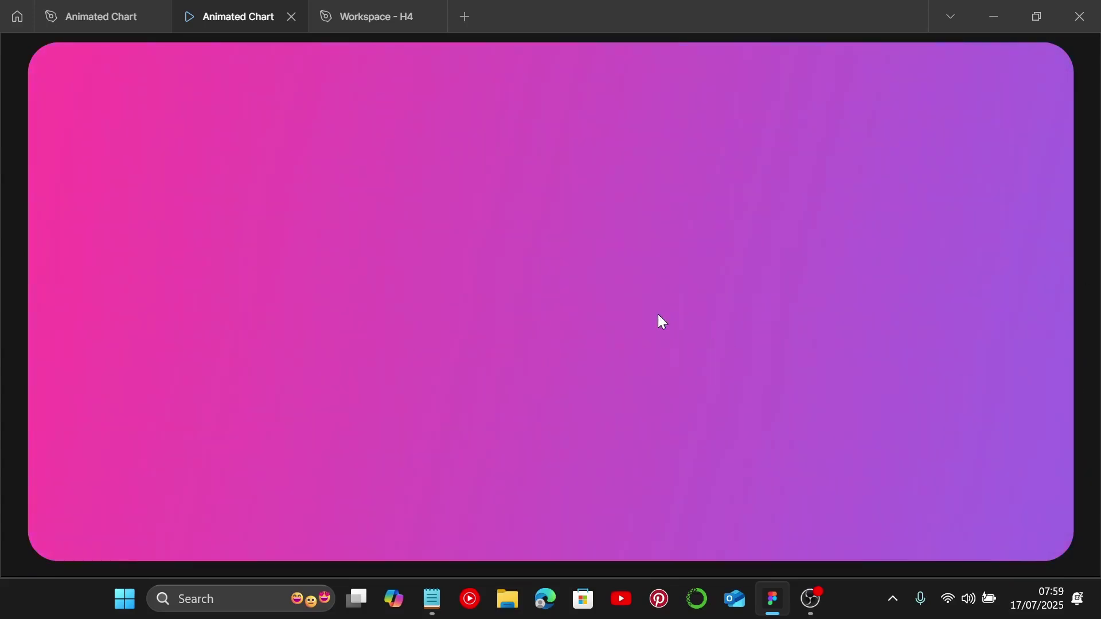
Return to the design file and delete the Desktop - 2 test frame
left_click(98, 16)
left_click(583, 152)
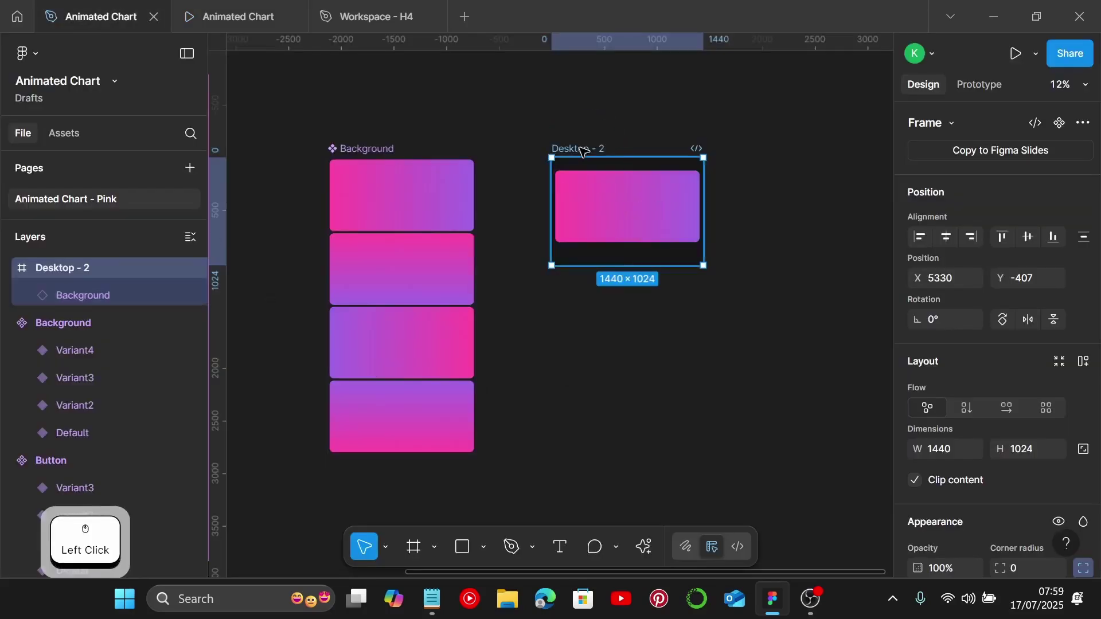
key("Delete")
left_click(555, 137)
Place a Background component instance on the empty canvas below the Desktop - 1 frame and cut it to the clipboard
scroll(559, 135, "left", 10)
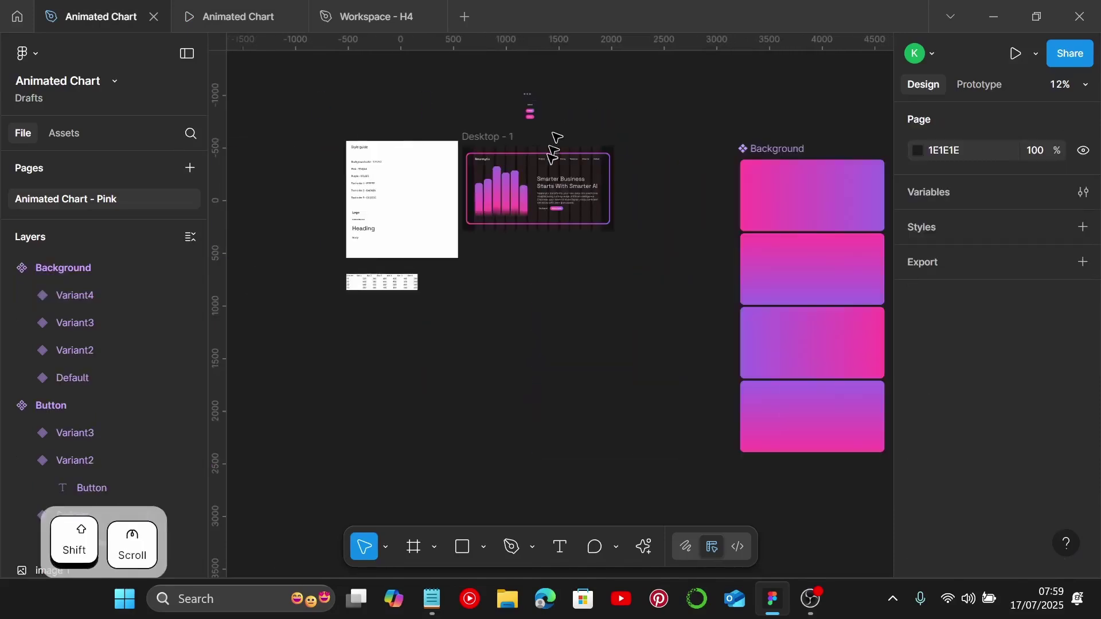
scroll(49, 151, "up", 2)
left_click(61, 133)
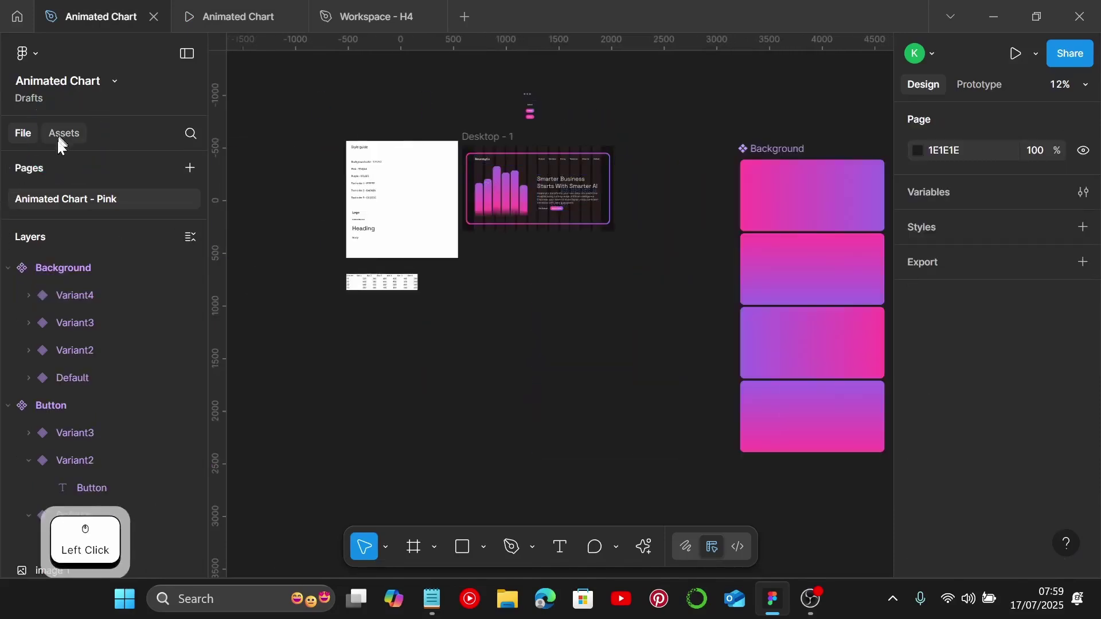
left_click_drag(36, 243, 499, 312)
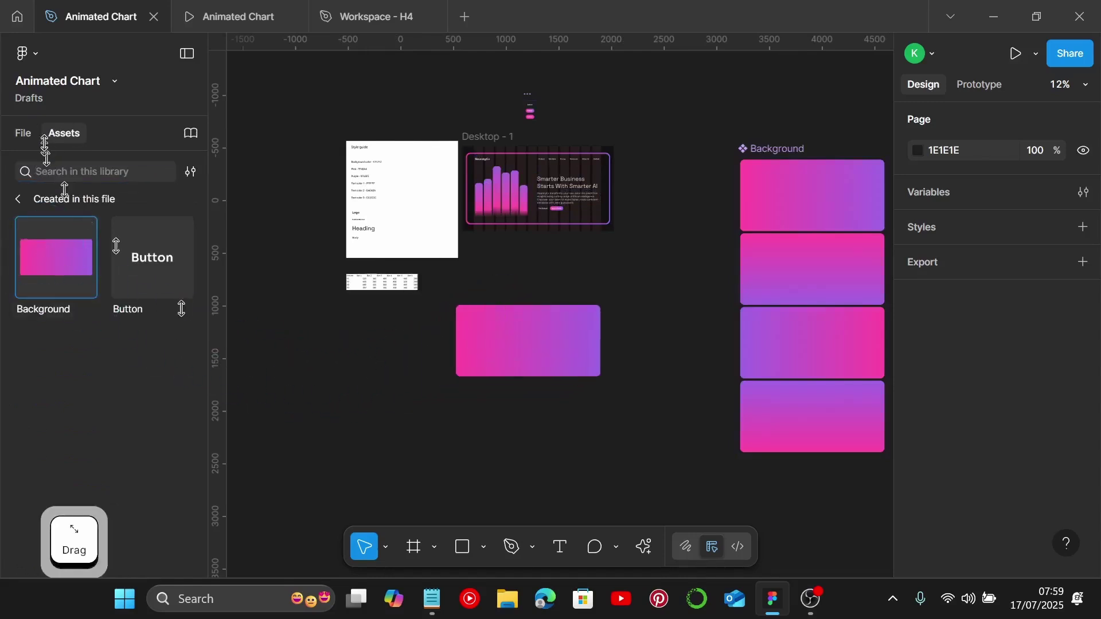
left_click(23, 133)
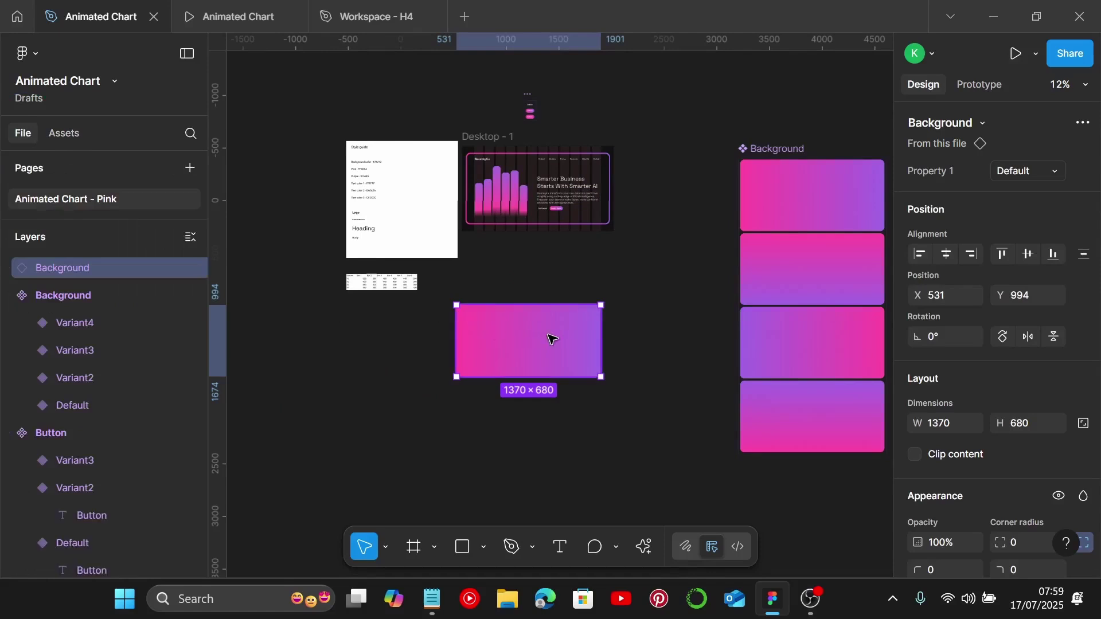
left_click(530, 338)
key("ctrl")
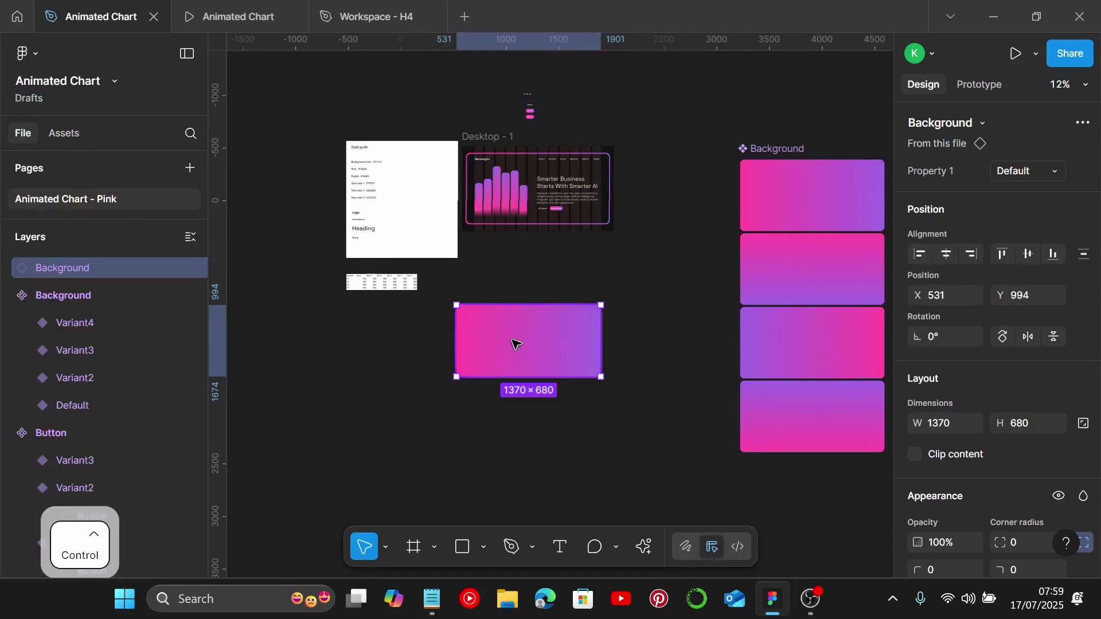
key("ctrl+x")
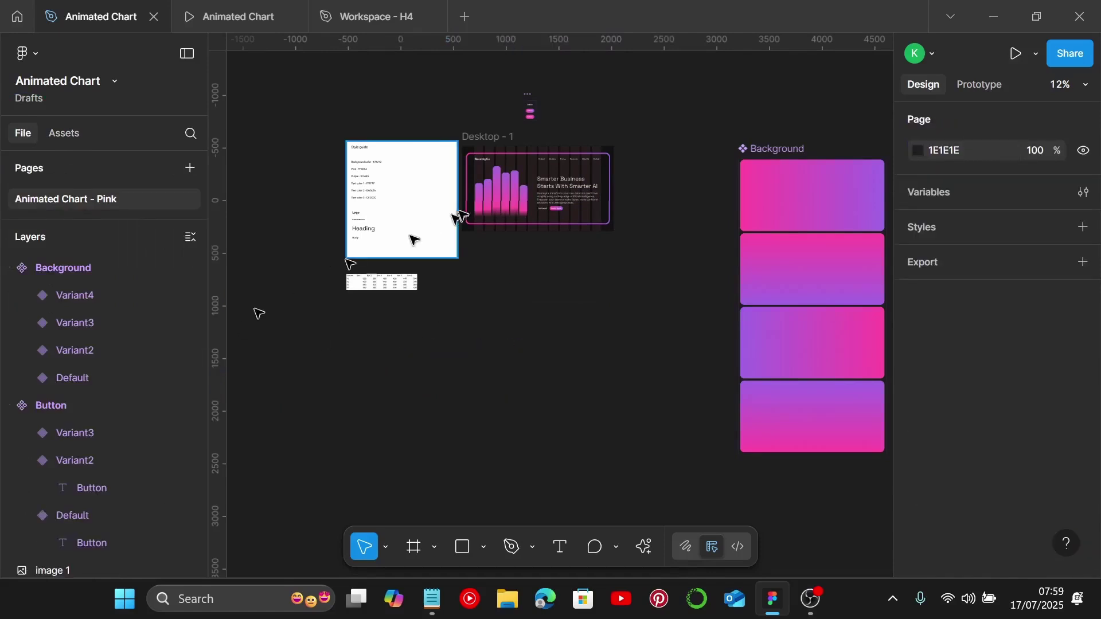
Replace the Background rectangle inside Group 1 of the Desktop - 1 frame with the cut Background component instance
left_click(487, 137)
scroll(99, 398, "down", 5)
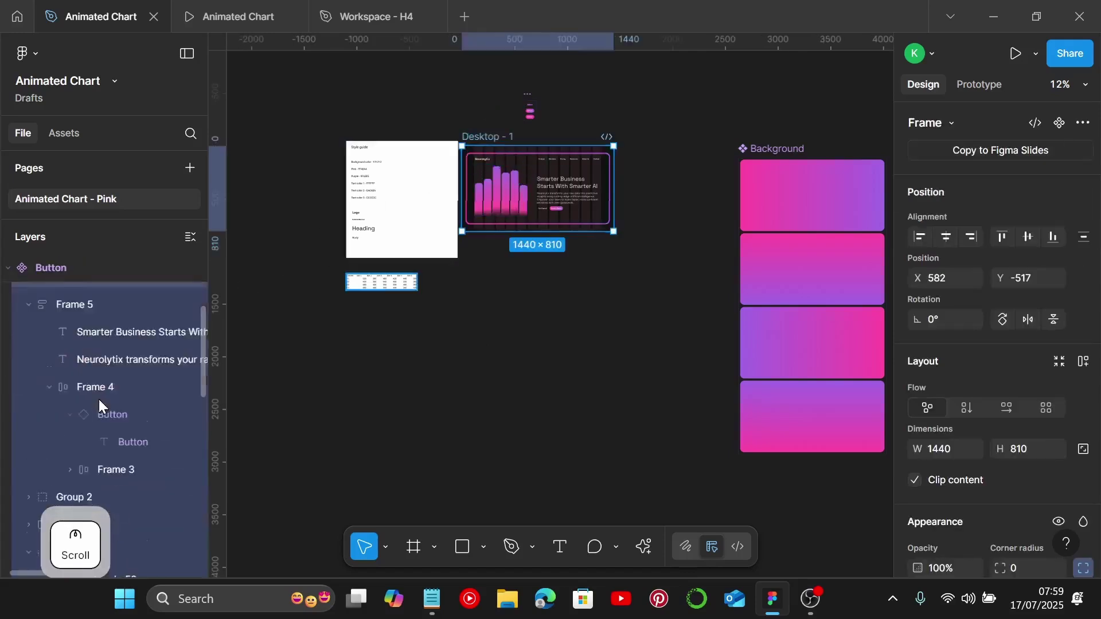
scroll(97, 397, "up", 2)
scroll(98, 397, "down", 5)
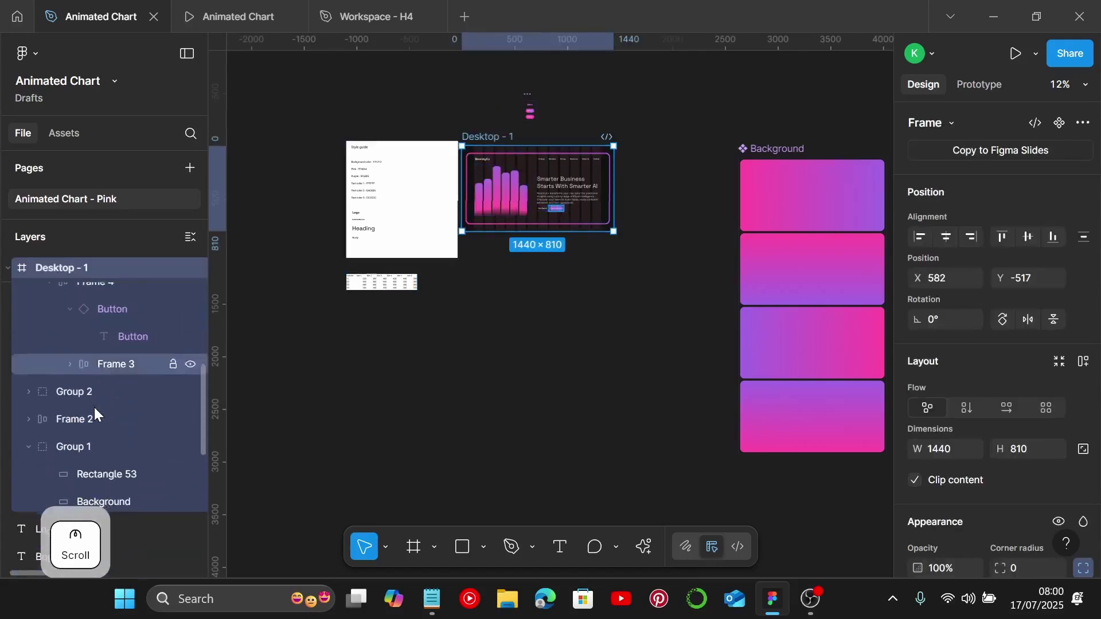
left_click(109, 361)
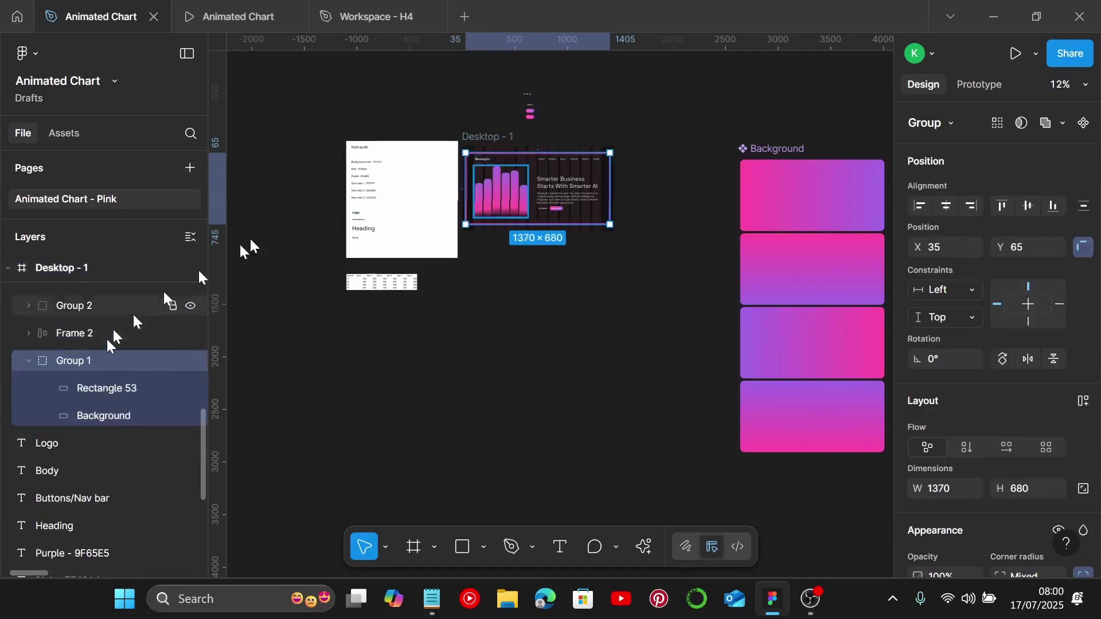
scroll(174, 452, "up", 5, "ctrl")
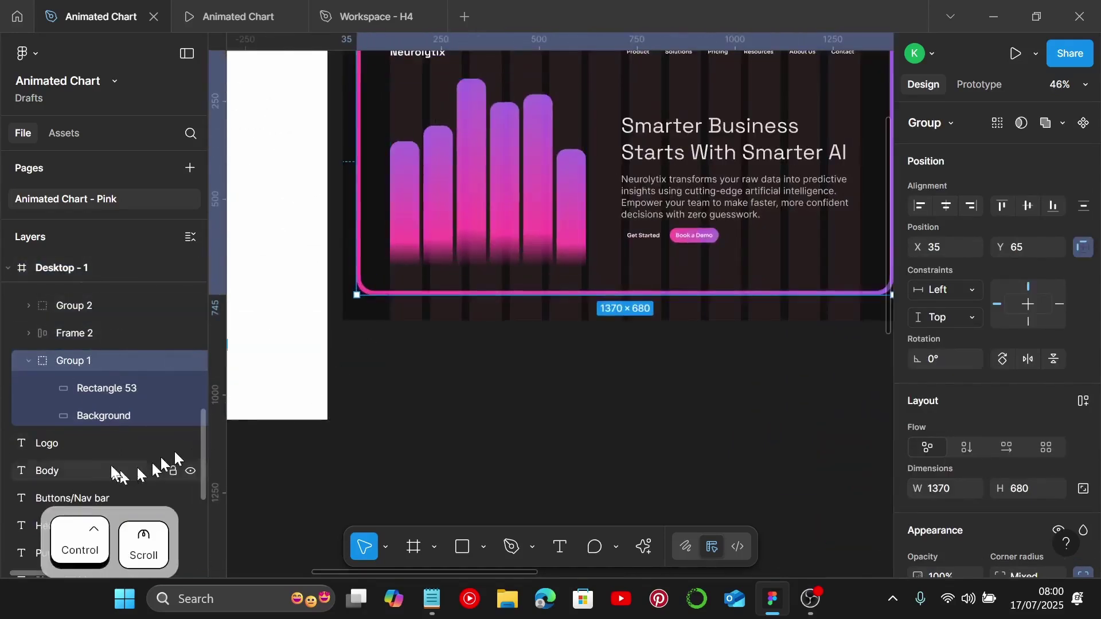
left_click(87, 410)
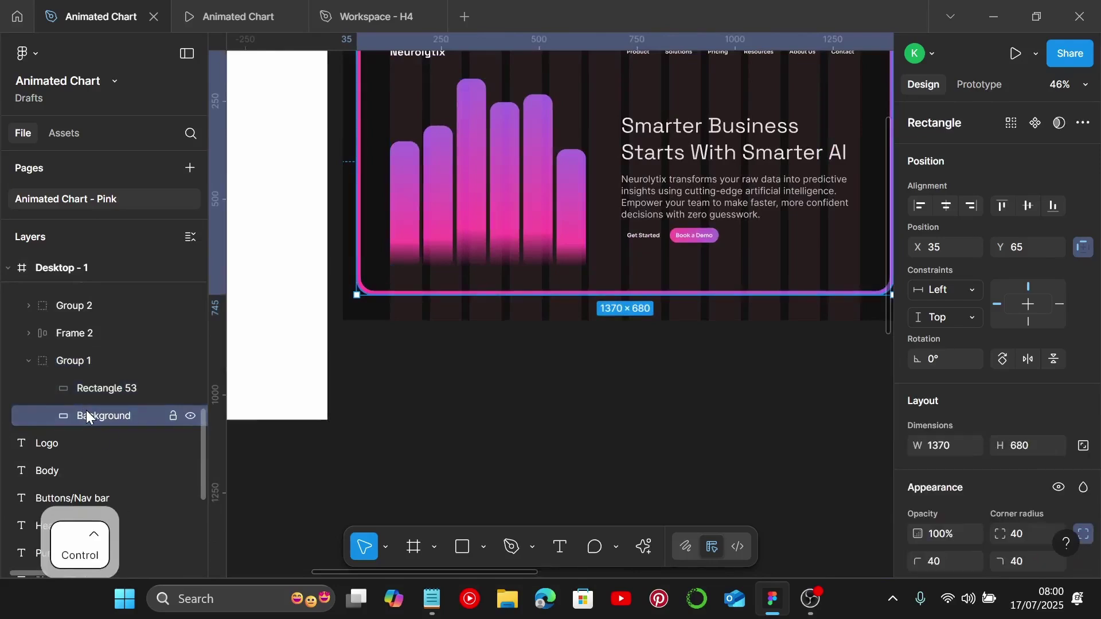
key("ctrl+shift+r")
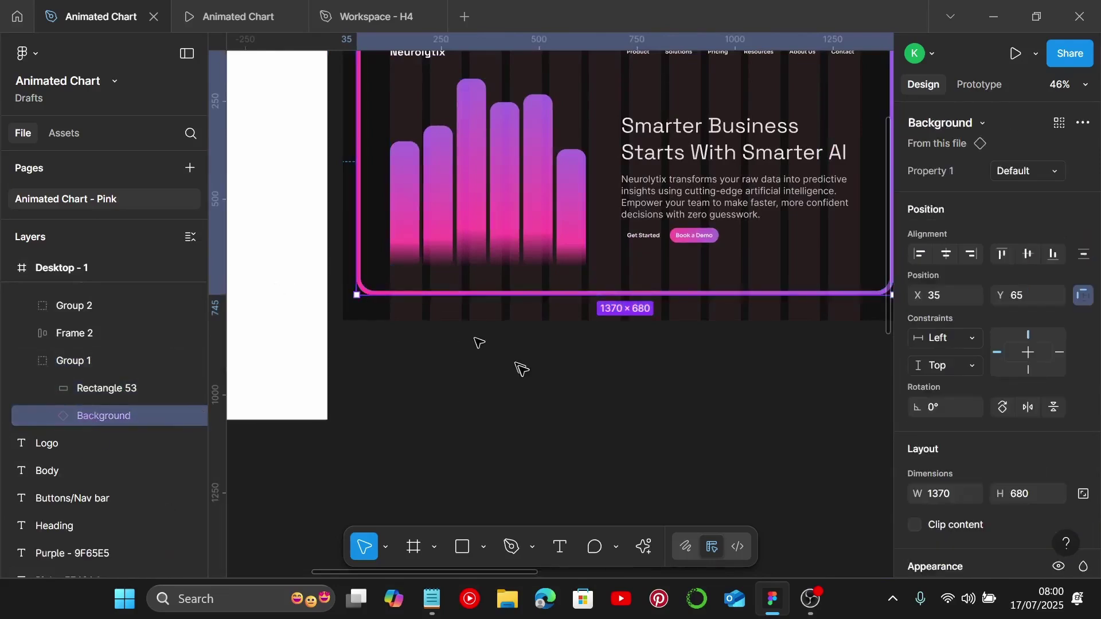
Preview the landing page prototype to check the animated gradient border and the Book a Demo button, and return to the design
scroll(496, 370, "up", 1)
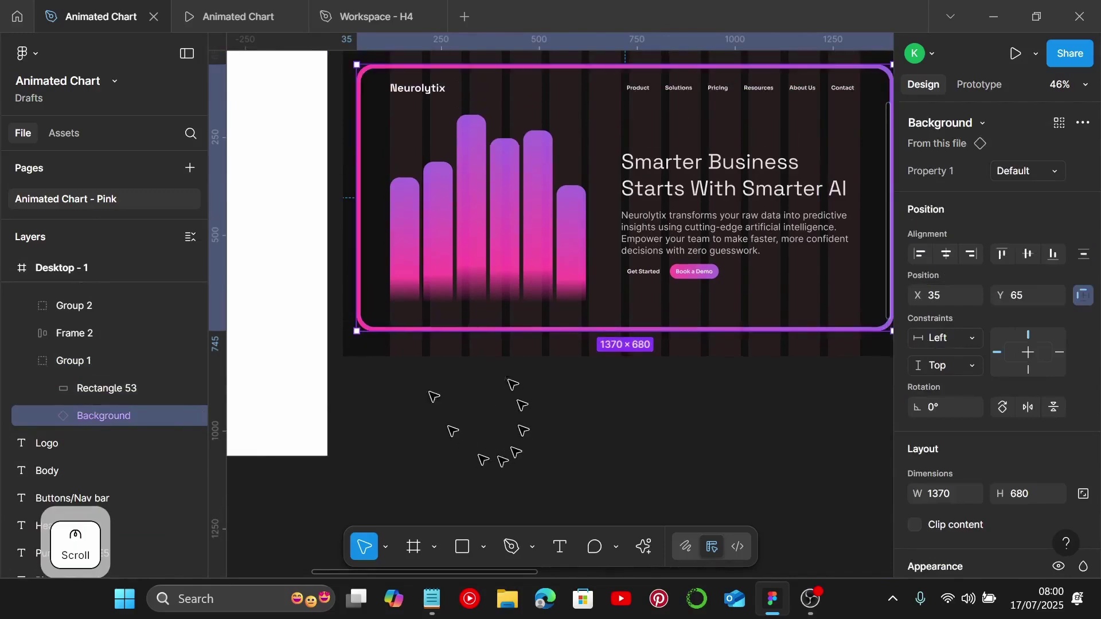
left_click(445, 408)
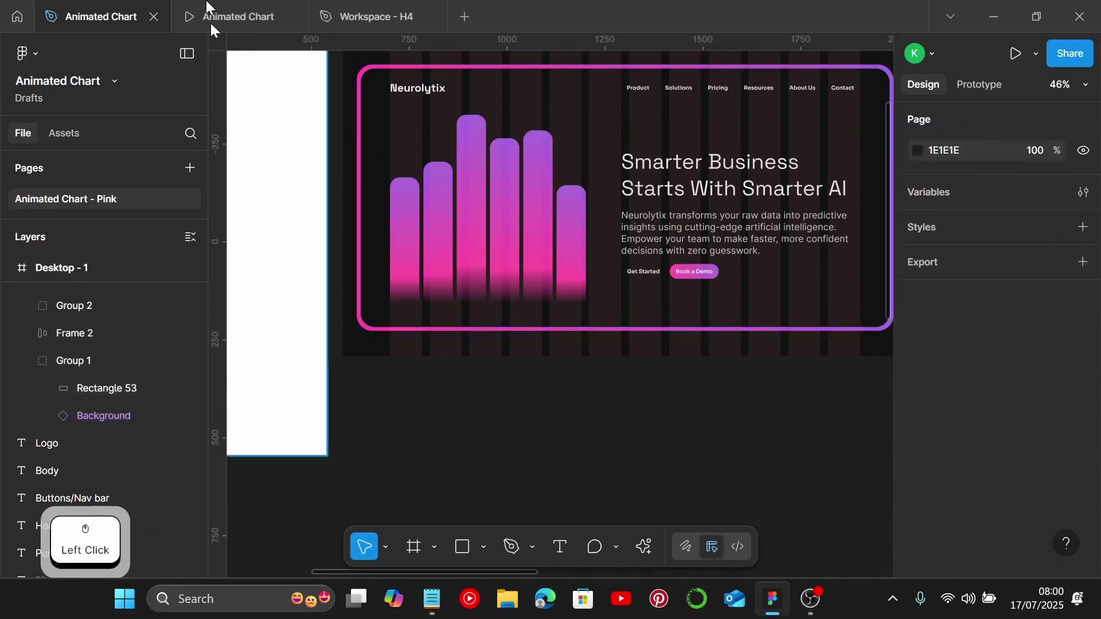
left_click(210, 22)
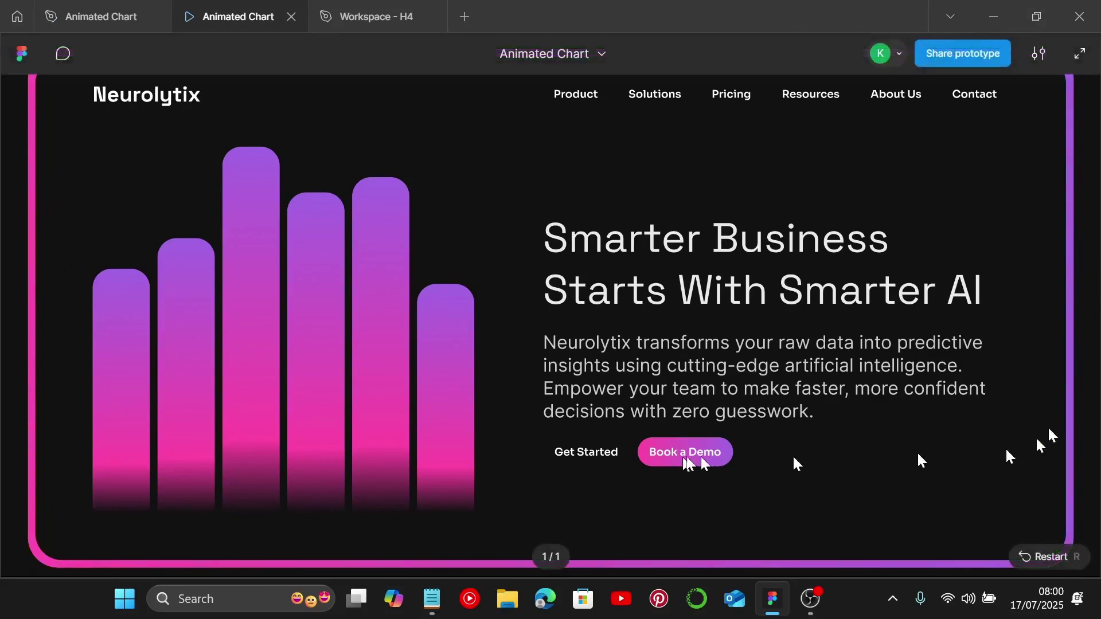
left_click(112, 15)
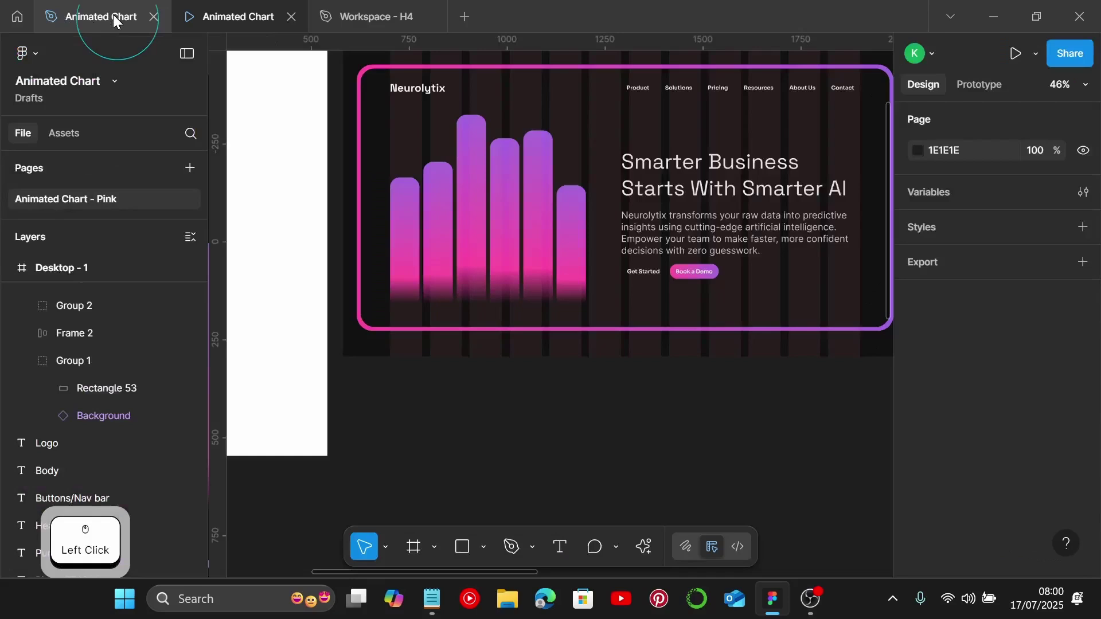
left_click(508, 249)
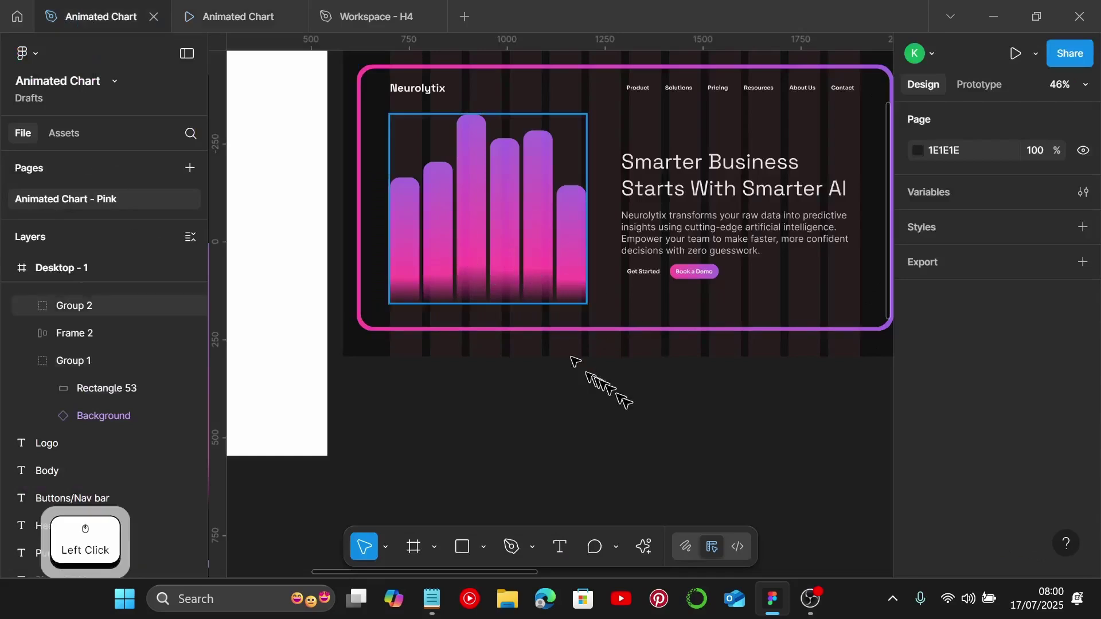
left_click(650, 435)
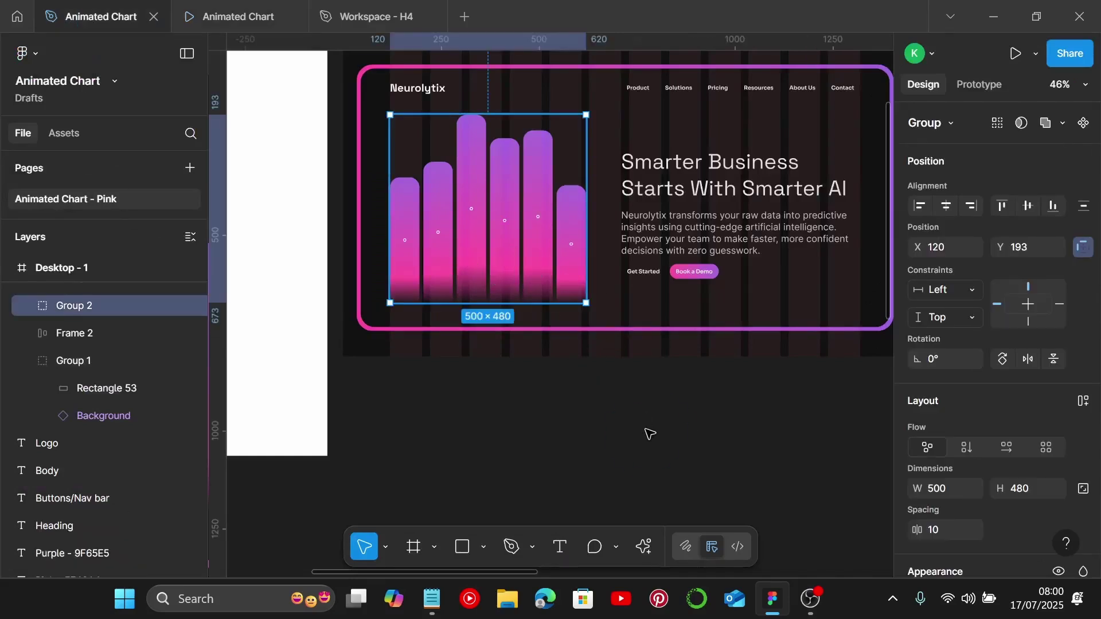
key("alt")
left_click(645, 428)
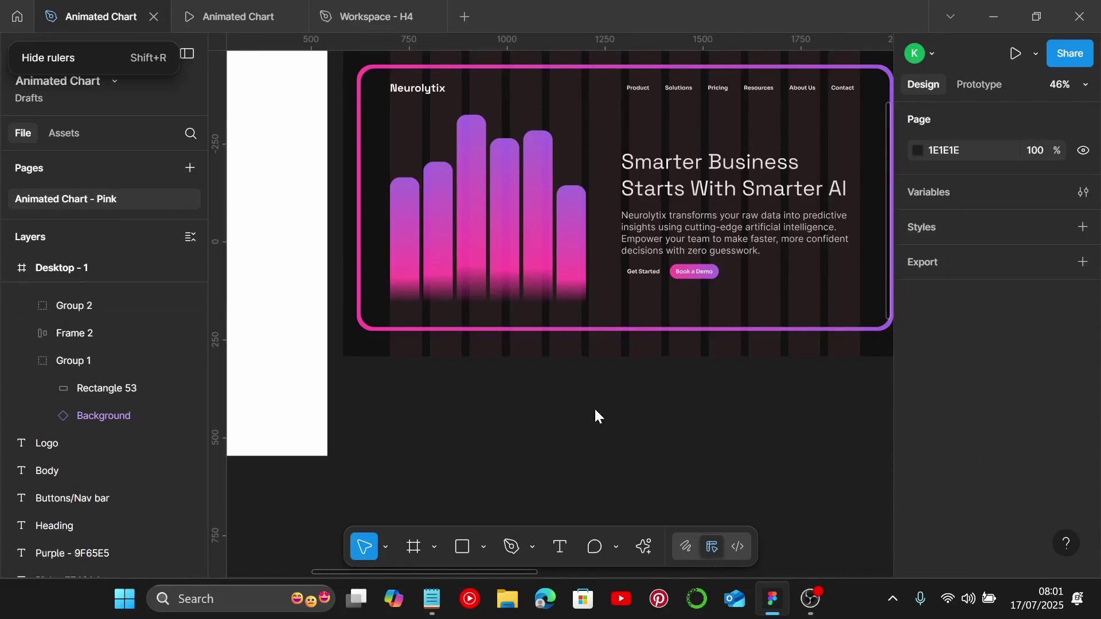
left_click(634, 447)
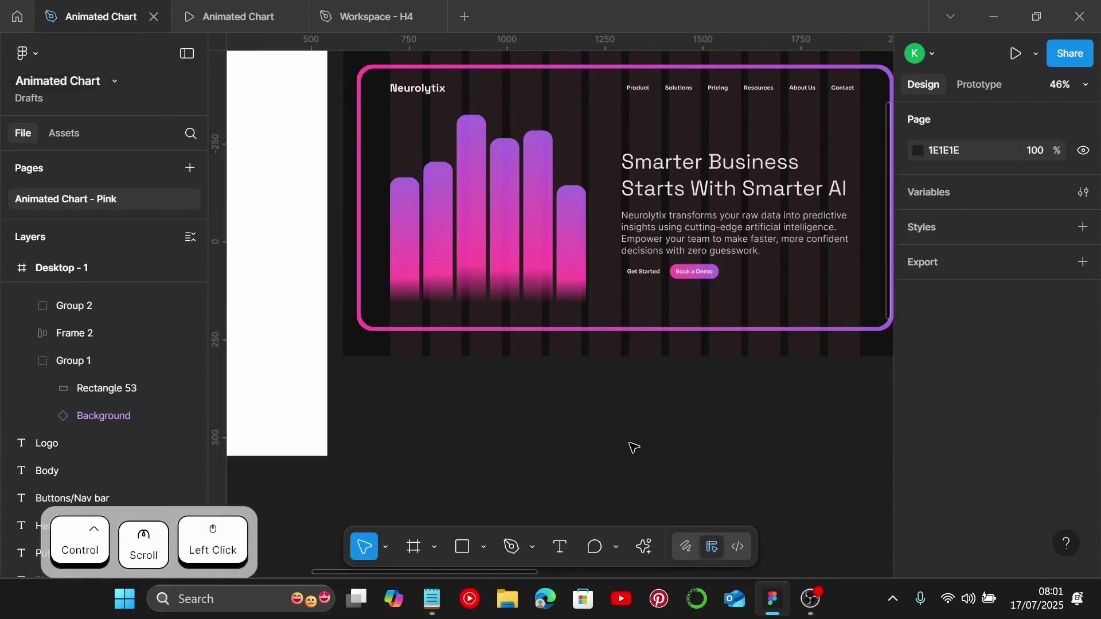
Rename the bar chart's Group 2 layer in the Desktop - 1 frame as Chart
scroll(634, 447, "down", 3)
scroll(632, 439, "down", 3)
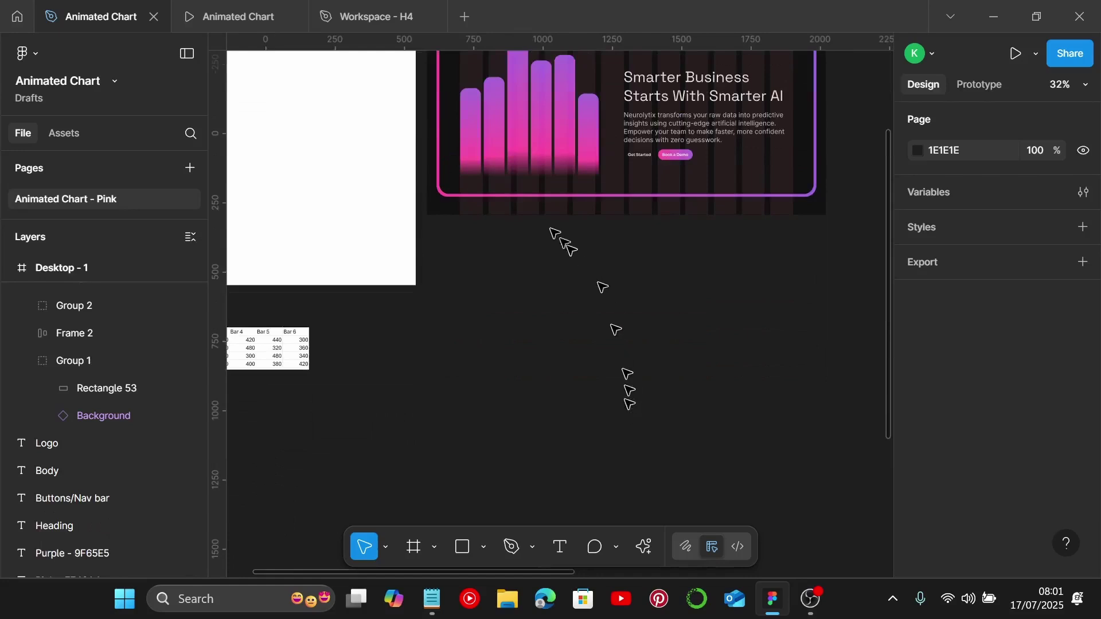
left_click(516, 130)
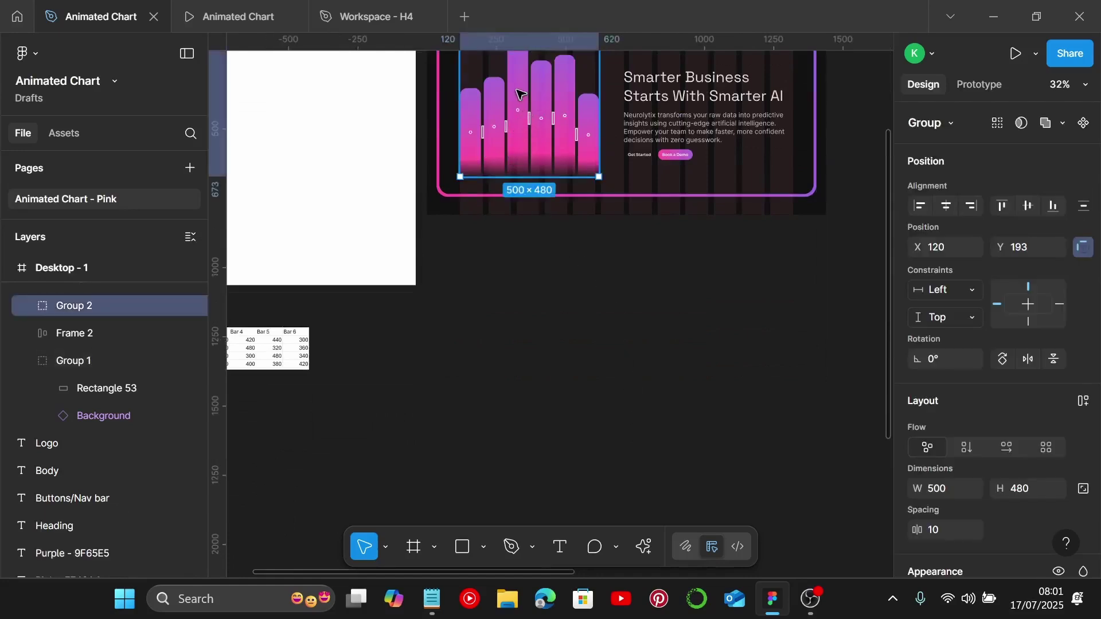
double_click(68, 304)
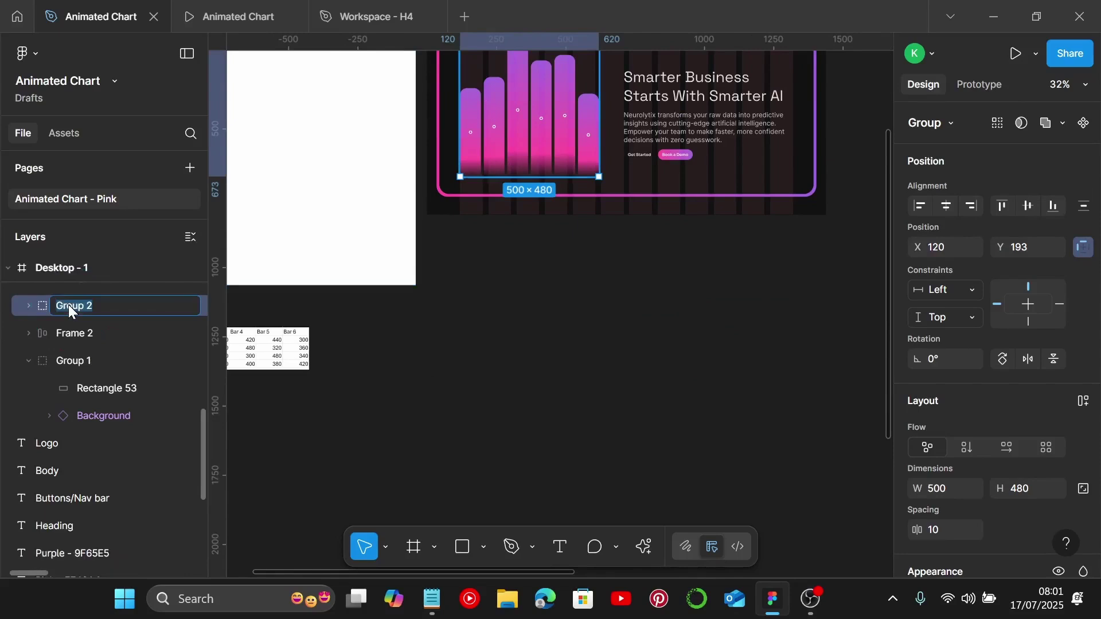
type("Chart")
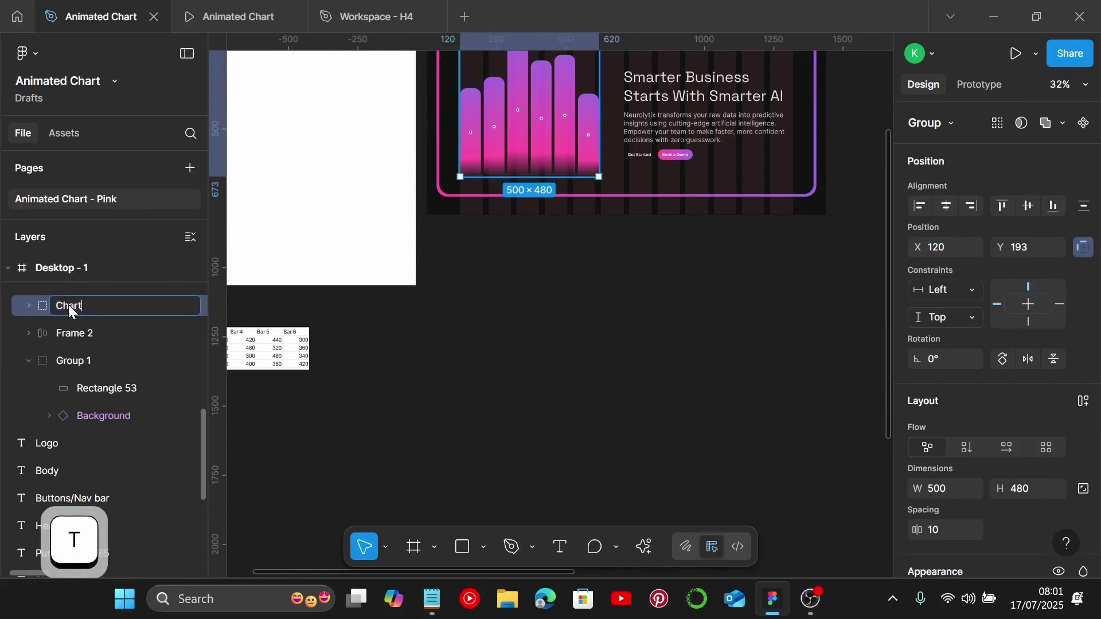
key("Return")
left_click(535, 322)
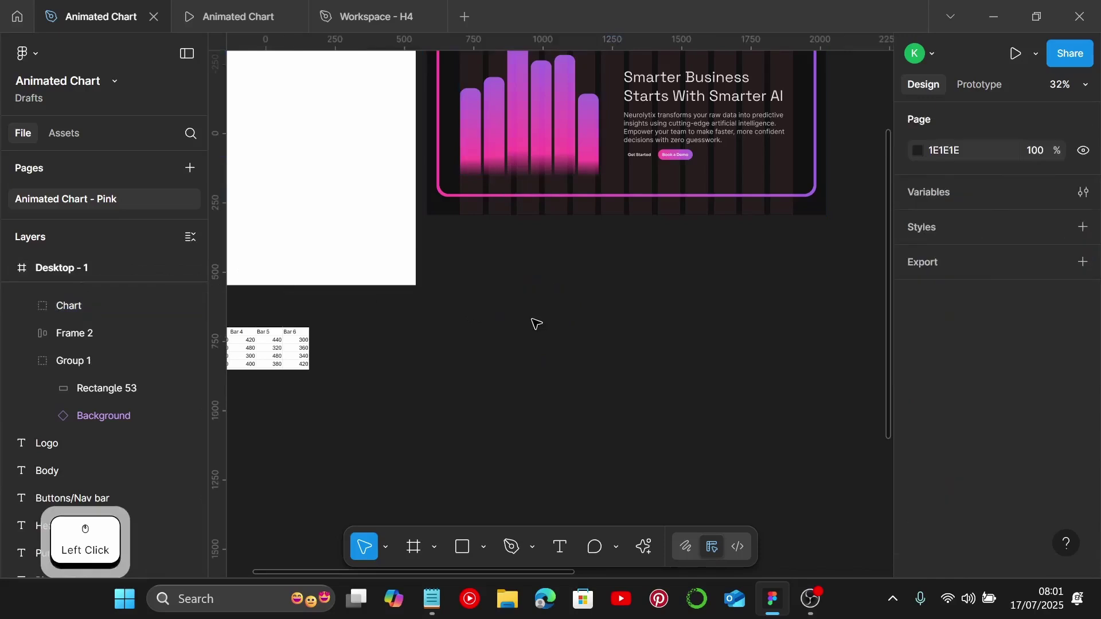
Duplicate the Chart group onto the empty canvas below the Desktop - 1 frame and turn the copy into a component
left_click(524, 128)
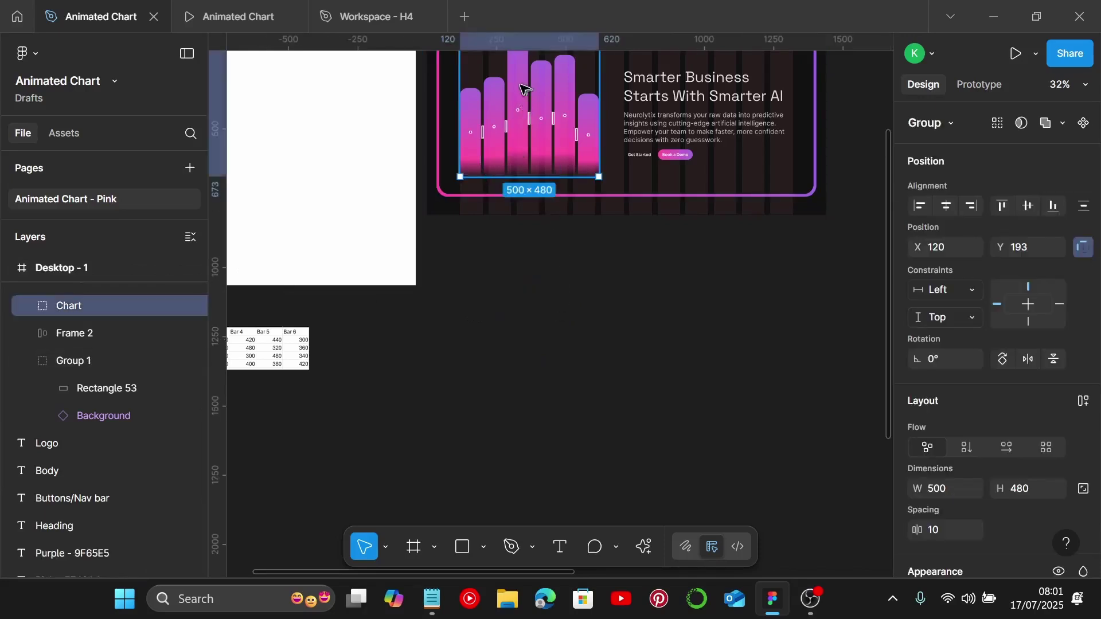
left_click_drag(522, 87, 537, 363, "alt")
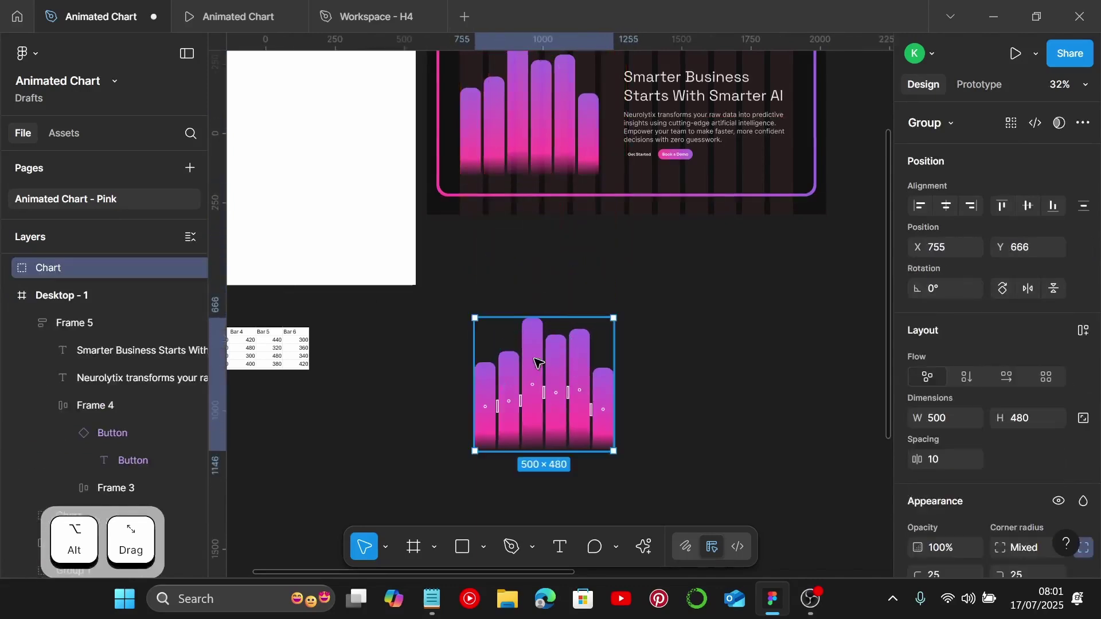
scroll(546, 336, "down", 4)
scroll(531, 229, "up", 3, "ctrl")
scroll(528, 226, "up", 2)
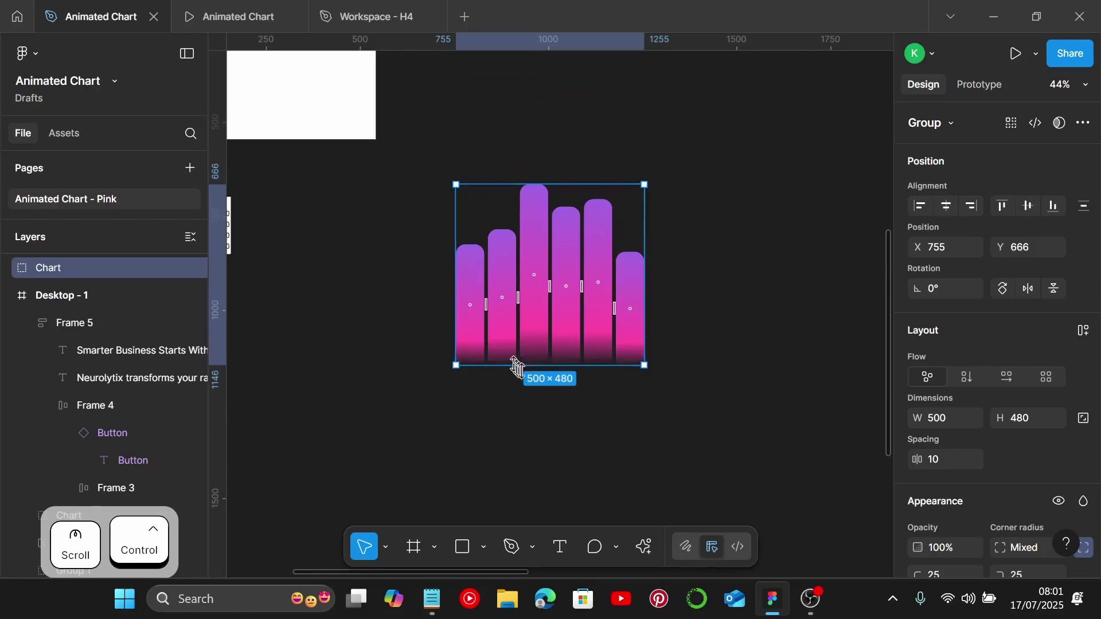
key("ctrl+alt+k")
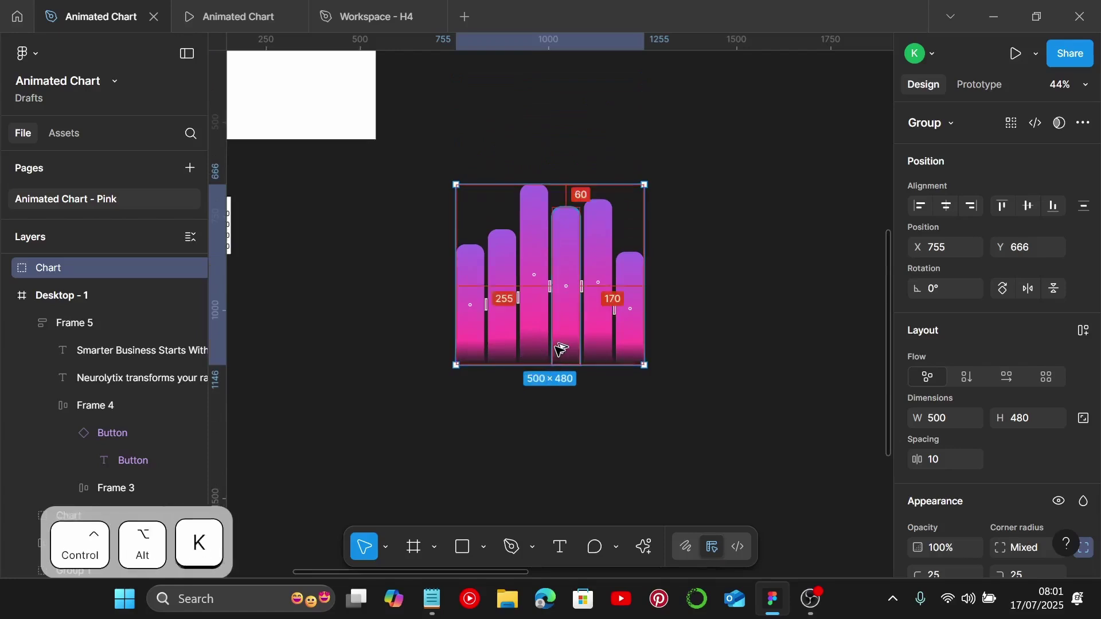
scroll(591, 282, "down", 2)
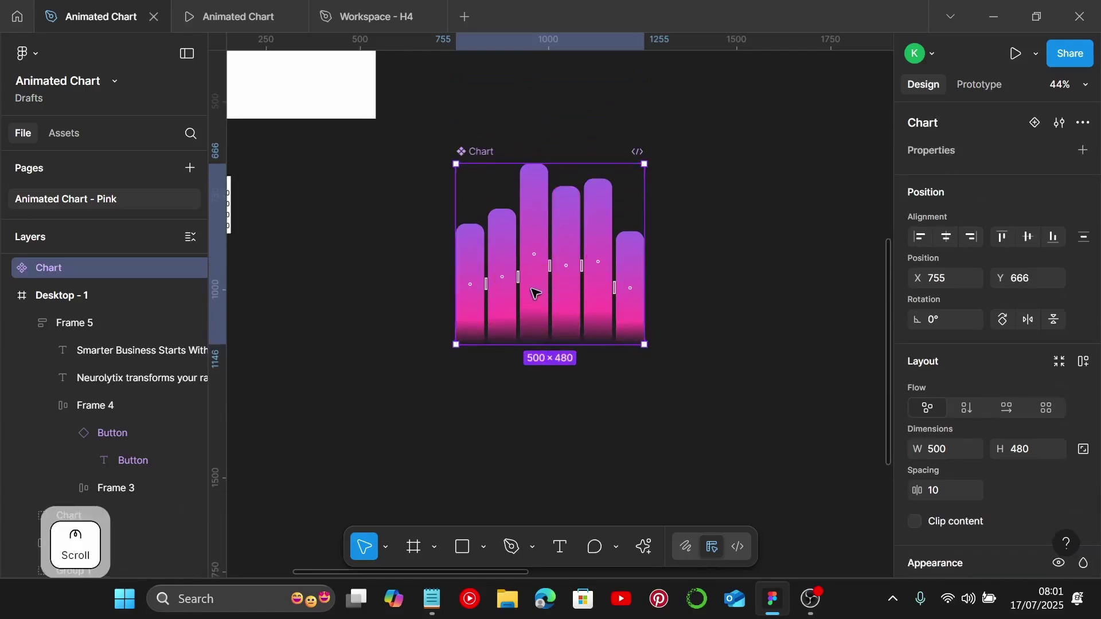
Move the bar-height table image further down the canvas, beside the Chart component
scroll(591, 283, "down", 2)
scroll(517, 281, "left", 3)
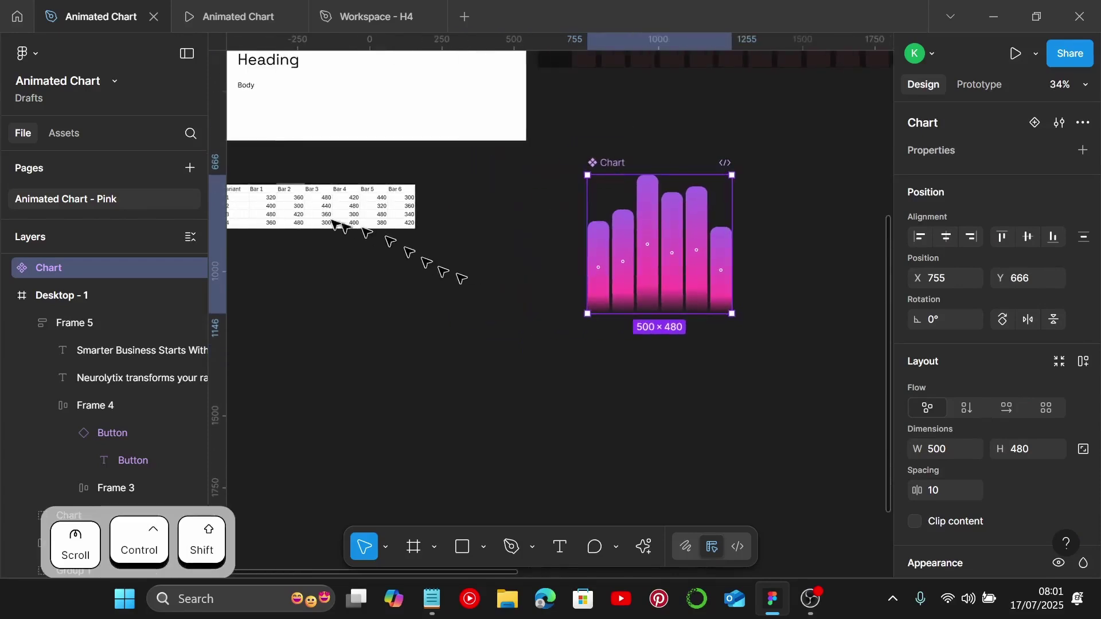
left_click(315, 212)
left_click_drag(379, 283, 429, 343)
scroll(369, 354, "up", 3)
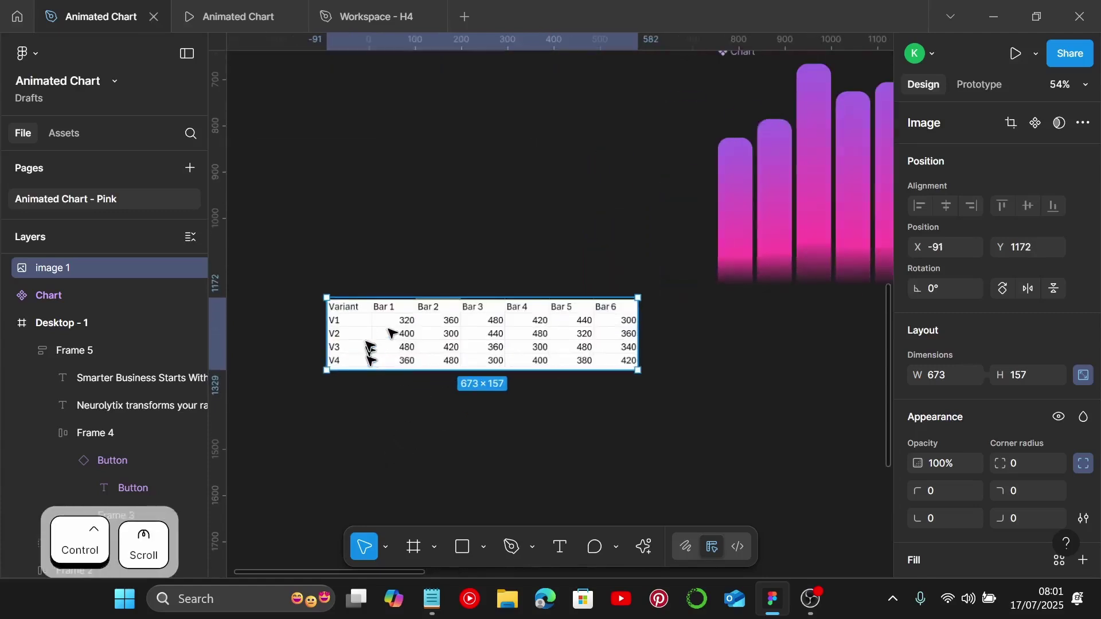
Add a second variant to the Chart component
left_click(766, 238)
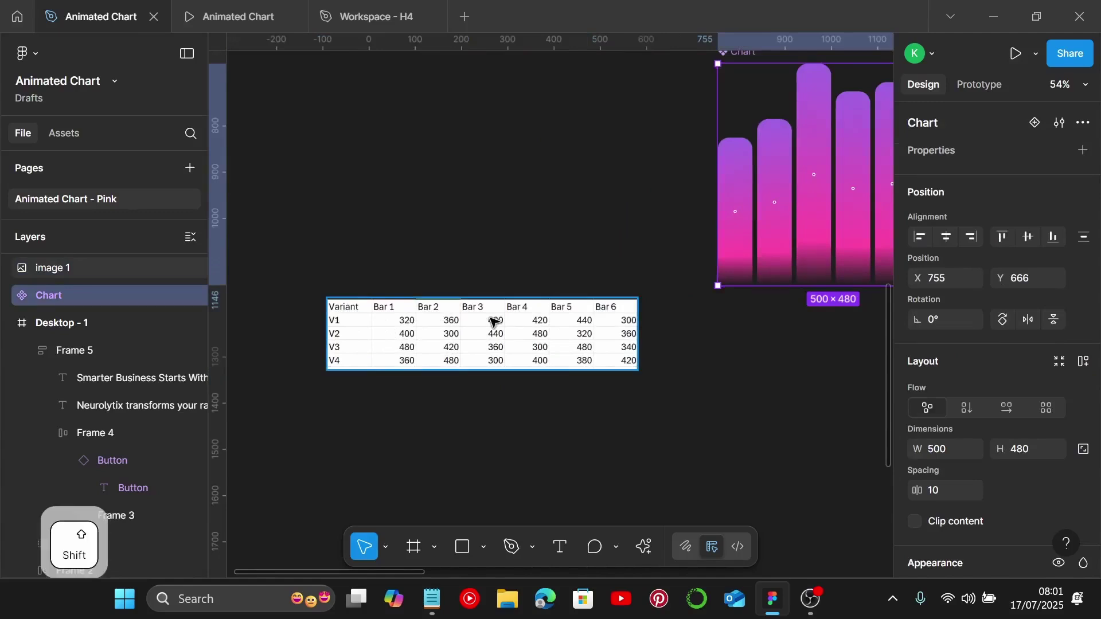
scroll(493, 322, "down", 2)
scroll(495, 317, "right", 2)
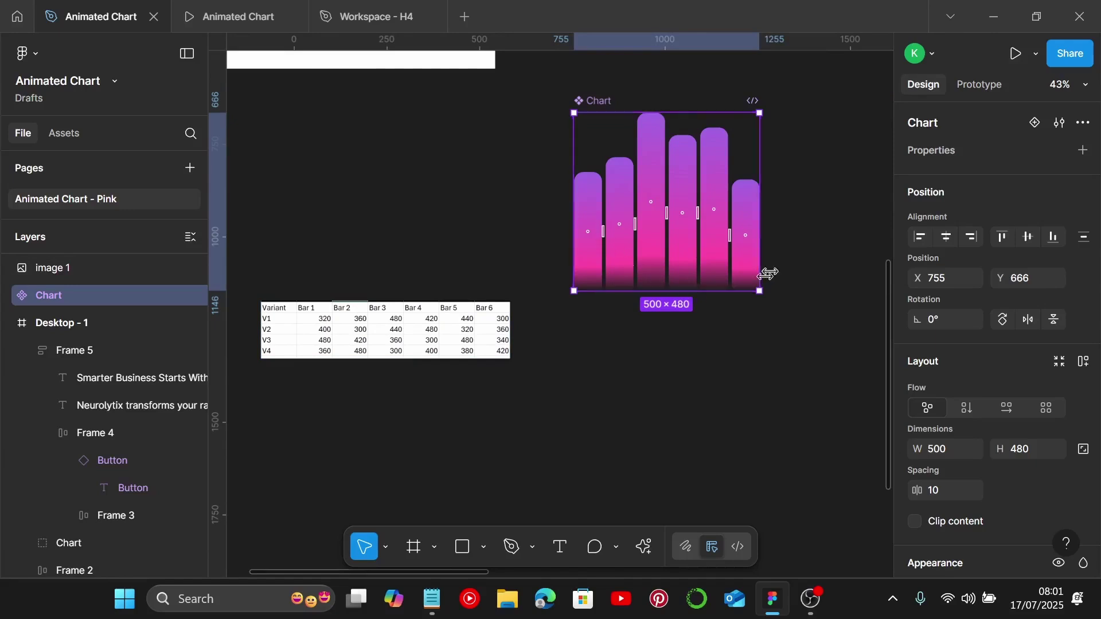
left_click(1036, 123)
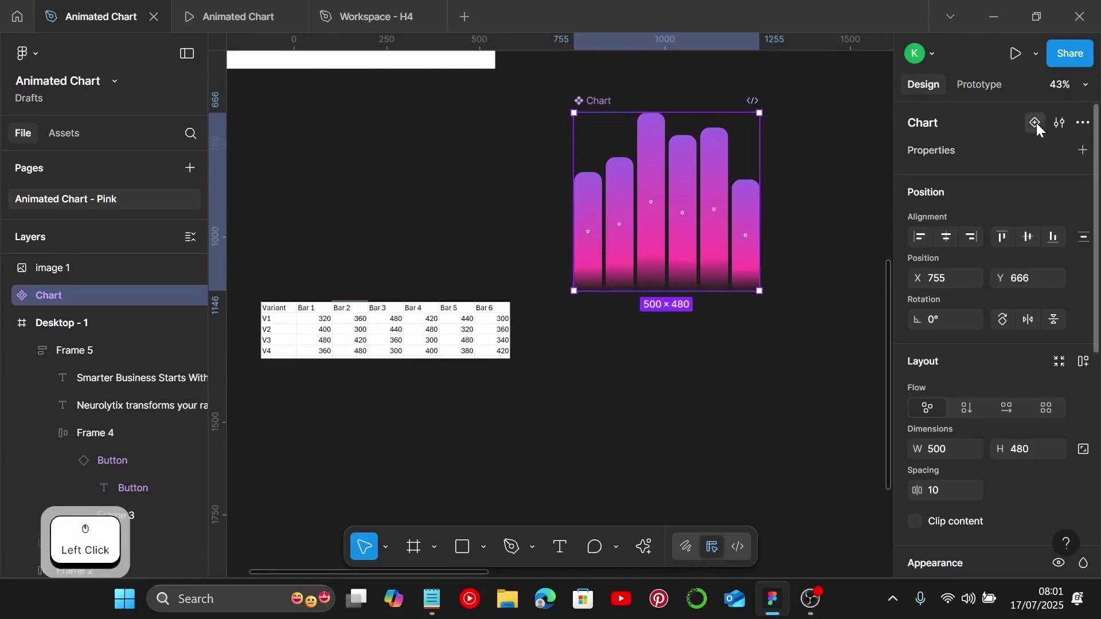
scroll(863, 238, "down", 4)
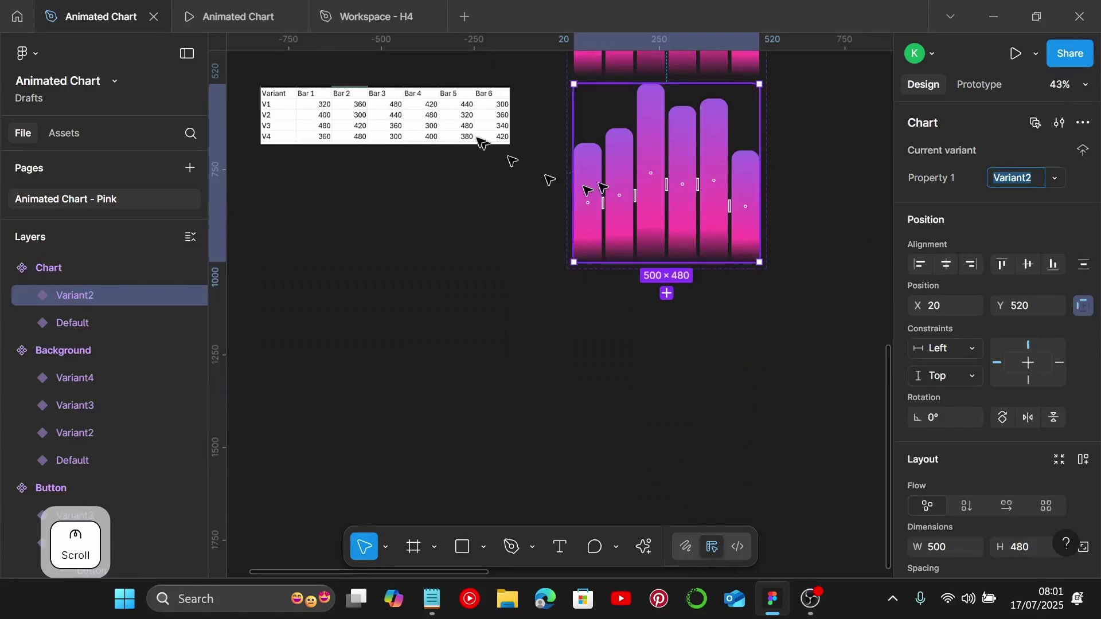
Place the bar-height table image directly beneath the Chart component's second variant
left_click(445, 120)
left_click_drag(433, 118, 436, 178)
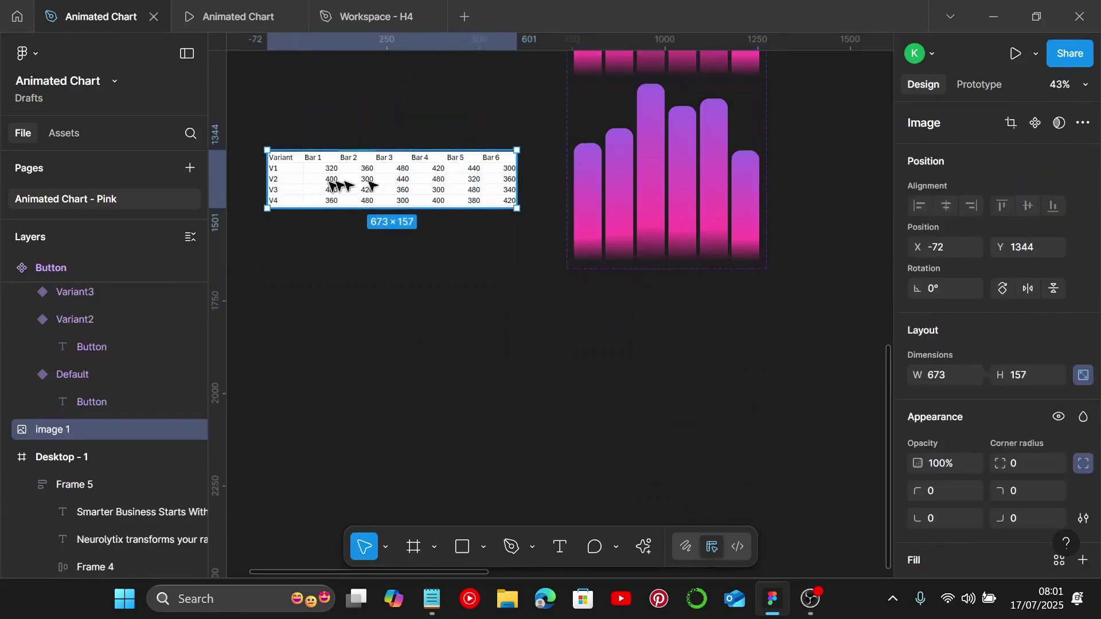
left_click(592, 166)
left_click(591, 165)
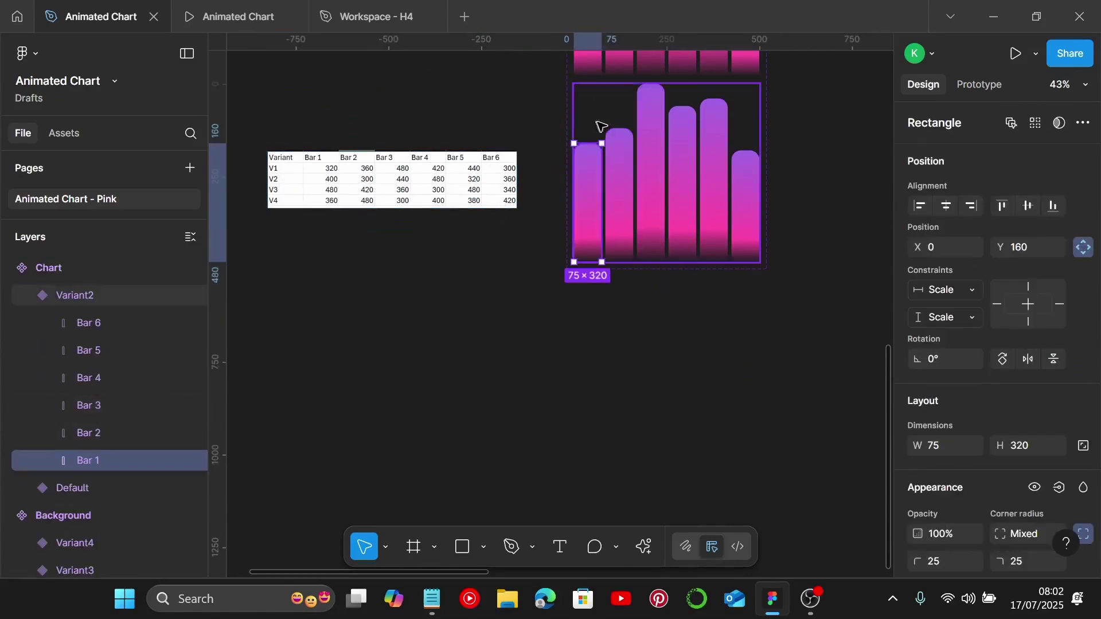
scroll(608, 143, "up", 3)
left_click(352, 202)
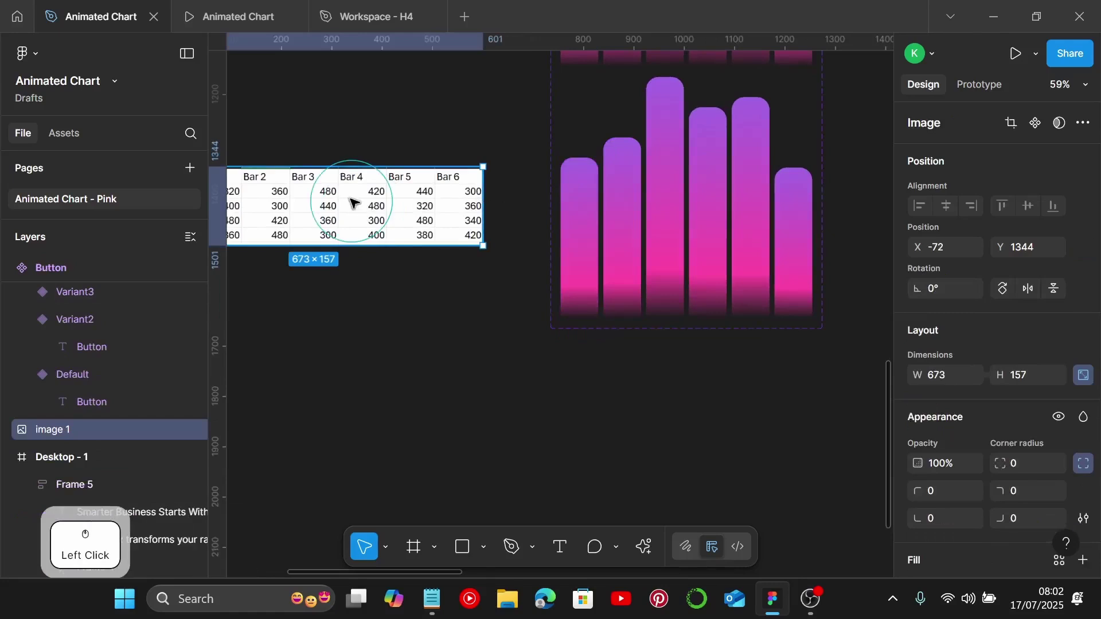
left_click_drag(353, 202, 386, 236)
left_click_drag(564, 425, 745, 391)
scroll(685, 295, "up", 1)
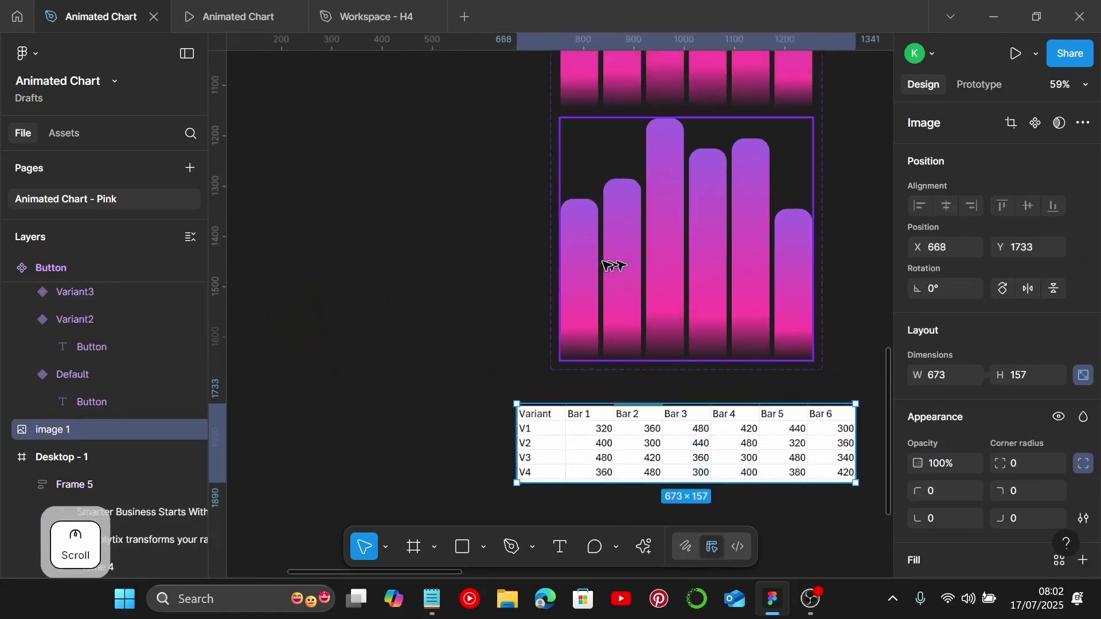
In the Chart component's Variant2, resize Bar 1 to a height of 400 and Bar 2 to 300, keeping their bases fixed
scroll(600, 274, "up", 1)
left_click(576, 240)
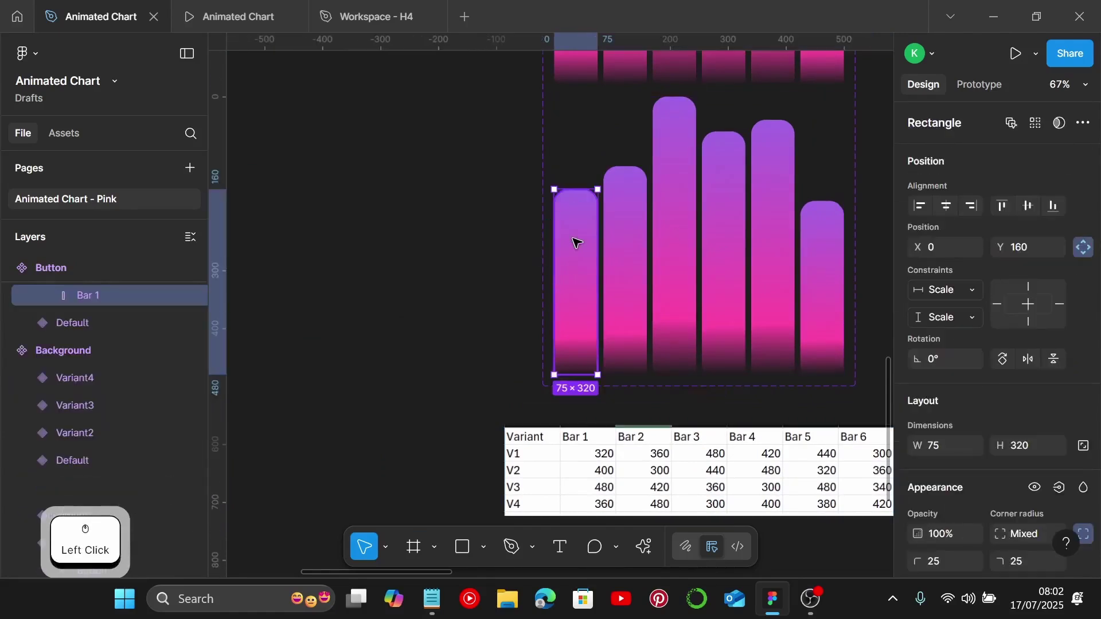
scroll(574, 333, "right", 3)
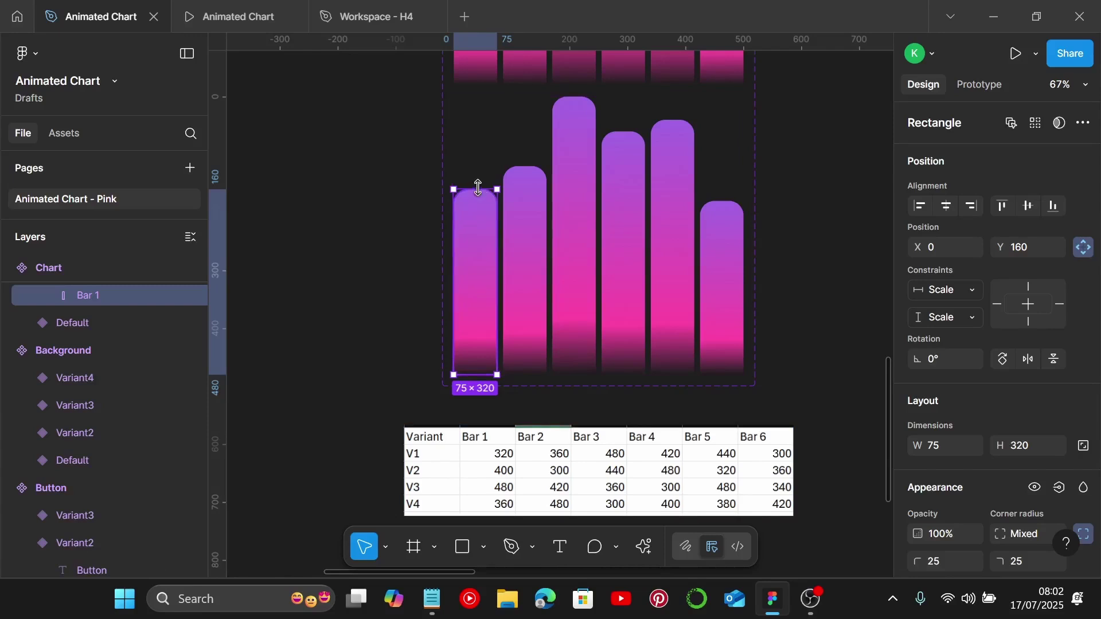
mouse_move(478, 187)
left_mouse_down()
mouse_move(477, 156)
mouse_move(479, 166)
left_mouse_up()
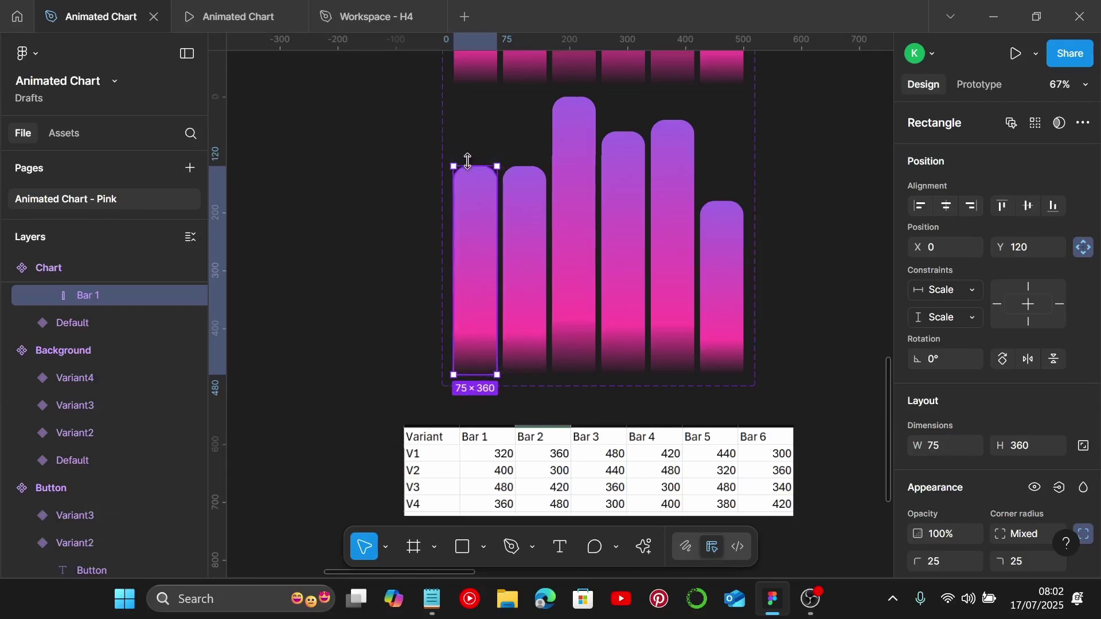
left_click_drag(473, 168, 475, 148)
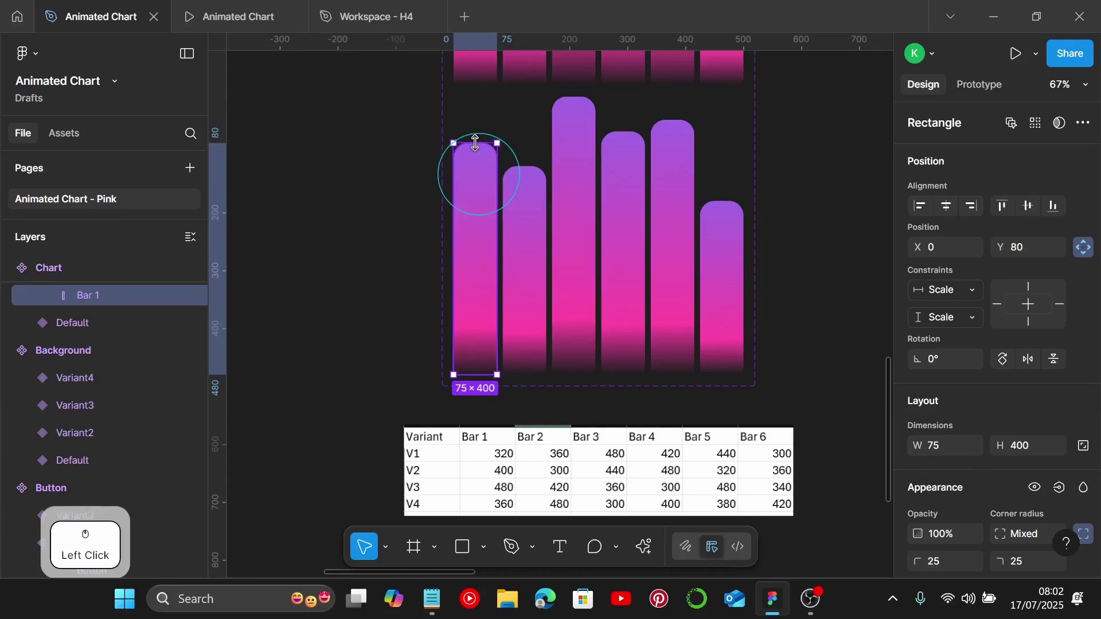
left_click(519, 187)
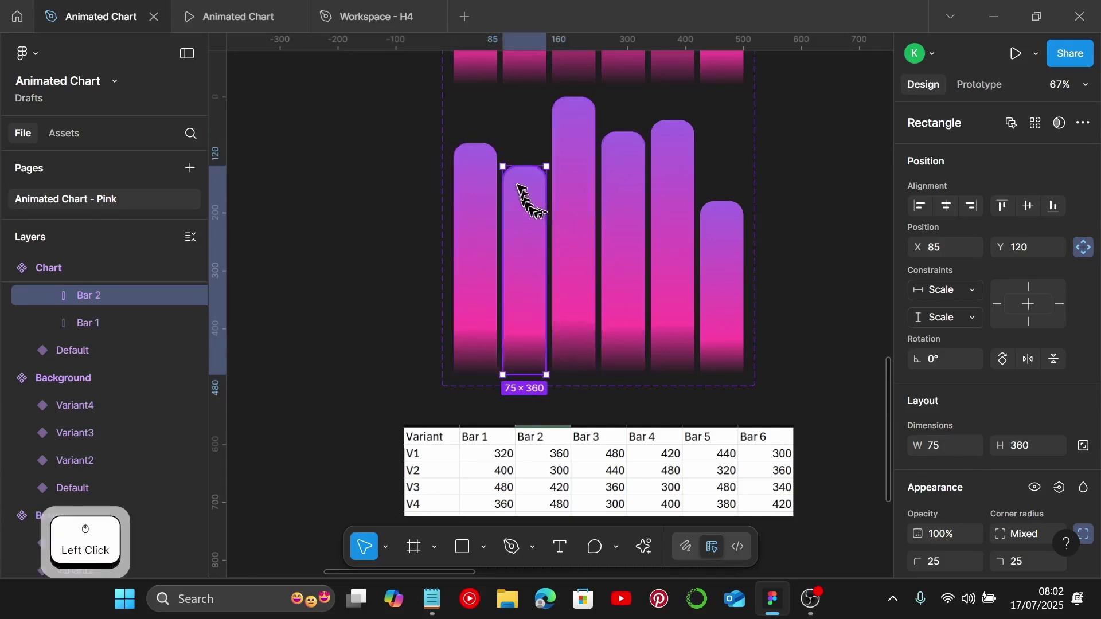
left_click_drag(521, 171, 527, 195)
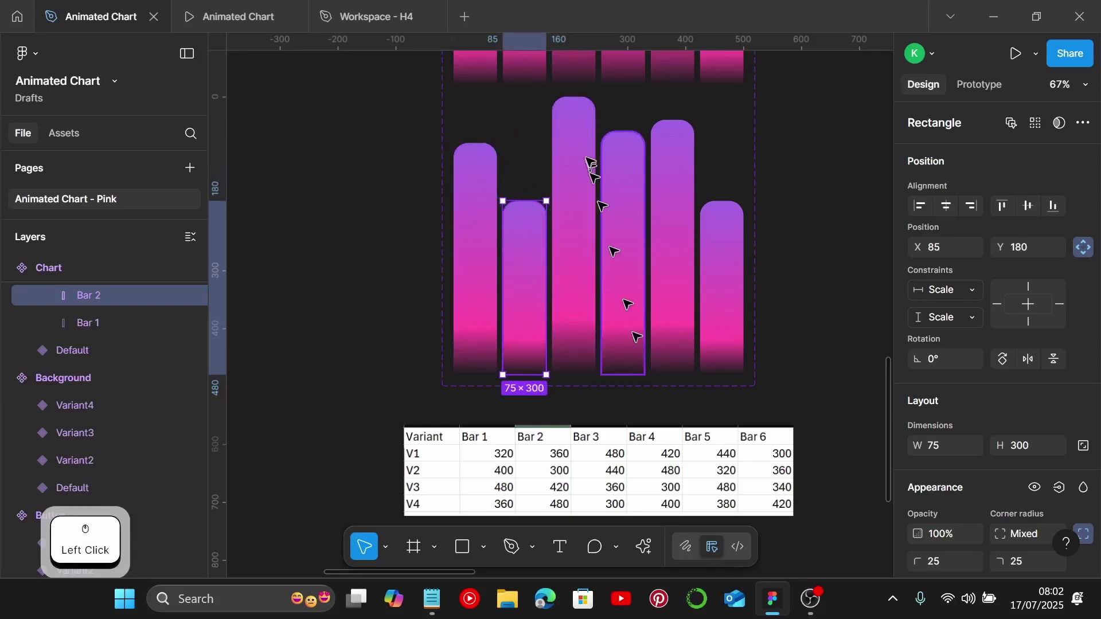
In Variant2, resize Bar 3 to a height of 440 and Bar 4 to 480 from their upper edges
left_click(578, 131)
mouse_move(573, 101)
left_mouse_down()
mouse_move(573, 153)
mouse_move(571, 122)
left_mouse_up()
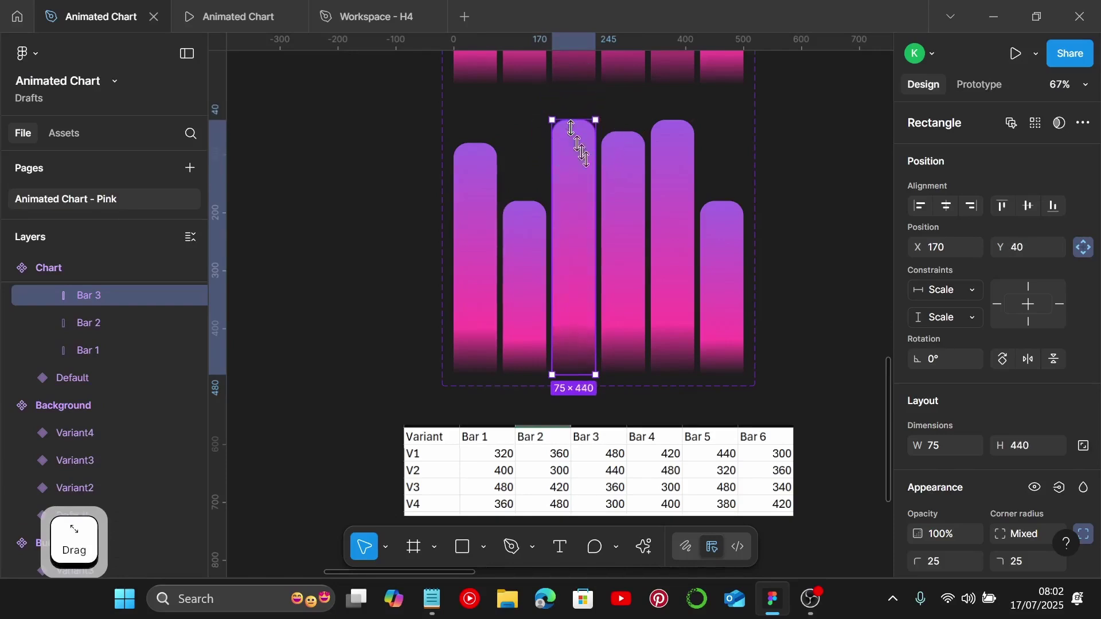
left_click(634, 217)
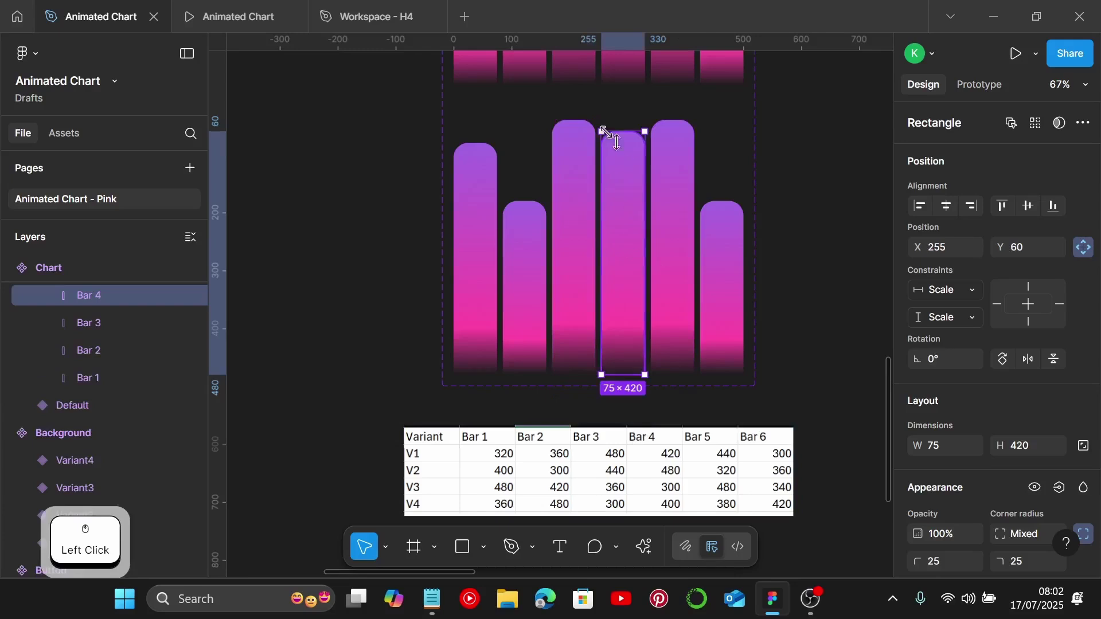
left_click_drag(614, 134, 618, 96)
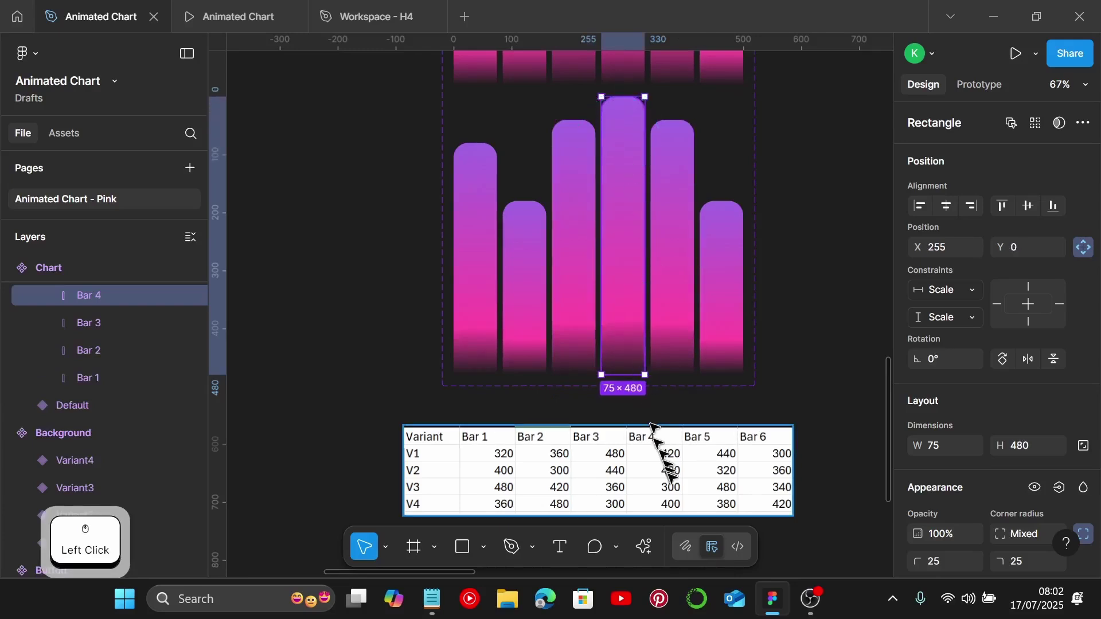
In Variant2, resize Bar 5 to a height of 320 and Bar 6 to 360 from their upper edges
left_click(659, 153)
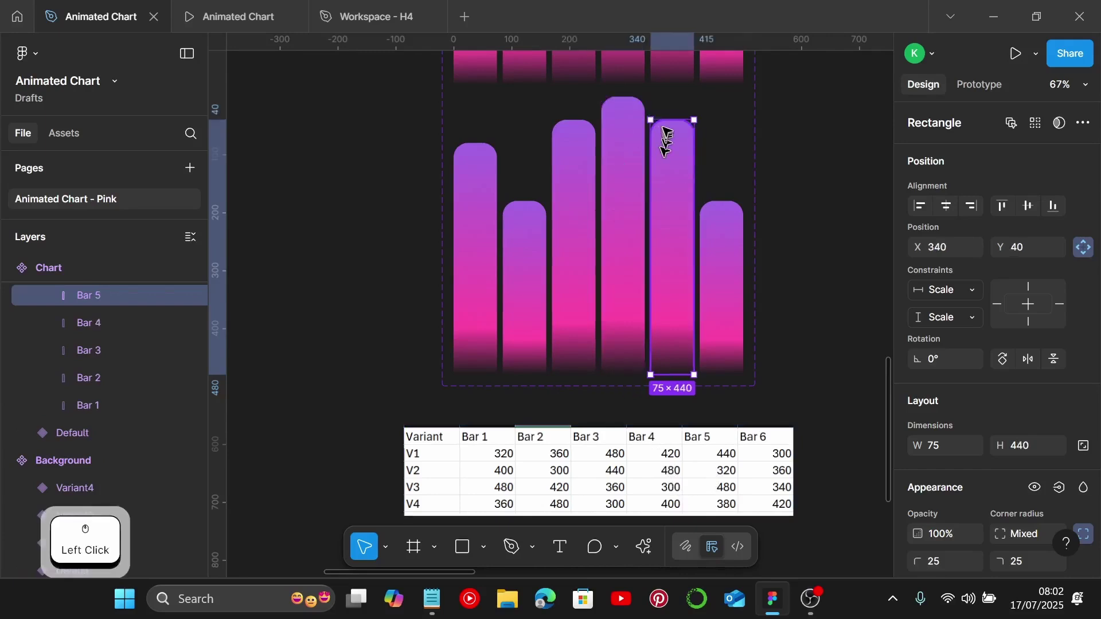
left_click_drag(667, 131, 675, 185)
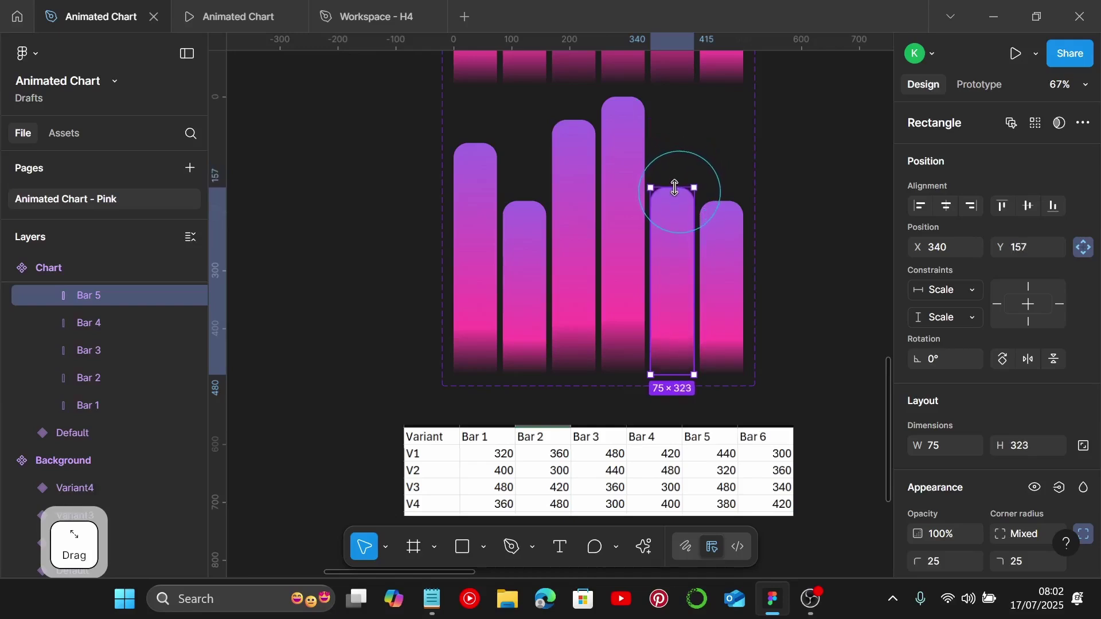
left_click_drag(674, 190, 722, 175)
left_click(723, 258)
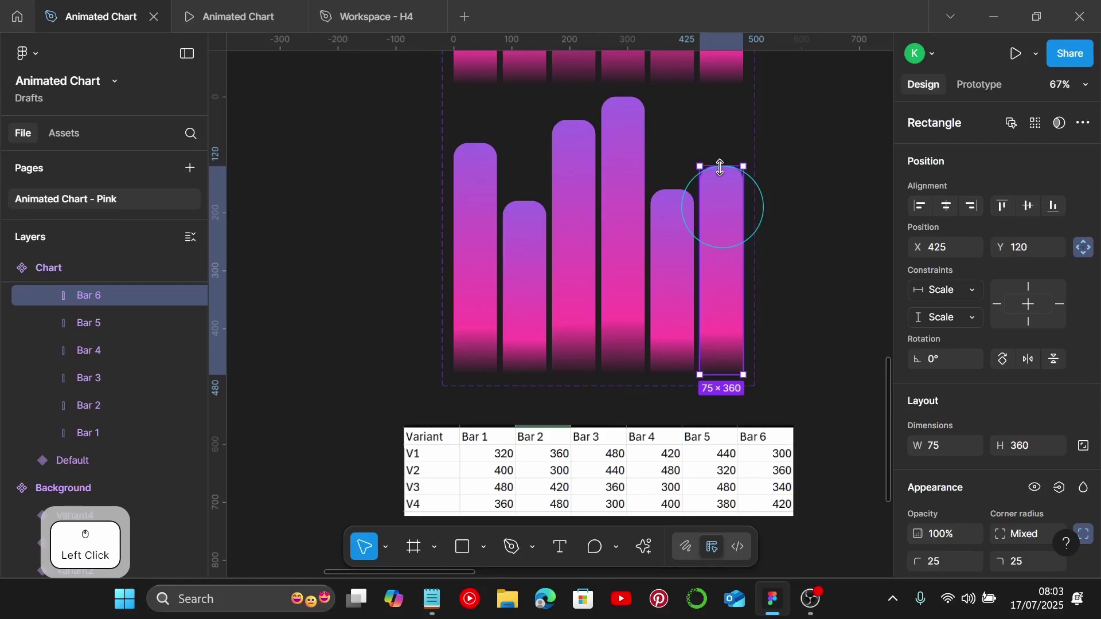
left_click_drag(721, 165, 725, 174)
scroll(720, 166, "up", 10)
scroll(724, 177, "down", 5)
scroll(723, 185, "down", 8)
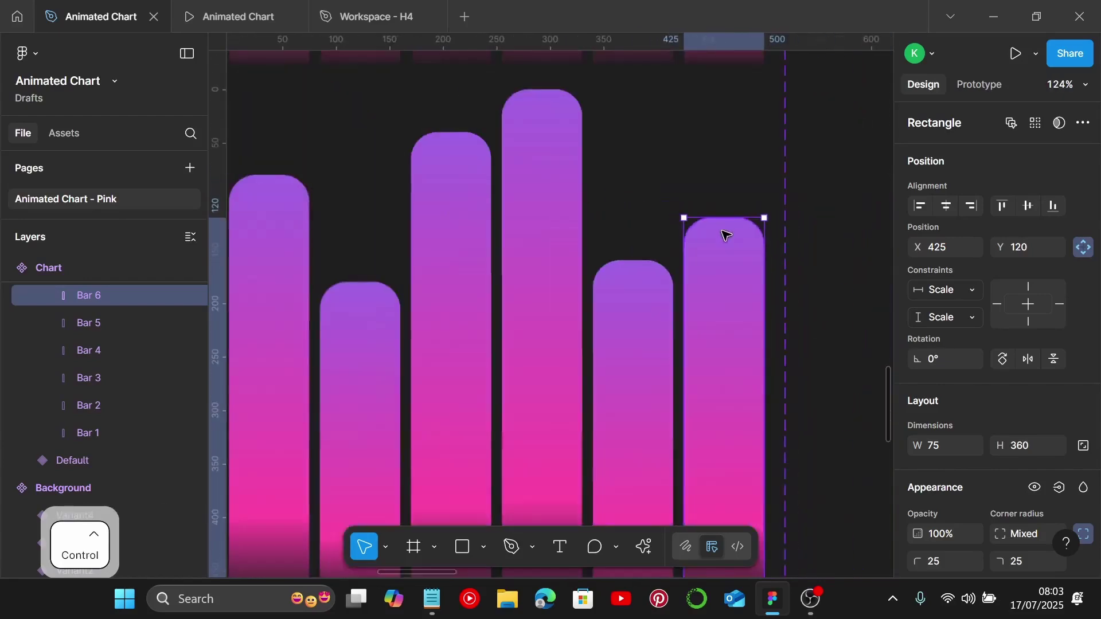
scroll(795, 298, "down", 2)
left_click(802, 301)
scroll(746, 318, "down", 1)
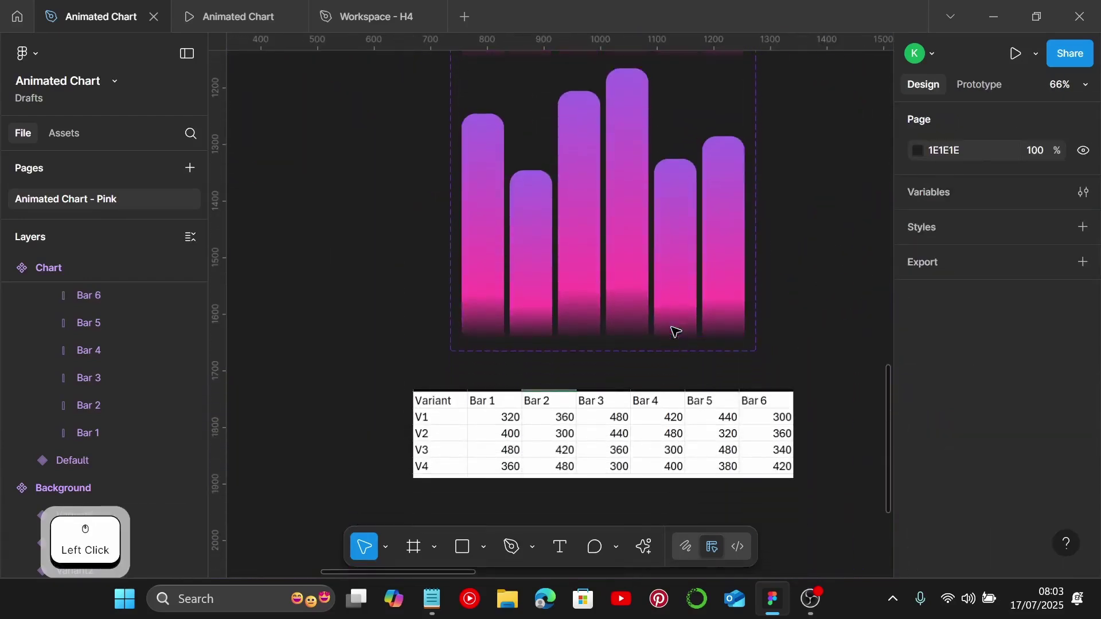
Move the bar-height table image clear of the Chart component and add a third variant below Variant2
left_click(661, 248)
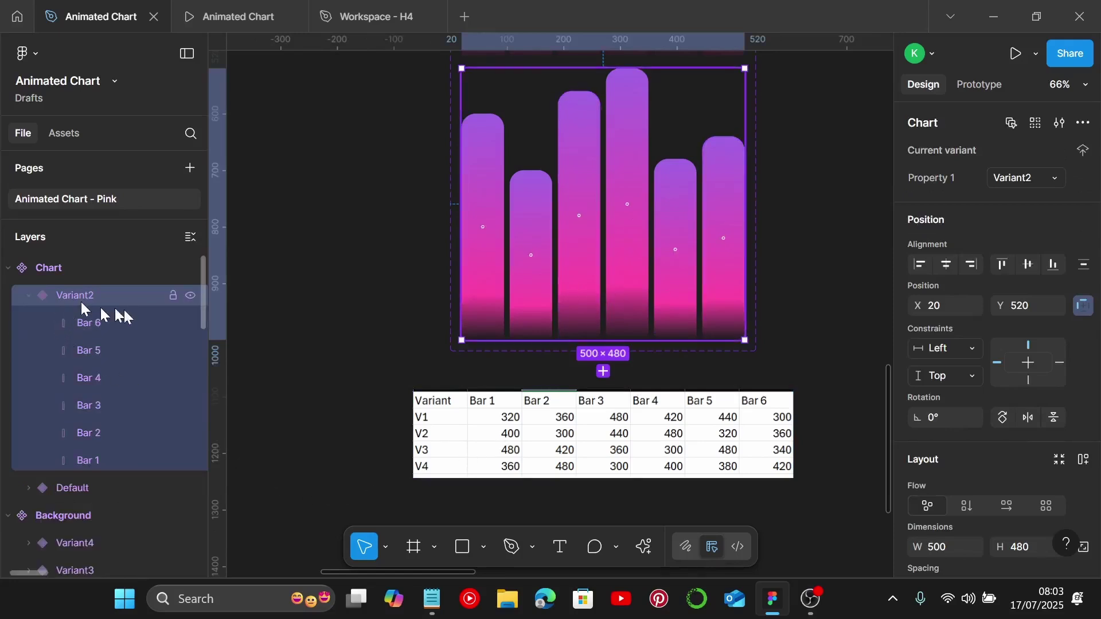
left_click(774, 383)
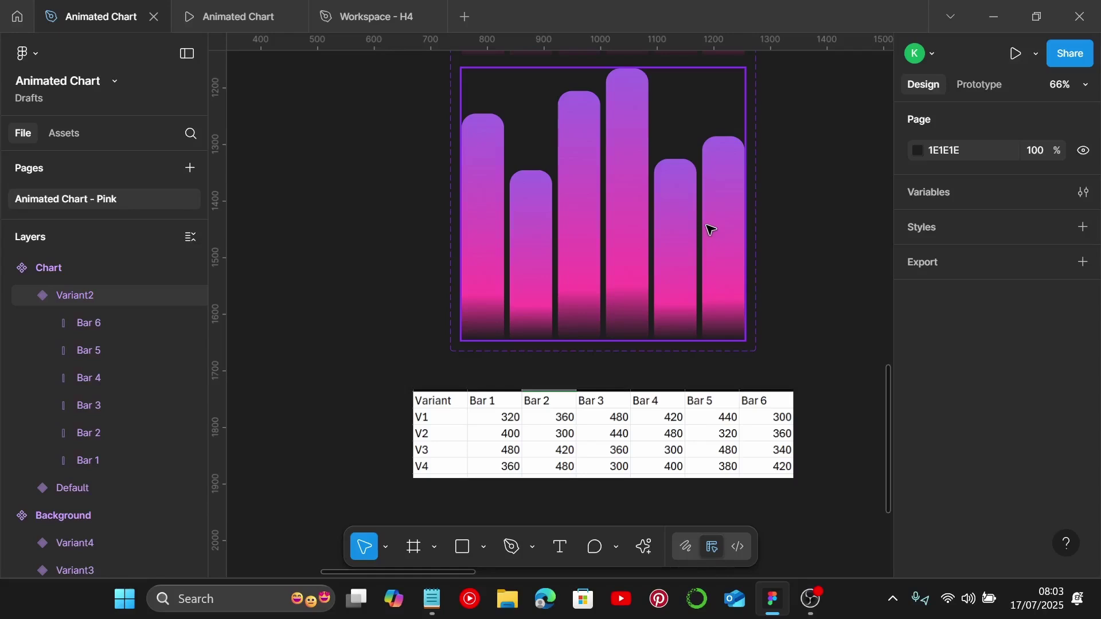
scroll(711, 229, "down", 3)
left_click(634, 359)
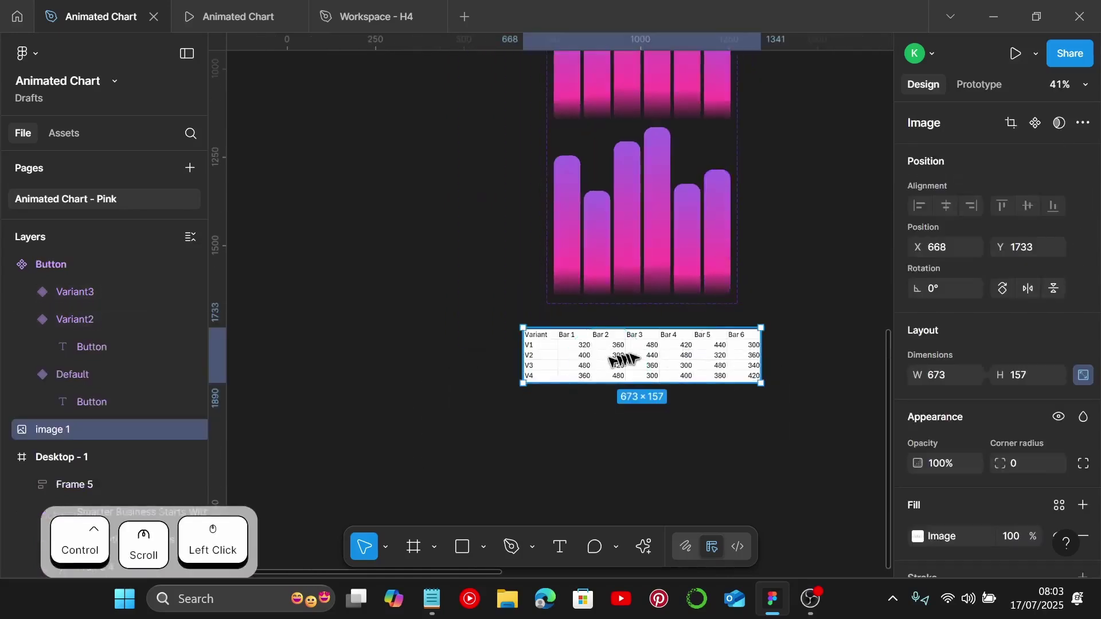
left_click_drag(633, 378, 358, 370)
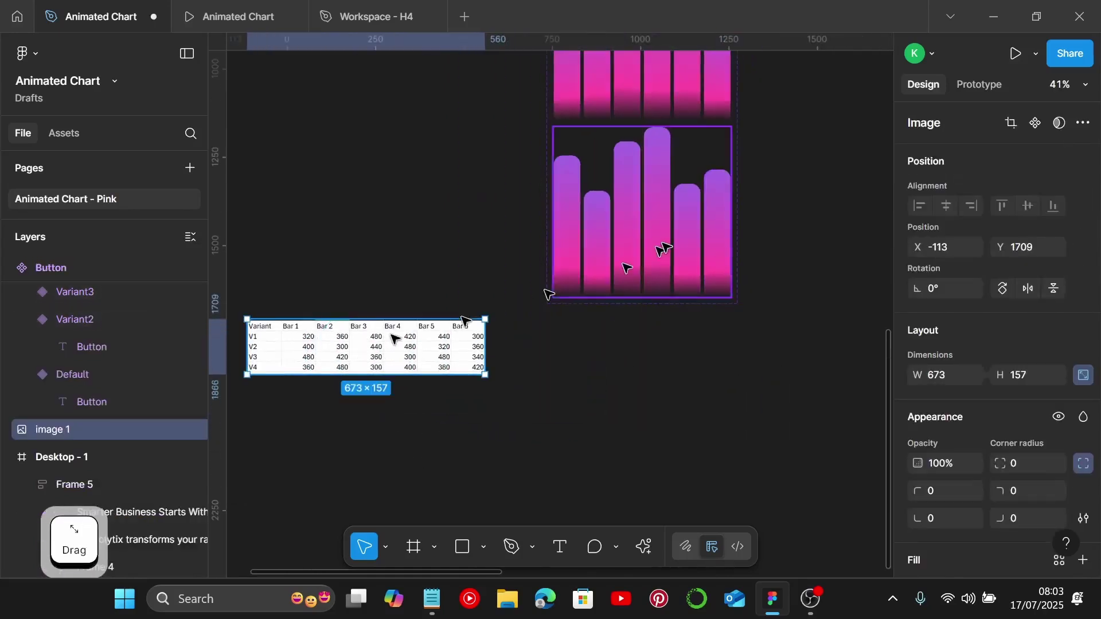
left_click(665, 247)
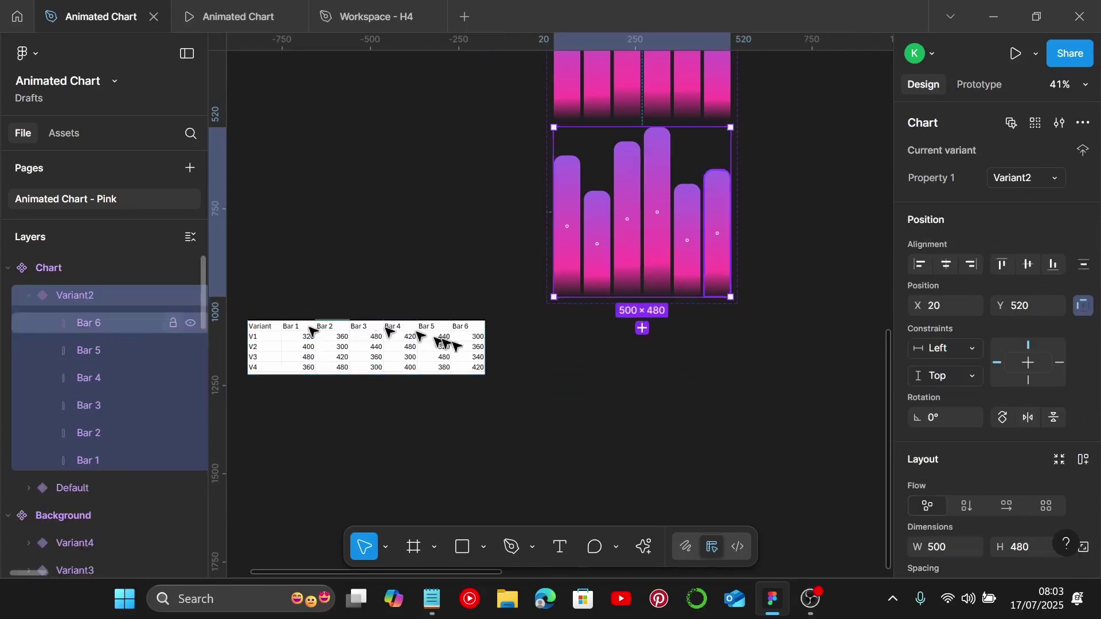
left_click(643, 329)
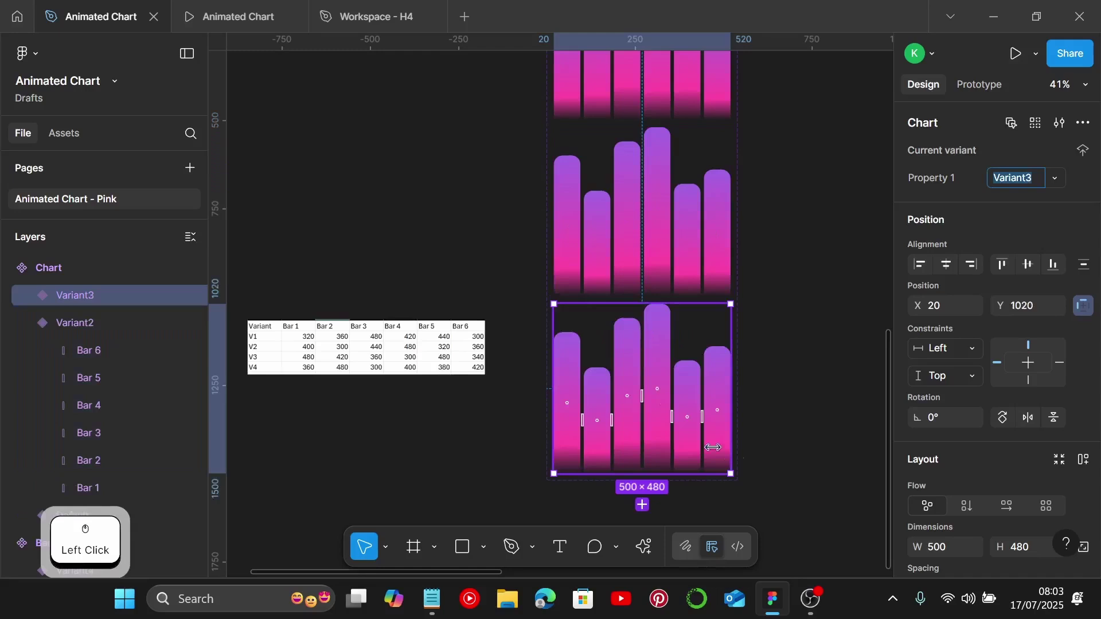
Place the bar-height table image directly beneath the Chart component's third variant
scroll(713, 447, "down", 6)
scroll(803, 364, "up", 2)
left_click(337, 117)
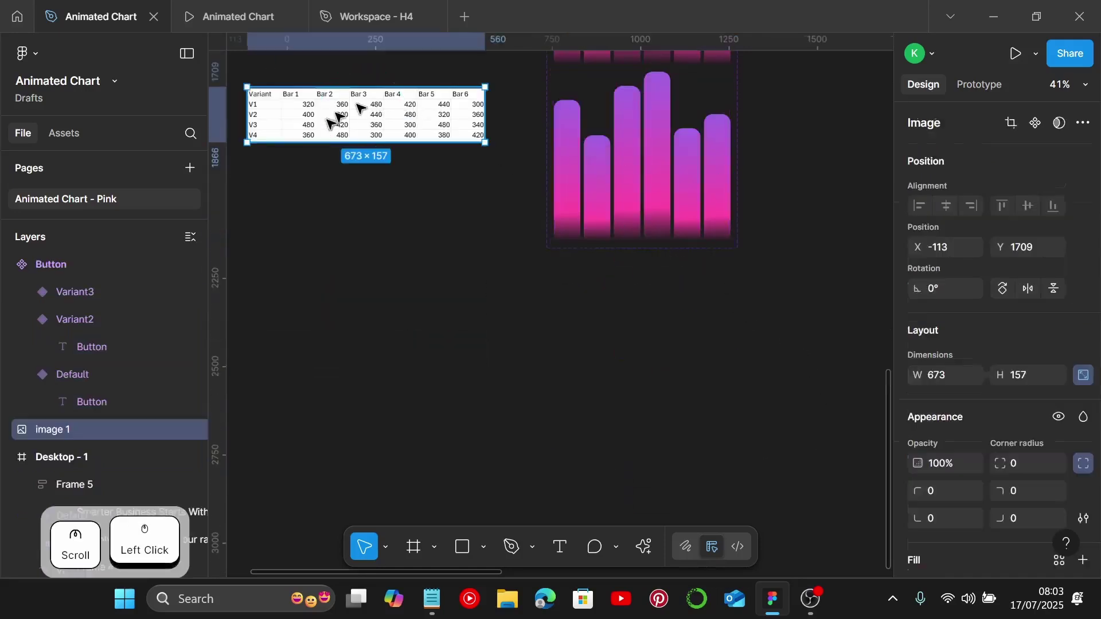
left_click_drag(312, 118, 541, 321)
scroll(579, 341, "up", 1)
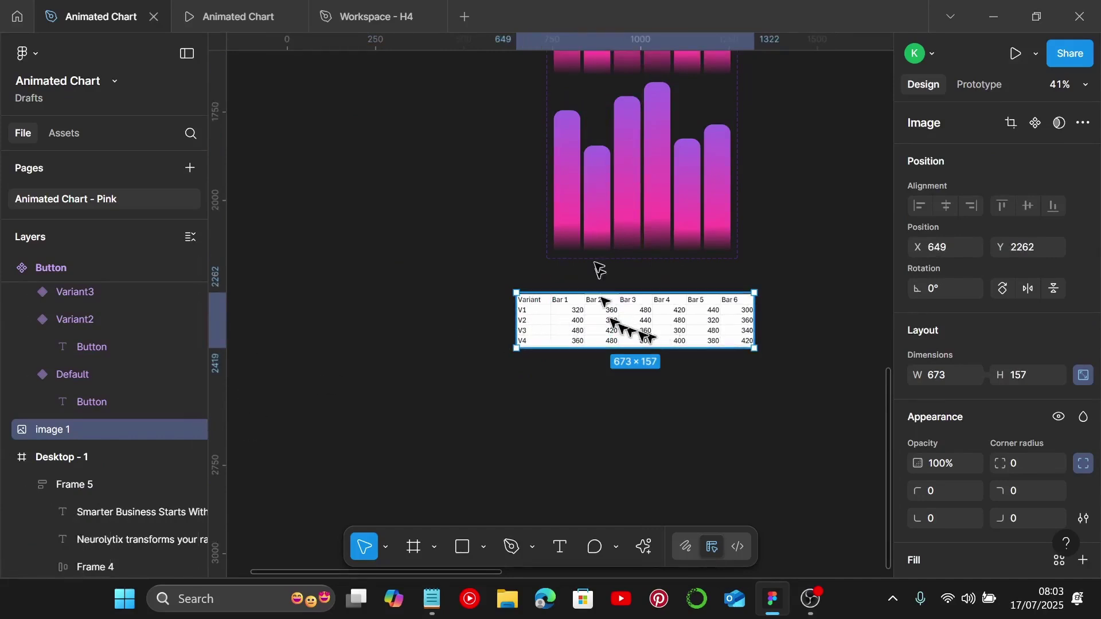
In the Chart component's Variant3, resize Bar 1 to a height of 480 from its upper edge
left_click(598, 216)
scroll(592, 219, "up", 1)
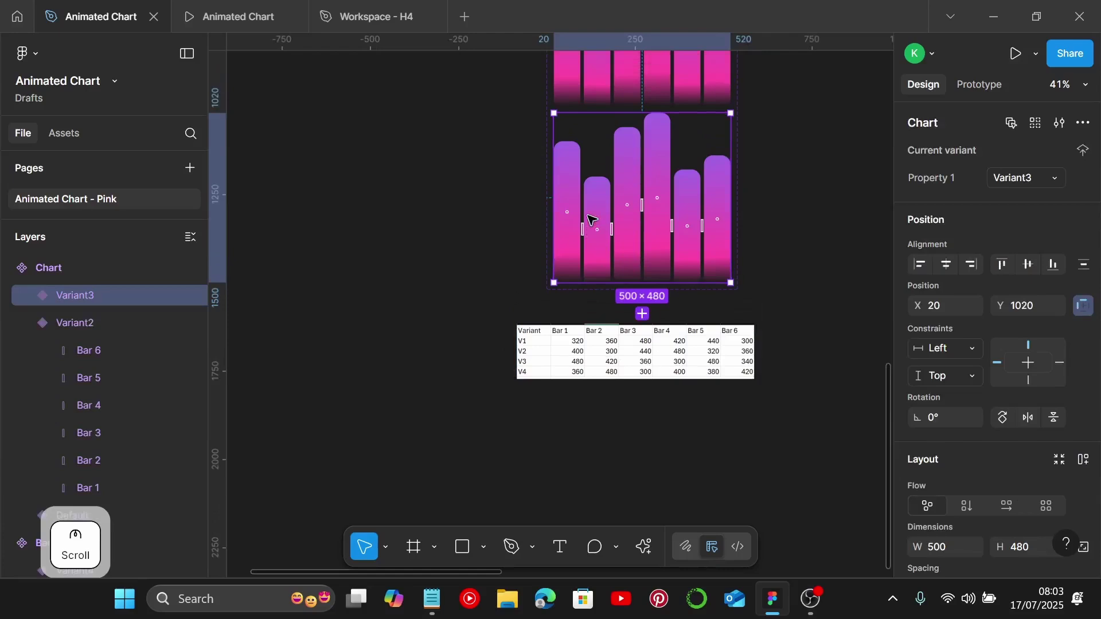
left_click(571, 182)
left_click(571, 182)
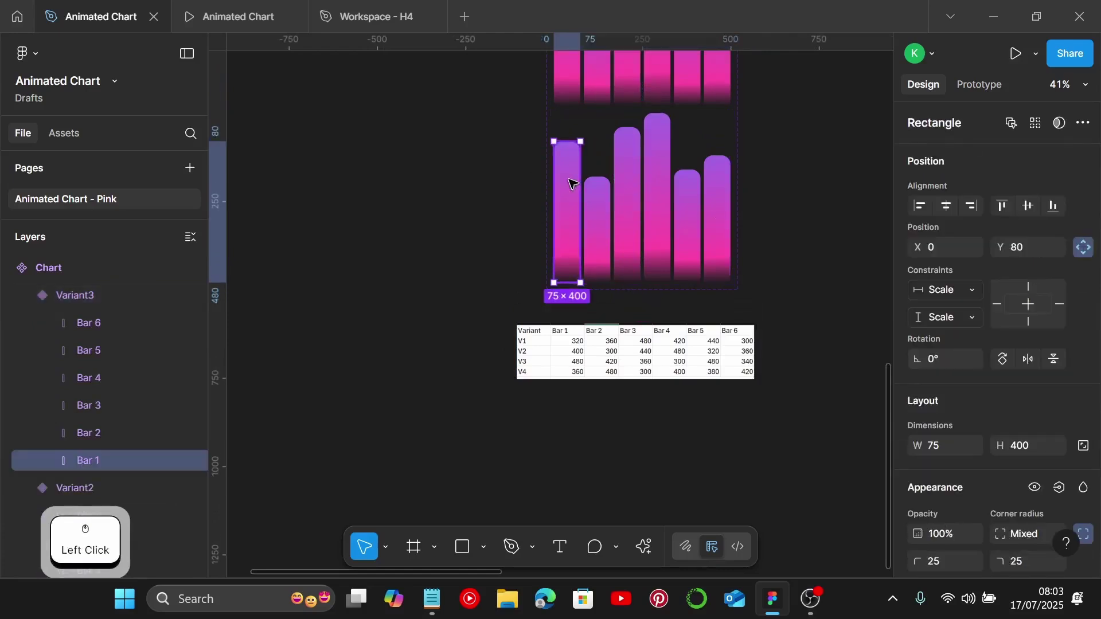
scroll(573, 133, "up", 1, "ctrl")
scroll(573, 133, "up", 1, "ctrl")
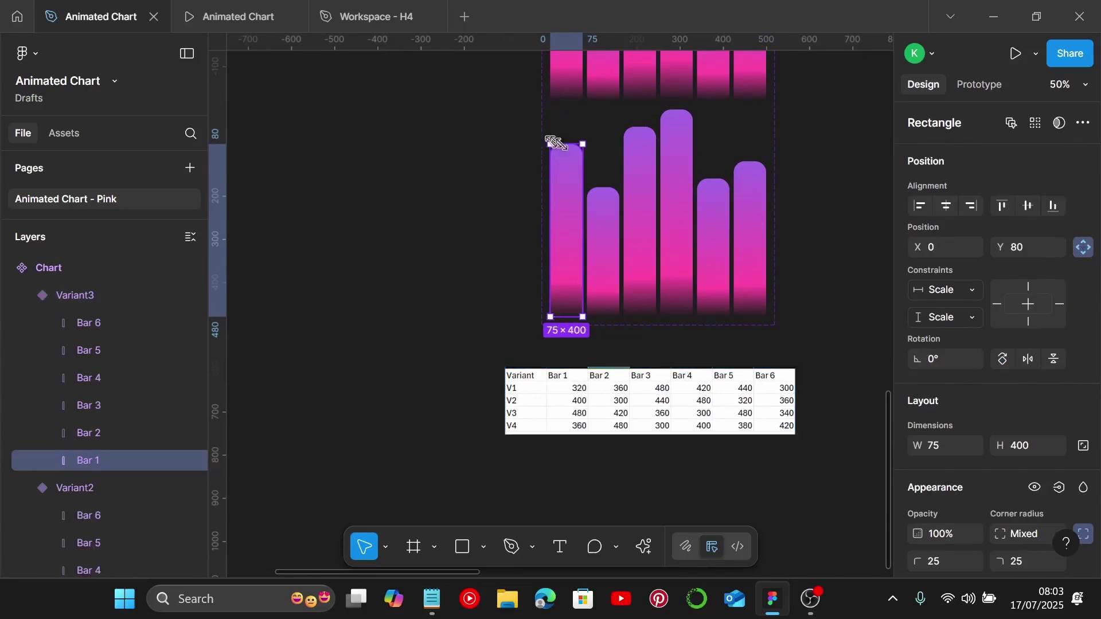
left_click(567, 145)
left_click_drag(567, 130, 567, 119)
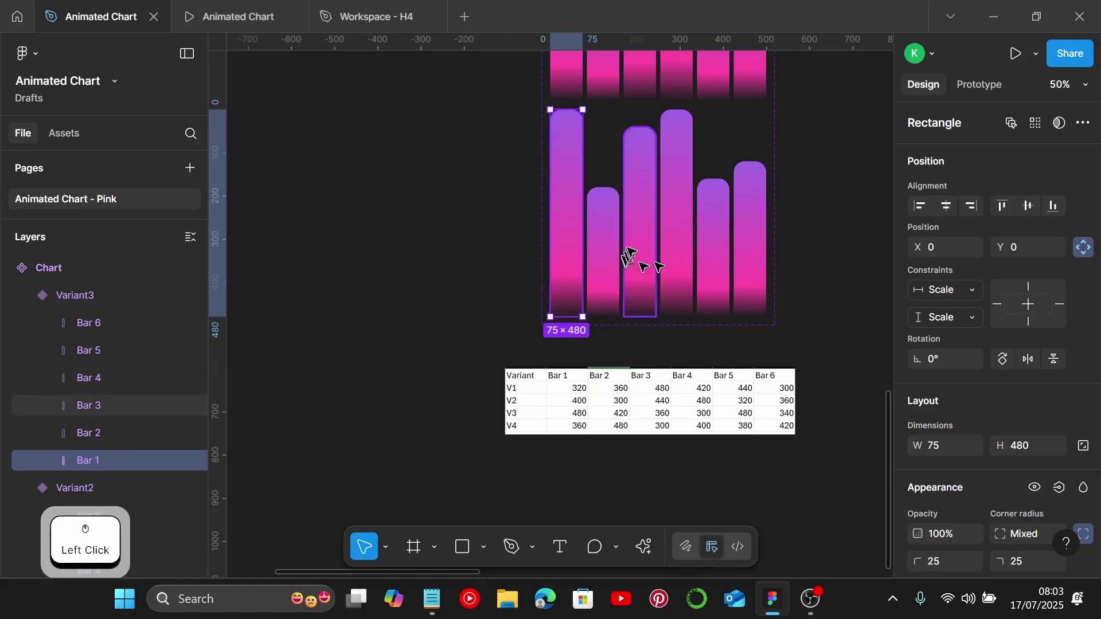
In Variant3, resize Bar 2 to a height of 420, keeping its base fixed
left_click(614, 229)
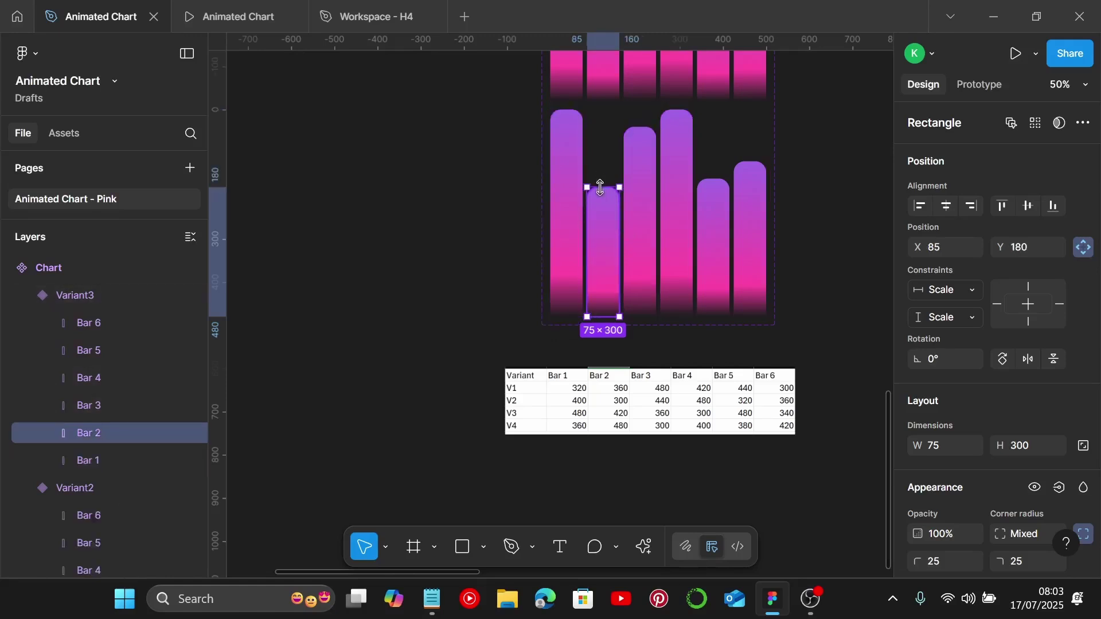
left_click_drag(603, 189, 608, 143)
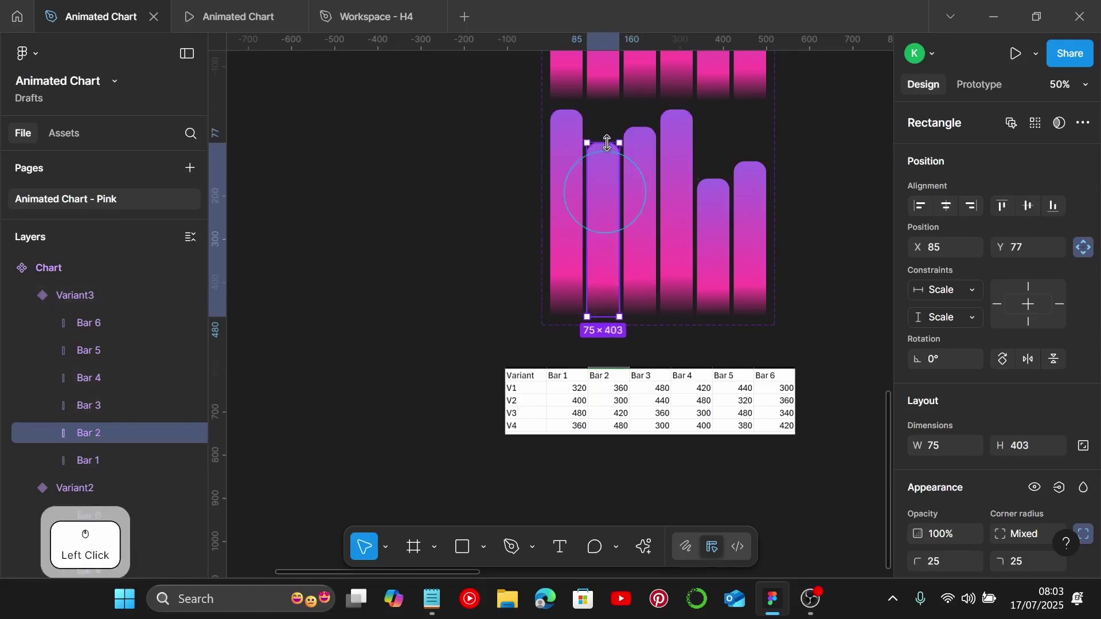
scroll(608, 135, "up", 10)
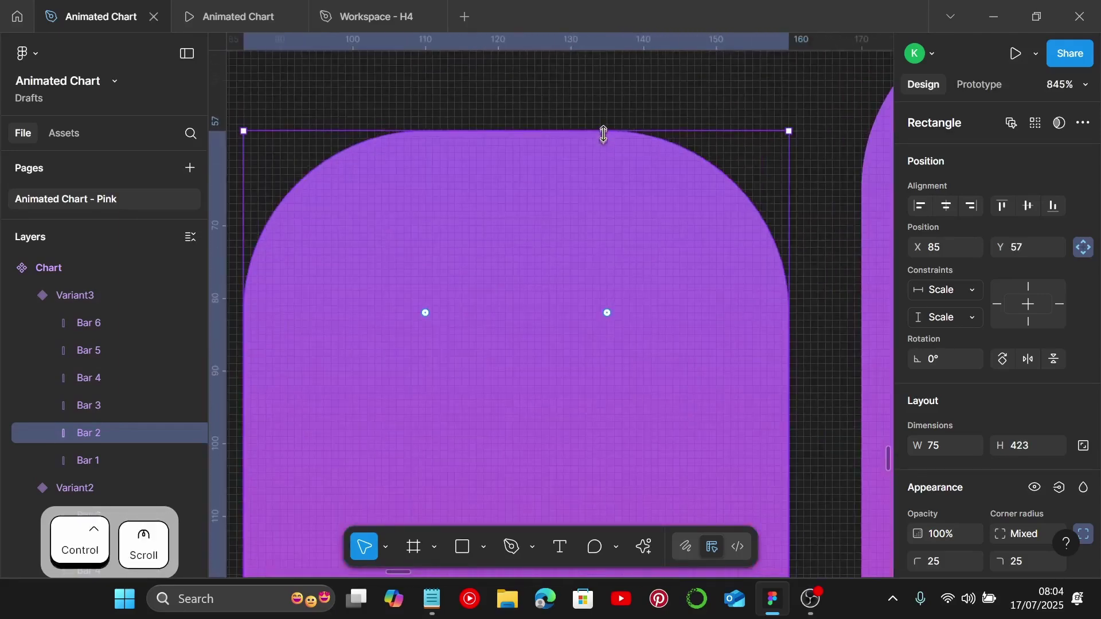
left_click_drag(603, 138, 607, 156)
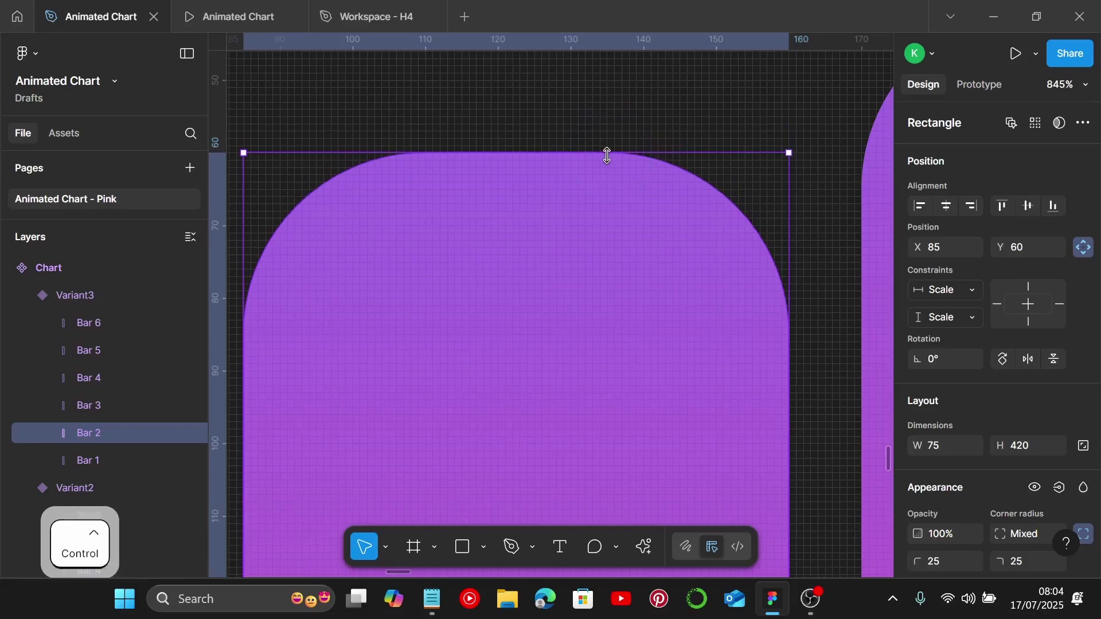
scroll(607, 154, "down", 10)
scroll(608, 282, "down", 7)
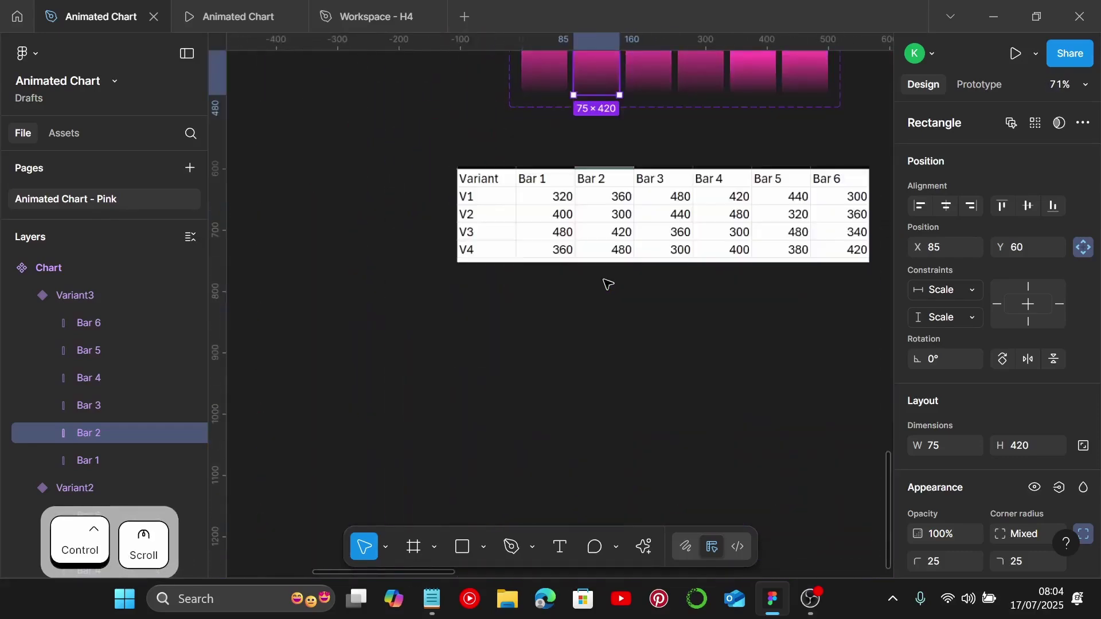
In Variant3, shorten Bar 3 to a height of 360 from its upper edge
scroll(608, 282, "up", 1)
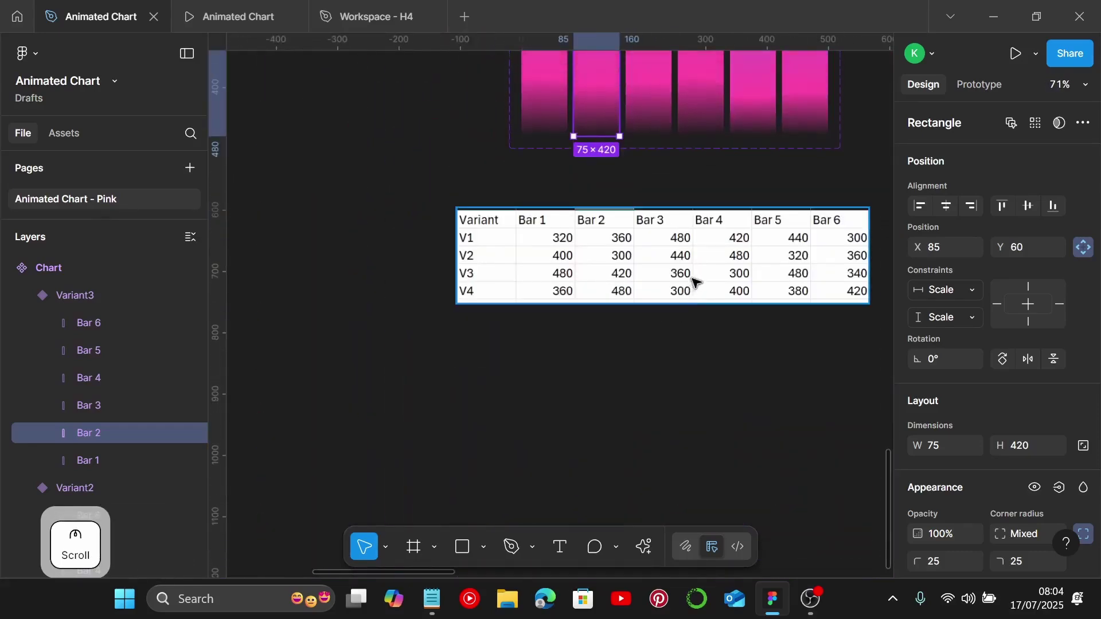
scroll(691, 289, "up", 5)
scroll(691, 290, "up", 5)
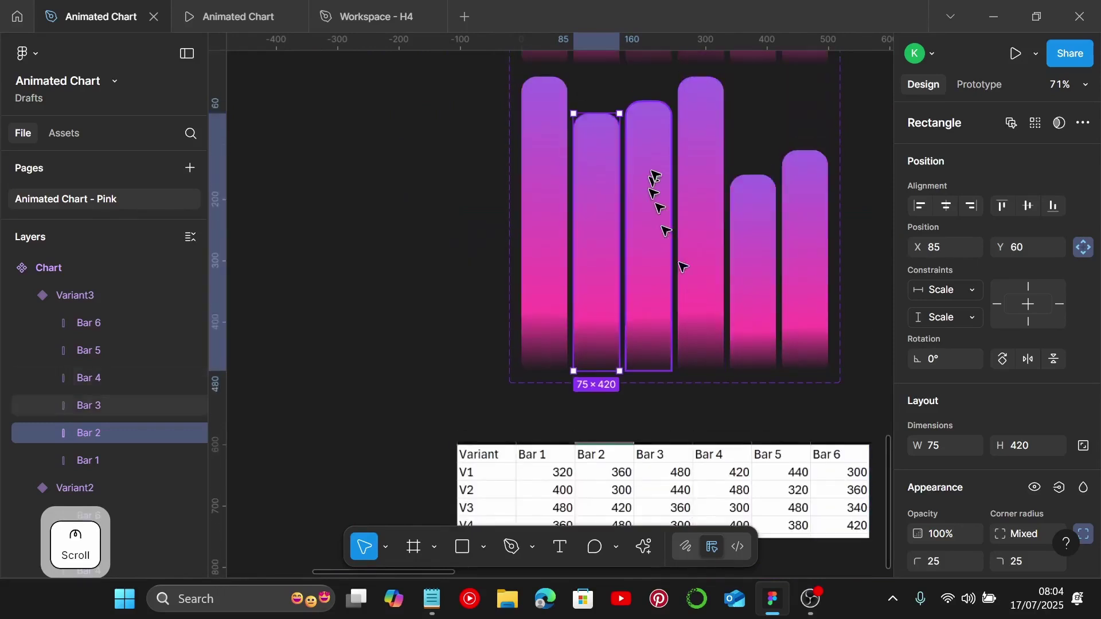
scroll(655, 170, "down", 1)
left_click(656, 170)
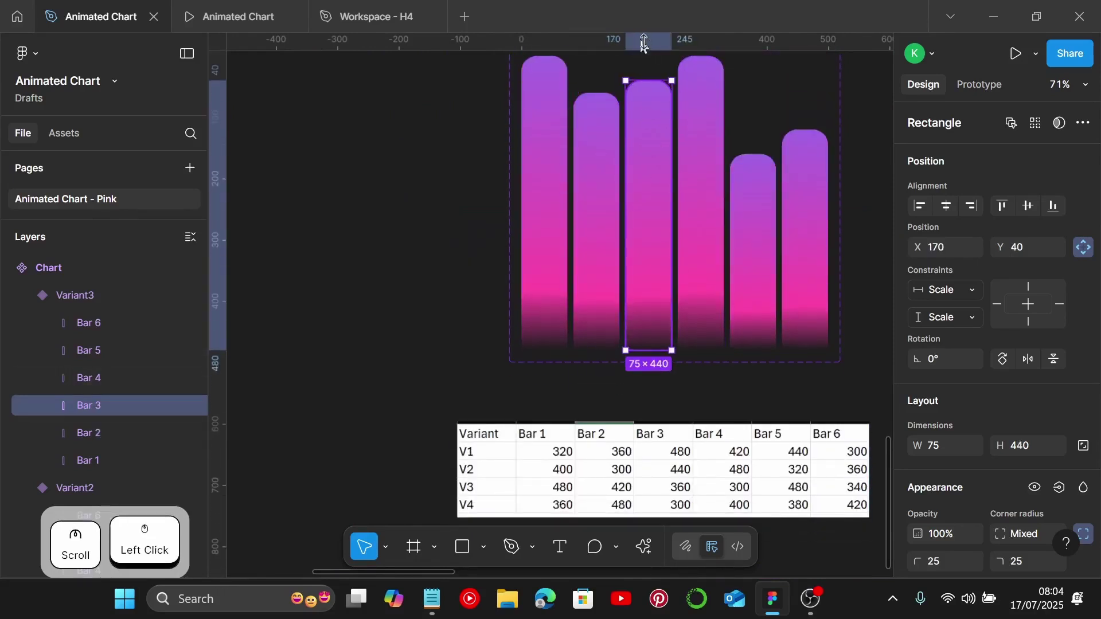
left_click_drag(651, 81, 654, 133)
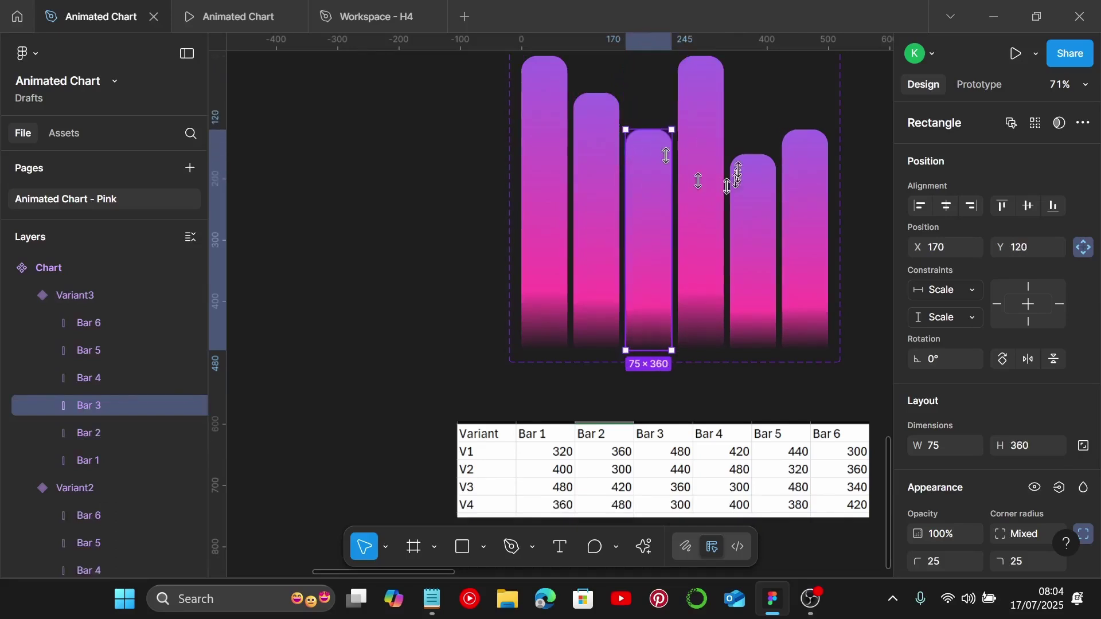
In Variant3, shorten Bar 4 to a height of 300 from its upper edge
left_click(696, 92)
scroll(703, 94, "up", 1)
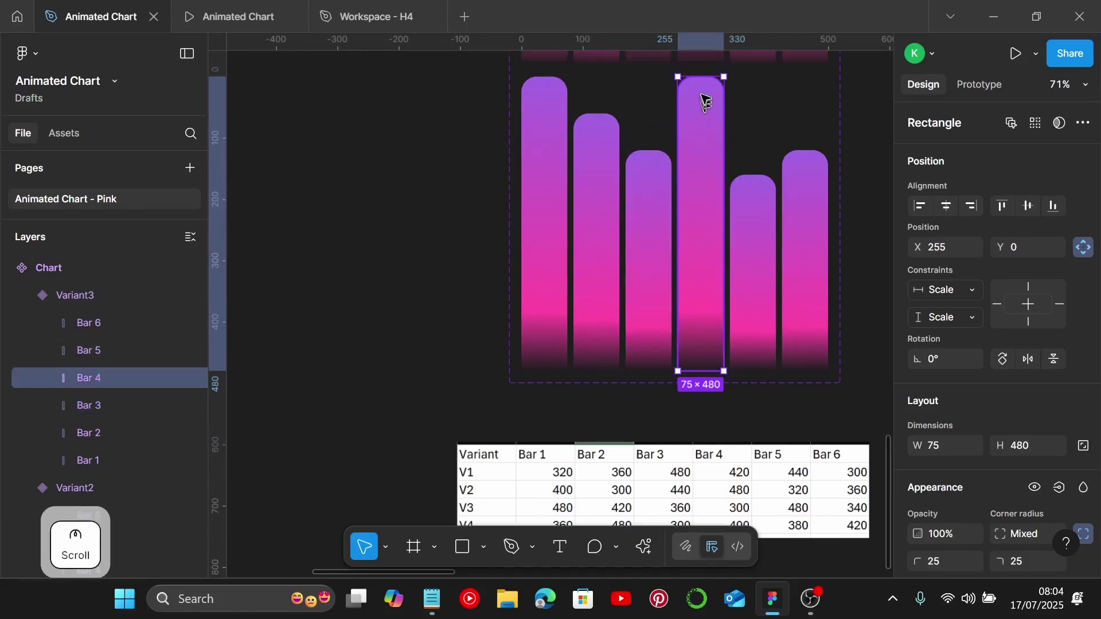
left_click_drag(703, 79, 704, 192)
scroll(703, 183, "up", 10)
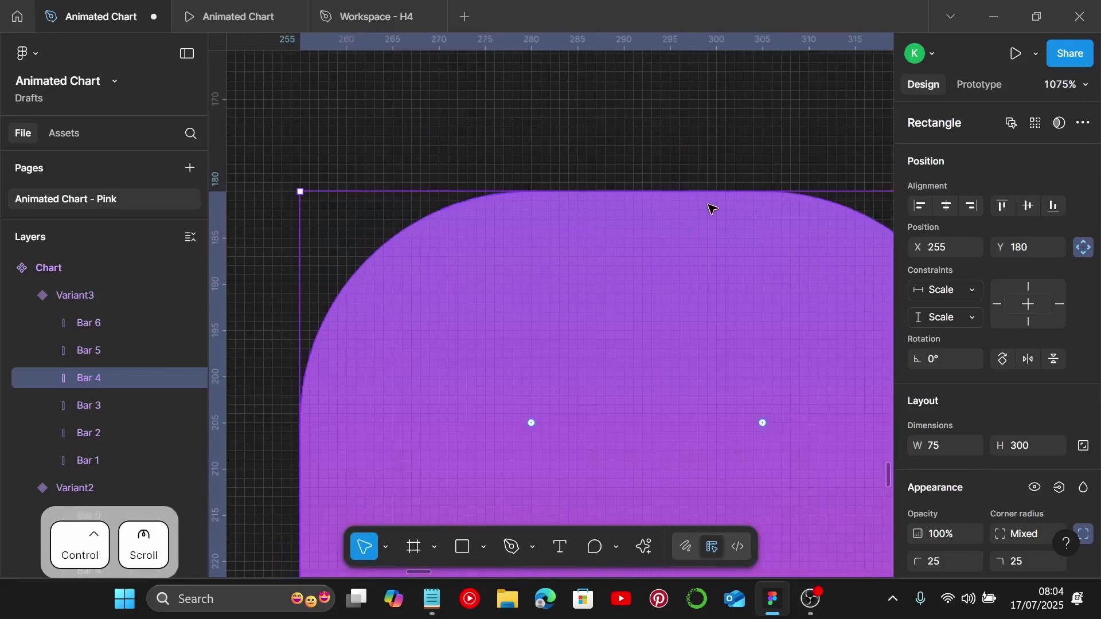
scroll(711, 209, "down", 10)
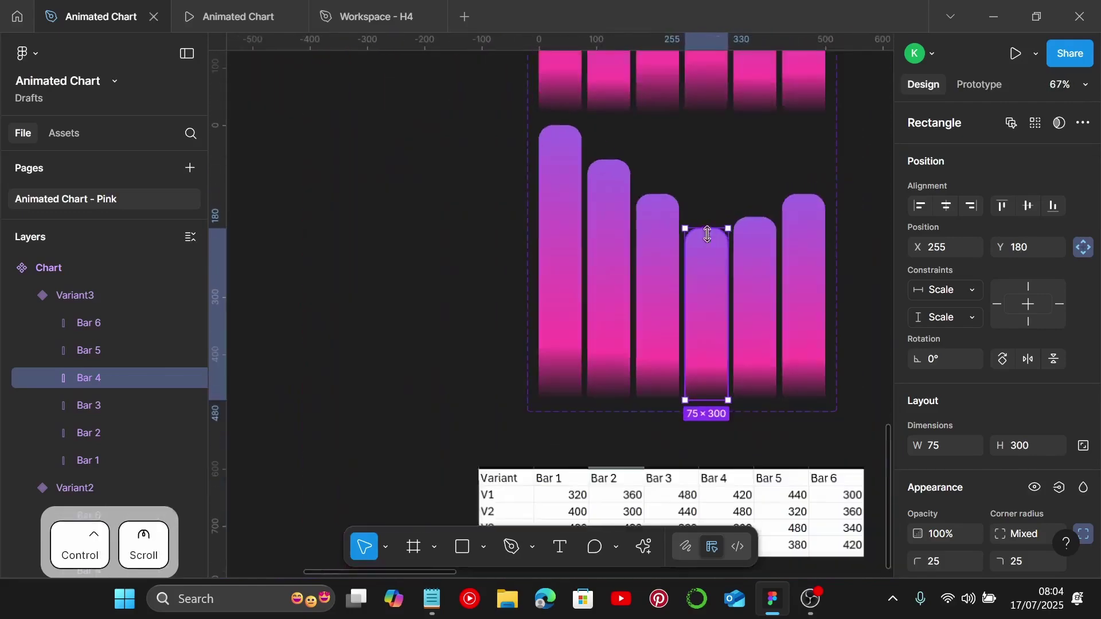
In Variant3, extend Bar 5 upward to a height of 480, keeping its base fixed
left_click(756, 278)
scroll(757, 275, "down", 2)
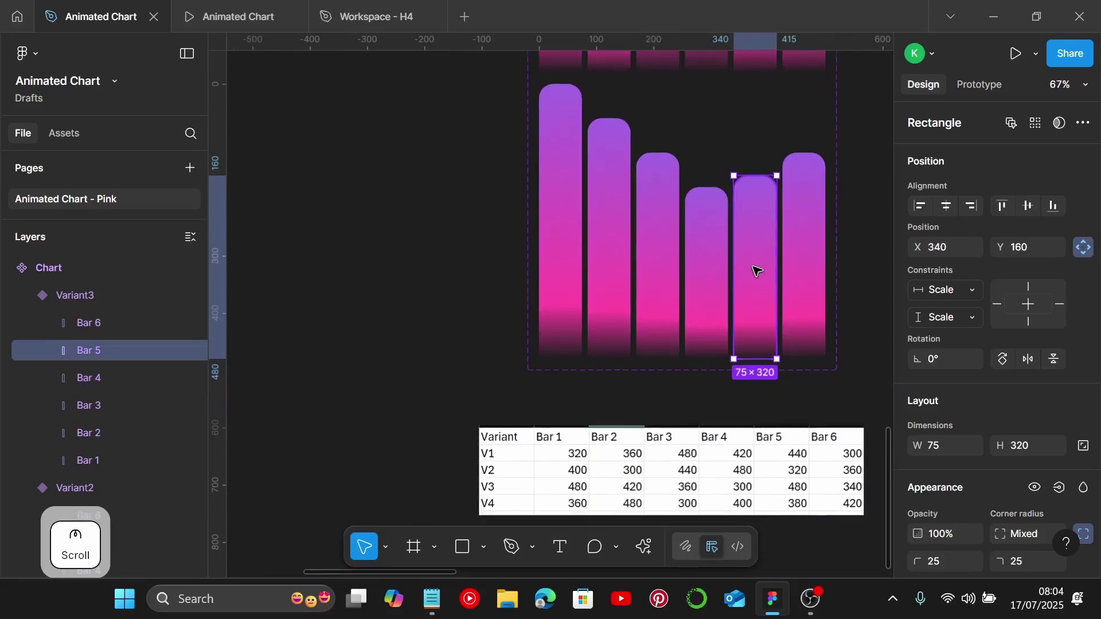
scroll(757, 270, "down", 1)
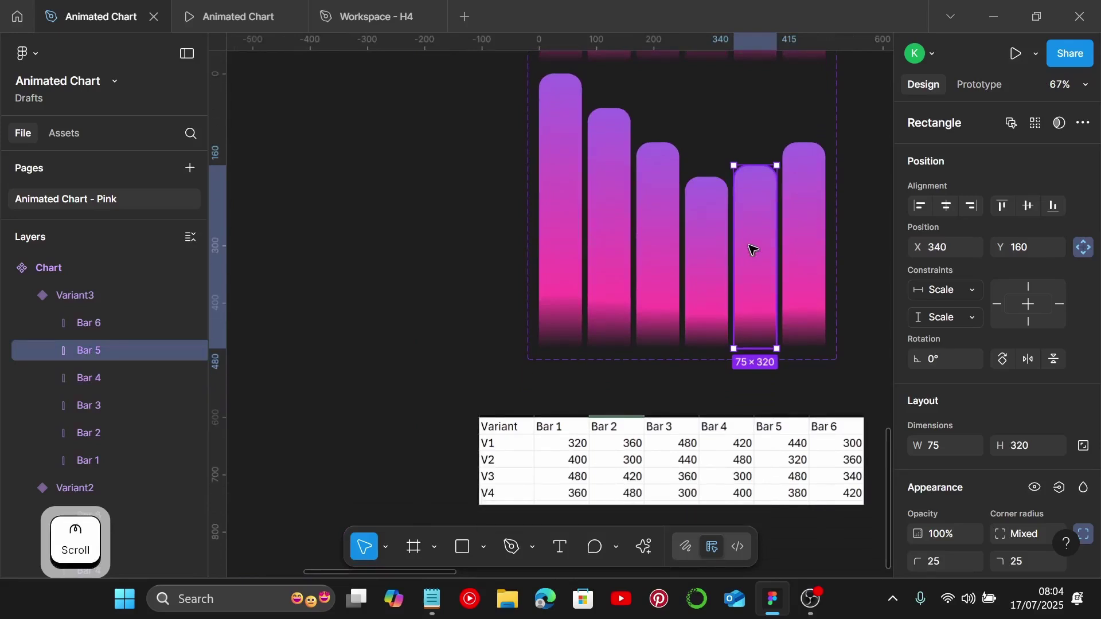
left_click_drag(750, 165, 751, 78)
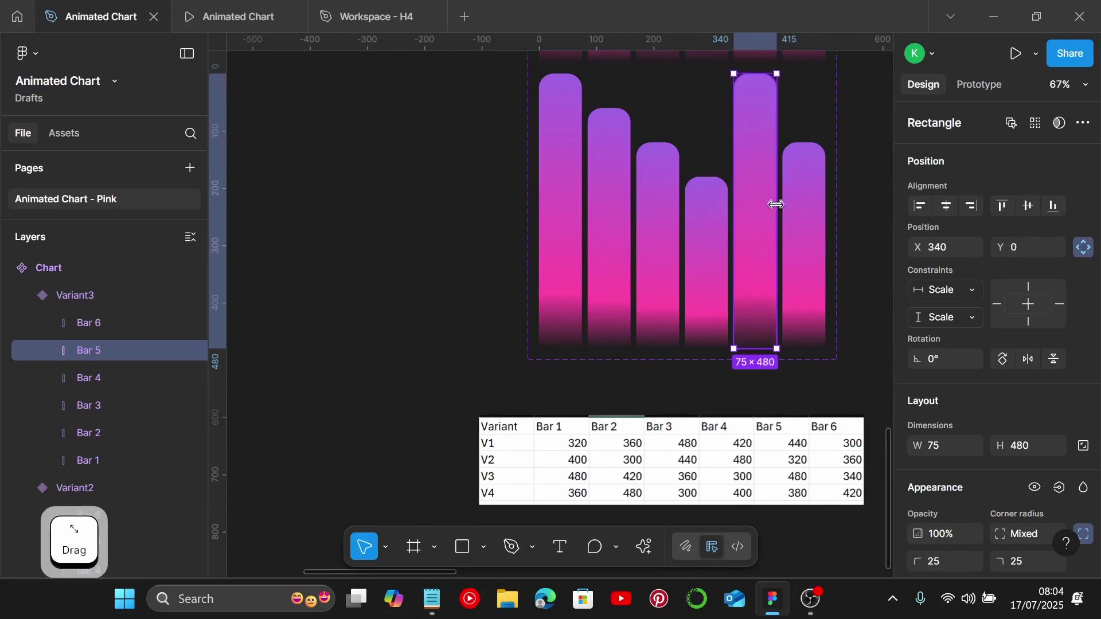
In Variant3, shorten Bar 6 to a height of 340 from its upper edge
left_click(811, 211)
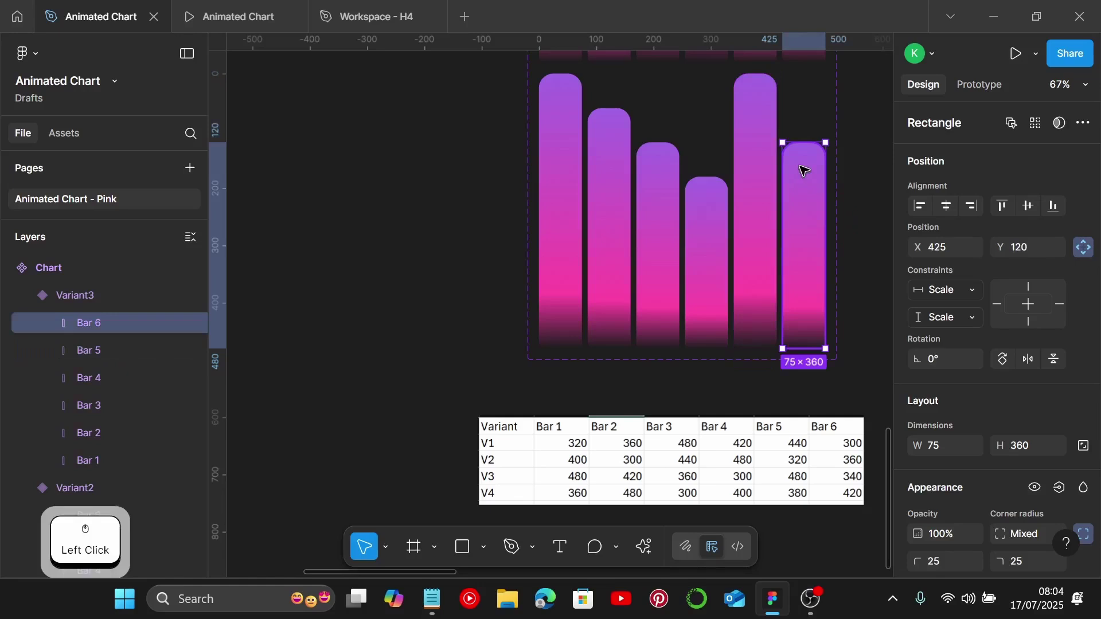
left_click_drag(805, 143, 815, 175)
scroll(810, 154, "up", 8)
scroll(810, 154, "up", 8)
scroll(815, 175, "down", 10)
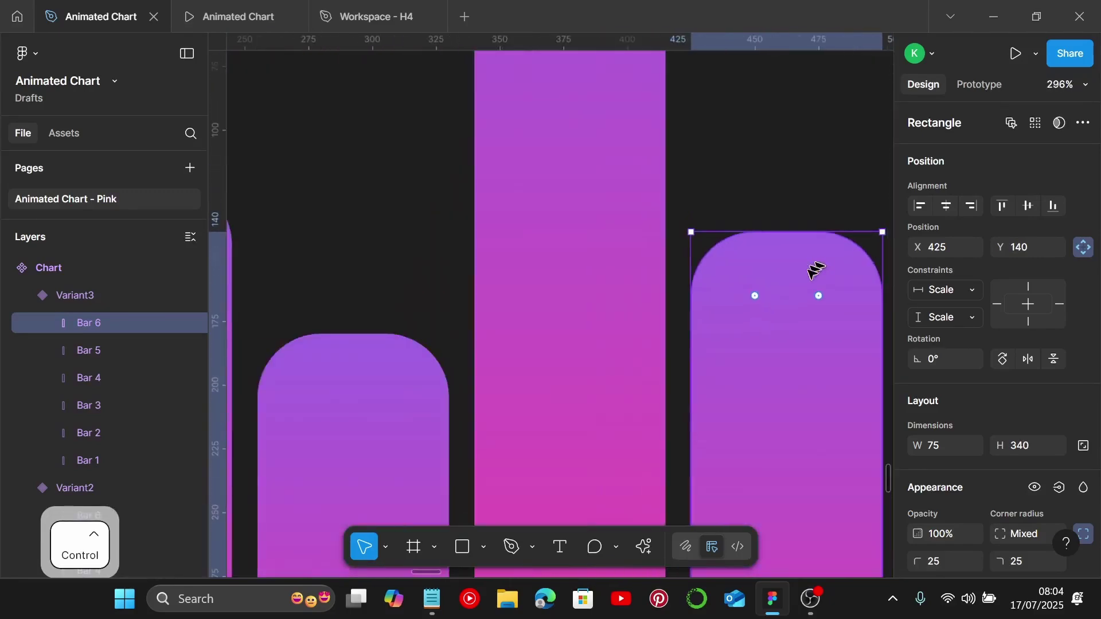
scroll(801, 294, "down", 3)
scroll(784, 327, "down", 5)
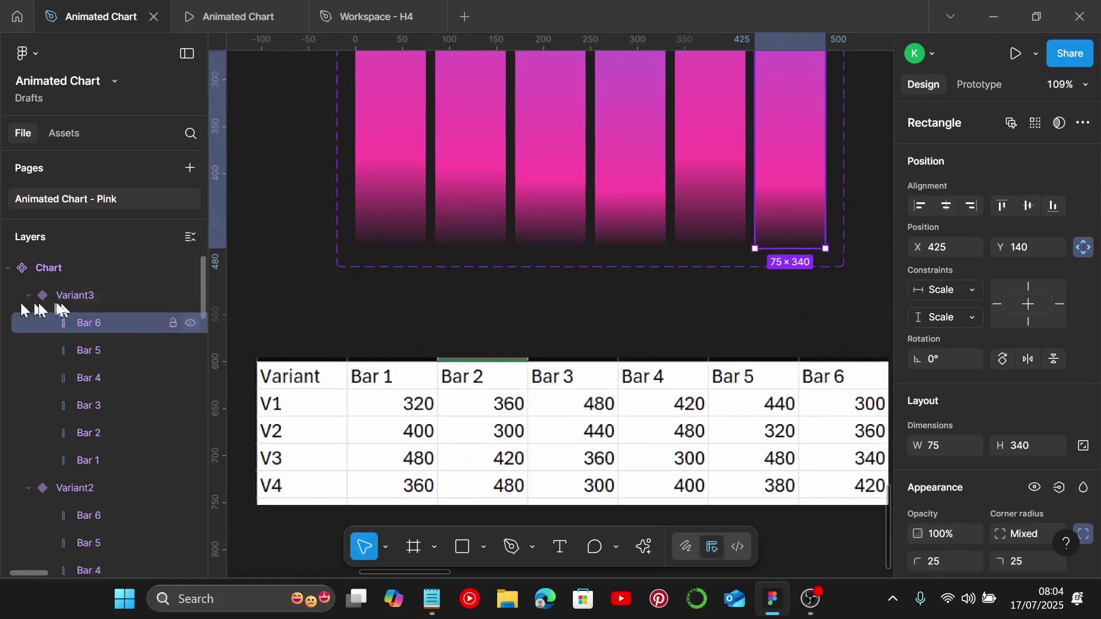
scroll(288, 480, "down", 3)
scroll(369, 455, "down", 3)
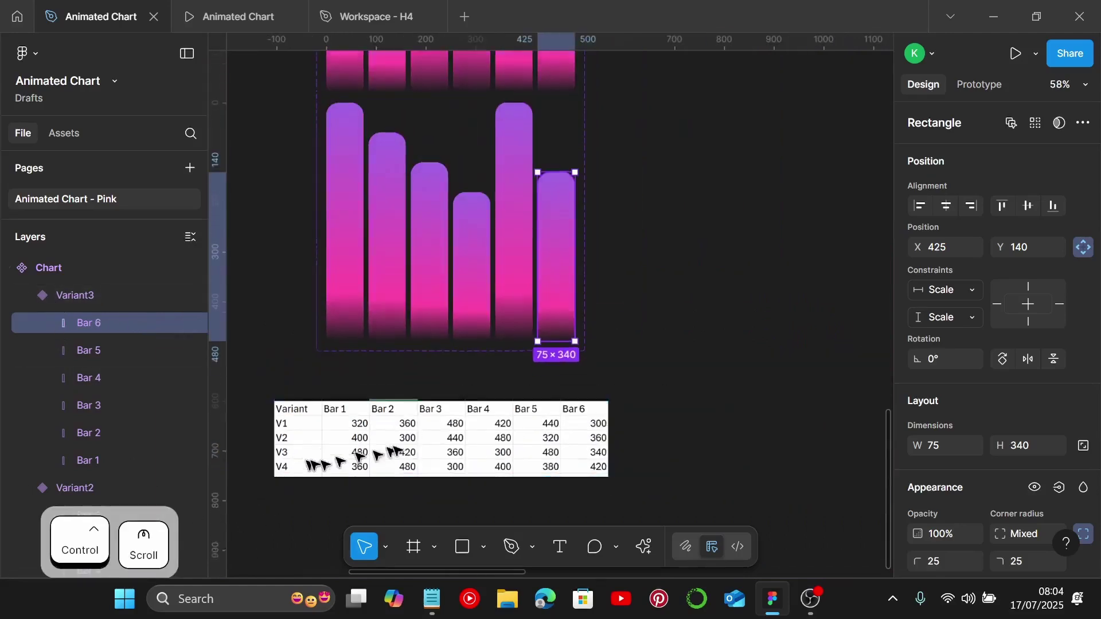
Move the bar-height table image farther down the canvas and add a fourth variant to the Chart component below Variant3
left_click(711, 325)
scroll(487, 351, "down", 2)
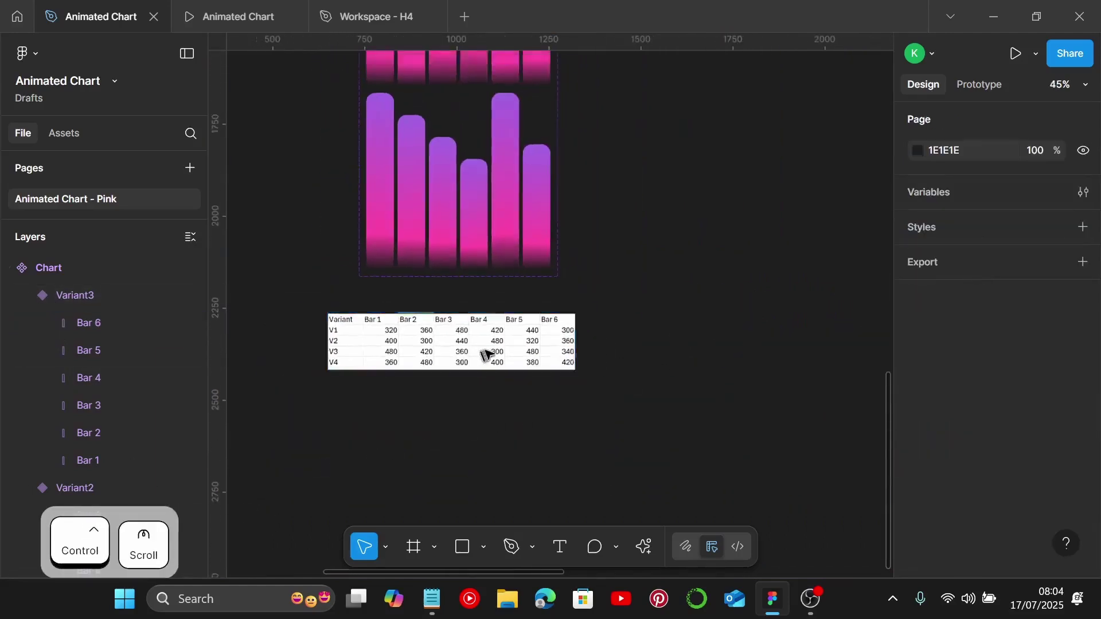
scroll(493, 287, "down", 5)
scroll(483, 222, "up", 2)
left_click_drag(459, 167, 468, 449)
scroll(469, 402, "down", 2)
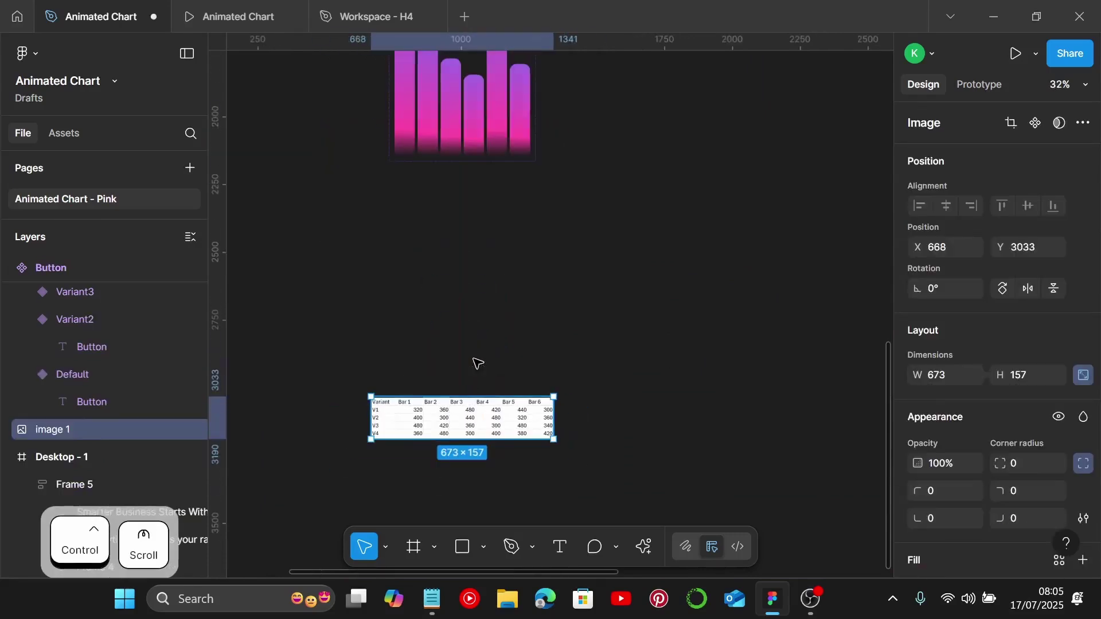
left_click(452, 114)
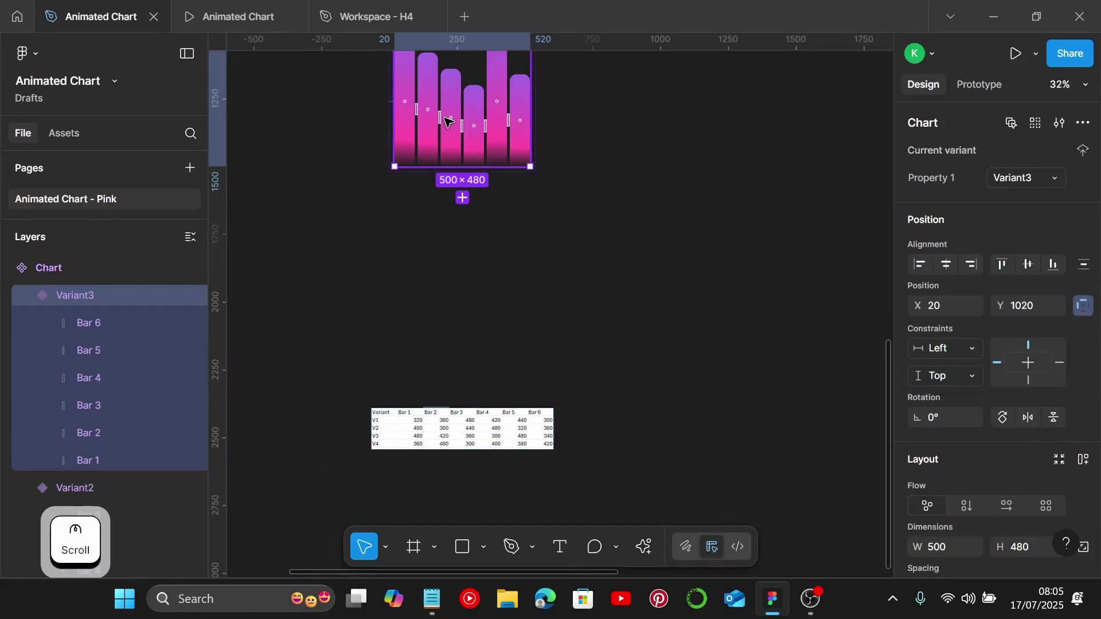
left_click(463, 198)
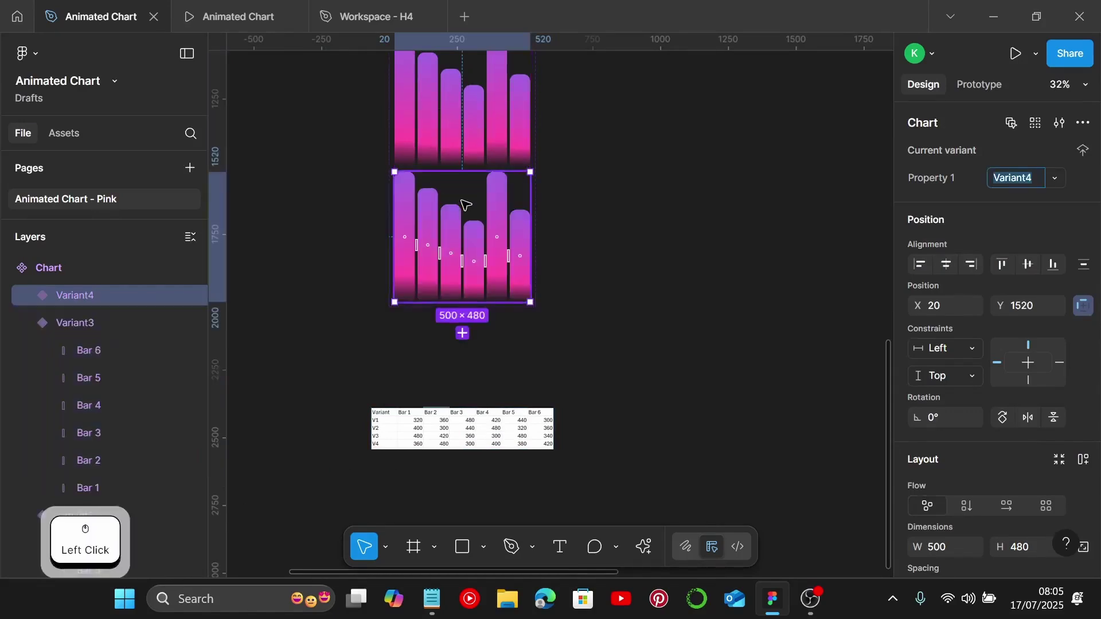
Move the bar-height table image up so it sits closer beneath Variant4 of the Chart component
scroll(451, 257, "down", 1)
left_click(433, 399)
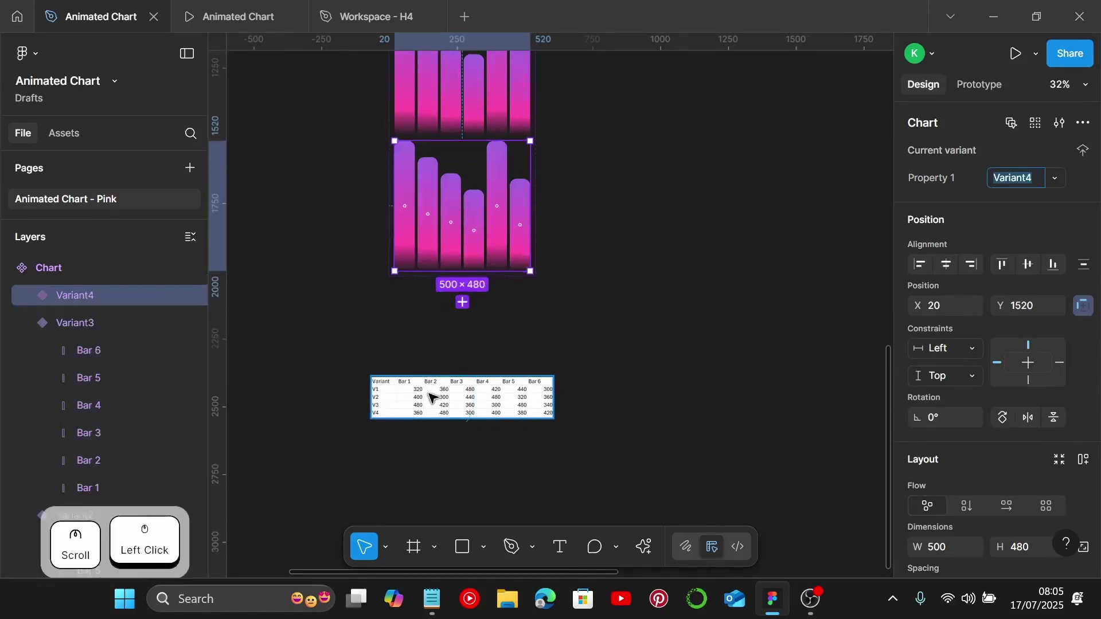
left_click_drag(433, 400, 433, 354)
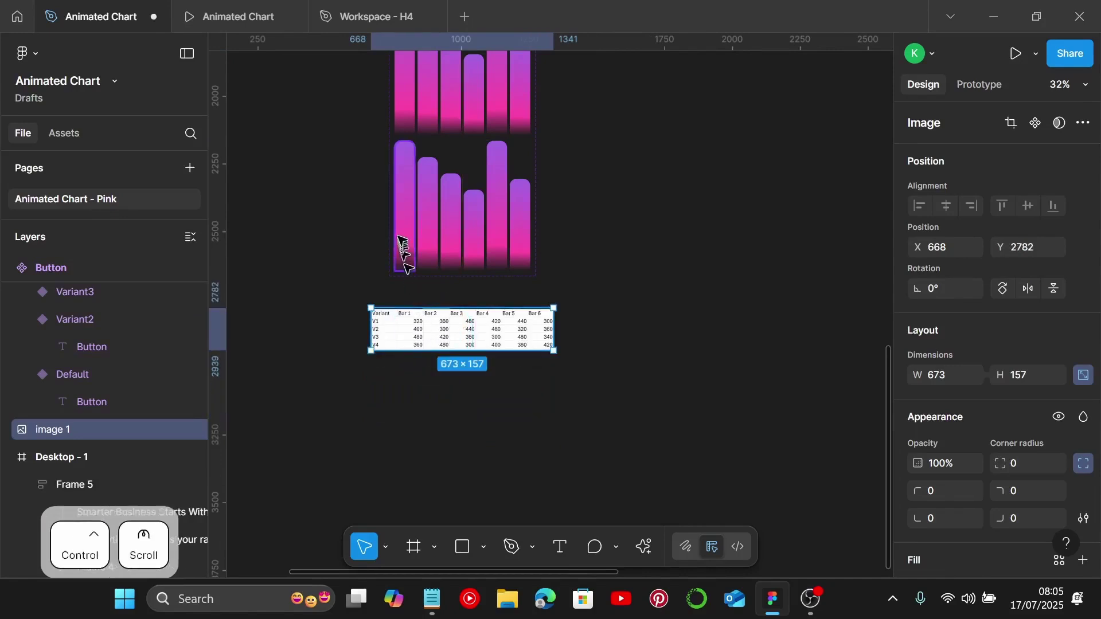
In Variant4, shorten Bar 1 to a height of 360 and extend Bar 2 upward to 480, keeping their bases fixed
scroll(410, 230, "up", 3)
left_click(414, 172)
left_click(414, 169)
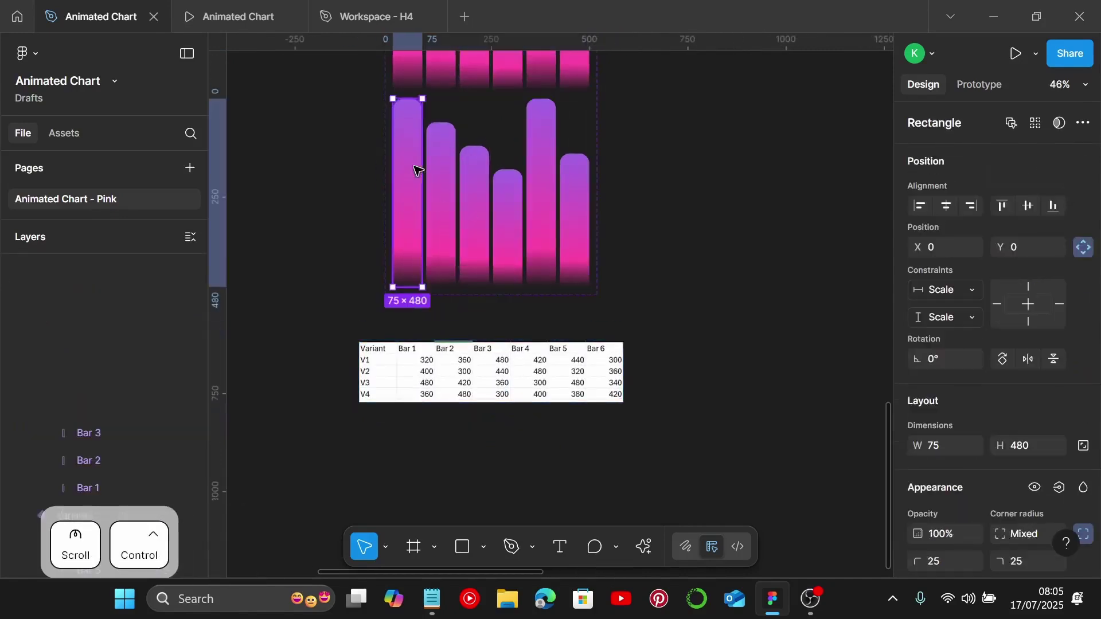
scroll(415, 168, "up", 1)
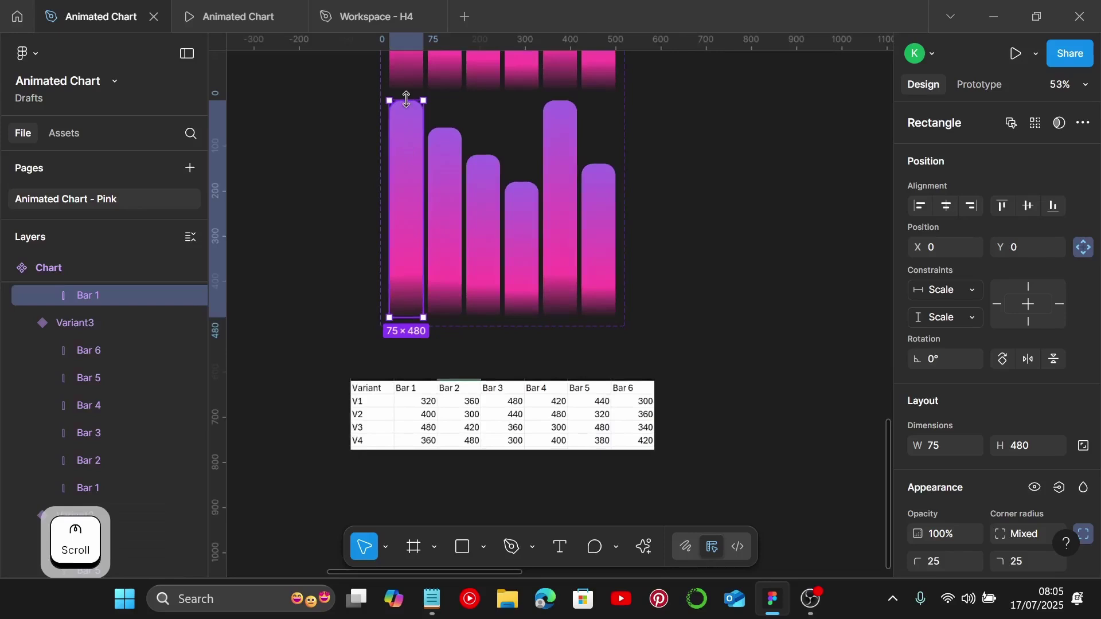
left_click_drag(407, 101, 449, 104)
left_click(434, 155)
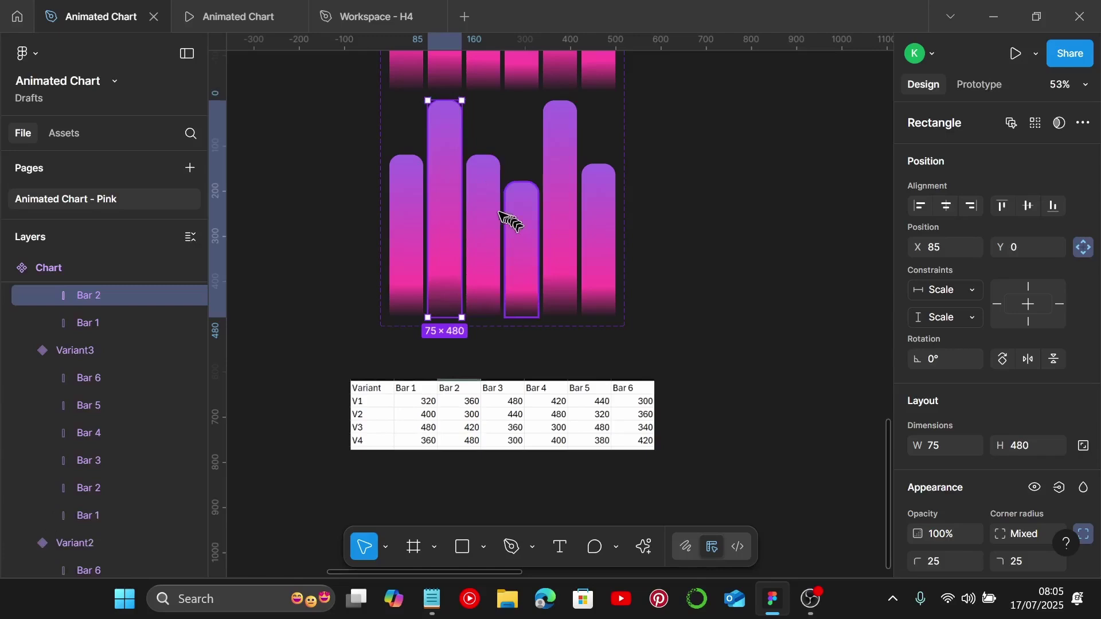
In Variant4, shorten Bar 3 to a height of 300 and extend Bar 4 upward to 400, keeping their bases fixed
left_click(500, 215)
left_click(480, 151)
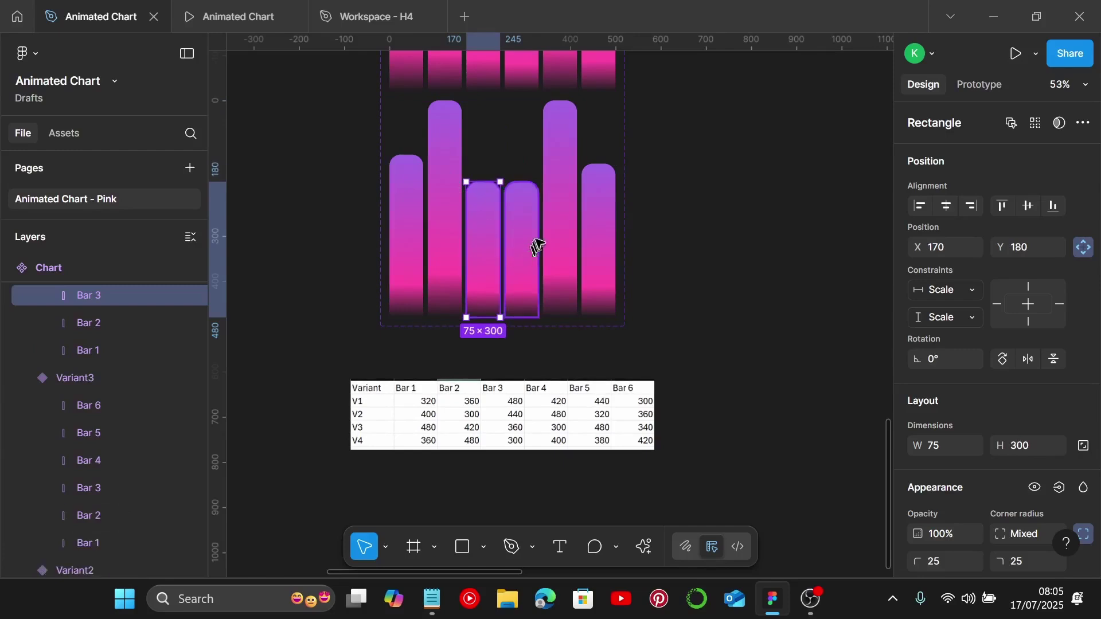
left_click(534, 236)
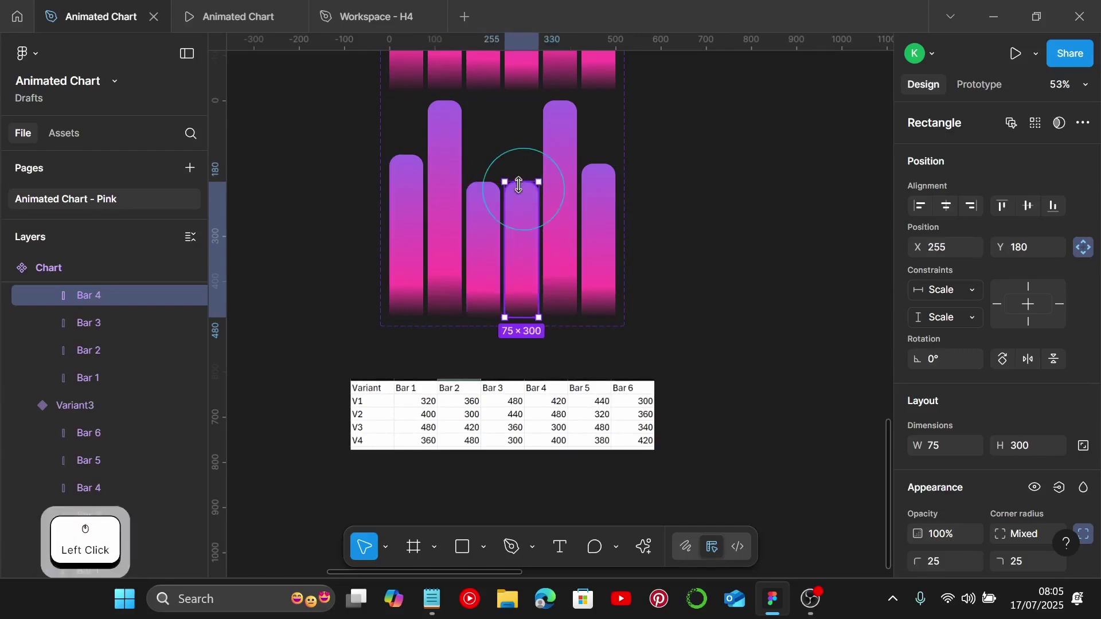
left_click_drag(523, 183, 527, 141)
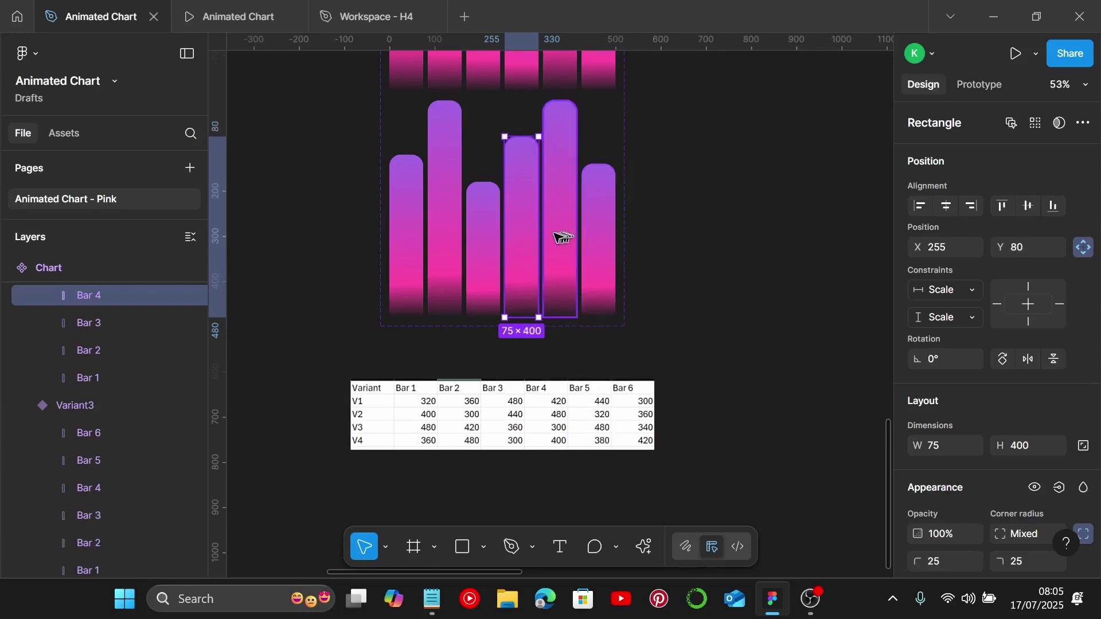
In Variant4, shorten Bar 5 to a height of 380 from its upper edge
left_click(561, 195)
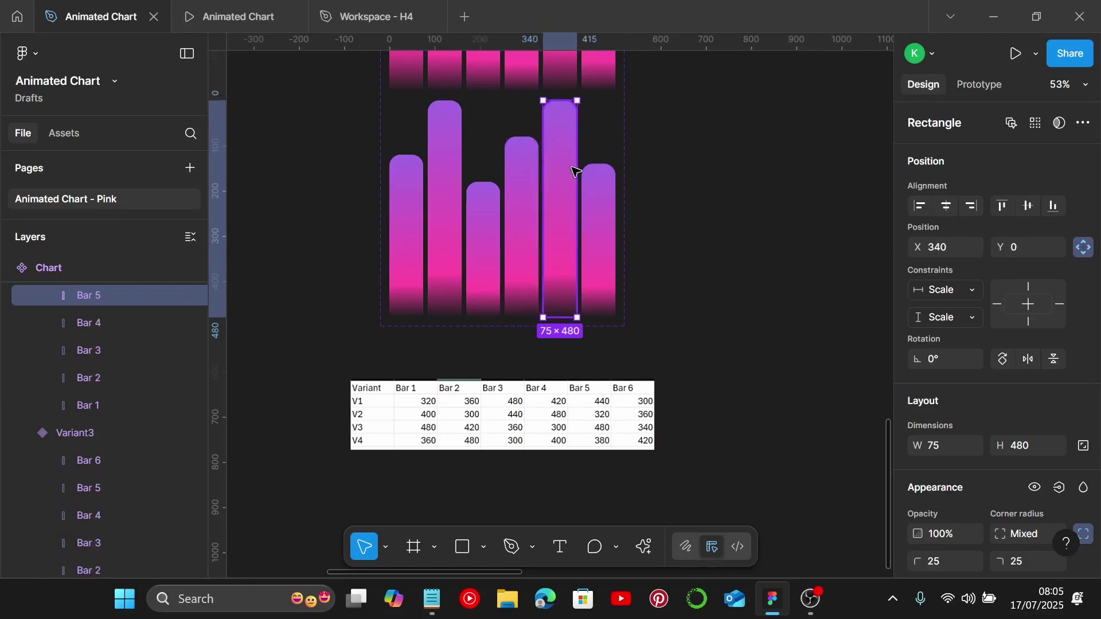
left_click_drag(556, 101, 571, 145)
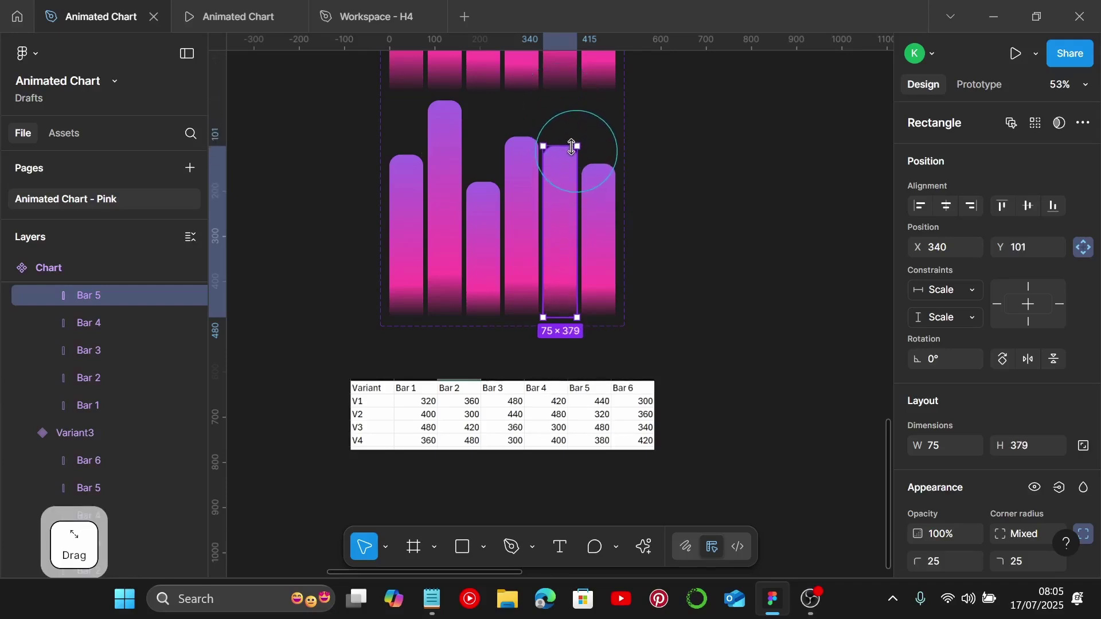
scroll(572, 148, "up", 10)
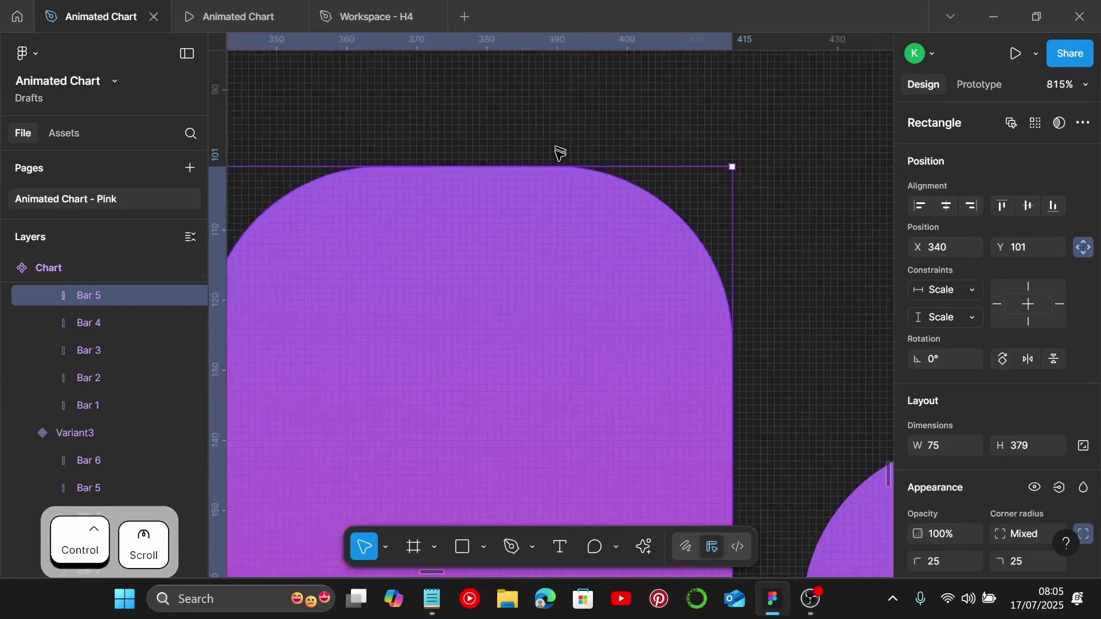
left_click_drag(555, 165, 554, 158)
scroll(565, 197, "down", 5)
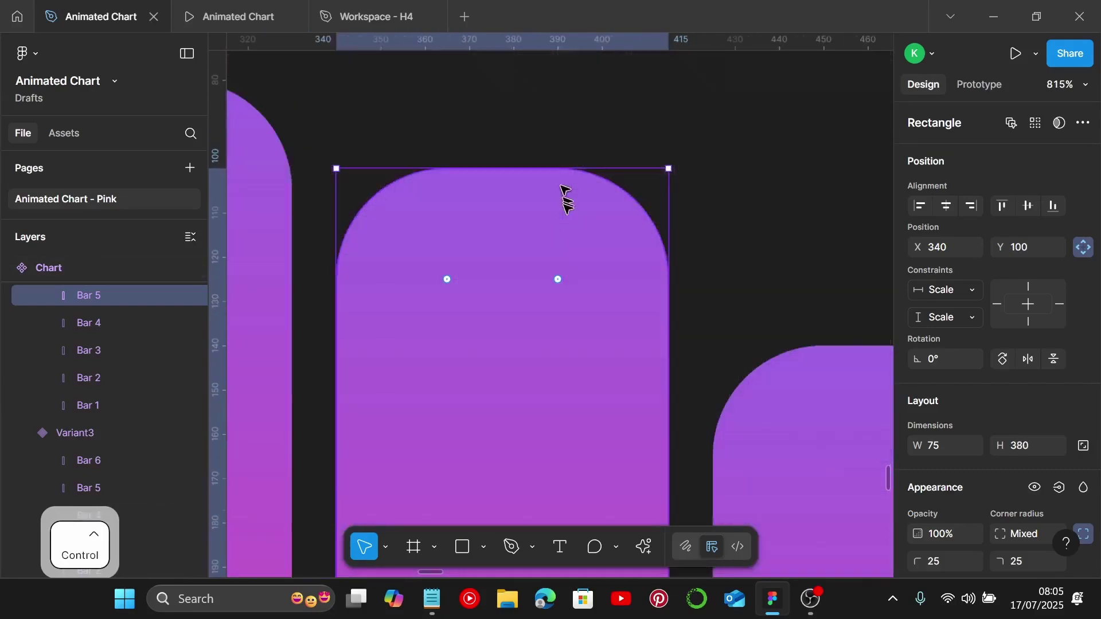
scroll(565, 224, "down", 8)
scroll(562, 218, "down", 3)
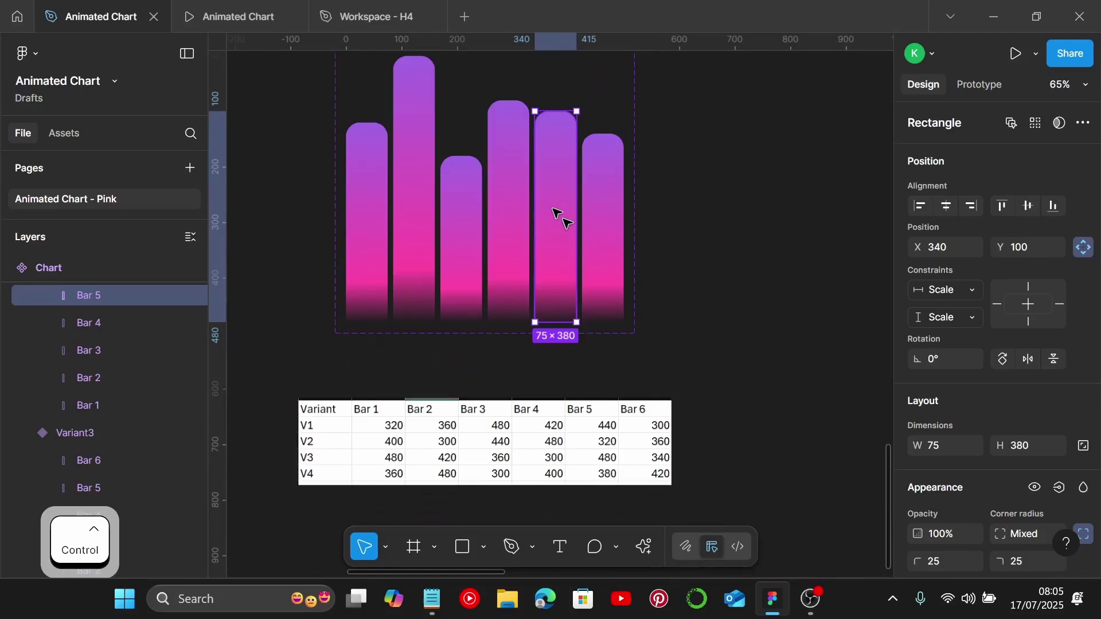
In Variant4, extend Bar 6 upward to a height of 420, keeping its base fixed
left_click(615, 170)
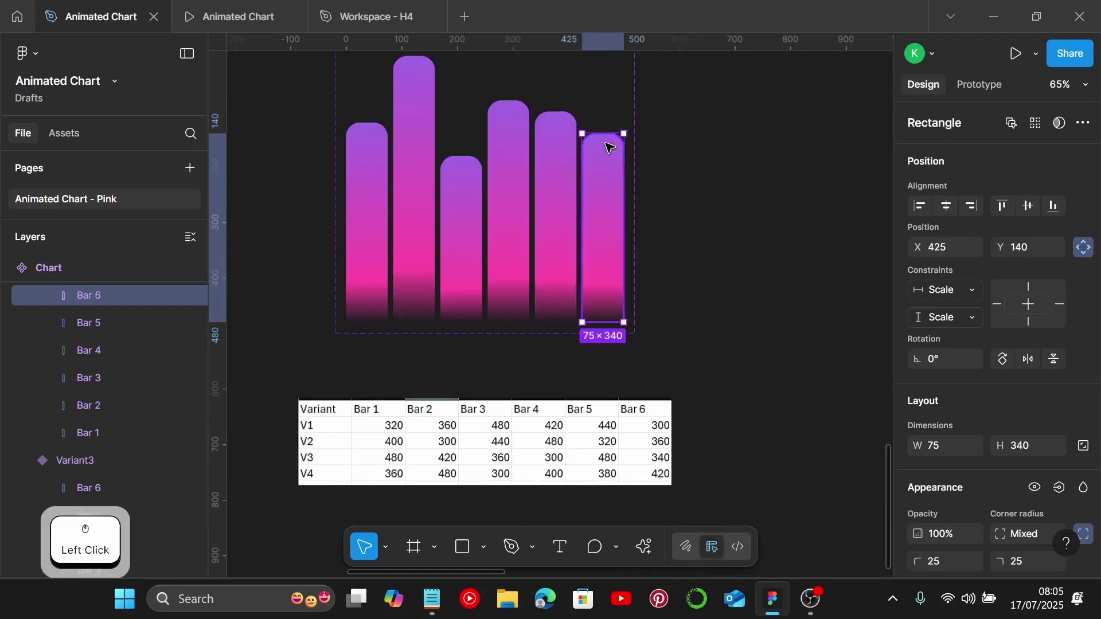
left_click_drag(603, 134, 606, 123)
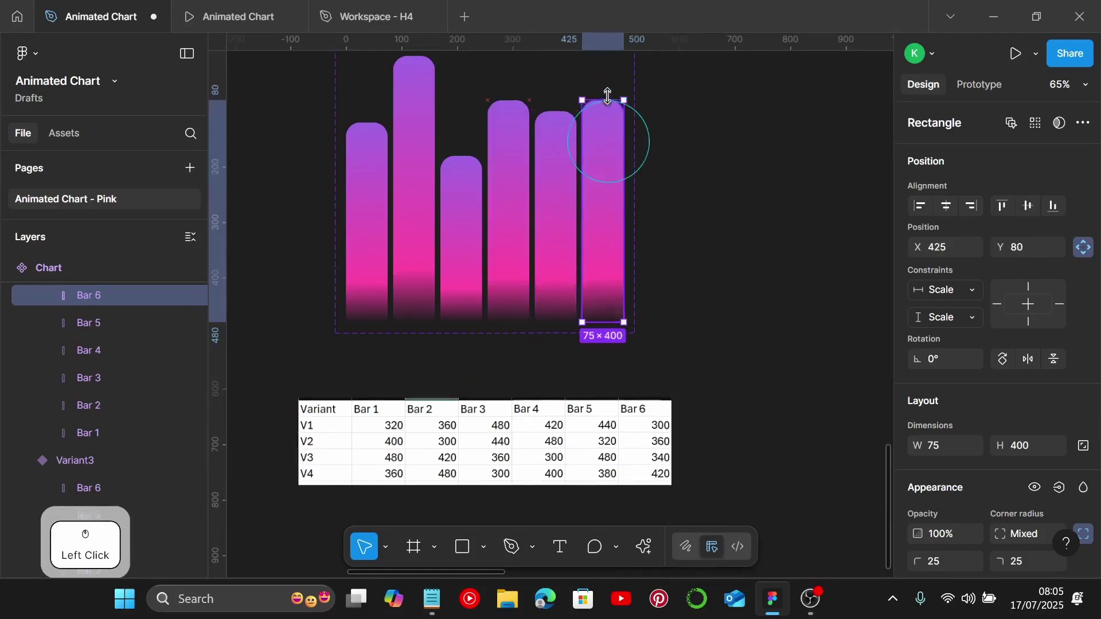
scroll(608, 87, "up", 15)
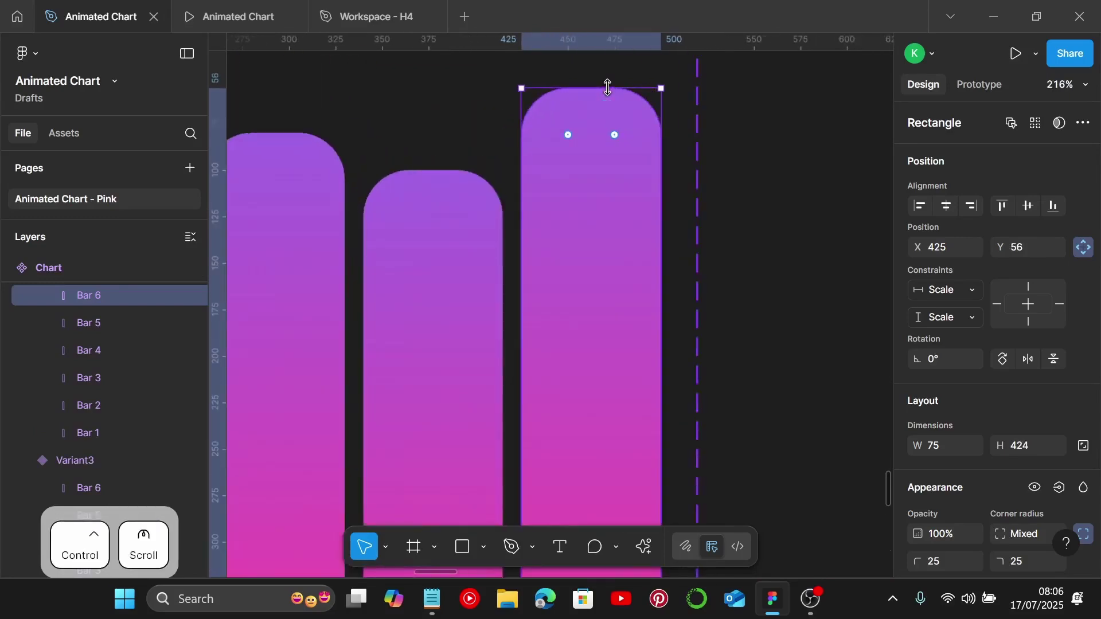
left_click_drag(608, 88, 609, 131)
scroll(608, 131, "down", 15)
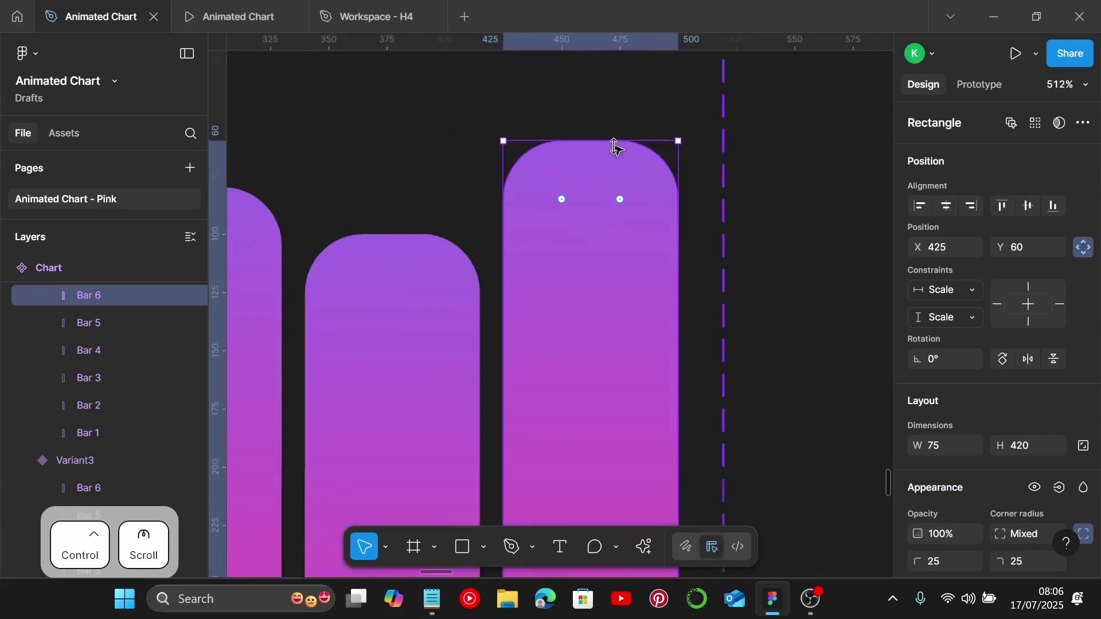
scroll(614, 146, "down", 3)
left_click(686, 287)
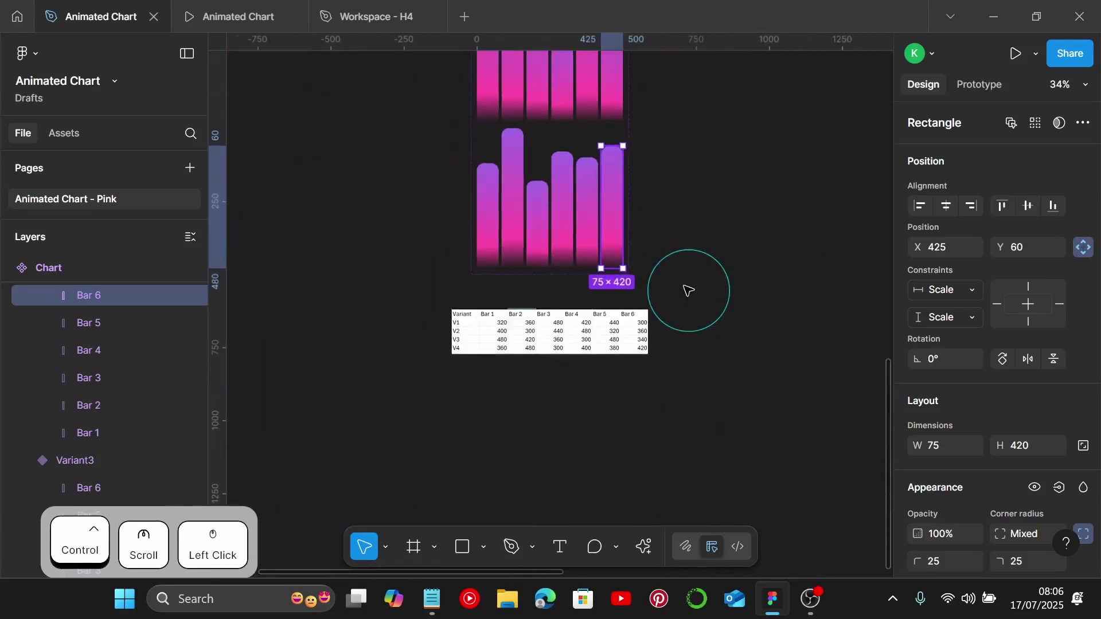
Move the bar-height table image away from the chart to just beneath the white Heading and Body text frame, and deselect it
scroll(546, 335, "up", 1)
scroll(546, 336, "down", 2)
scroll(545, 338, "left", 3)
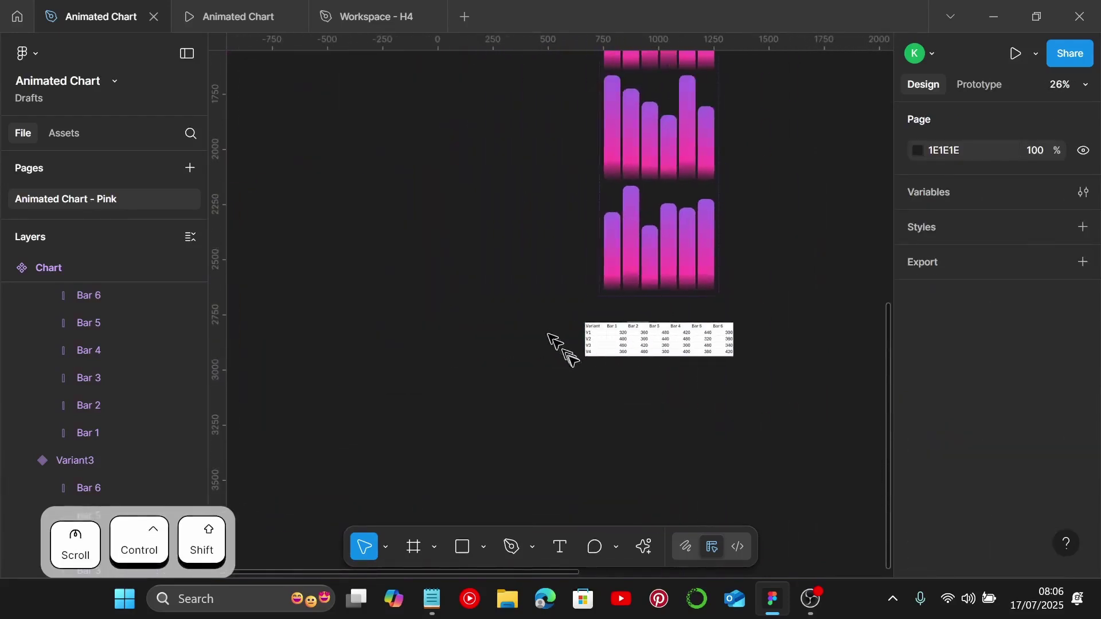
scroll(573, 372, "up", 3)
left_click(622, 443)
left_click_drag(622, 442, 350, 153)
scroll(376, 169, "up", 3)
scroll(376, 169, "up", 2)
left_click_drag(374, 349, 379, 201)
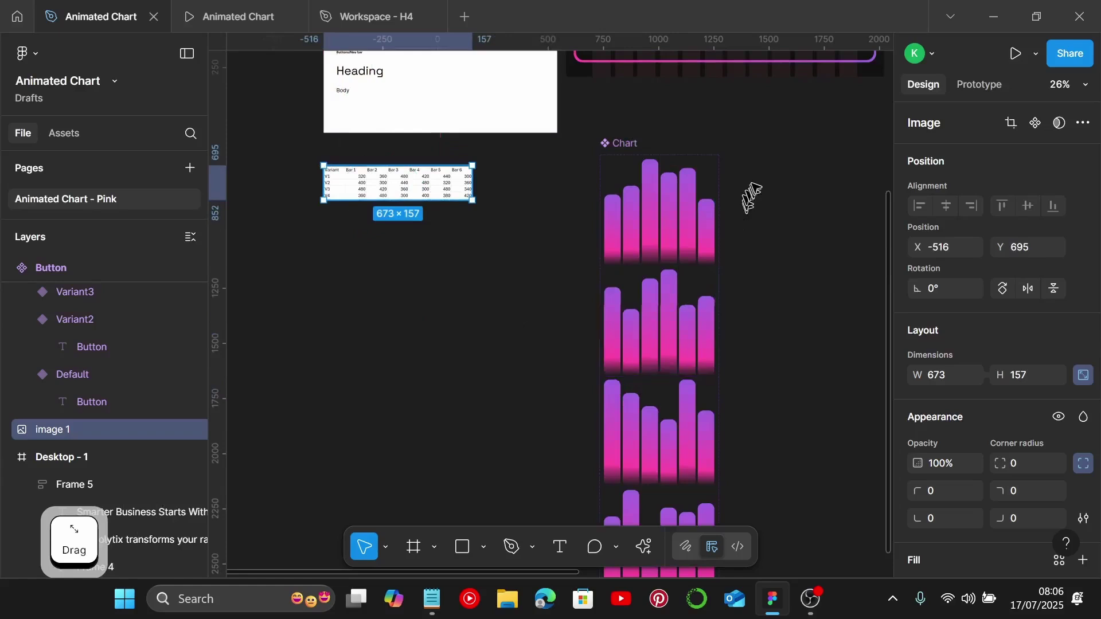
left_click(756, 188)
left_click(754, 162)
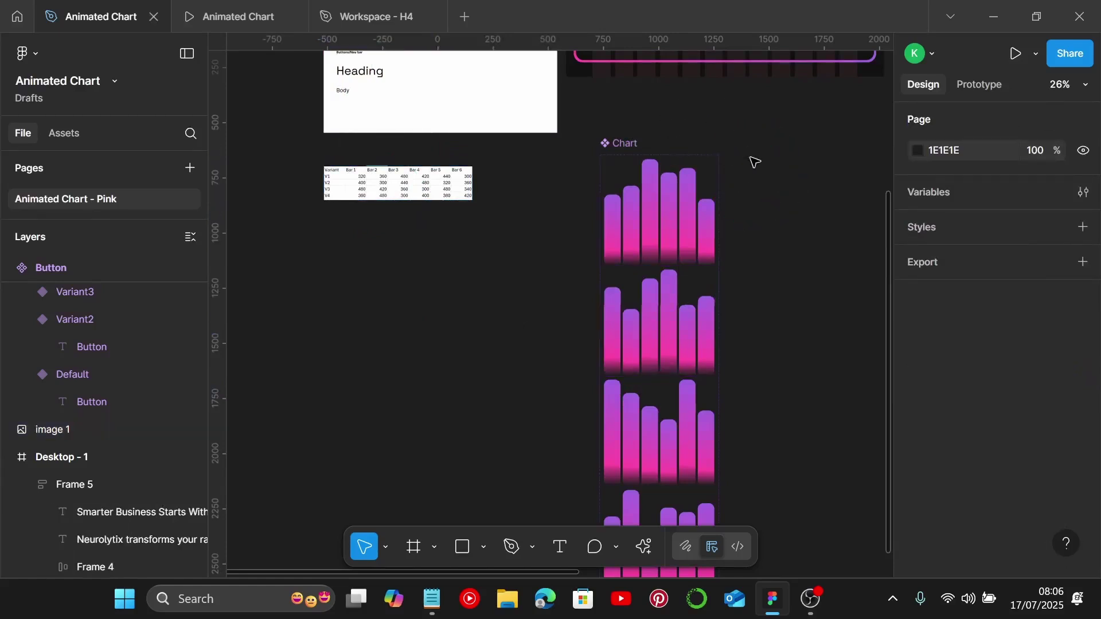
key("ctrl+Right")
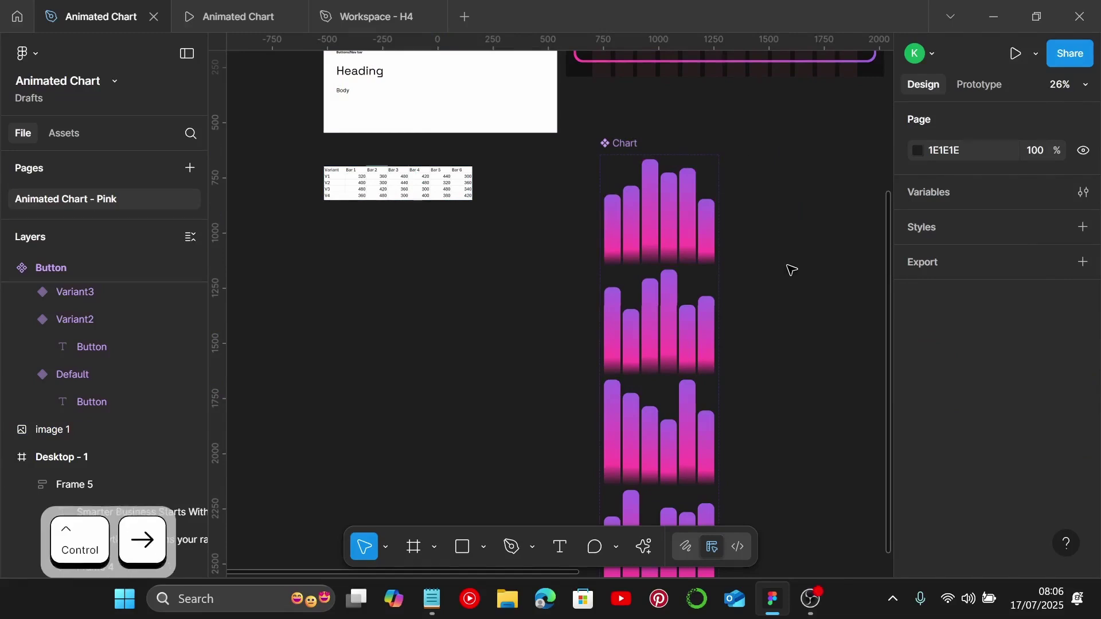
Add a prototype interaction from the Chart's Default variant that changes it to Variant2
left_click(979, 86)
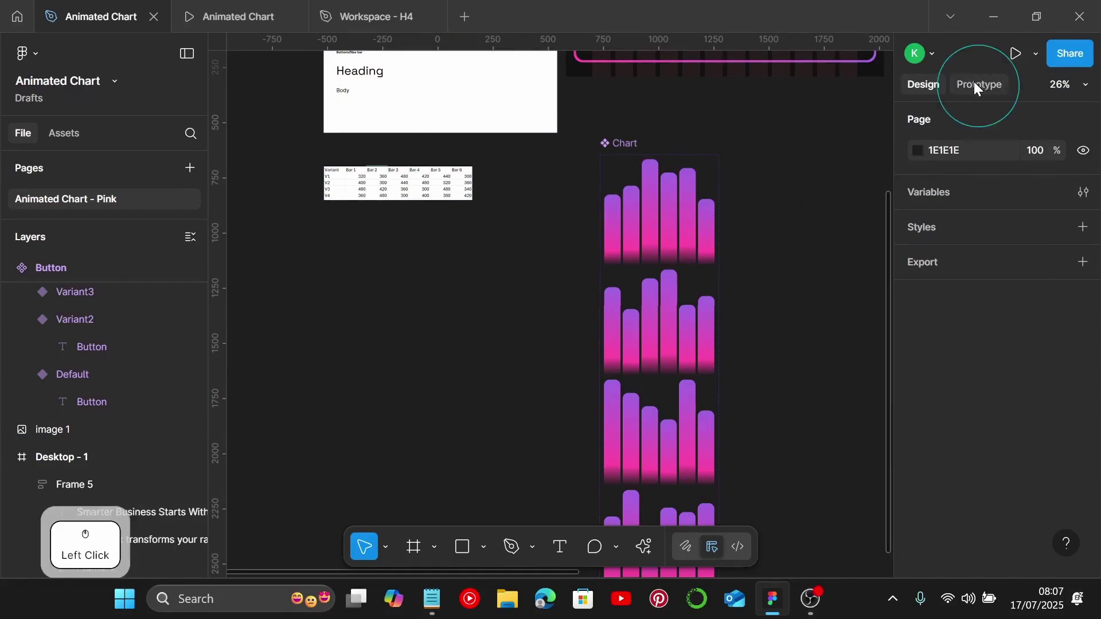
scroll(668, 263, "up", 5)
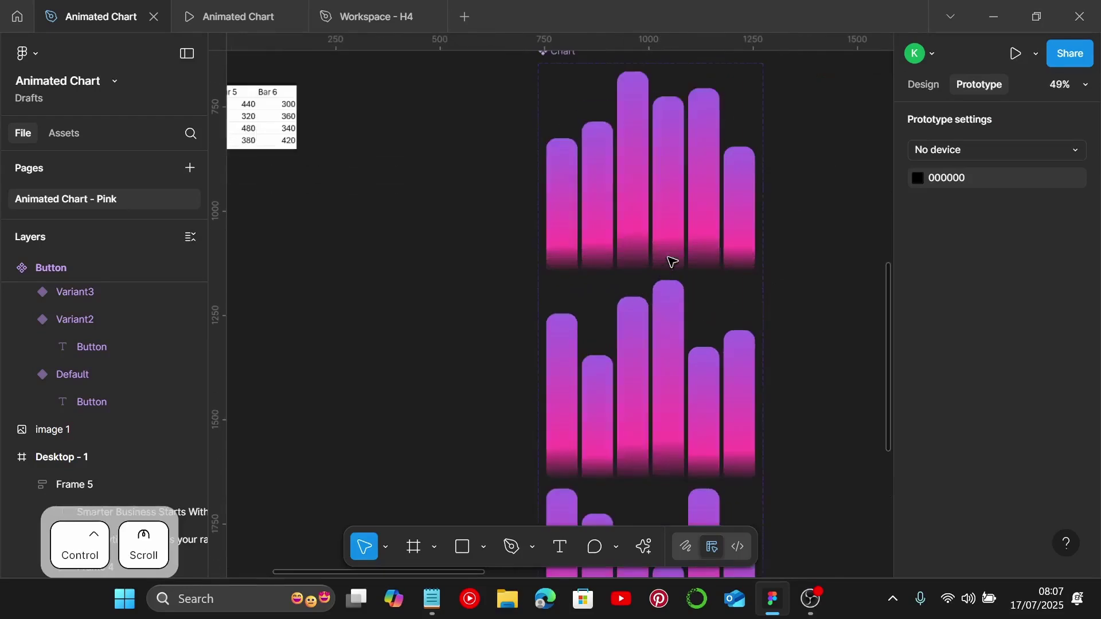
scroll(652, 282, "up", 3)
left_click(651, 256)
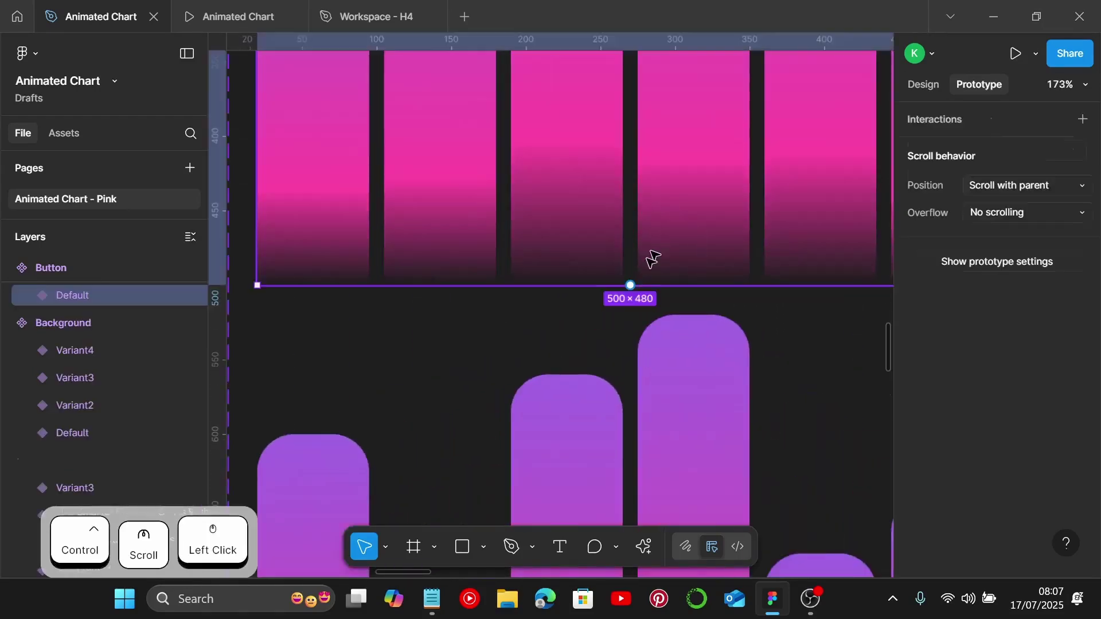
scroll(631, 307, "up", 2)
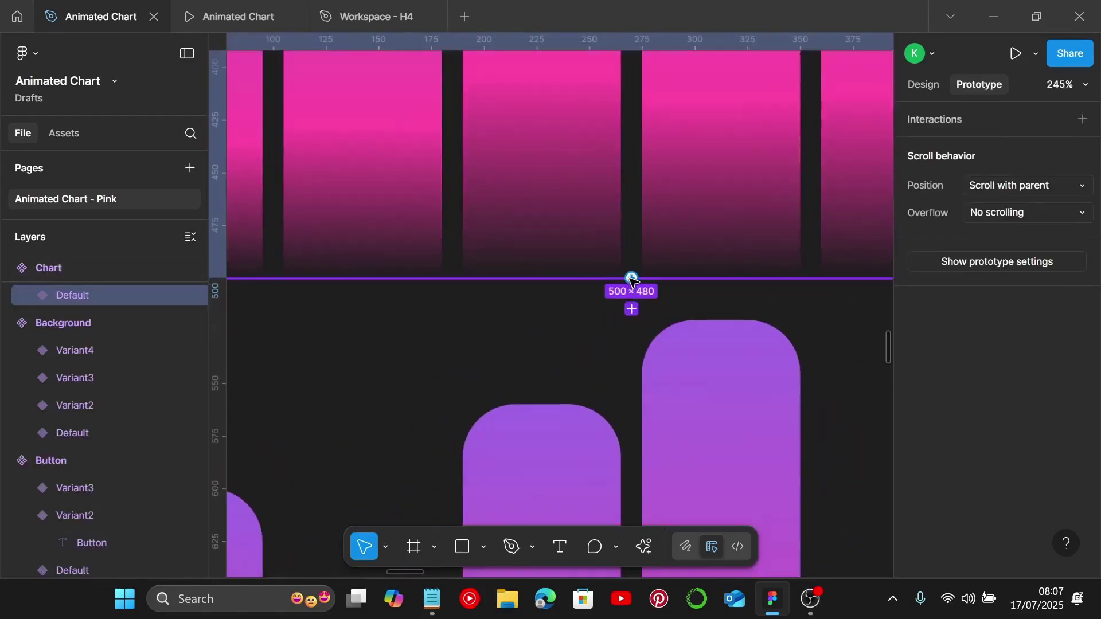
left_click_drag(631, 308, 633, 340)
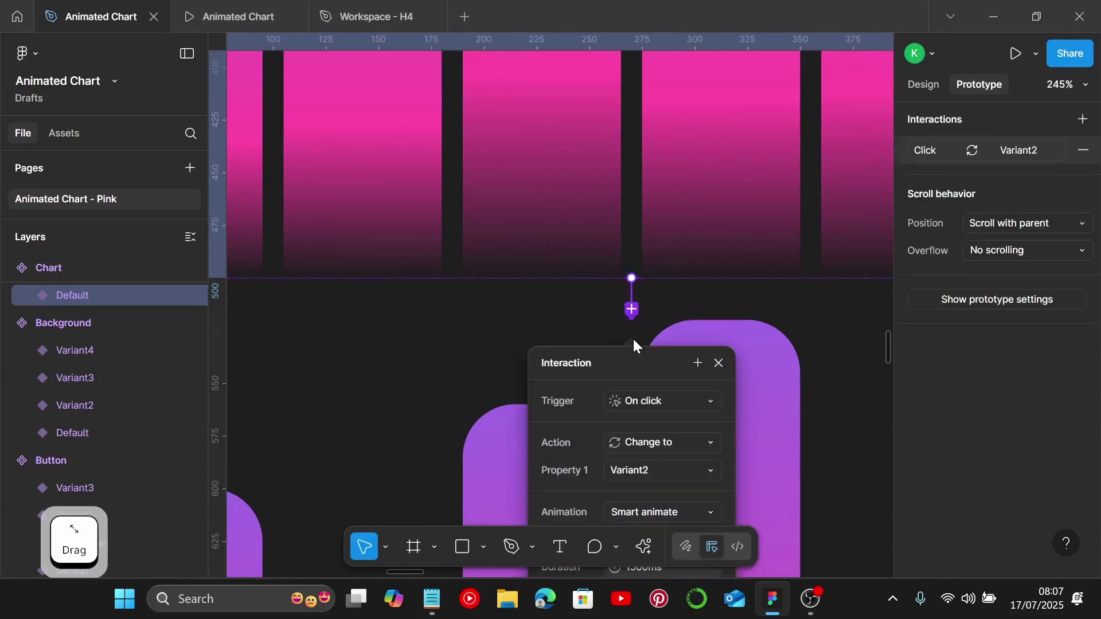
Set the Default variant's interaction trigger to After delay with a delay of 1 ms
scroll(634, 343, "down", 5)
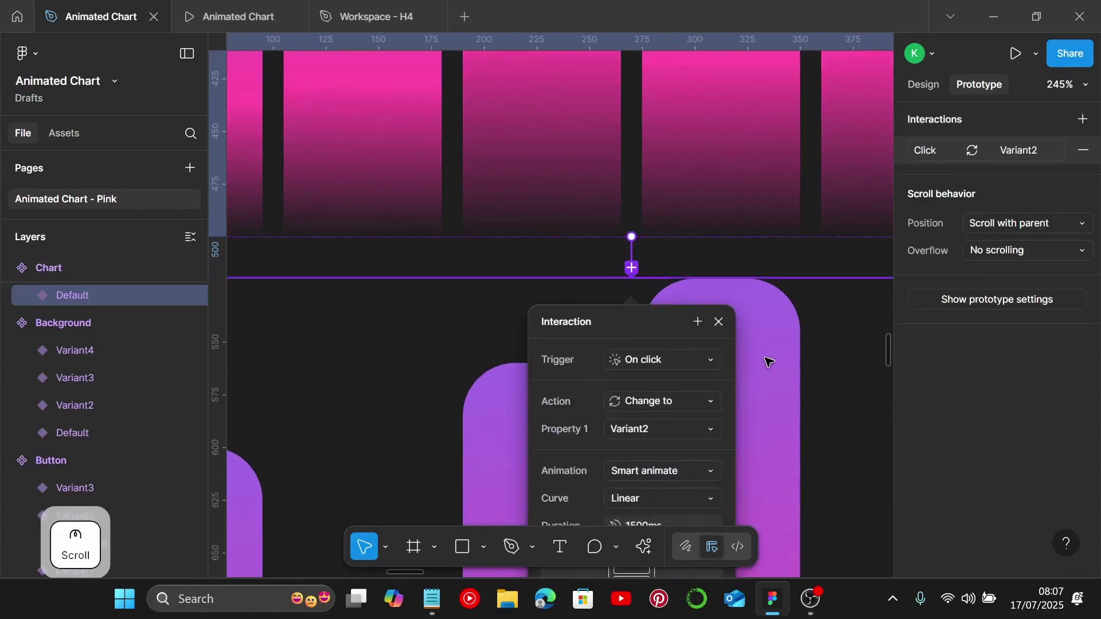
left_click(700, 247)
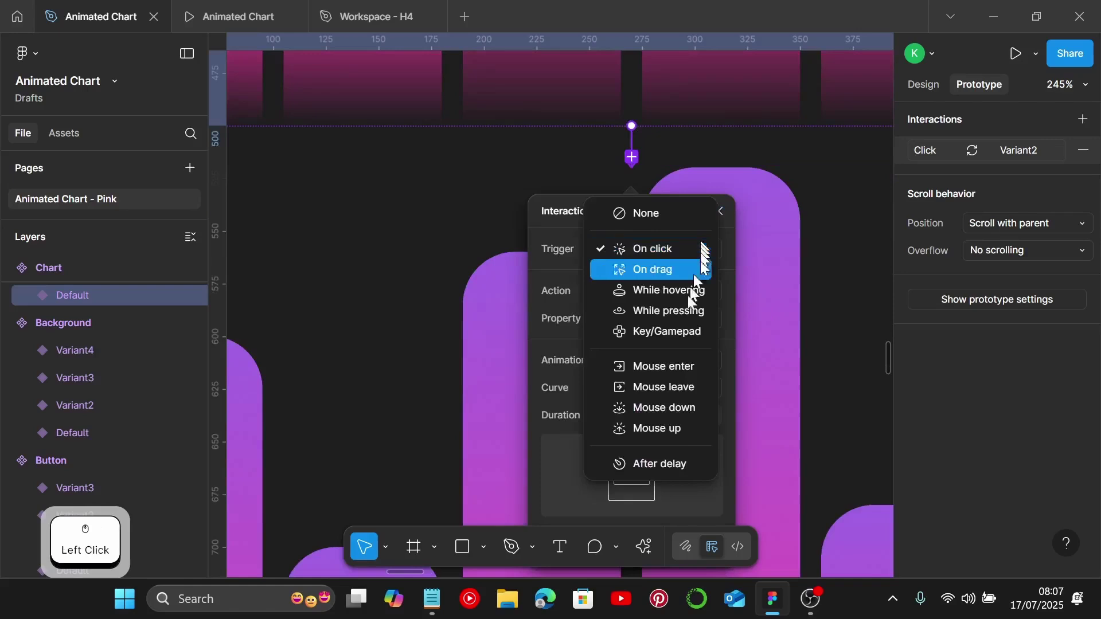
left_click(672, 463)
left_click(683, 275)
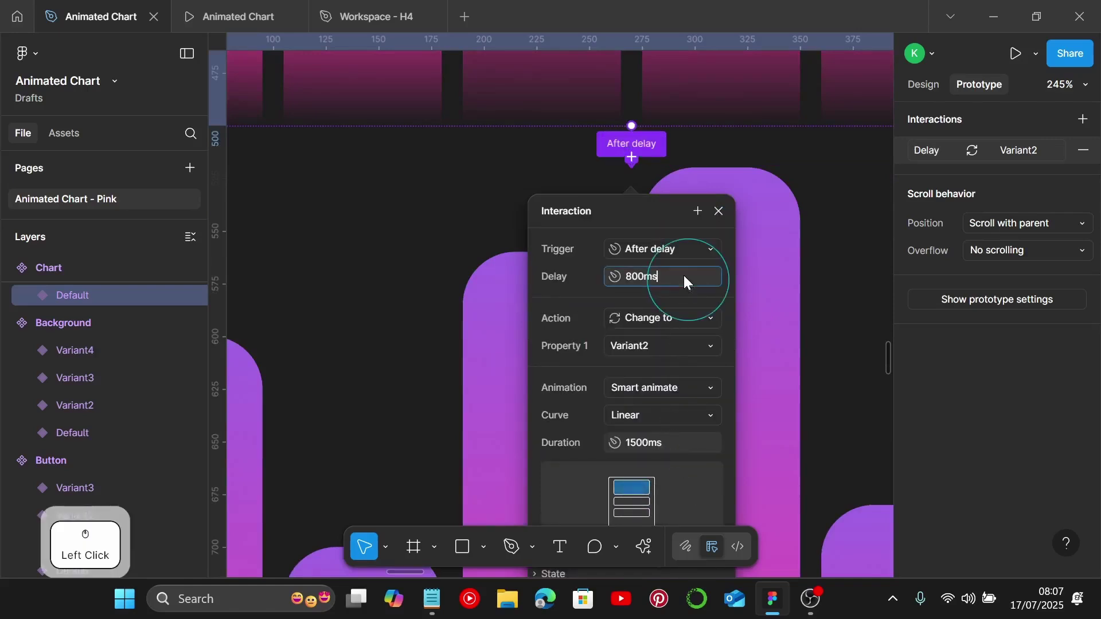
type("1")
key("Return")
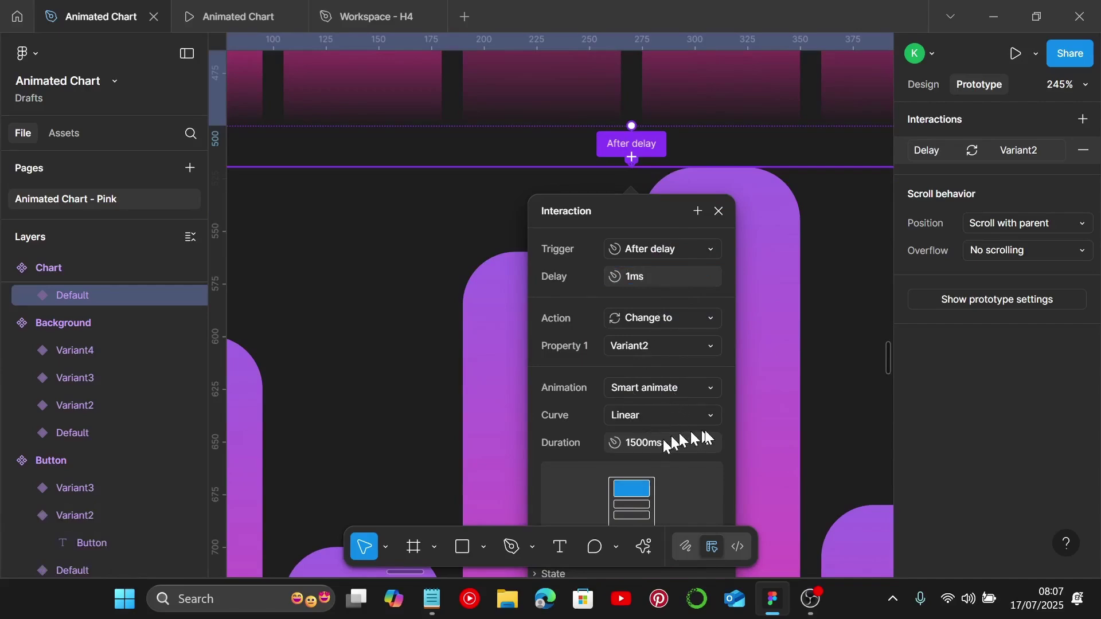
Add a prototype interaction from the Chart's Variant2 that changes it to Variant3
scroll(704, 429, "down", 5, "ctrl")
scroll(707, 410, "down", 5)
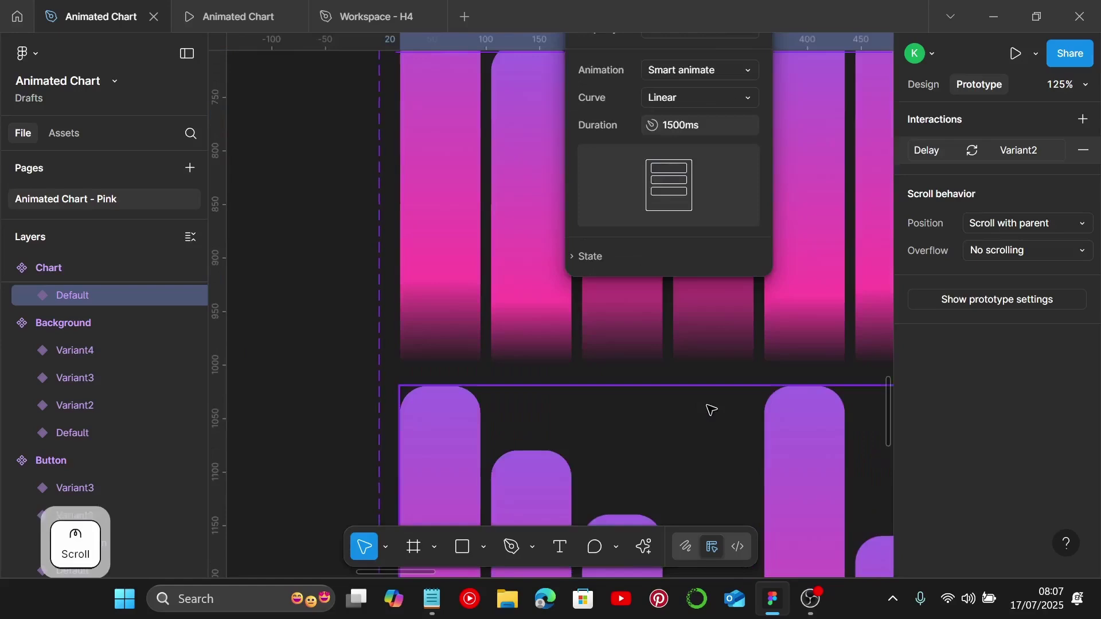
left_click(735, 302)
scroll(683, 353, "up", 3, "ctrl")
scroll(682, 353, "up", 3, "ctrl")
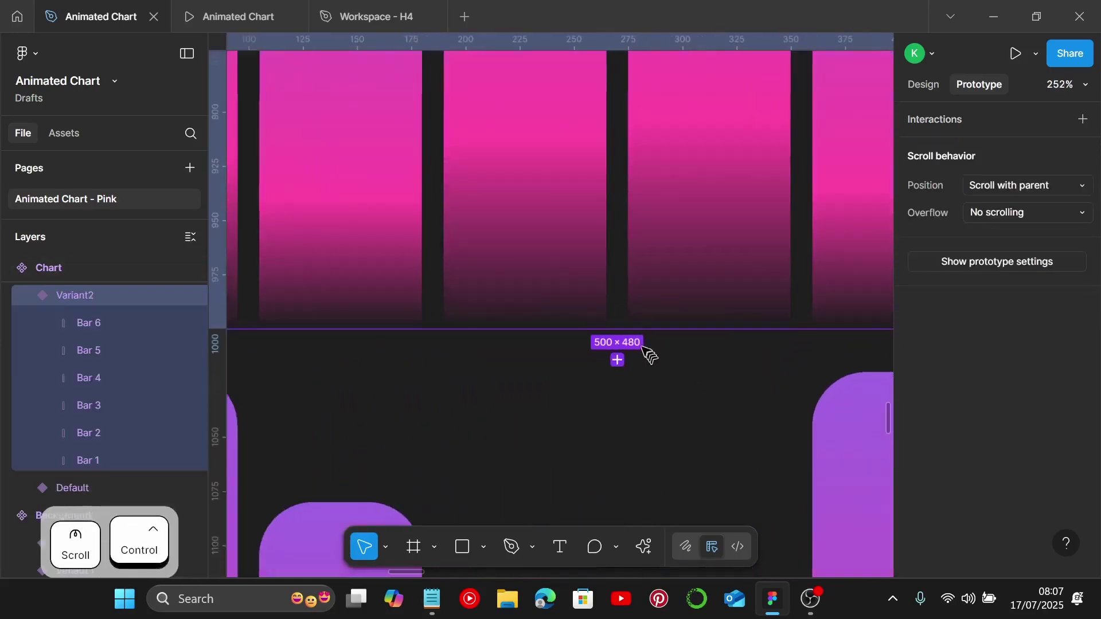
left_click_drag(618, 329, 624, 370)
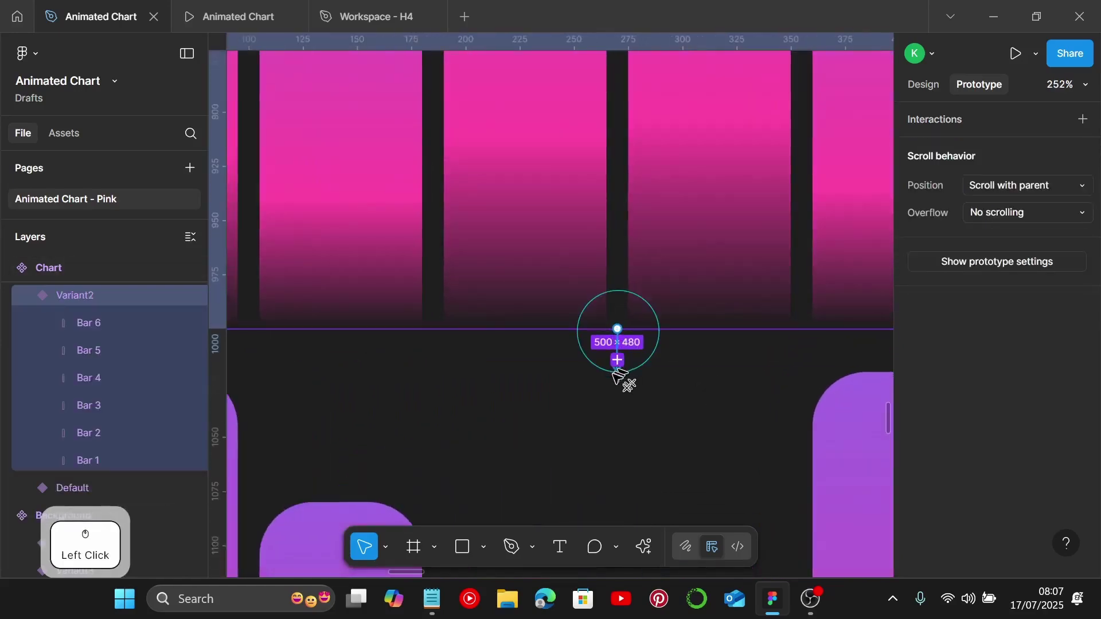
scroll(719, 373, "down", 3)
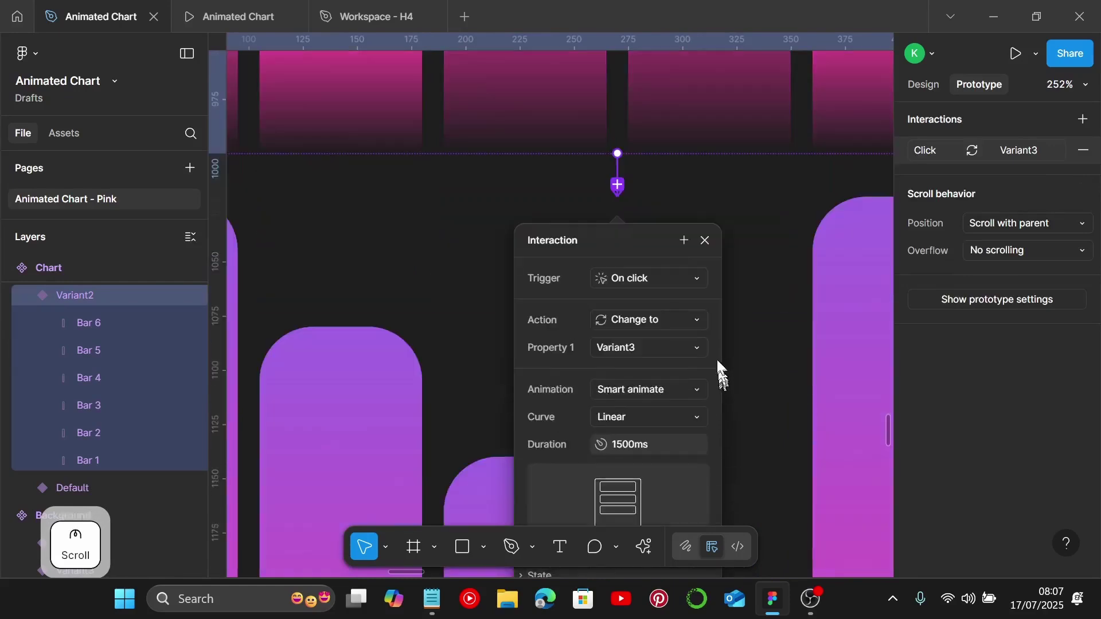
Set the trigger of Variant2's interaction to After delay with a delay of 1 ms
left_click(682, 278)
left_click(644, 490)
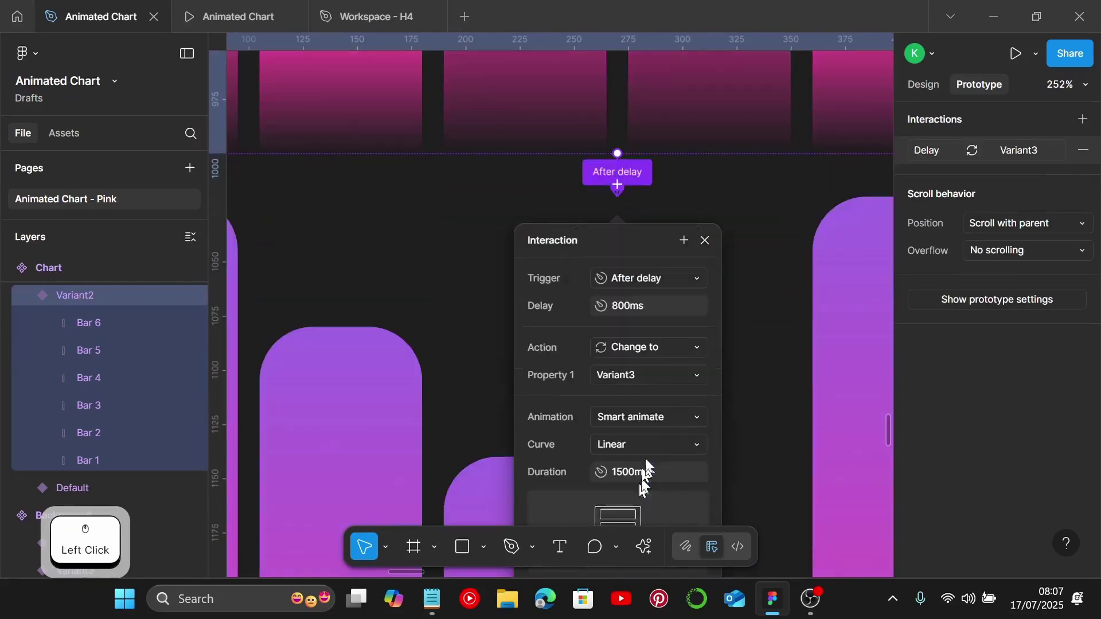
left_click(664, 301)
type("1")
key("Return")
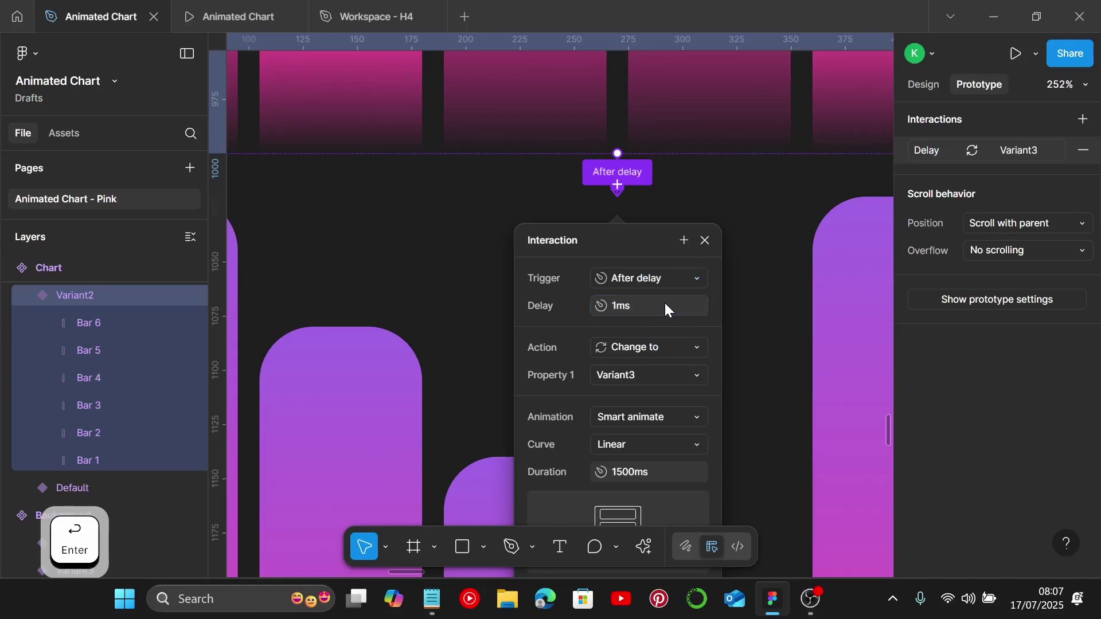
Add a prototype interaction from the Chart's Variant3 that changes it to Variant4
scroll(791, 411, "down", 5)
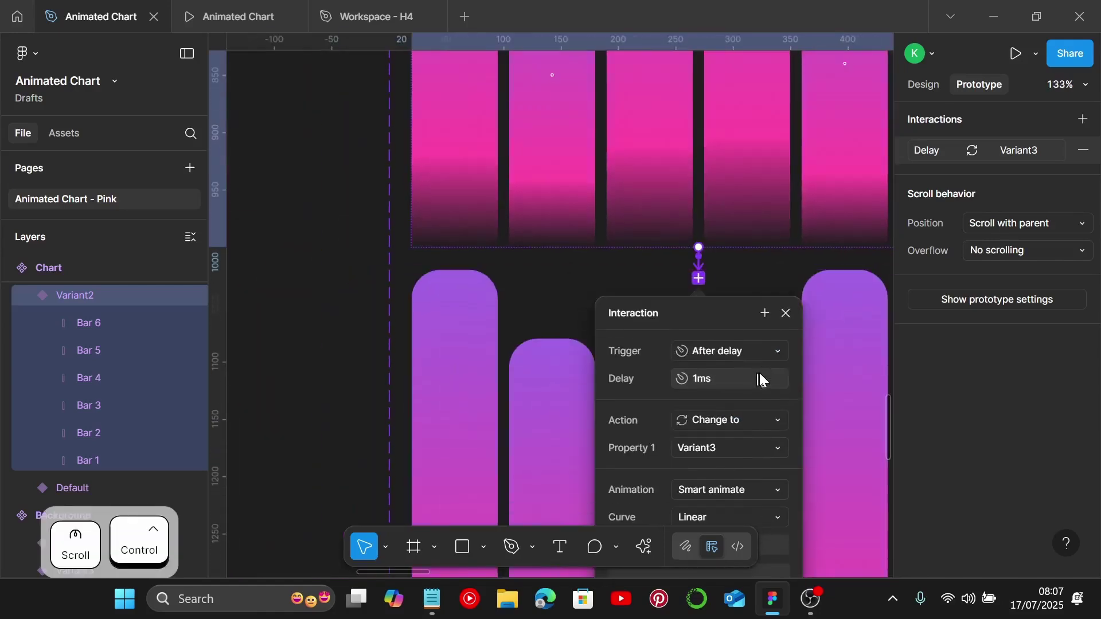
scroll(797, 402, "down", 6)
left_click(779, 279)
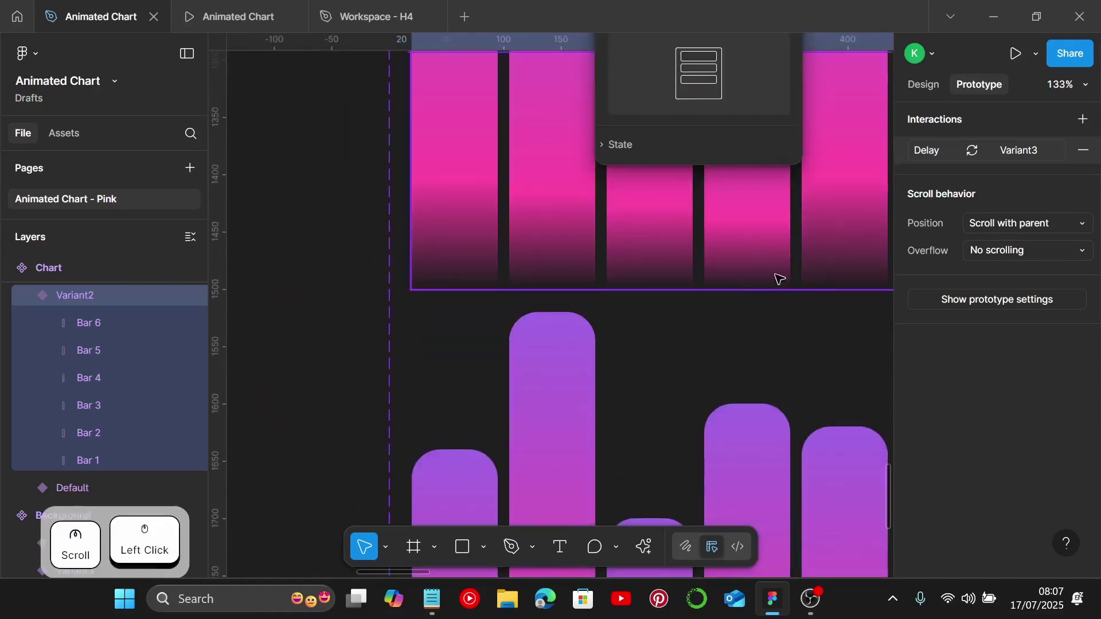
scroll(763, 290, "up", 5)
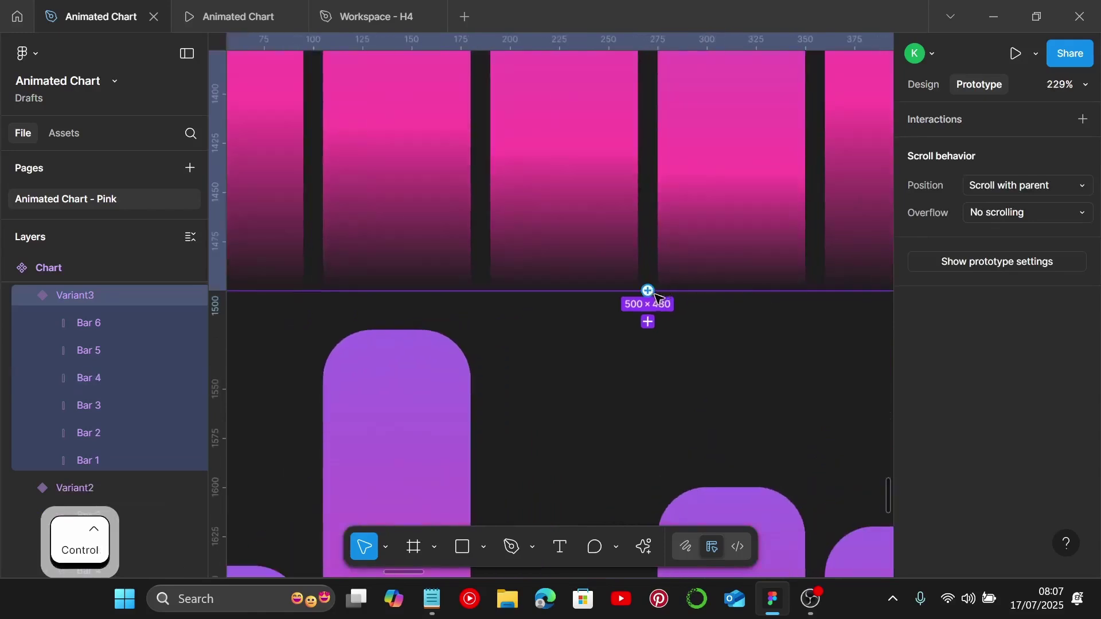
left_click(649, 292)
left_click_drag(650, 339, 648, 348)
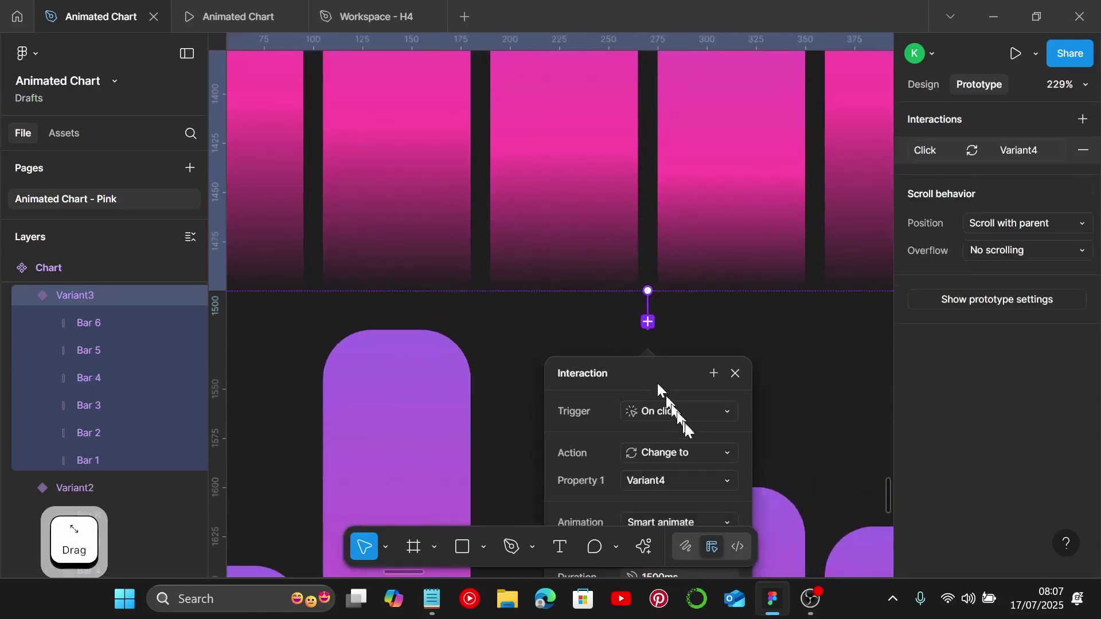
Set the trigger of Variant3's interaction to After delay with a delay of 1 ms
left_click(711, 406)
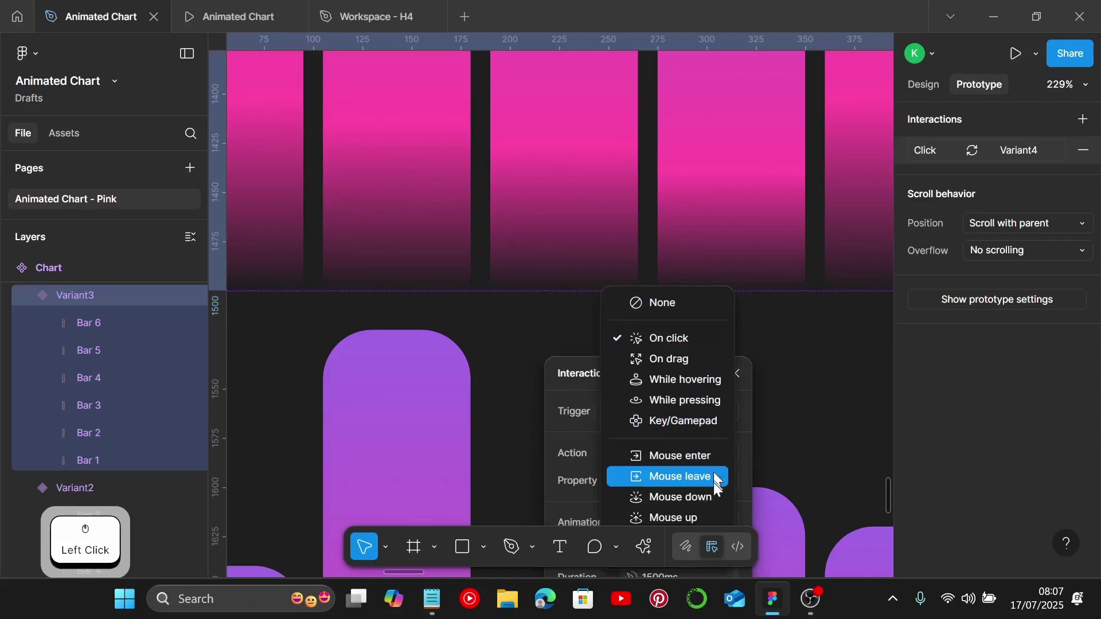
scroll(769, 447, "down", 5)
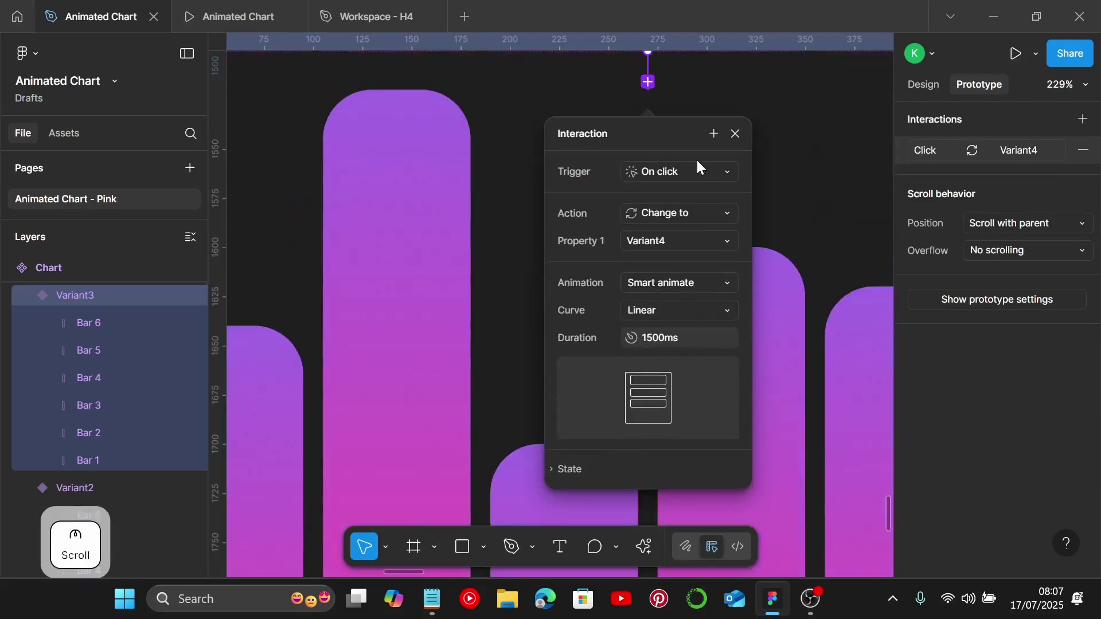
left_click(696, 172)
left_click(687, 385)
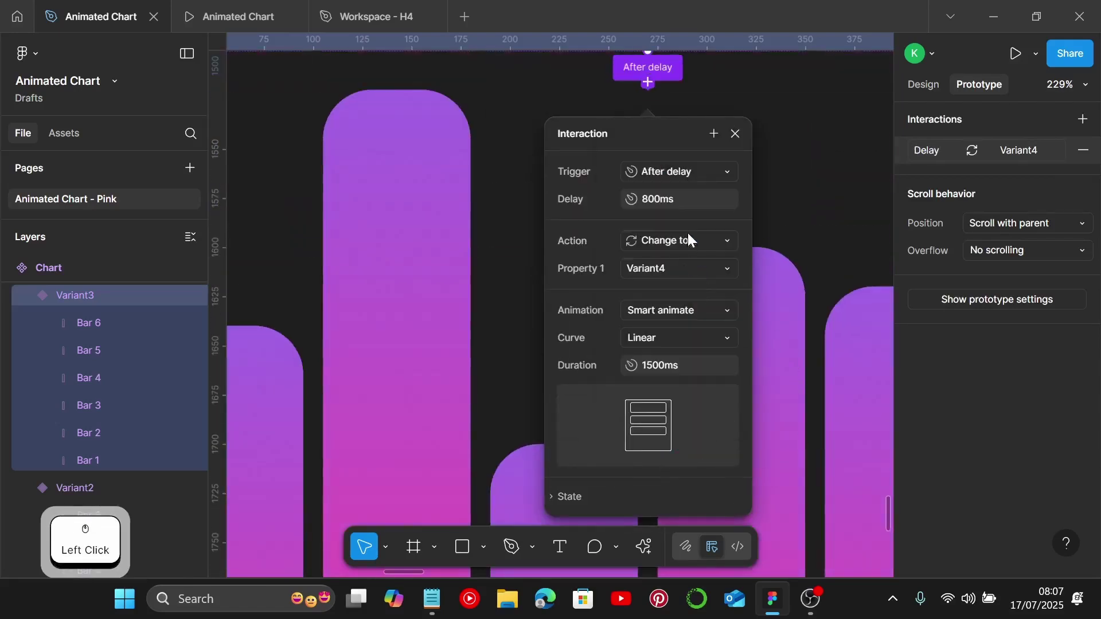
left_click(696, 199)
type("1")
key("Return")
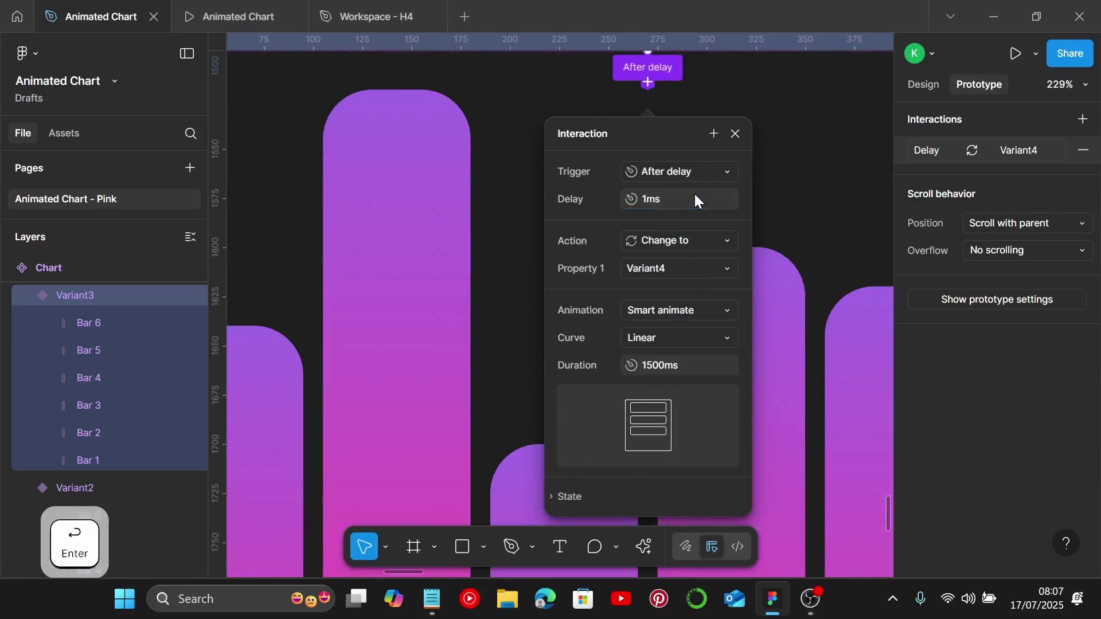
Add a prototype interaction from the Chart's Variant4 that changes it back to the Default variant
scroll(756, 235, "down", 3, "ctrl")
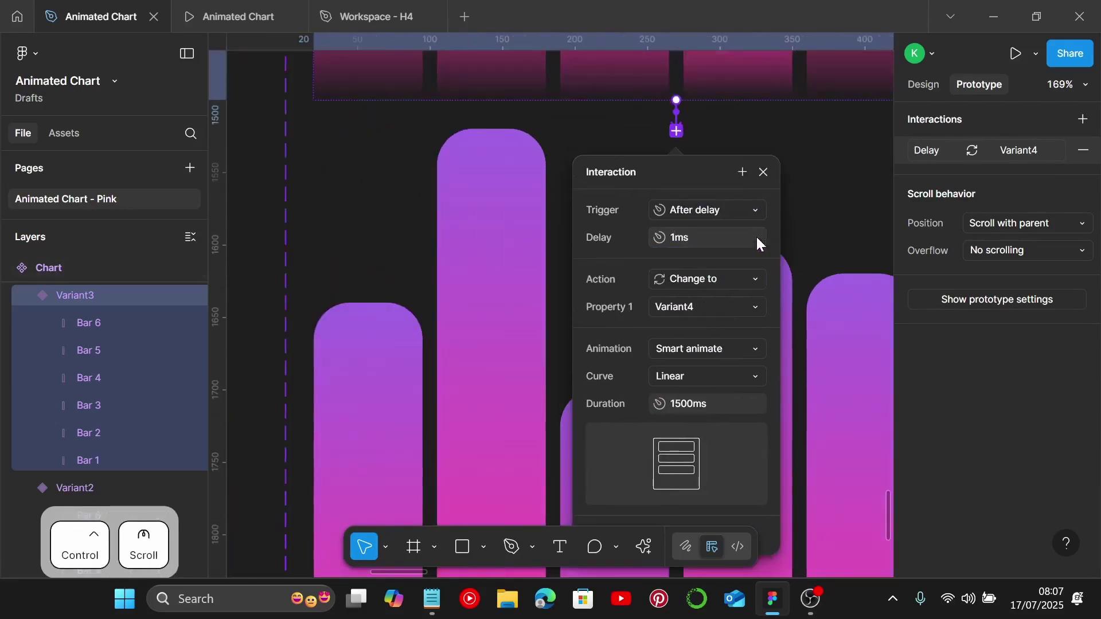
left_click(805, 295)
scroll(801, 295, "down", 10, "ctrl")
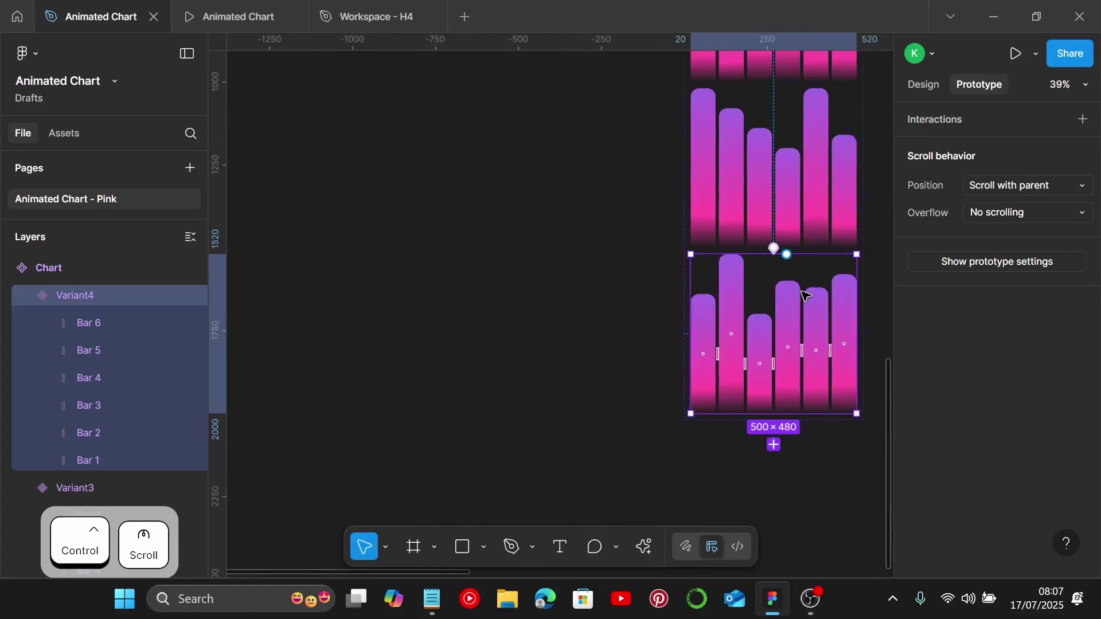
scroll(760, 279, "right", 3, "shift")
scroll(759, 280, "right", 3, "shift")
scroll(727, 295, "up", 3)
scroll(609, 344, "up", 1)
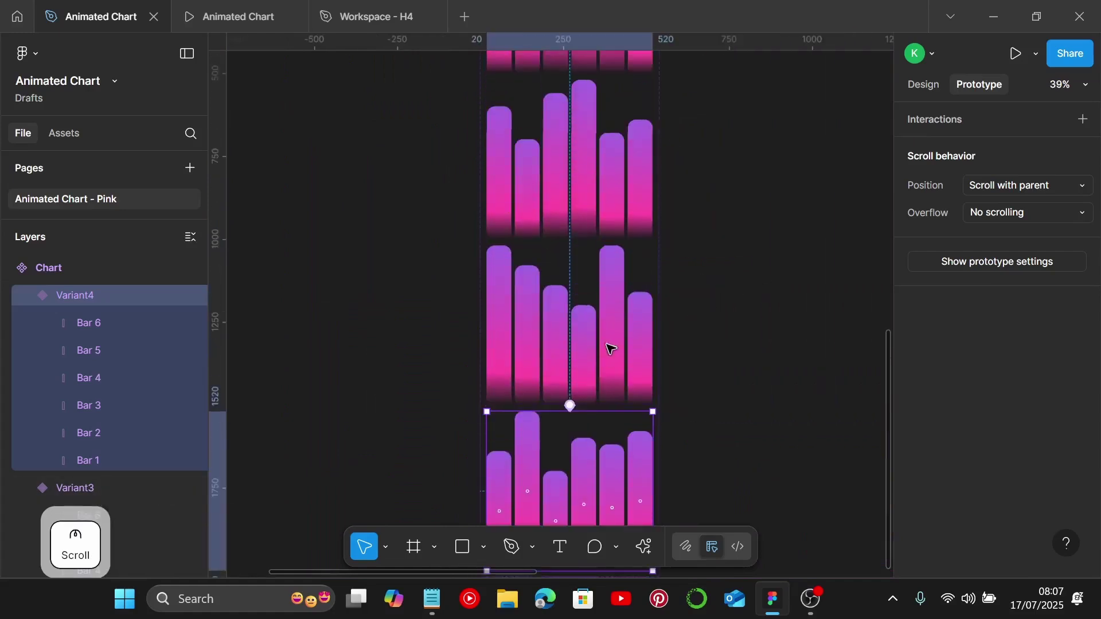
scroll(611, 349, "down", 2, "ctrl")
scroll(610, 349, "up", 3)
scroll(609, 367, "down", 2)
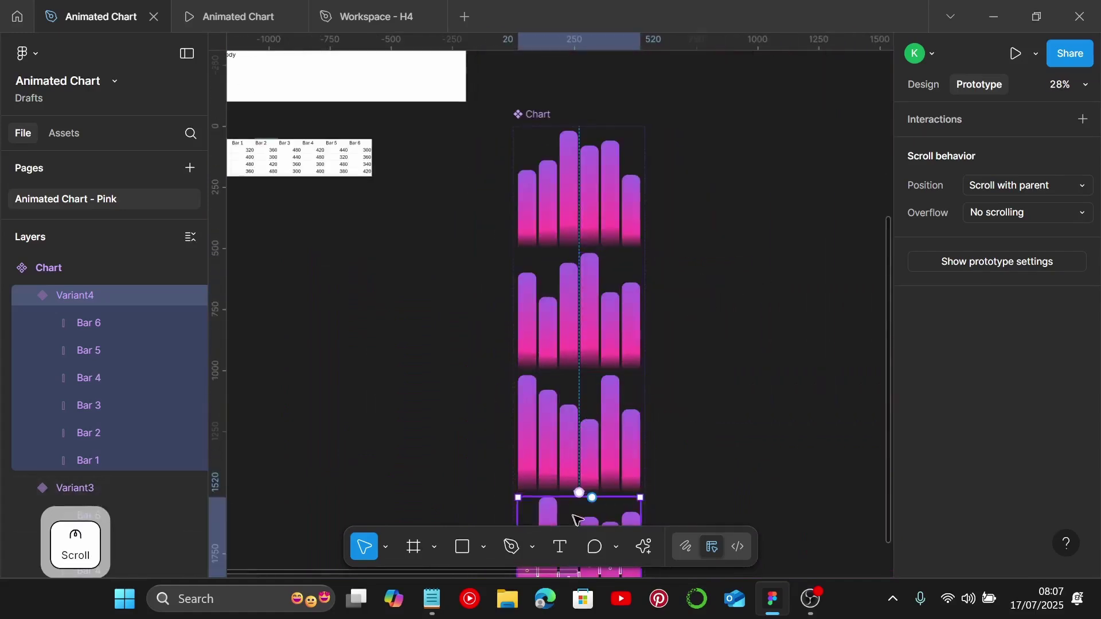
left_click(594, 498)
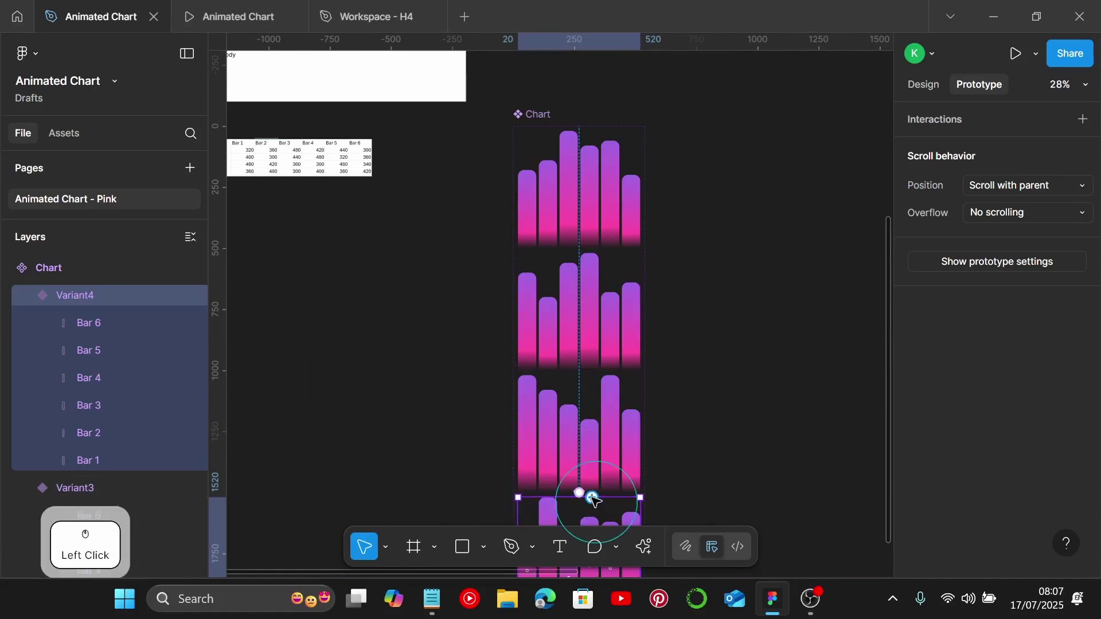
left_click_drag(612, 445, 601, 229)
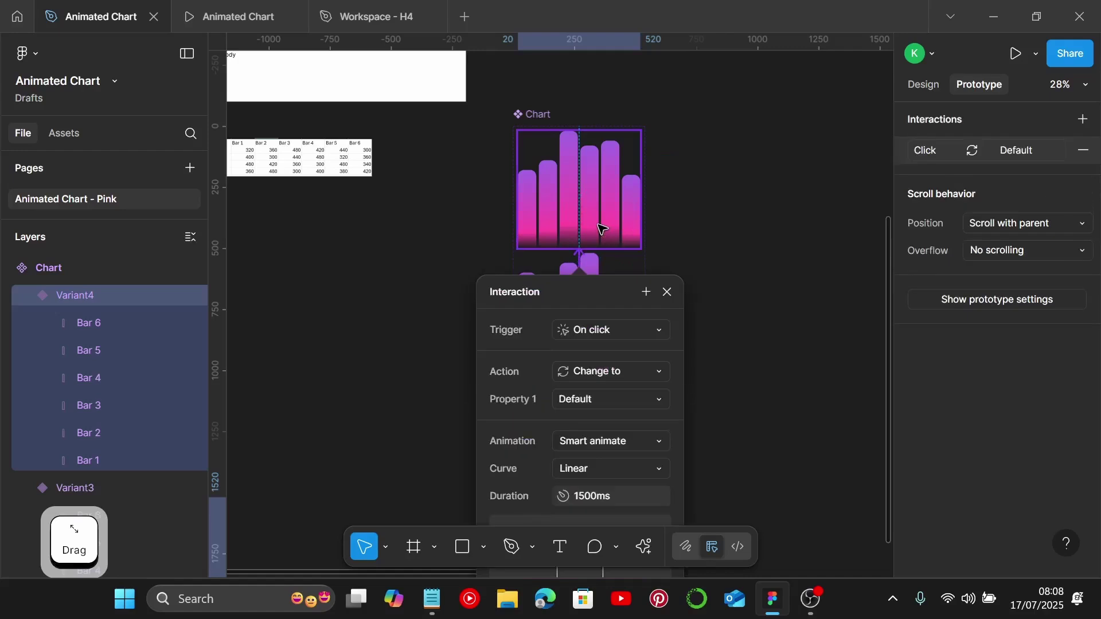
Set the trigger of Variant4's interaction to After delay with a delay of 1 ms and deselect the variant
left_click(638, 331)
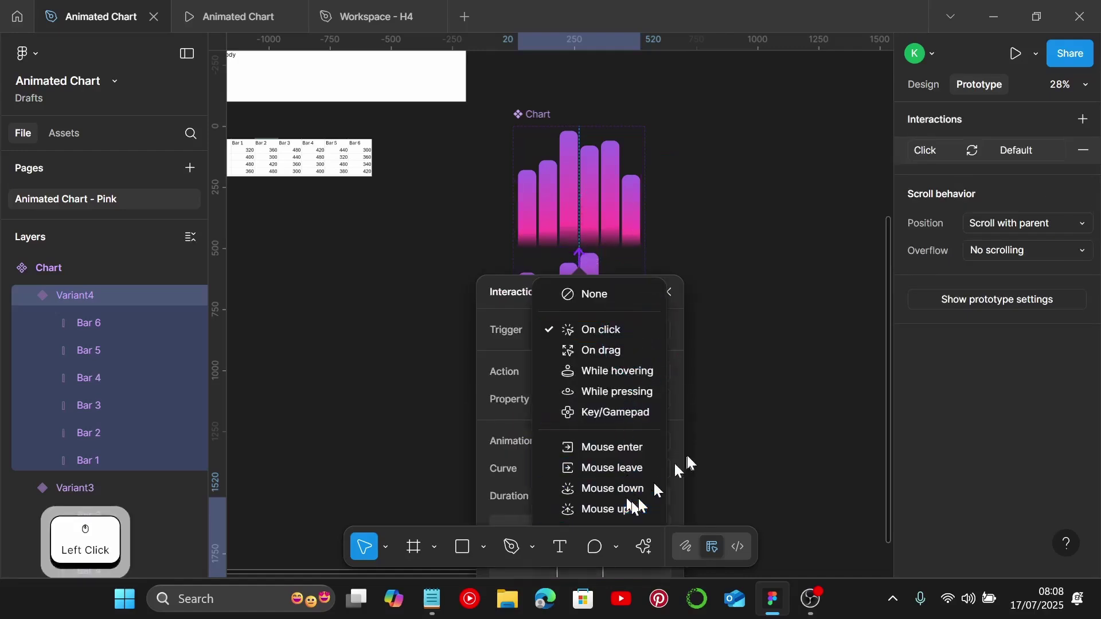
scroll(692, 457, "down", 2)
left_click(624, 280)
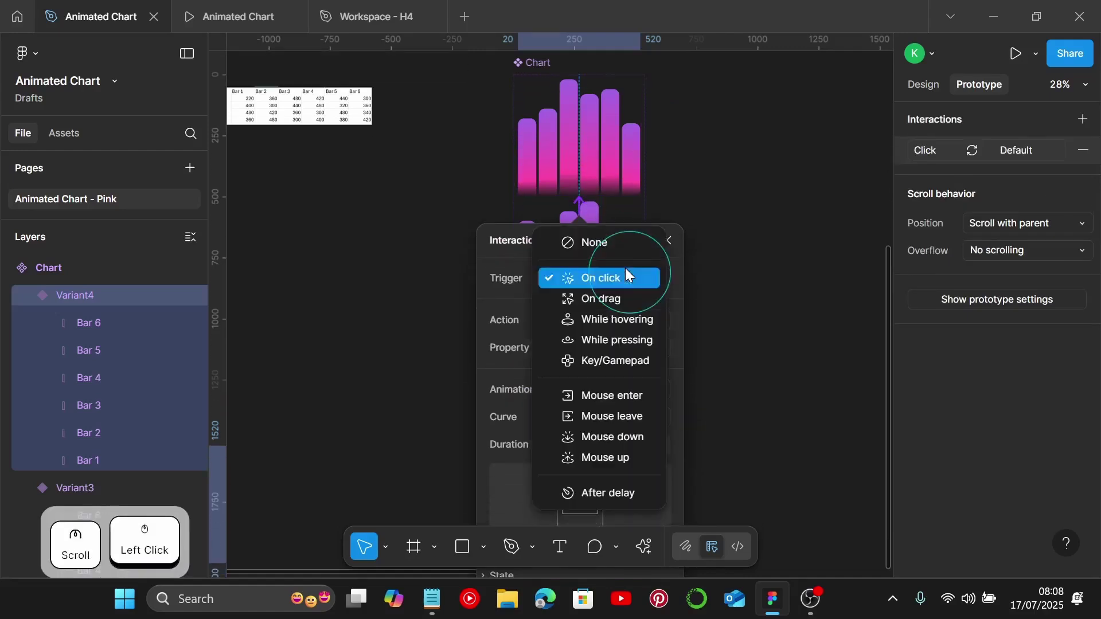
left_click(616, 489)
left_click(646, 300)
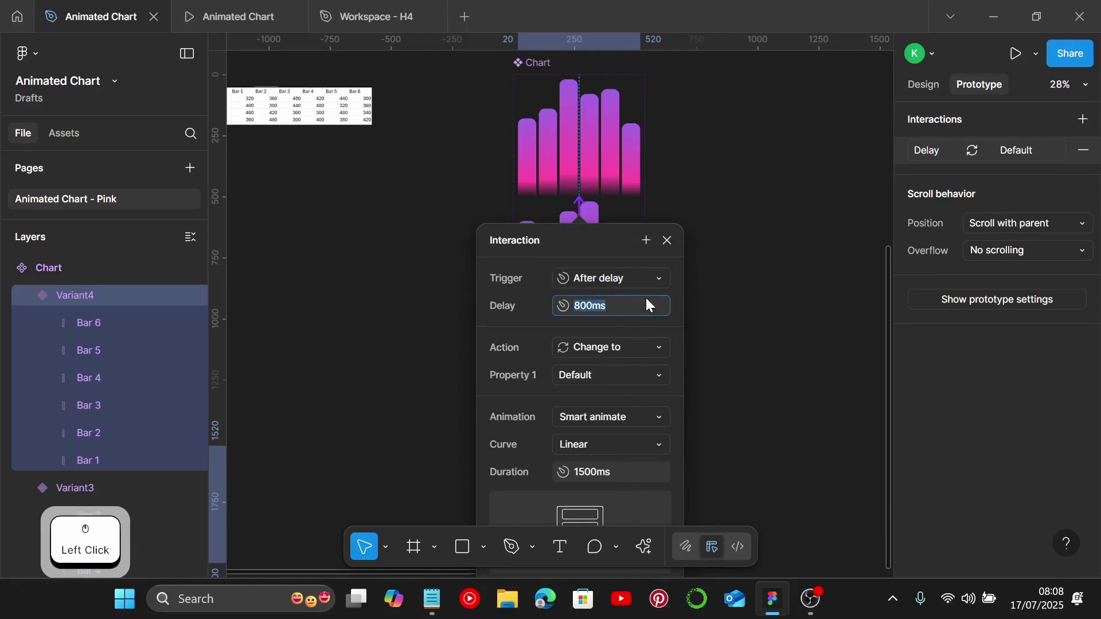
type("1")
key("Return")
left_click(759, 245)
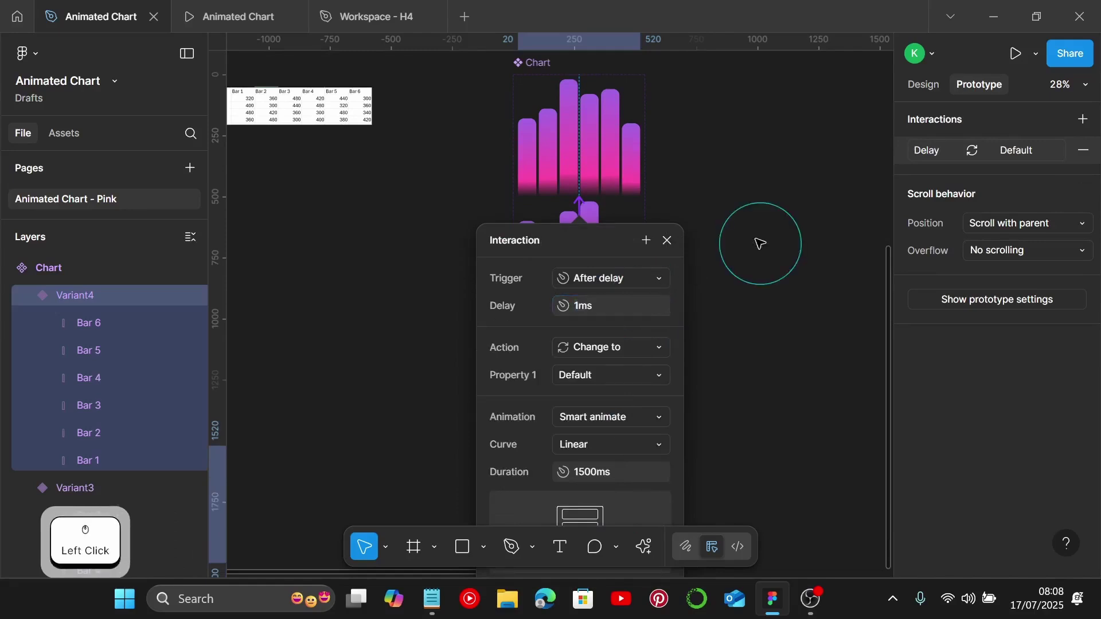
Place an instance of the Chart component on the empty canvas below the Desktop - 1 frame and cut it to the clipboard
scroll(695, 217, "down", 2, "ctrl")
scroll(705, 224, "up", 2)
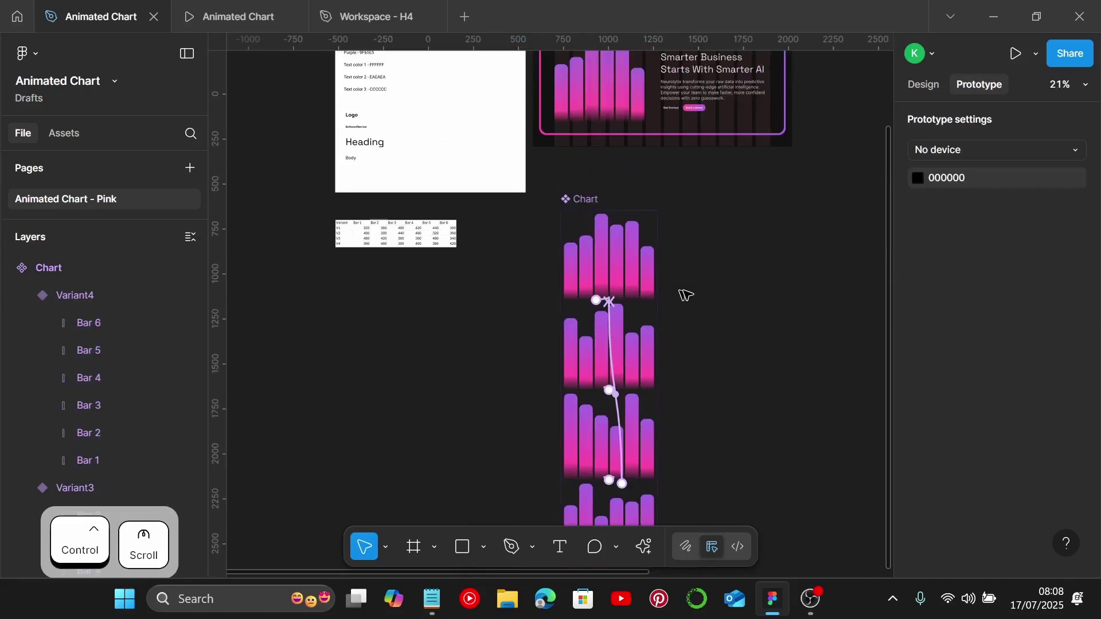
scroll(686, 295, "up", 4)
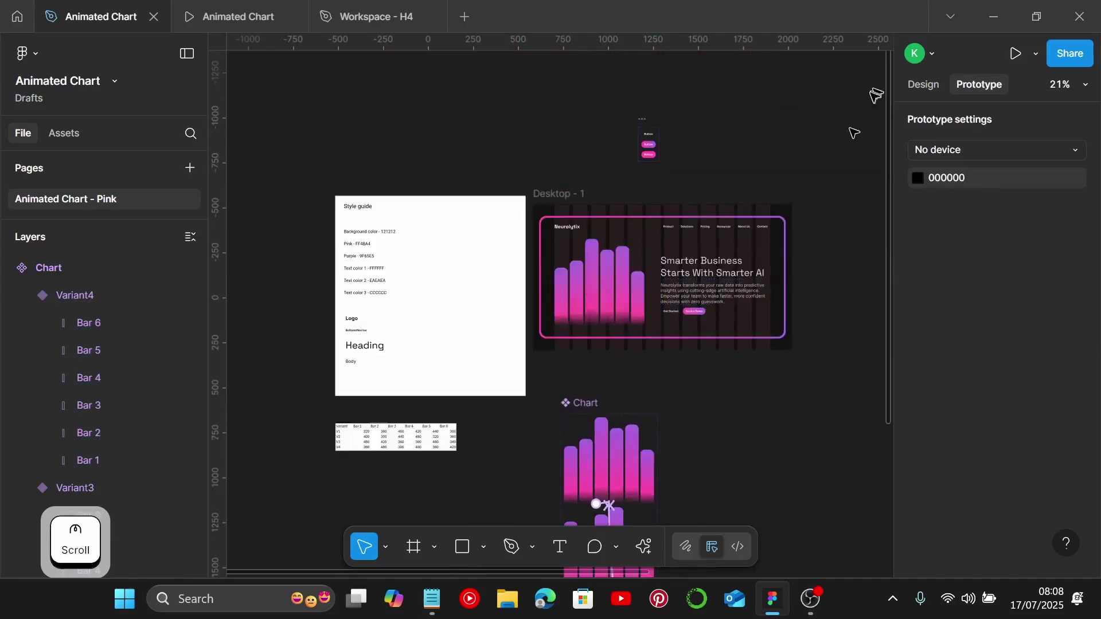
left_click(917, 92)
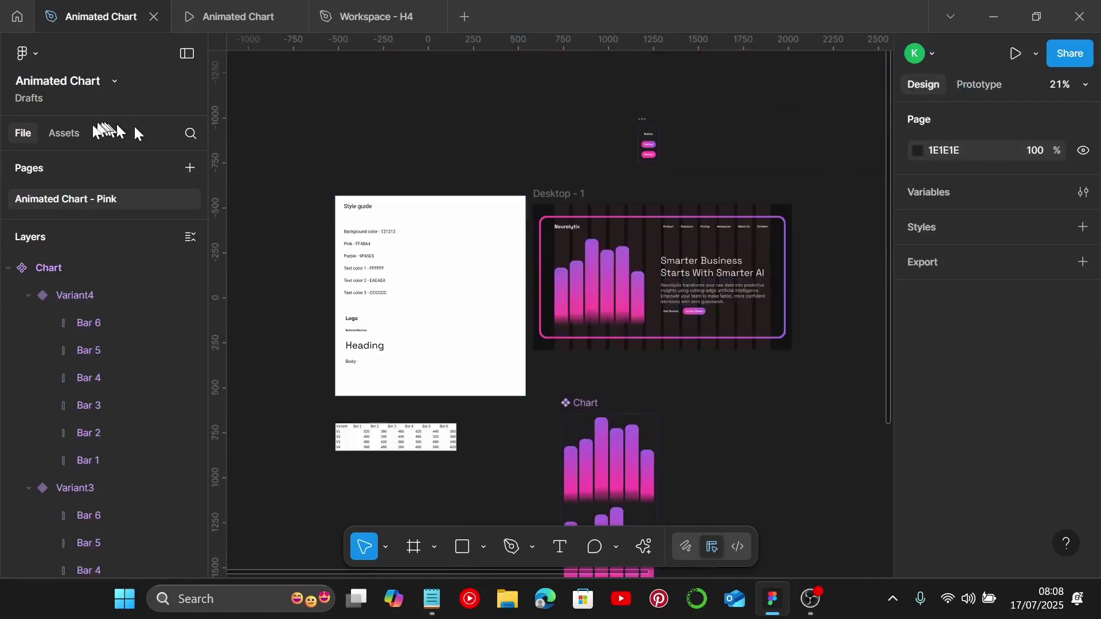
left_click(77, 133)
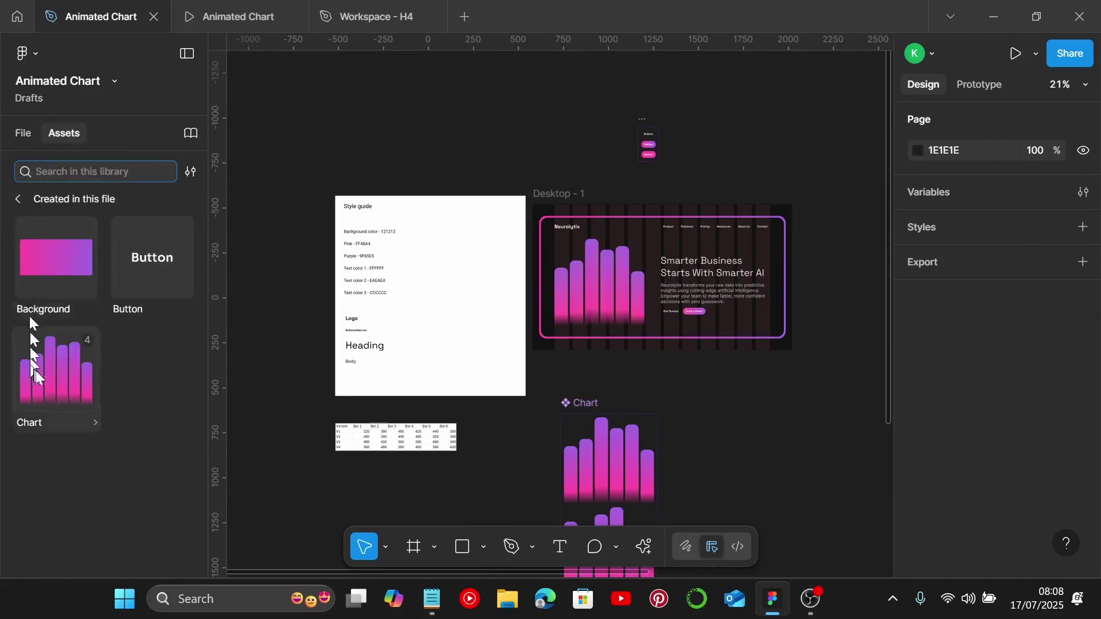
left_click(37, 376)
left_click_drag(38, 376, 756, 445)
key("ctrl")
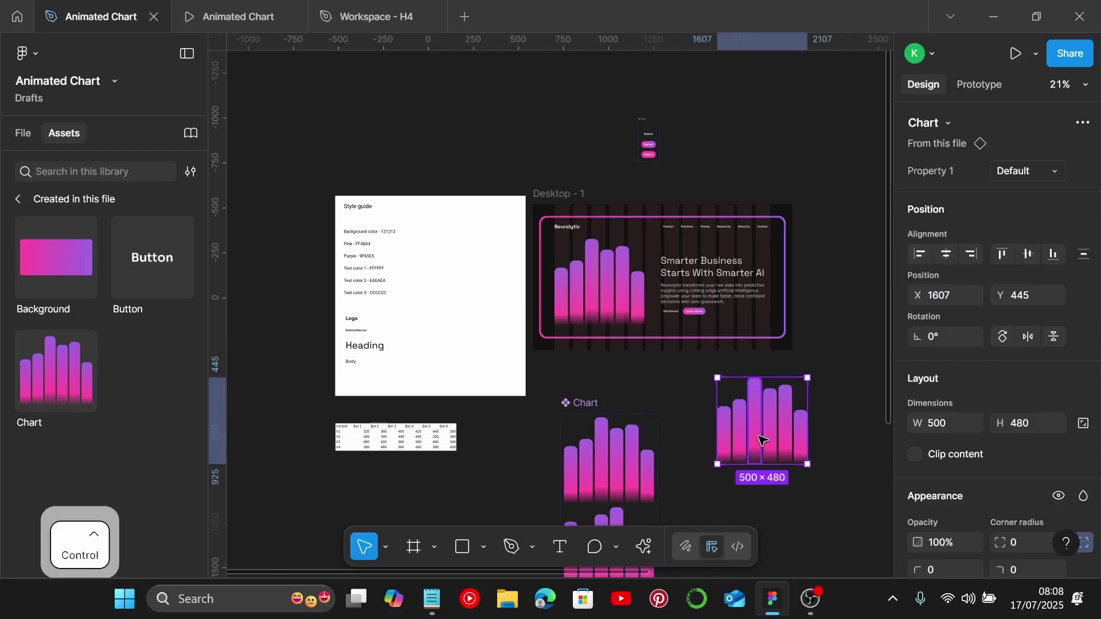
key("ctrl+x")
Replace the static Chart group in the Desktop - 1 hero with the cut Chart instance and deselect it
left_click(634, 307)
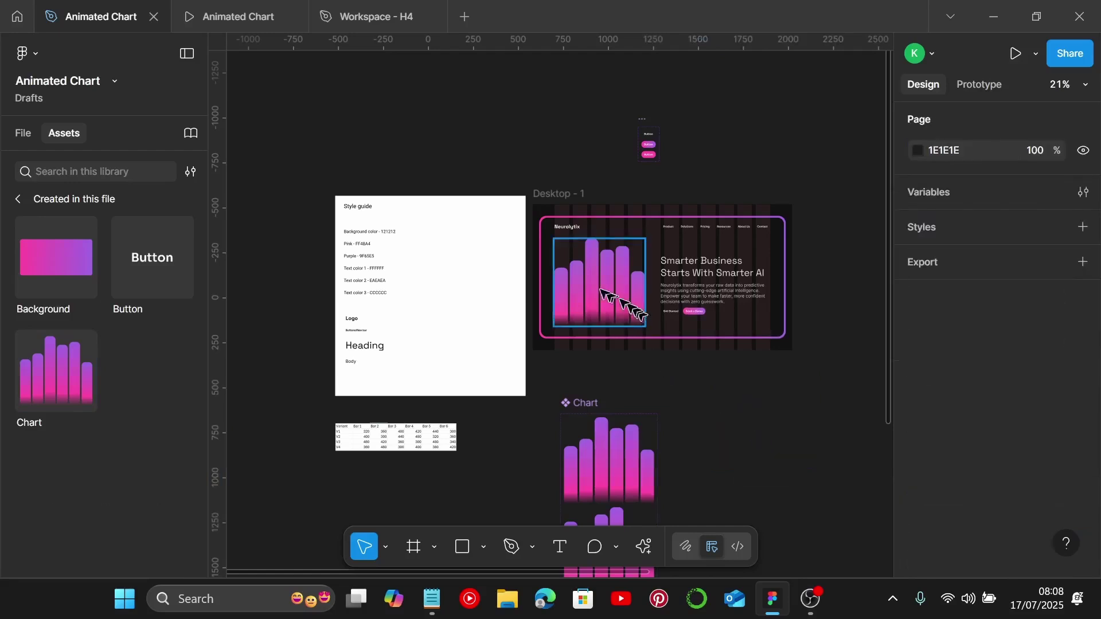
left_click(22, 134)
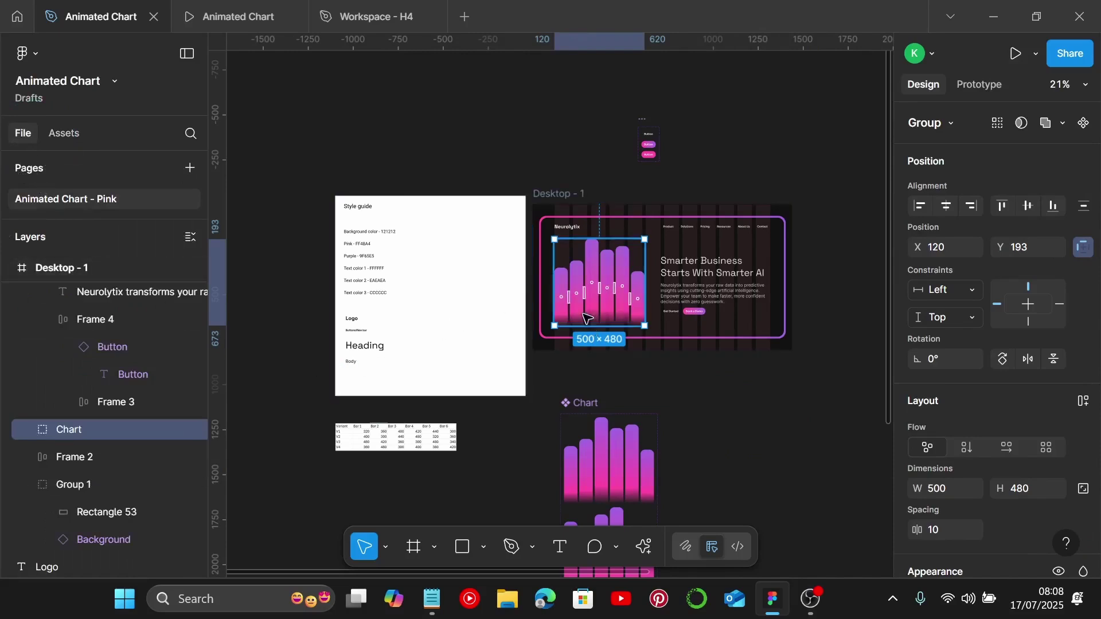
key("ctrl")
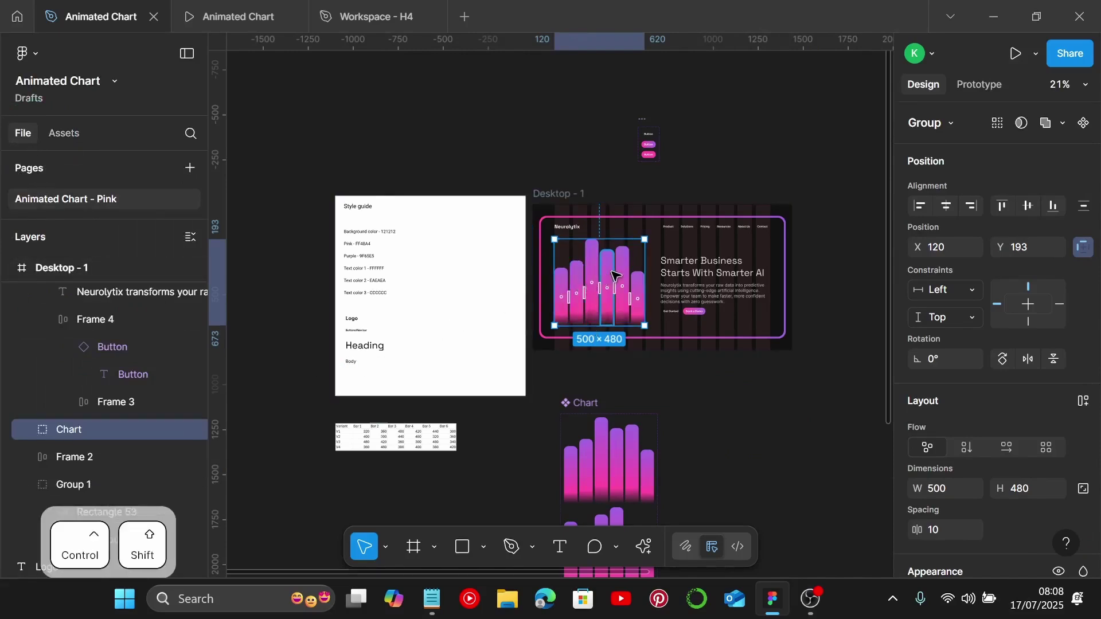
key("ctrl+shift+r")
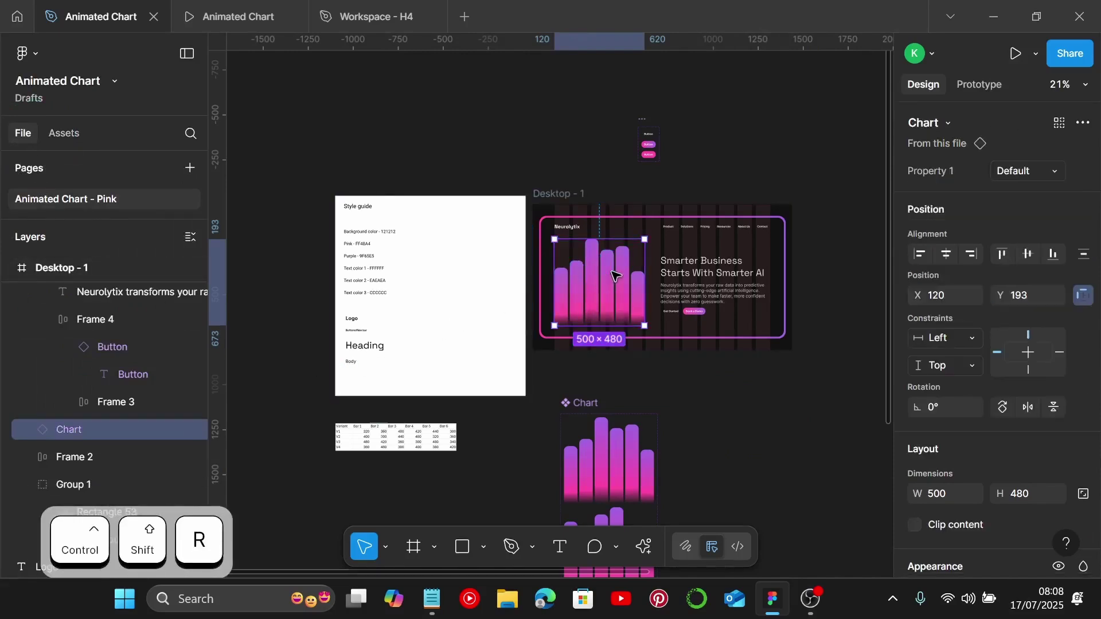
left_click(458, 152)
Restart the prototype preview to watch the hero chart's animation, and return to the design file
left_click(218, 16)
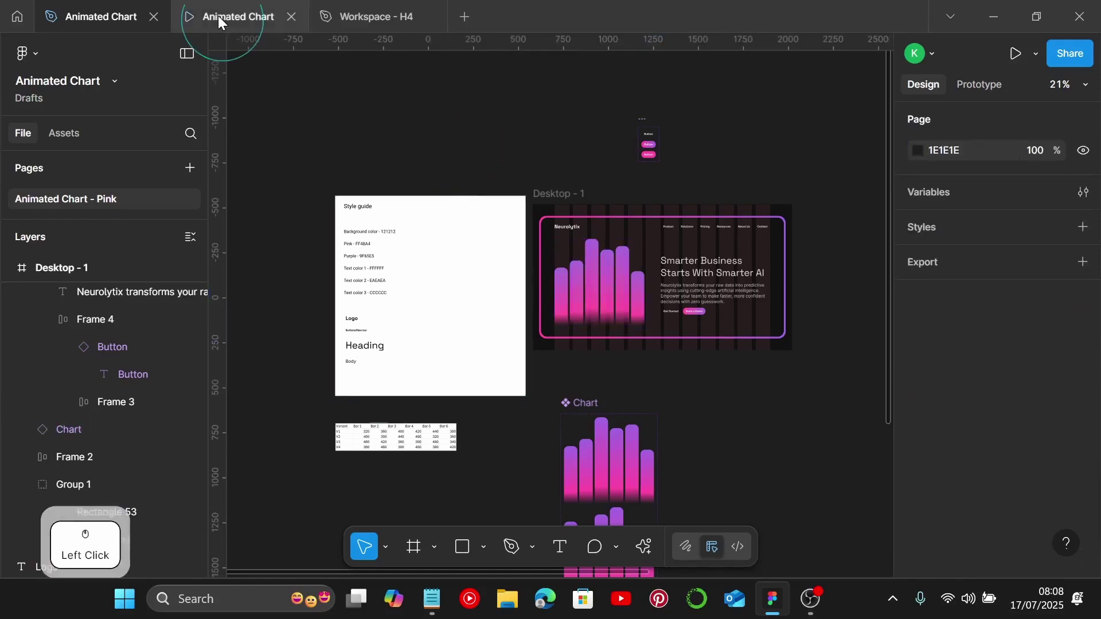
key("r")
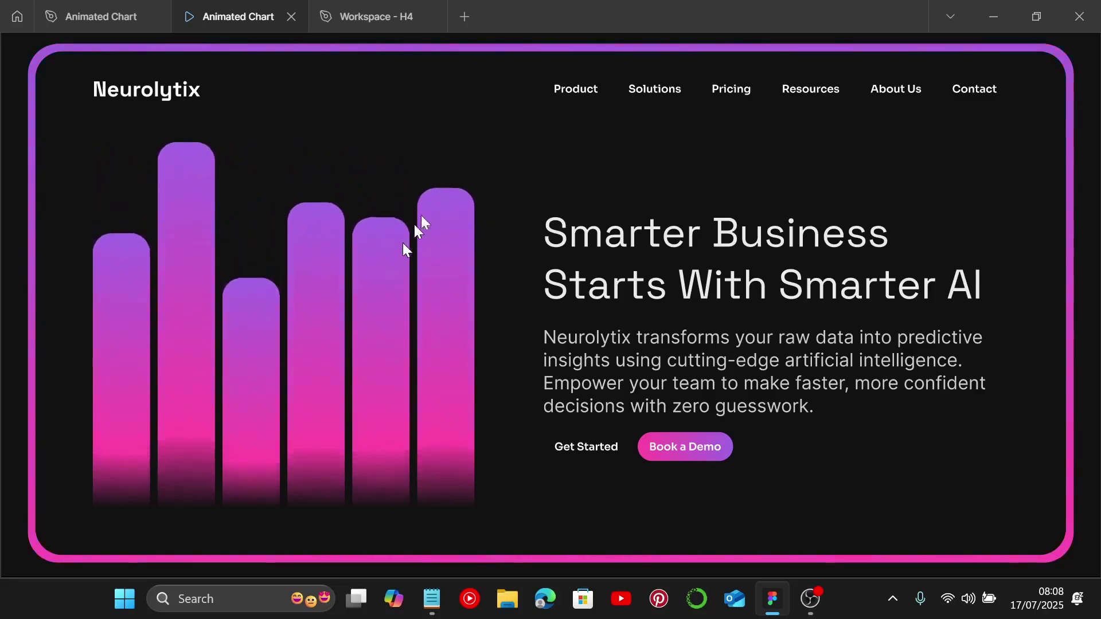
key("ctrl+Tab")
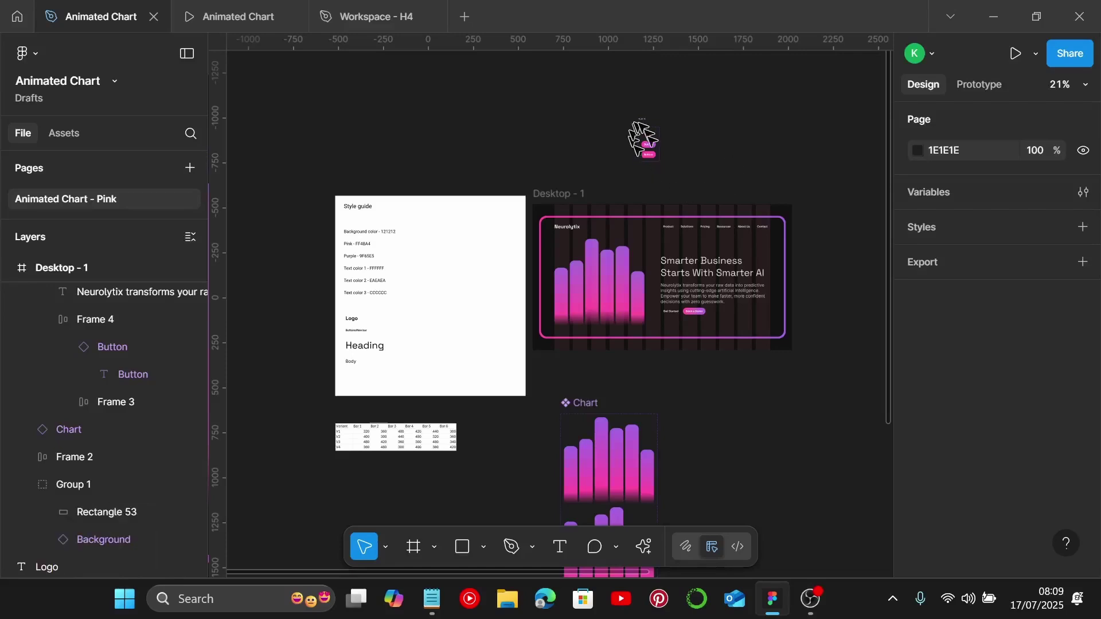
Connect the Button component's Default variant to the gradient variant with a While hovering interaction
left_click(979, 85)
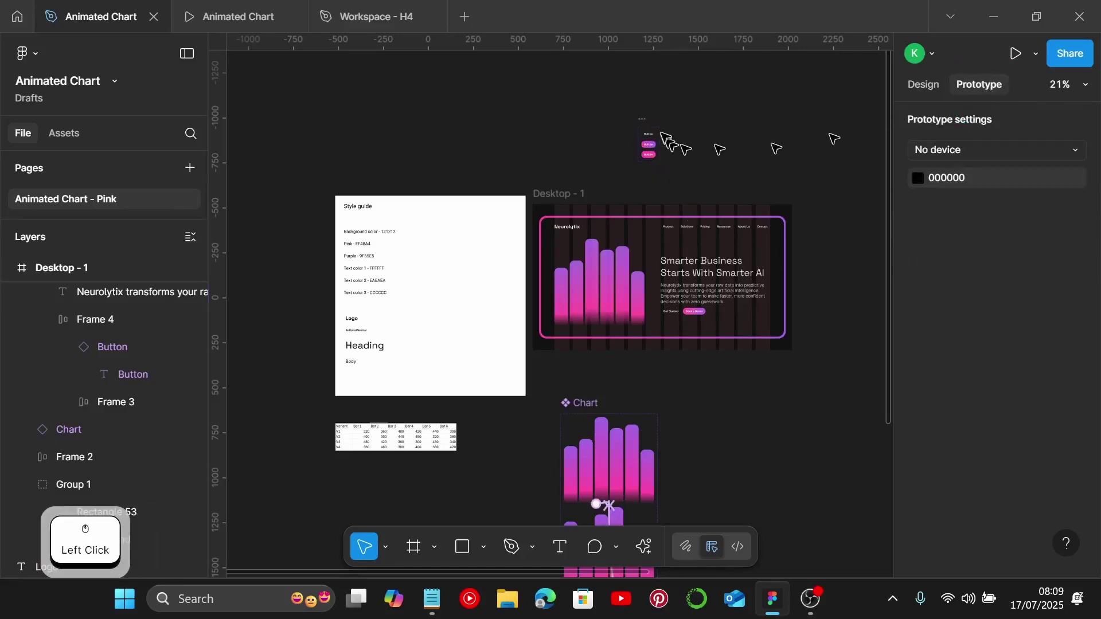
scroll(665, 135, "up", 1)
scroll(665, 135, "up", 5)
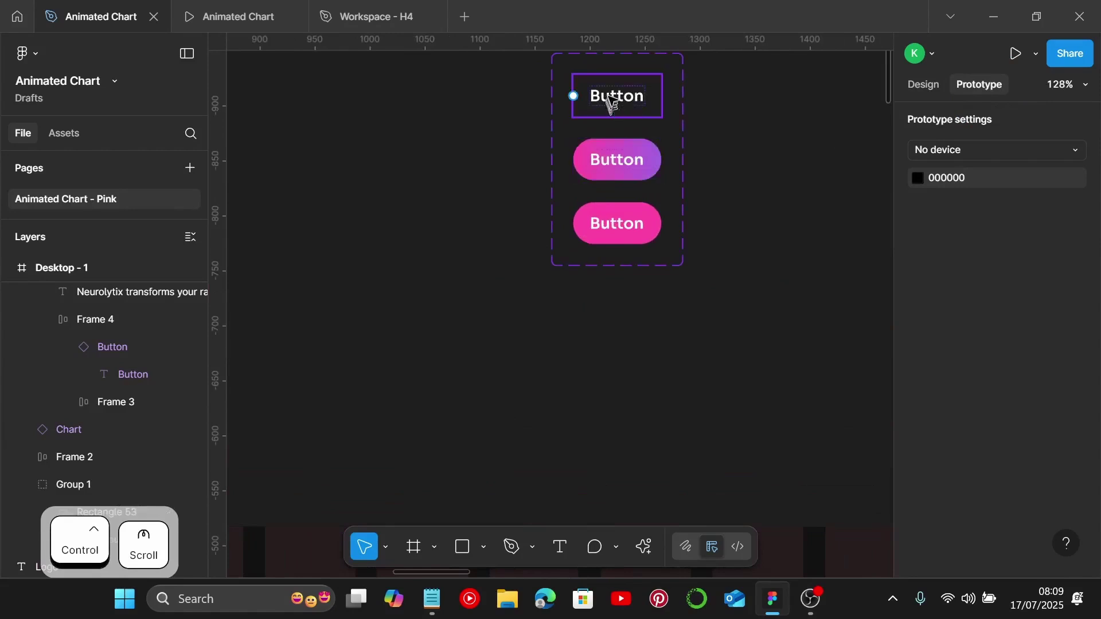
left_click(611, 98)
scroll(611, 99, "up", 4)
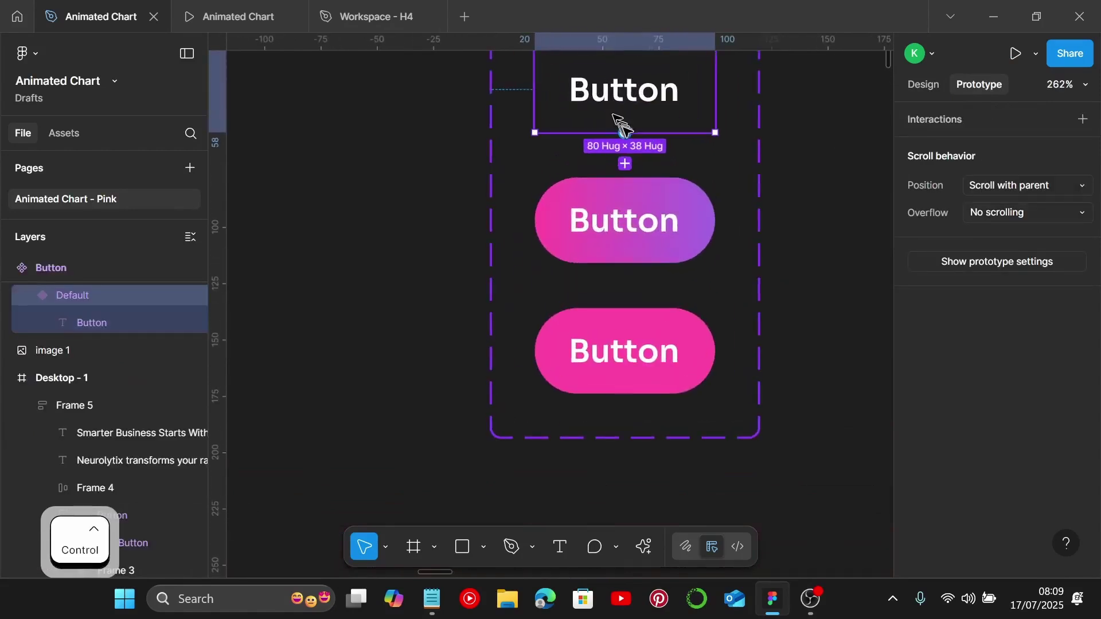
left_click_drag(625, 132, 626, 191)
left_click(692, 255)
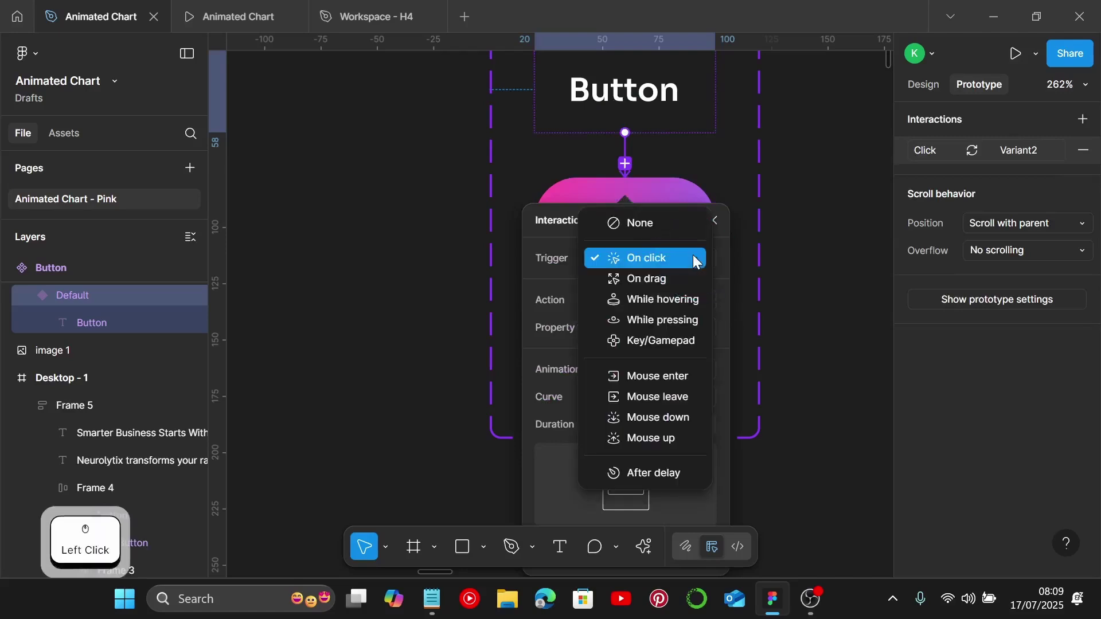
left_click(686, 300)
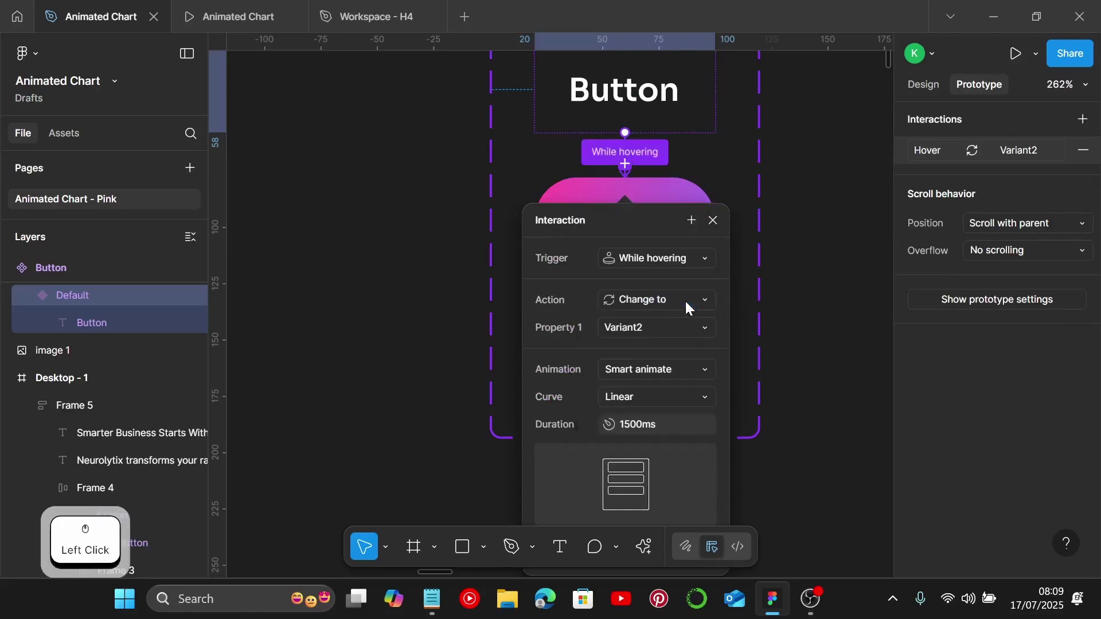
Set the hover interaction's curve to Ease in and out with a duration of 400 ms and deselect the variant
left_click(652, 394)
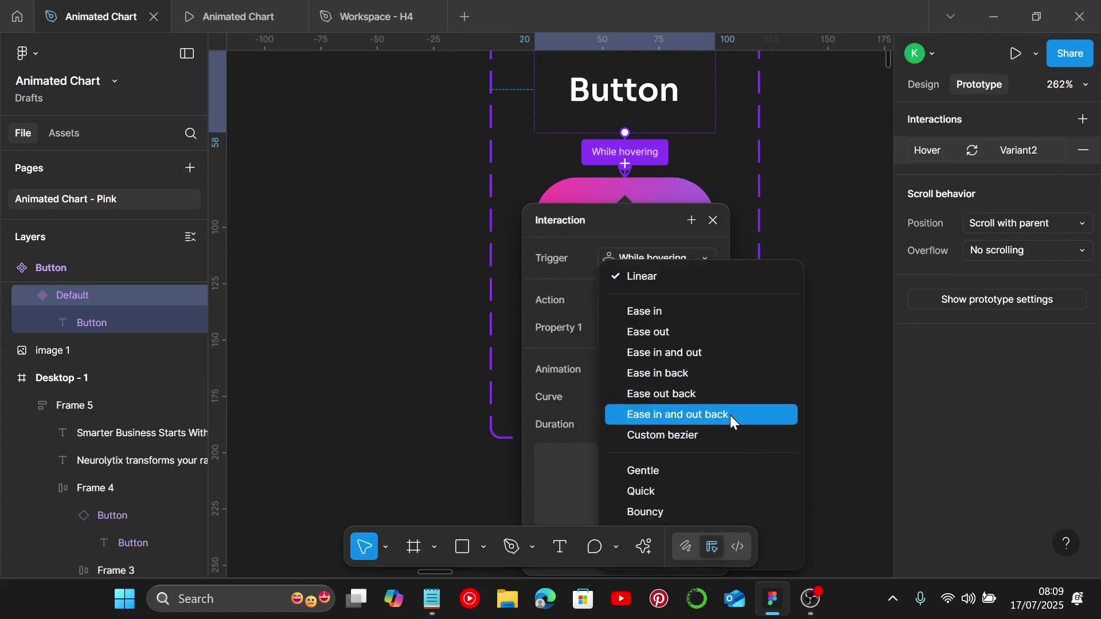
left_click(725, 354)
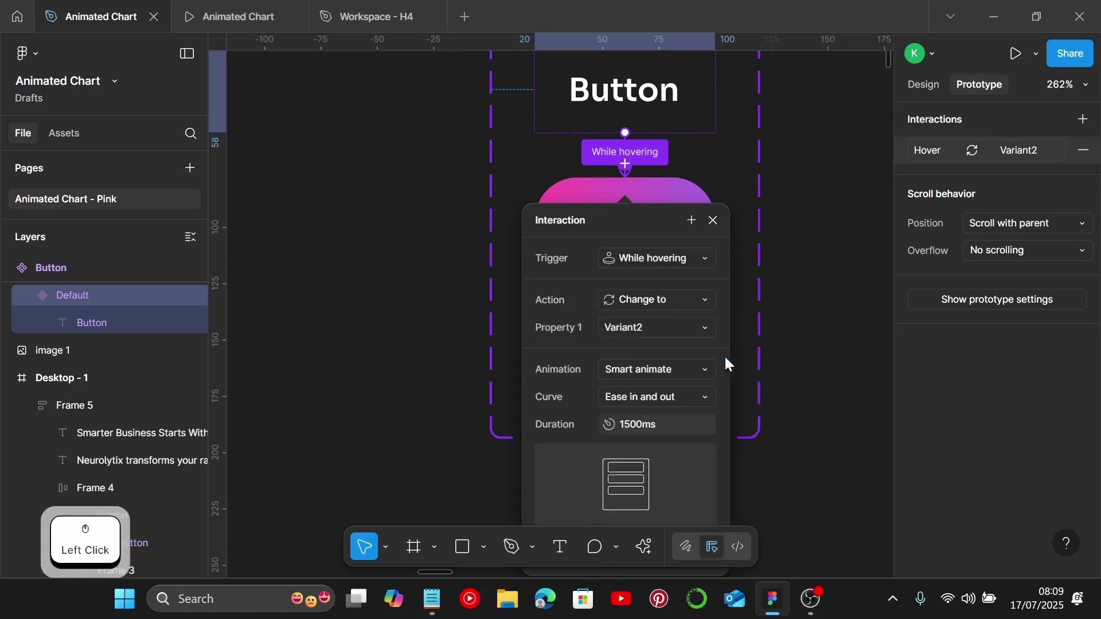
left_click(676, 419)
type("40")
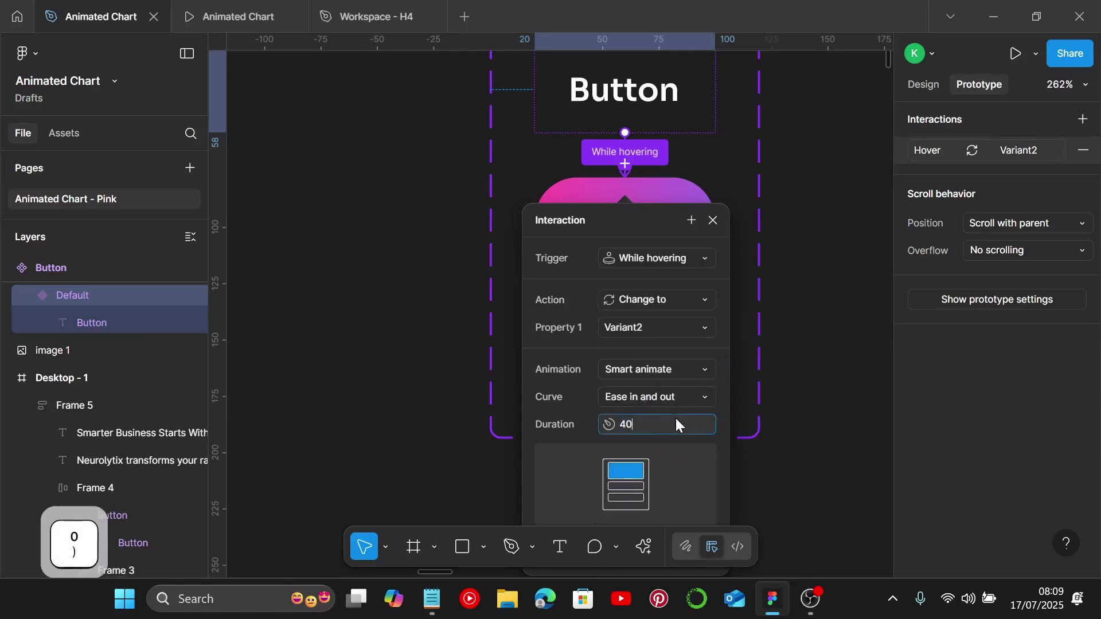
type("0")
key("Return")
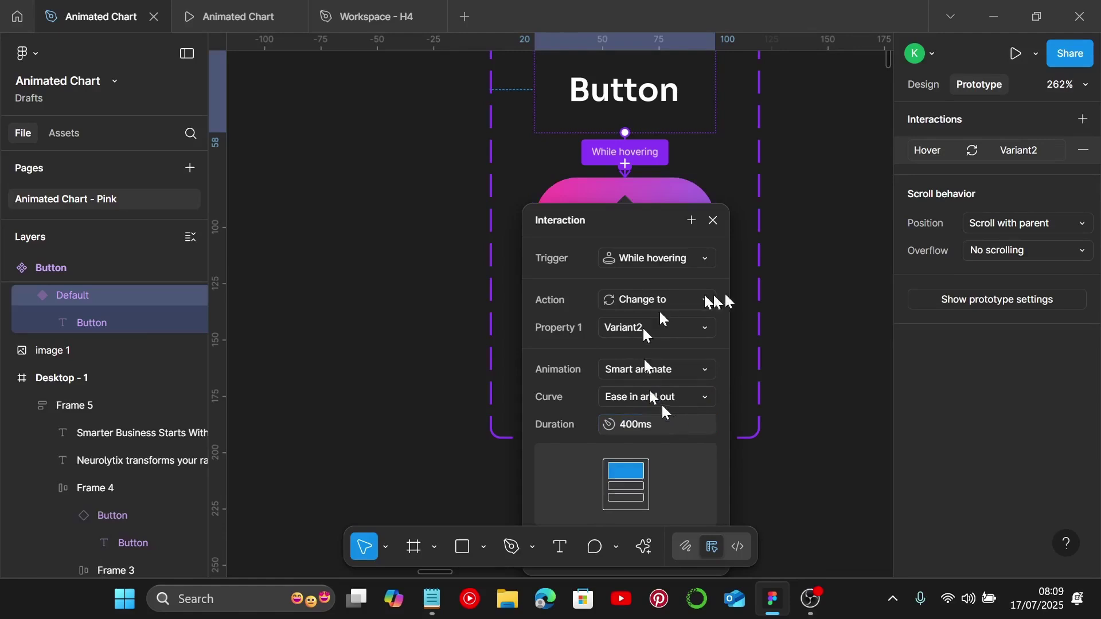
left_click(793, 265)
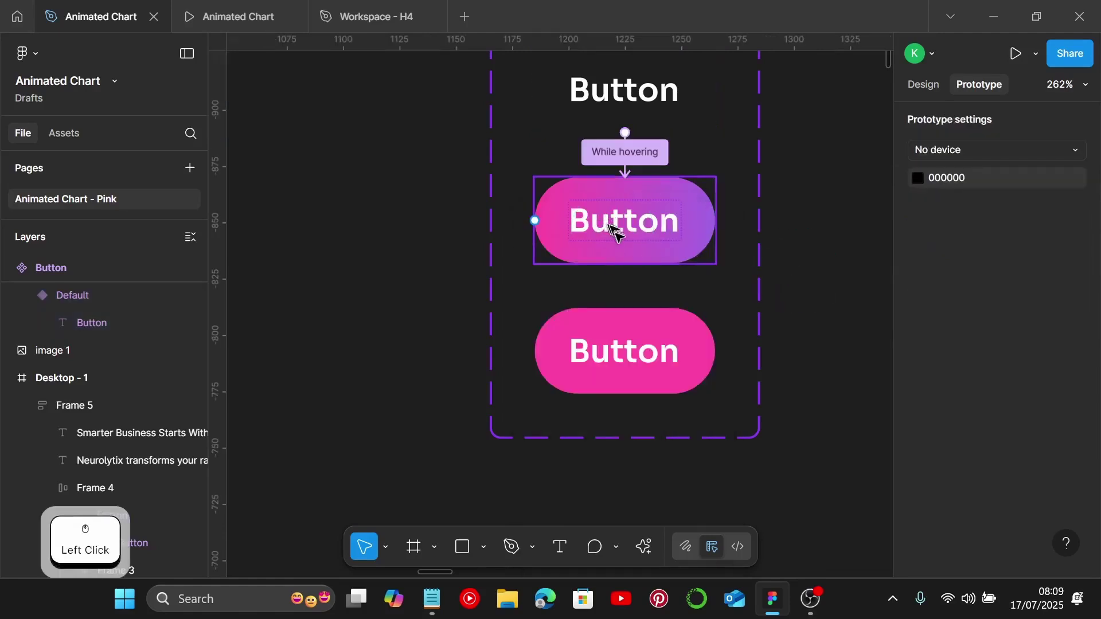
Connect the gradient Button variant to the solid pink variant with a While pressing interaction and deselect it
left_click(612, 262)
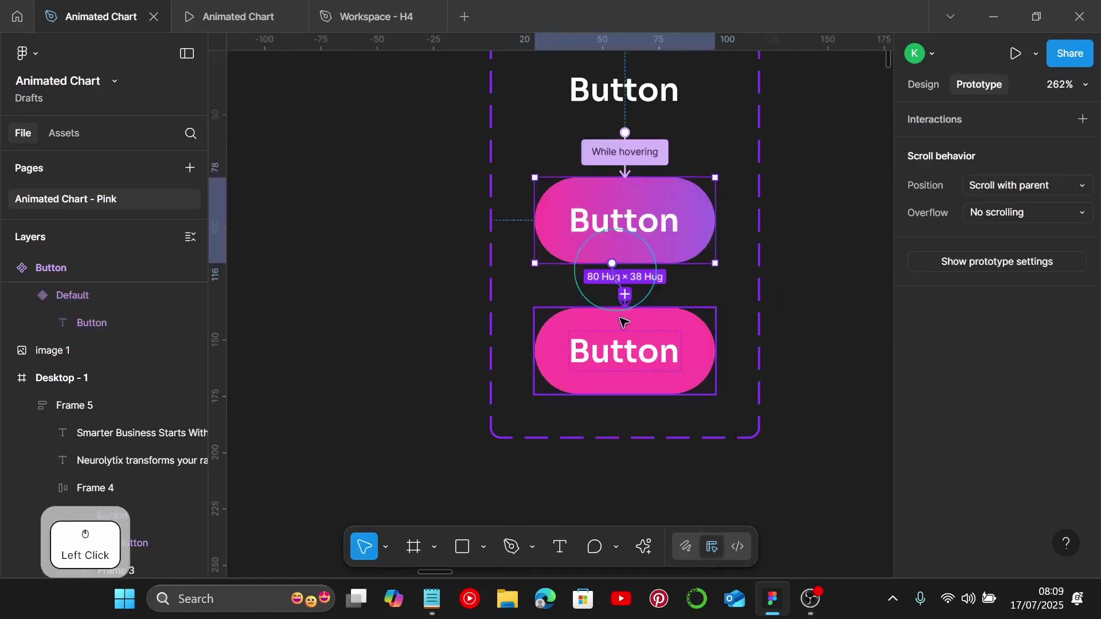
left_click_drag(624, 322, 625, 333)
scroll(708, 414, "down", 3)
left_click(698, 273)
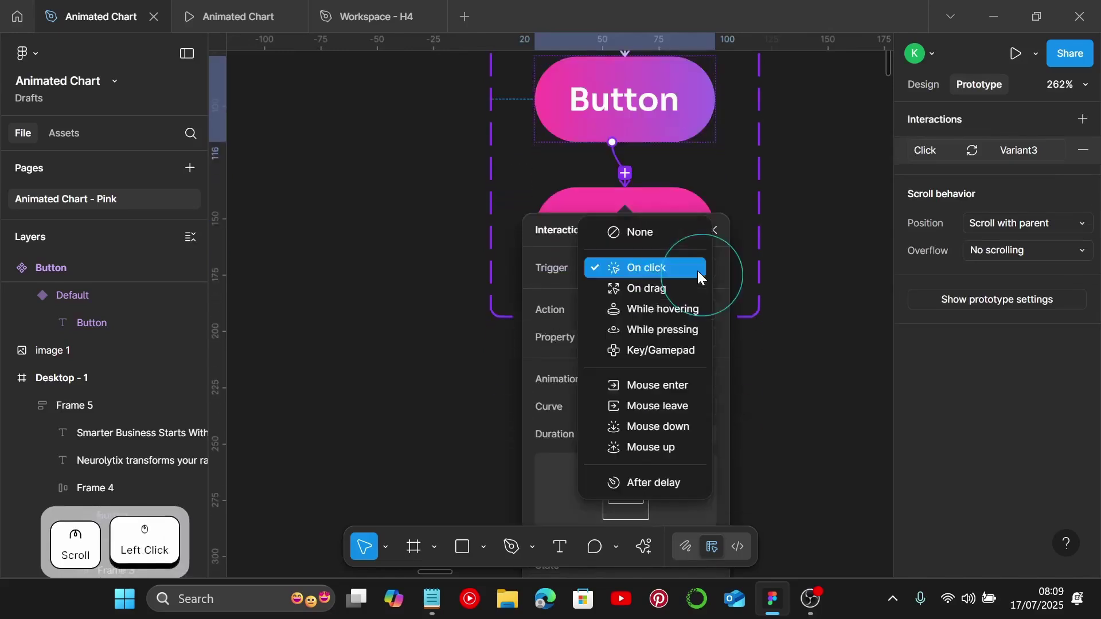
left_click(677, 331)
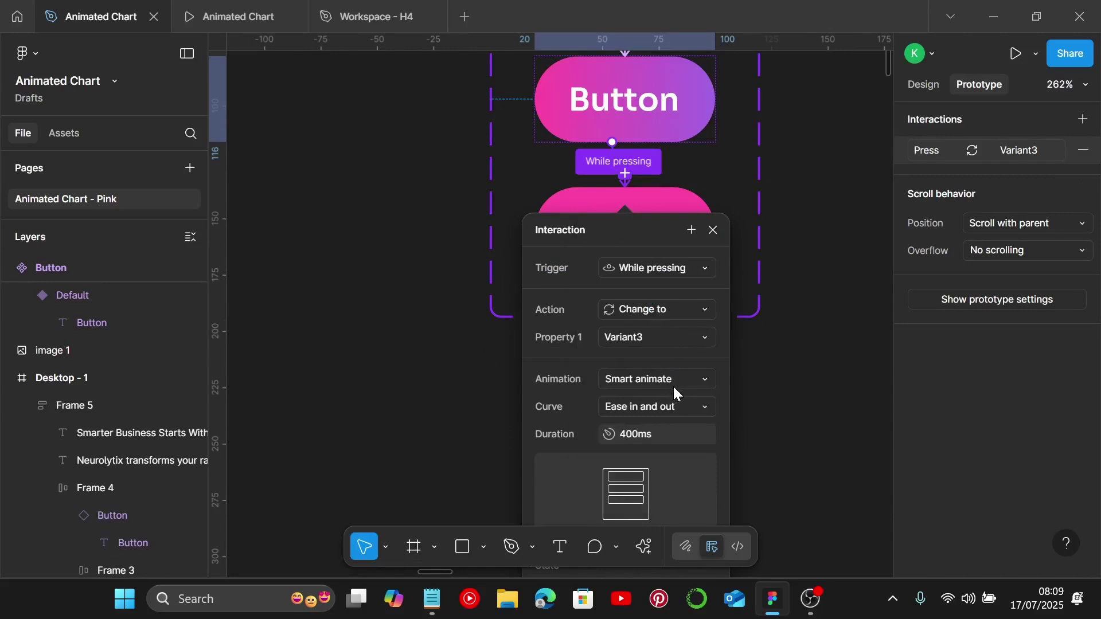
left_click(803, 338)
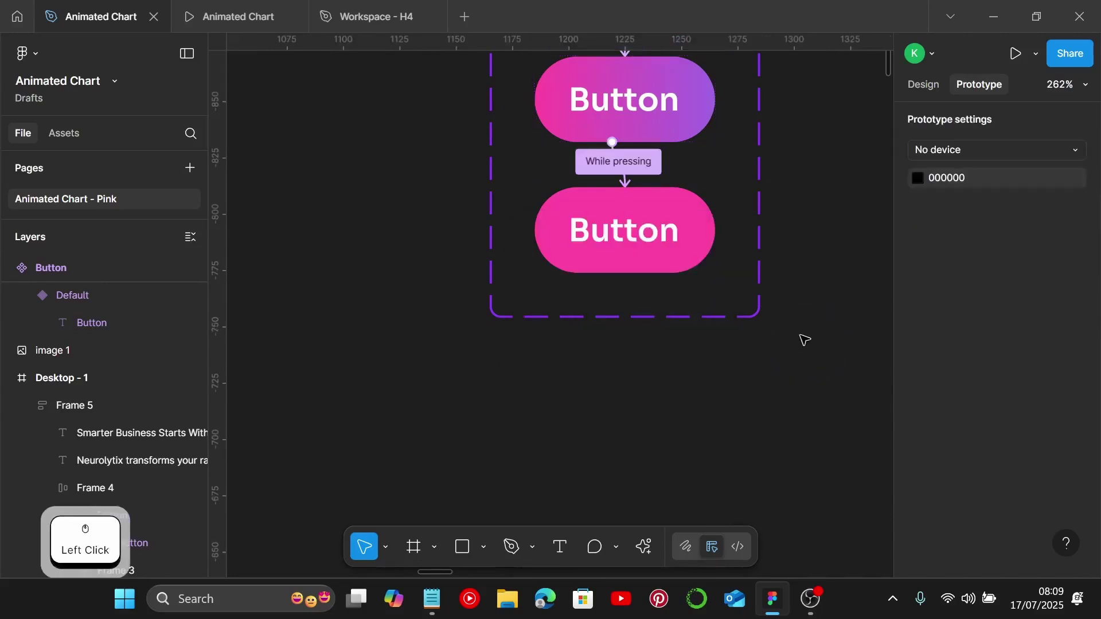
Check the animated hero and its buttons in the prototype preview, and return to the design file
left_click(238, 26)
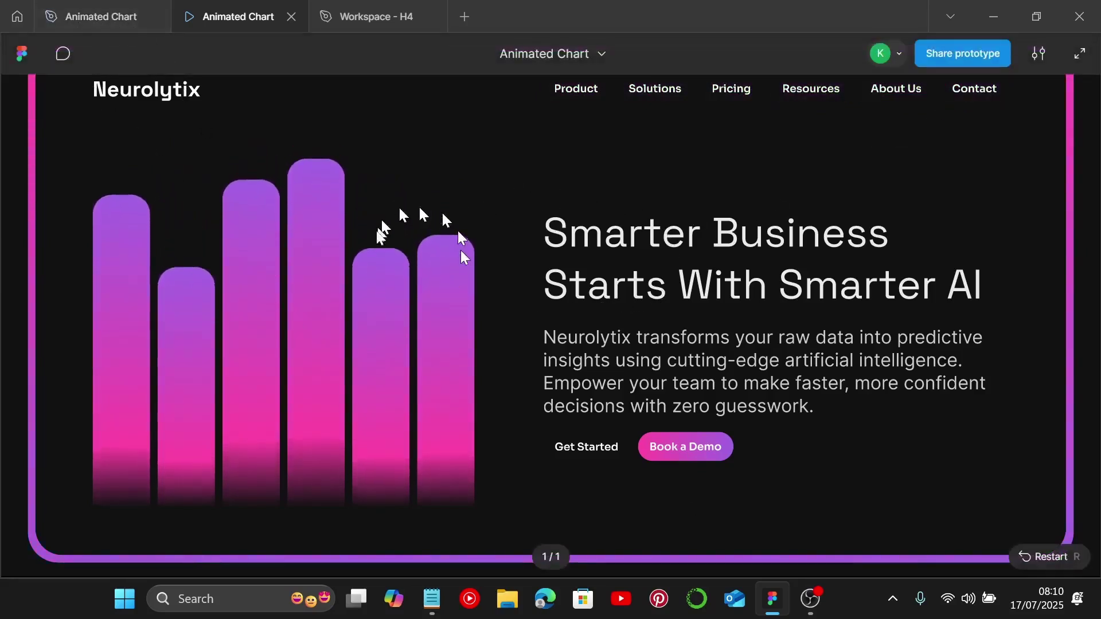
left_click(69, 17)
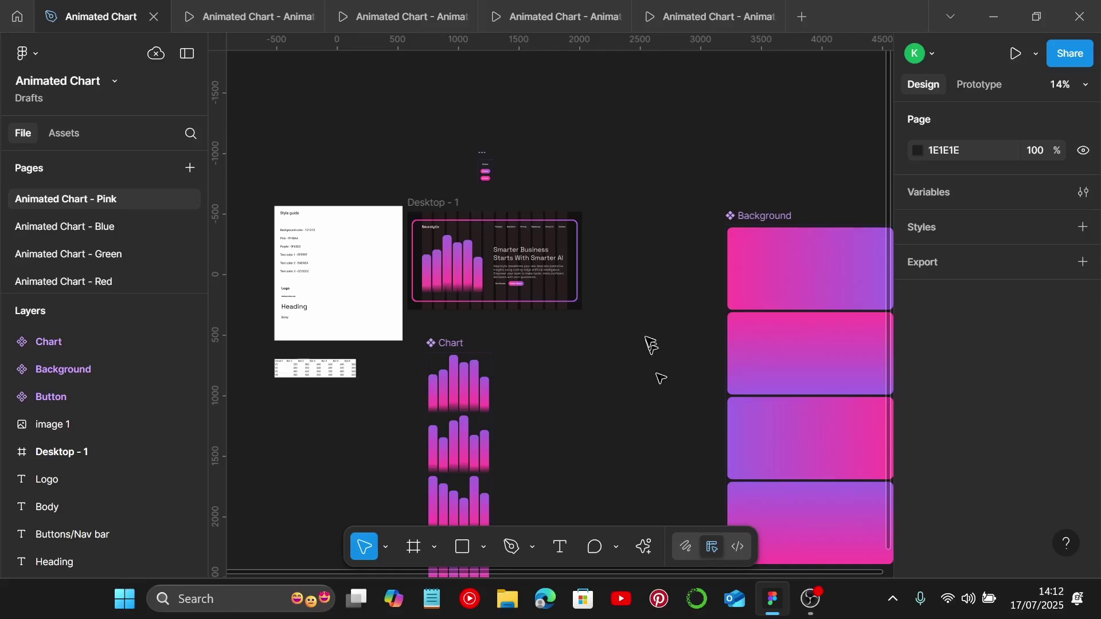
Review the Animated Chart - Blue, Green and Red pages, and open the pink version's prototype preview
left_click(90, 231)
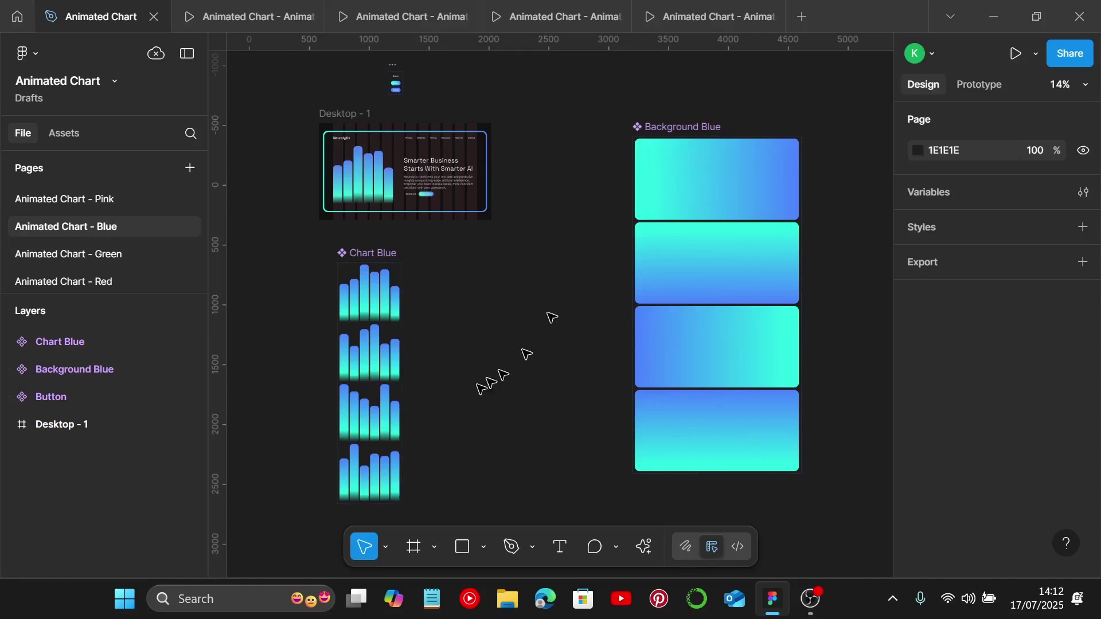
left_click(156, 253)
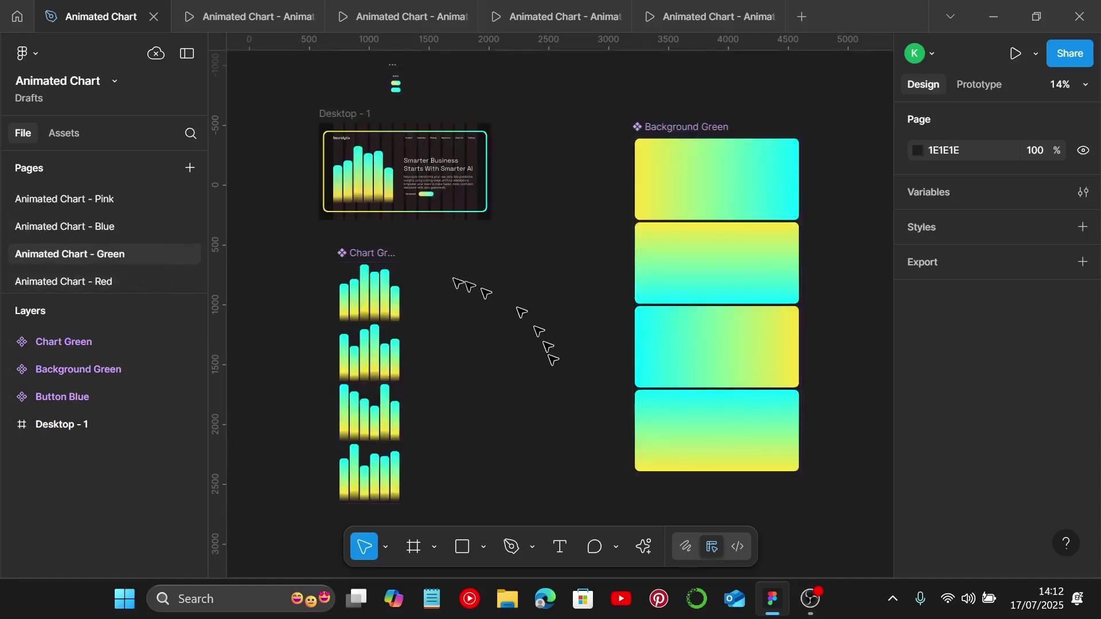
left_click(124, 280)
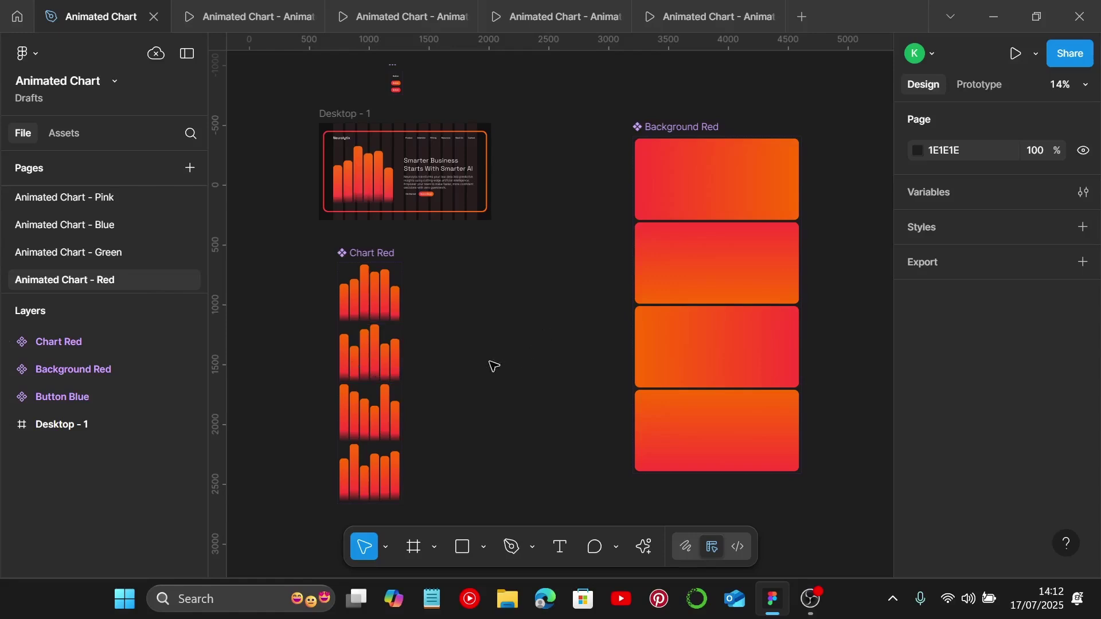
left_click(239, 20)
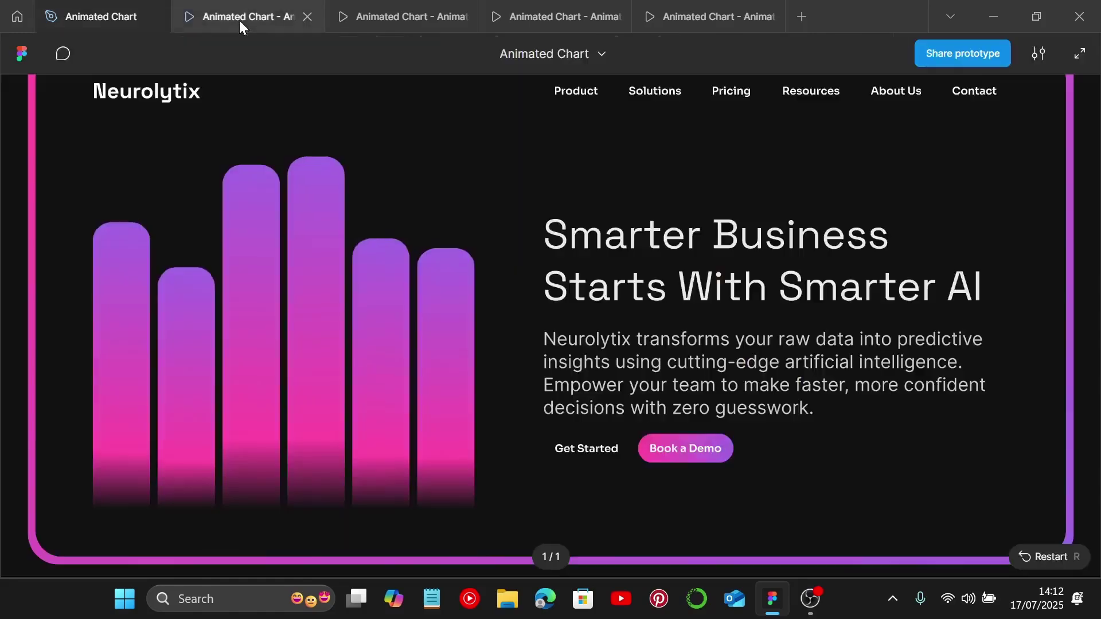